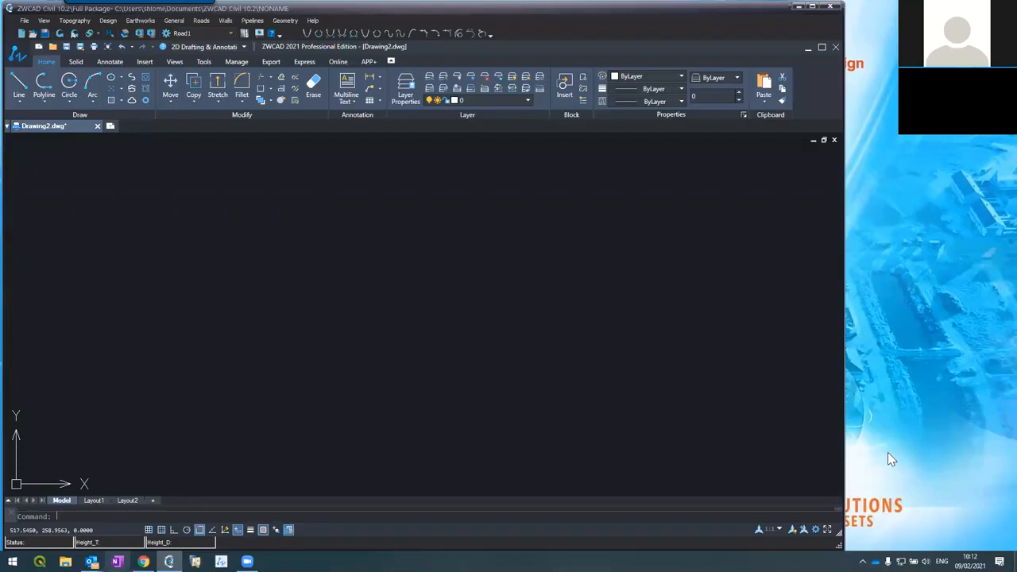
# Open the project P2-Blank.prj from the Day 4 folder, discarding changes to the current project and drawing
pyautogui.click(25, 19)
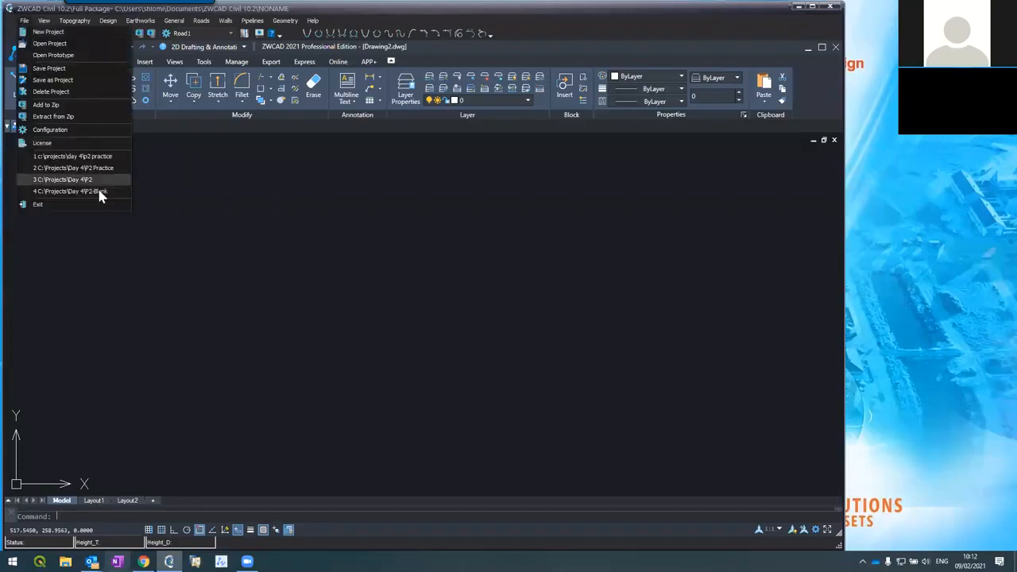
pyautogui.click(57, 43)
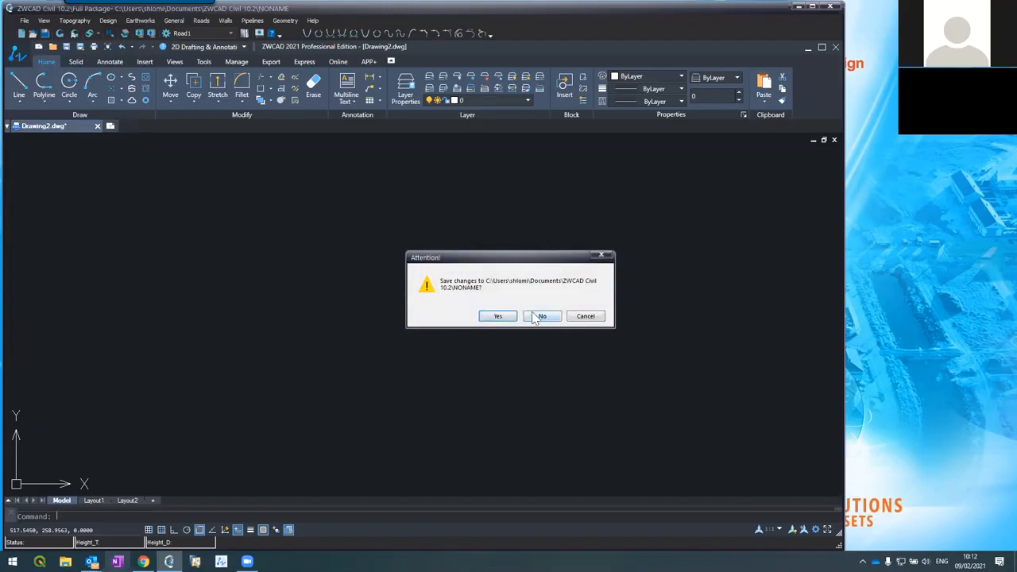
pyautogui.click(540, 316)
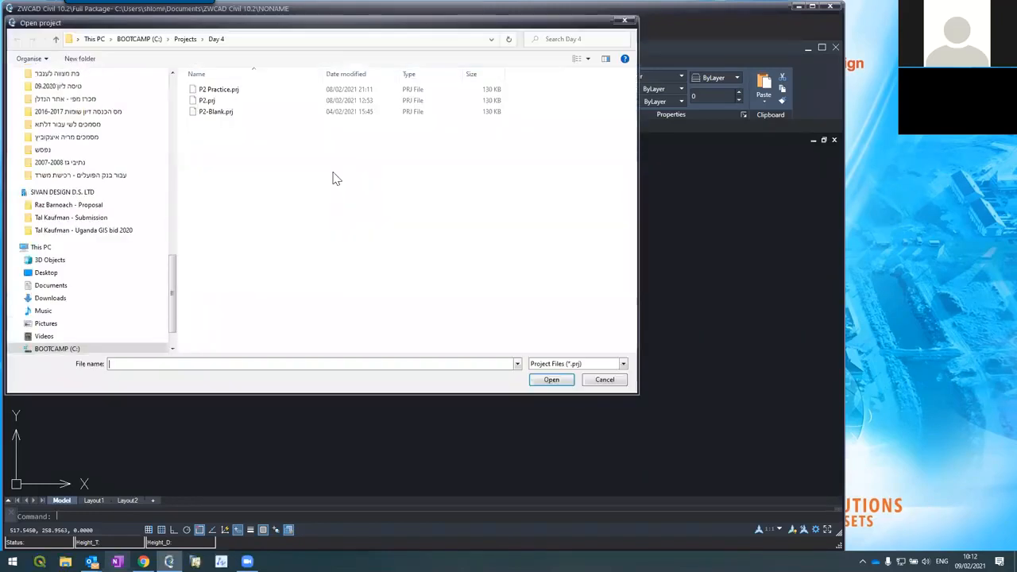
pyautogui.doubleClick(216, 112)
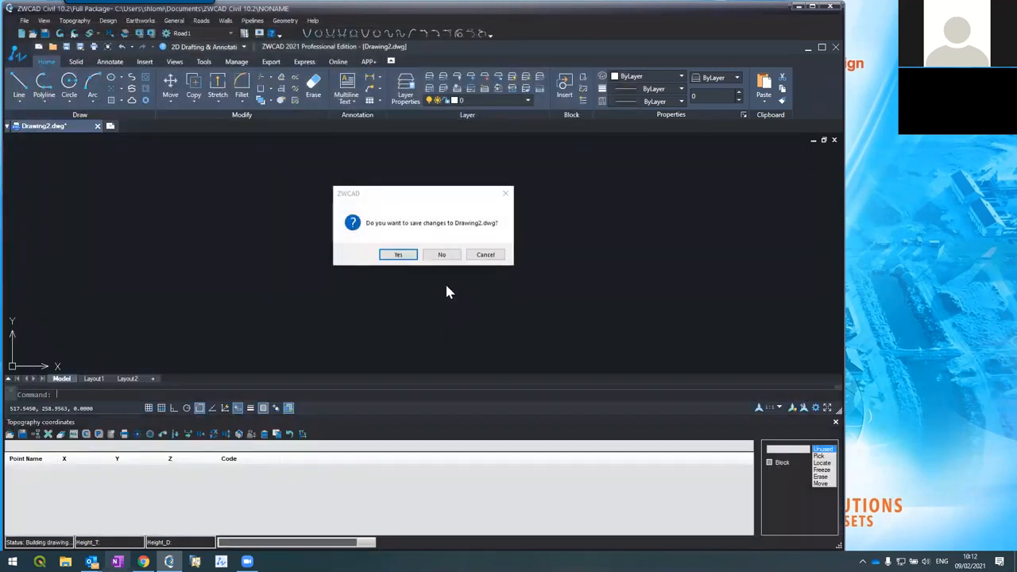
pyautogui.click(441, 254)
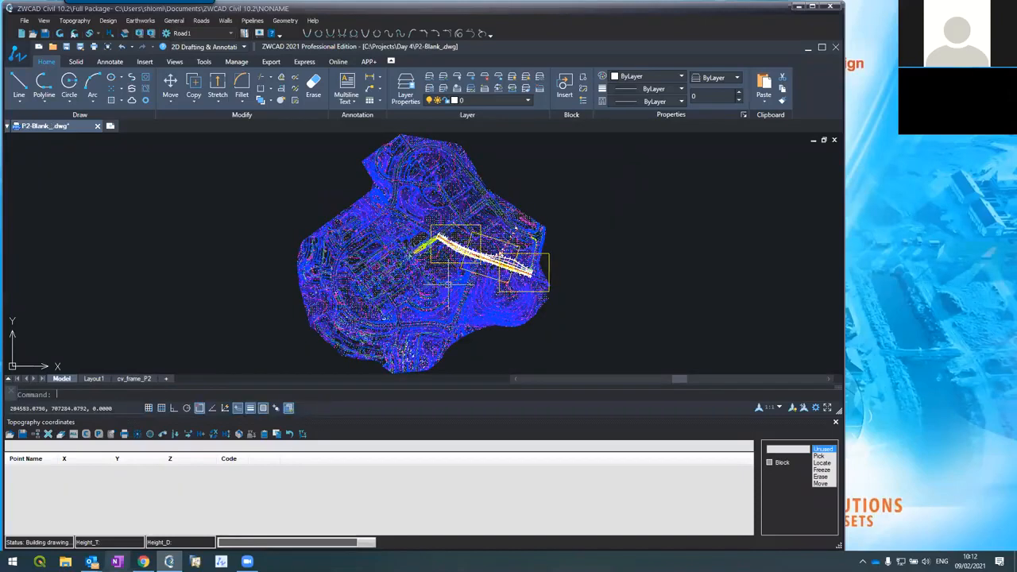
# Open the Cross Sections editor for Road1
pyautogui.scroll(10, 439, 263)
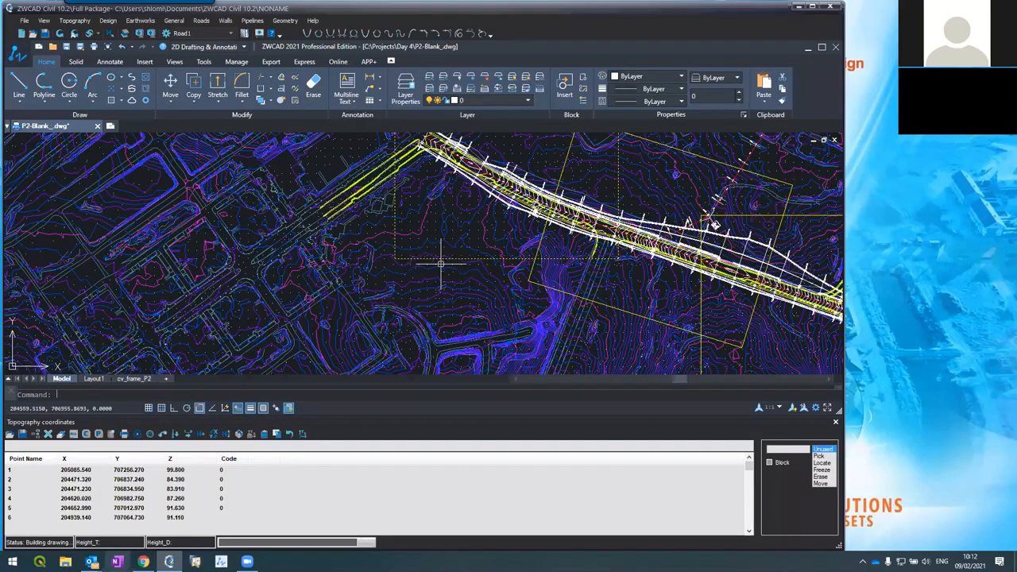
pyautogui.scroll(-6, 452, 304)
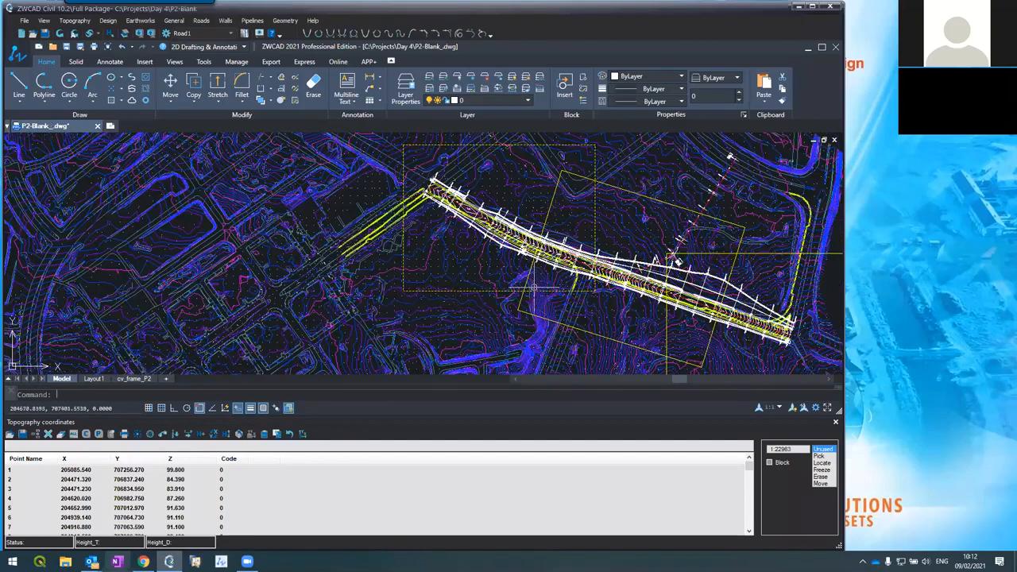
pyautogui.scroll(-2, 508, 208)
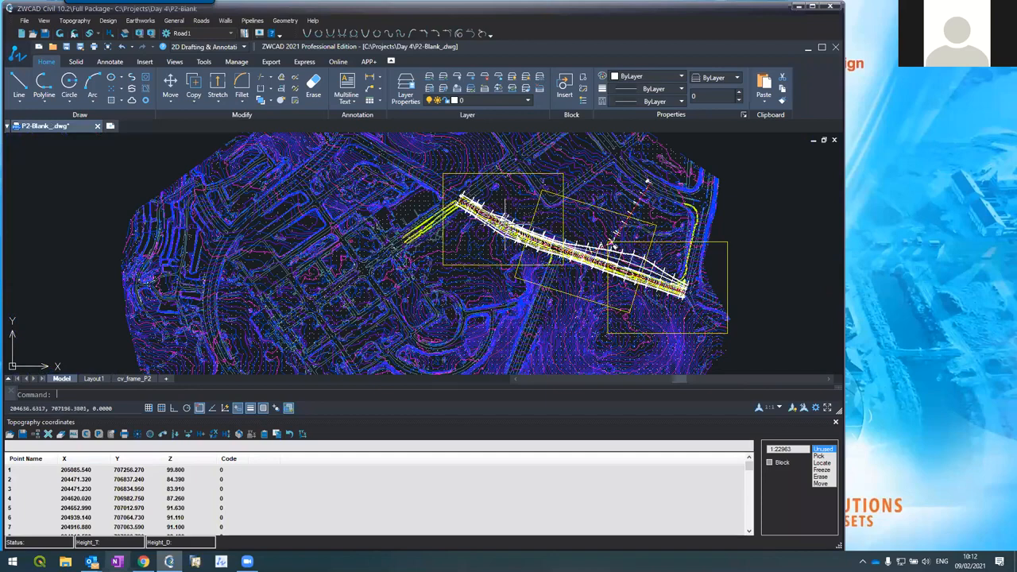
pyautogui.scroll(4, 486, 218)
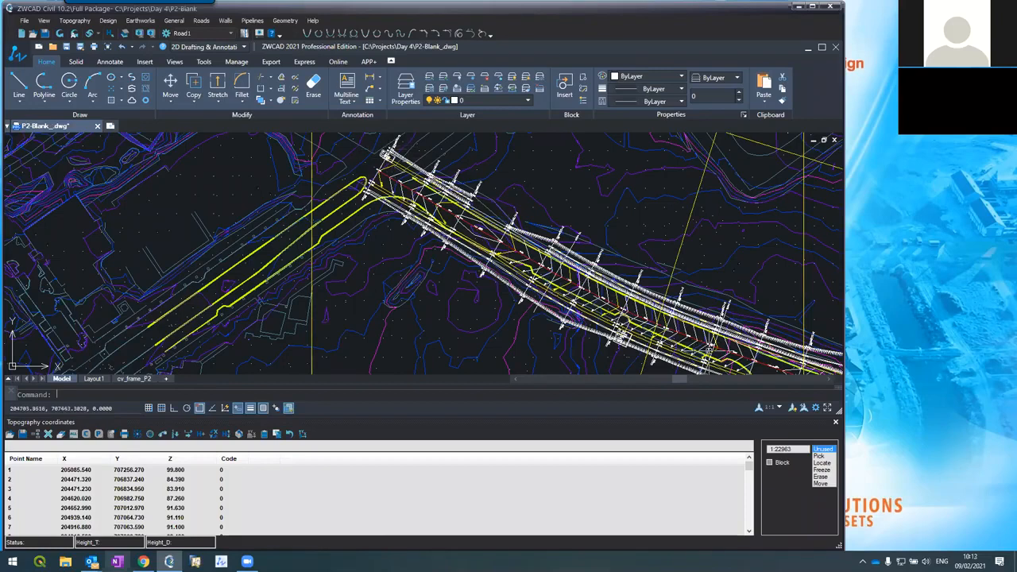
pyautogui.scroll(2, 486, 192)
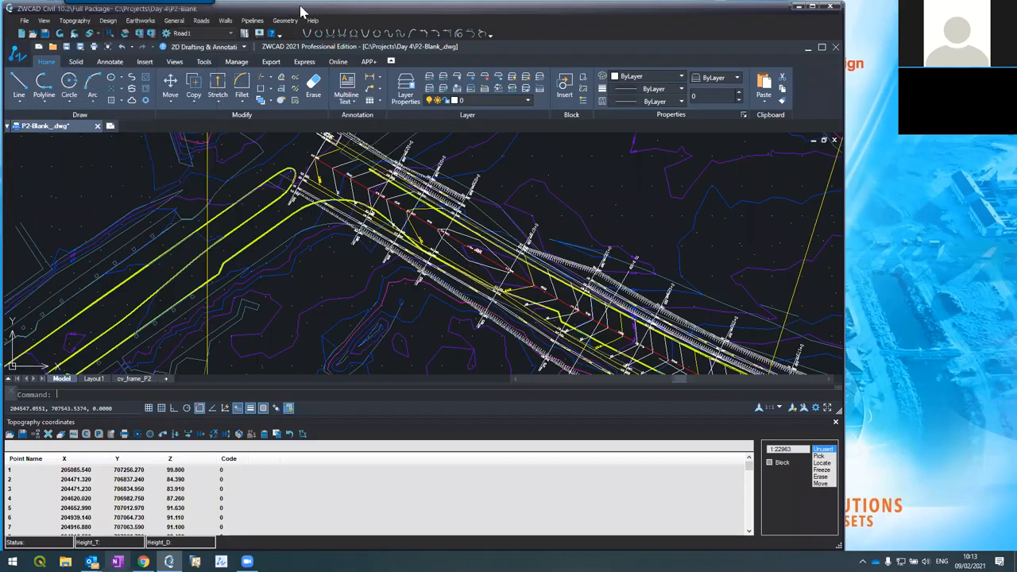
pyautogui.click(201, 20)
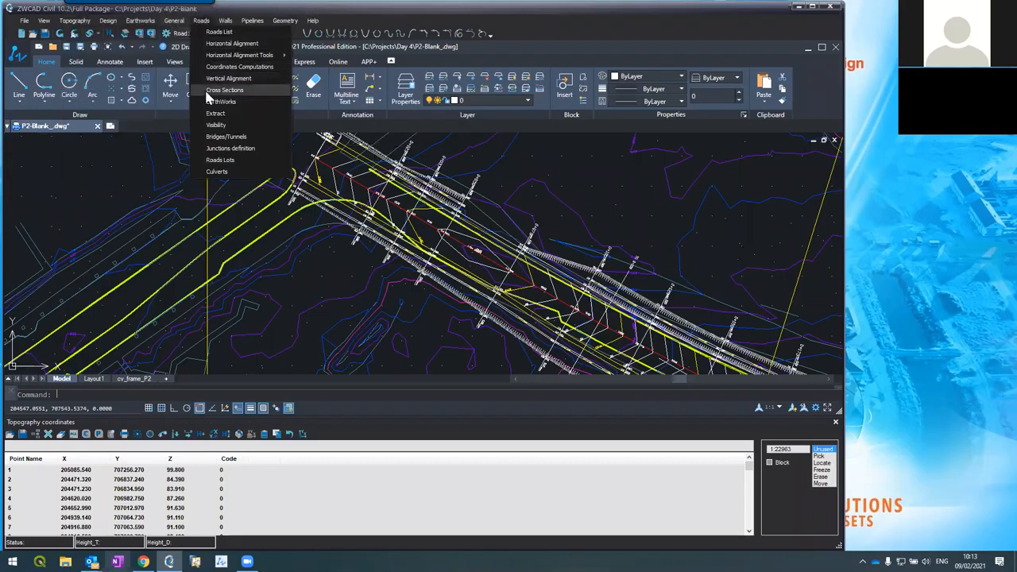
pyautogui.click(213, 90)
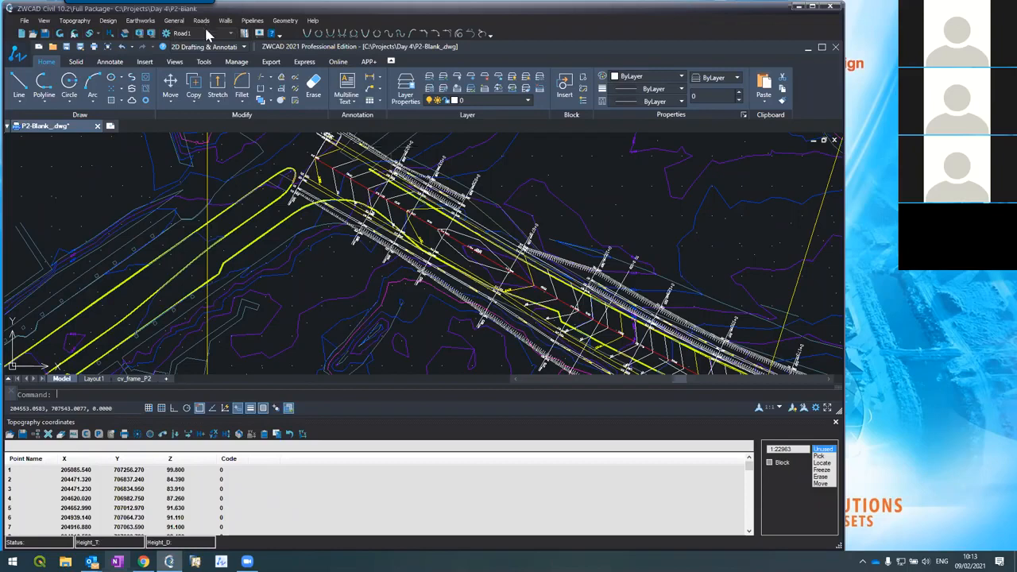
pyautogui.click(203, 21)
pyautogui.click(224, 92)
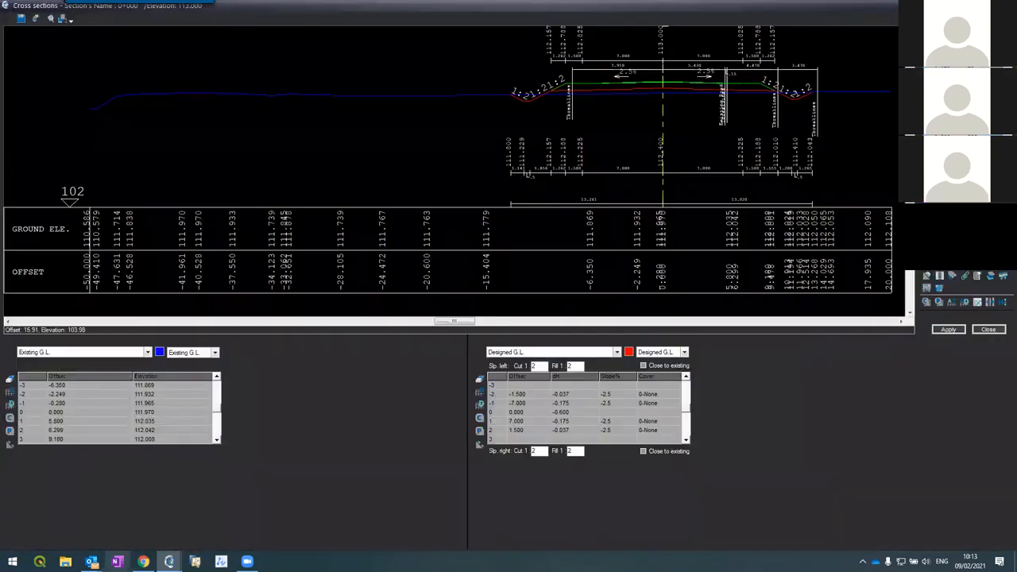
# Show the Structure data in place of Existing G.L. for section 0+000 and select its centreline row
pyautogui.click(94, 355)
pyautogui.click(67, 374)
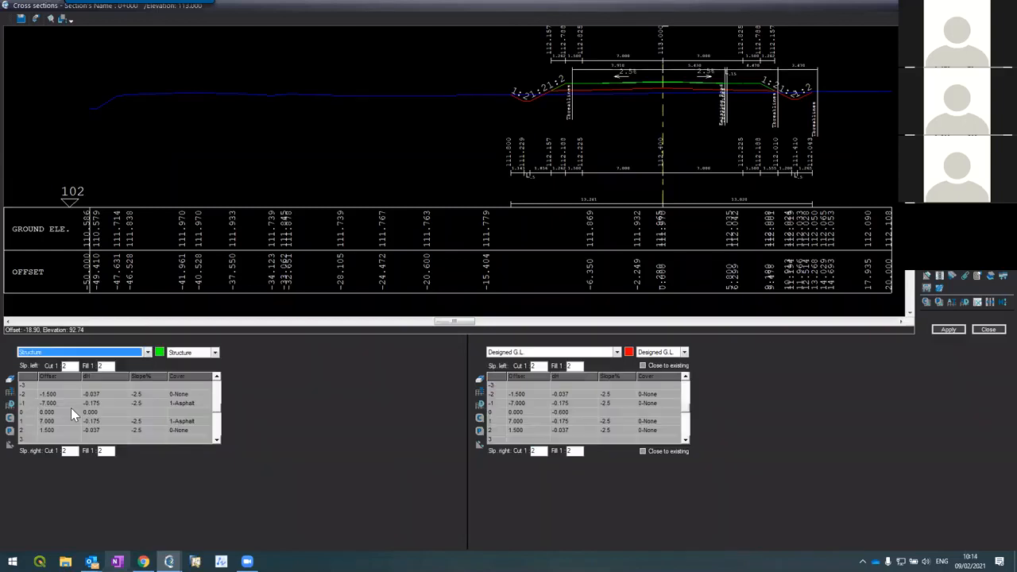
pyautogui.click(70, 414)
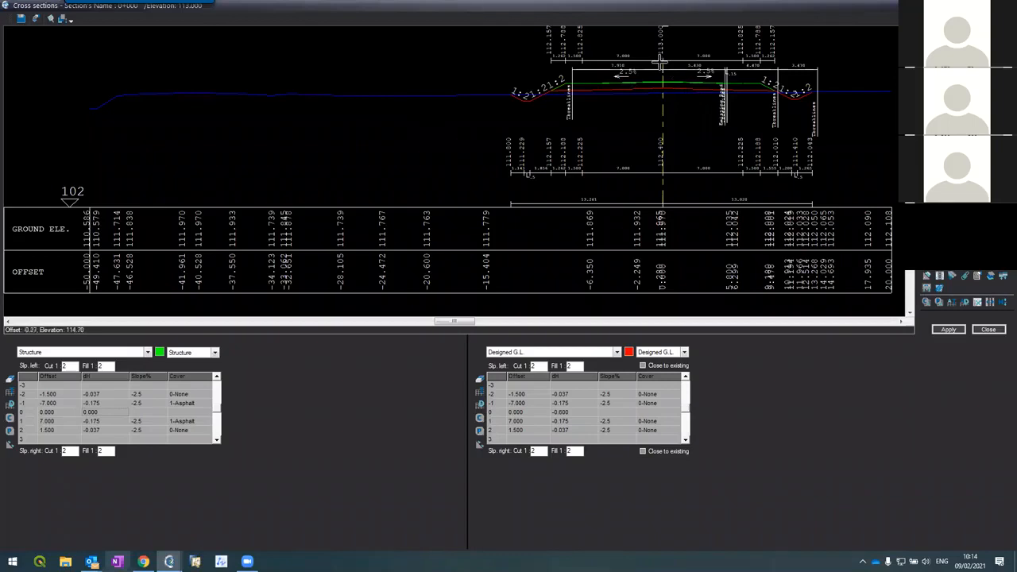
# Examine the structure line of section 0+000 at the centreline and out to the left asphalt edge
pyautogui.scroll(2, 667, 85)
pyautogui.scroll(1, 664, 82)
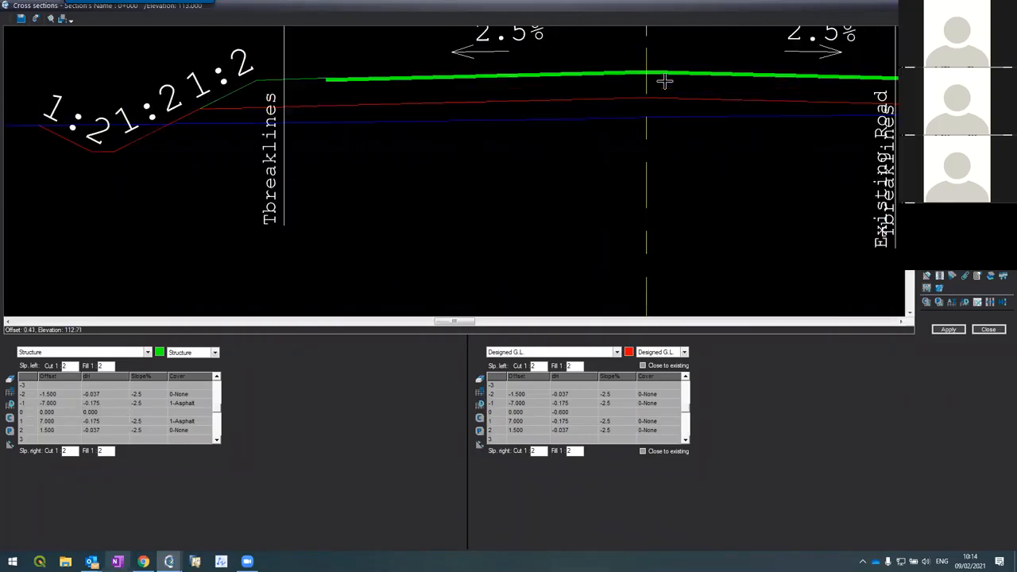
pyautogui.scroll(1, 656, 75)
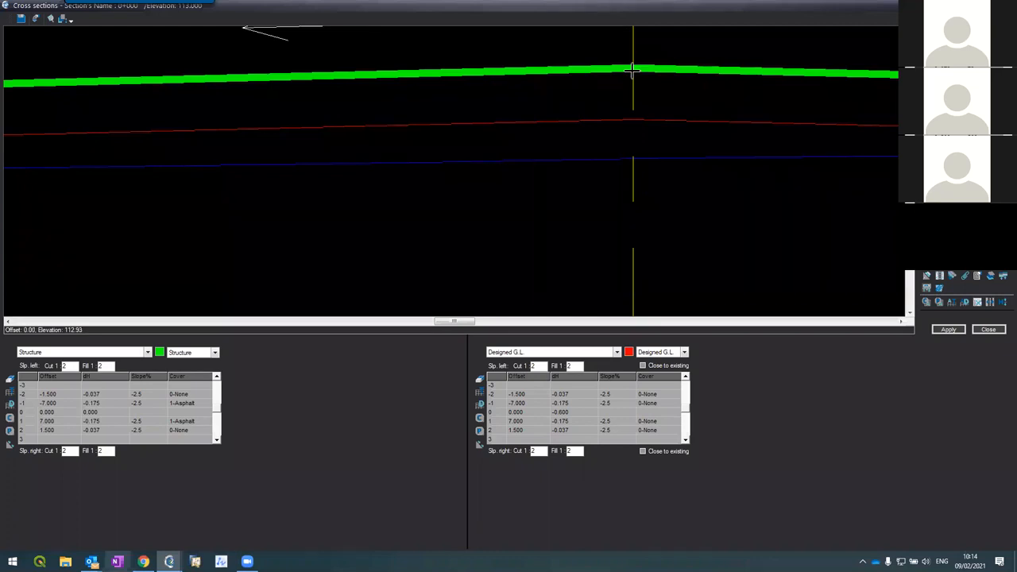
pyautogui.scroll(-3, 288, 181)
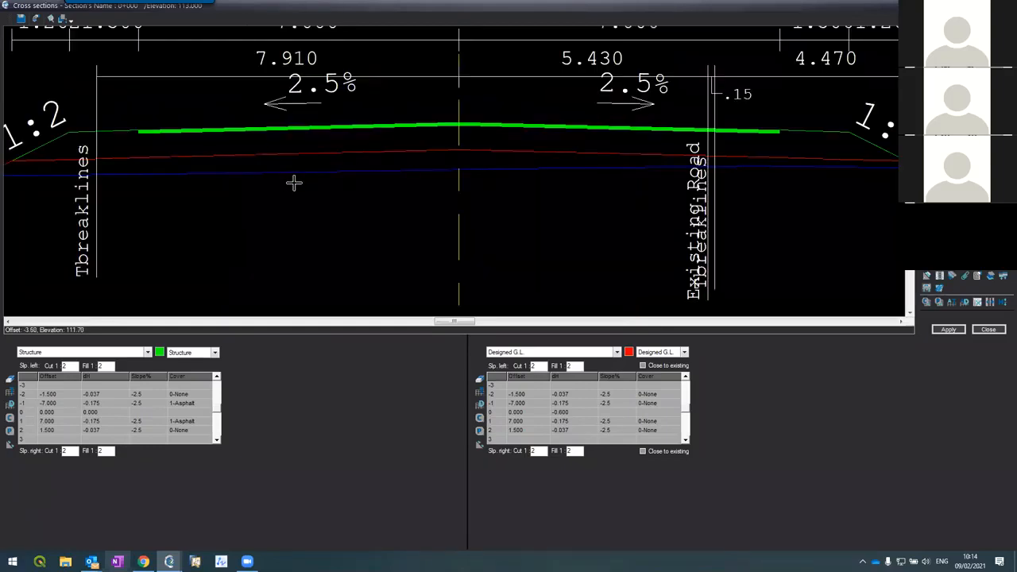
pyautogui.scroll(-3, 294, 182)
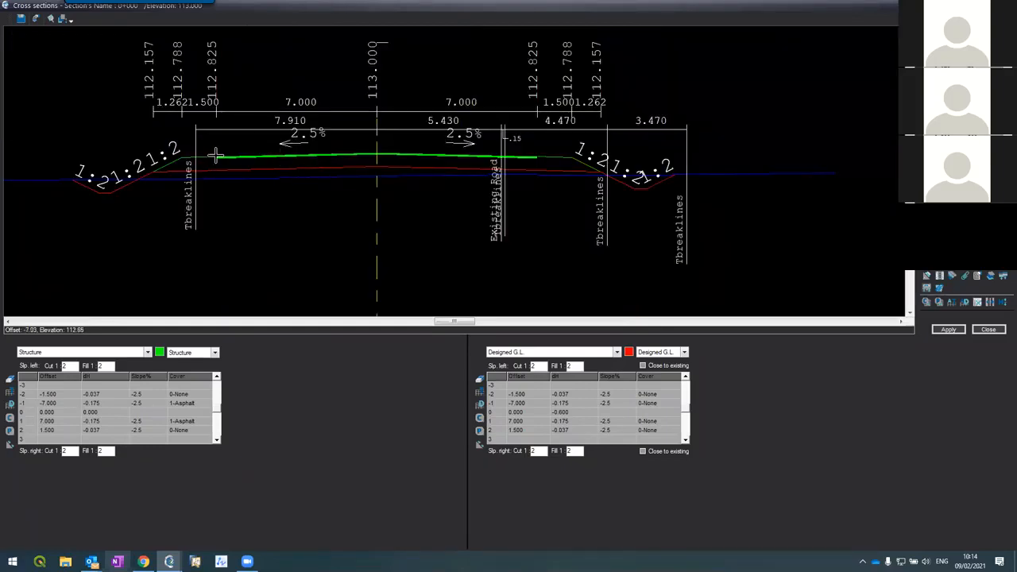
pyautogui.scroll(-1, 219, 157)
pyautogui.scroll(1, 219, 156)
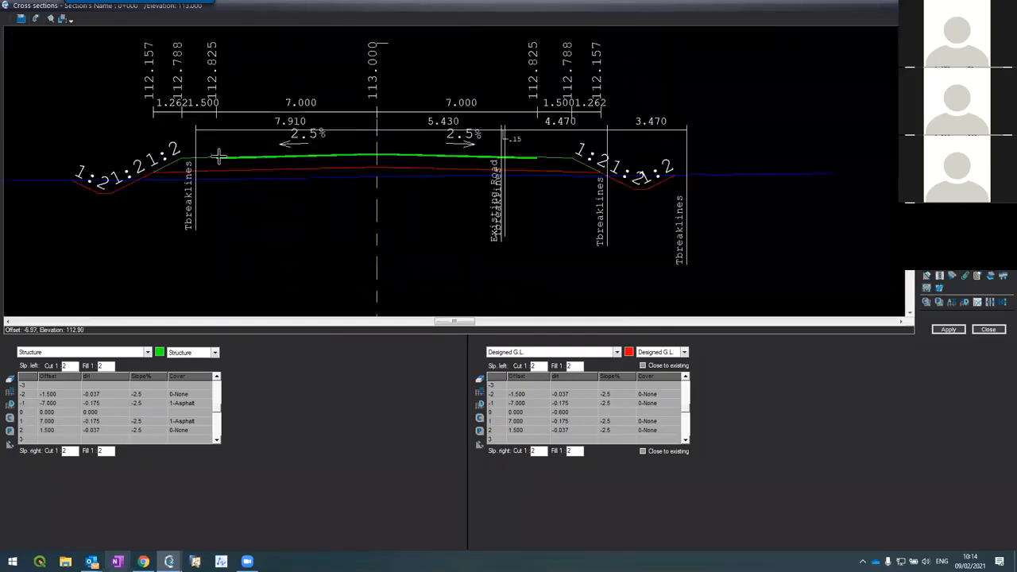
pyautogui.scroll(1, 219, 156)
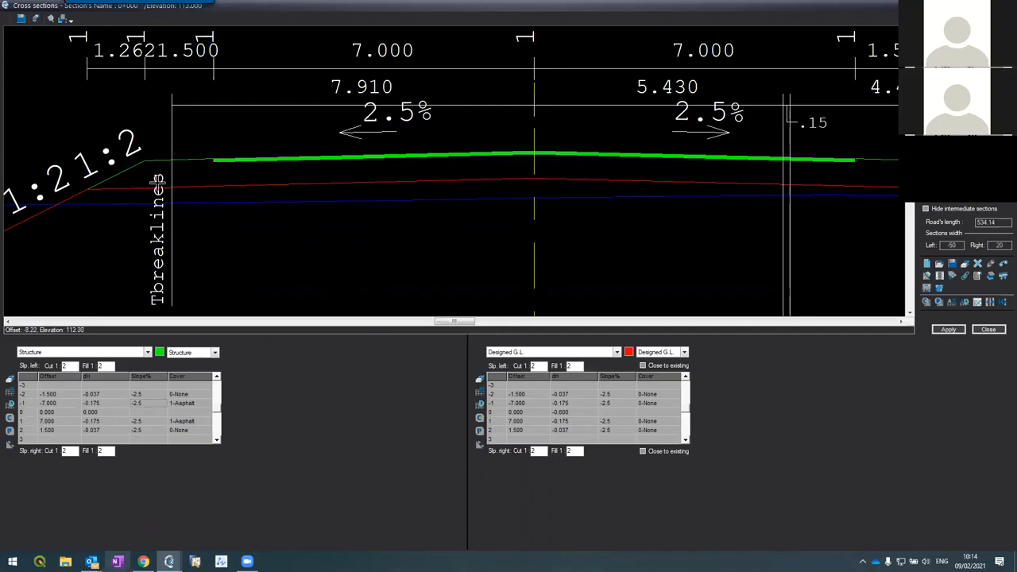
# Examine the structure's left side slope and the ditch beside it, together with the left cut and fill slope settings
pyautogui.scroll(-3, 157, 184)
pyautogui.scroll(5, 143, 185)
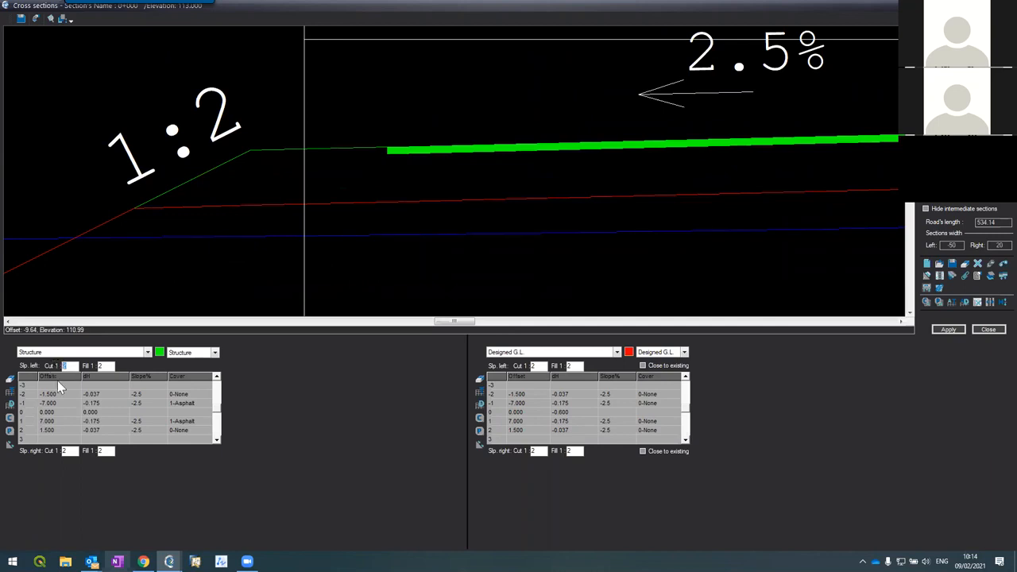
pyautogui.doubleClick(100, 366)
pyautogui.scroll(-1, 199, 217)
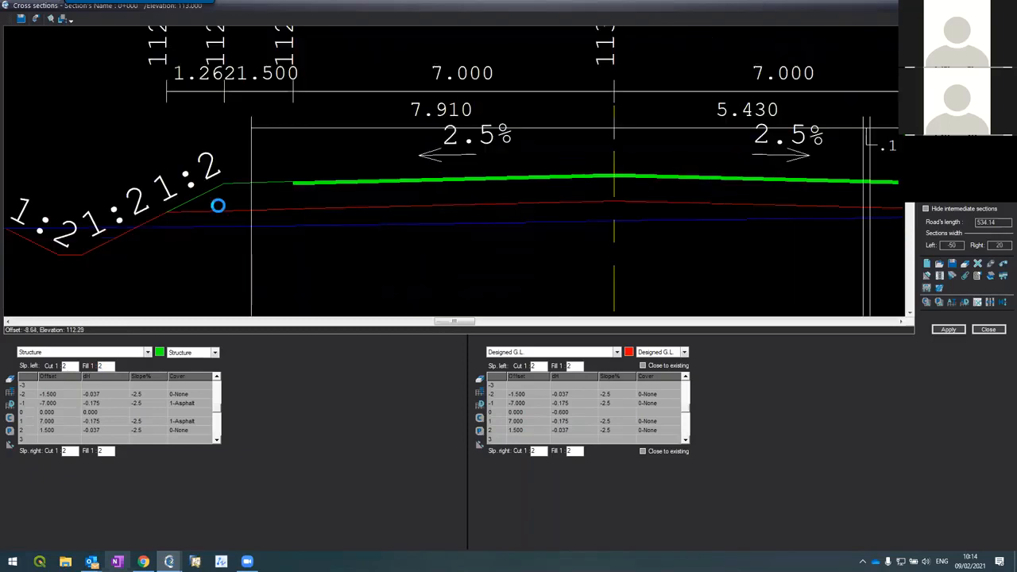
pyautogui.scroll(-1, 219, 207)
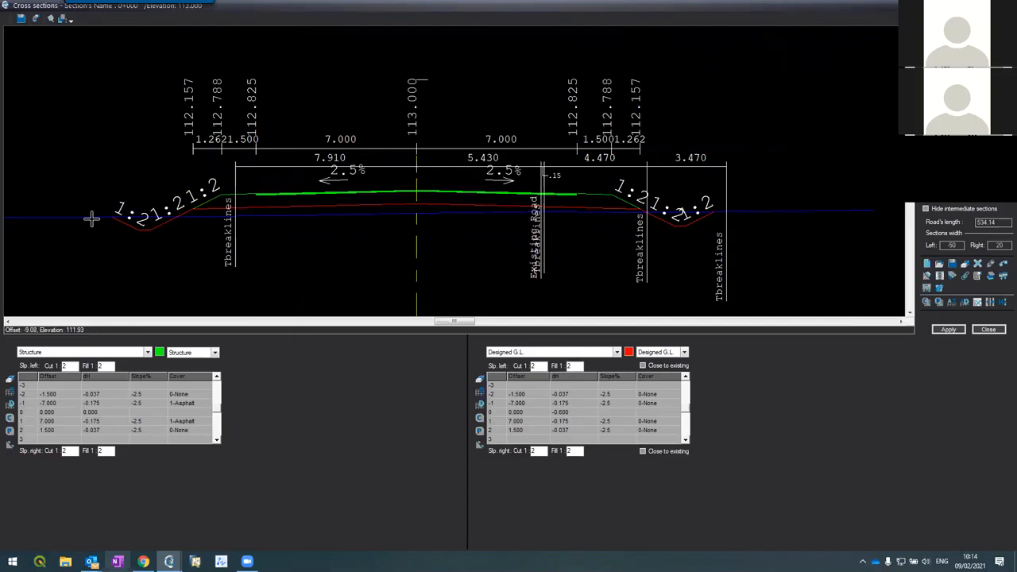
pyautogui.scroll(1, 90, 219)
pyautogui.scroll(-2, 529, 118)
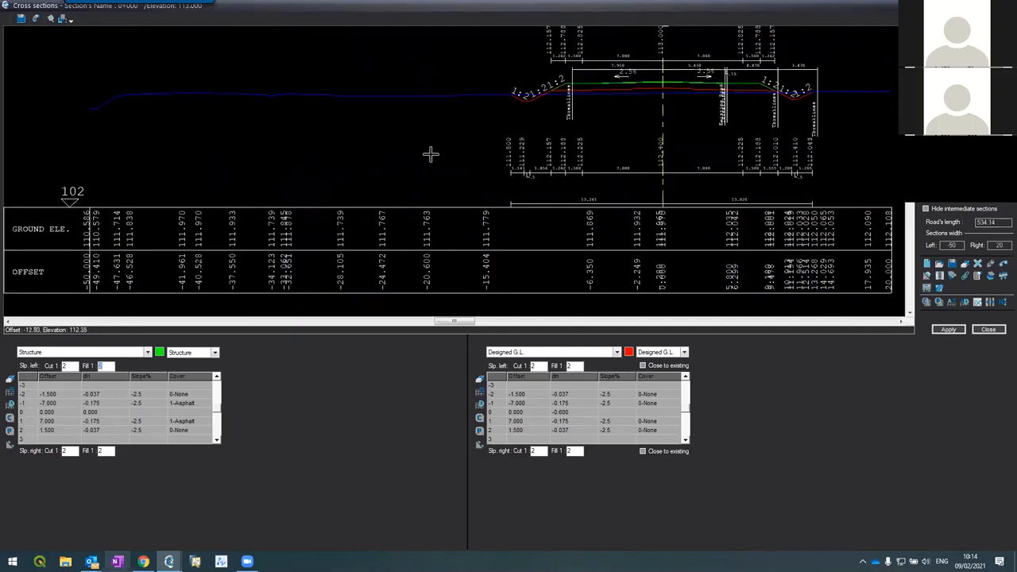
pyautogui.scroll(-1, 352, 191)
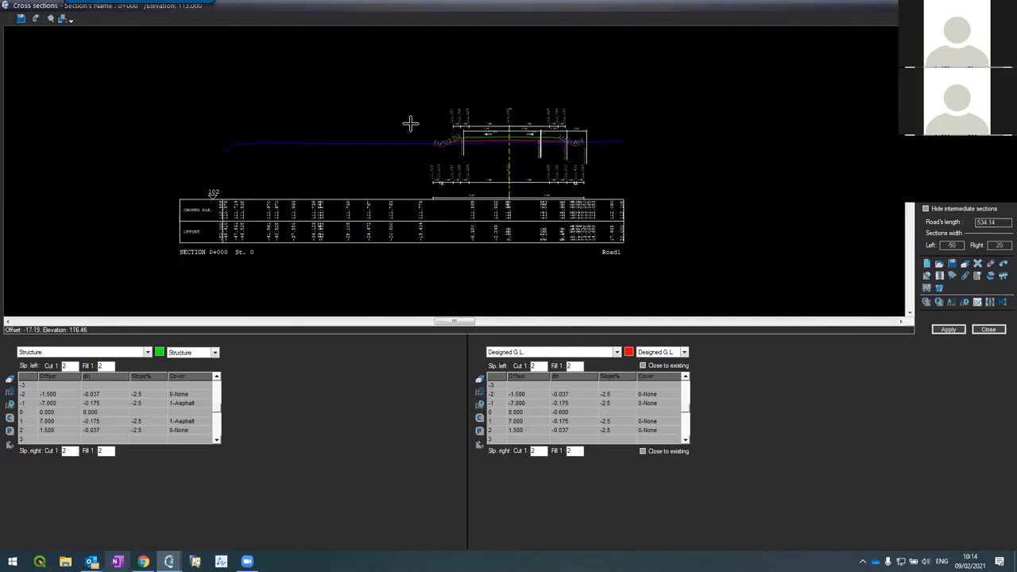
pyautogui.scroll(1, 411, 116)
pyautogui.scroll(2, 594, 199)
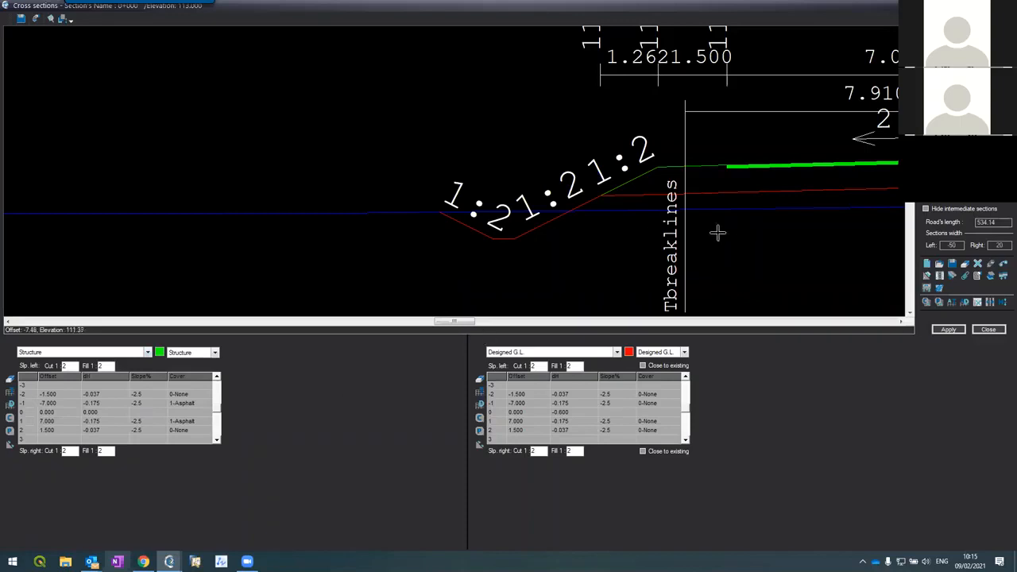
# Compare the Designed G.L. line with the structure line at the centreline and where they meet on the left slope
pyautogui.scroll(-1, 690, 220)
pyautogui.scroll(-1, 720, 209)
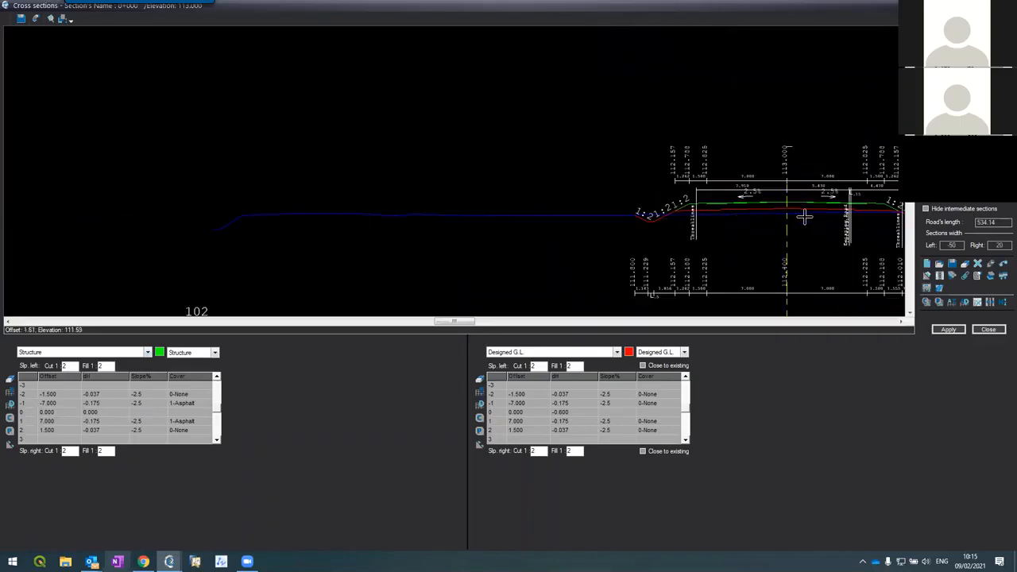
pyautogui.scroll(2, 801, 215)
pyautogui.scroll(1, 800, 214)
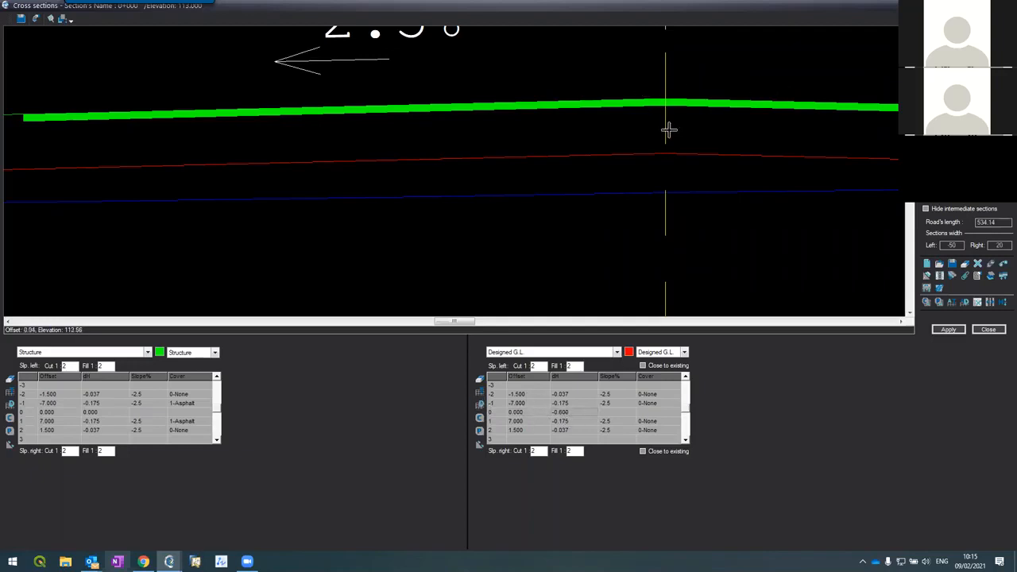
pyautogui.scroll(-3, 327, 150)
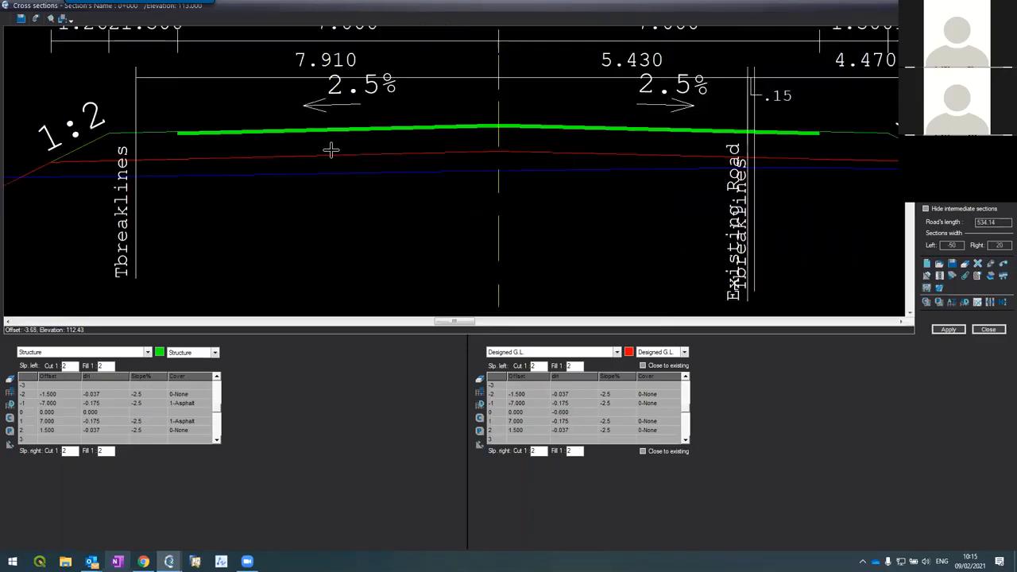
pyautogui.scroll(3, 140, 168)
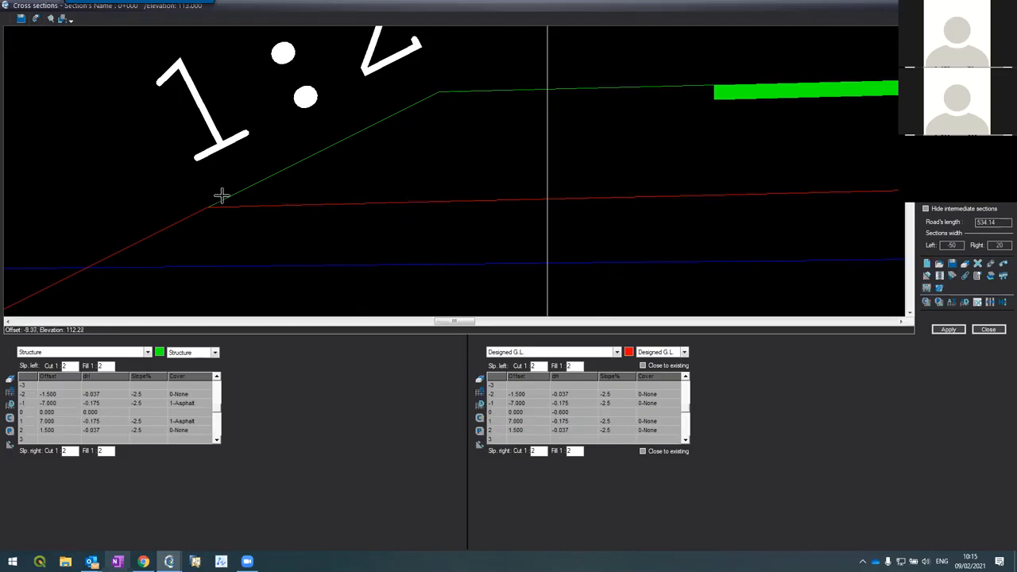
pyautogui.scroll(-3, 436, 139)
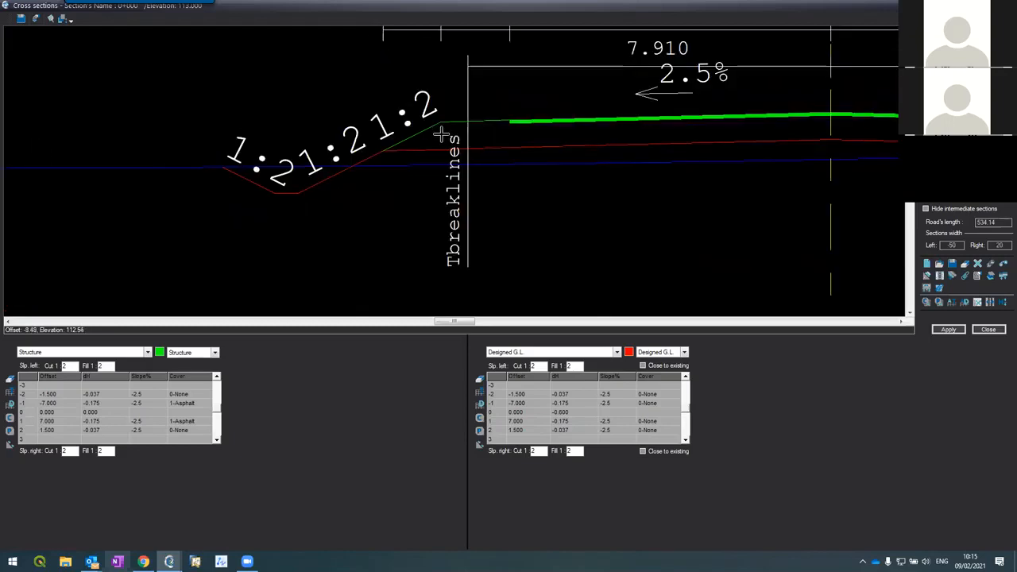
# Show the Left ditch parameters in place of the Structure data and select the in-cut depth from the section's edge
pyautogui.click(139, 357)
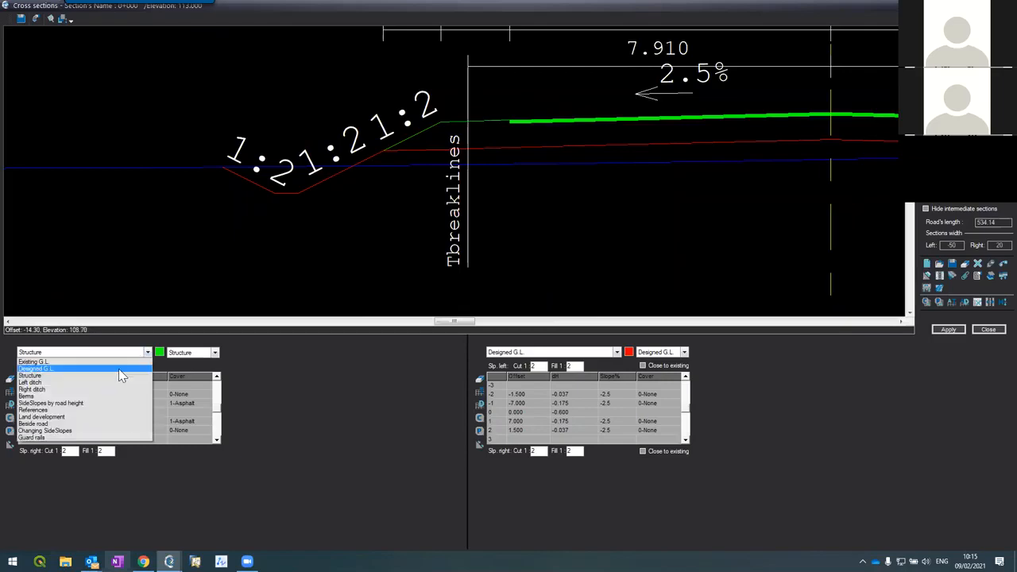
pyautogui.click(110, 383)
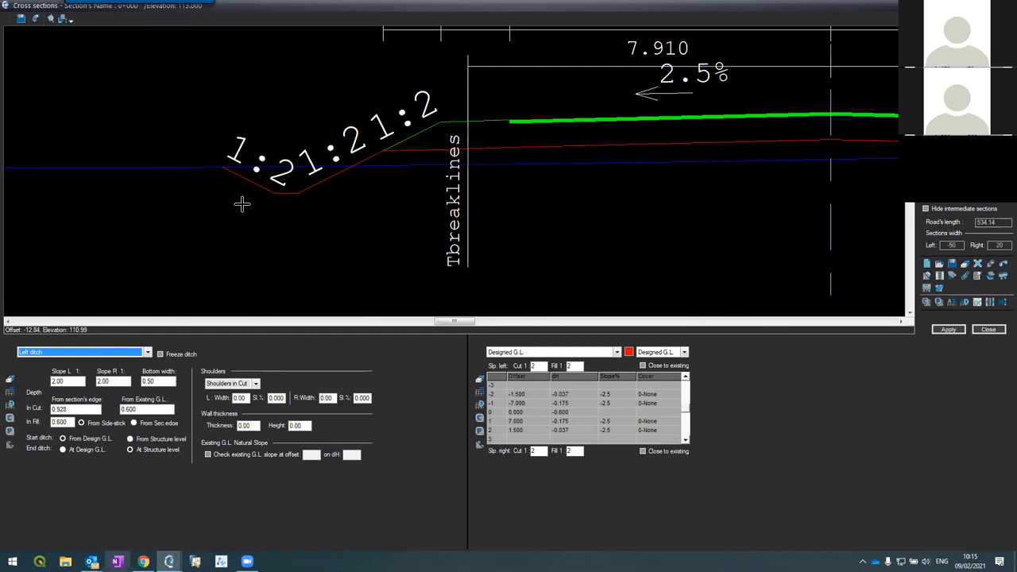
pyautogui.doubleClick(62, 409)
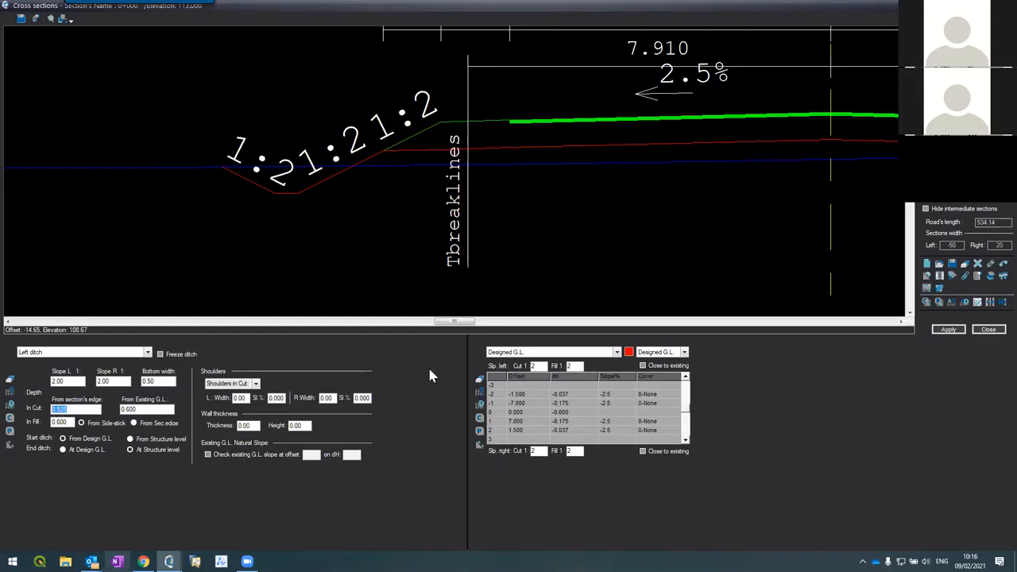
# Show the Right ditch parameters in place of the Designed G.L. data and compare both ditches across section 0+000
pyautogui.click(518, 352)
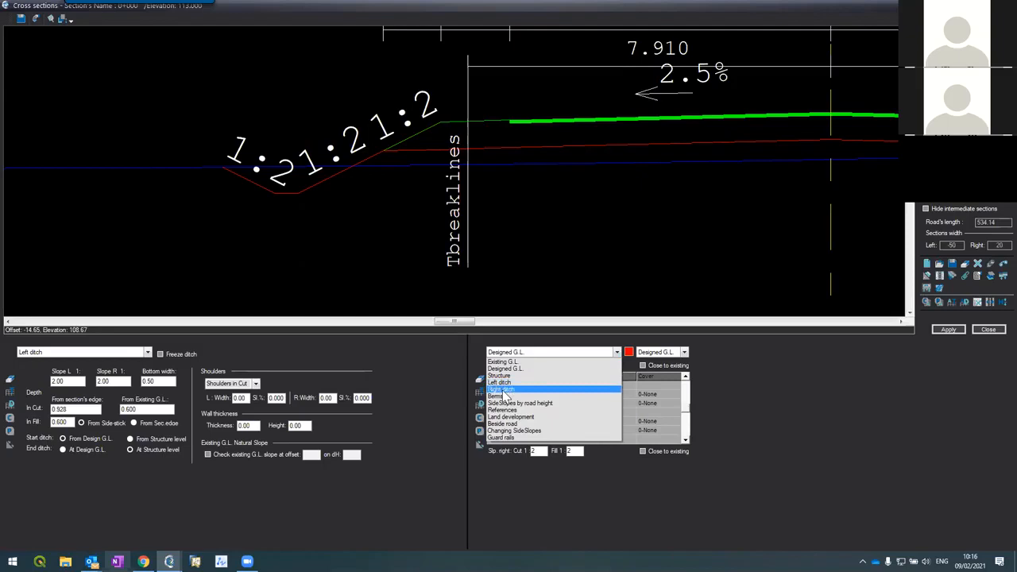
pyautogui.click(505, 389)
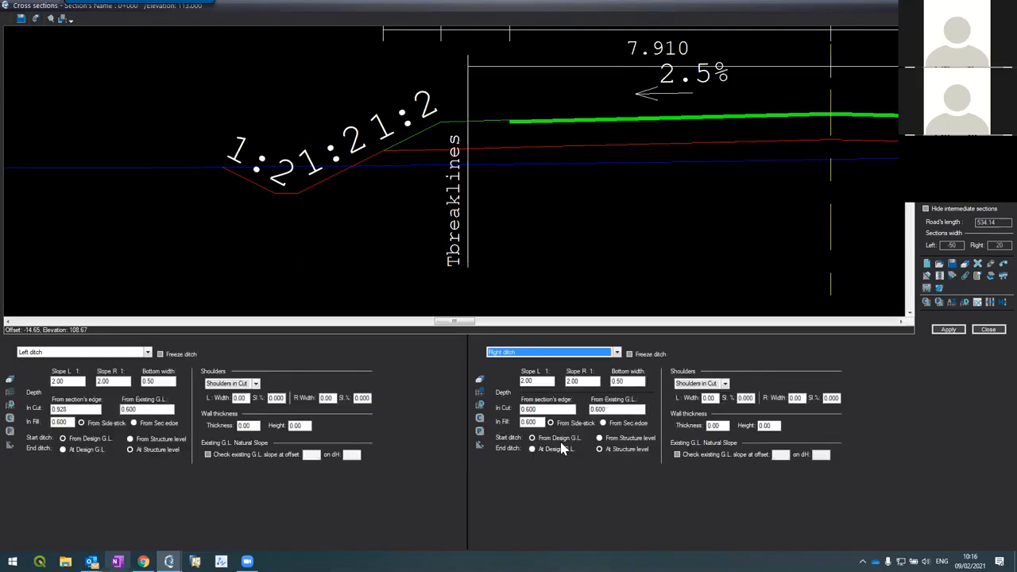
pyautogui.scroll(-2, 438, 176)
pyautogui.scroll(-3, 439, 176)
pyautogui.scroll(3, 466, 151)
pyautogui.scroll(-3, 466, 144)
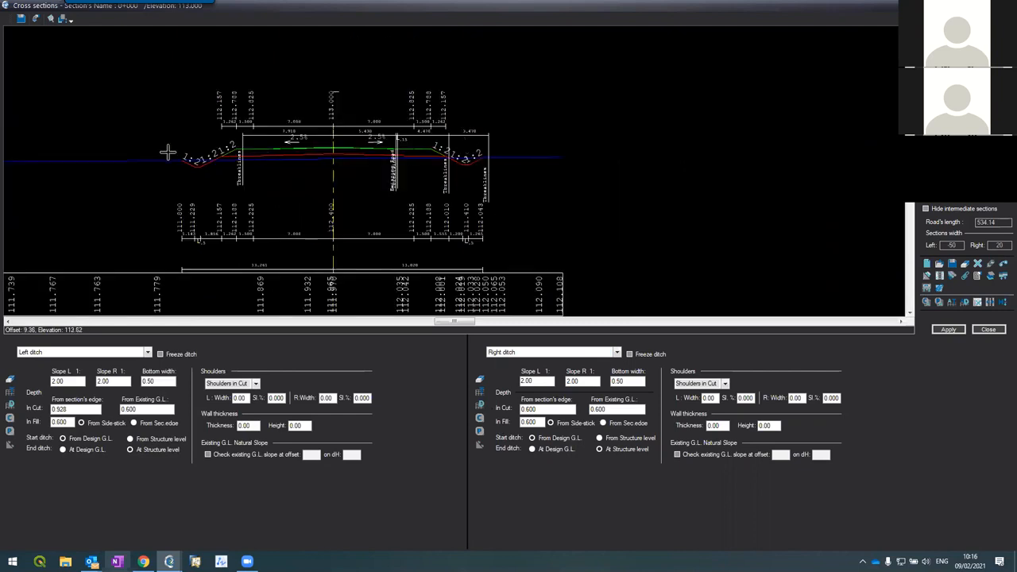
pyautogui.scroll(2, 211, 131)
pyautogui.scroll(2, 232, 135)
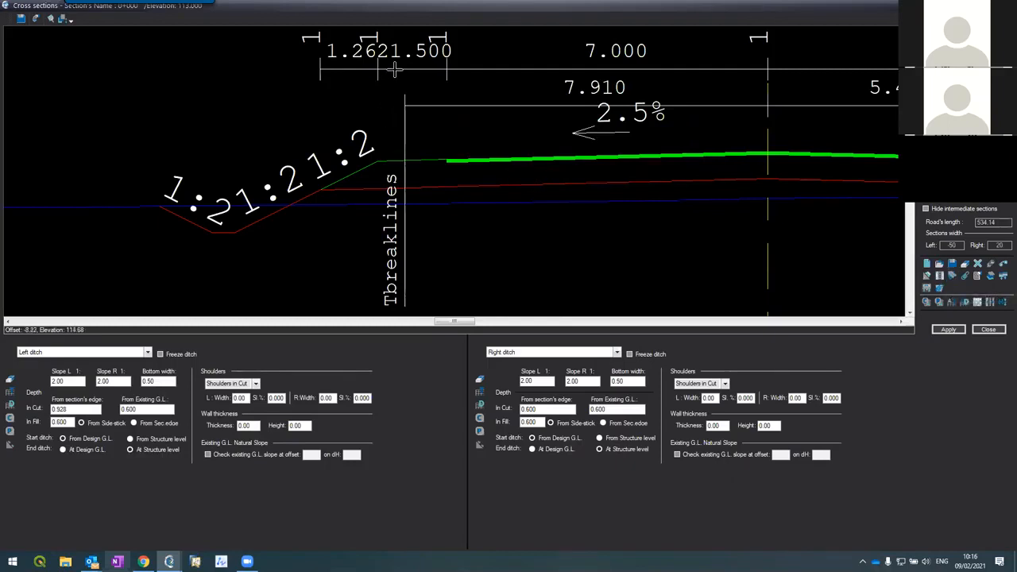
pyautogui.scroll(2, 367, 147)
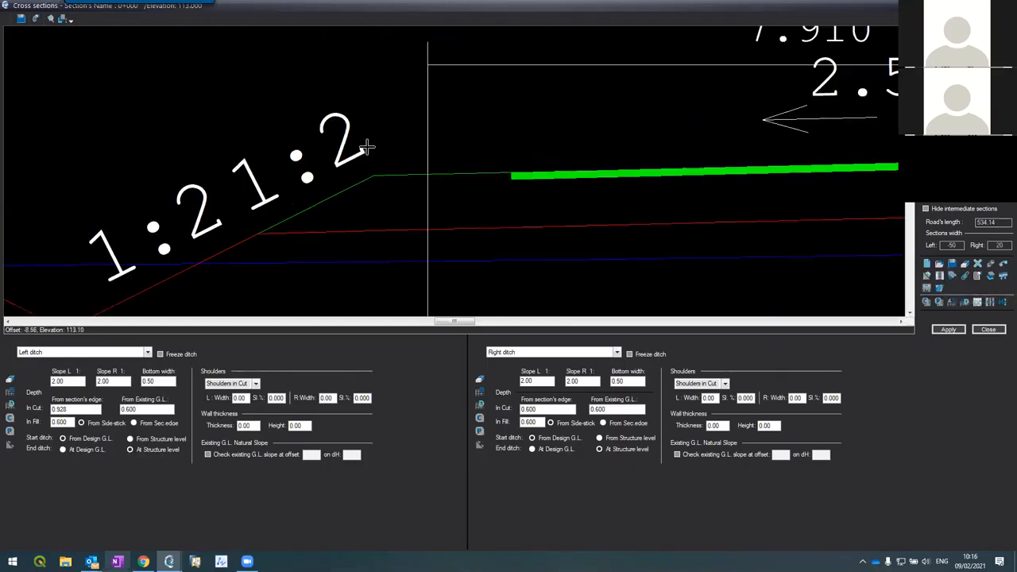
pyautogui.scroll(-3, 368, 148)
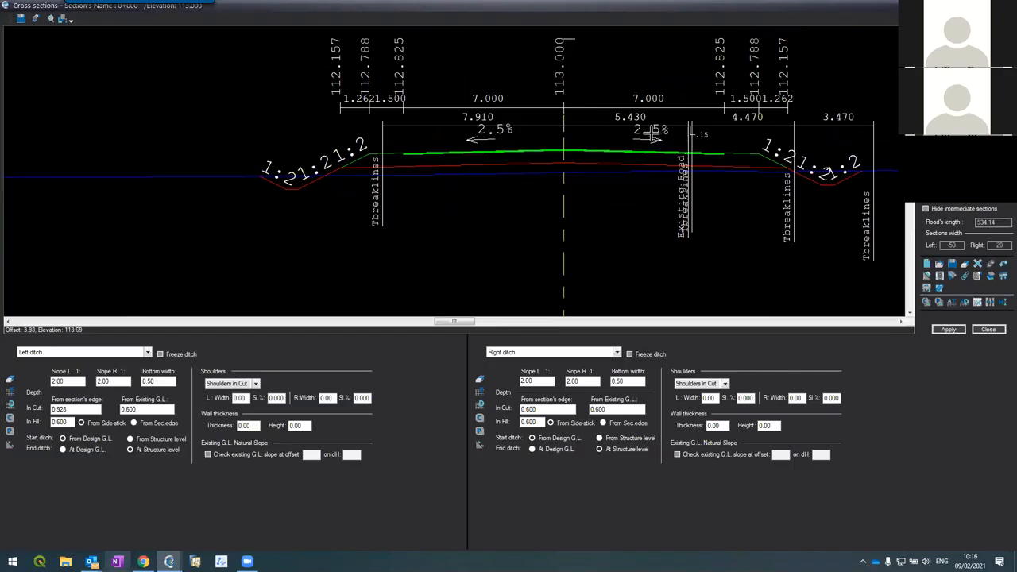
# Erase the References data of all layers from every cross section in the sections list
pyautogui.click(977, 304)
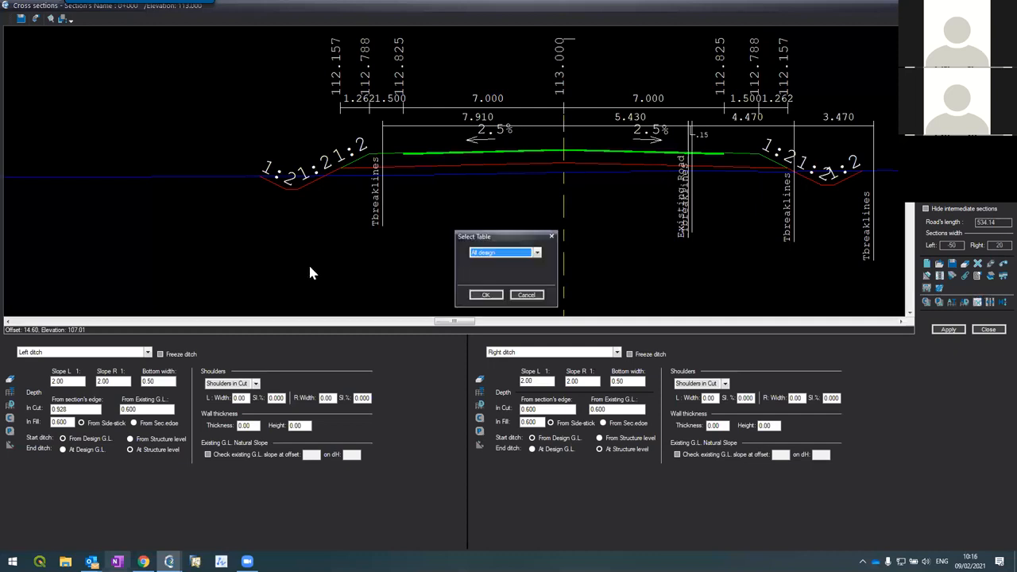
pyautogui.click(499, 253)
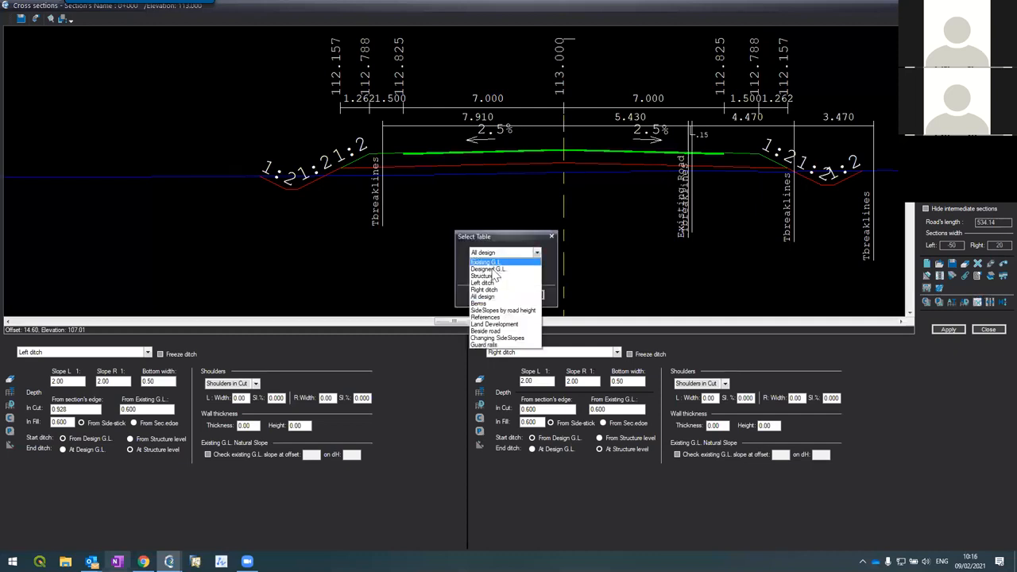
pyautogui.click(490, 317)
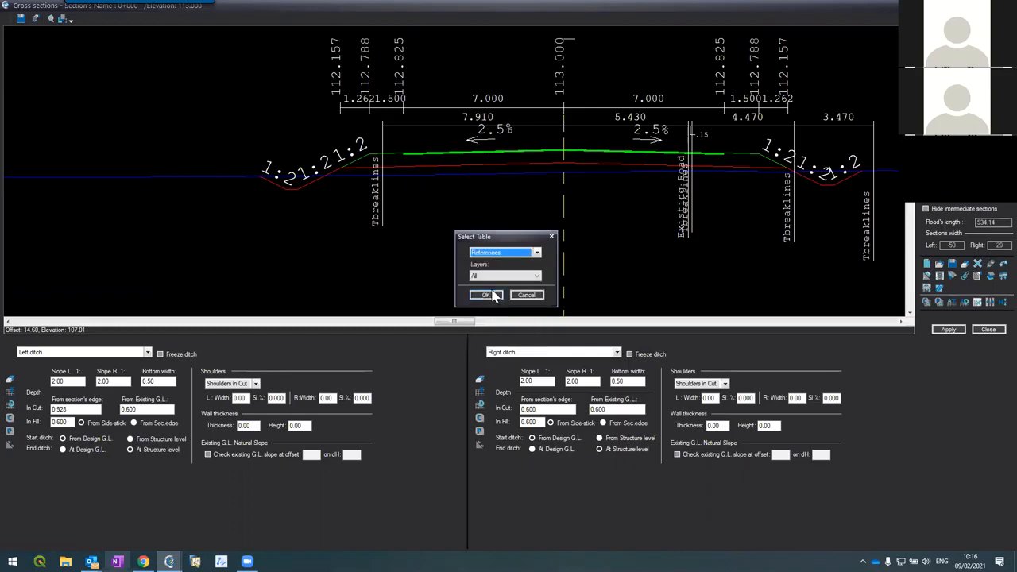
pyautogui.click(487, 296)
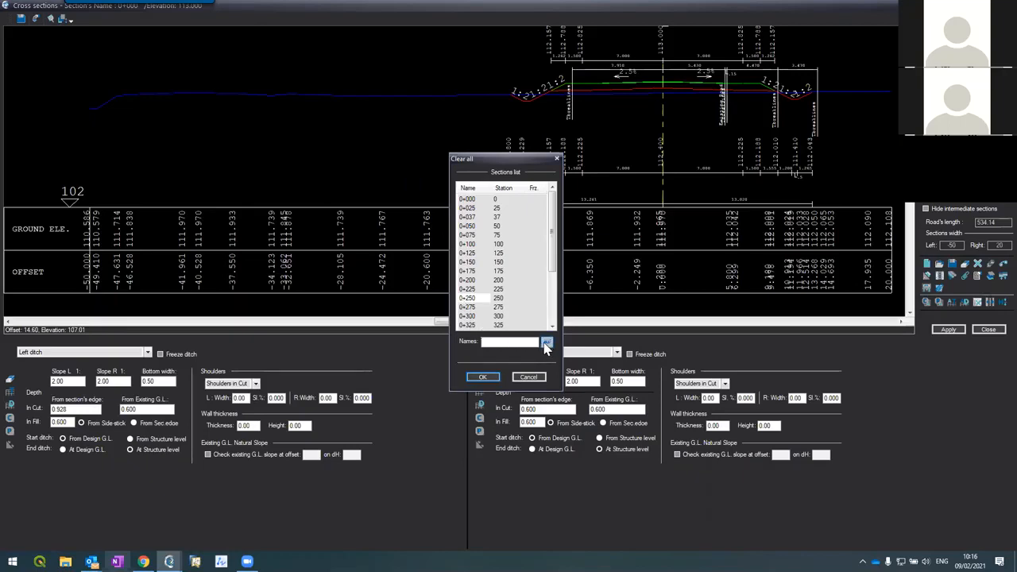
pyautogui.click(547, 342)
pyautogui.click(481, 377)
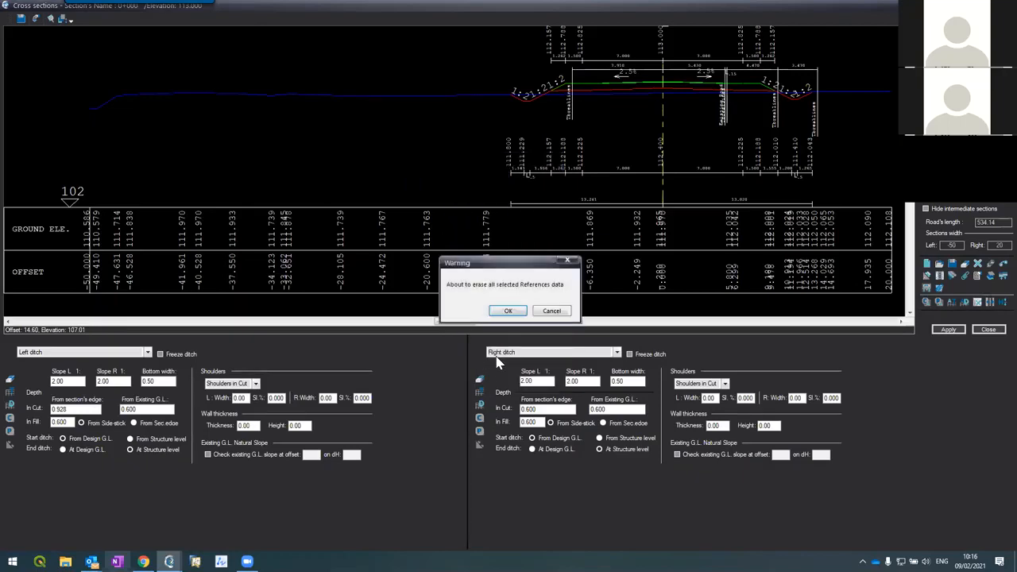
pyautogui.click(505, 311)
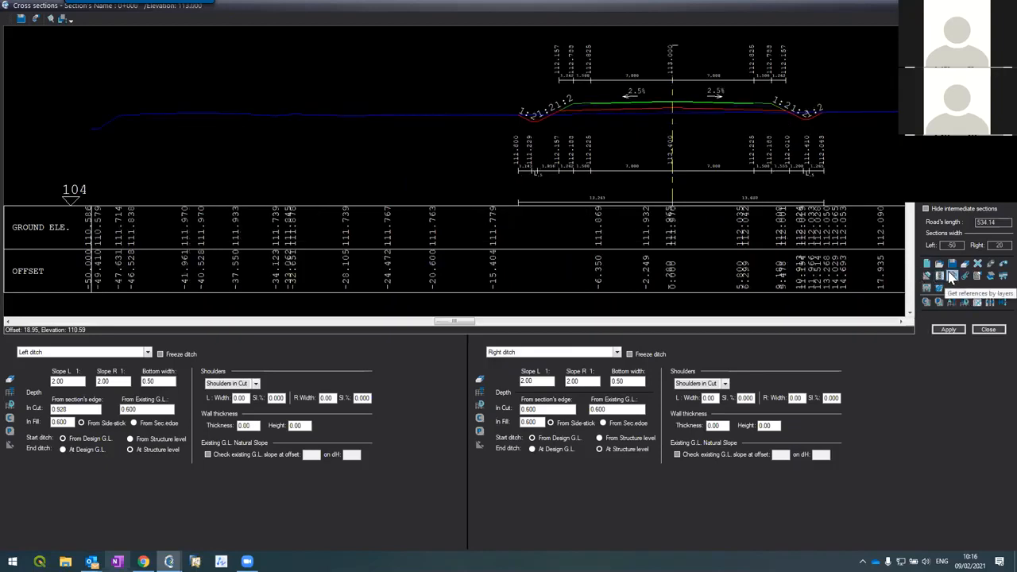
# Get references by layer from the Existing Road line picked in the plan drawing and return to the cross sections
pyautogui.click(952, 276)
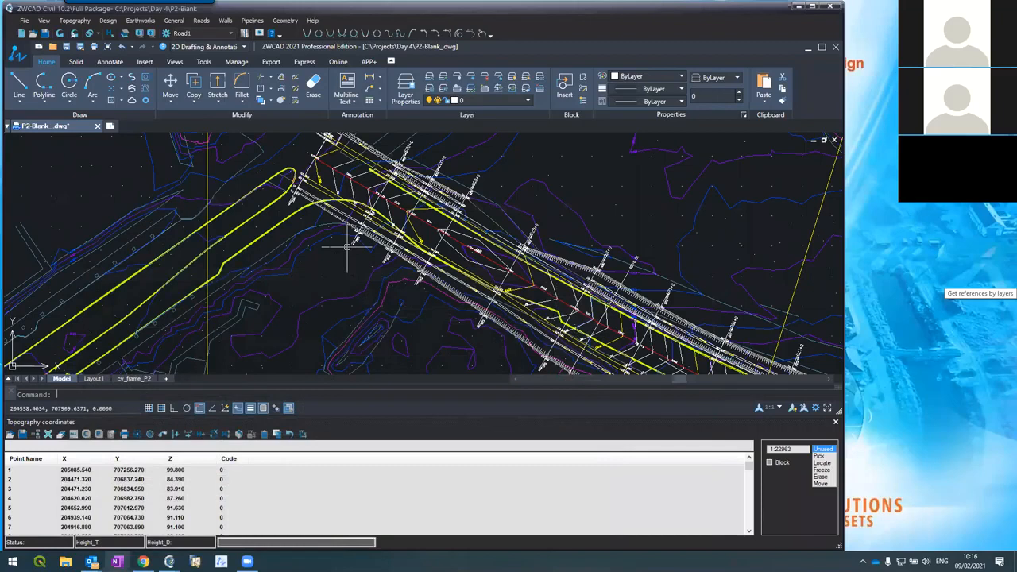
pyautogui.click(224, 246)
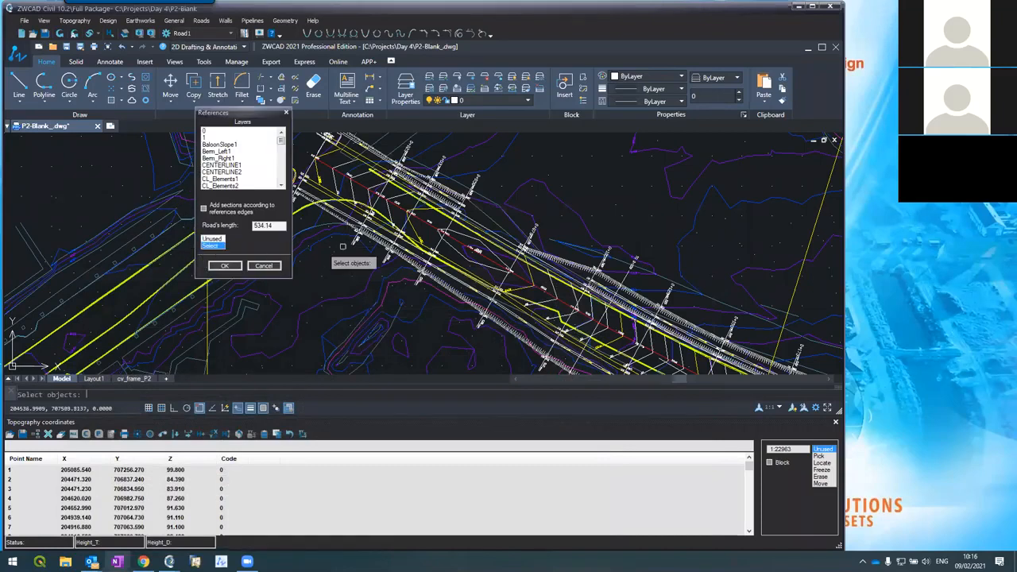
pyautogui.scroll(3, 443, 241)
pyautogui.scroll(-3, 441, 238)
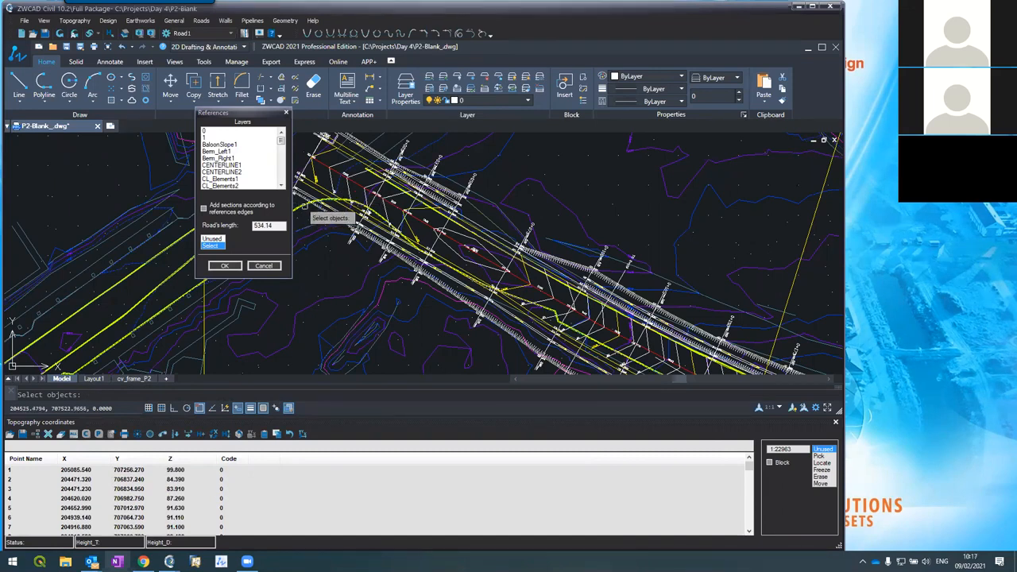
pyautogui.click(303, 207)
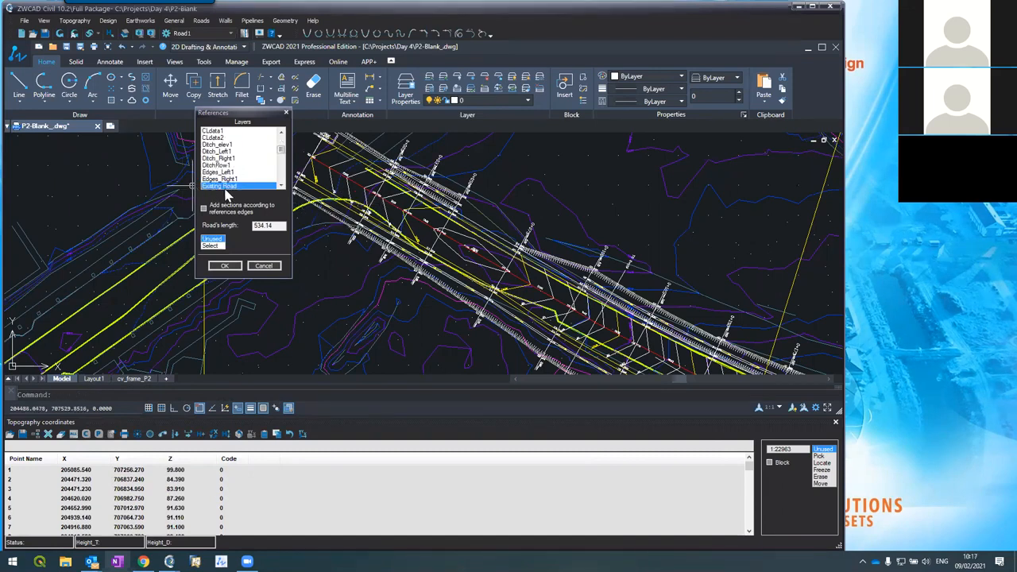
pyautogui.click(231, 265)
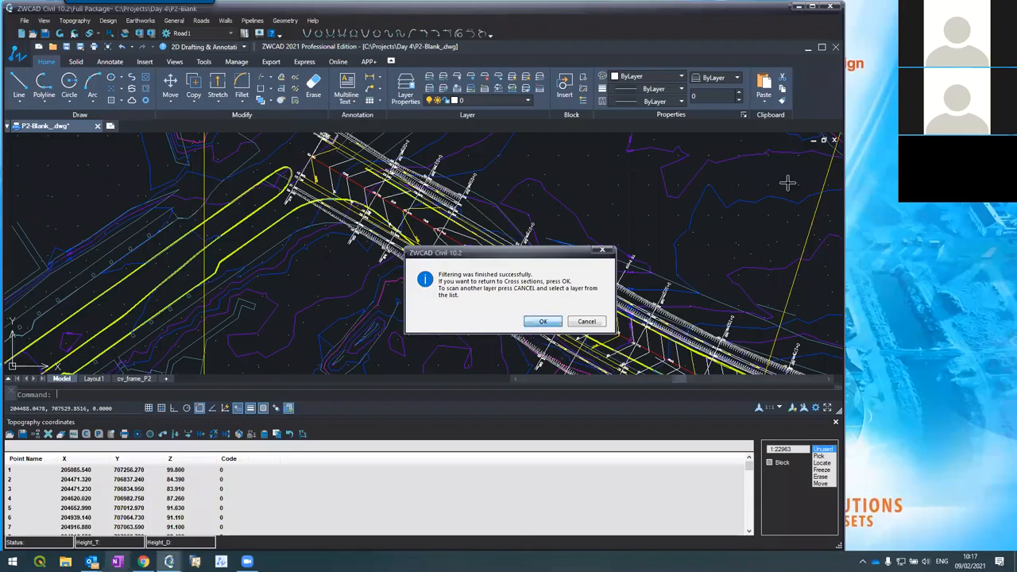
pyautogui.click(541, 322)
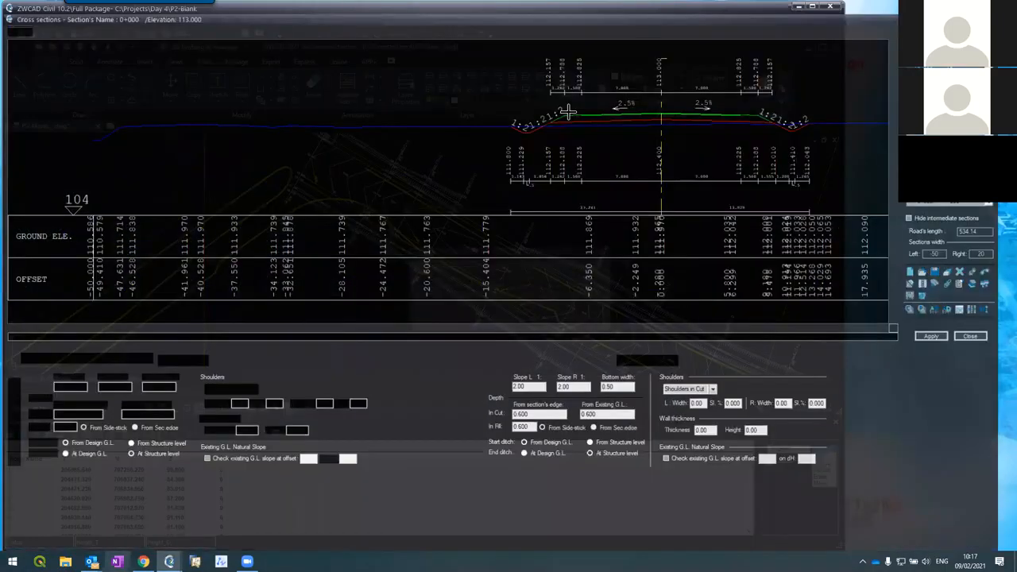
# Examine the Existing Road reference lines against the design in the cross sections from 0+025 onwards
pyautogui.scroll(4, 484, 193)
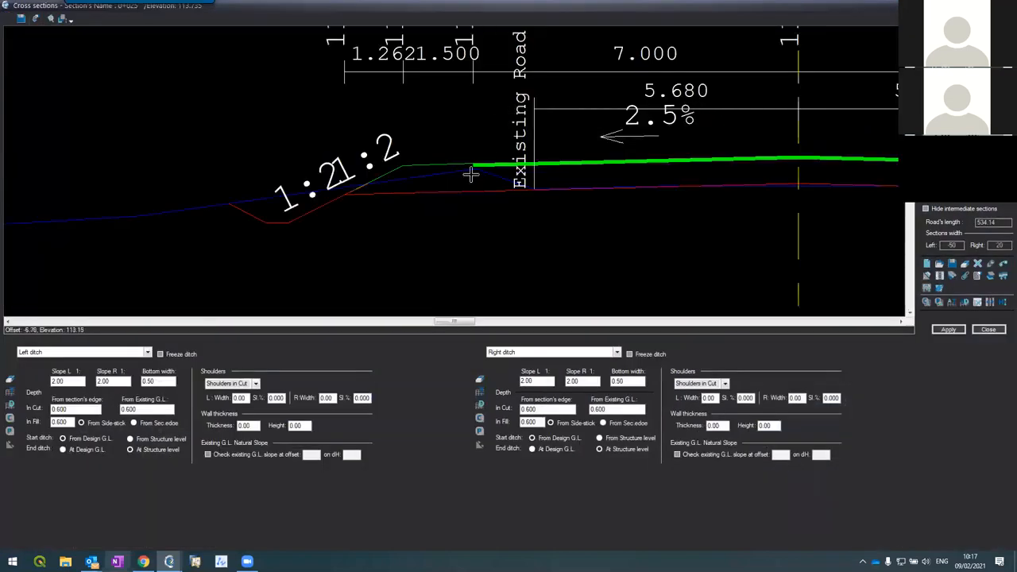
pyautogui.scroll(-2, 470, 170)
pyautogui.scroll(2, 702, 170)
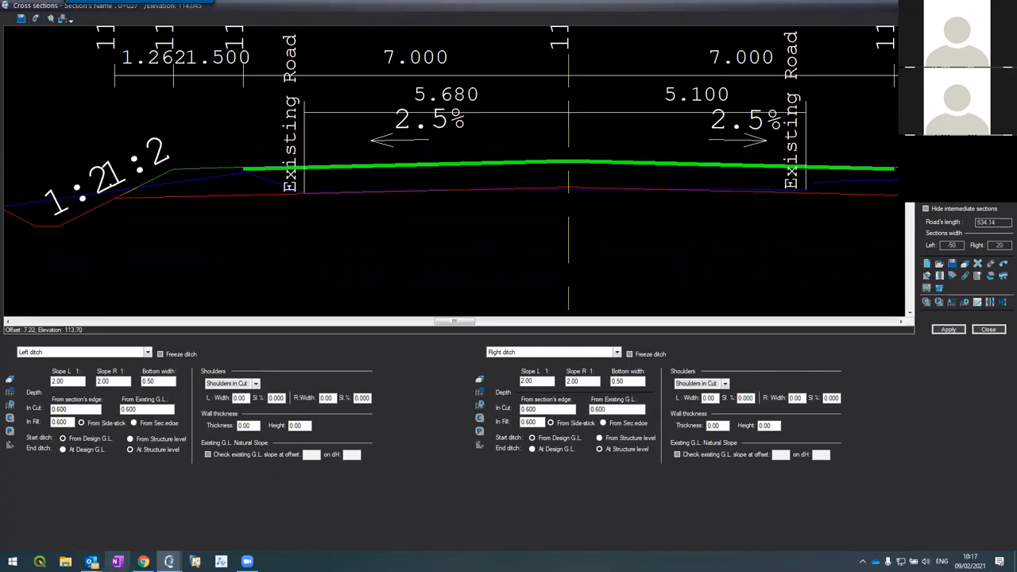
pyautogui.press('pagedown')
pyautogui.press('pagedown')
pyautogui.press('pagedown')
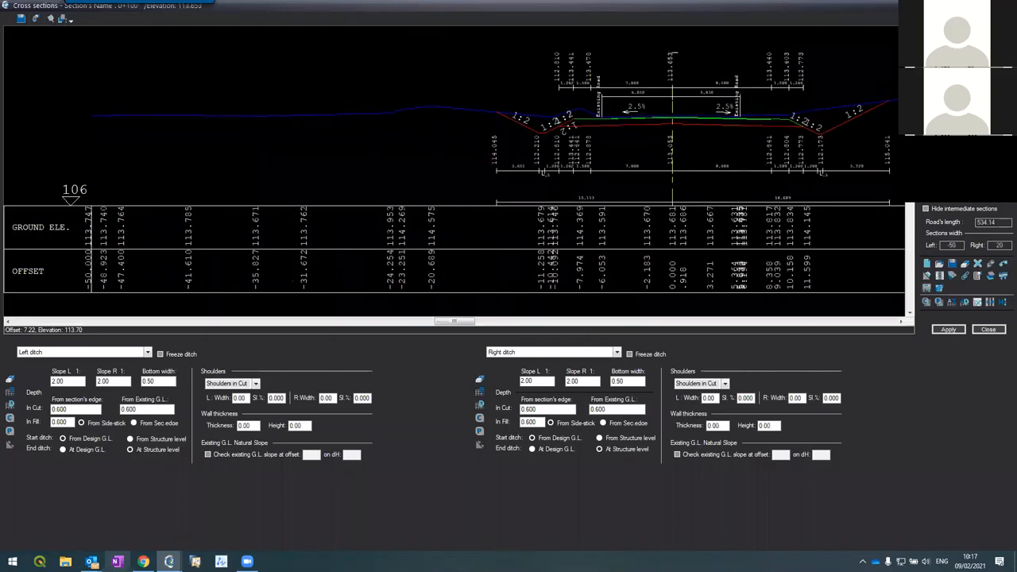
pyautogui.press('pageup')
pyautogui.press('pageup')
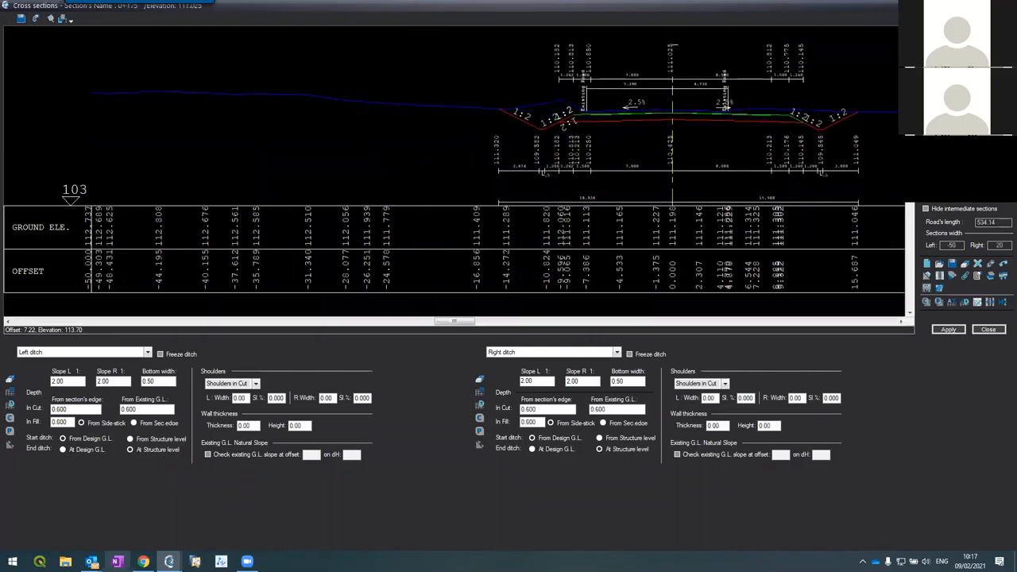
pyautogui.press('pagedown')
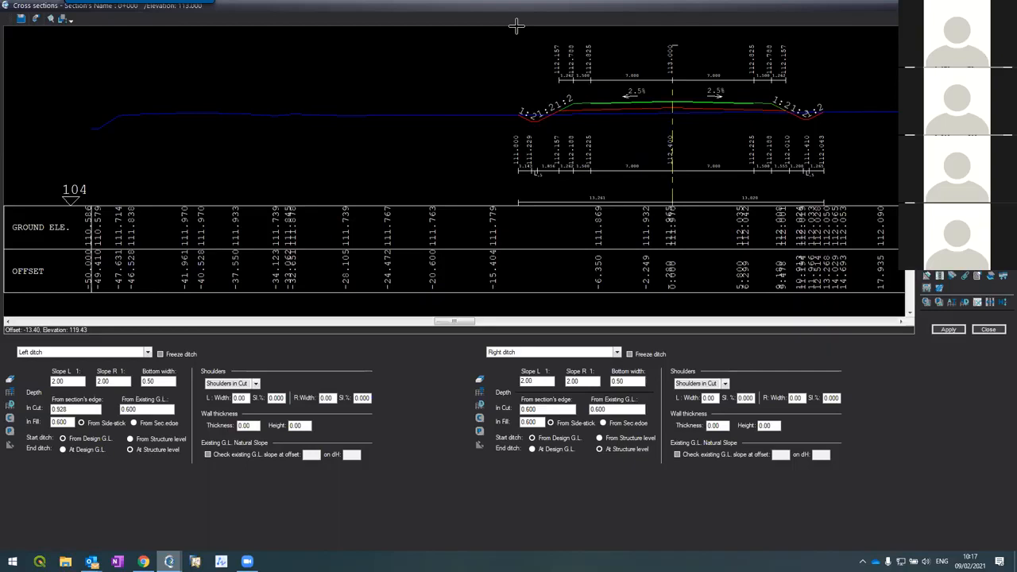
# Show the References table in place of the Left ditch parameters and check the Existing Road entries against section 0+025
pyautogui.click(142, 354)
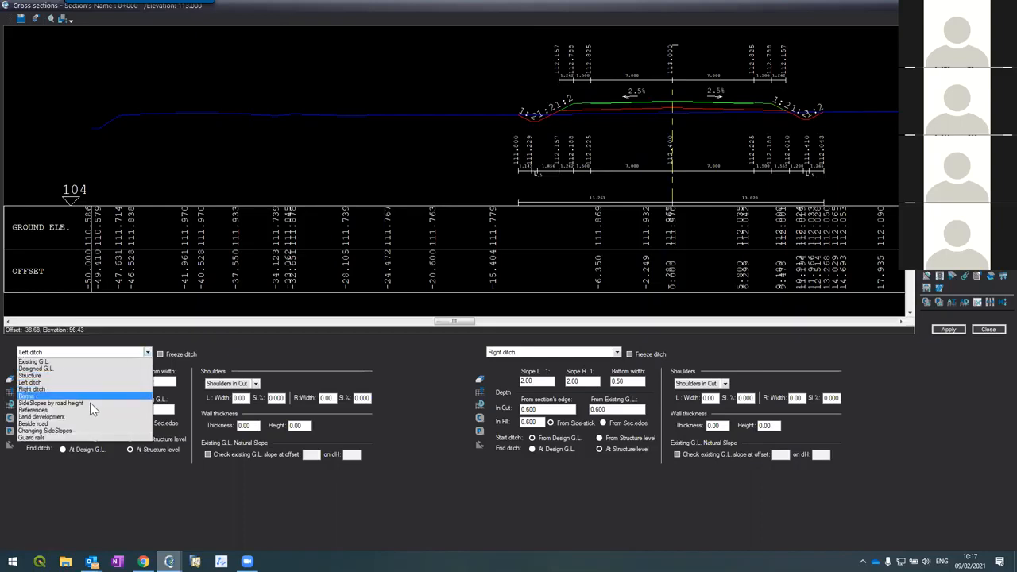
pyautogui.click(49, 410)
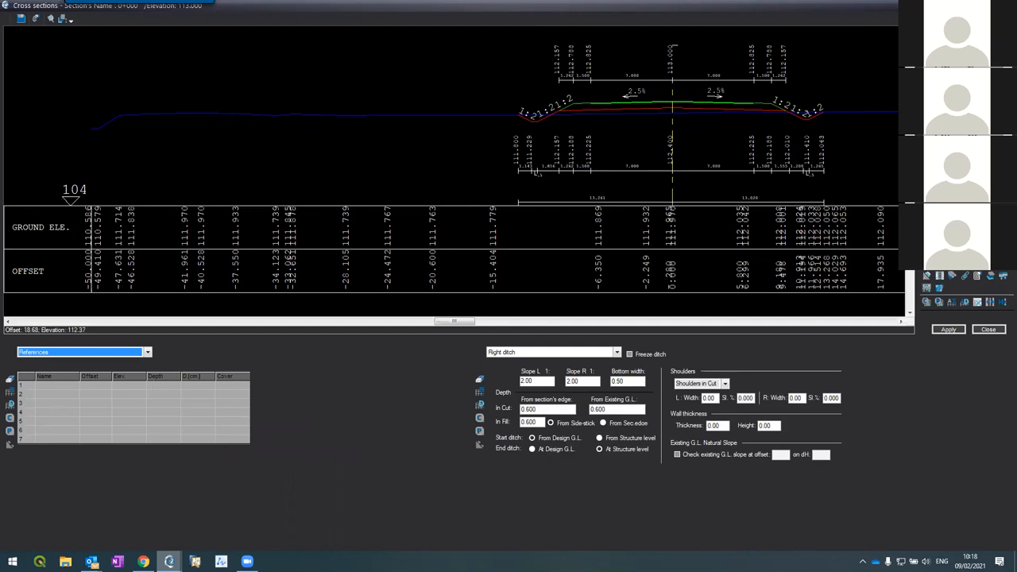
pyautogui.press('pagedown')
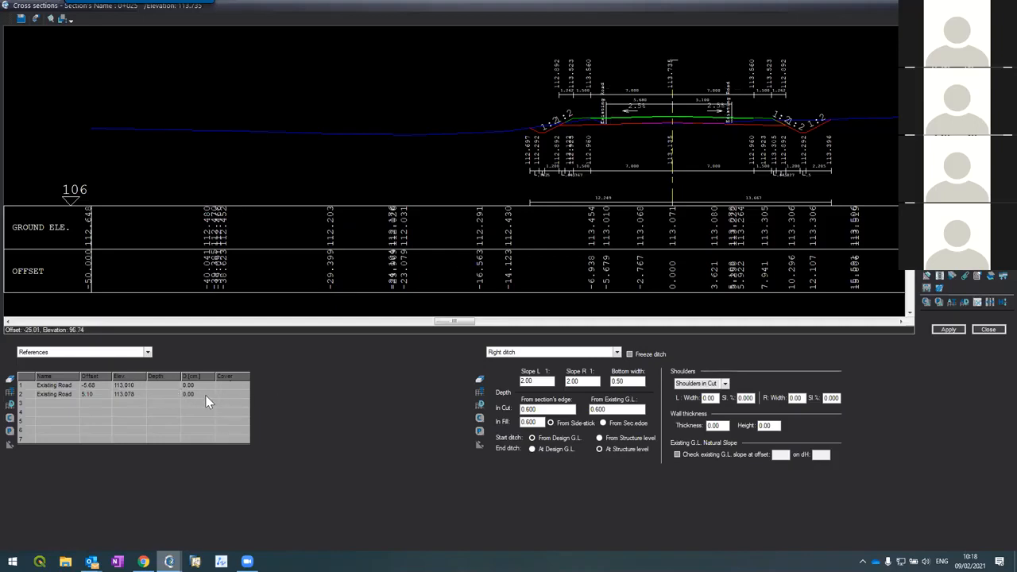
pyautogui.scroll(1, 622, 89)
pyautogui.scroll(-2, 618, 92)
pyautogui.scroll(-2, 724, 119)
pyautogui.scroll(2, 705, 97)
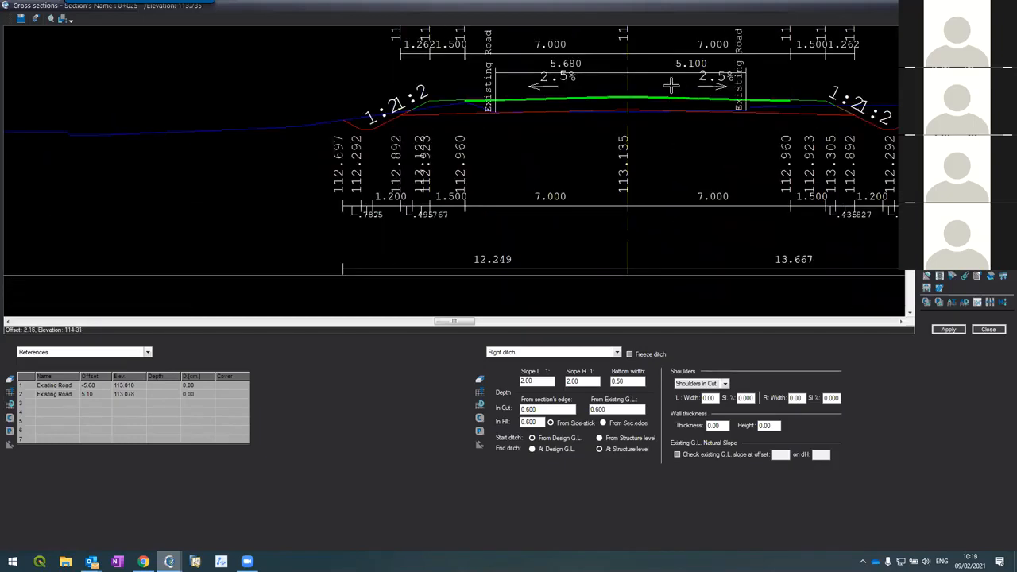
pyautogui.scroll(-2, 669, 89)
pyautogui.scroll(2, 671, 78)
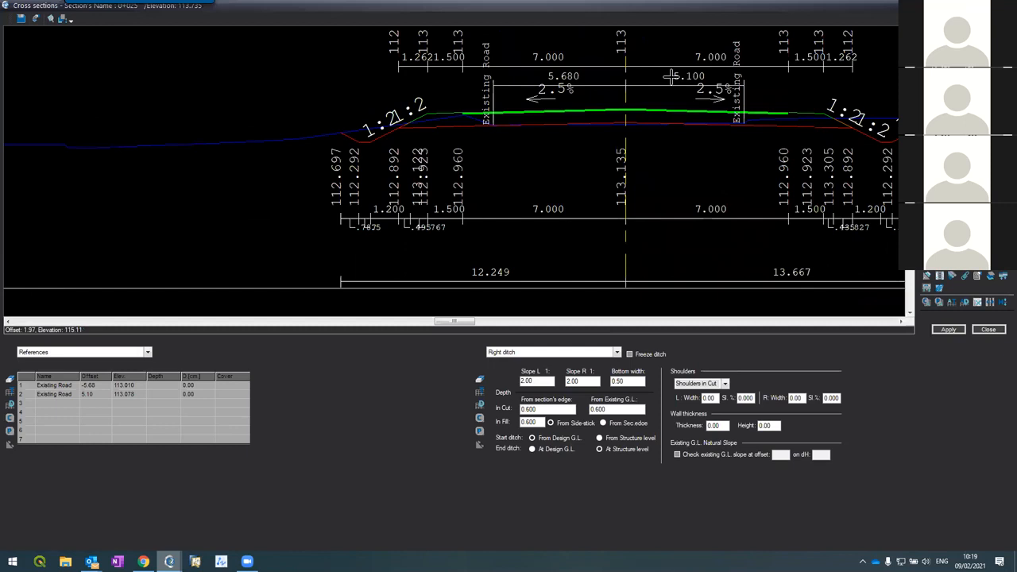
pyautogui.scroll(-2, 671, 78)
# Apply and close the cross sections to return to the plan drawing of the whole road
pyautogui.click(947, 330)
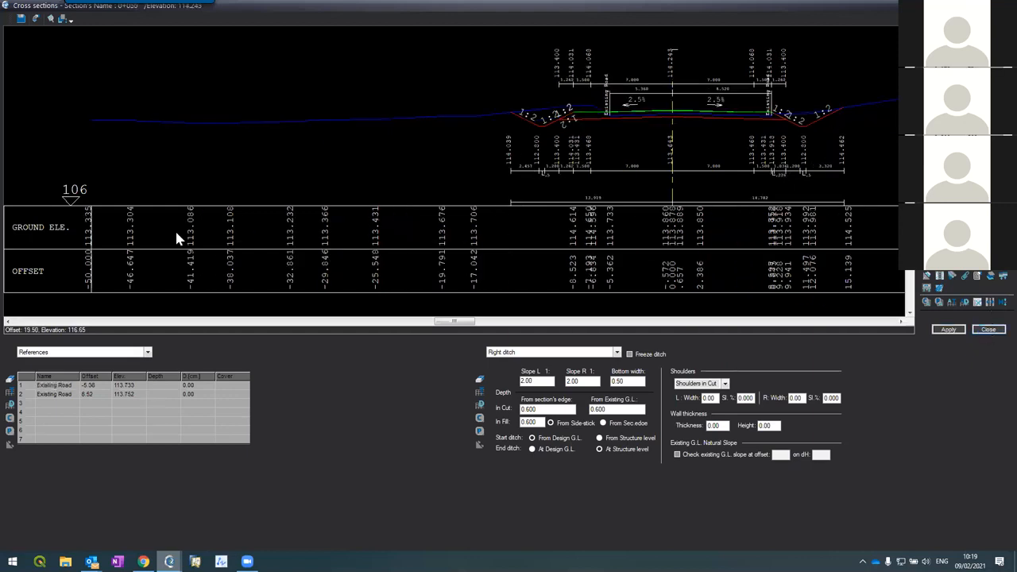
pyautogui.press('Escape')
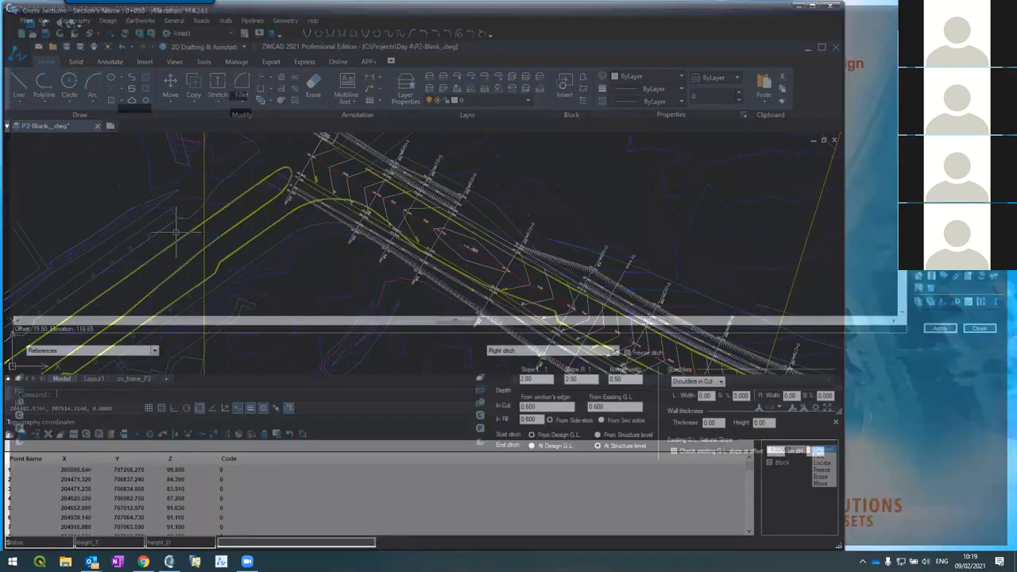
pyautogui.scroll(-4, 242, 193)
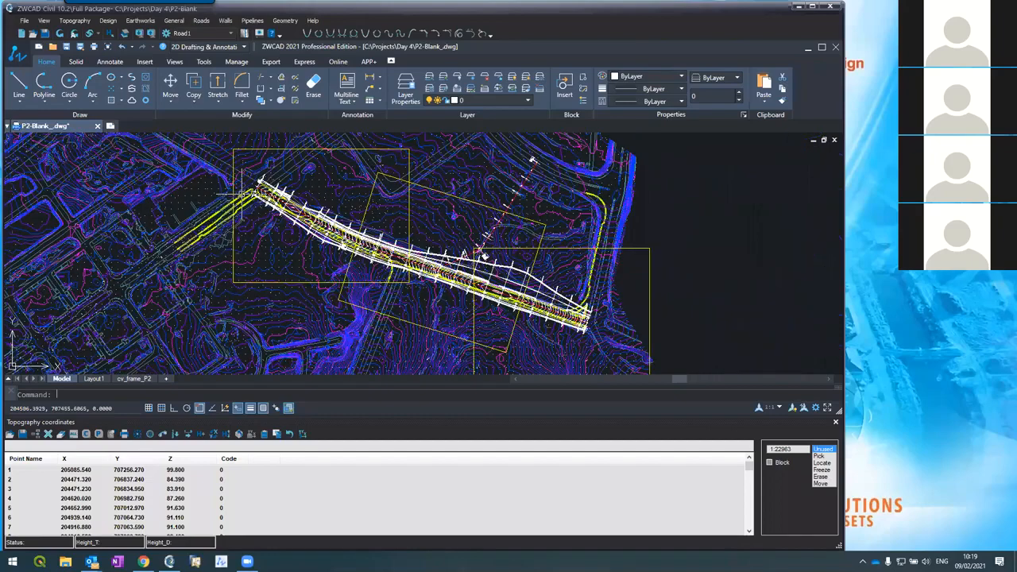
# Close the Topography coordinates table to enlarge the drawing area around the side road's junction with the main road
pyautogui.moveTo(376, 205); pyautogui.dragTo(326, 201, button='middle')
pyautogui.scroll(2, 325, 202)
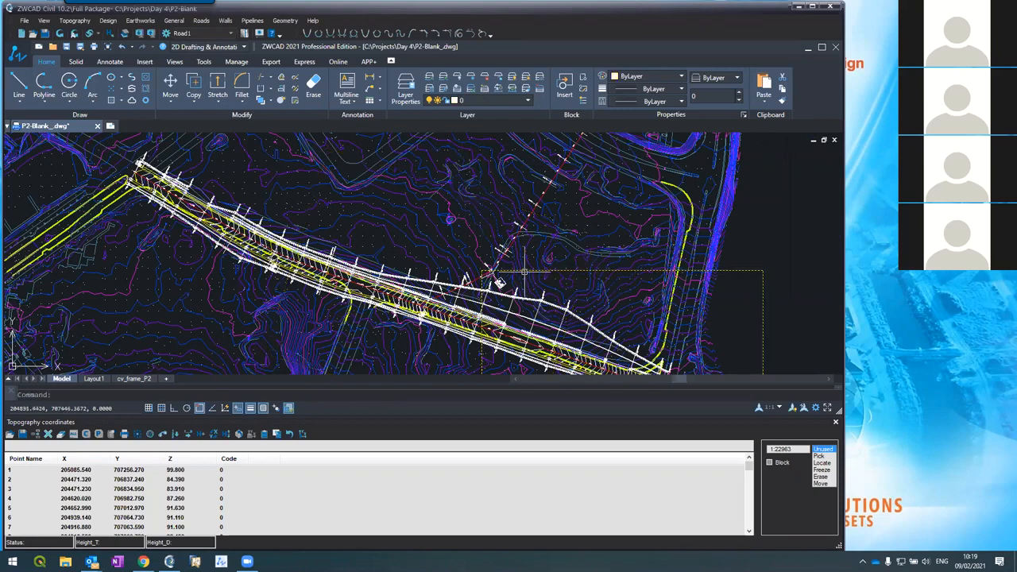
pyautogui.click(836, 422)
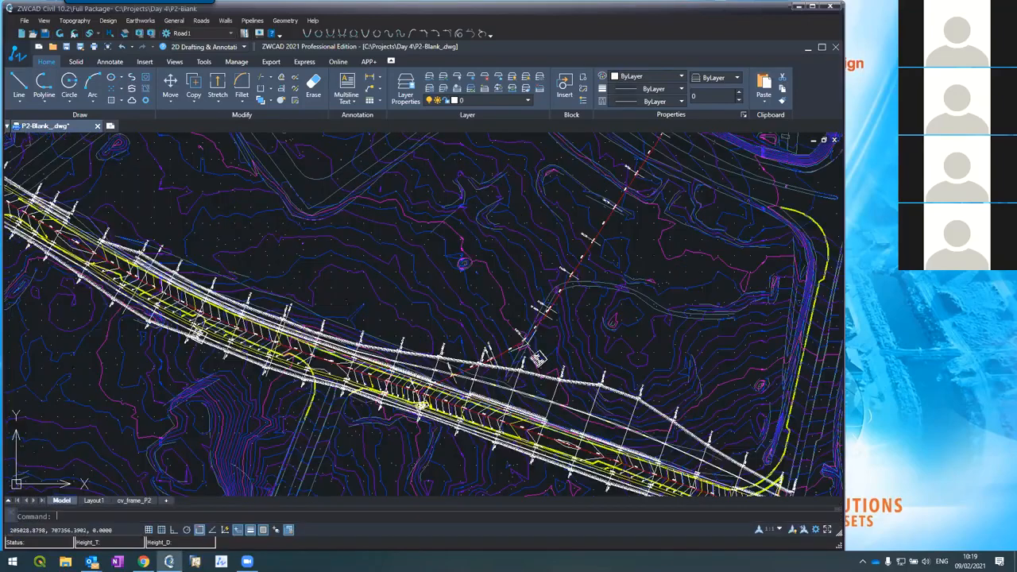
pyautogui.scroll(2, 489, 310)
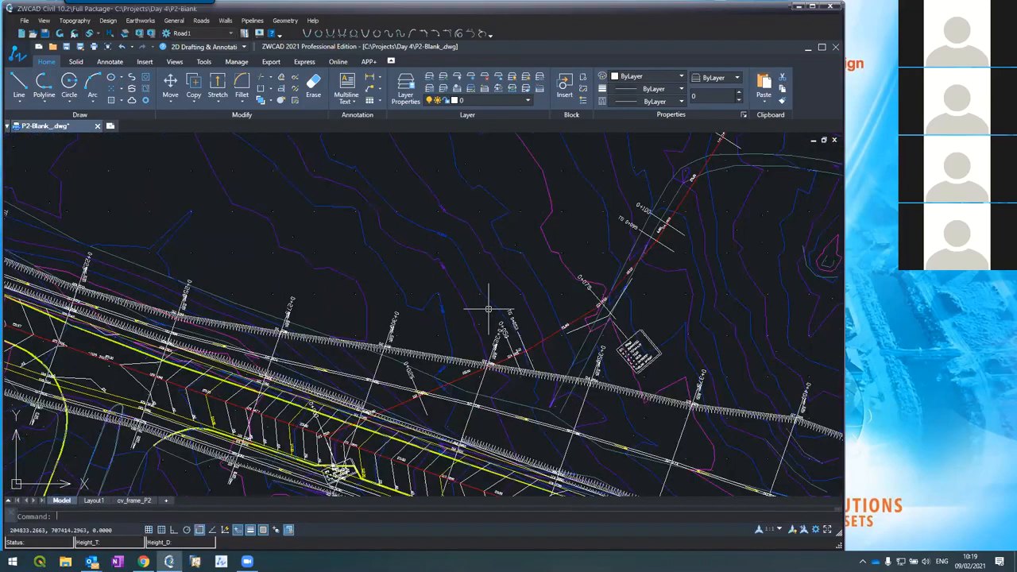
pyautogui.scroll(-1, 489, 310)
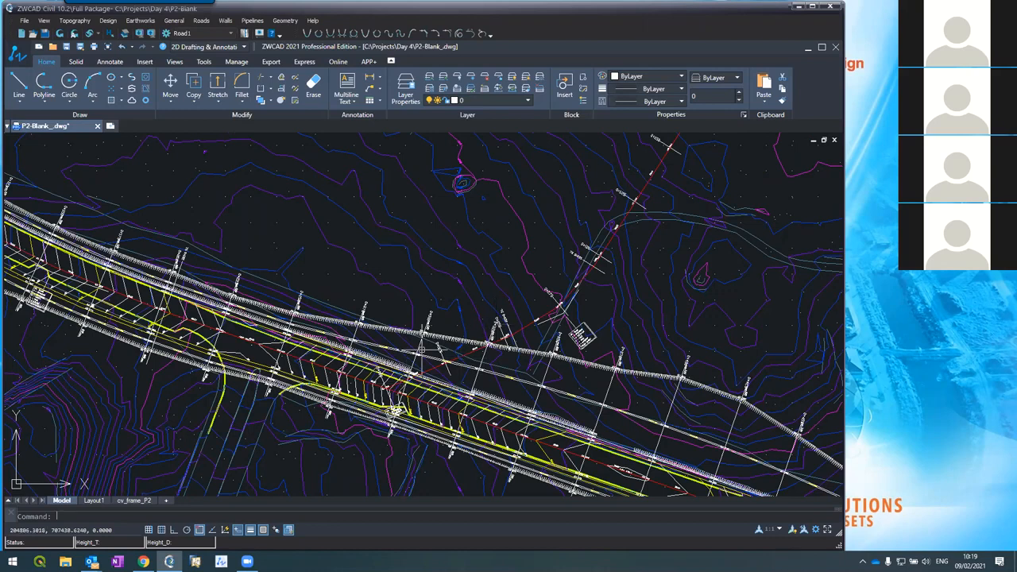
# Select the tangent-point line at 0+202 on the main road and change the colour of its CLdata1 layer to yellow
pyautogui.scroll(-2, 424, 349)
pyautogui.scroll(-3, 422, 350)
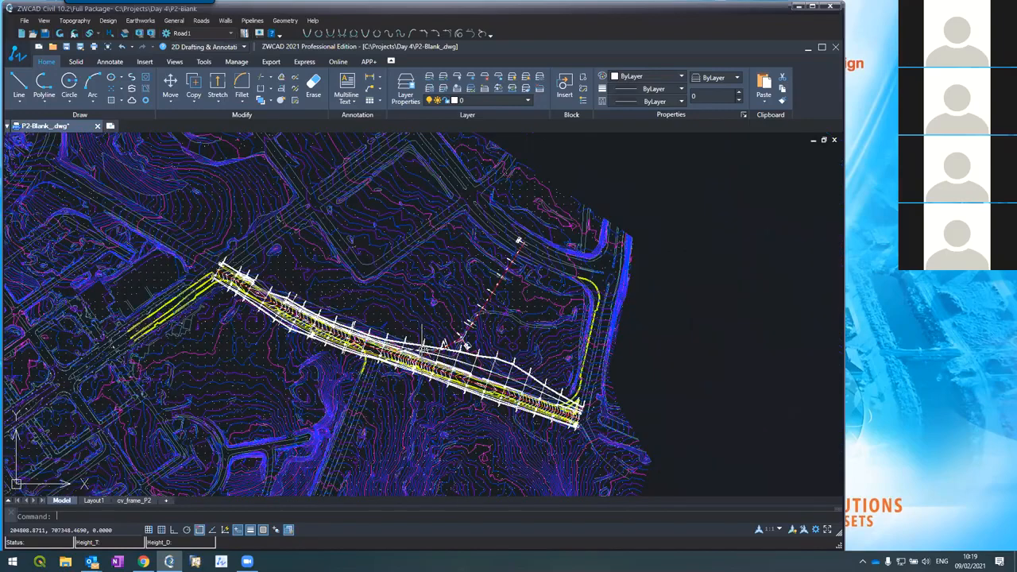
pyautogui.scroll(5, 351, 336)
pyautogui.scroll(2, 350, 336)
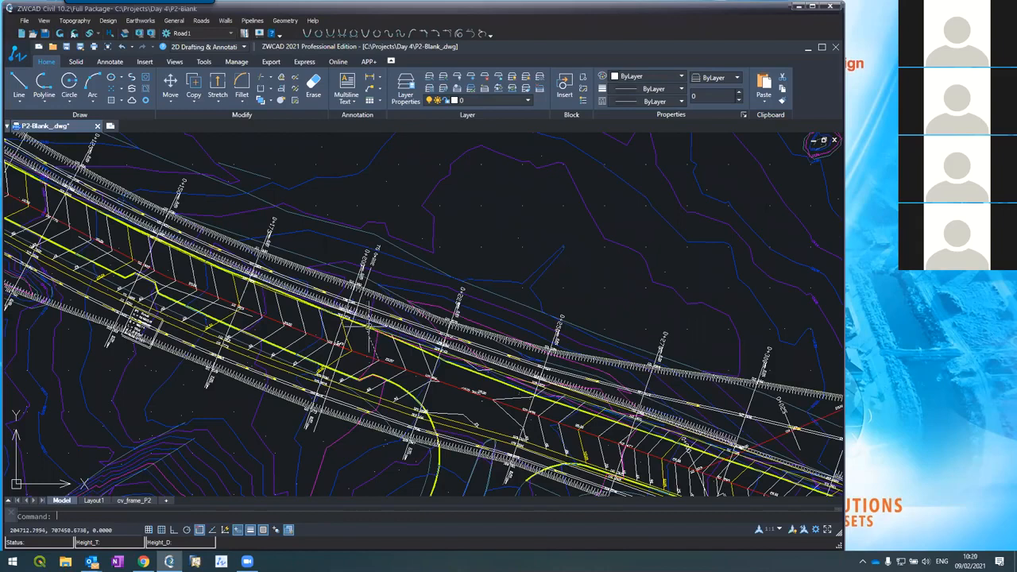
pyautogui.scroll(-2, 395, 315)
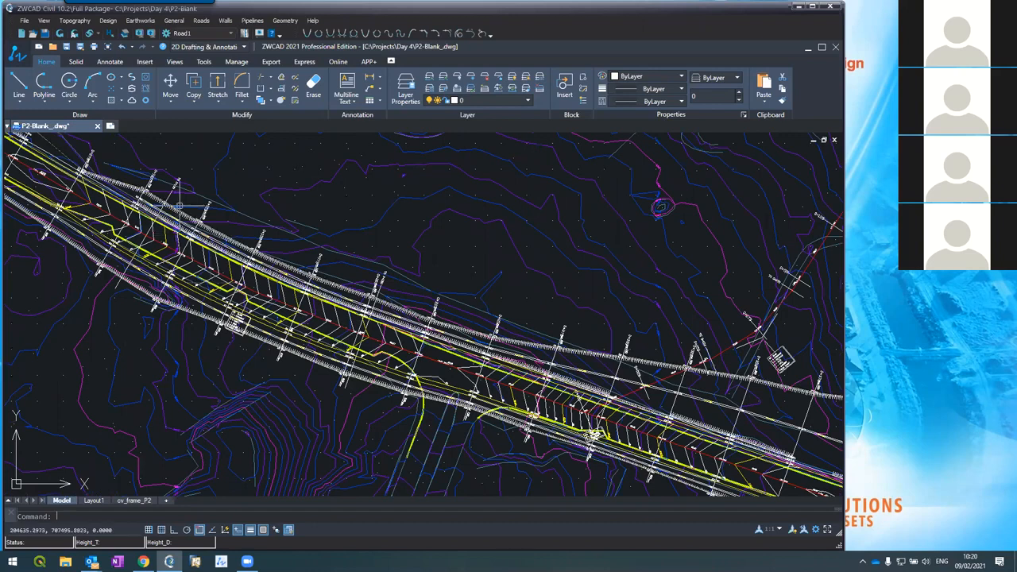
pyautogui.scroll(4, 373, 310)
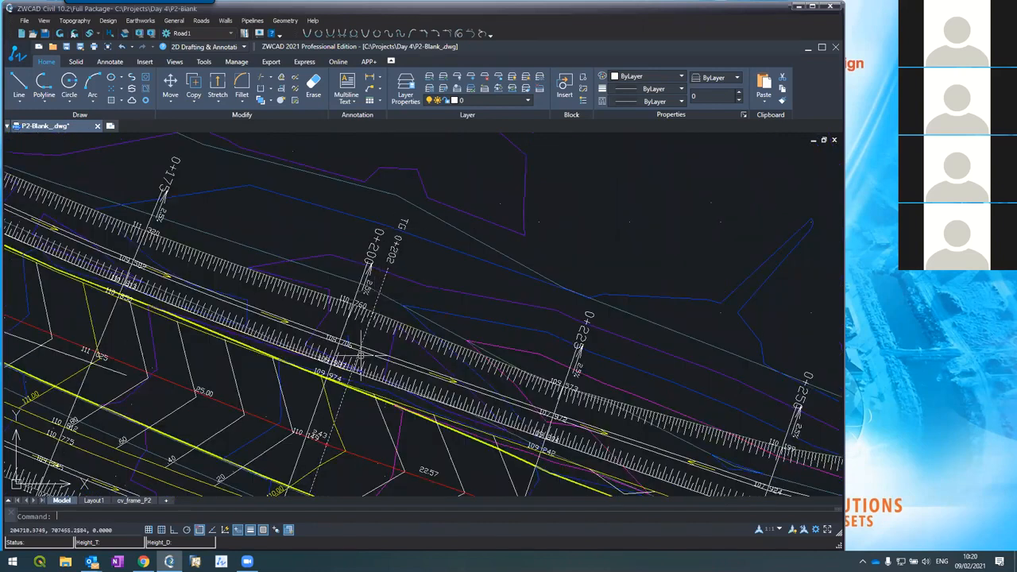
pyautogui.click(390, 258)
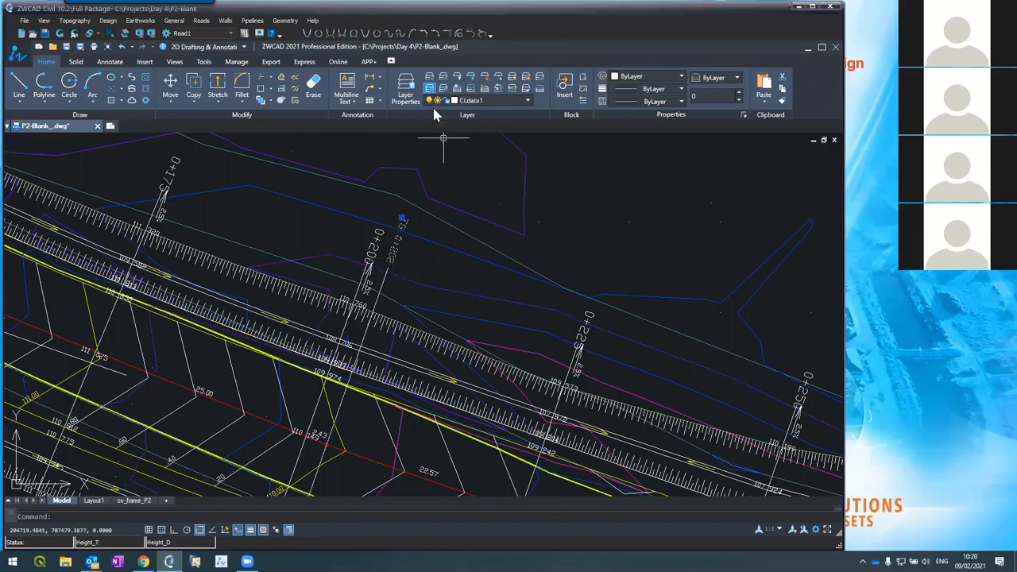
pyautogui.click(457, 105)
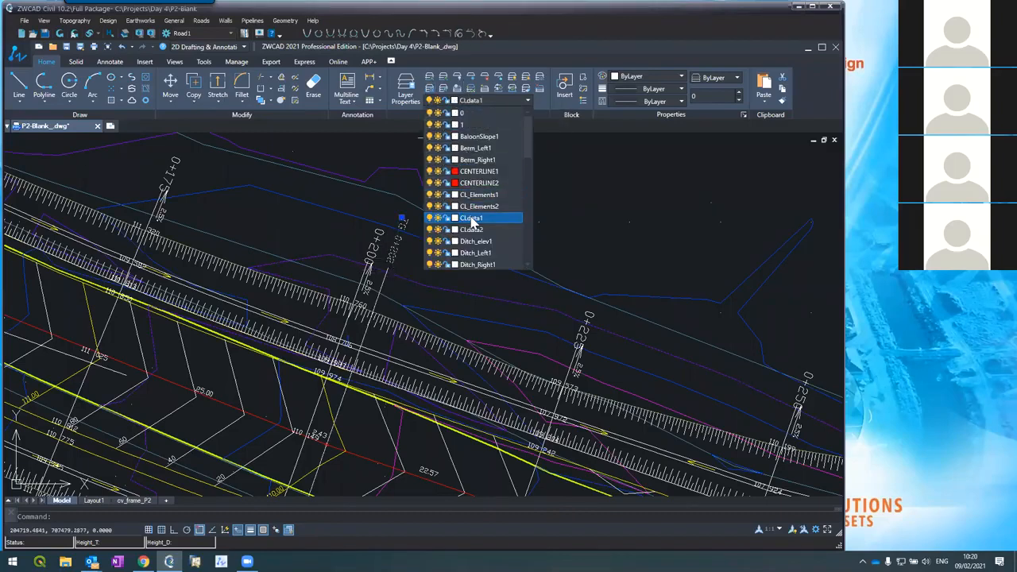
pyautogui.click(454, 220)
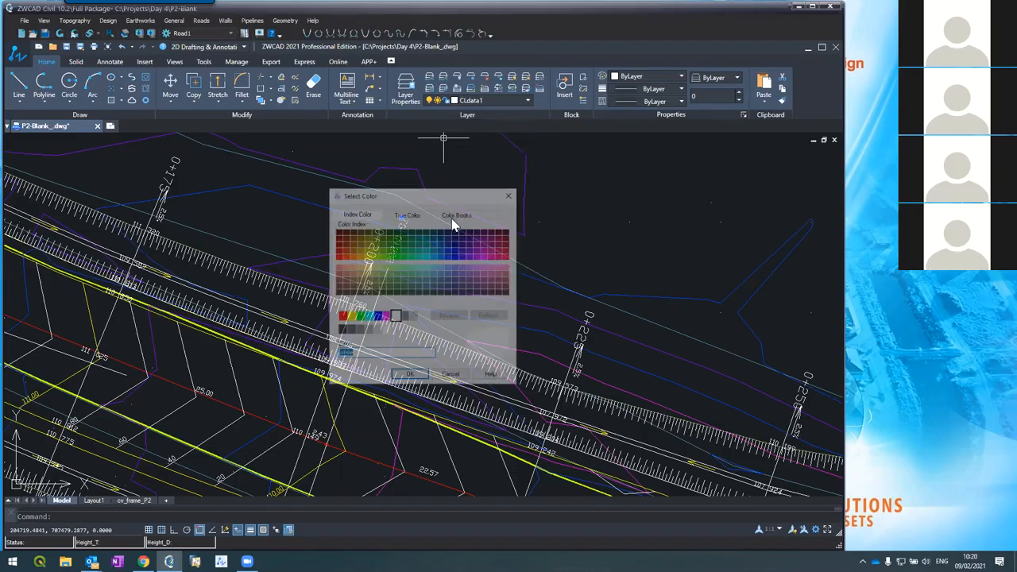
pyautogui.click(350, 317)
pyautogui.click(409, 376)
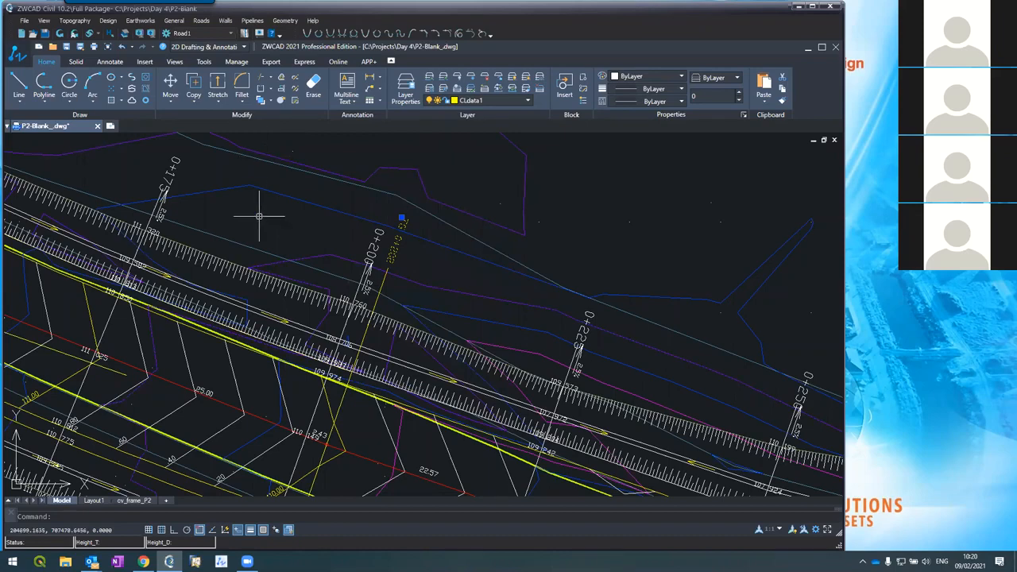
# Clear the selection and examine the main road's curve between the tangent points at 0+109 and 0+202 in plan
pyautogui.scroll(-4, 258, 215)
pyautogui.scroll(2, 266, 208)
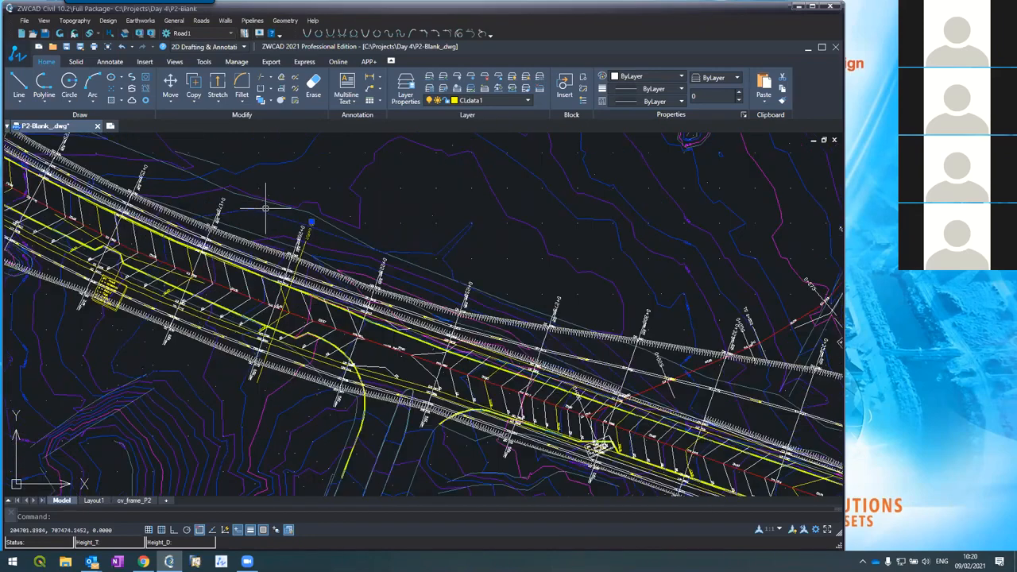
pyautogui.scroll(-2, 265, 208)
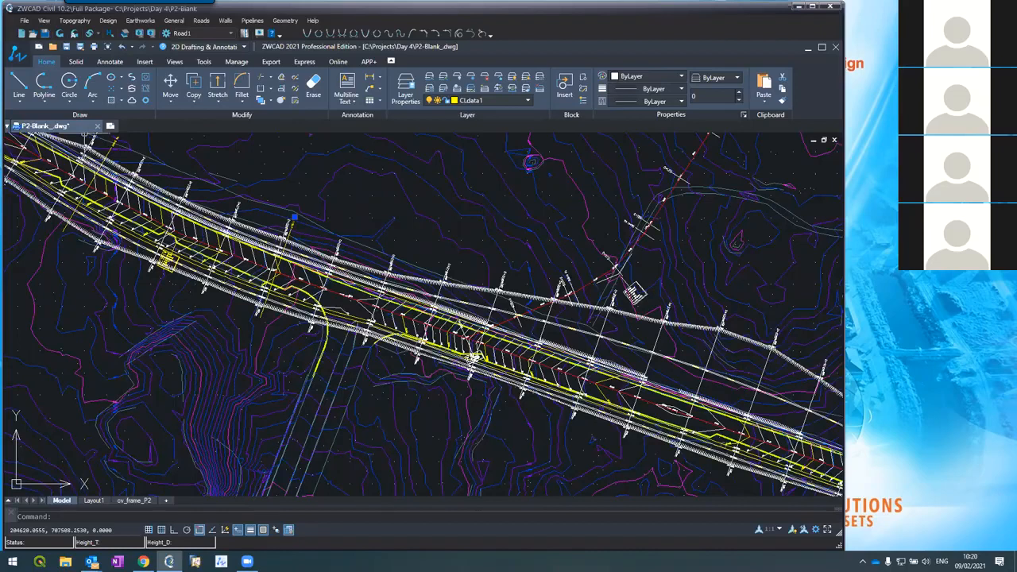
pyautogui.scroll(2, 89, 149)
pyautogui.moveTo(88, 151)
pyautogui.mouseDown(button='middle')
pyautogui.moveTo(136, 197)
pyautogui.moveTo(258, 263)
pyautogui.moveTo(256, 211)
pyautogui.mouseUp(button='middle')
pyautogui.press('Escape')
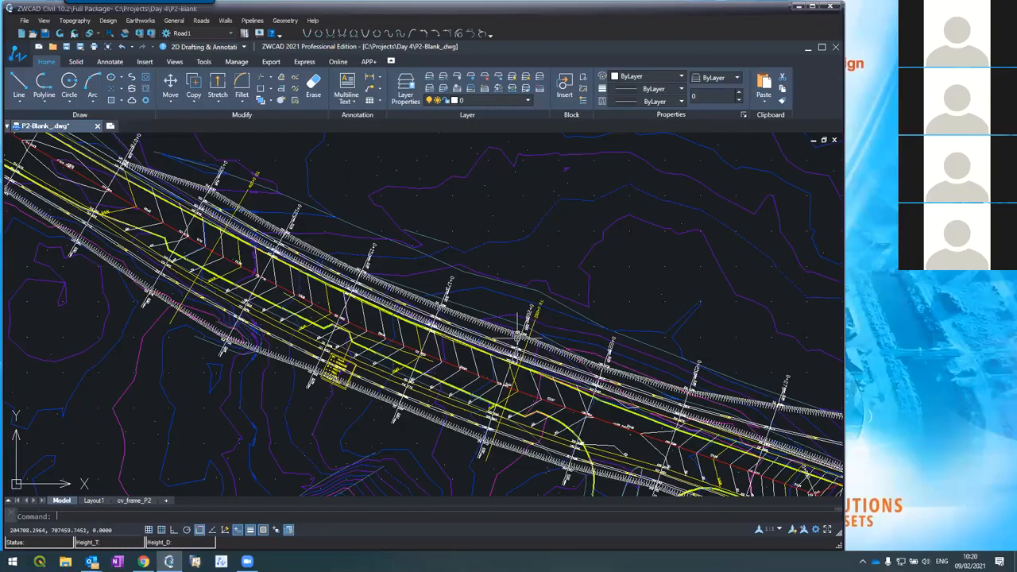
pyautogui.scroll(4, 192, 199)
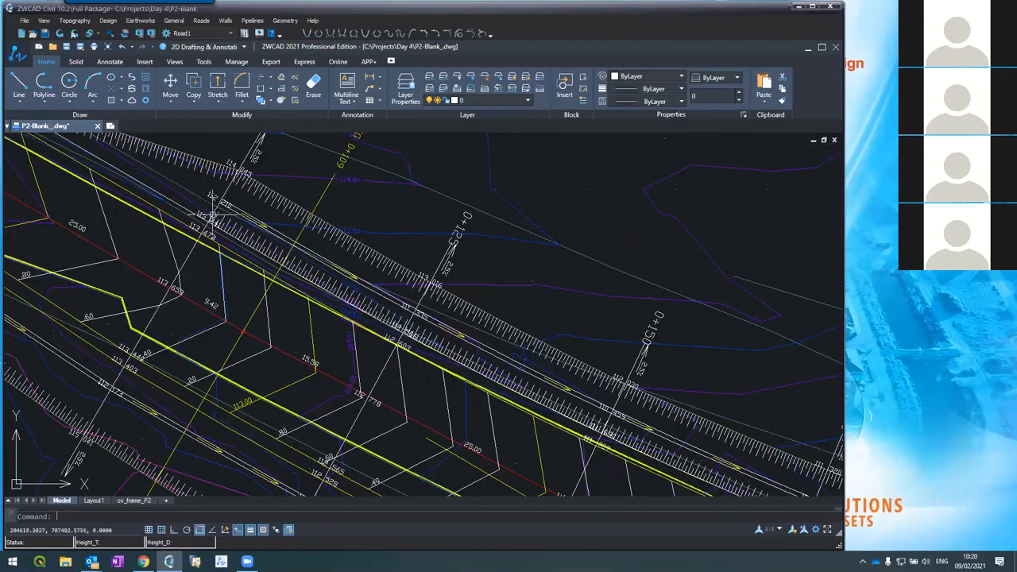
pyautogui.scroll(-2, 212, 214)
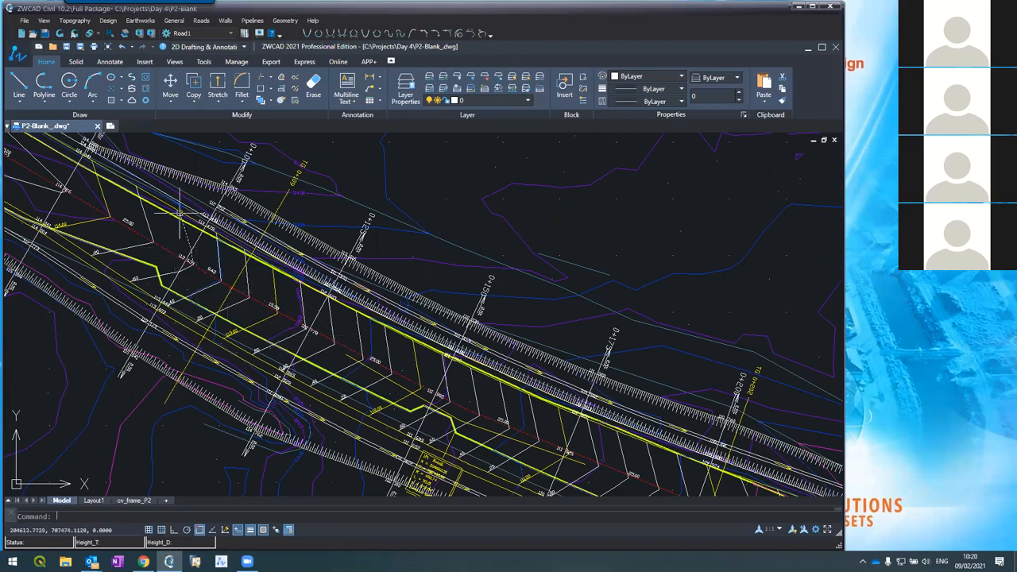
pyautogui.scroll(-3, 178, 213)
pyautogui.scroll(3, 183, 219)
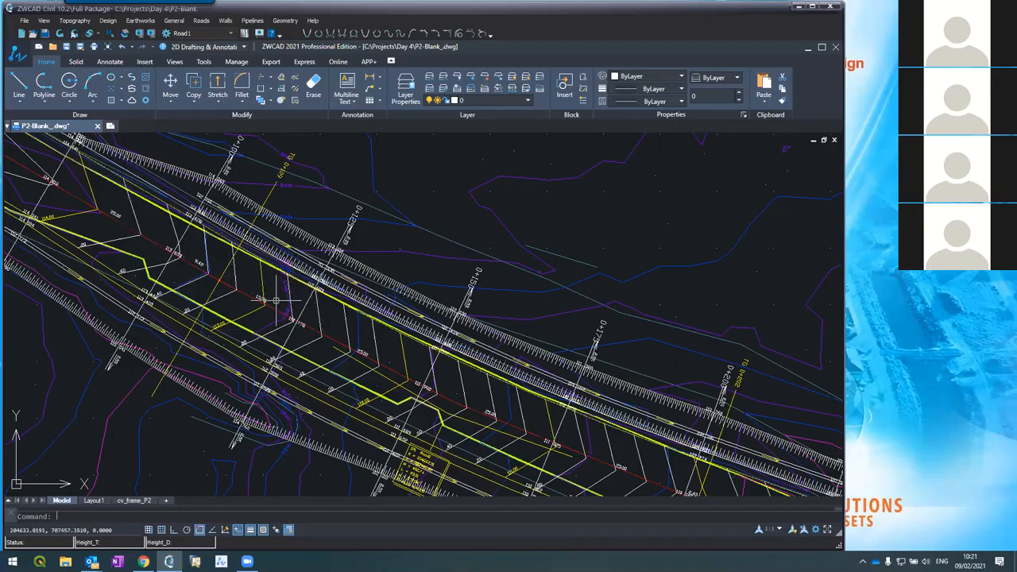
pyautogui.scroll(-4, 276, 300)
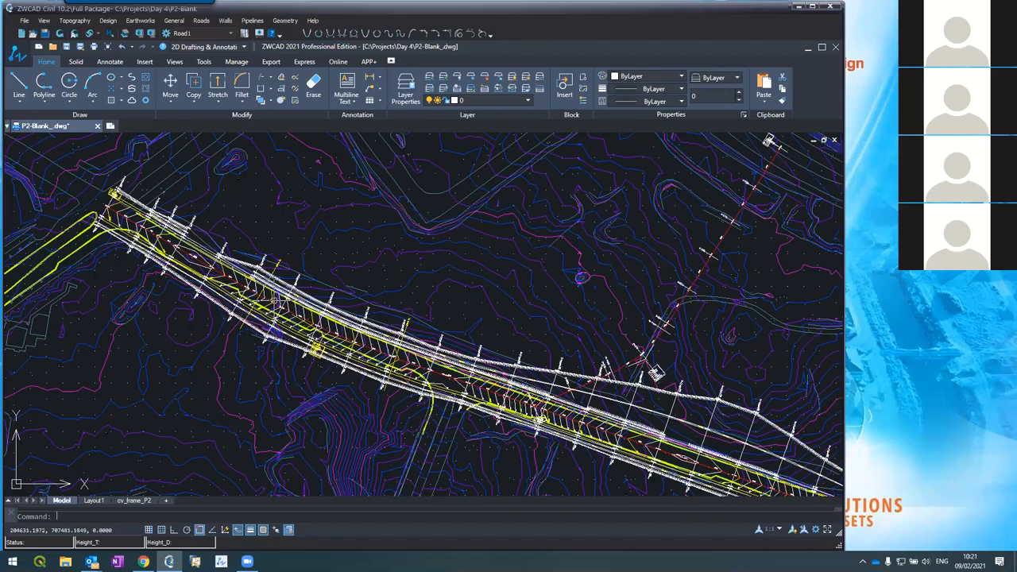
pyautogui.scroll(4, 275, 301)
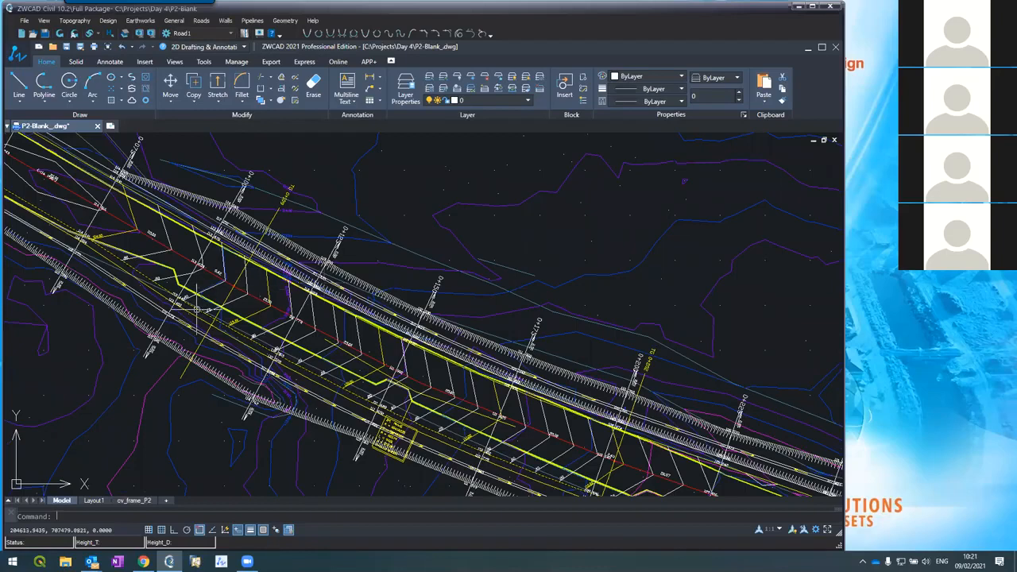
pyautogui.scroll(2, 193, 236)
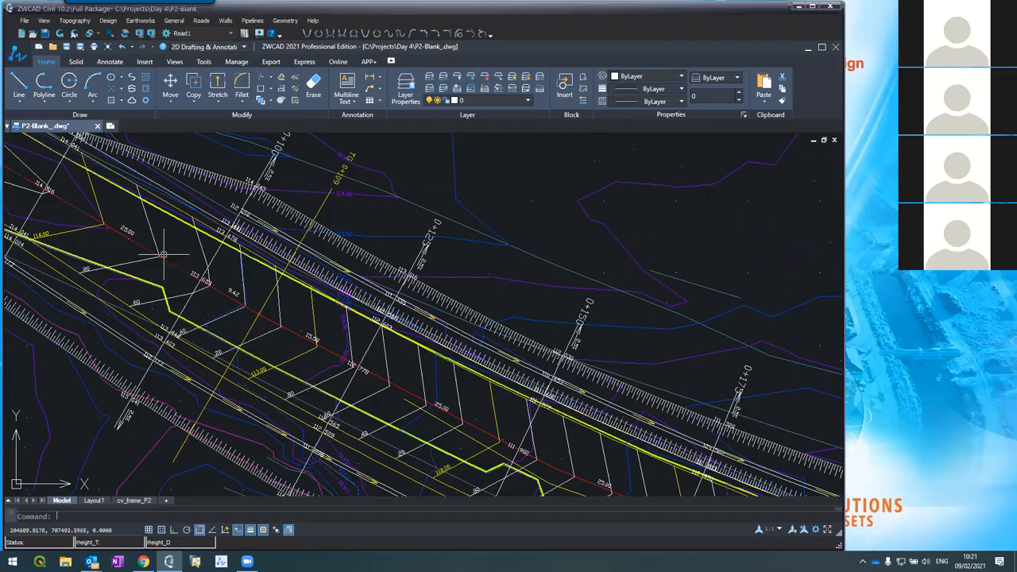
pyautogui.scroll(-2, 164, 254)
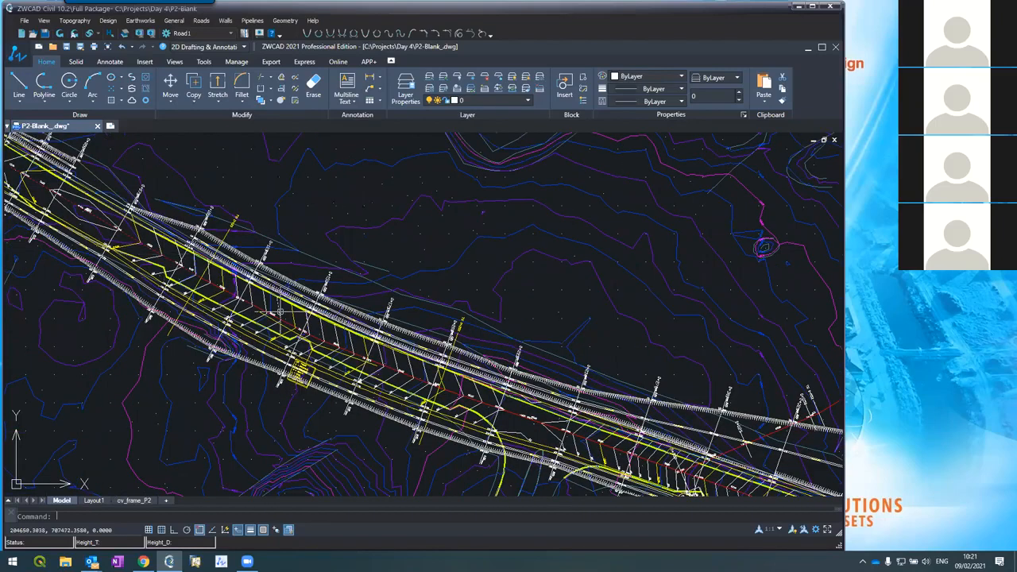
pyautogui.scroll(1, 413, 368)
pyautogui.scroll(1, 415, 370)
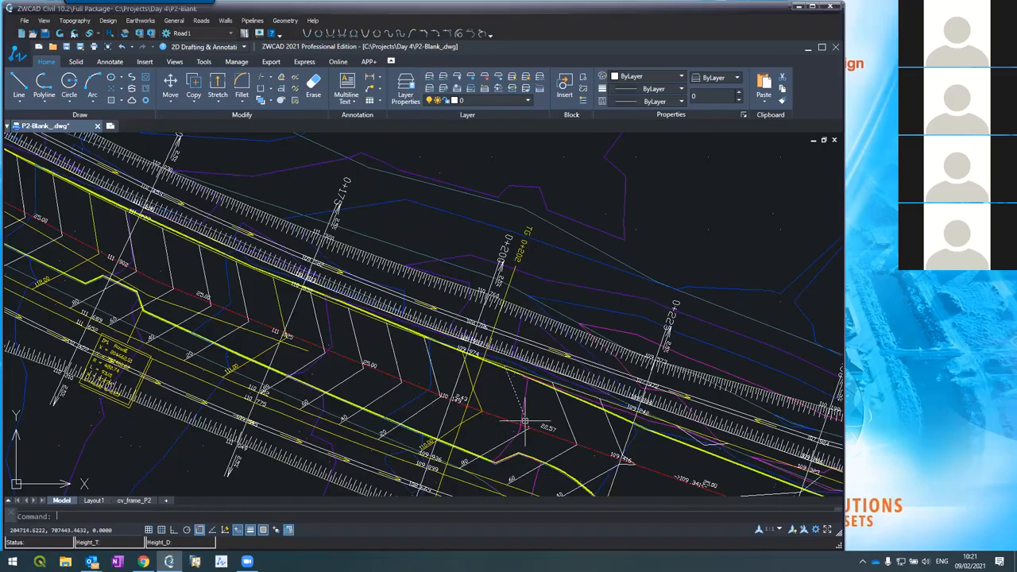
# Open the road's cross sections, check the curve's geometry stations in the superelevation definition, and return to the plan
pyautogui.click(200, 21)
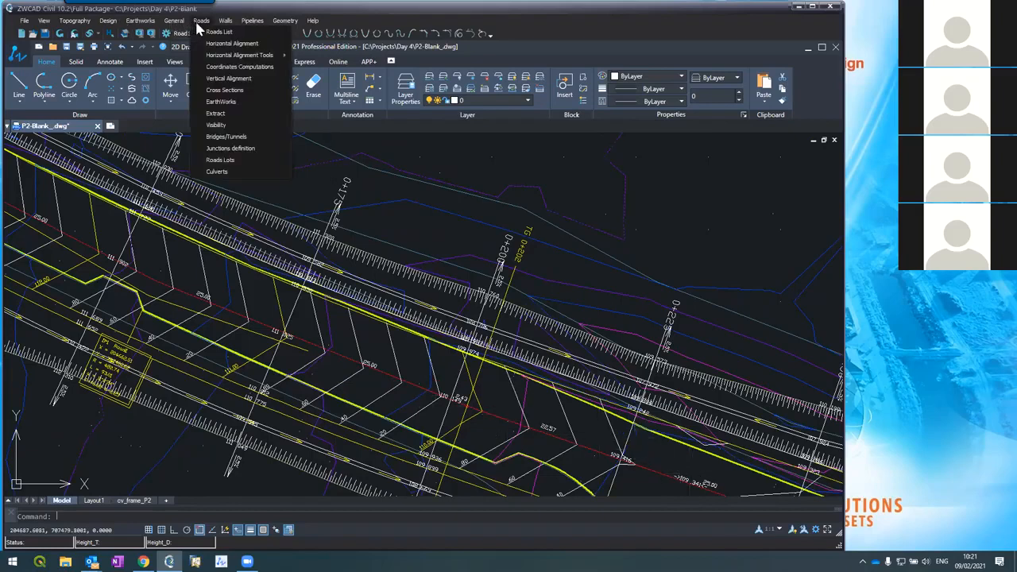
pyautogui.click(238, 92)
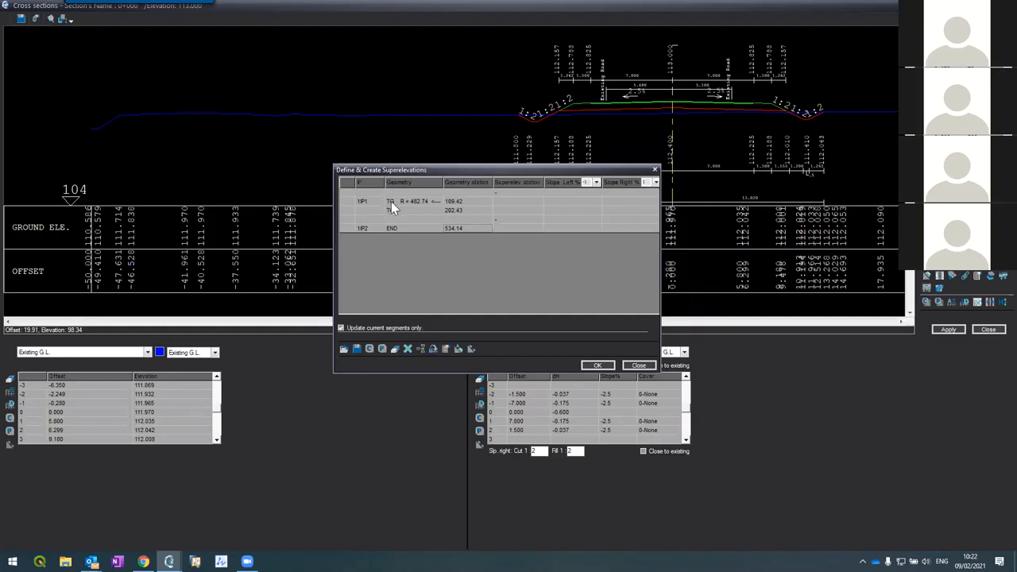
pyautogui.click(448, 200)
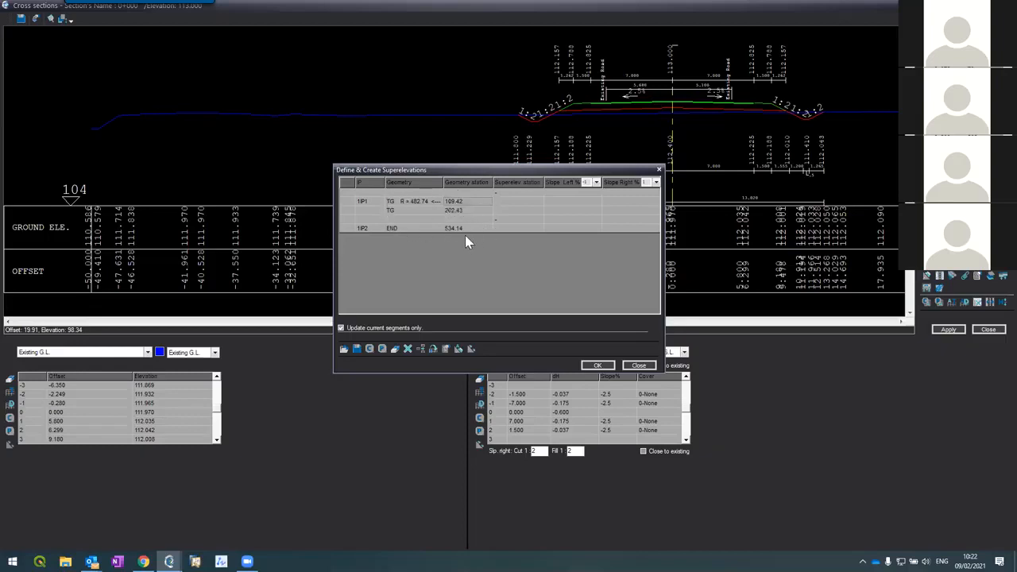
pyautogui.click(633, 366)
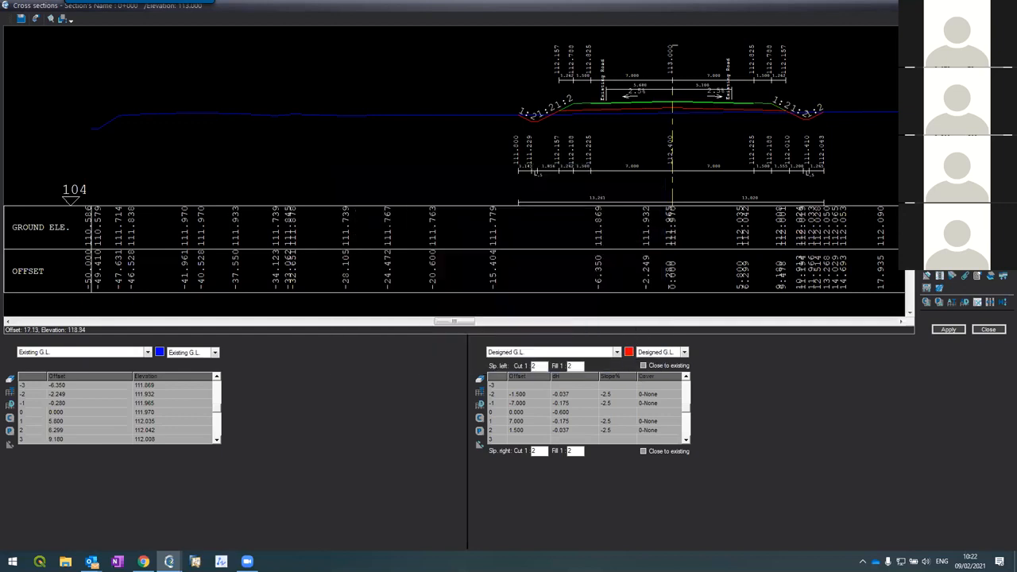
pyautogui.click(1004, 5)
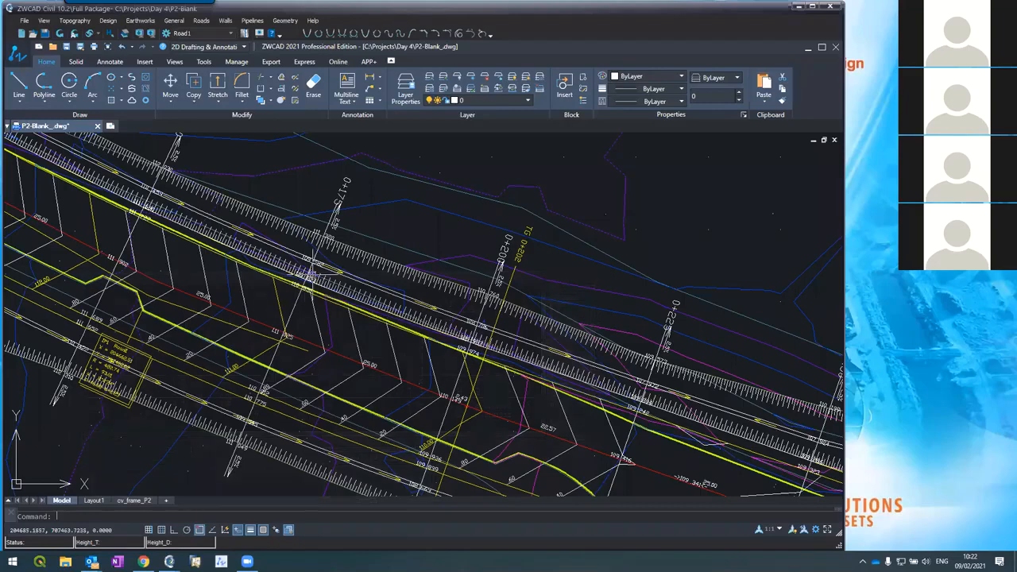
# Check the tangent points at 0+109 and 0+202 in the plan, then return to the cross sections without the superelevation definition
pyautogui.scroll(-3, 344, 252)
pyautogui.scroll(4, 103, 155)
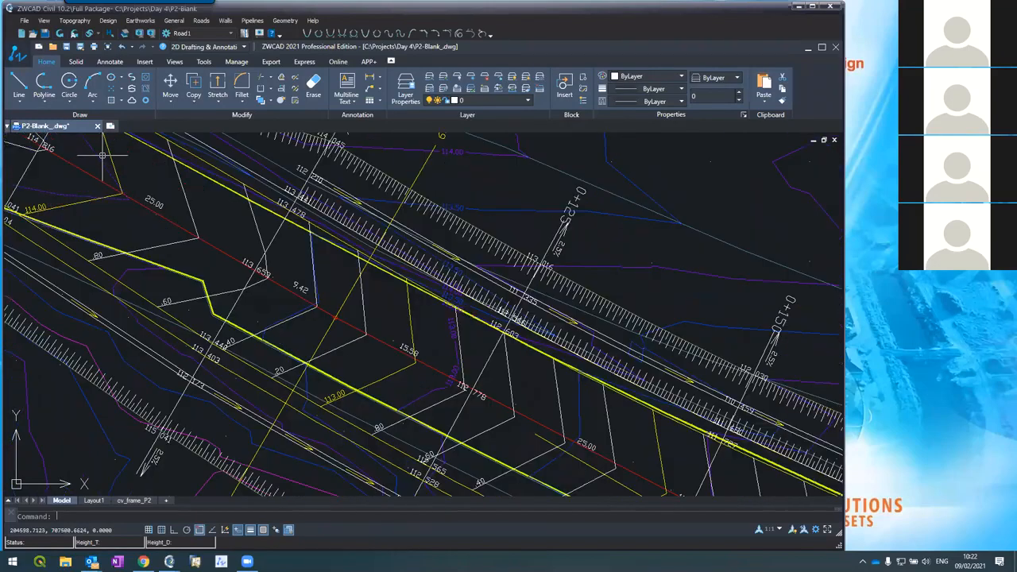
pyautogui.scroll(-2, 103, 155)
pyautogui.scroll(-2, 159, 168)
pyautogui.scroll(1, 193, 161)
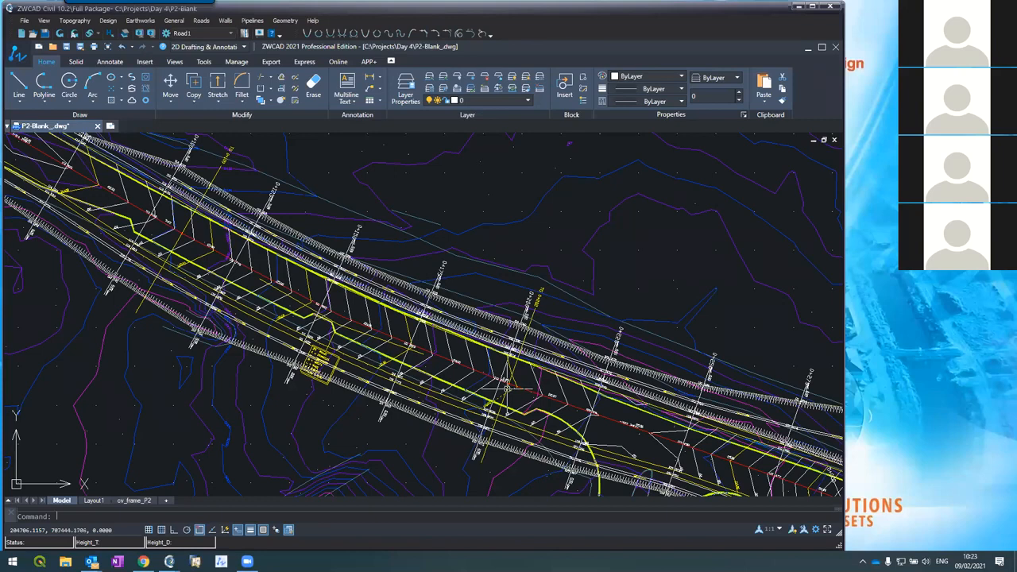
pyautogui.moveTo(169, 561)
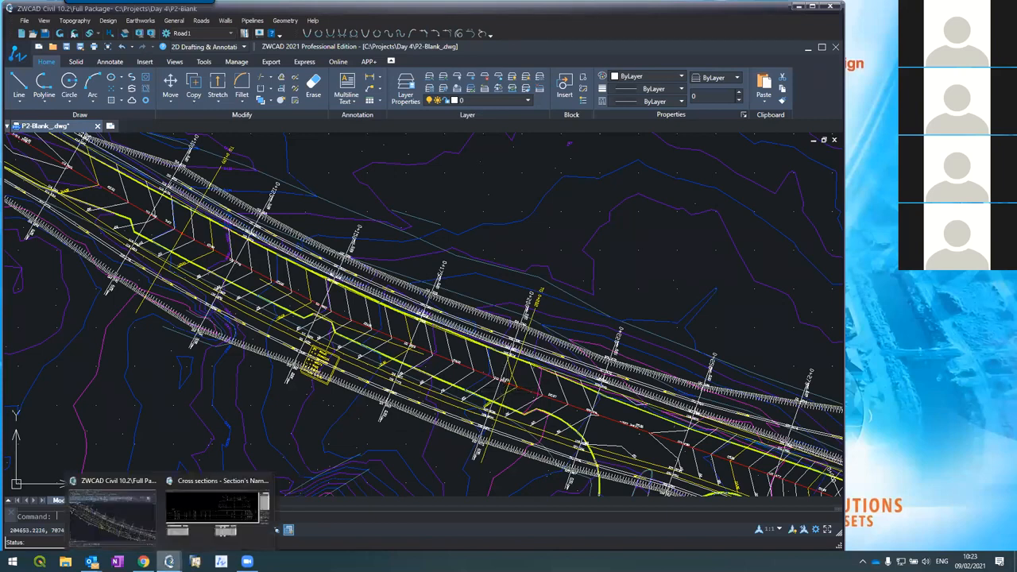
pyautogui.click(220, 504)
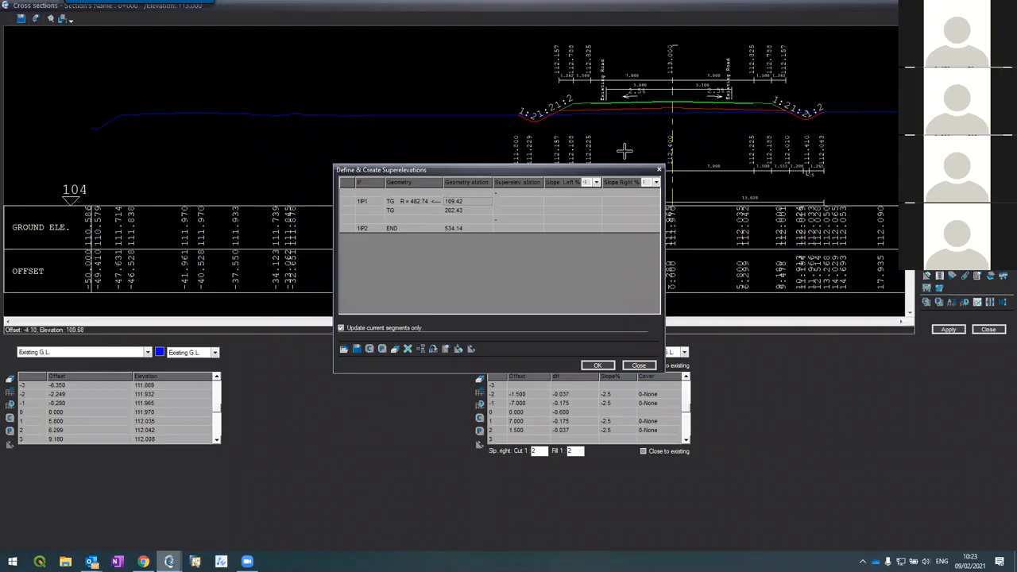
pyautogui.click(628, 364)
# Show the Structure parameters in place of Existing G.L. for section 0+000 and check rows -1 and 1
pyautogui.click(94, 352)
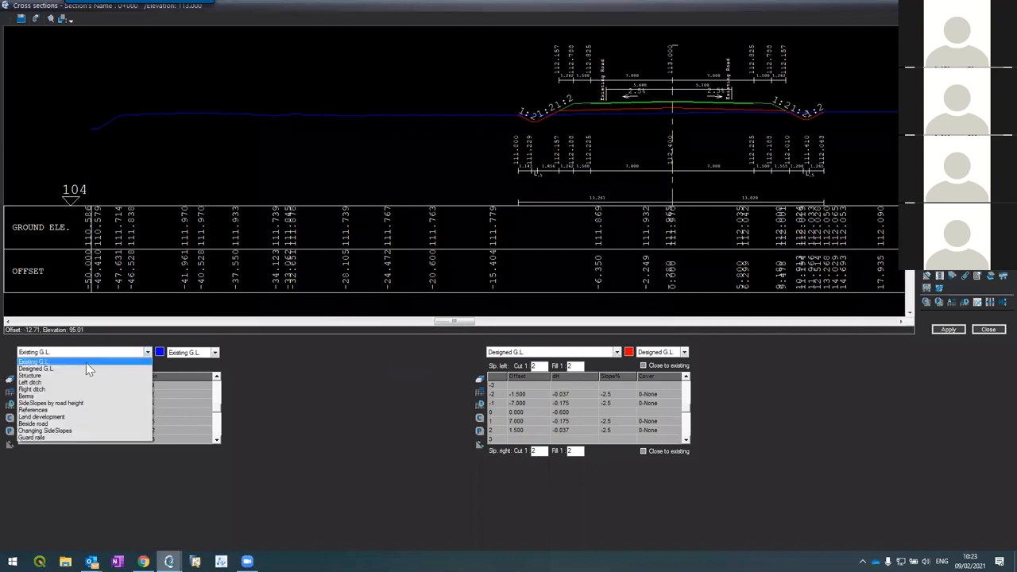
pyautogui.click(70, 377)
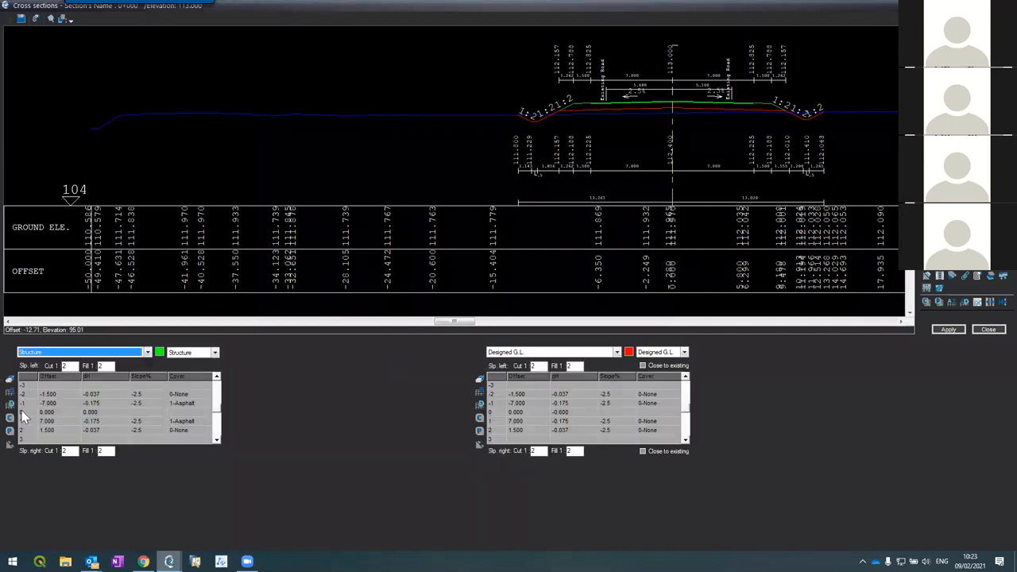
pyautogui.click(26, 404)
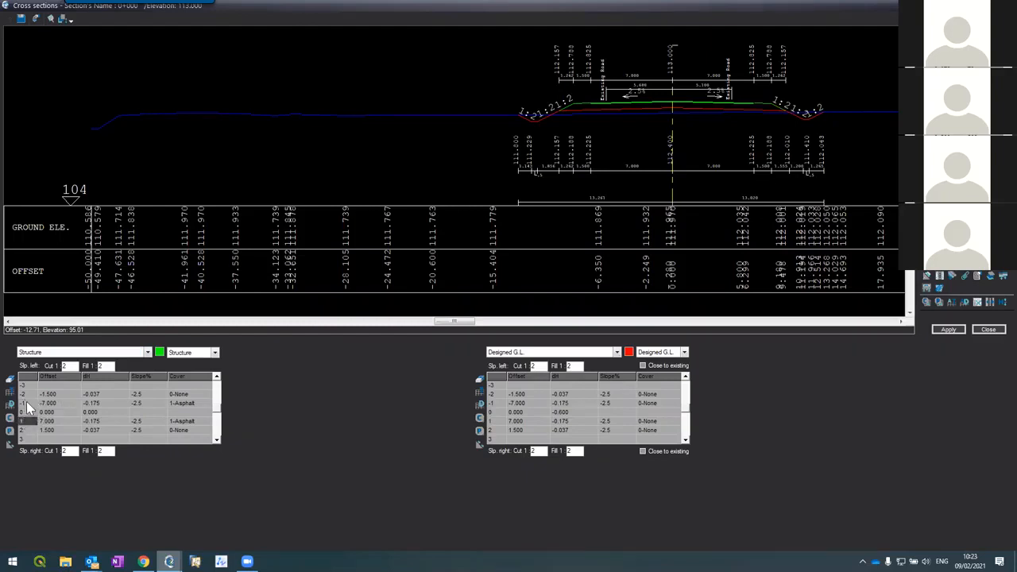
pyautogui.click(26, 403)
pyautogui.moveTo(146, 421); pyautogui.dragTo(29, 424)
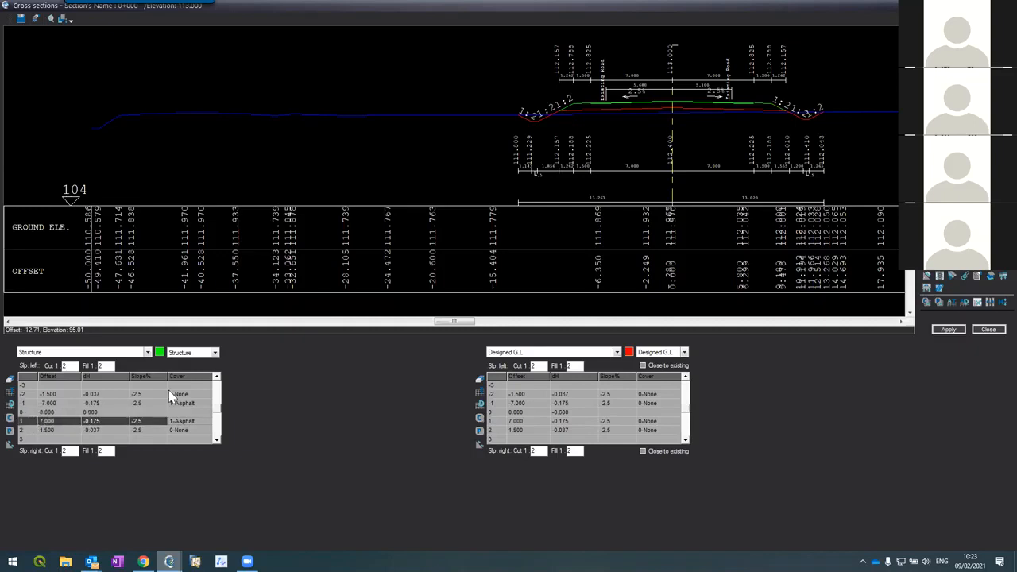
# In the superelevation definition, insert a row before the curve's first tangent point with station 89.42 and slopes of -2.5% left and right
pyautogui.click(928, 276)
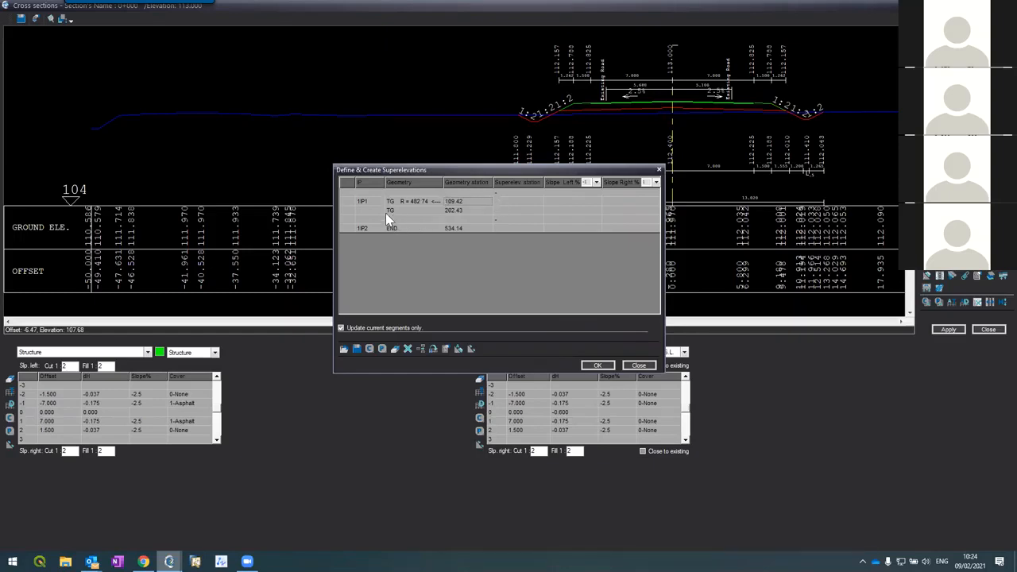
pyautogui.click(346, 201)
pyautogui.press('Insert')
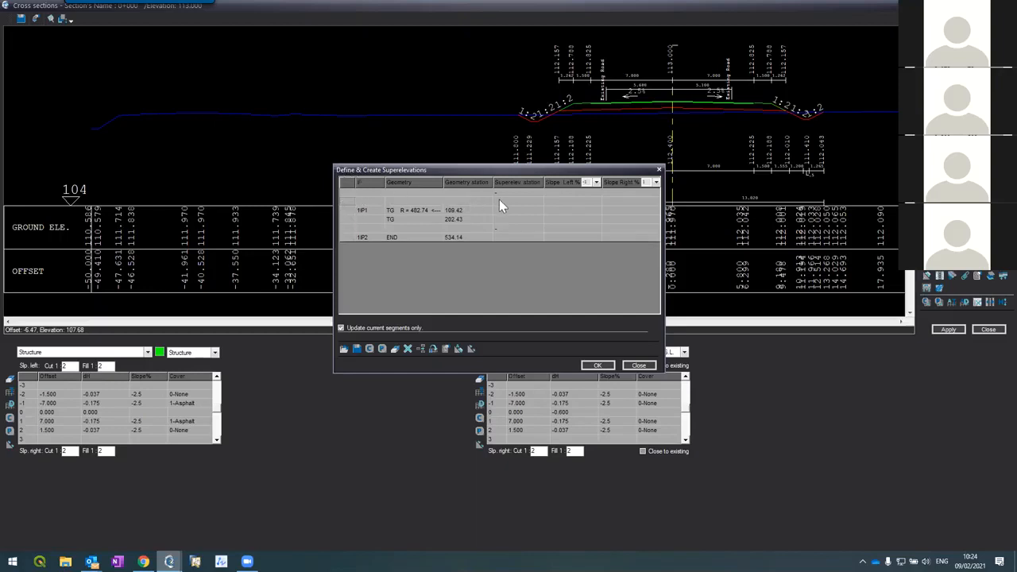
pyautogui.click(499, 202)
pyautogui.write('99.42')
pyautogui.press('Tab')
pyautogui.write('-2.5')
pyautogui.press('Tab')
pyautogui.write('-2.5')
pyautogui.click(501, 210)
pyautogui.doubleClick(499, 201)
pyautogui.press('Return')
# Set the first tangent point's superelevation station to 129.42 with slopes -2.5% left and 2.5% right, and insert a row before the second tangent
pyautogui.doubleClick(506, 210)
pyautogui.write('129.42')
pyautogui.press('Return')
pyautogui.write('-2')
pyautogui.press('Return')
pyautogui.write('2.5')
pyautogui.press('Return')
pyautogui.click(344, 221)
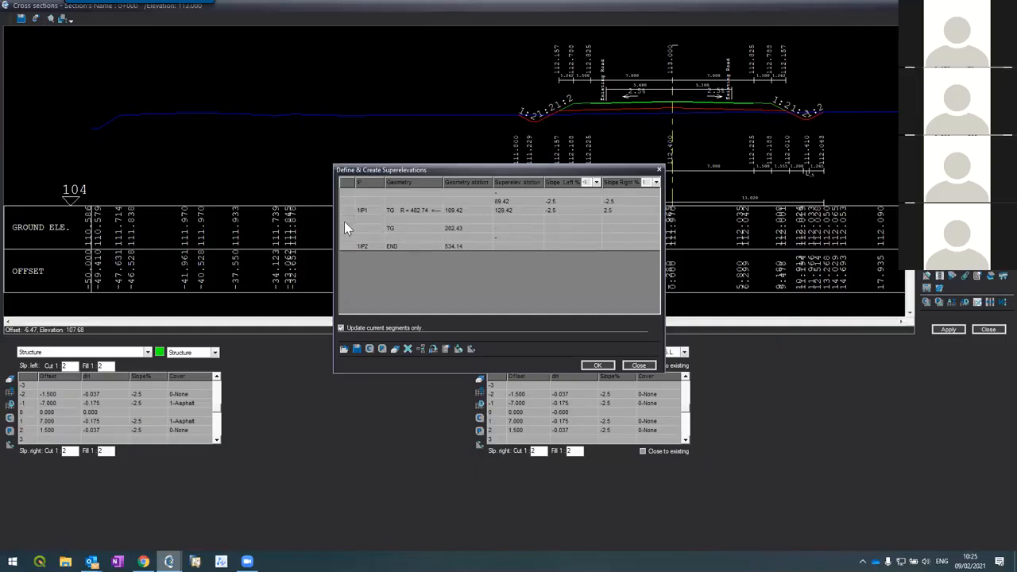
# Remove the first tangent point's row and discard the superelevation table without saving its changes
pyautogui.click(344, 222)
pyautogui.click(513, 221)
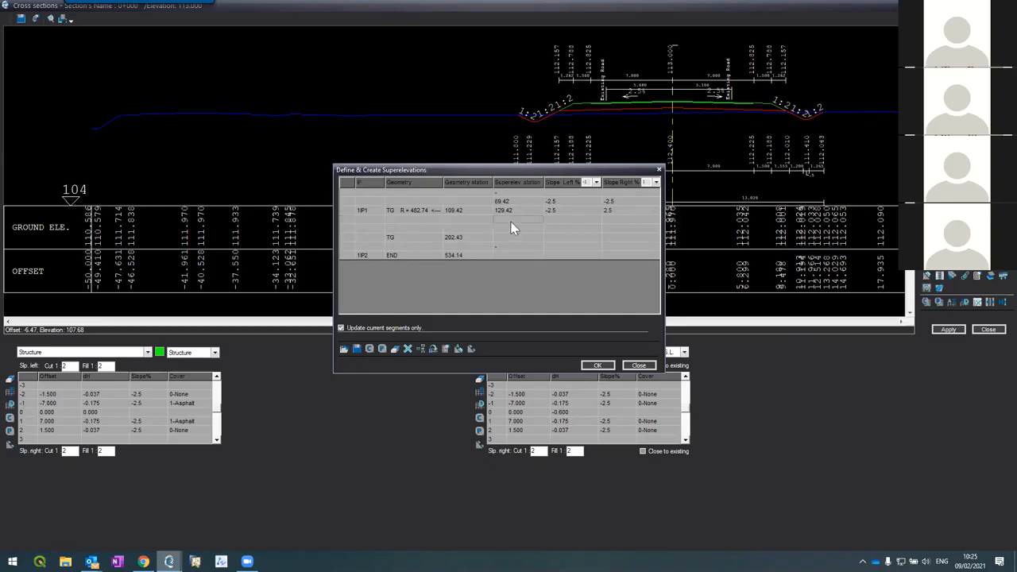
pyautogui.click(345, 214)
pyautogui.press('Delete')
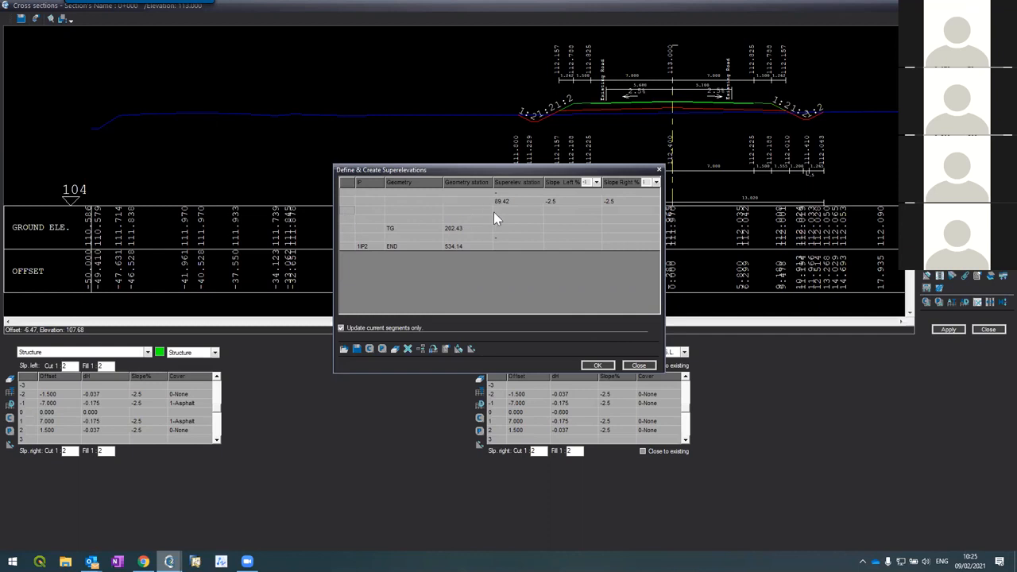
pyautogui.click(639, 365)
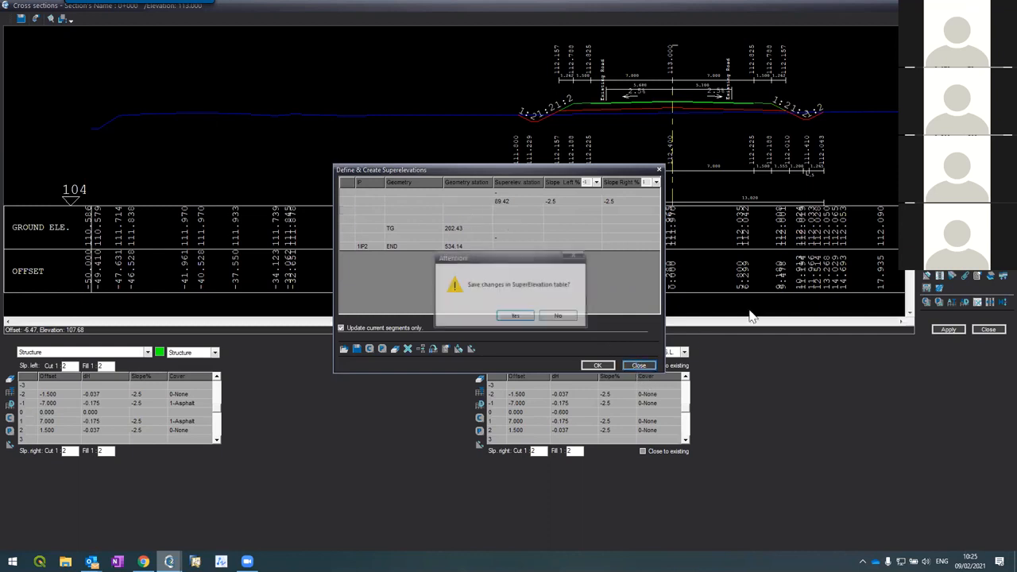
pyautogui.click(557, 317)
# Reopen the superelevation definition and insert a row before the first tangent point with station 89.42 and slopes of -2.5% left and right
pyautogui.click(926, 275)
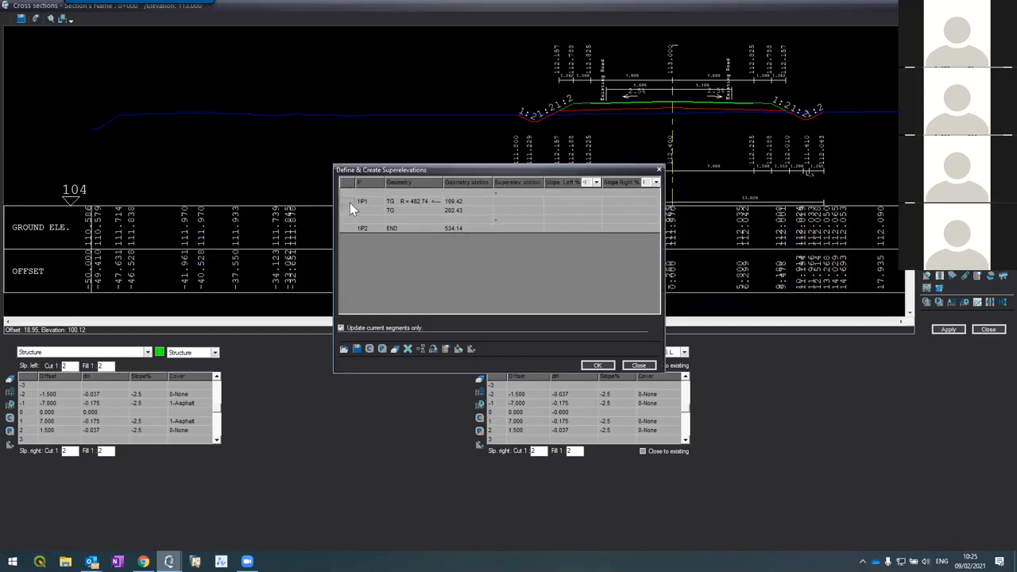
pyautogui.click(349, 203)
pyautogui.write('89.42')
pyautogui.press('Tab')
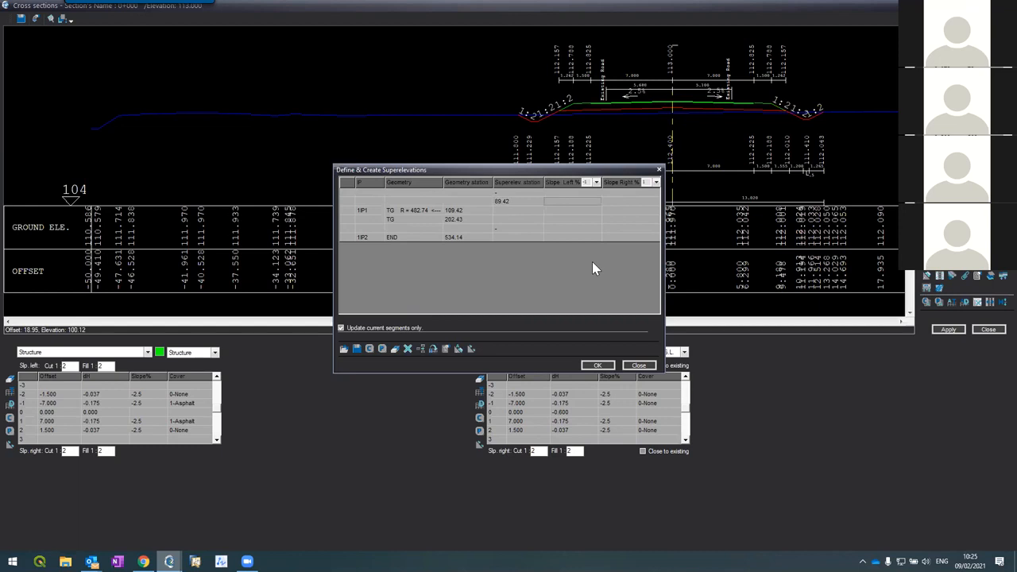
pyautogui.write('-2.5')
pyautogui.press('Tab')
pyautogui.write('-2.5')
pyautogui.press('Tab')
# Give the first tangent point superelevation station 129.42 with slopes of -2.5% left and 2.5% right
pyautogui.click(501, 212)
pyautogui.write('129.42')
pyautogui.press('Tab')
pyautogui.write('-2.5')
pyautogui.press('Tab')
pyautogui.write('-')
pyautogui.press('Return')
# Insert a row before the second tangent point with station 182.43 and slopes of -2.5% left and 2.5% right
pyautogui.click(346, 219)
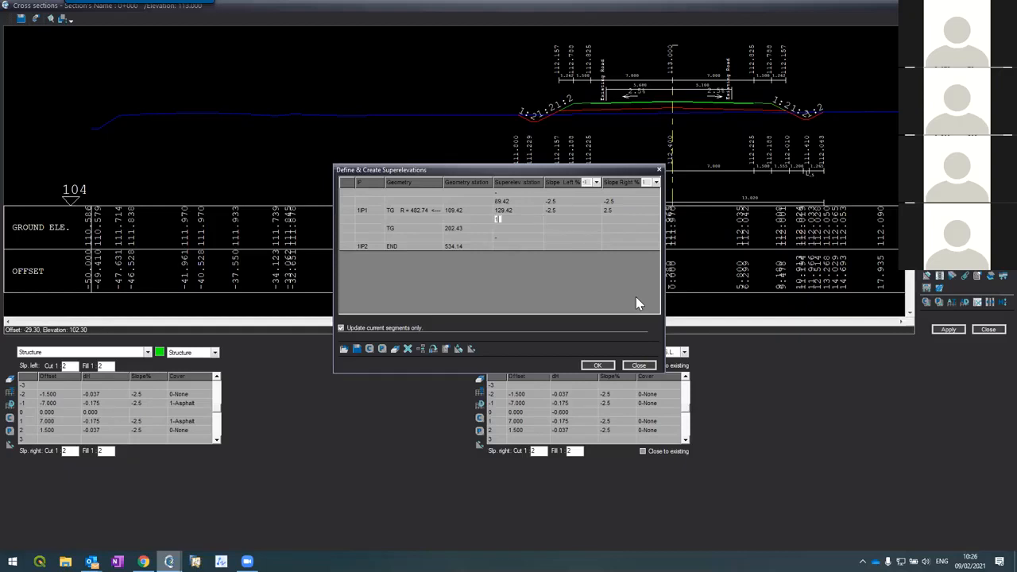
pyautogui.write('9')
pyautogui.write('2.43')
pyautogui.press('Tab')
pyautogui.write('-2.5')
pyautogui.press('Tab')
pyautogui.write('2.5')
pyautogui.press('Tab')
# Give the second tangent point superelevation station 222.43 with slopes of -2.5% on both sides, and create the superelevations
pyautogui.click(493, 229)
pyautogui.write('222.43')
pyautogui.press('Tab')
pyautogui.write('-2.5')
pyautogui.press('Tab')
pyautogui.write('-2.5')
pyautogui.press('Tab')
pyautogui.click(598, 366)
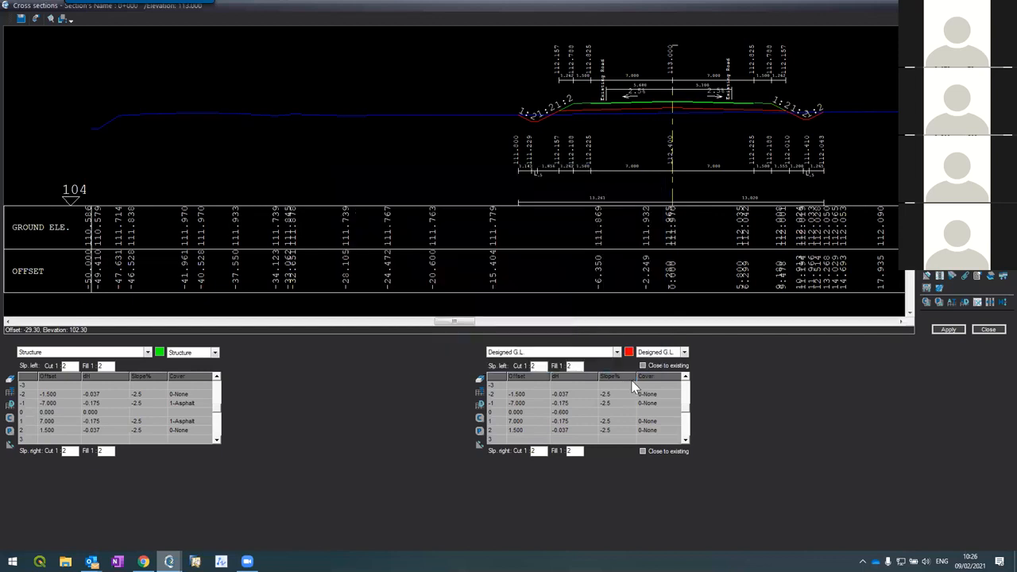
# Generate the current road's layout, contours, distances and triangles with an interval of 2
pyautogui.click(993, 274)
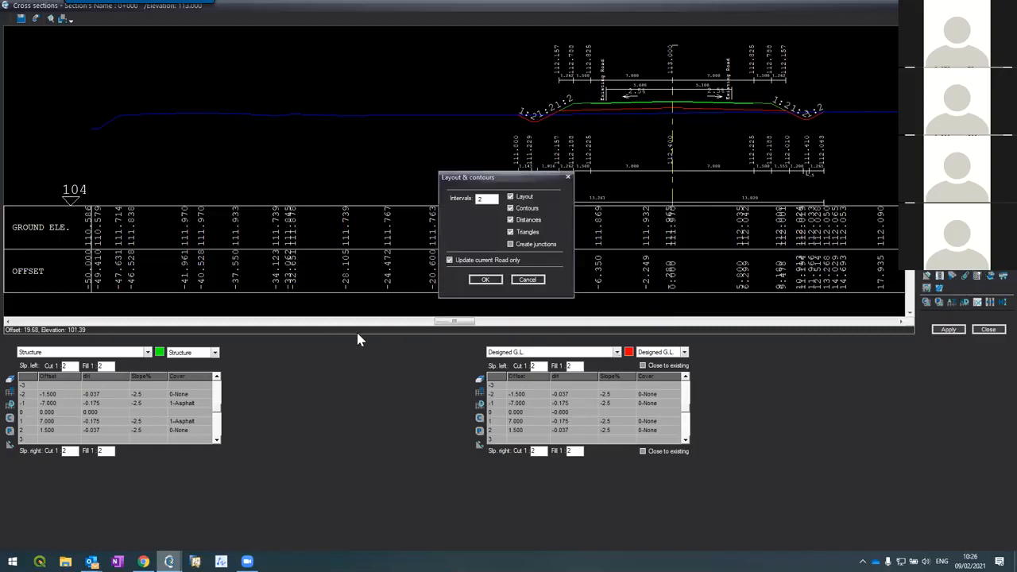
pyautogui.click(486, 281)
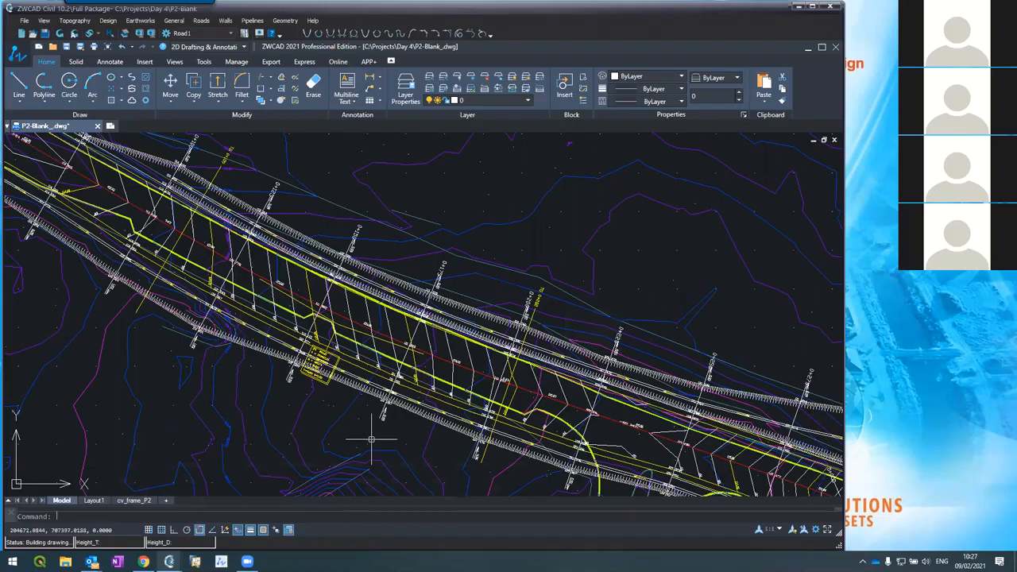
# Examine the road's contours in the plan along the curve between tangent points 0+109 and 0+202
pyautogui.scroll(-3, 371, 438)
pyautogui.scroll(6, 378, 272)
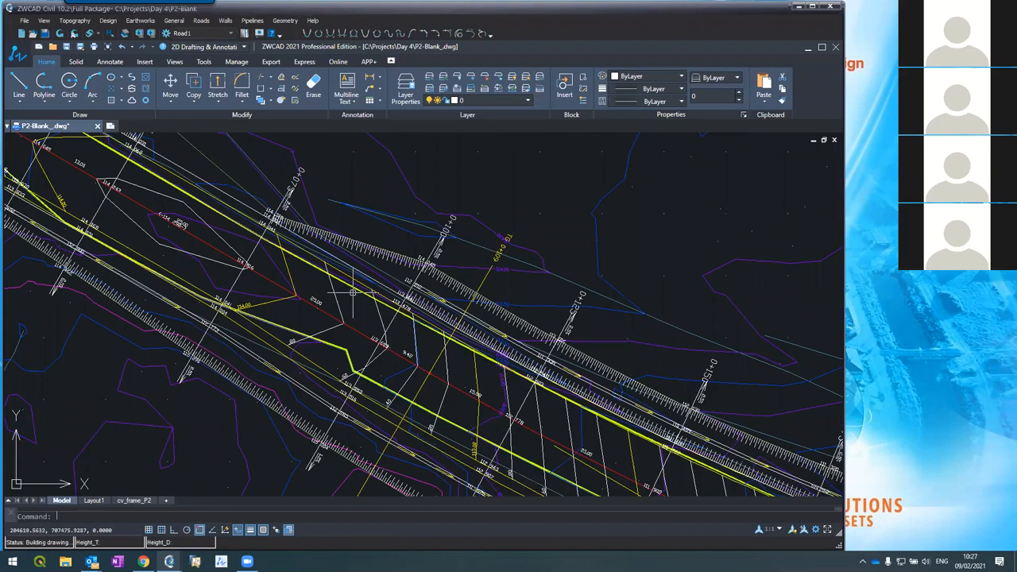
pyautogui.scroll(-3, 352, 293)
pyautogui.scroll(2, 333, 270)
pyautogui.scroll(1, 409, 235)
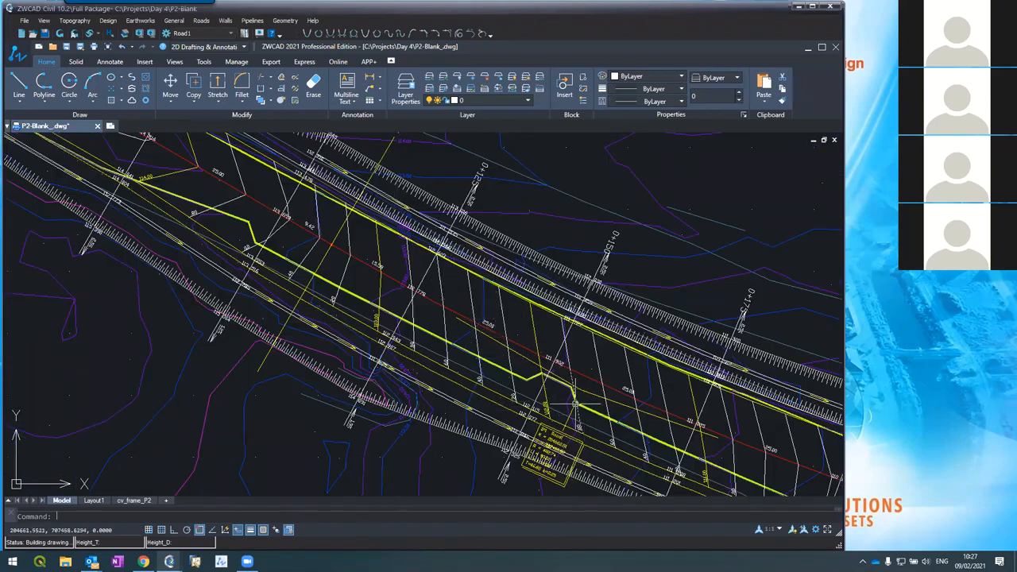
pyautogui.scroll(-1, 462, 253)
pyautogui.scroll(-1, 456, 250)
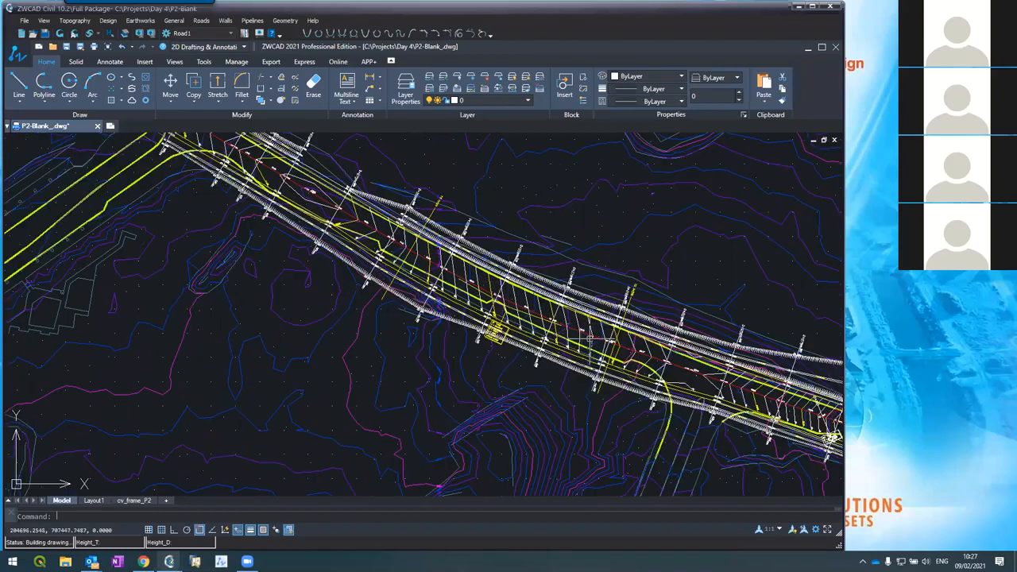
pyautogui.scroll(1, 589, 338)
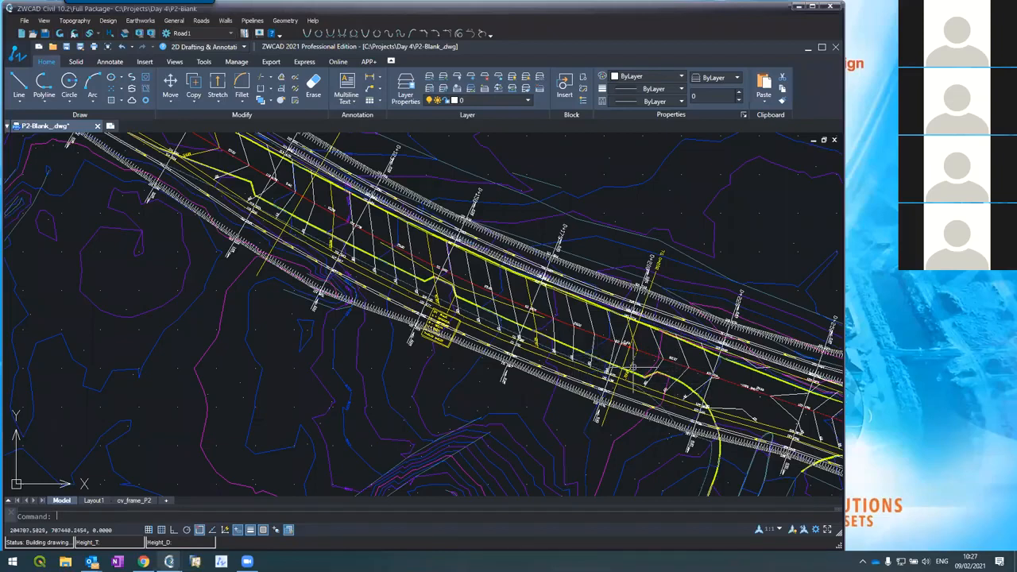
# Switch to the cross sections and examine the left and right slopes of section 0+125
pyautogui.moveTo(169, 562)
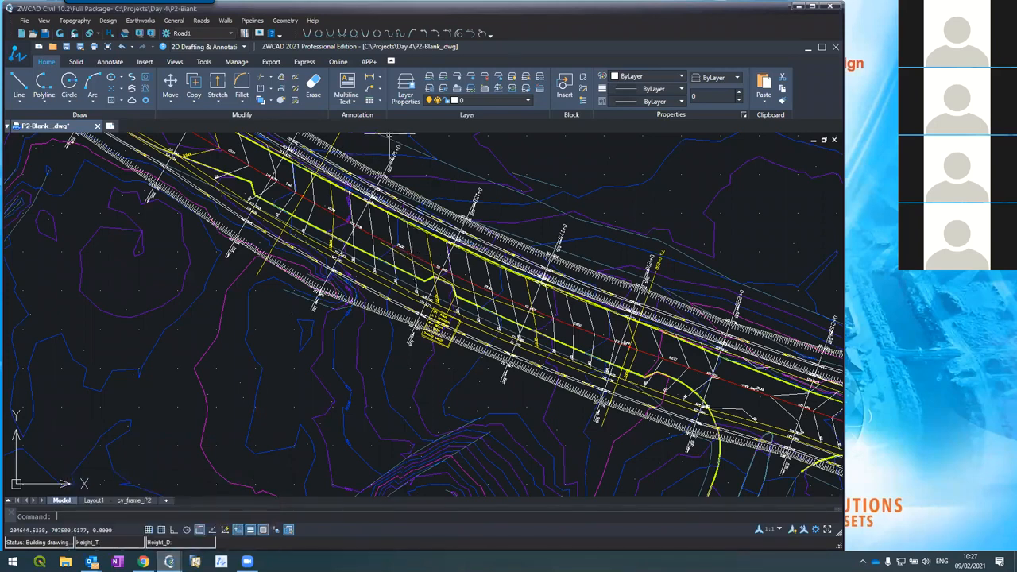
pyautogui.scroll(3, 390, 139)
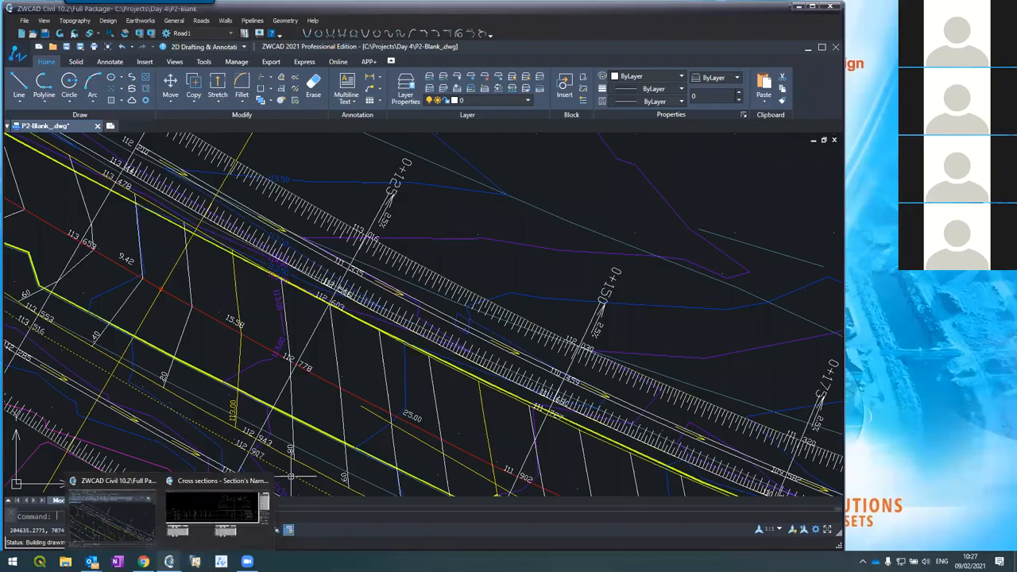
pyautogui.click(187, 514)
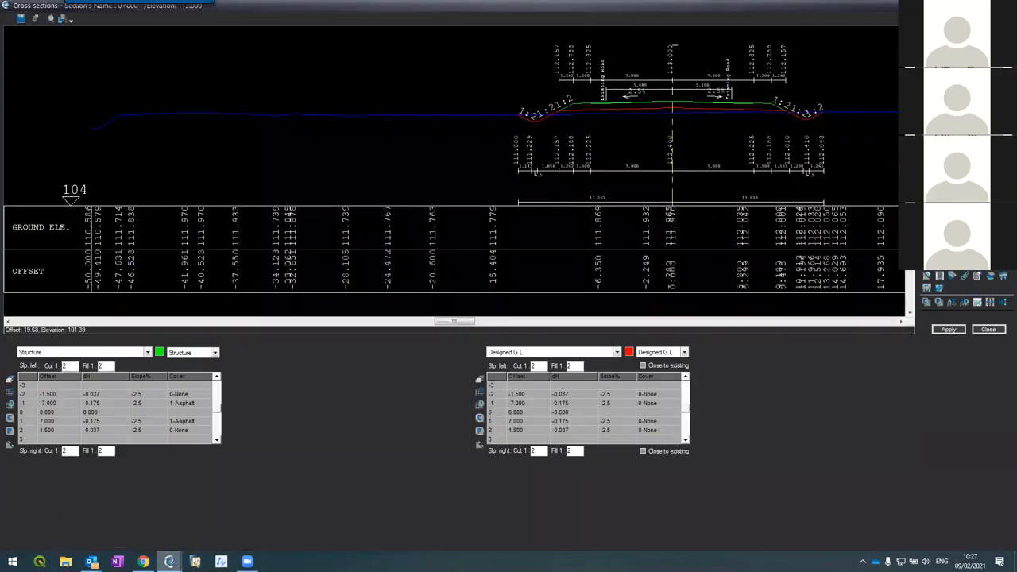
pyautogui.click(946, 198)
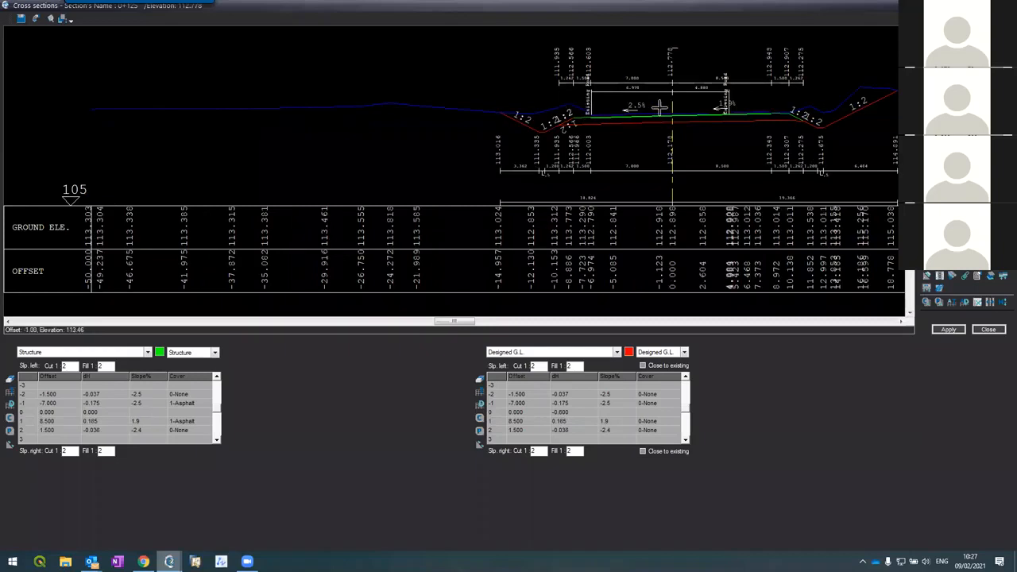
pyautogui.scroll(3, 659, 106)
pyautogui.scroll(3, 655, 107)
pyautogui.scroll(-6, 559, 110)
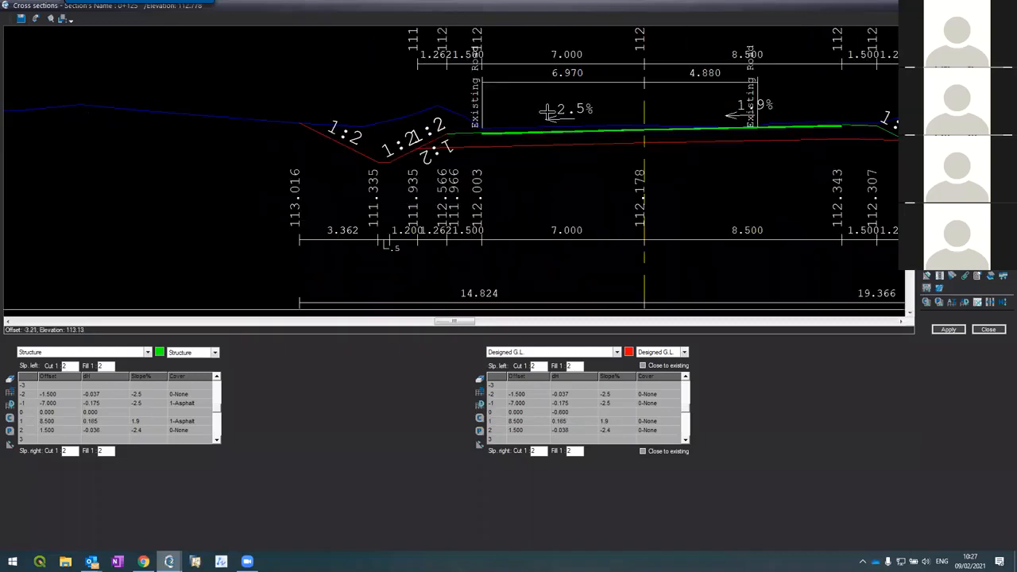
pyautogui.scroll(3, 647, 102)
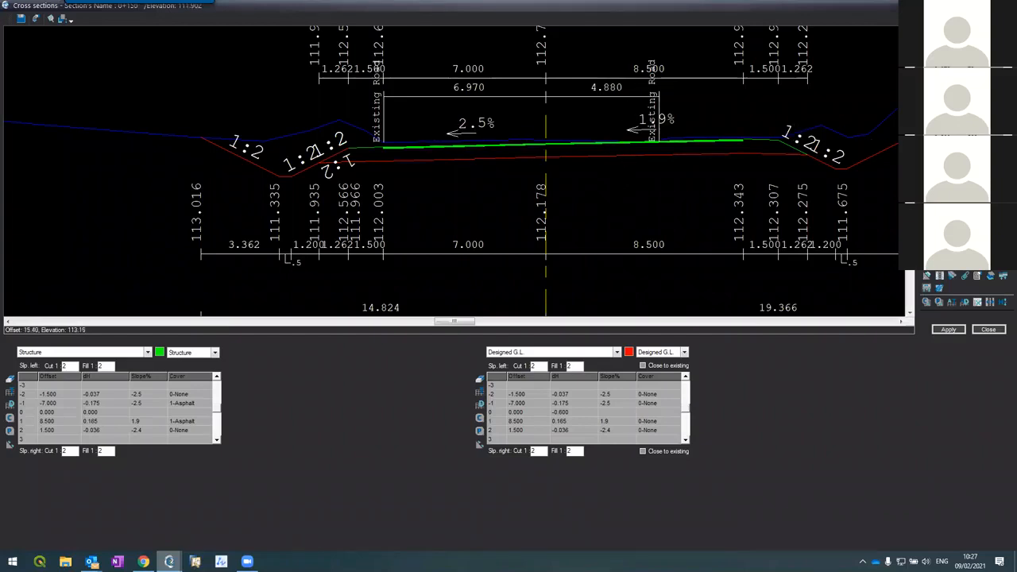
# Check the left and right slopes of the cross sections from 0+150 to 0+225
pyautogui.click(937, 137)
pyautogui.scroll(1, 746, 103)
pyautogui.scroll(1, 747, 100)
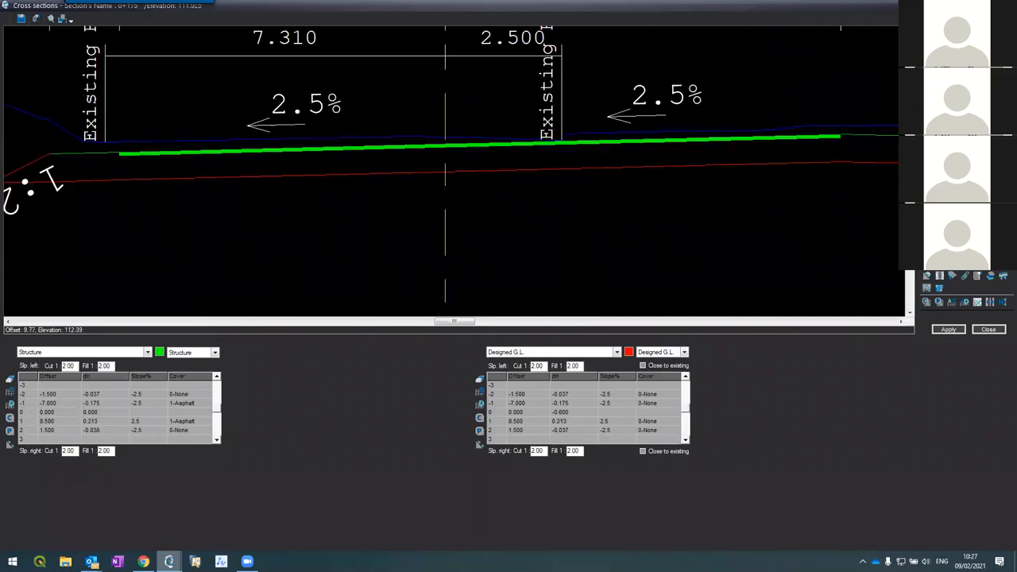
pyautogui.click(937, 136)
pyautogui.click(938, 137)
pyautogui.click(938, 137)
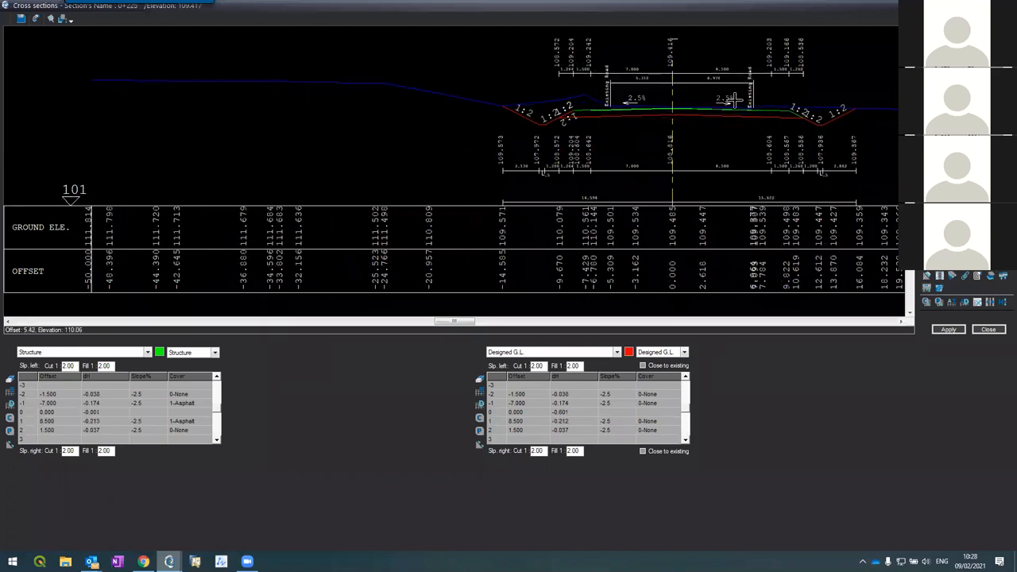
pyautogui.scroll(4, 735, 102)
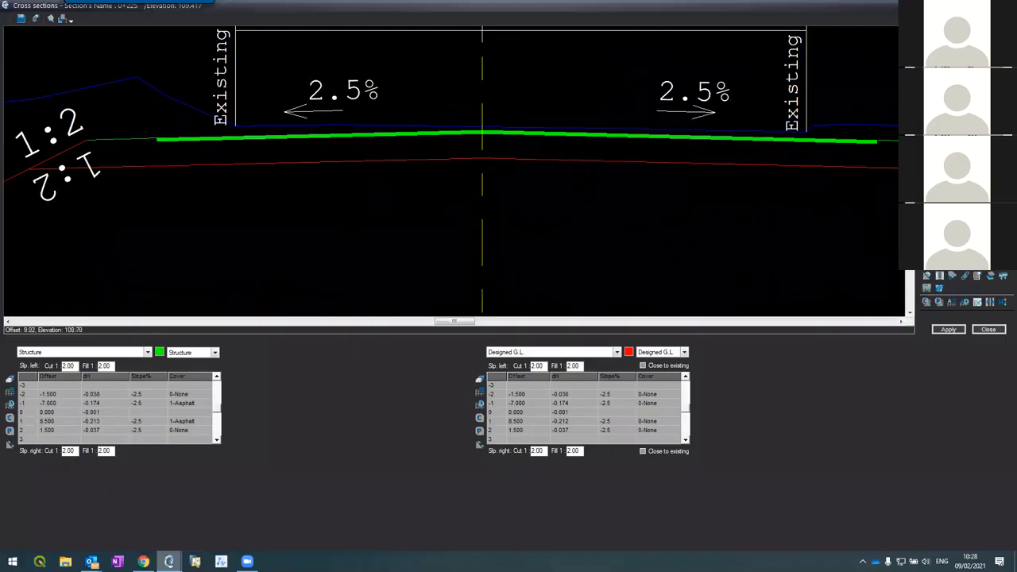
# Browse the cross sections beyond 0+225, return to section 0+050 and reopen the superelevation definition
pyautogui.press('pagedown')
pyautogui.press('pagedown')
pyautogui.press('pagedown')
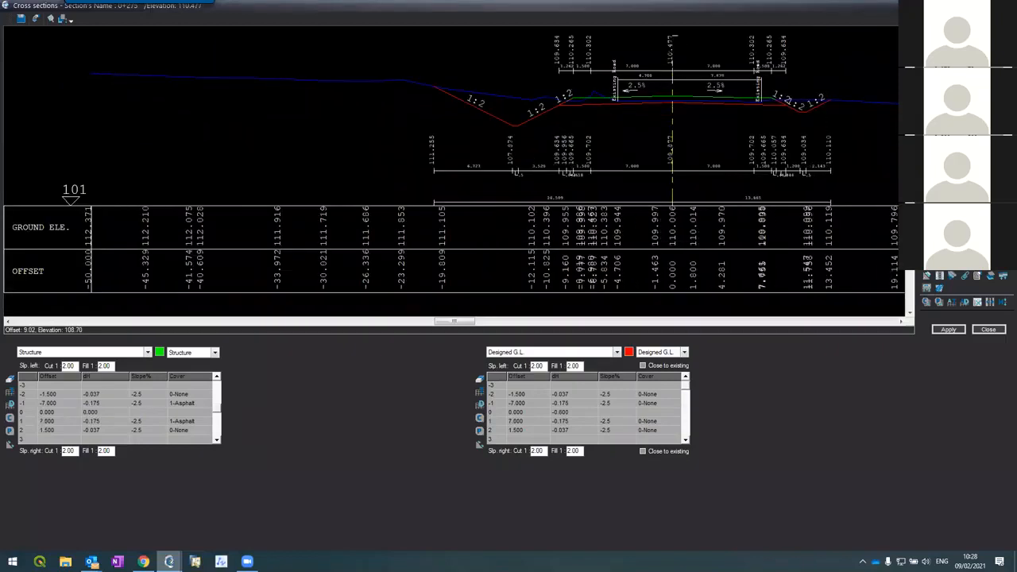
pyautogui.press('pagedown')
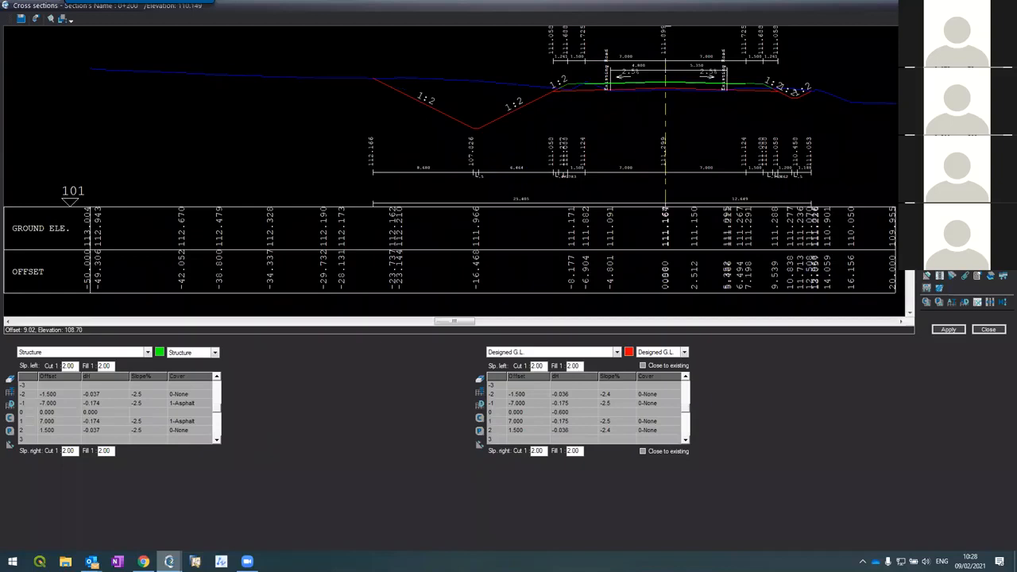
pyautogui.press('pagedown')
pyautogui.press('pagedown')
pyautogui.press('pagedown')
pyautogui.press('pagedown')
pyautogui.press('pagedown')
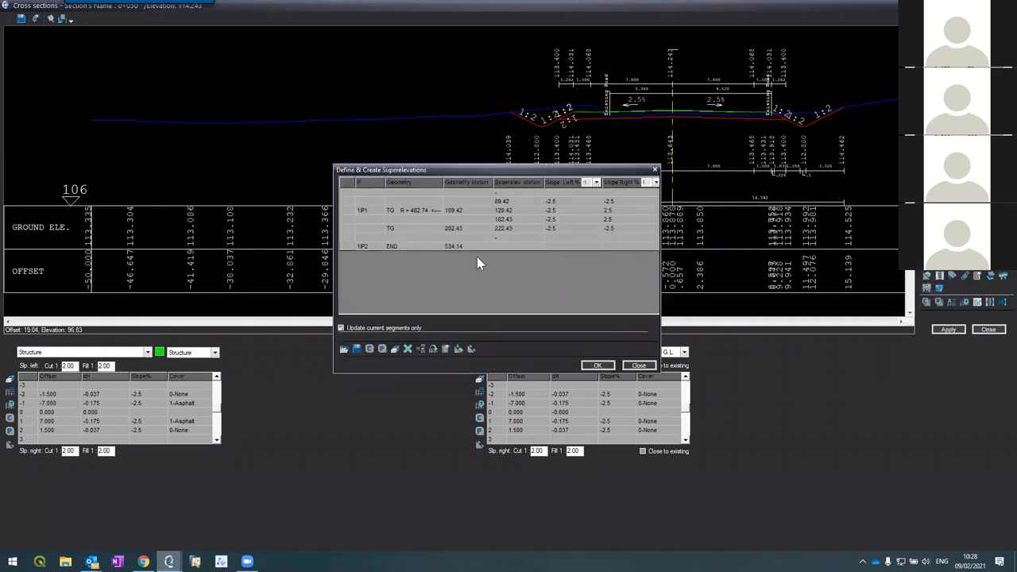
# Accept the Overwrite section option and erase all superelevation slopes from the table
pyautogui.click(409, 352)
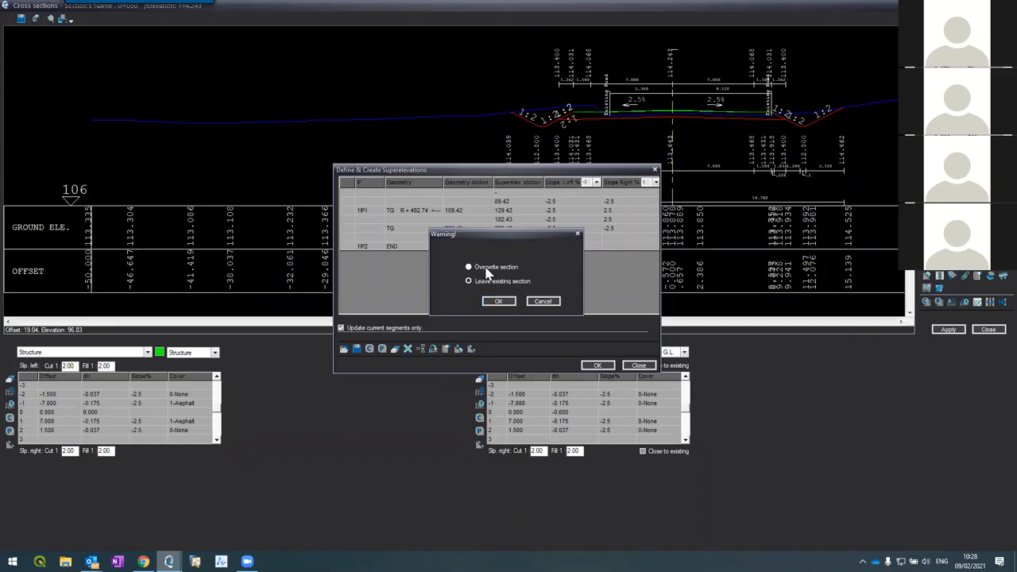
pyautogui.click(498, 301)
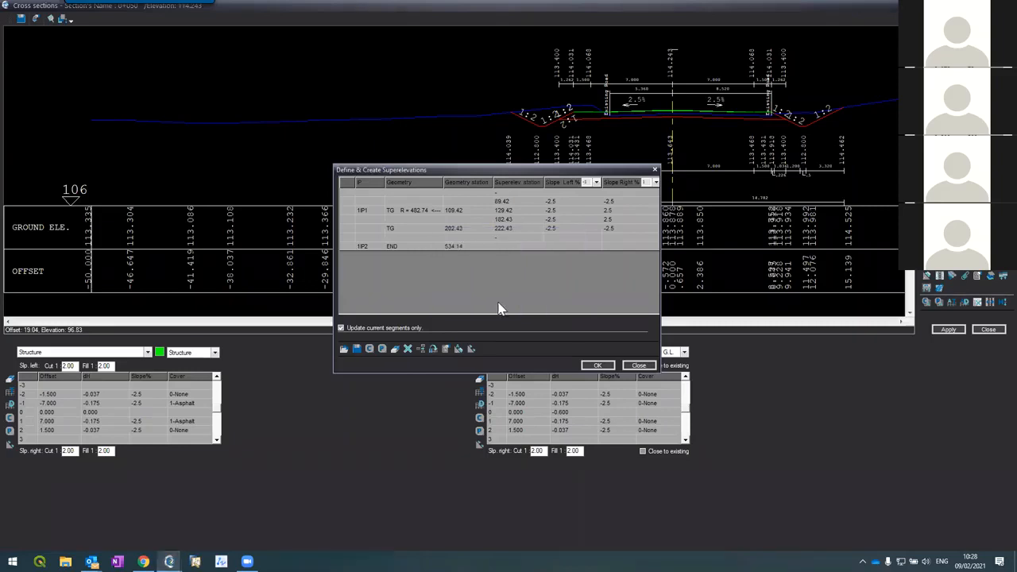
pyautogui.click(396, 350)
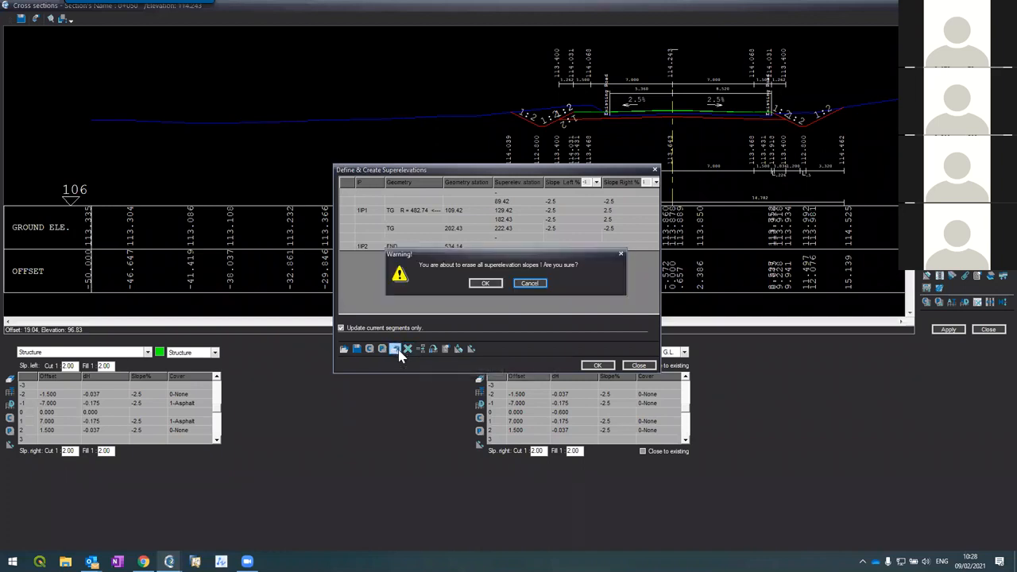
pyautogui.click(477, 287)
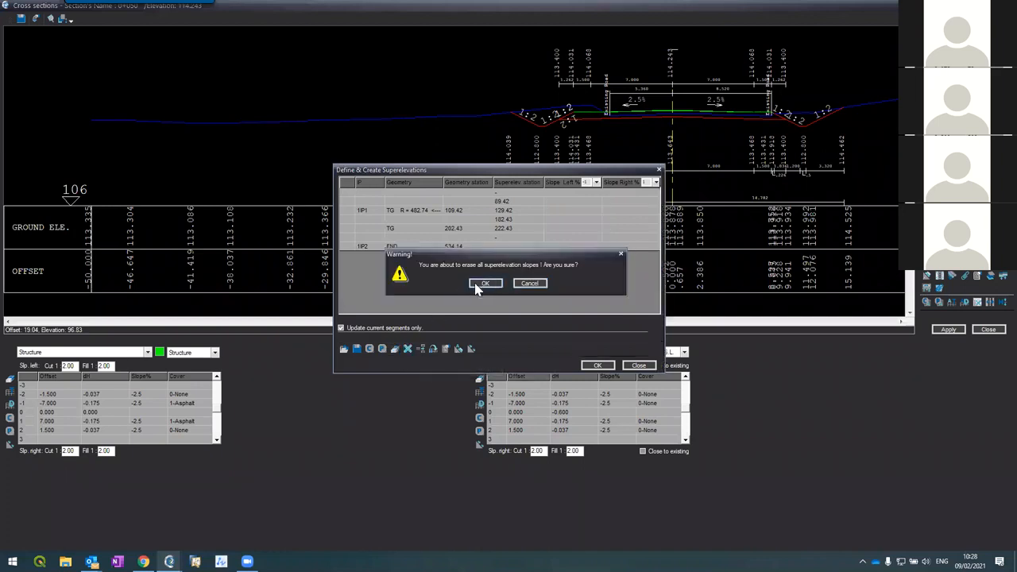
# Delete the superelevation stations 89.42, 129.42, 182.43 and 222.43 and the two inserted rows from the table
pyautogui.press('Delete')
pyautogui.click(506, 209)
pyautogui.press('Delete')
pyautogui.click(503, 220)
pyautogui.press('Delete')
pyautogui.click(504, 228)
pyautogui.press('Delete')
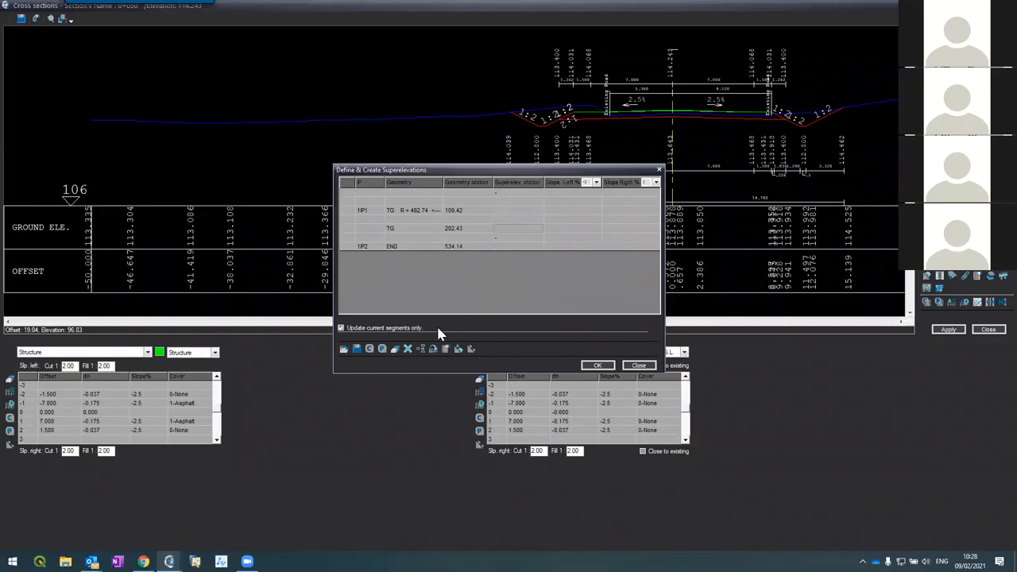
pyautogui.click(343, 220)
pyautogui.press('Delete')
pyautogui.click(343, 202)
pyautogui.press('Delete')
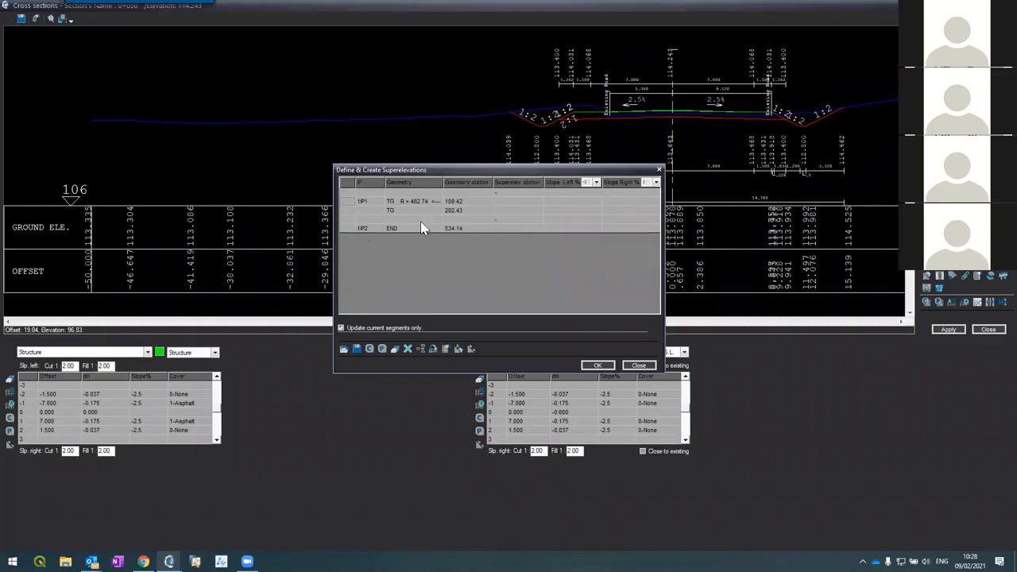
# Generate the superelevations automatically with a design speed of 70 km/hr and a normal cross slope of -2.5%
pyautogui.click(458, 349)
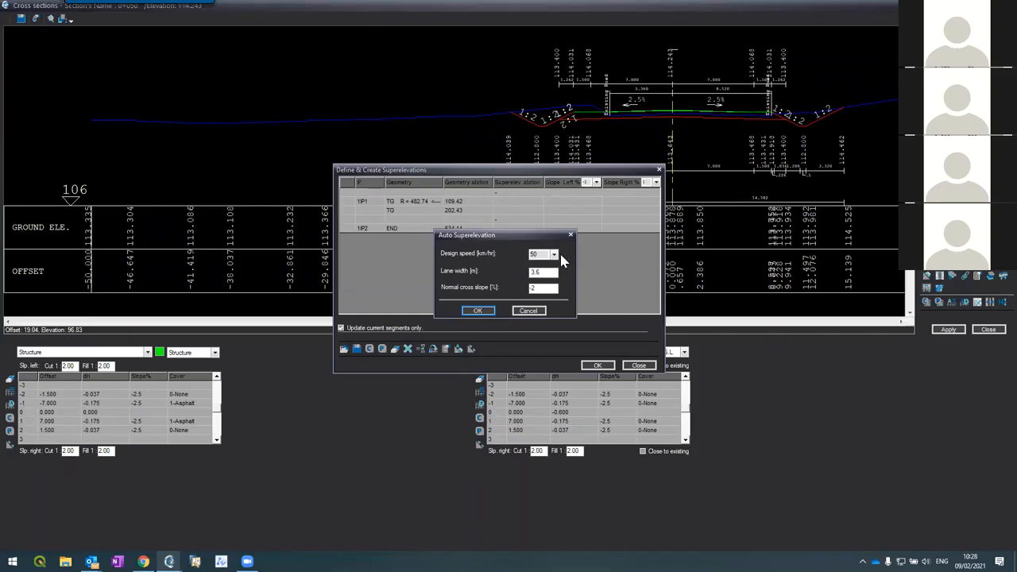
pyautogui.click(555, 255)
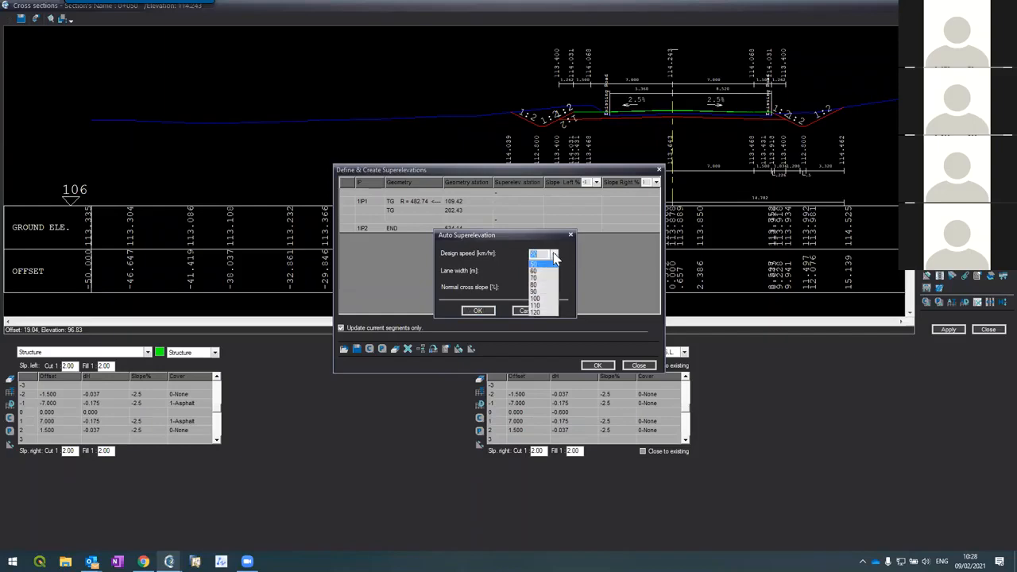
pyautogui.click(541, 277)
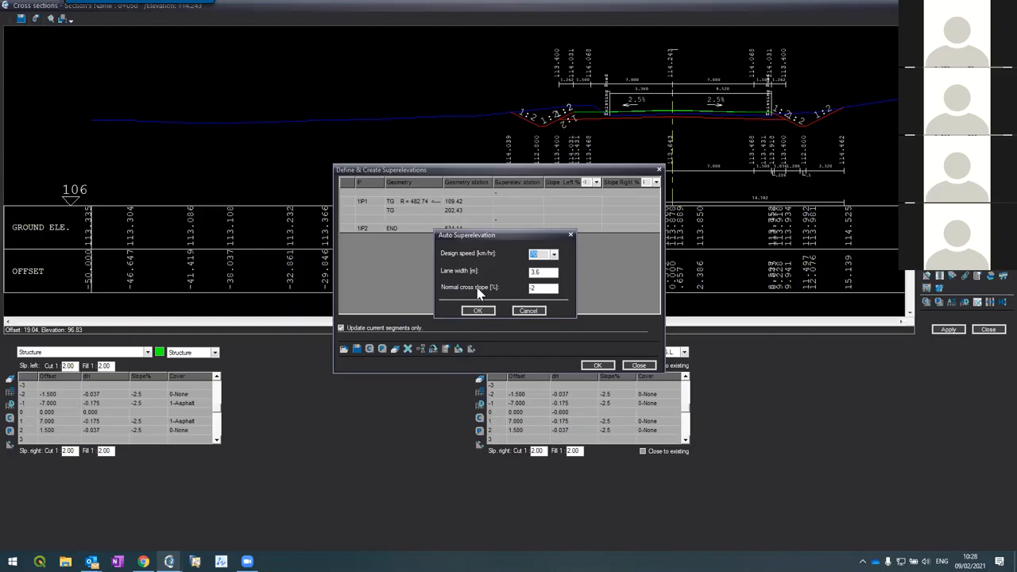
pyautogui.click(535, 273)
pyautogui.moveTo(548, 288); pyautogui.dragTo(449, 288)
pyautogui.write('2.5')
pyautogui.press('BackSpace')
pyautogui.press('BackSpace')
pyautogui.press('BackSpace')
pyautogui.write('-2.5')
pyautogui.click(485, 311)
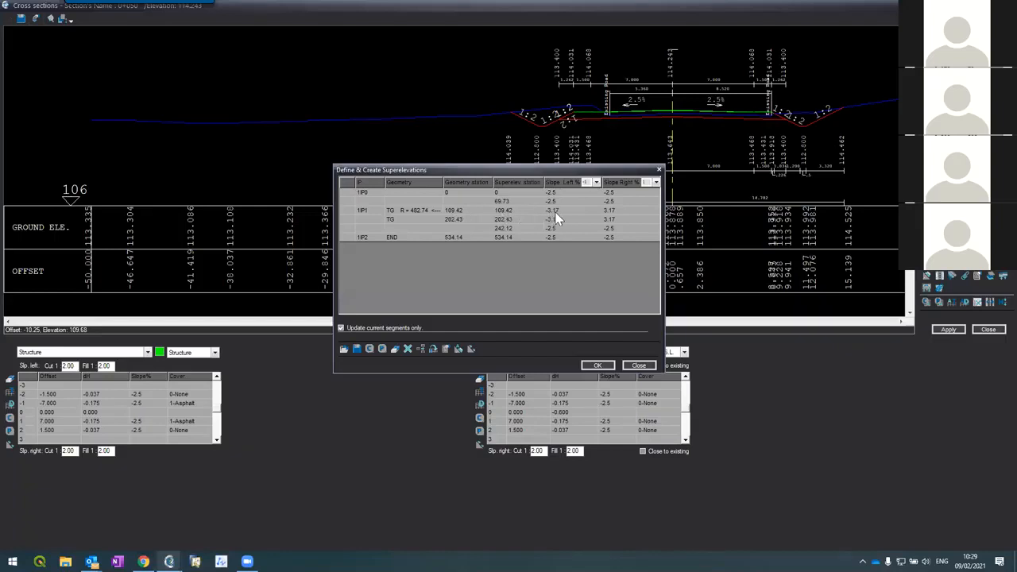
# Apply the generated superelevations and check the cross sections along the curve up to 0+225
pyautogui.click(593, 367)
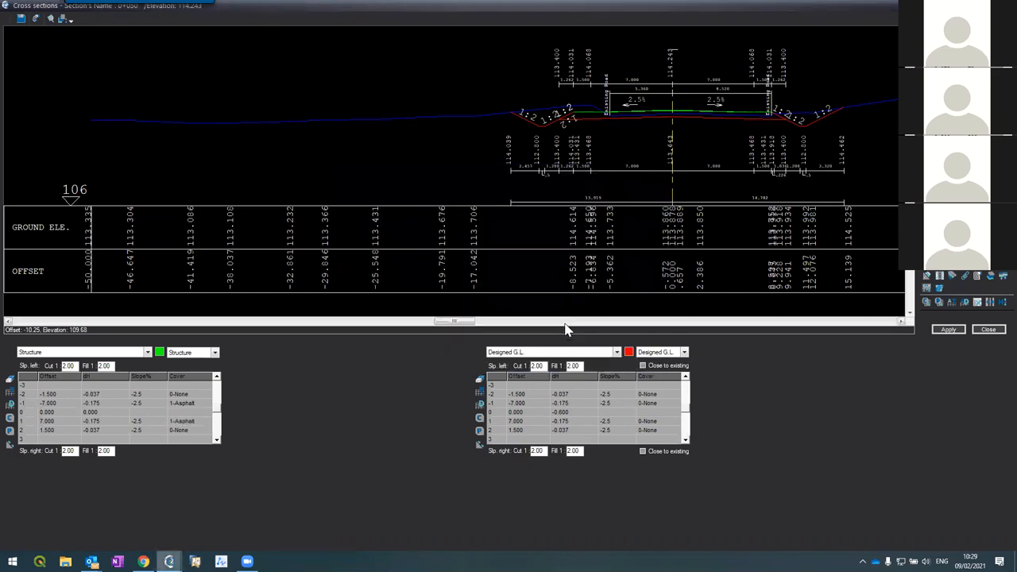
pyautogui.press('pagedown')
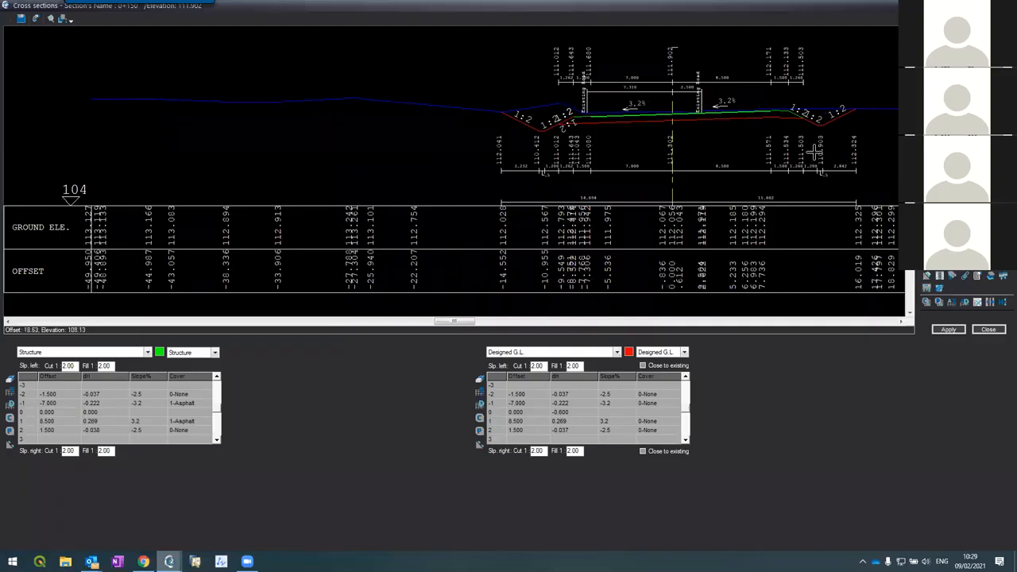
pyautogui.press('pagedown')
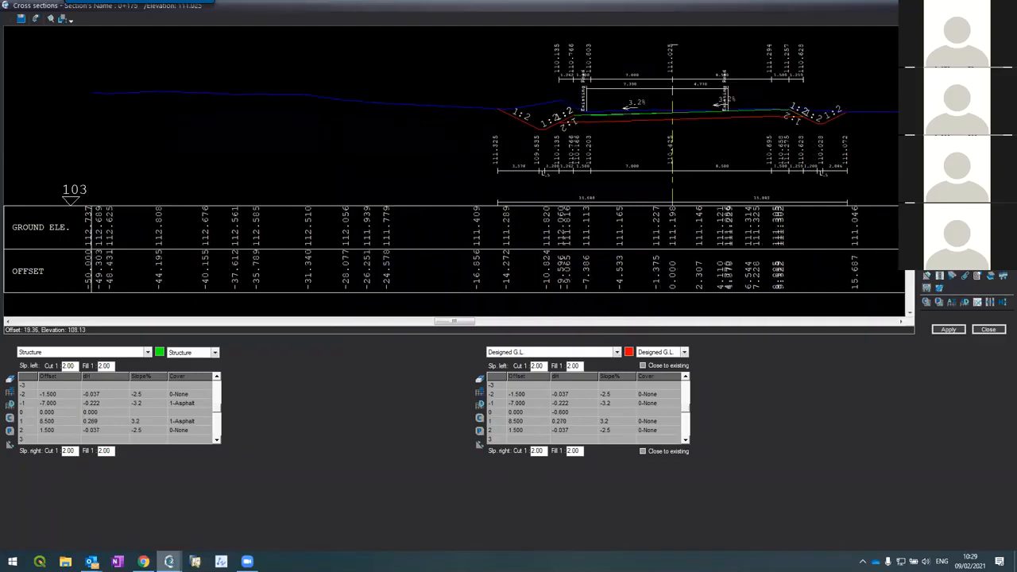
pyautogui.press('pagedown')
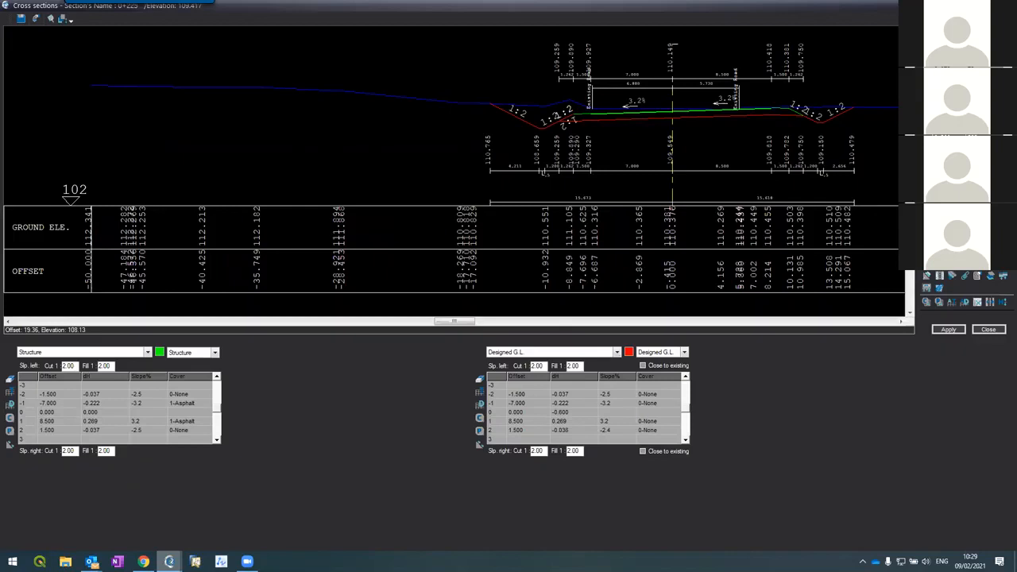
pyautogui.press('pagedown')
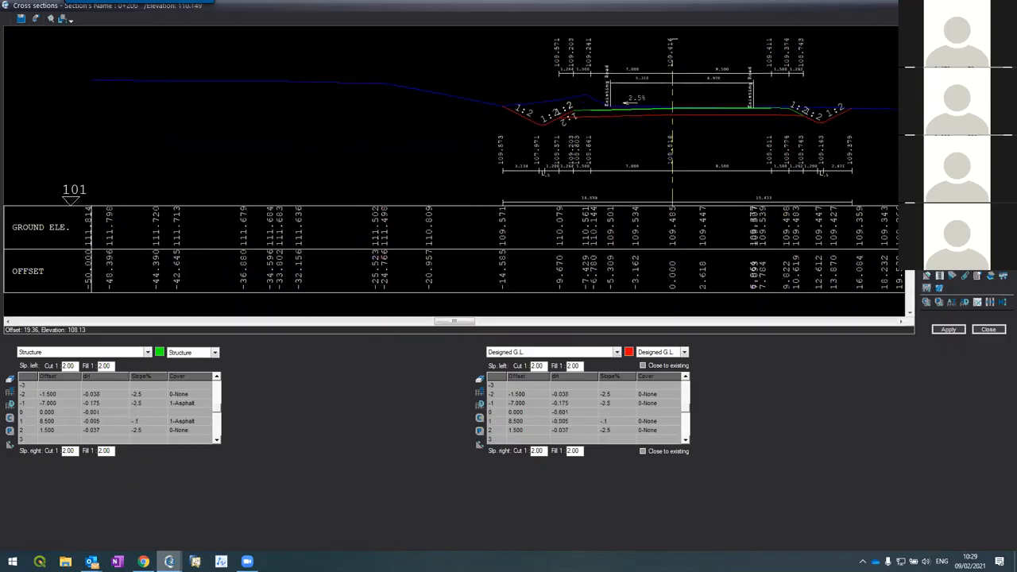
# Go back through the cross sections to 0+075, examining the lane slopes at 0+125 and 0+100 on the way
pyautogui.press('pageup')
pyautogui.press('pageup')
pyautogui.press('pageup')
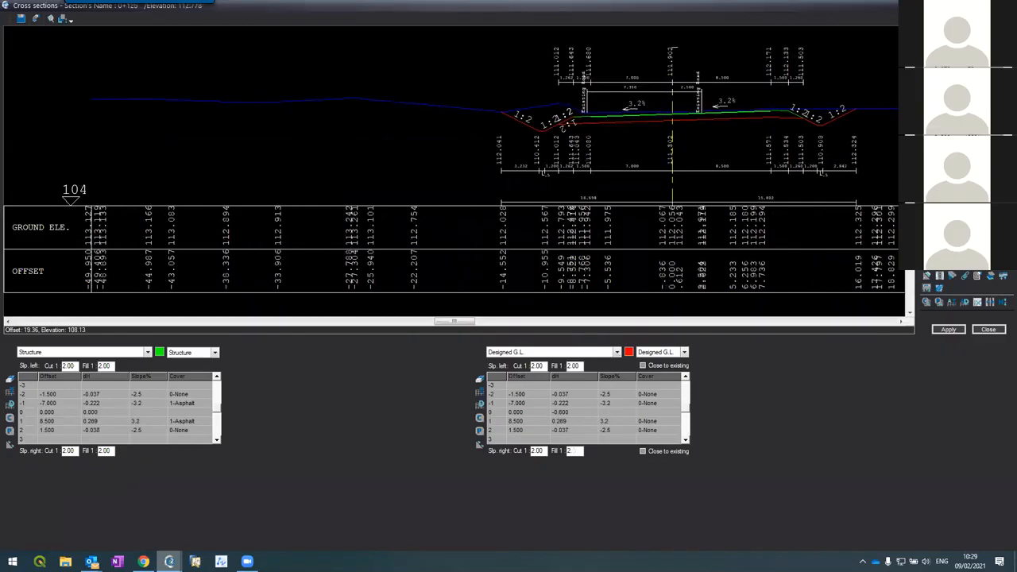
pyautogui.press('pageup')
pyautogui.scroll(2, 610, 99)
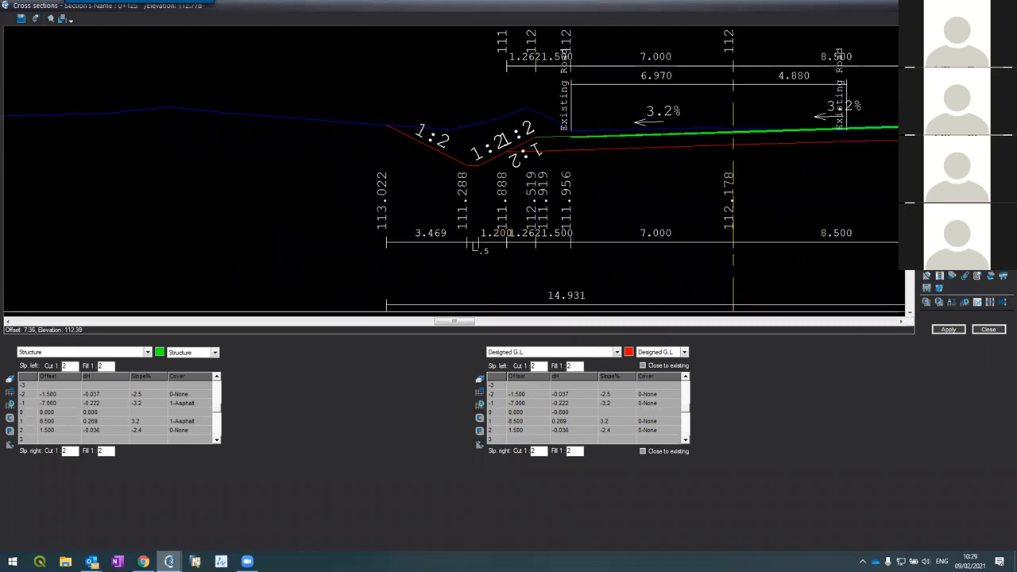
pyautogui.press('pageup')
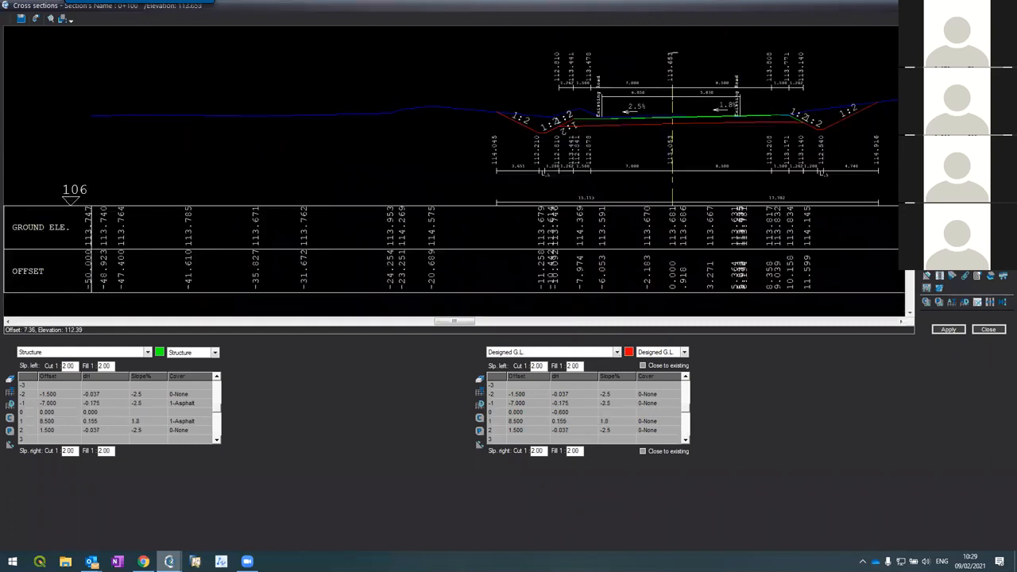
pyautogui.press('pageup')
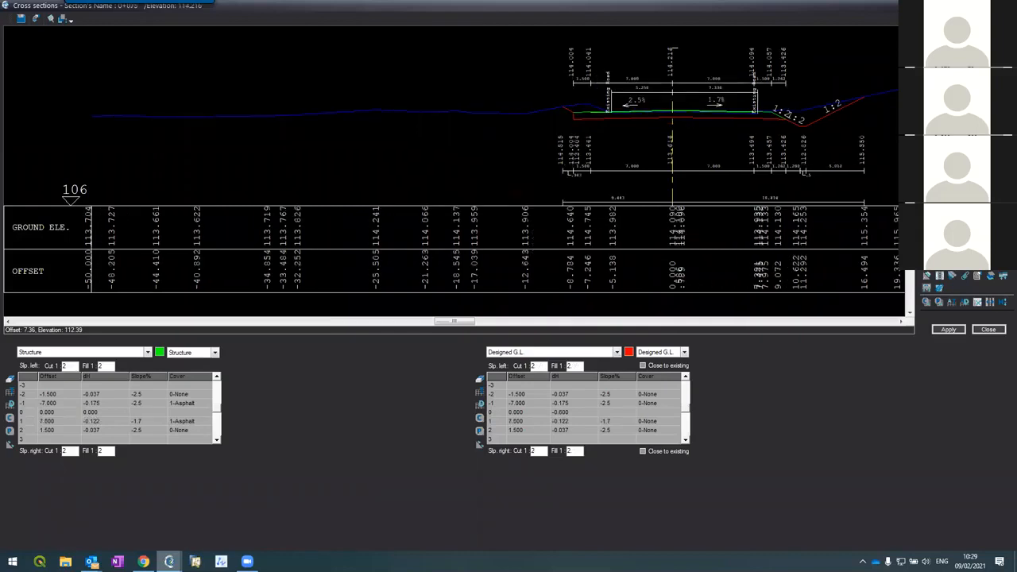
# Regenerate the current road's layout, contours, distances and triangles at interval 2, and inspect the curve in plan
pyautogui.click(993, 276)
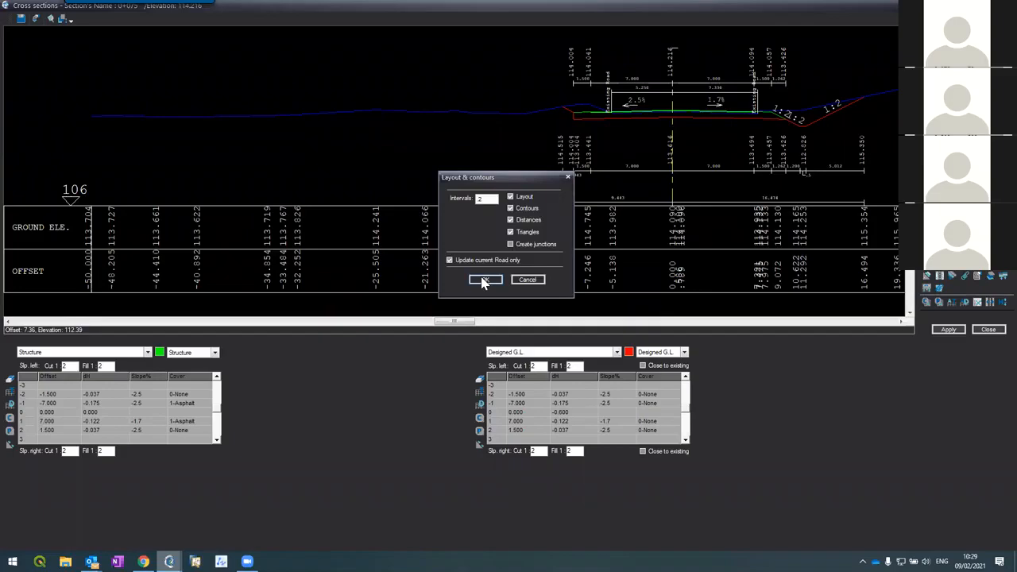
pyautogui.click(484, 280)
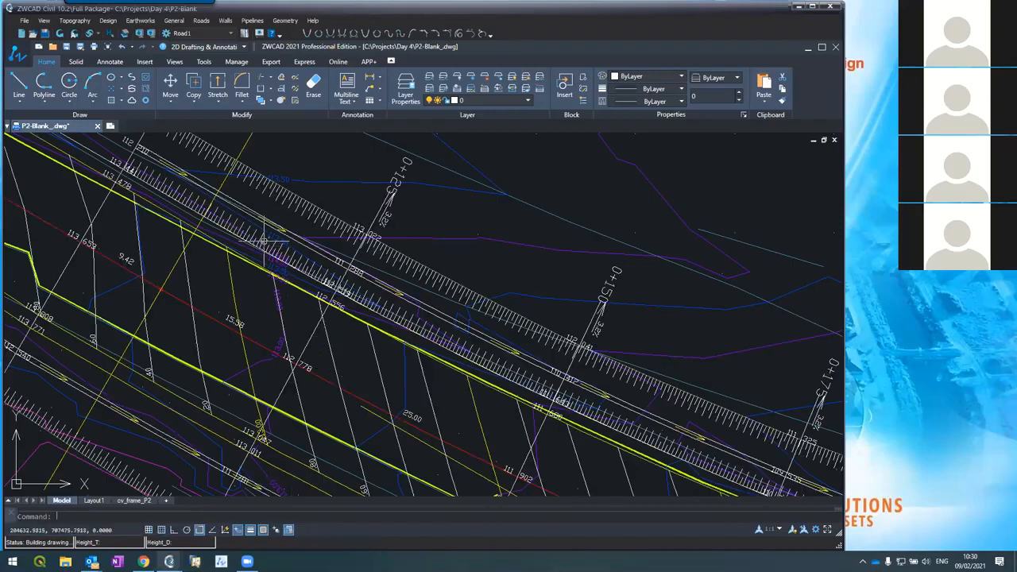
pyautogui.scroll(-2, 263, 238)
pyautogui.scroll(-2, 263, 239)
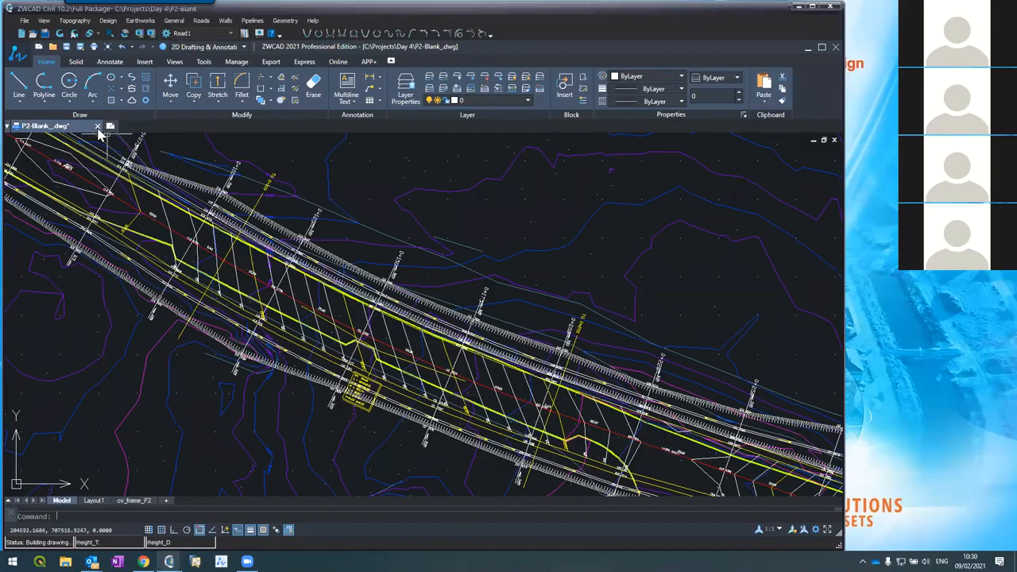
pyautogui.scroll(-3, 195, 238)
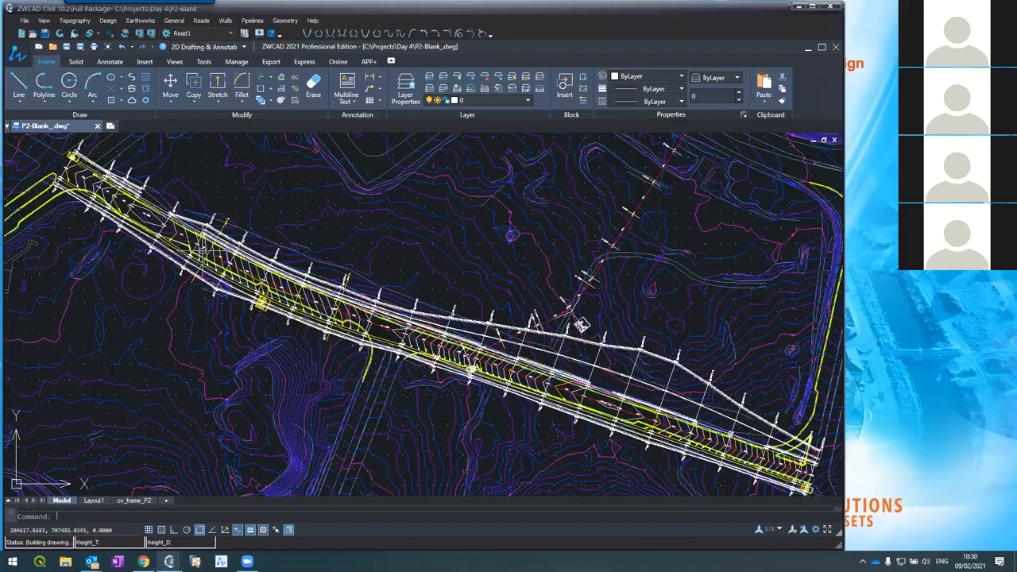
pyautogui.scroll(3, 582, 324)
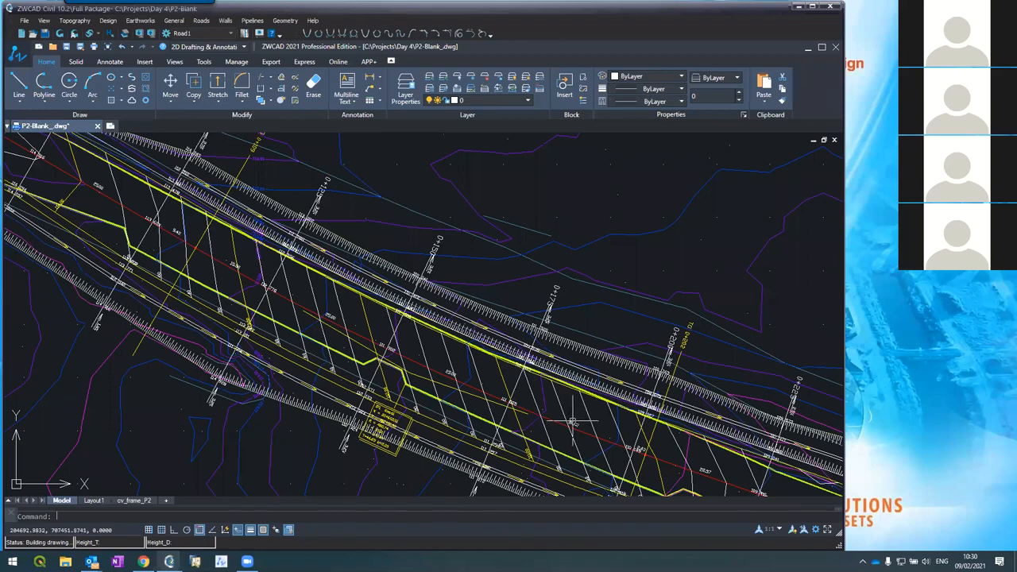
pyautogui.scroll(-3, 500, 314)
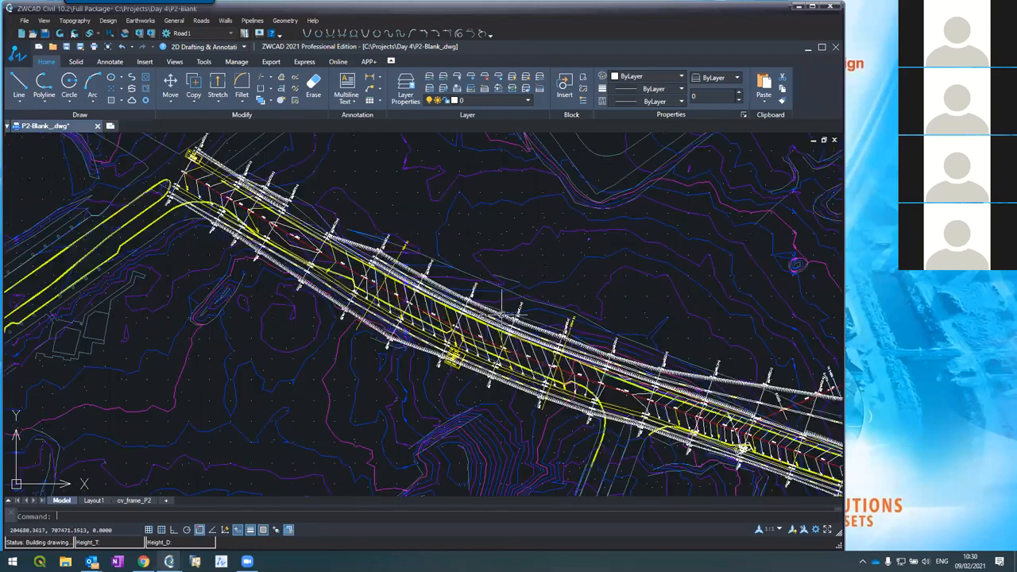
pyautogui.scroll(2, 504, 315)
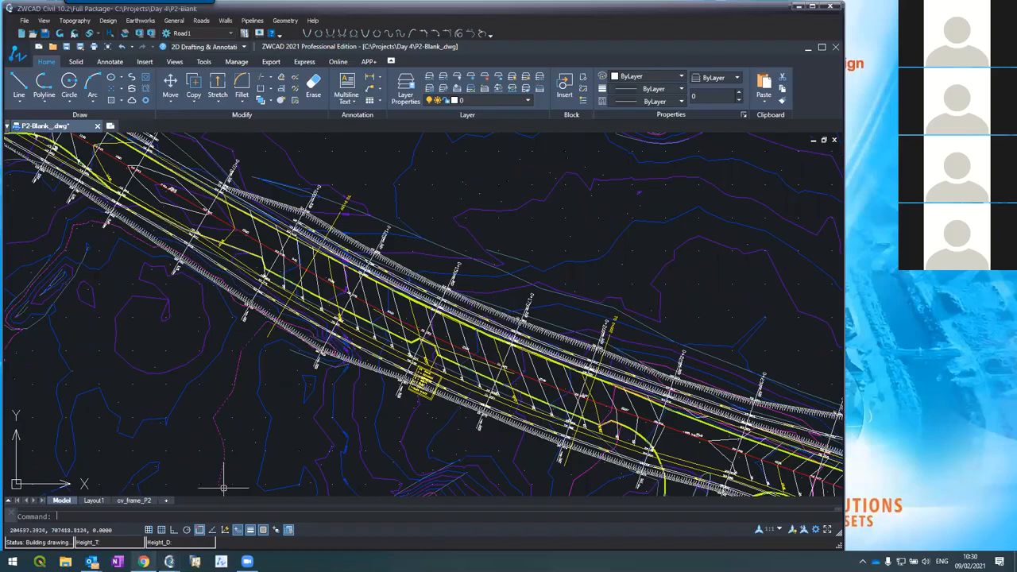
# Return to the cross sections, highlight row 1 of the Structure table at 0+075, and go back to section 0+000
pyautogui.moveTo(169, 561)
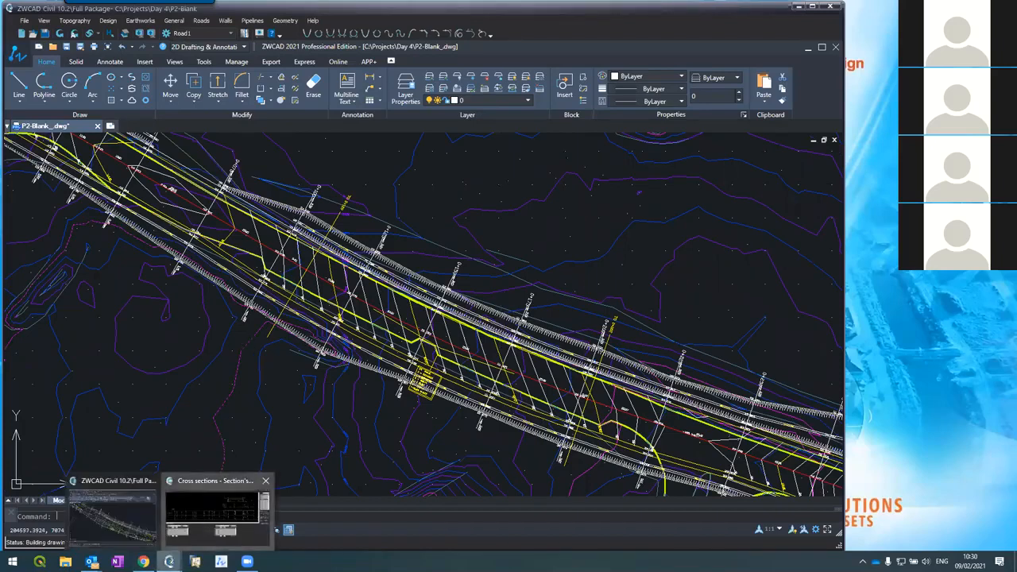
pyautogui.click(198, 524)
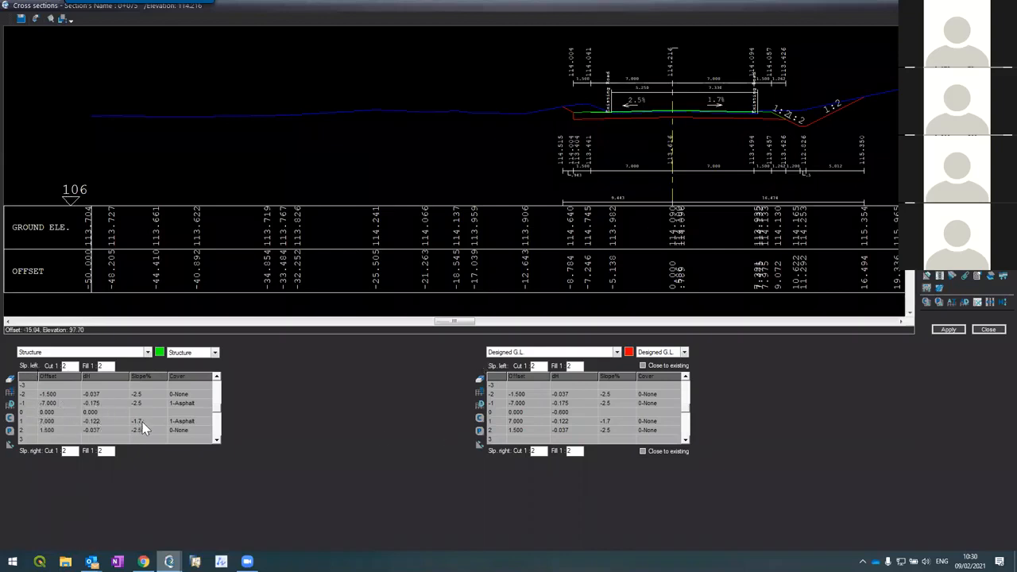
pyautogui.moveTo(30, 421); pyautogui.dragTo(168, 418)
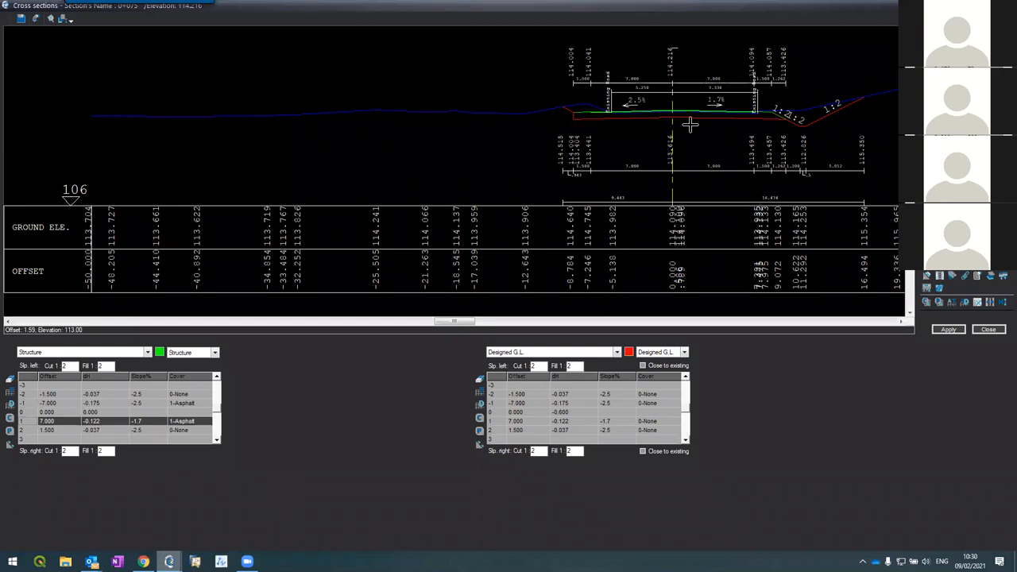
pyautogui.click(942, 60)
pyautogui.click(941, 60)
pyautogui.click(942, 59)
pyautogui.click(941, 59)
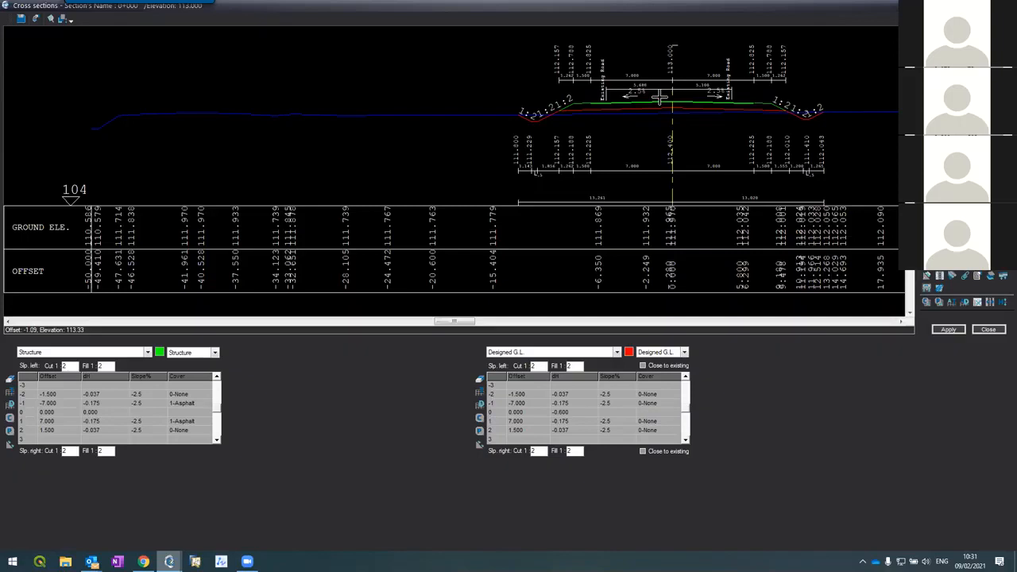
# Review the lane slopes through successive cross sections from 0+000, and leave the cross sections at 0+075
pyautogui.press('pagedown')
pyautogui.press('pagedown')
pyautogui.press('pagedown')
pyautogui.press('pagedown')
pyautogui.press('pagedown')
pyautogui.press('pagedown')
pyautogui.press('pagedown')
pyautogui.press('pagedown')
pyautogui.press('pagedown')
pyautogui.press('pagedown')
pyautogui.press('pagedown')
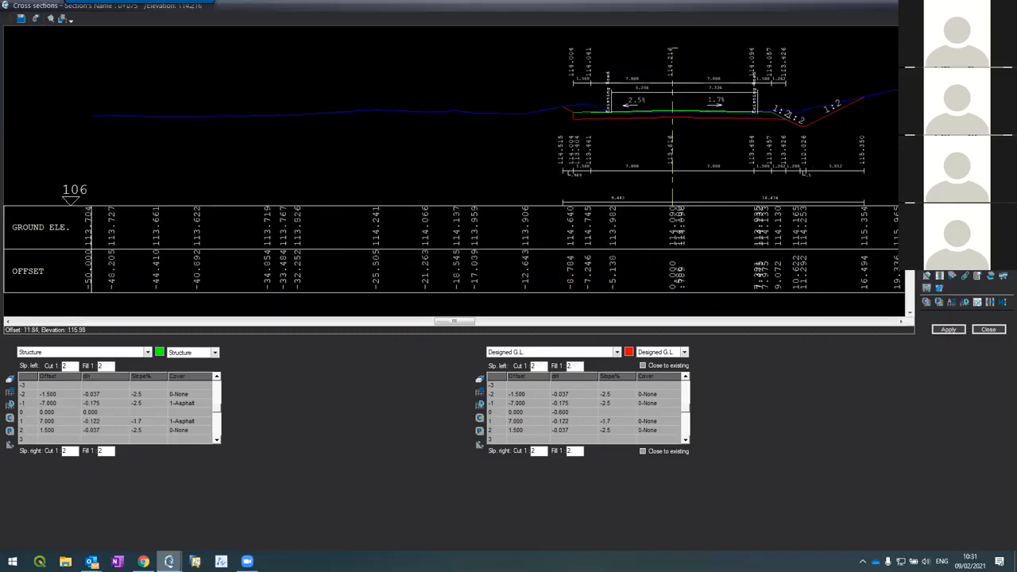
pyautogui.press('Escape')
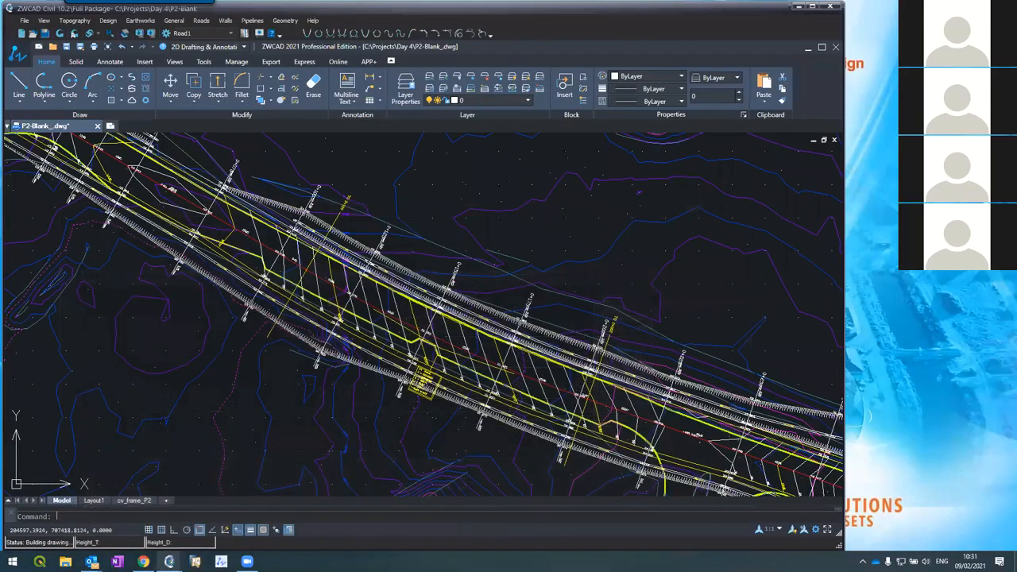
# Examine the updated plan around the curve between 0+109 and 0+202, its curve data label and the approach from the road's start
pyautogui.scroll(-5, 361, 333)
pyautogui.scroll(5, 278, 310)
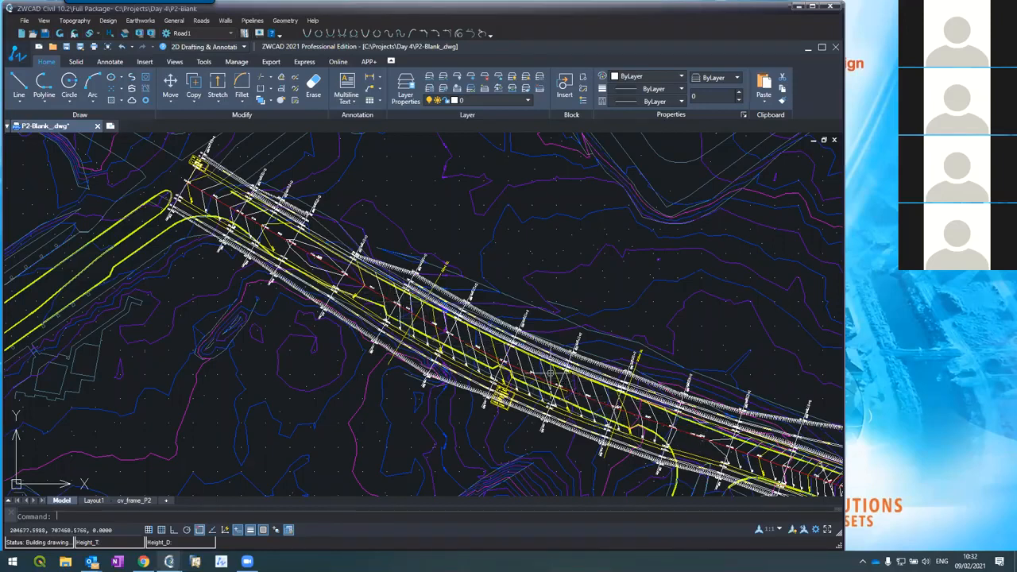
pyautogui.scroll(-3, 551, 373)
pyautogui.scroll(5, 552, 379)
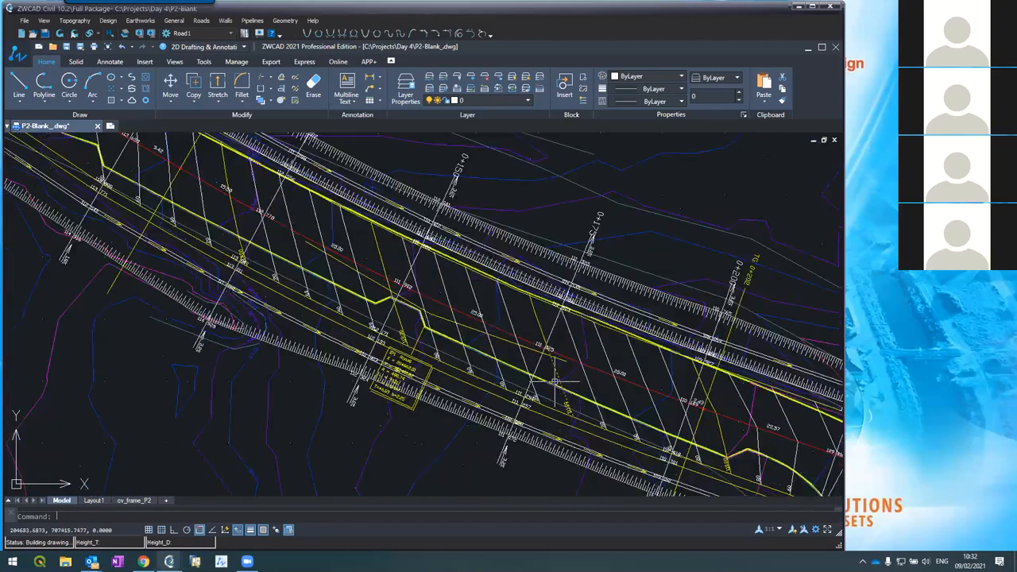
pyautogui.scroll(2, 381, 367)
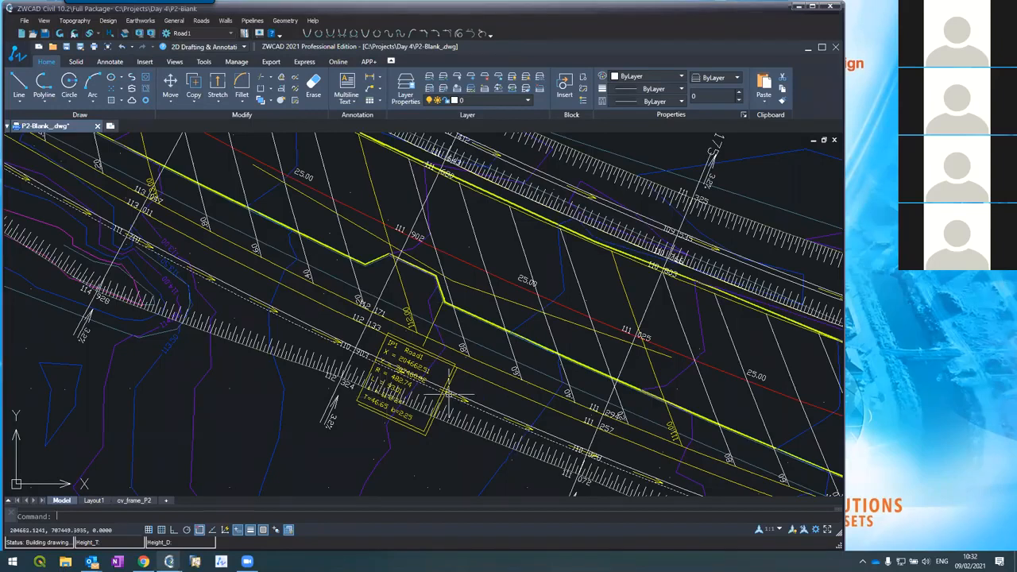
pyautogui.scroll(3, 386, 389)
pyautogui.scroll(-2, 280, 393)
pyautogui.scroll(-2, 280, 393)
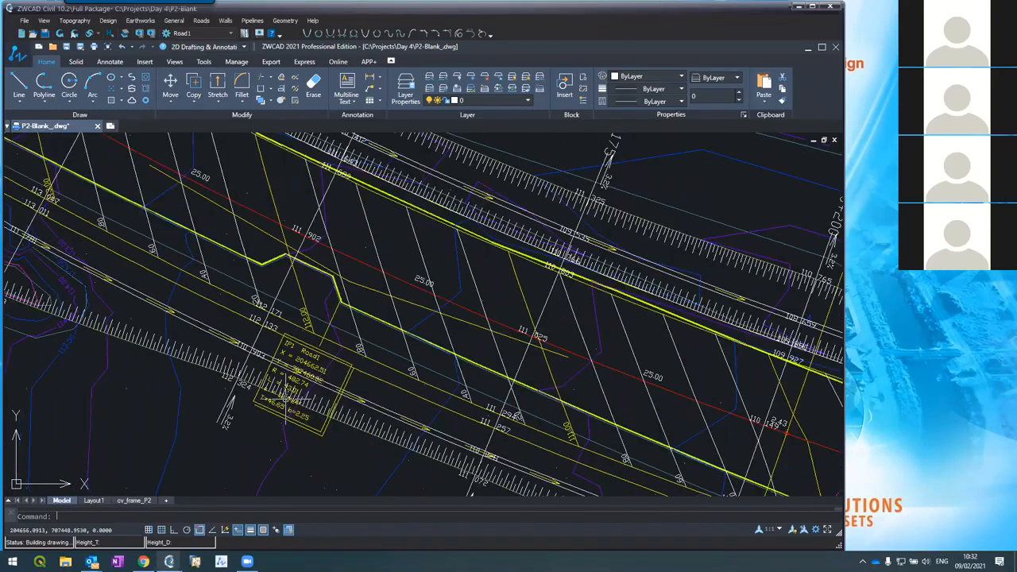
pyautogui.scroll(-3, 280, 393)
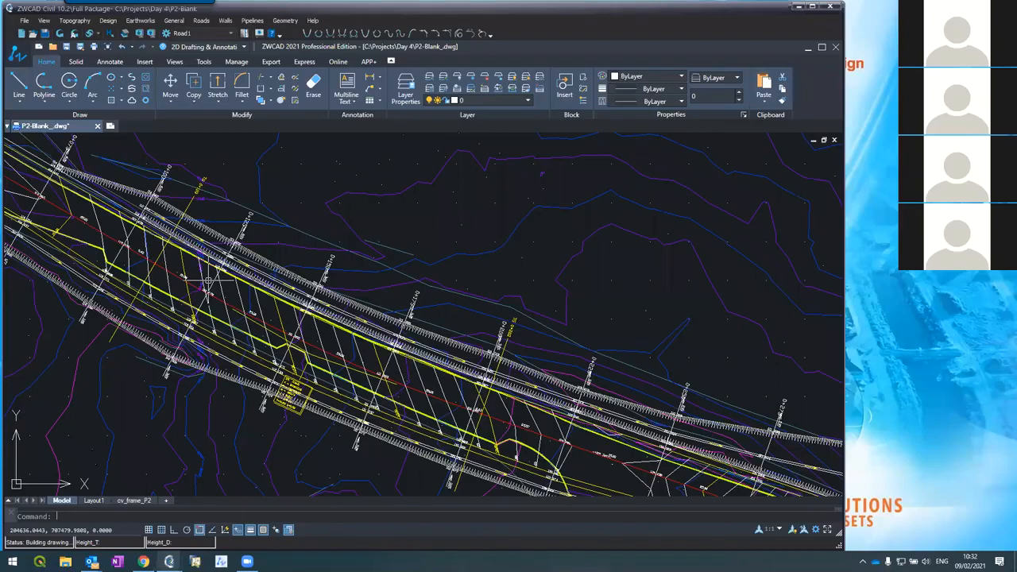
pyautogui.scroll(-2, 195, 285)
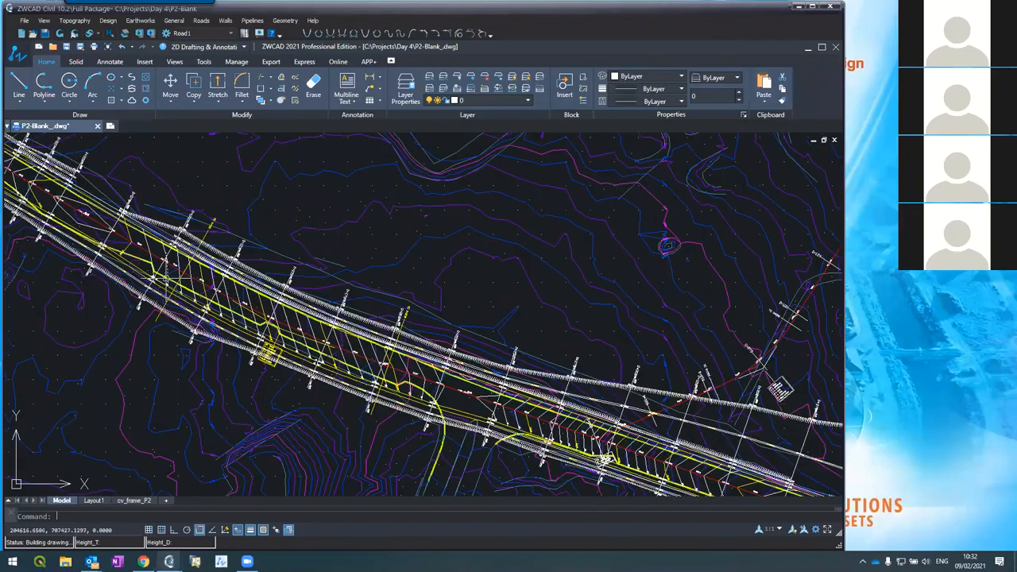
pyautogui.scroll(2, 167, 278)
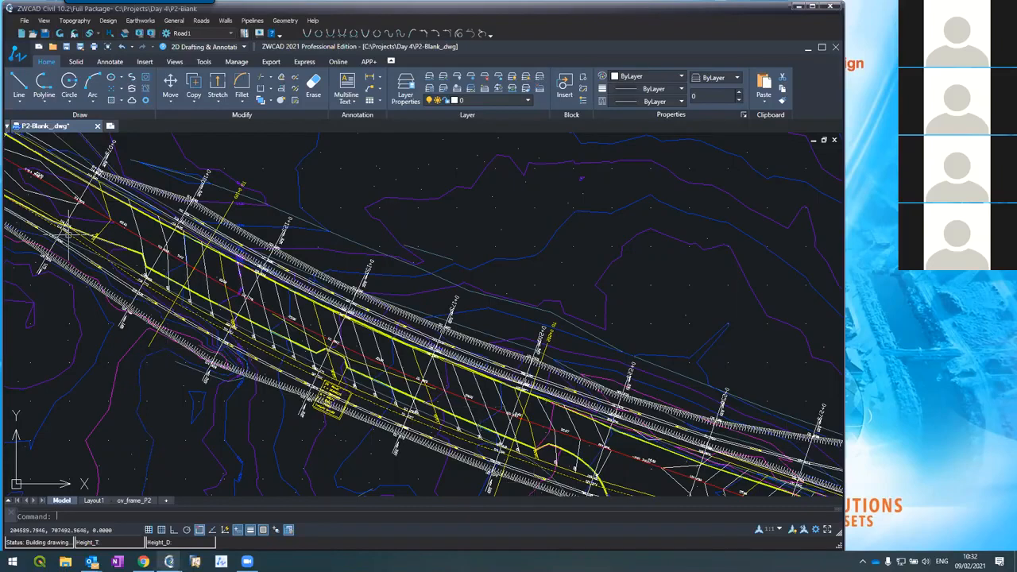
pyautogui.scroll(-3, 256, 290)
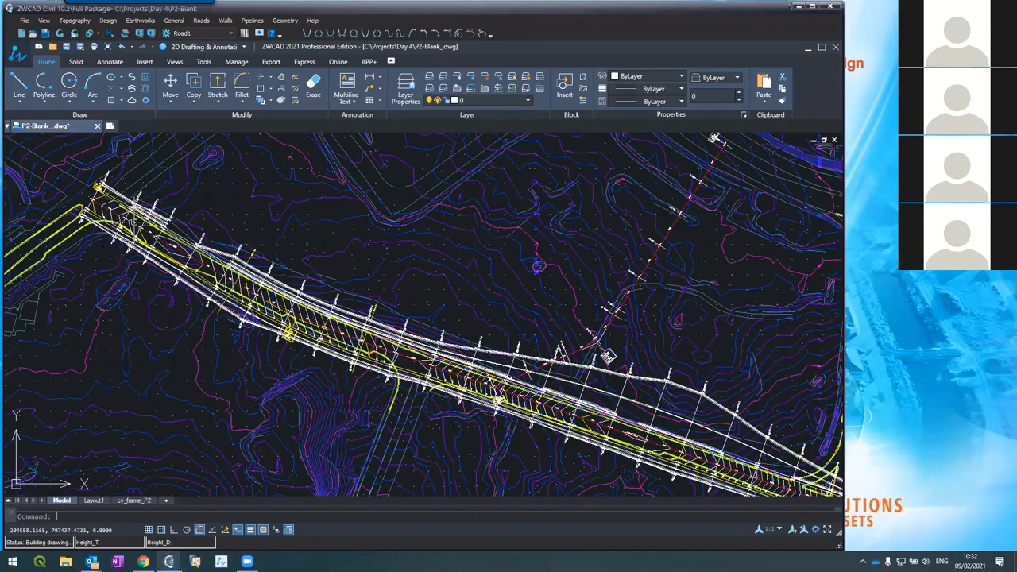
pyautogui.scroll(4, 607, 356)
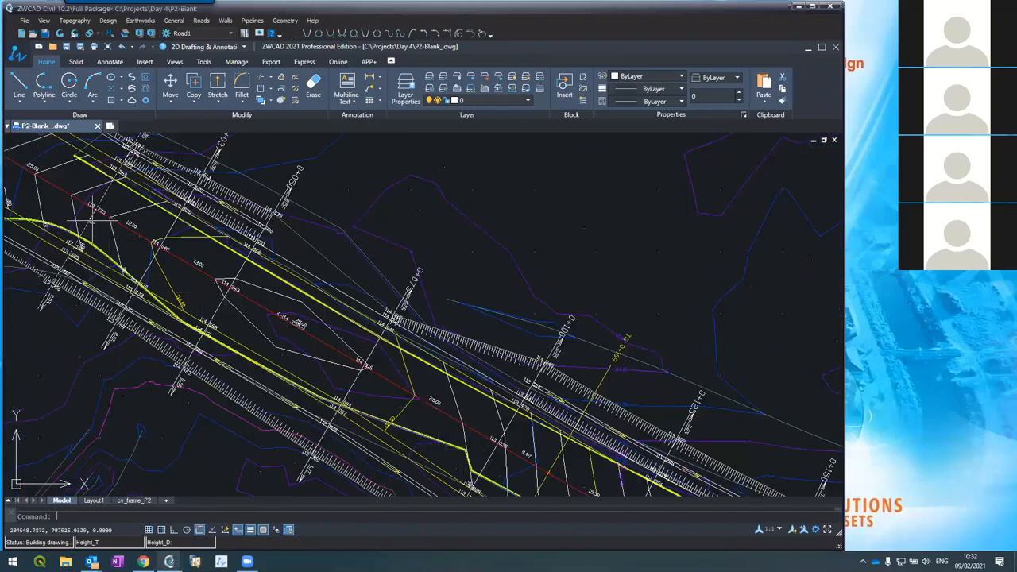
# Open the road's cross sections at 0+000 and examine the section up close
pyautogui.click(202, 21)
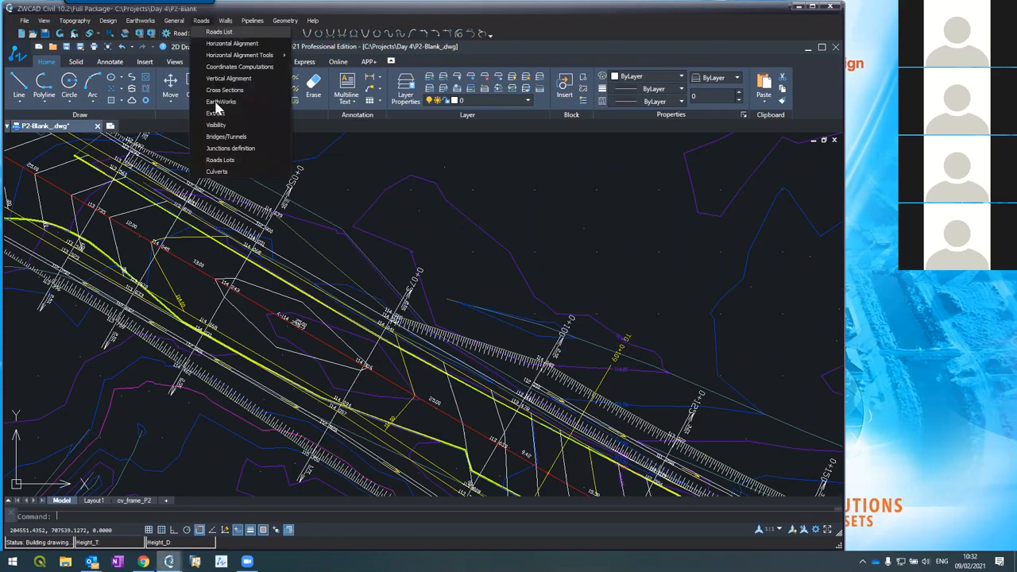
pyautogui.click(271, 127)
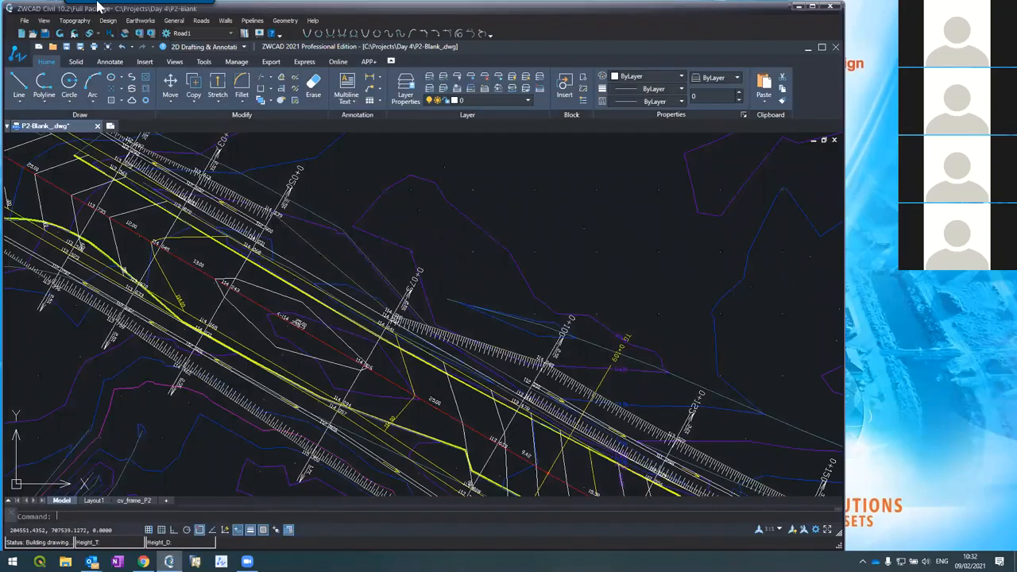
pyautogui.click(113, 33)
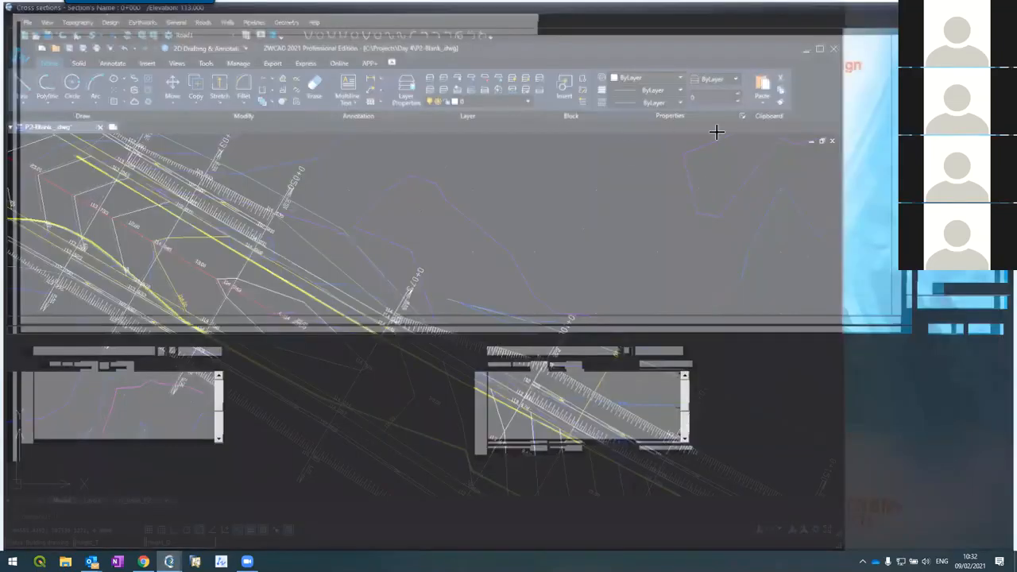
pyautogui.scroll(2, 717, 112)
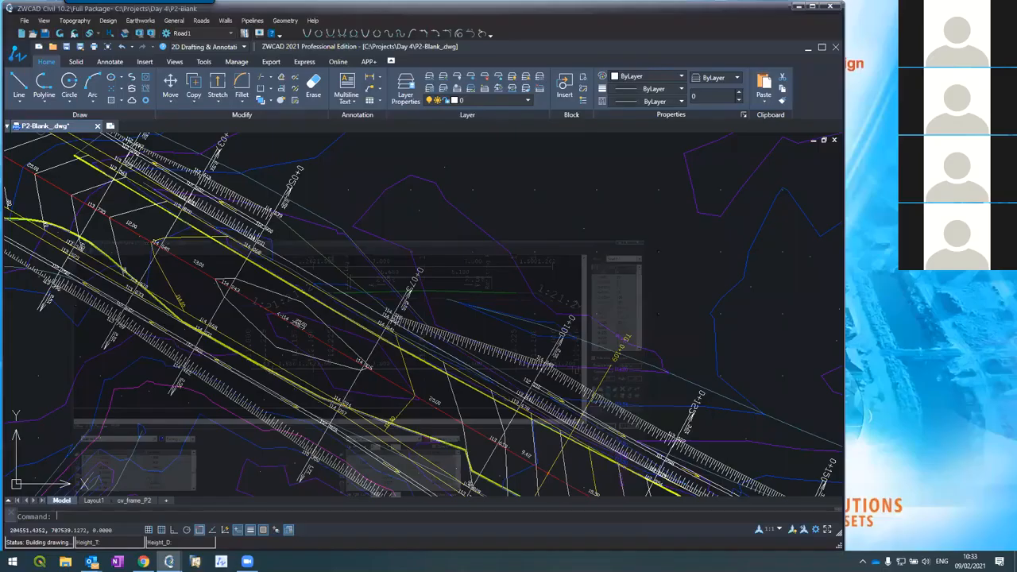
# Calculate the superelevations automatically for a design speed of 80 km/h and apply them to the road's cross sections
pyautogui.scroll(-3, 412, 236)
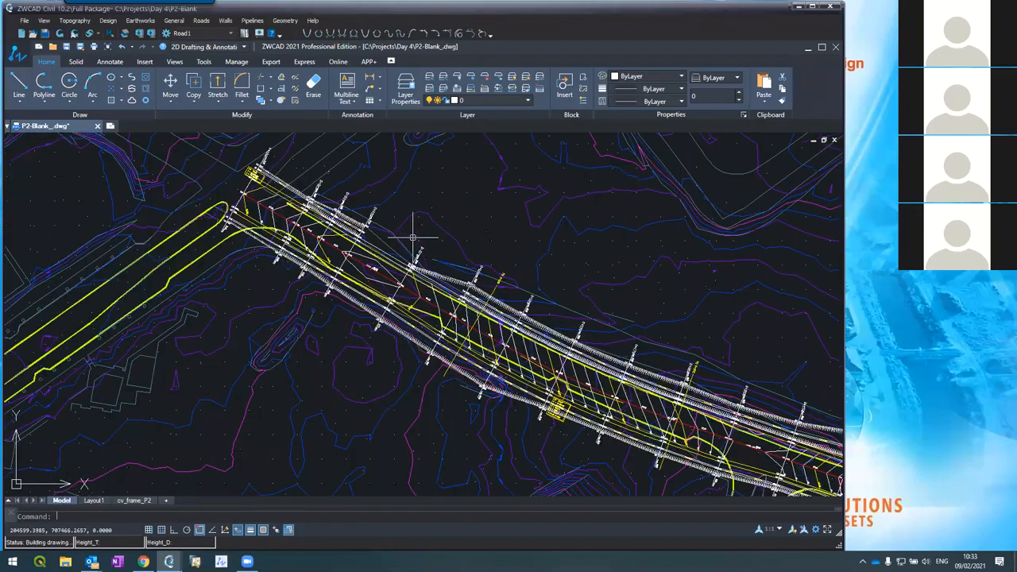
pyautogui.scroll(2, 442, 283)
pyautogui.scroll(2, 442, 283)
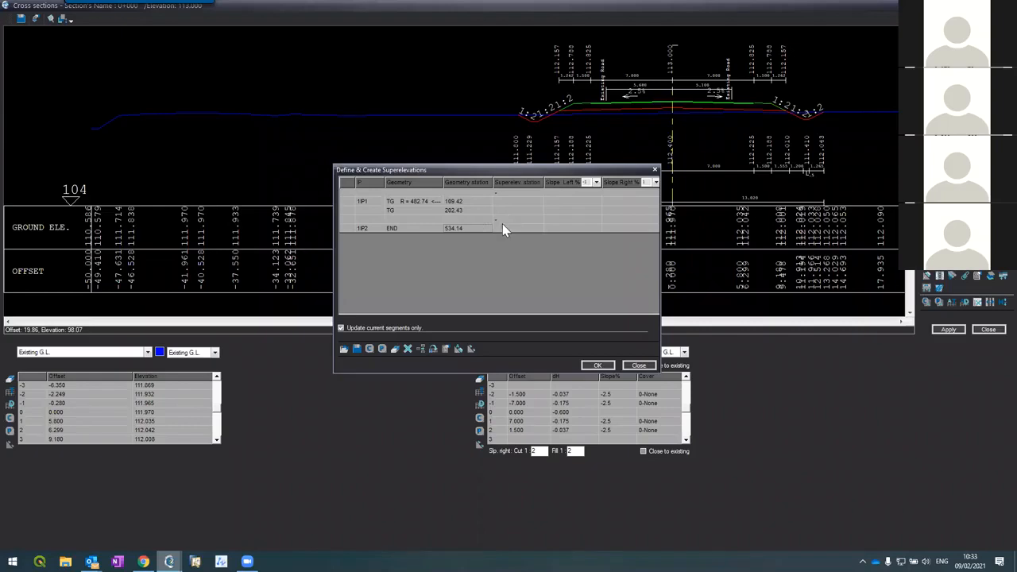
pyautogui.click(458, 349)
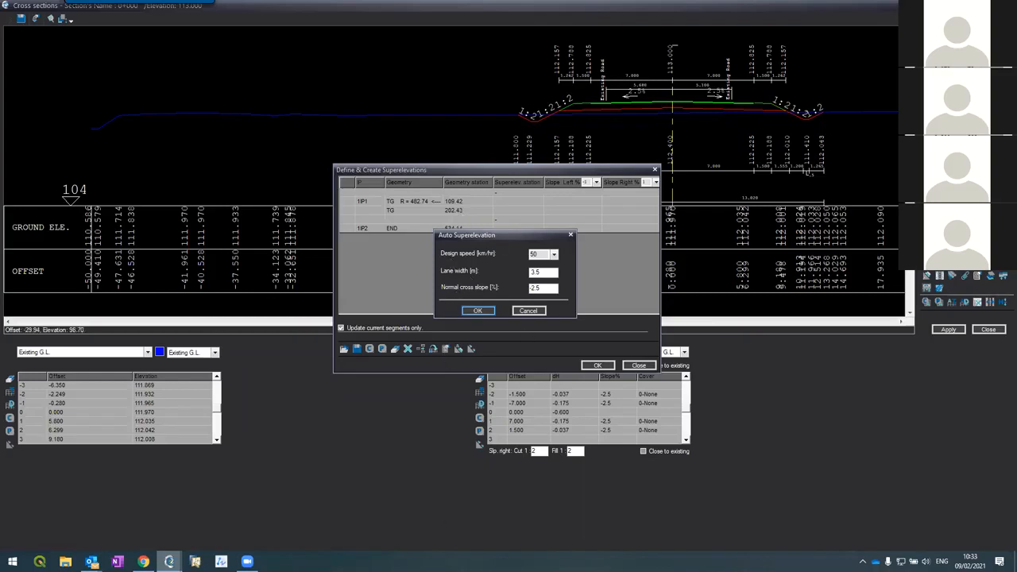
pyautogui.click(554, 254)
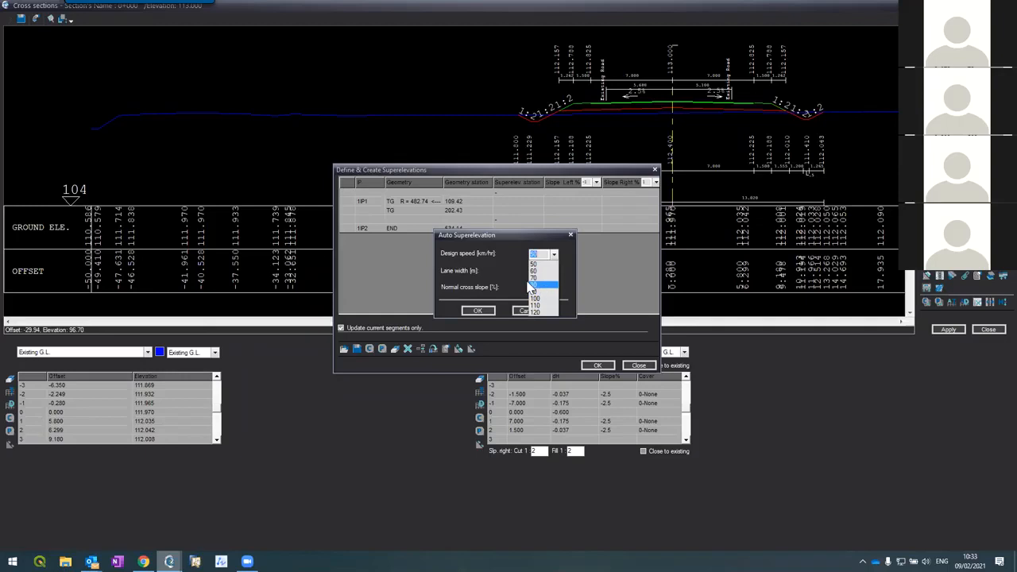
pyautogui.click(538, 284)
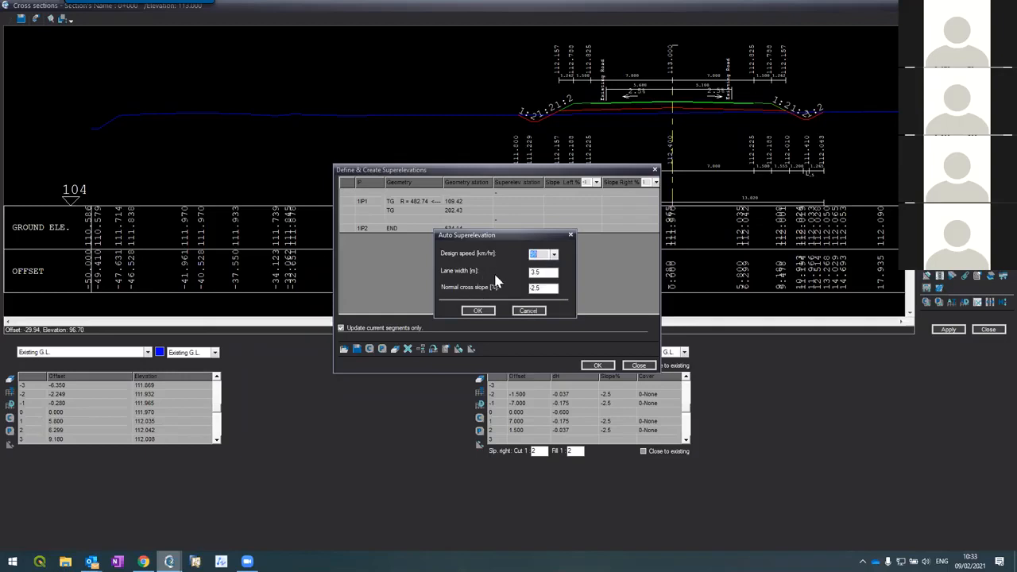
pyautogui.press('Tab')
pyautogui.press('Tab')
pyautogui.click(483, 310)
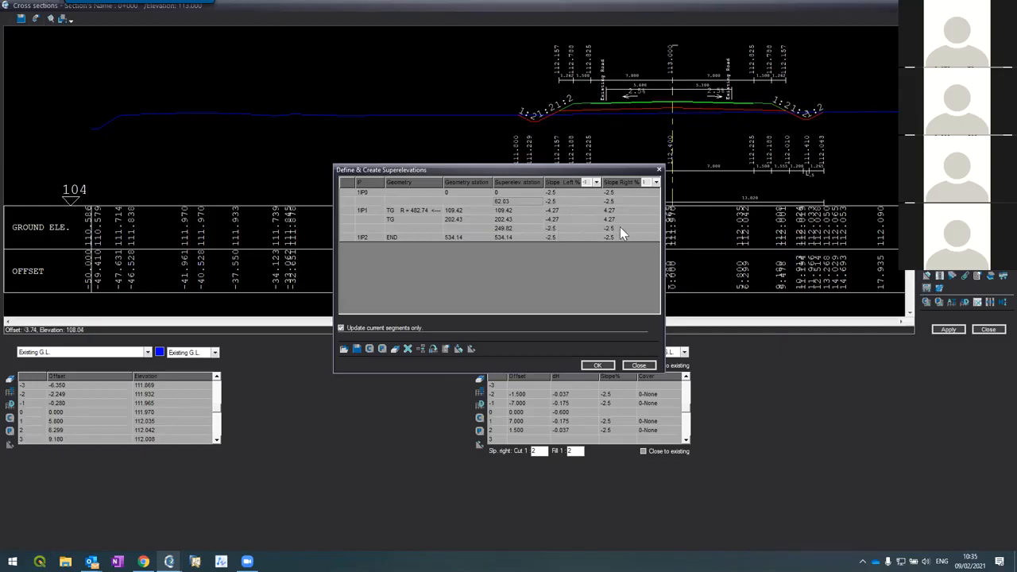
pyautogui.click(595, 365)
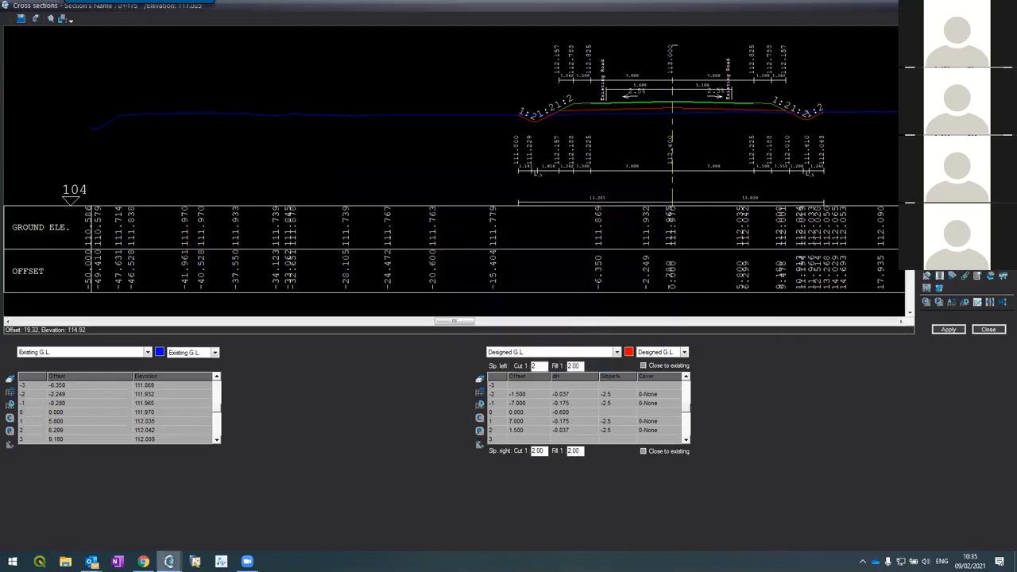
# Check the lane slopes in the cross sections at 0+175, 0+250 and 0+200
pyautogui.click(945, 110)
pyautogui.scroll(2, 646, 98)
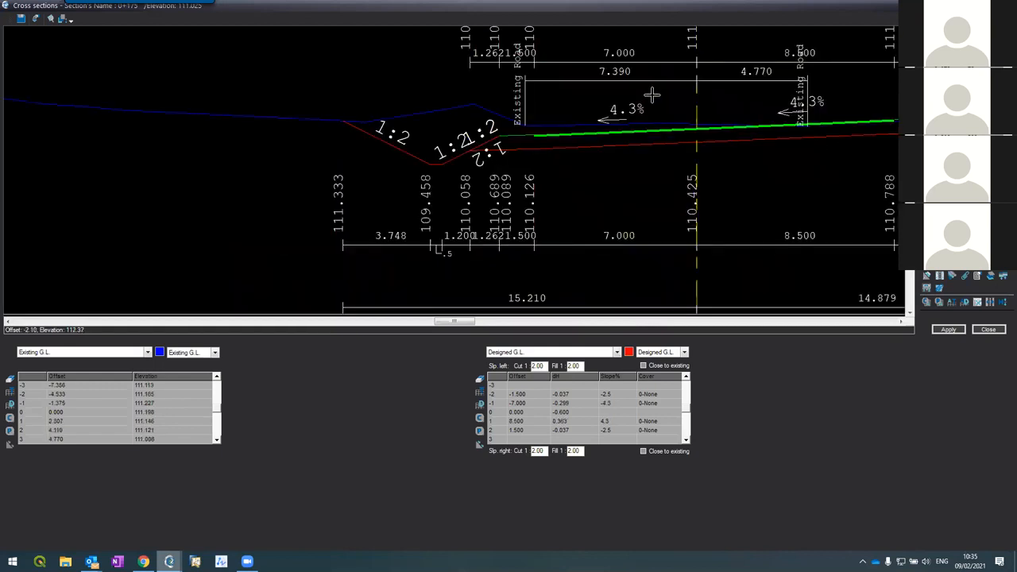
pyautogui.scroll(-1, 650, 94)
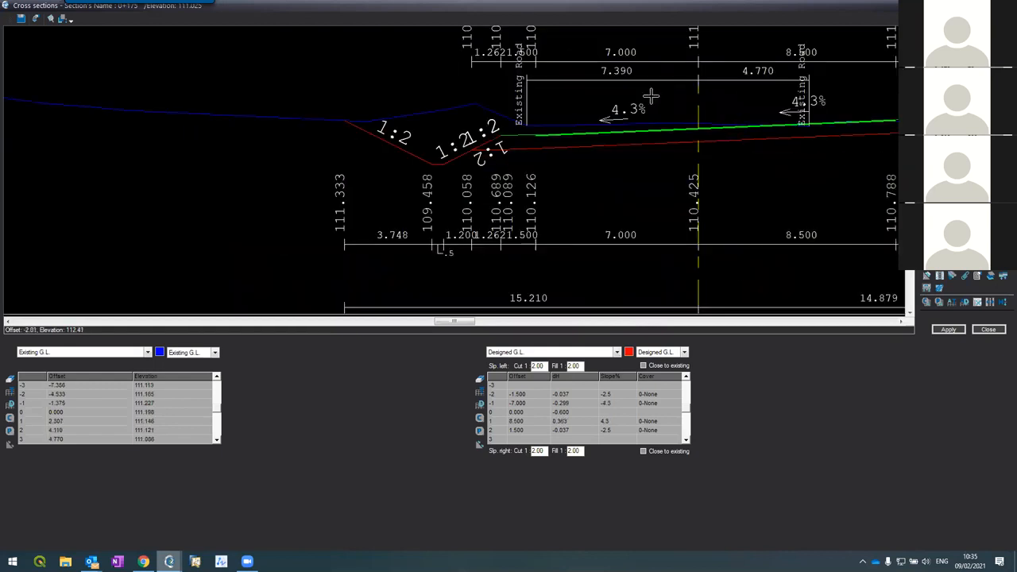
pyautogui.click(945, 126)
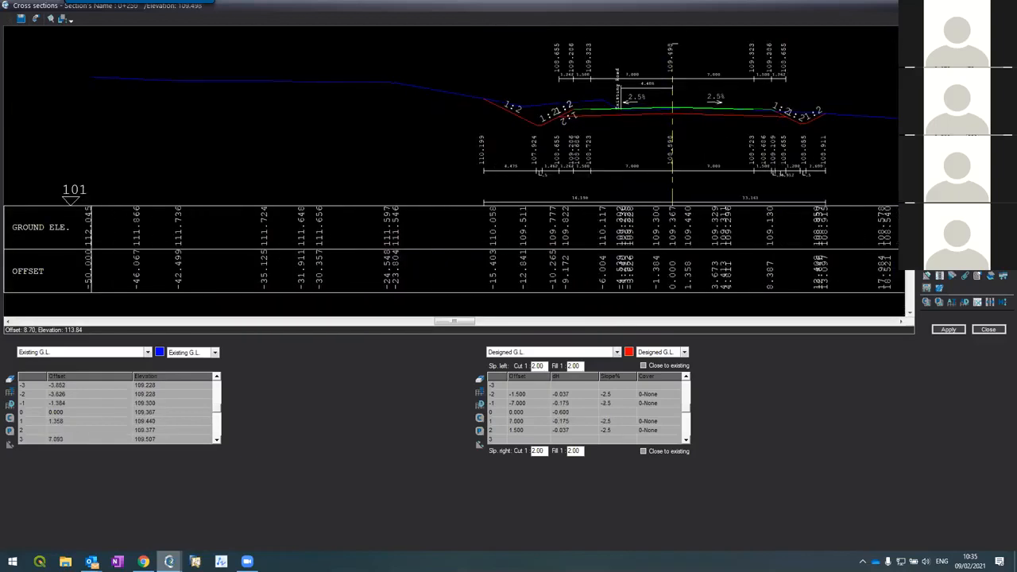
pyautogui.click(963, 135)
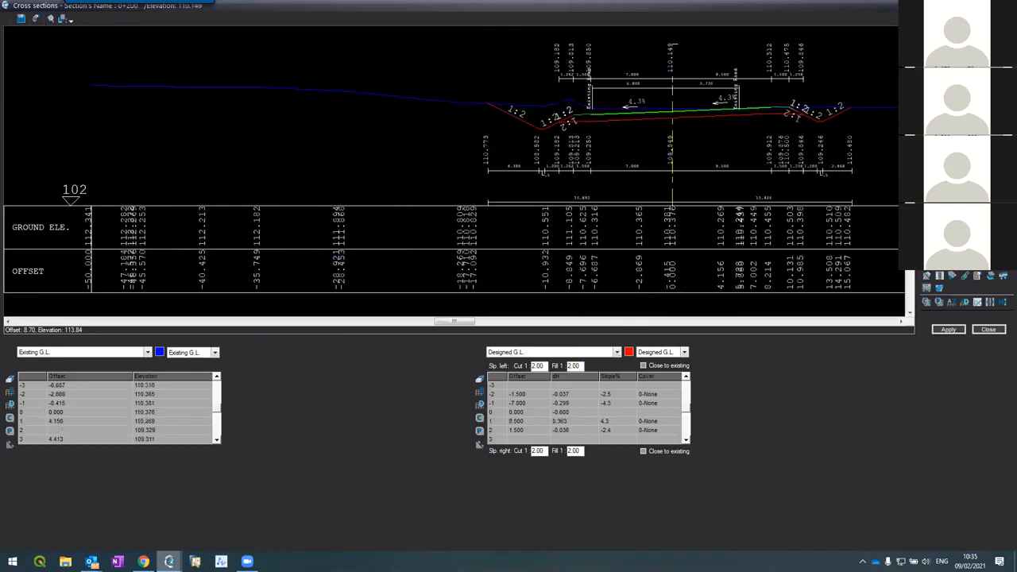
# Rebuild the road's plan drawing from the cross sections and examine the curve area around 0+109 and its curve label
pyautogui.click(978, 275)
pyautogui.click(488, 278)
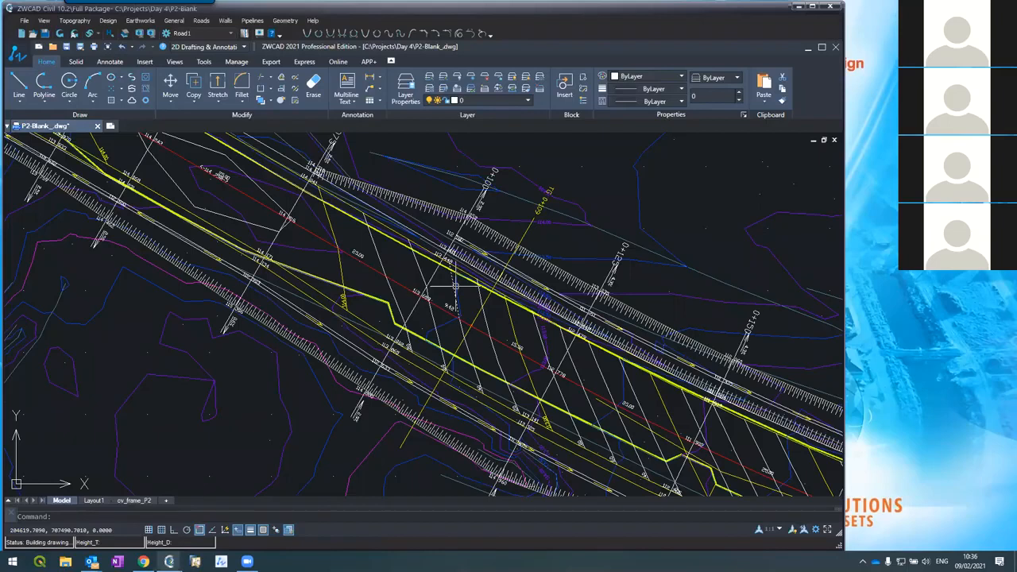
pyautogui.scroll(-3, 455, 286)
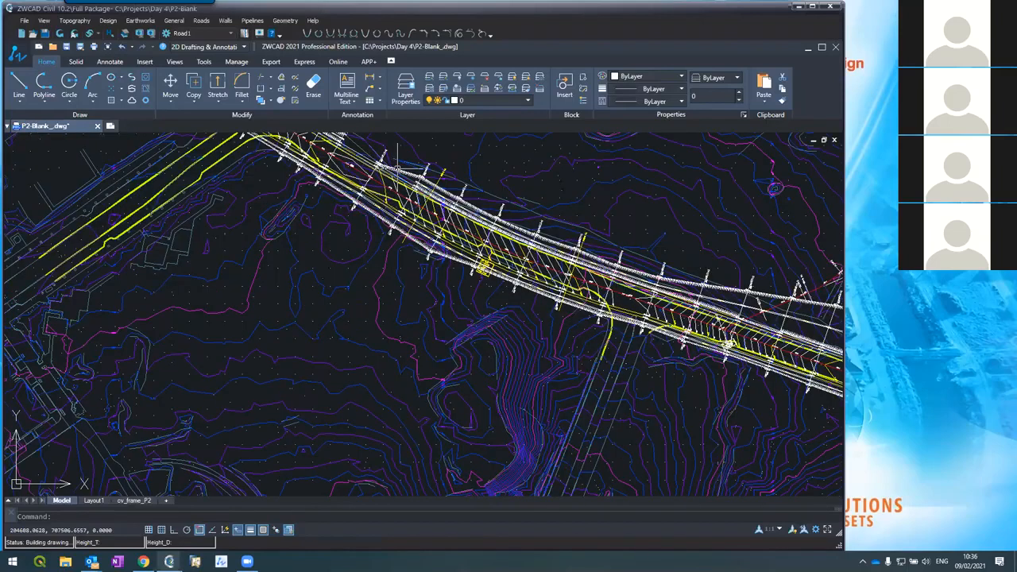
pyautogui.scroll(5, 397, 162)
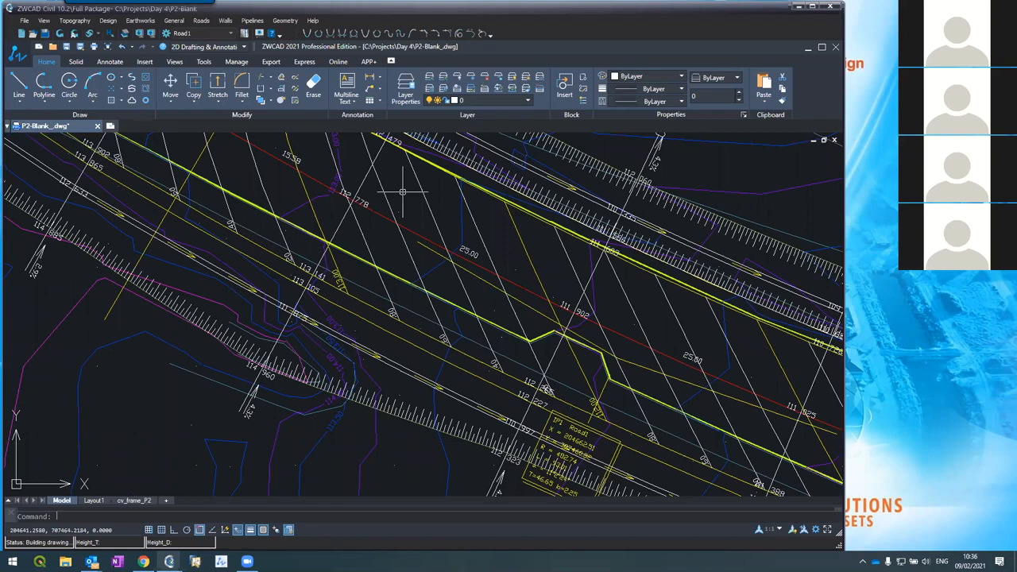
pyautogui.scroll(-3, 403, 192)
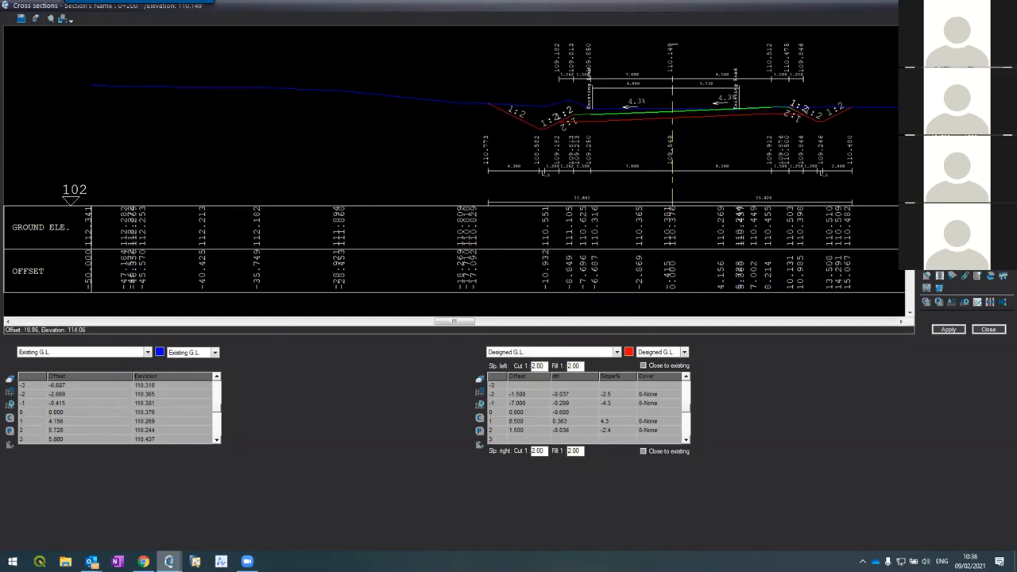
# Review the lane slopes through successive cross sections from 0+200 to 0+275, and at 0+125 and 0+100
pyautogui.press('Down')
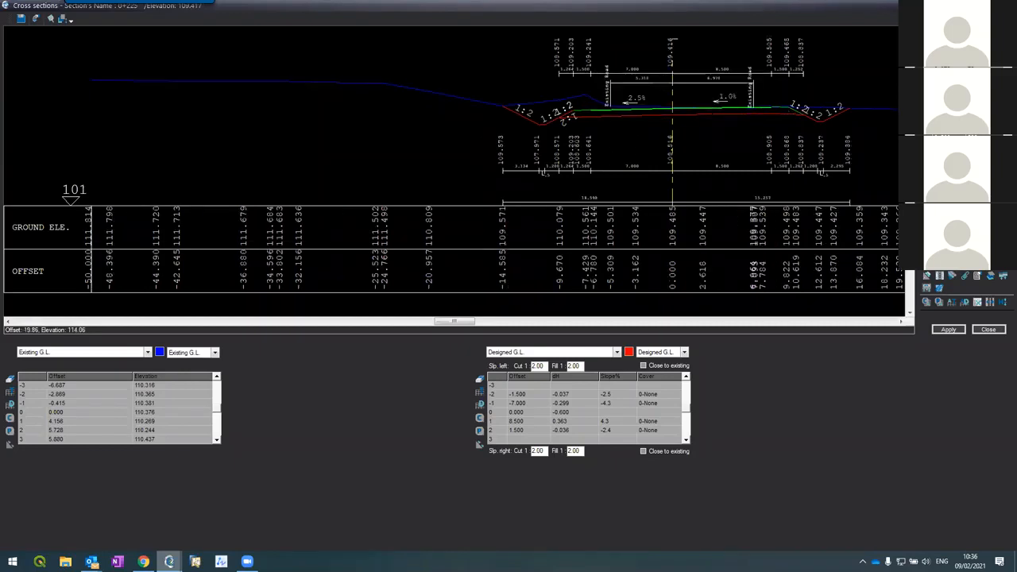
pyautogui.press('Down')
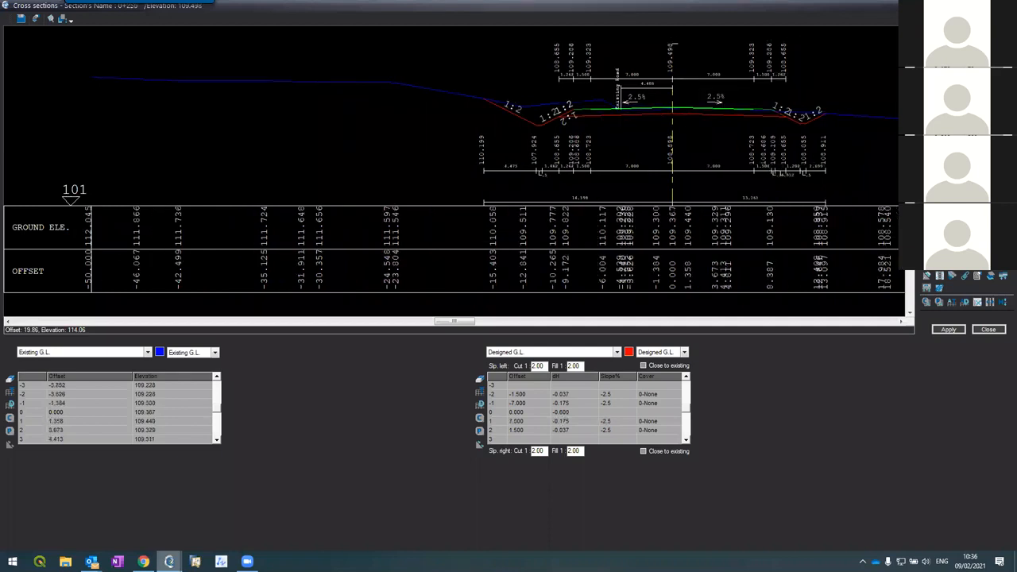
pyautogui.press('Down')
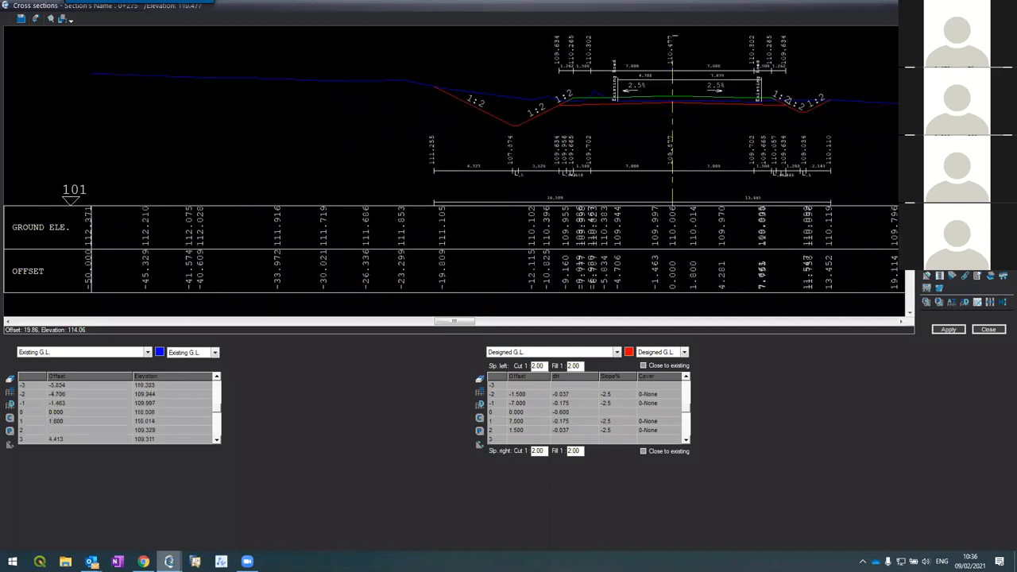
pyautogui.press('Down')
pyautogui.press('Down')
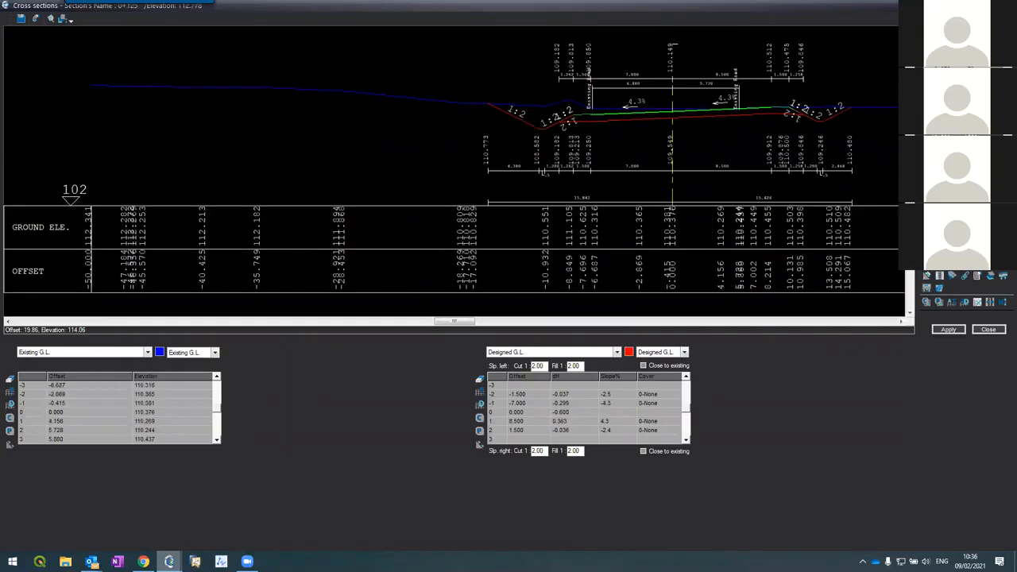
pyautogui.press('Down')
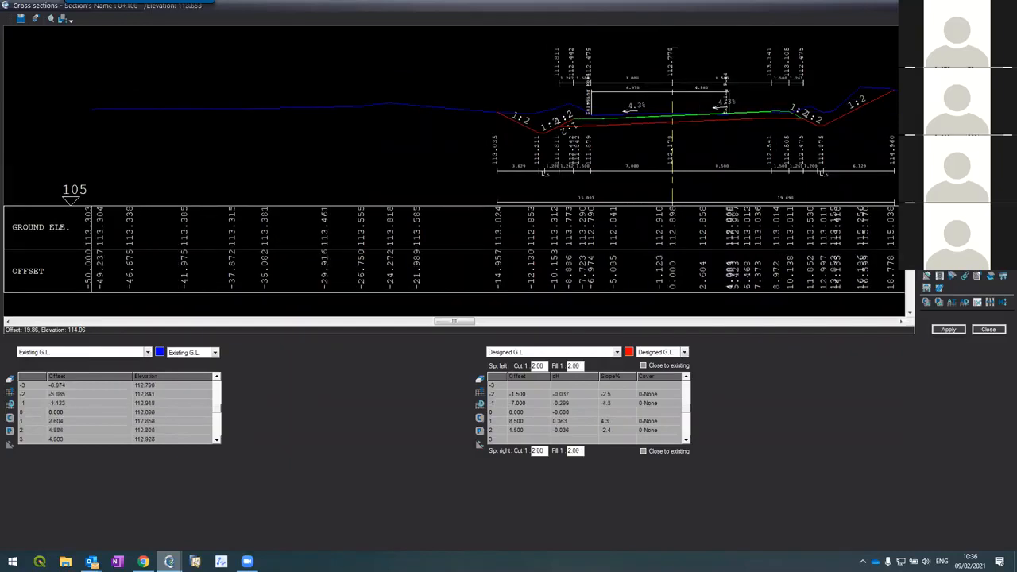
pyautogui.press('Down')
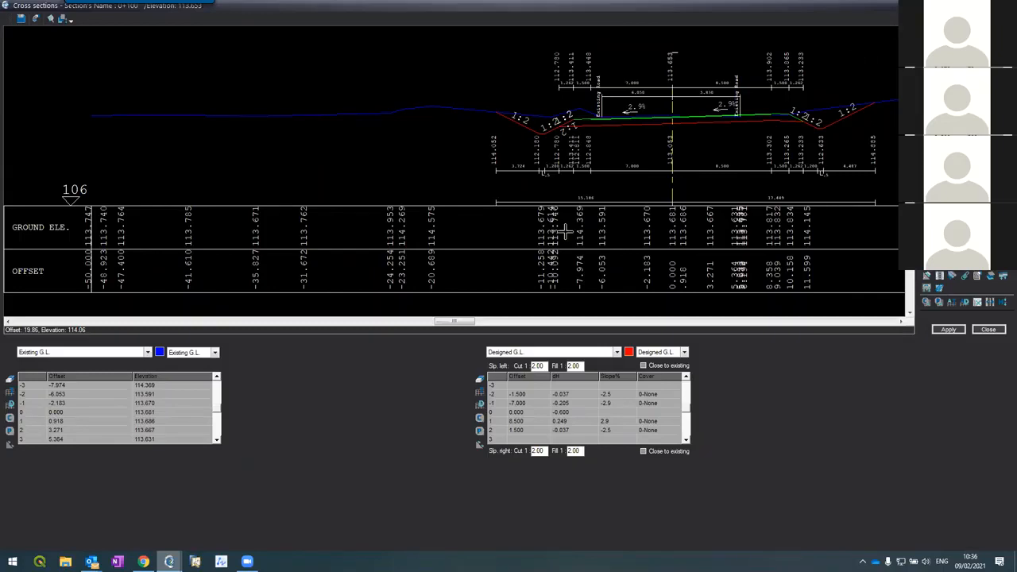
# Examine the full layout of section 0+100, including its dimensions, slopes and ground elevation and offset table
pyautogui.moveTo(91, 561)
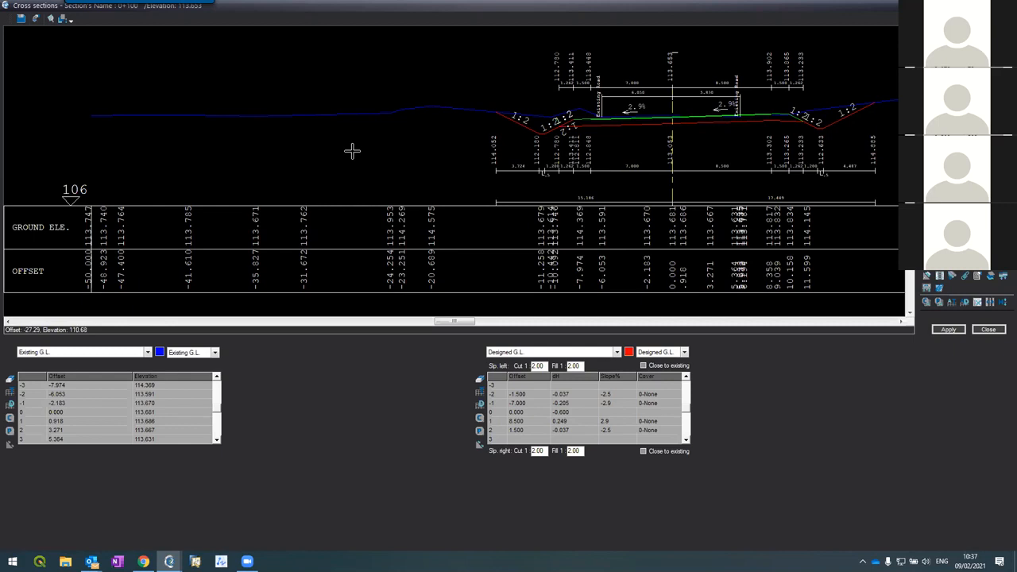
pyautogui.scroll(3, 352, 151)
pyautogui.scroll(-3, 350, 146)
pyautogui.scroll(-2, 347, 140)
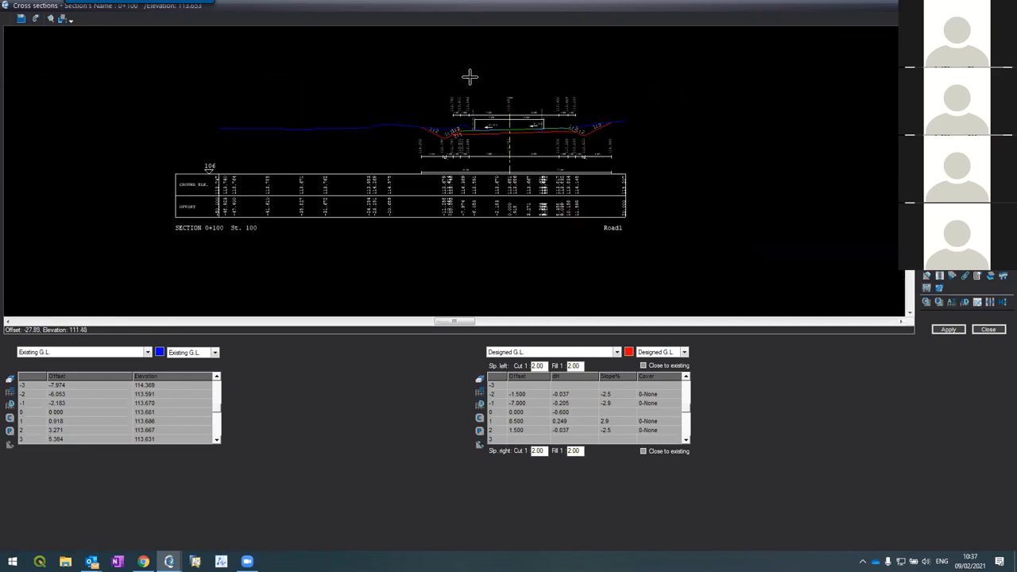
pyautogui.scroll(3, 510, 93)
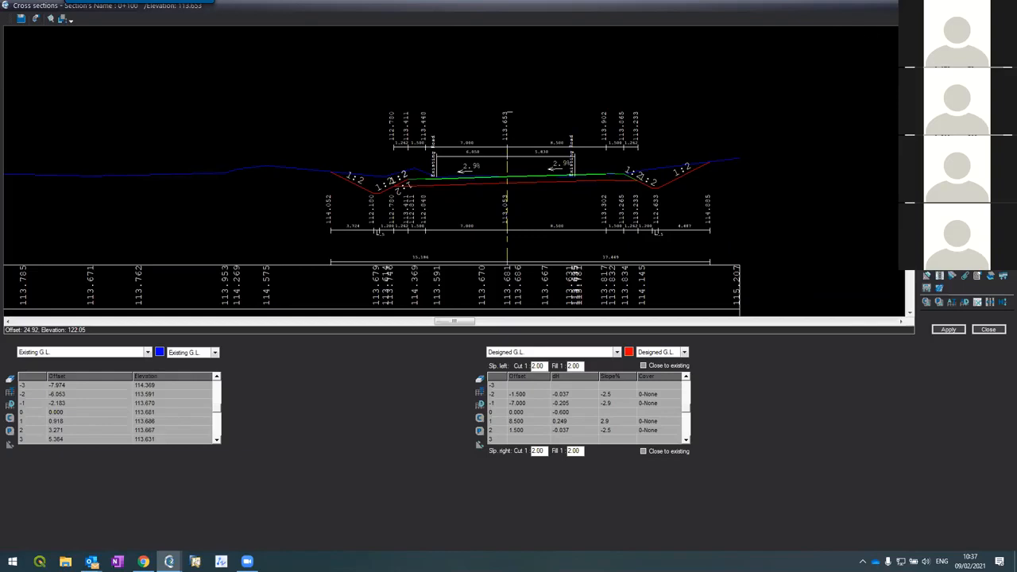
pyautogui.scroll(-2, 202, 173)
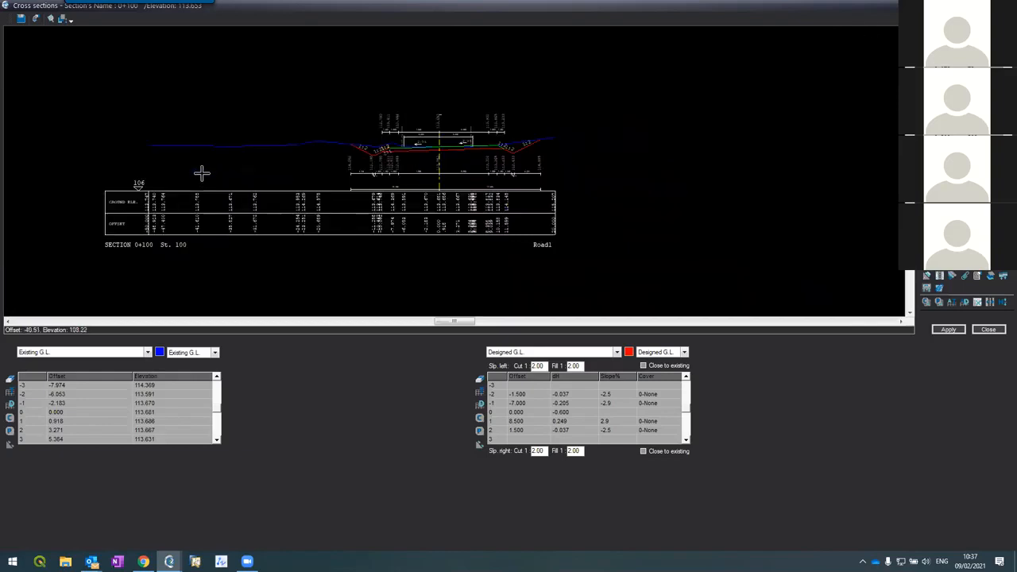
pyautogui.scroll(2, 201, 173)
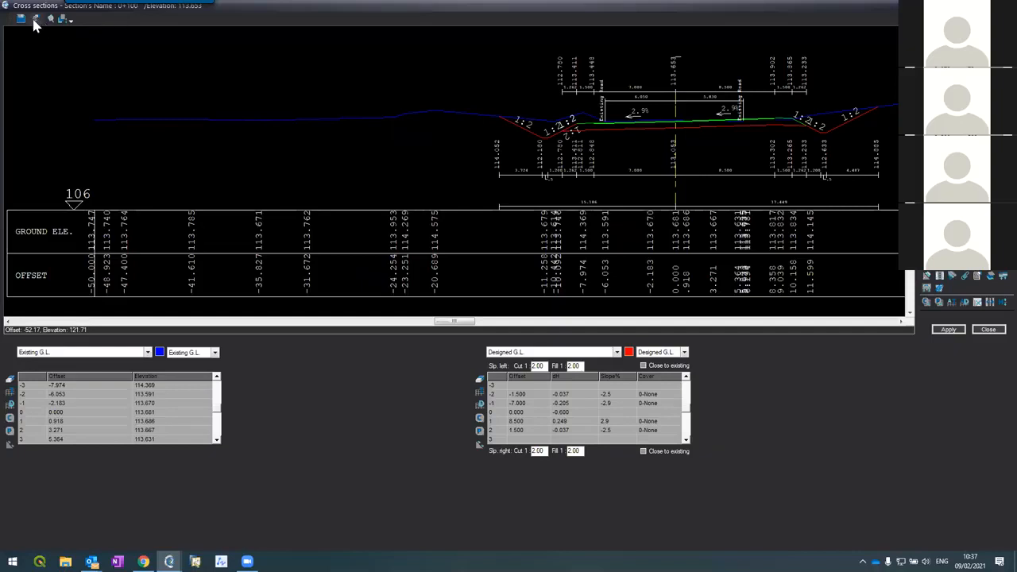
# Start the cross-section frames division with height and length scales of 1:150 and paper size A0 (119x84cm)
pyautogui.click(35, 23)
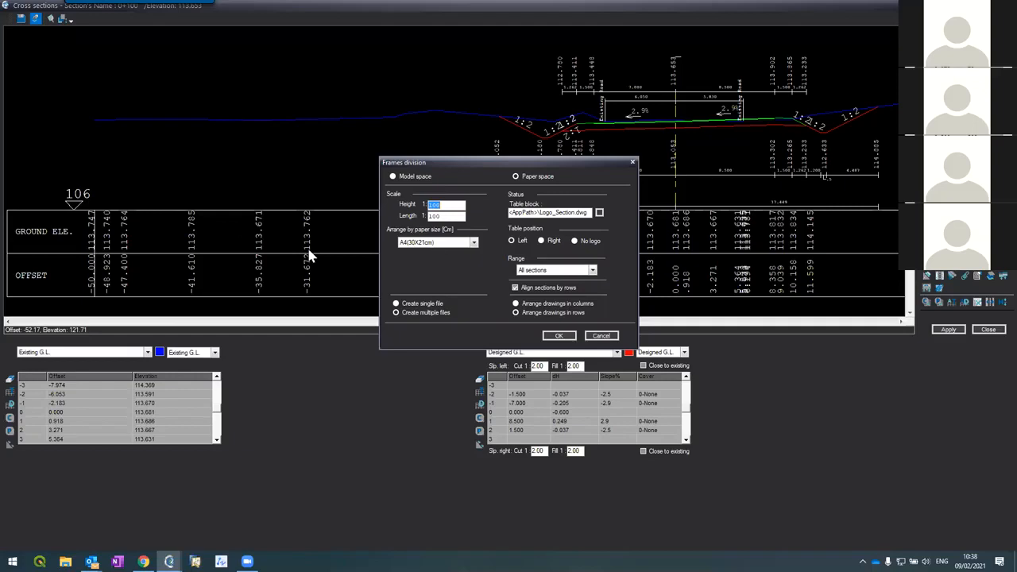
pyautogui.write('150')
pyautogui.press('Tab')
pyautogui.write('150')
pyautogui.click(436, 244)
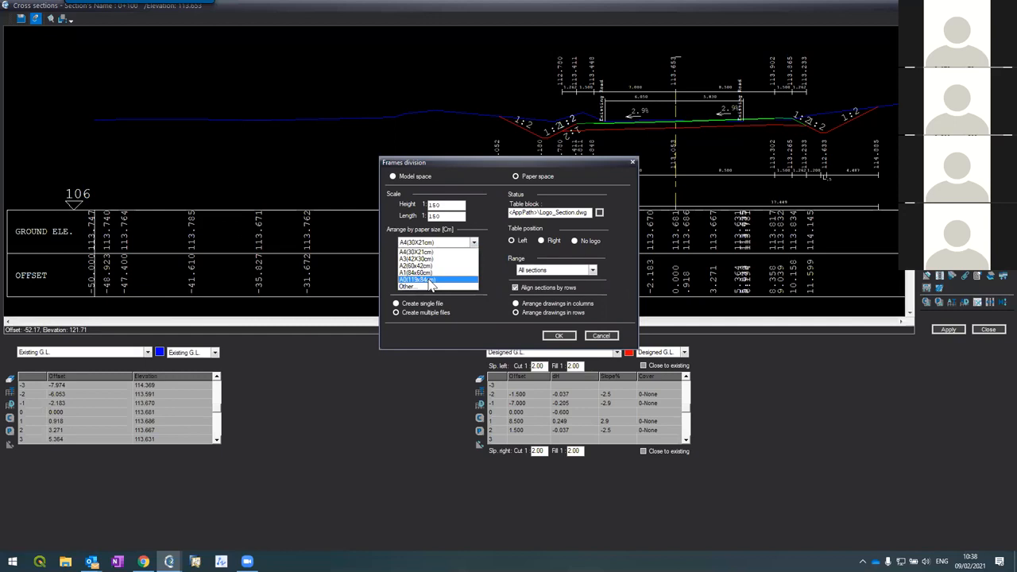
pyautogui.click(418, 279)
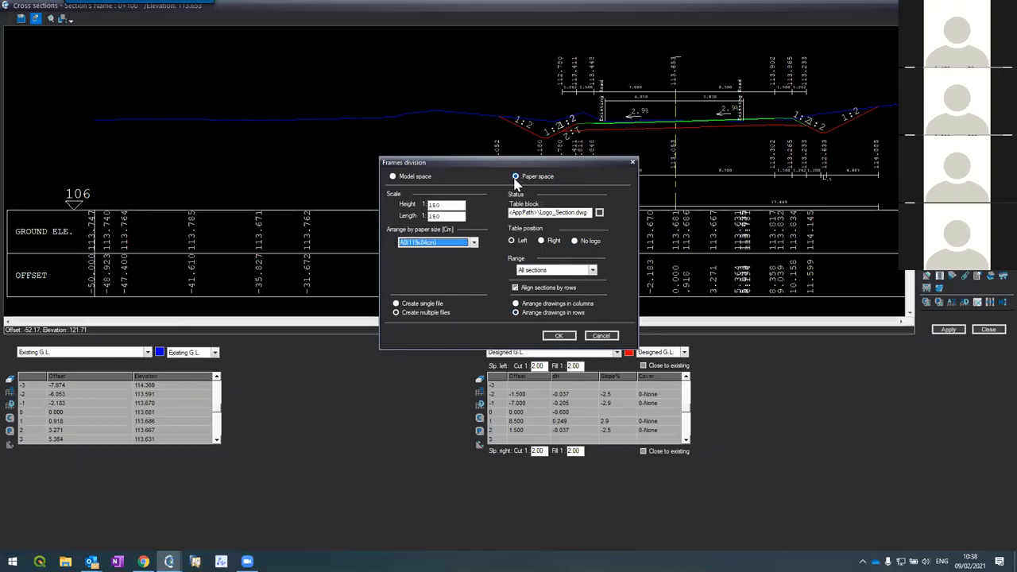
# Generate the frames in paper space for all sections and view the resulting section sheets as a whole
pyautogui.click(402, 178)
pyautogui.click(534, 178)
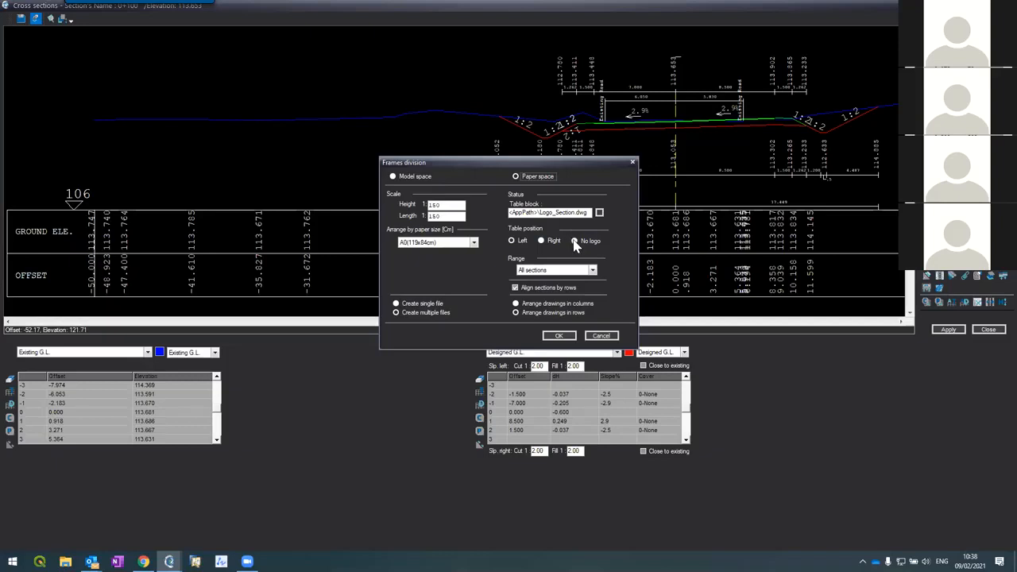
pyautogui.click(535, 272)
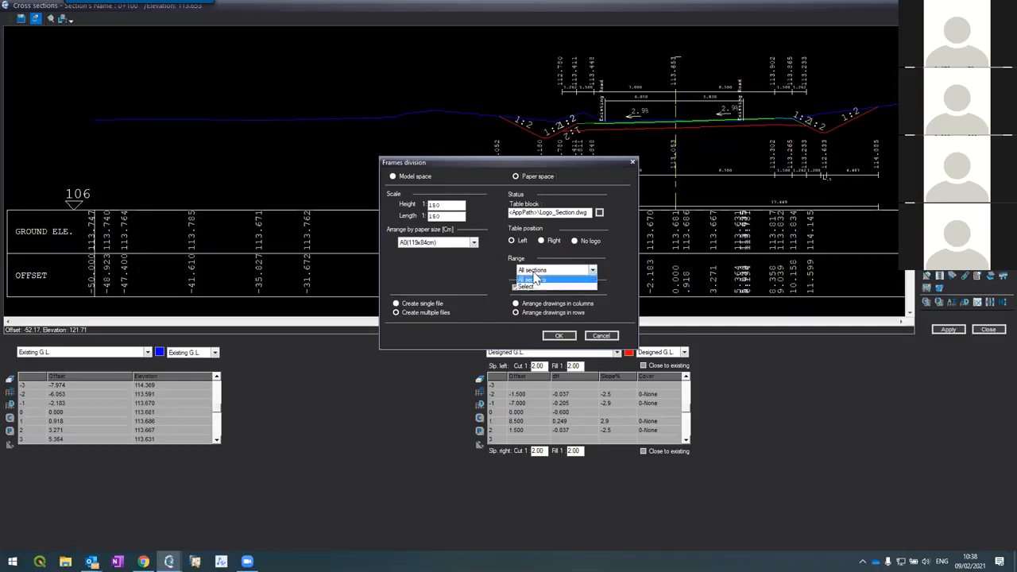
pyautogui.click(536, 280)
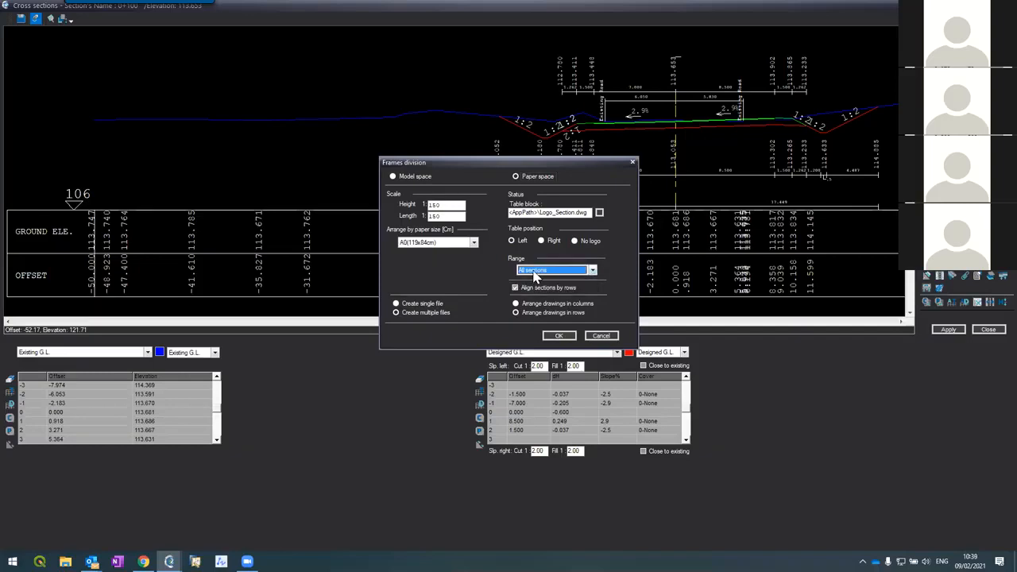
pyautogui.click(554, 336)
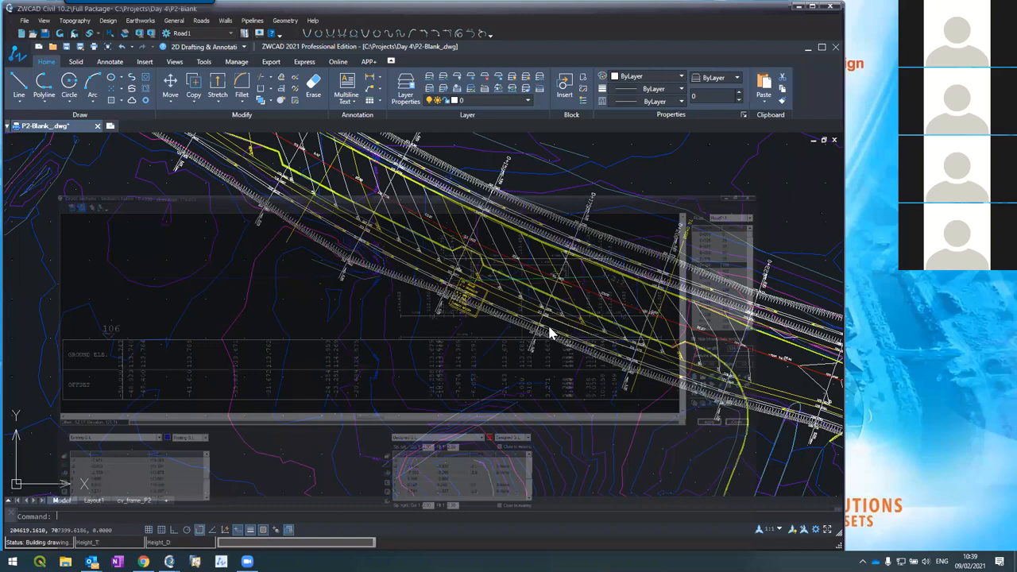
pyautogui.click(502, 306)
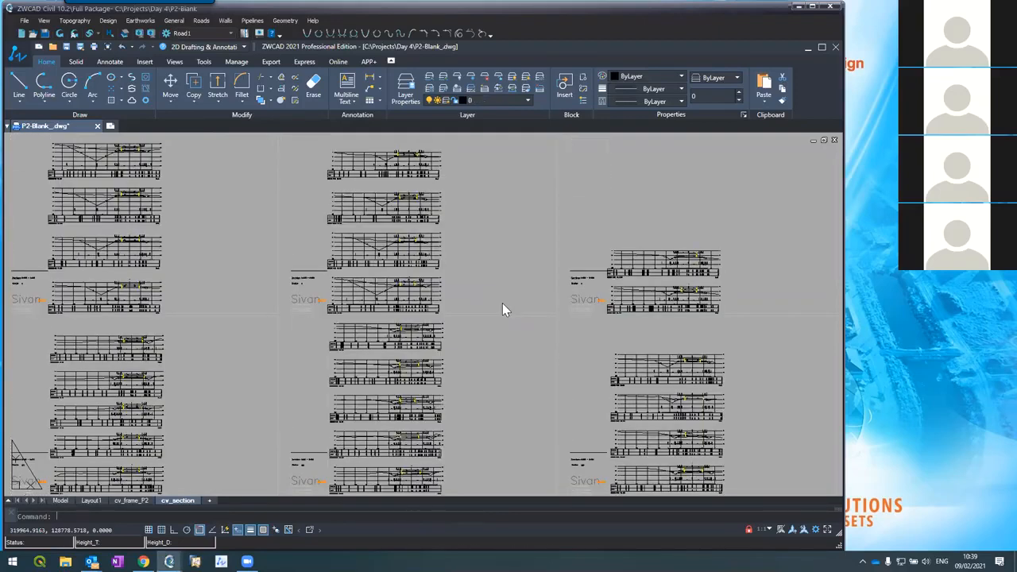
pyautogui.scroll(-3, 220, 260)
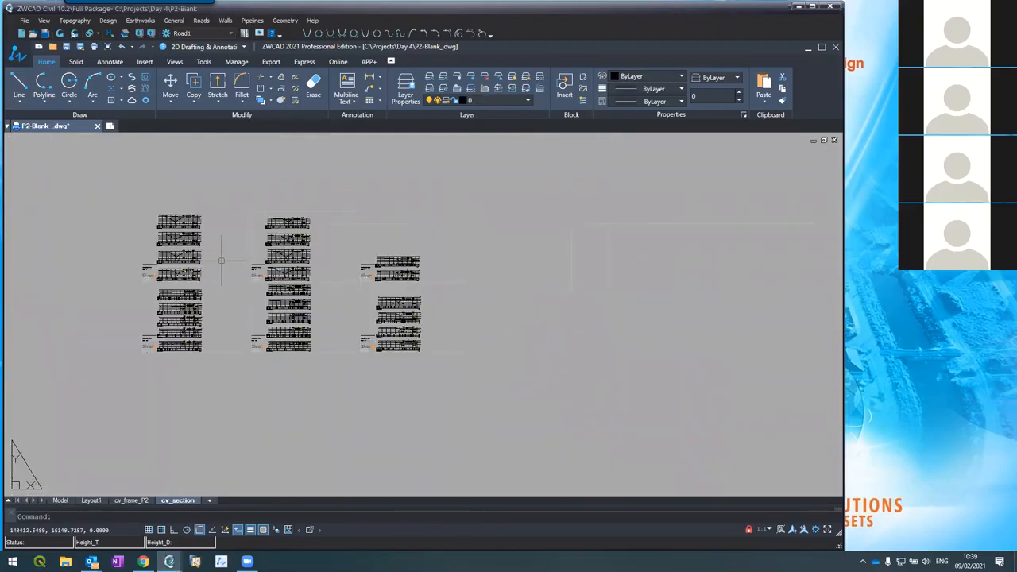
# Inspect the cross sections placed on the generated sheets, down to the detail of section 0+025
pyautogui.scroll(3, 220, 363)
pyautogui.scroll(5, 70, 282)
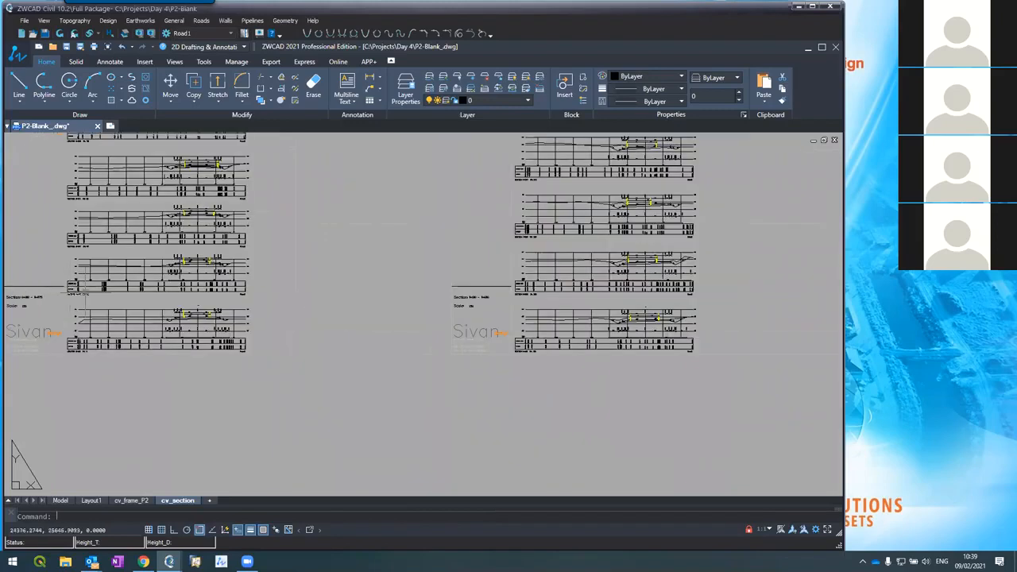
pyautogui.scroll(-2, 215, 326)
pyautogui.scroll(5, 232, 325)
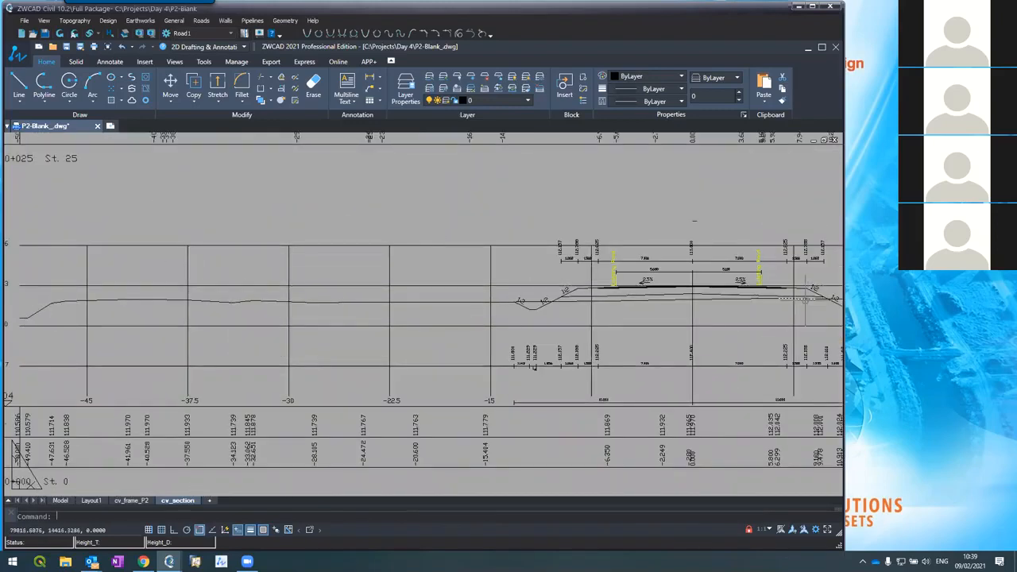
pyautogui.scroll(-8, 786, 302)
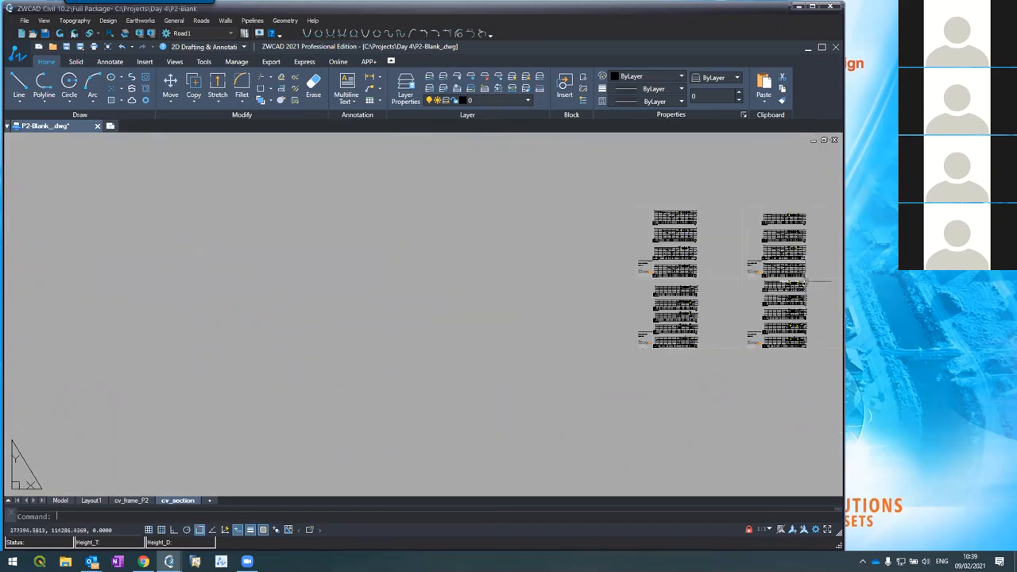
# Check the section range and scale written in the title blocks of several sheets, including the 0+100 - 0+200 sheet
pyautogui.scroll(6, 802, 278)
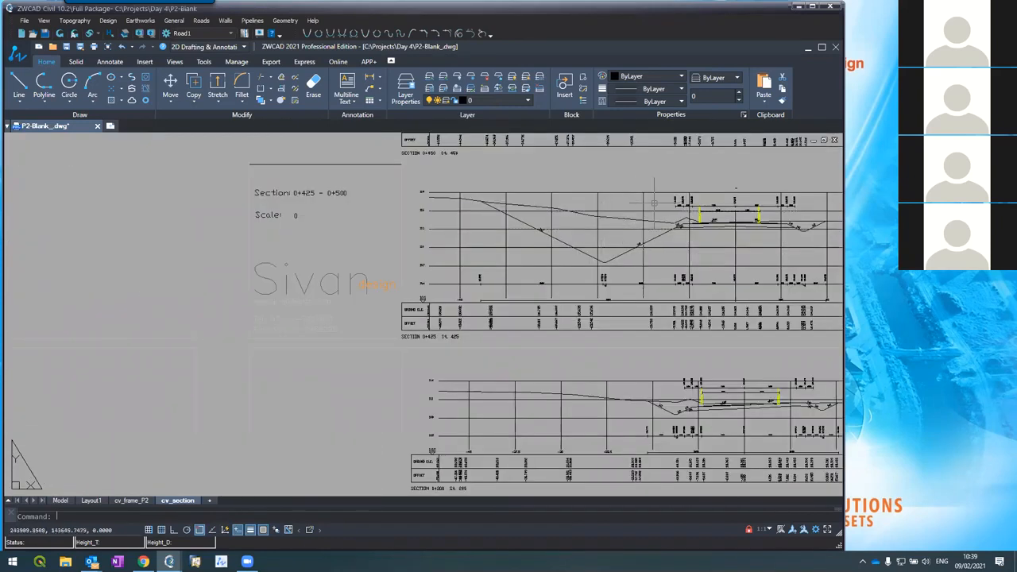
pyautogui.scroll(2, 653, 205)
pyautogui.scroll(1, 545, 265)
pyautogui.scroll(-3, 557, 257)
pyautogui.scroll(-5, 558, 258)
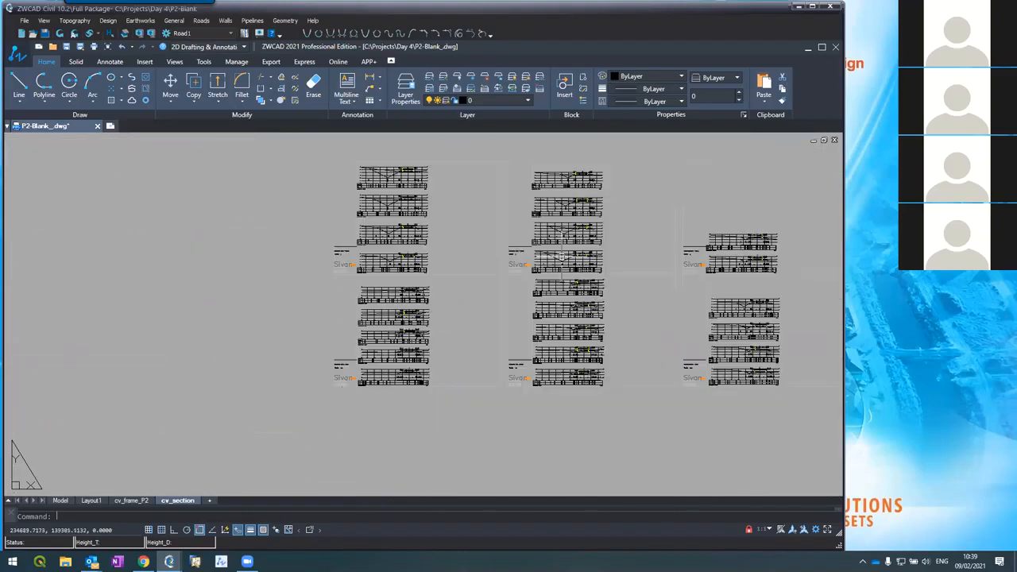
pyautogui.scroll(6, 381, 363)
pyautogui.scroll(-5, 381, 363)
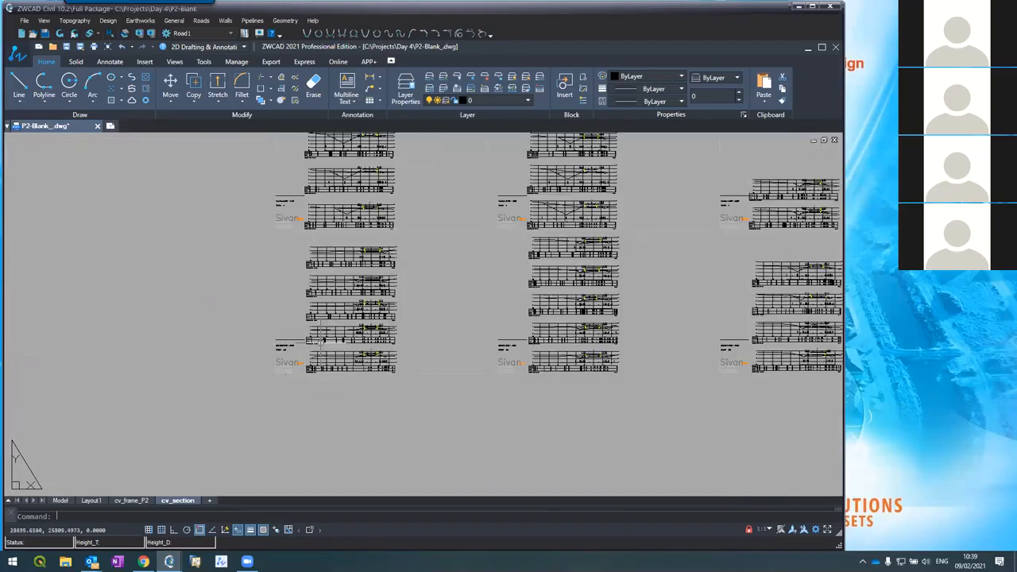
pyautogui.scroll(4, 556, 386)
pyautogui.scroll(4, 391, 234)
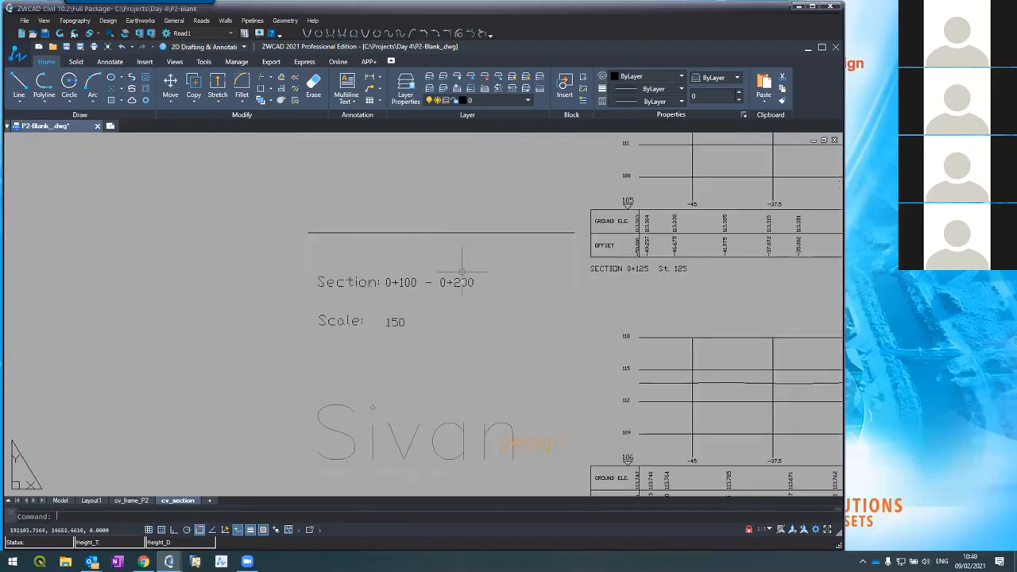
pyautogui.scroll(-4, 386, 325)
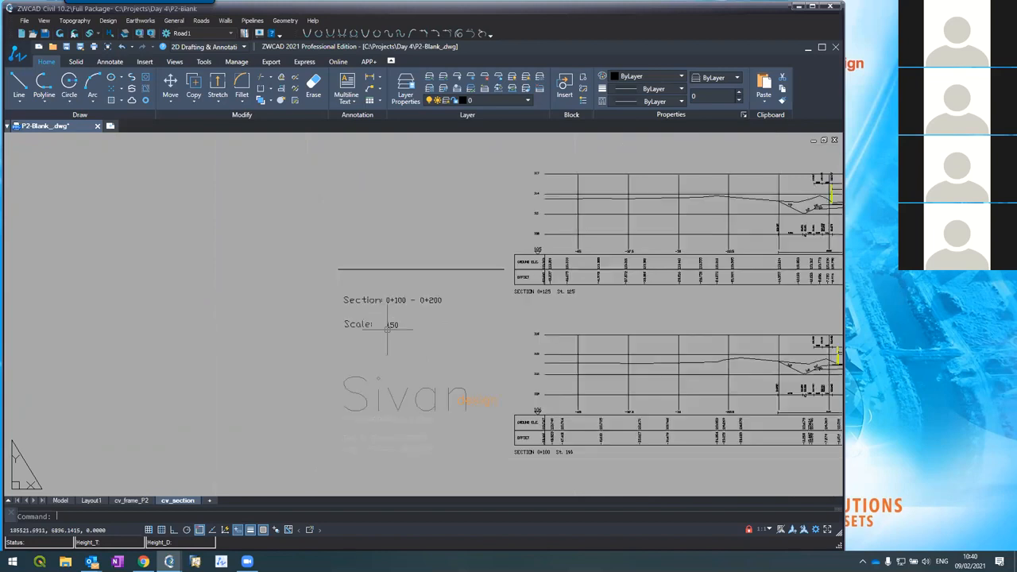
pyautogui.scroll(-2, 389, 326)
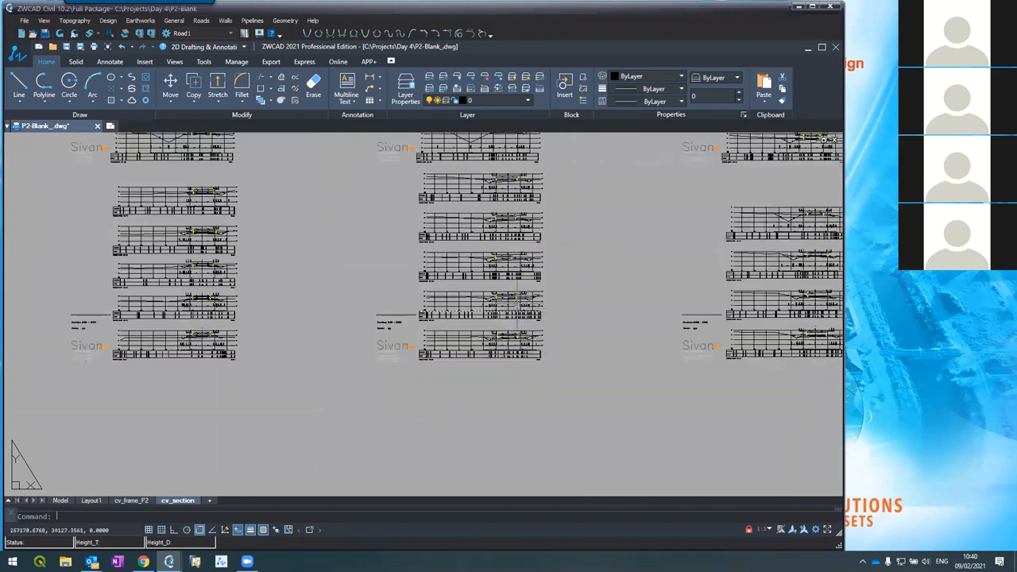
# Change the colour of the design layer to red, identifying the layer from the designed ground line in section 0+125
pyautogui.scroll(6, 509, 292)
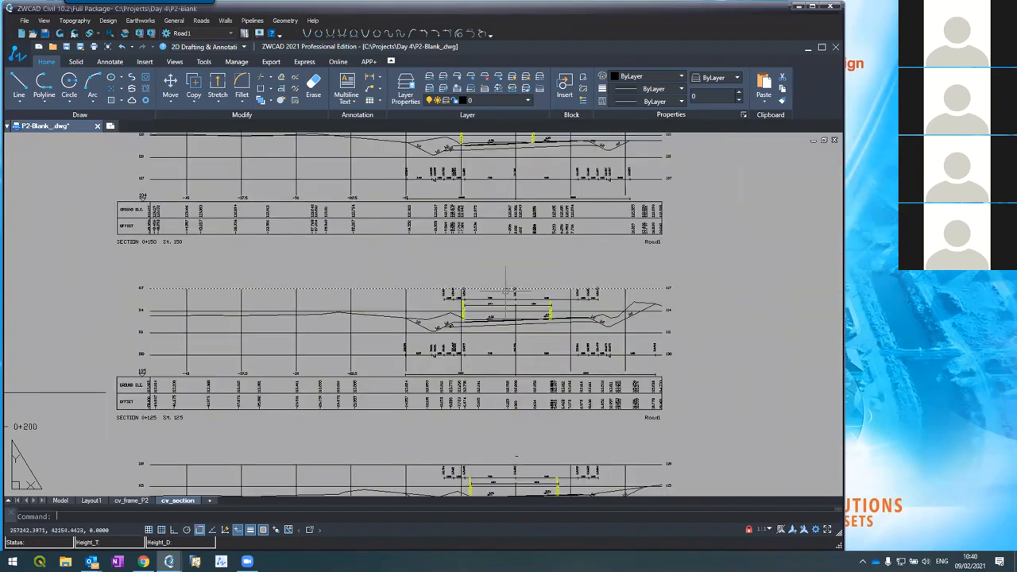
pyautogui.click(490, 326)
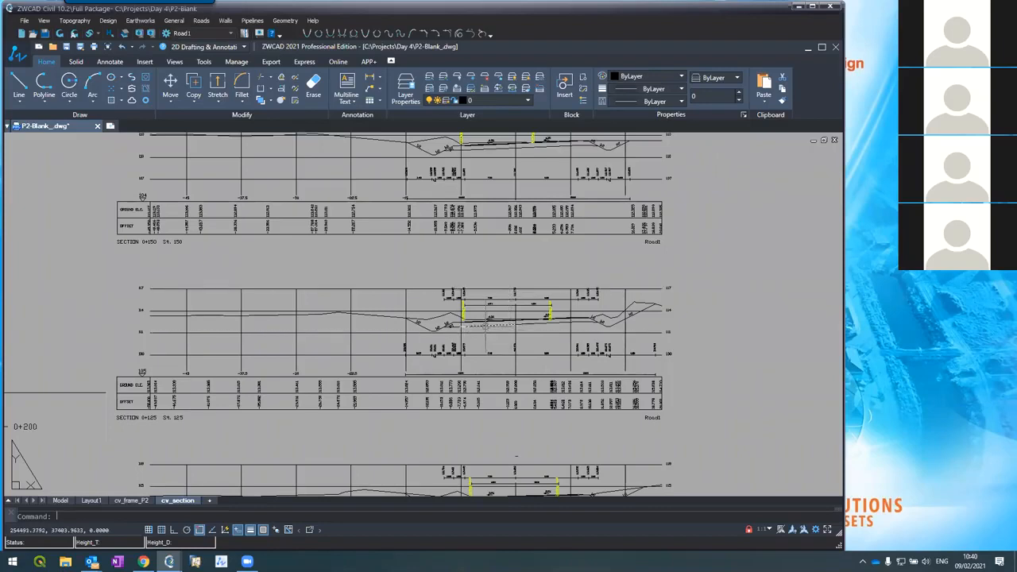
pyautogui.click(466, 102)
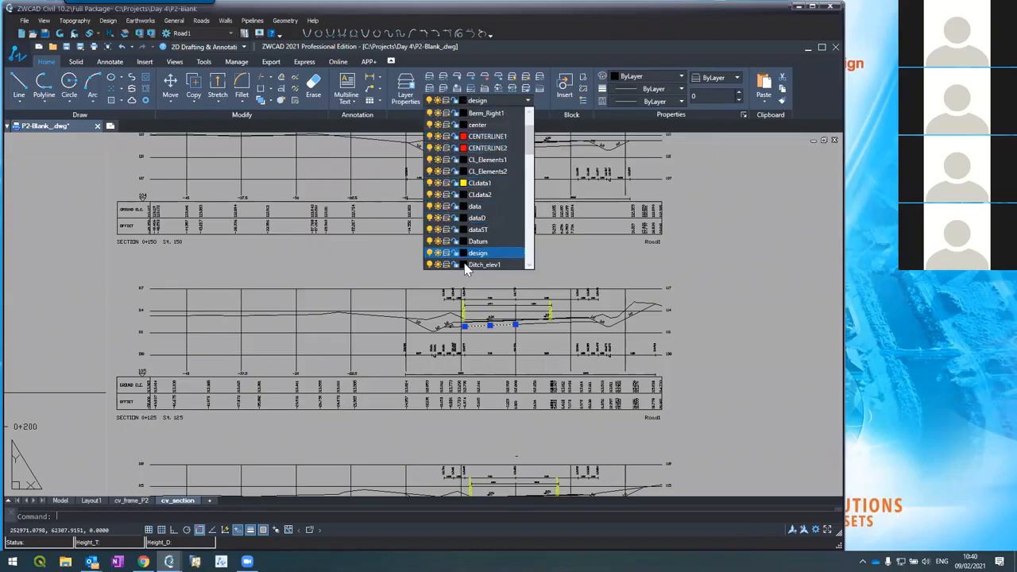
pyautogui.scroll(-1, 470, 238)
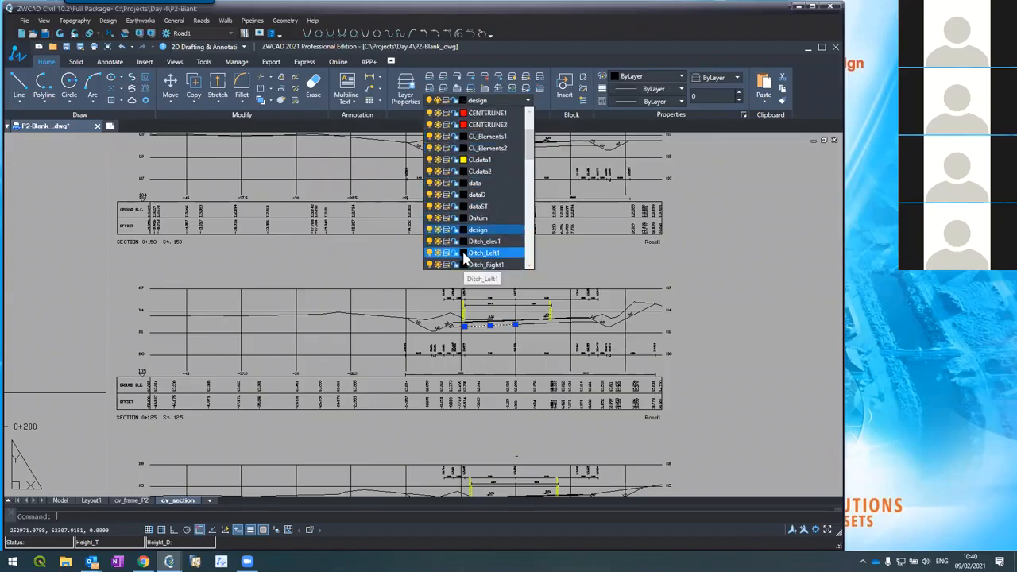
pyautogui.click(462, 230)
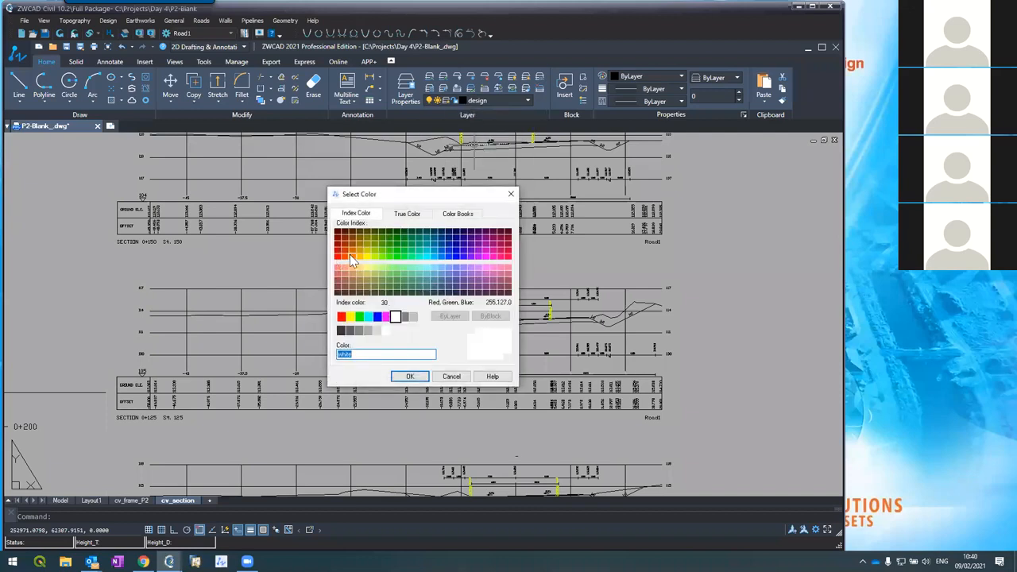
pyautogui.click(339, 255)
pyautogui.click(409, 376)
pyautogui.press('Escape')
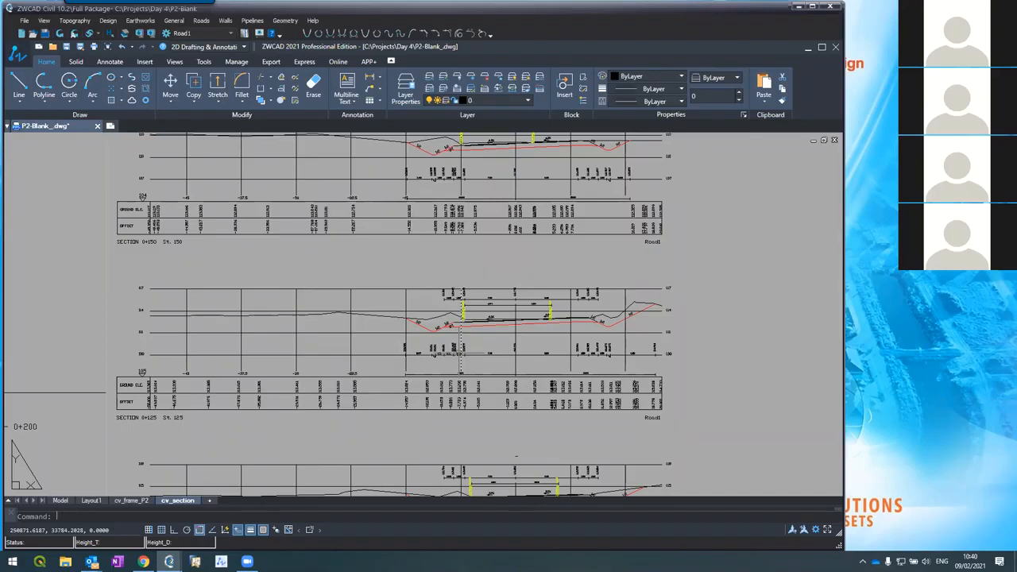
# Find the Structure layer in the drawing's layer list and make it the current layer
pyautogui.scroll(2, 527, 305)
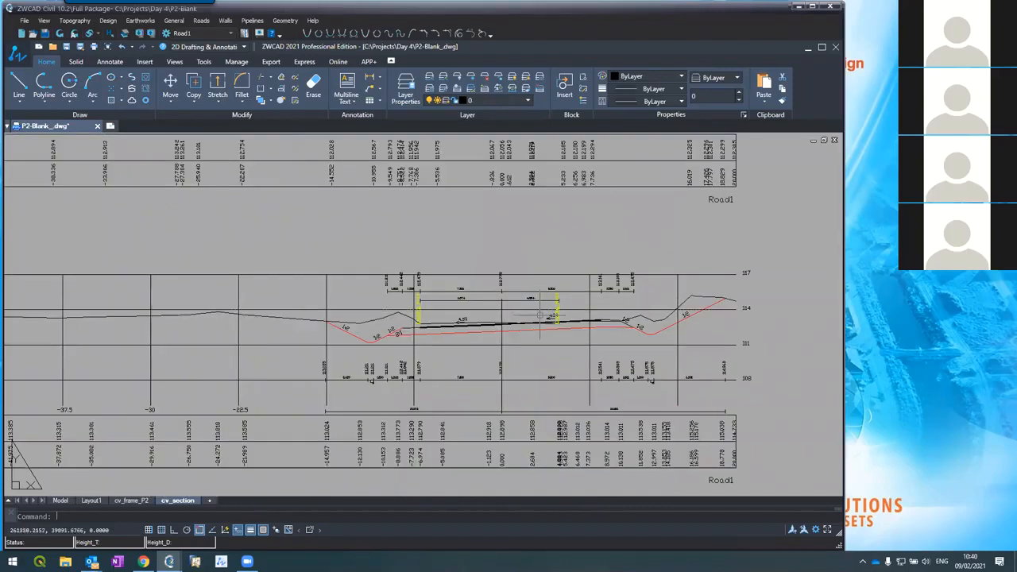
pyautogui.scroll(2, 537, 322)
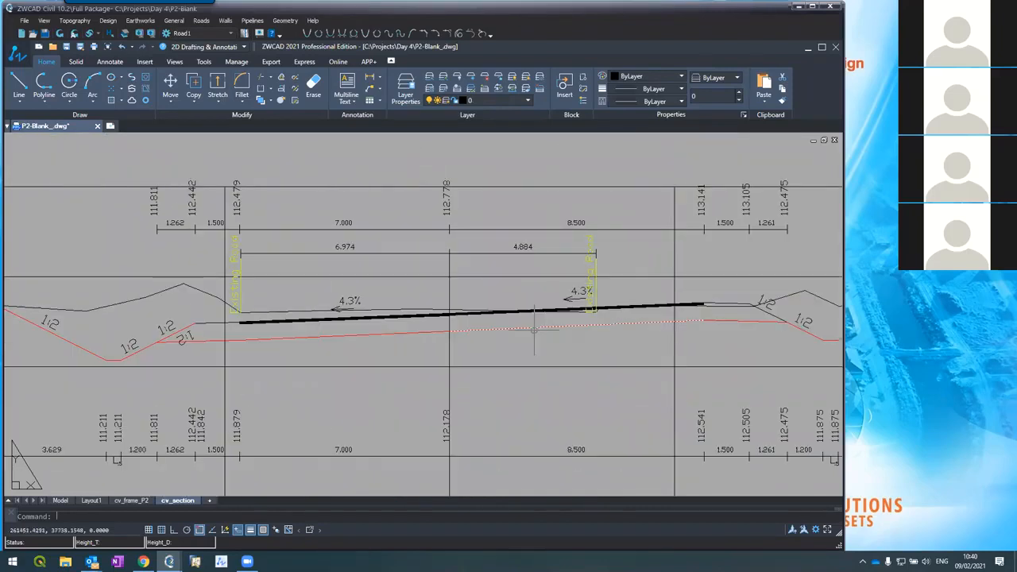
pyautogui.click(461, 101)
pyautogui.scroll(-5, 493, 201)
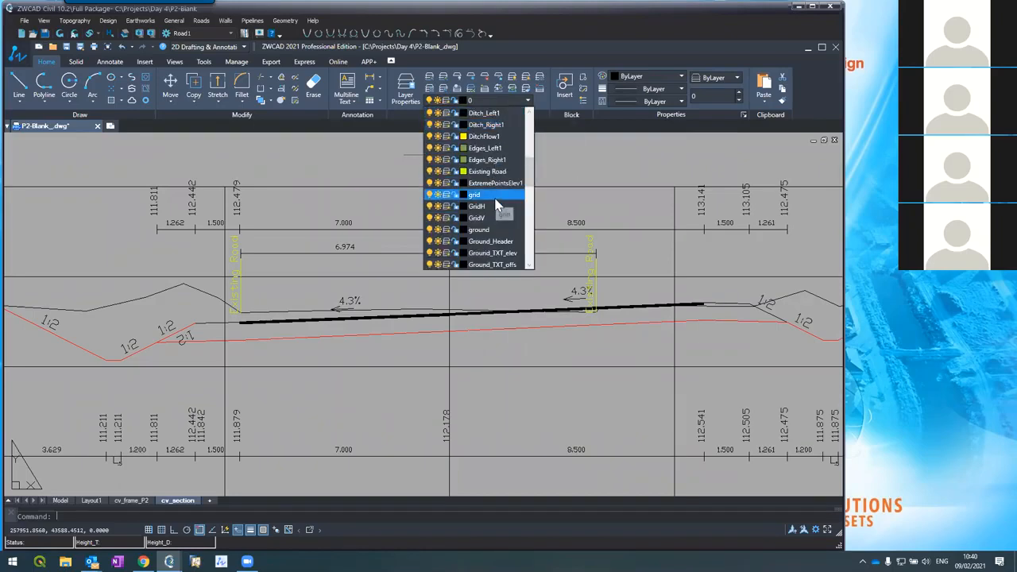
pyautogui.scroll(2, 495, 205)
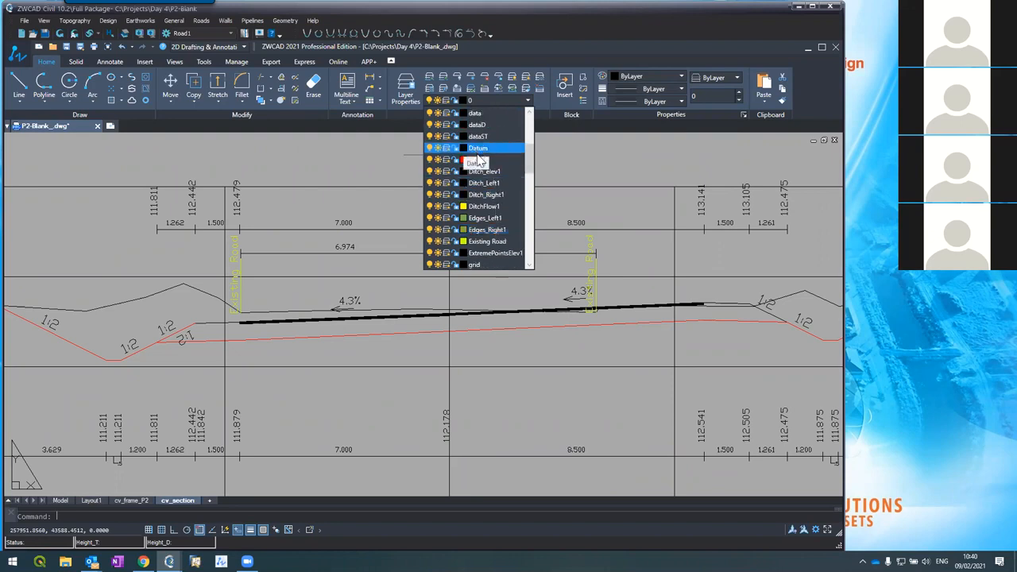
pyautogui.scroll(-2, 479, 163)
pyautogui.scroll(-8, 479, 163)
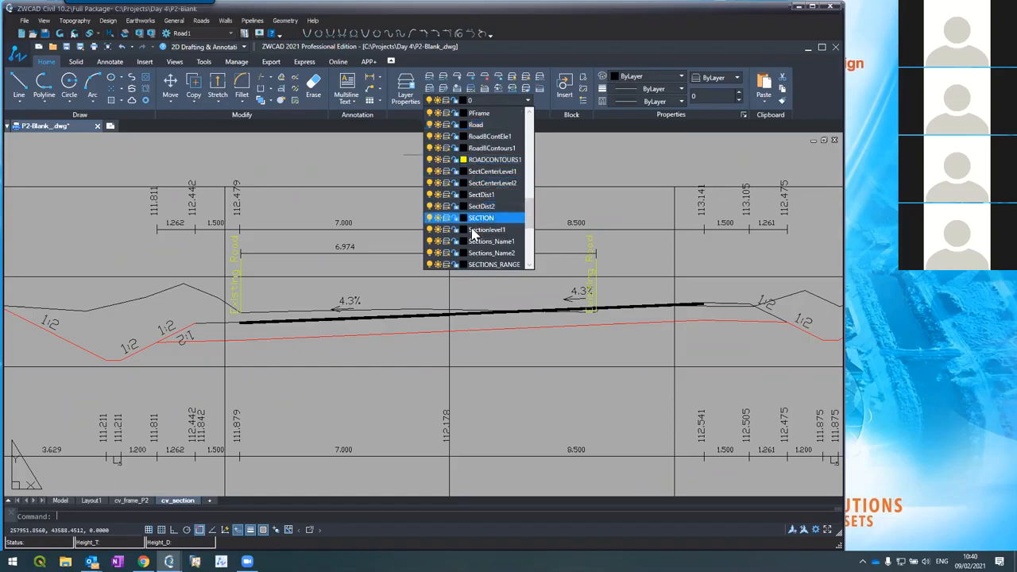
pyautogui.scroll(-1, 478, 214)
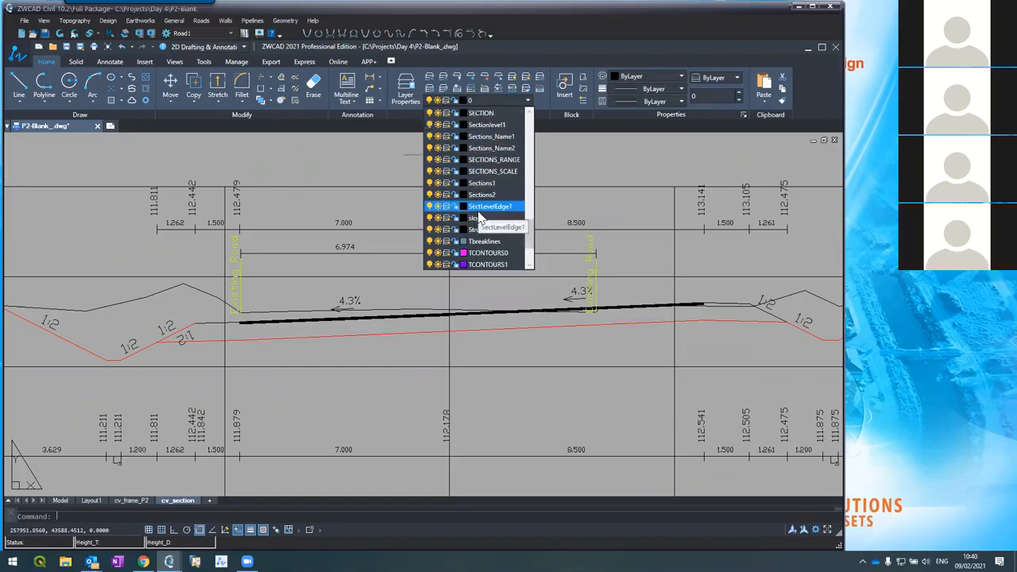
pyautogui.scroll(-2, 478, 223)
pyautogui.click(480, 230)
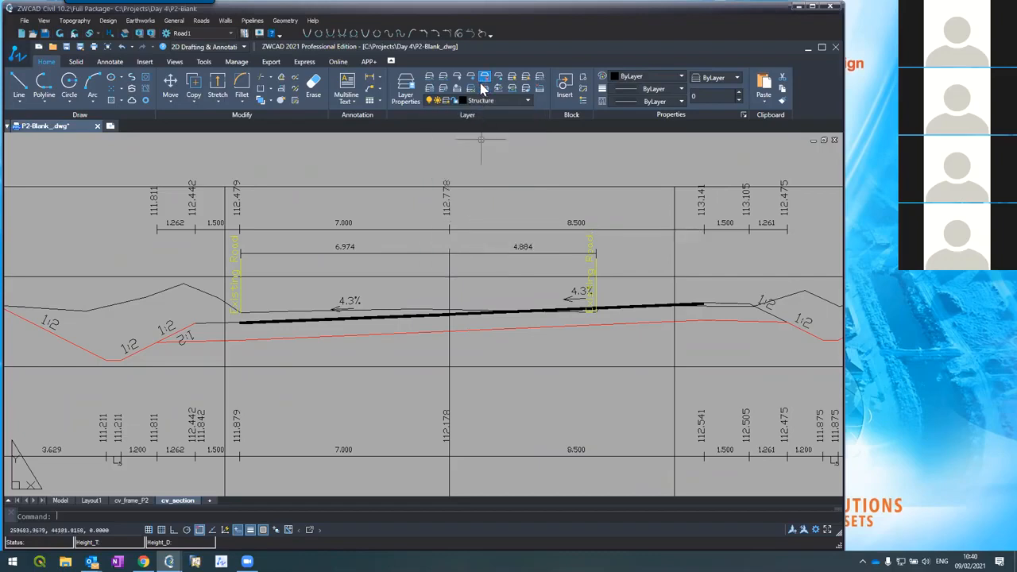
# Set the Structure layer's colour to index colour 11
pyautogui.click(465, 107)
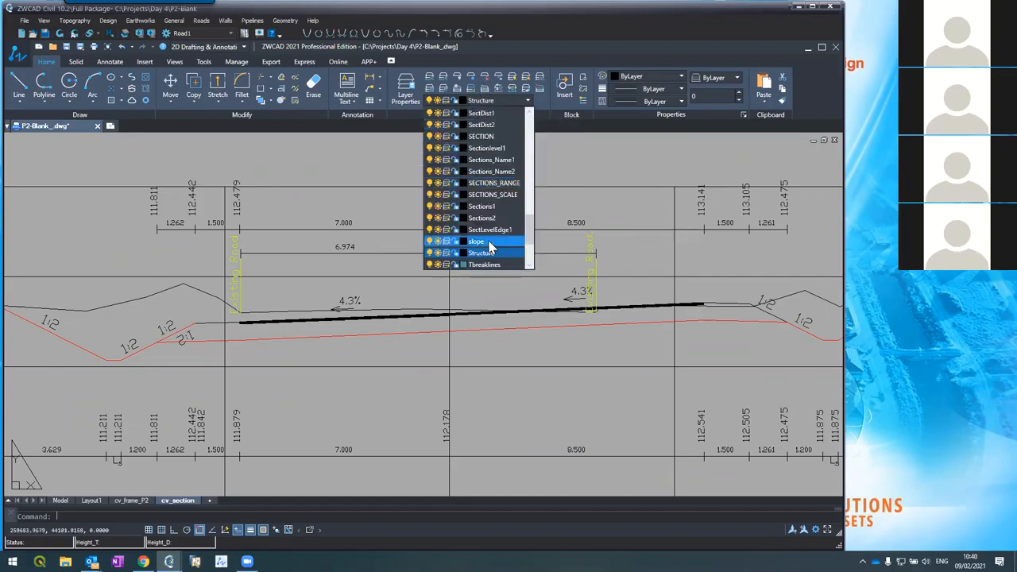
pyautogui.click(459, 254)
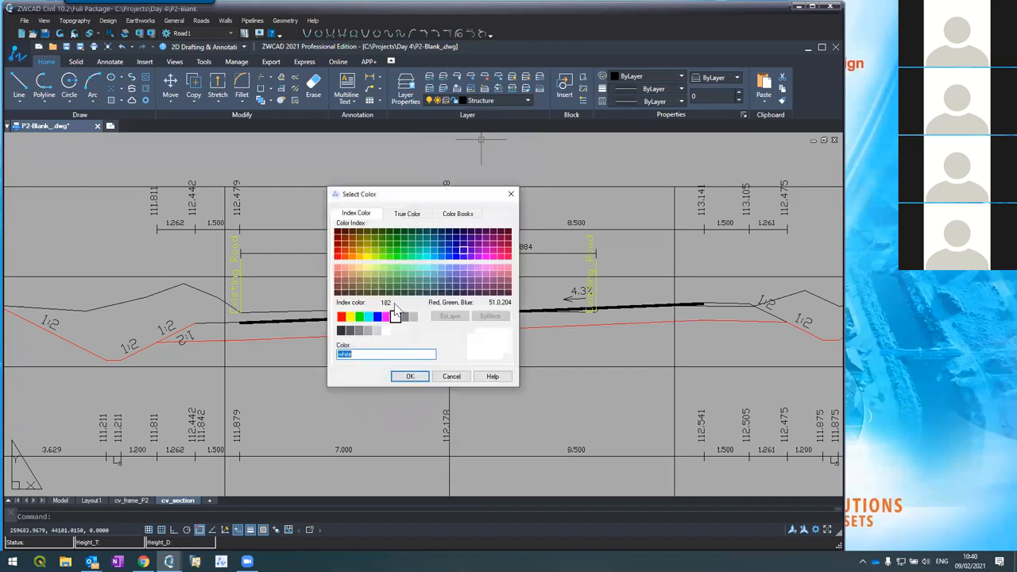
pyautogui.click(338, 274)
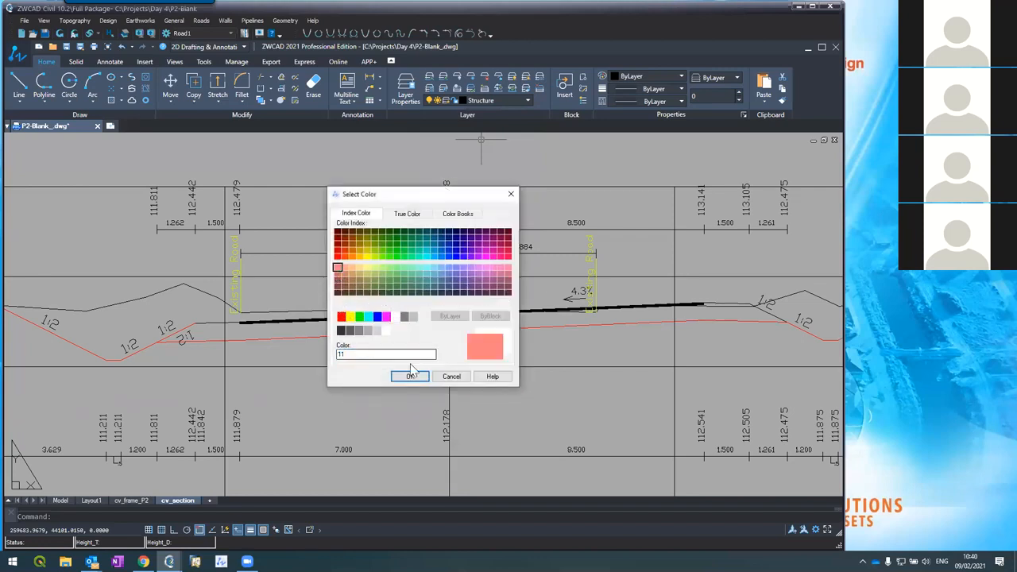
pyautogui.click(409, 376)
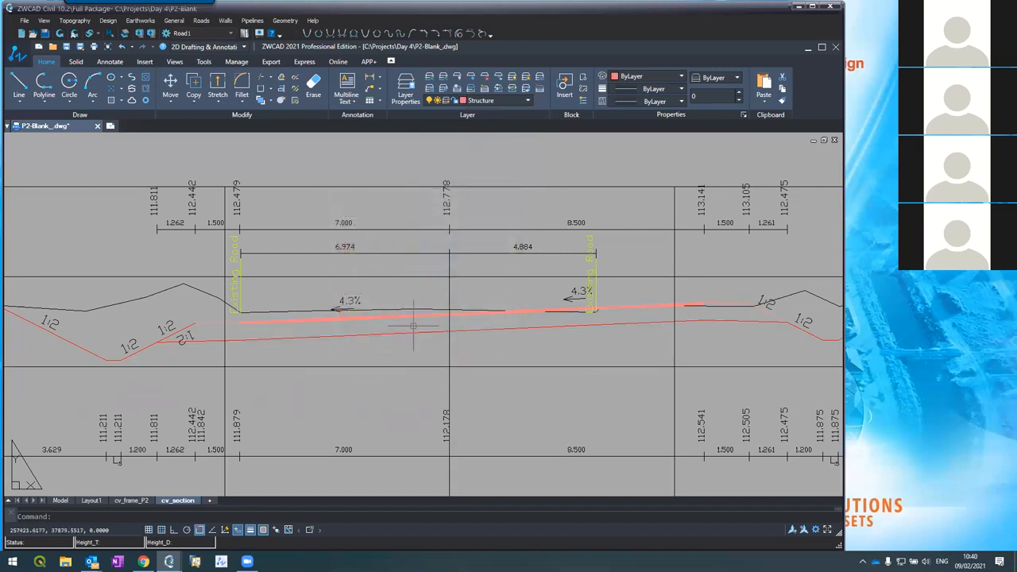
# Change the Structure layer's colour to orange, index colour 30, and check the road line in section 0+125
pyautogui.scroll(-2, 456, 286)
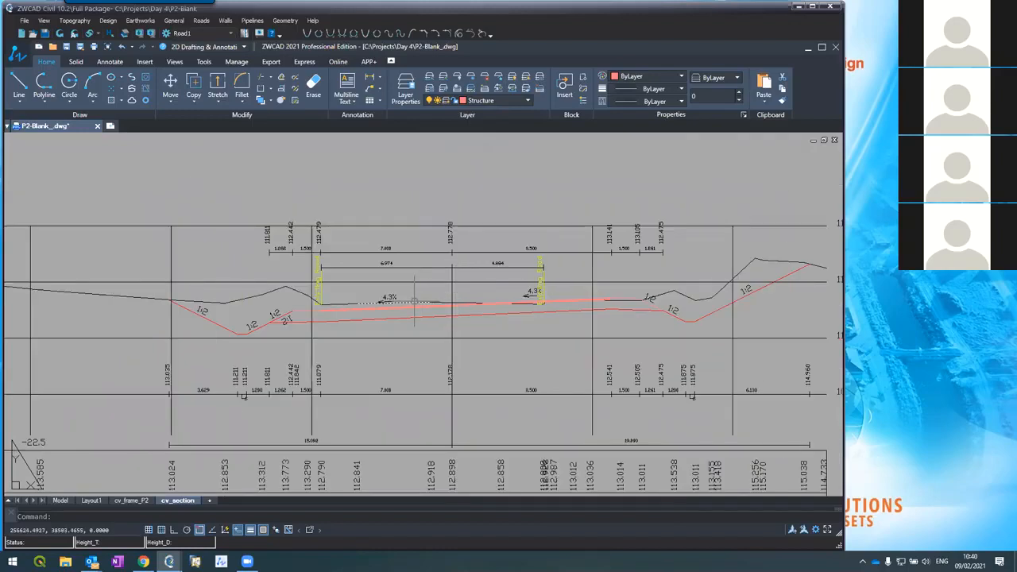
pyautogui.scroll(2, 414, 302)
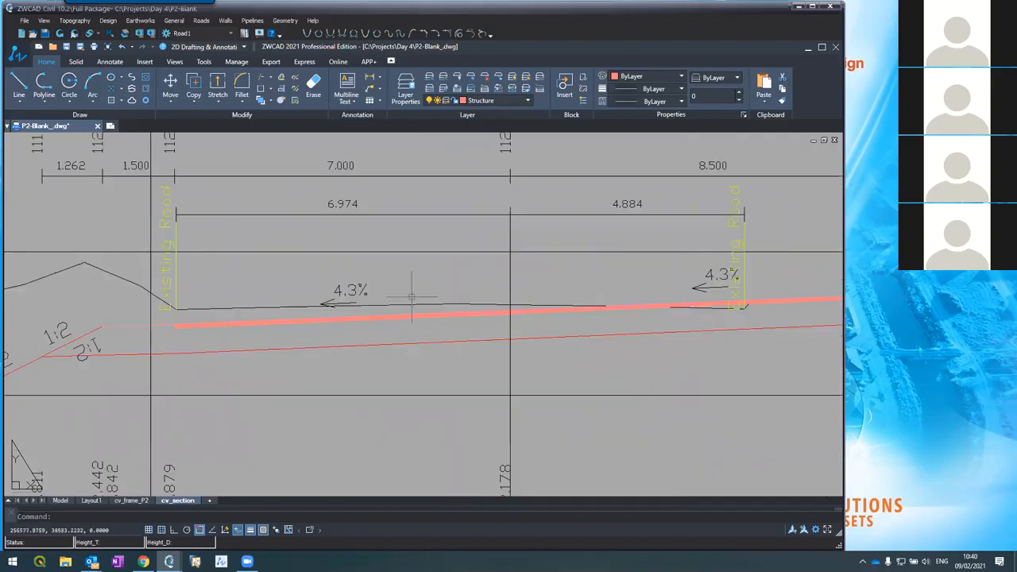
pyautogui.click(466, 102)
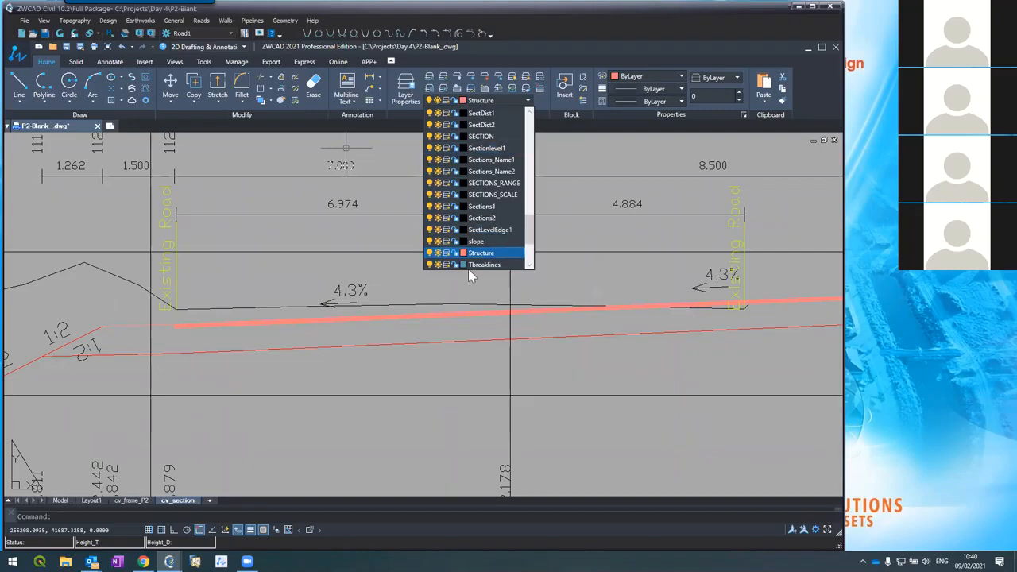
pyautogui.scroll(-3, 469, 262)
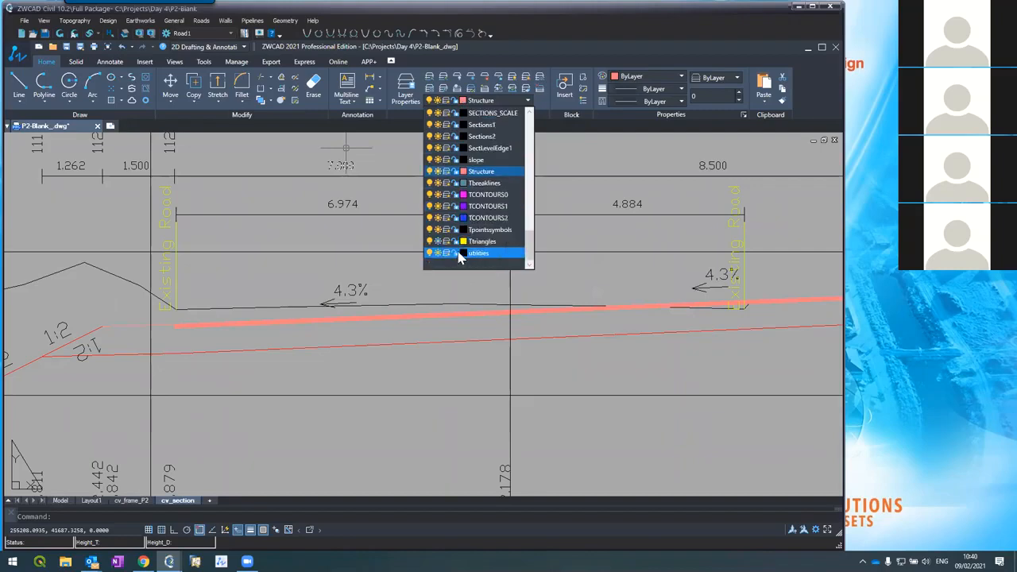
pyautogui.click(463, 171)
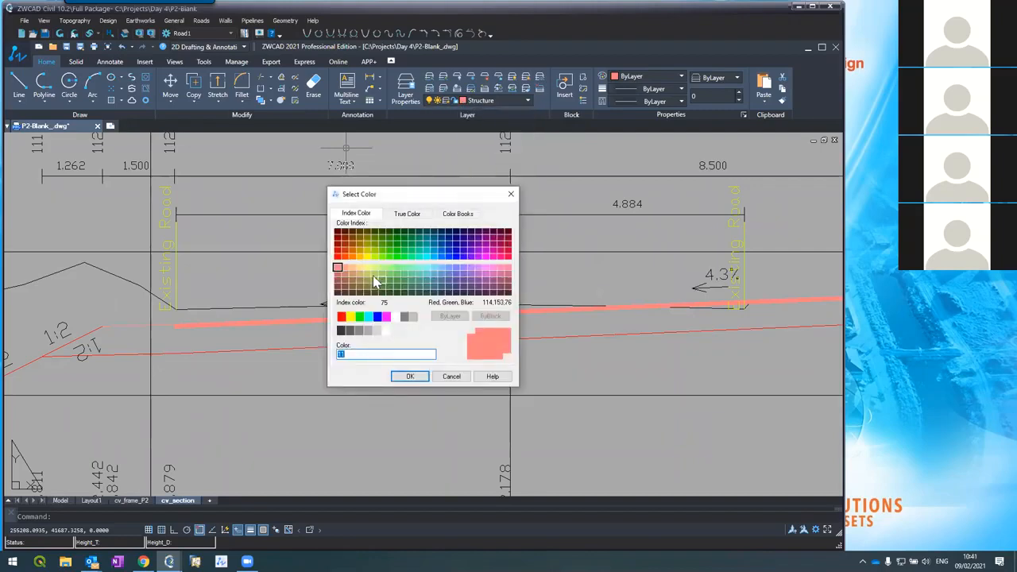
pyautogui.click(352, 256)
pyautogui.click(410, 379)
pyautogui.scroll(-5, 378, 289)
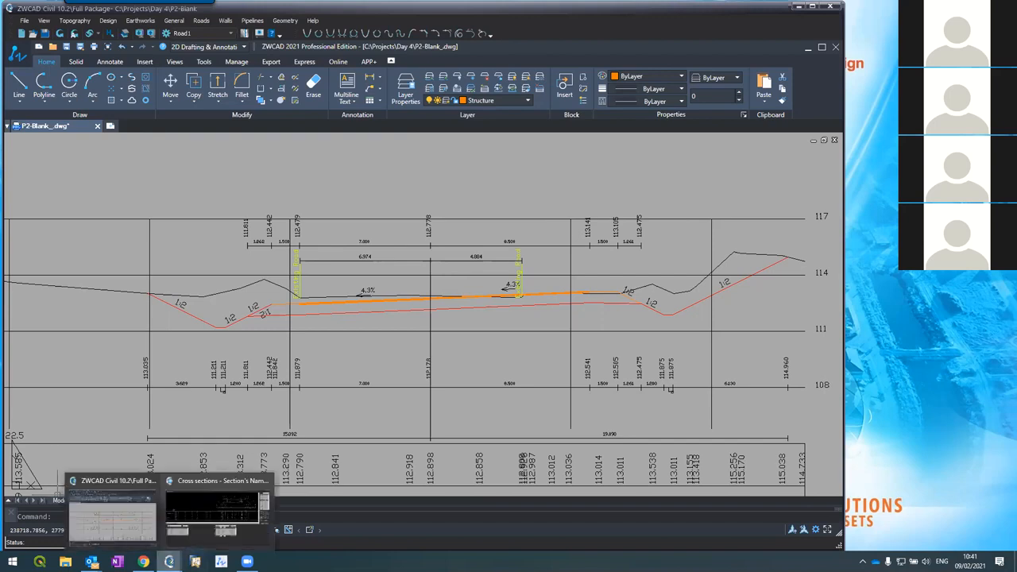
# Switch to the Cross sections window and show the Structure data of section 0+100 in place of the Existing G.L. data
pyautogui.click(443, 174)
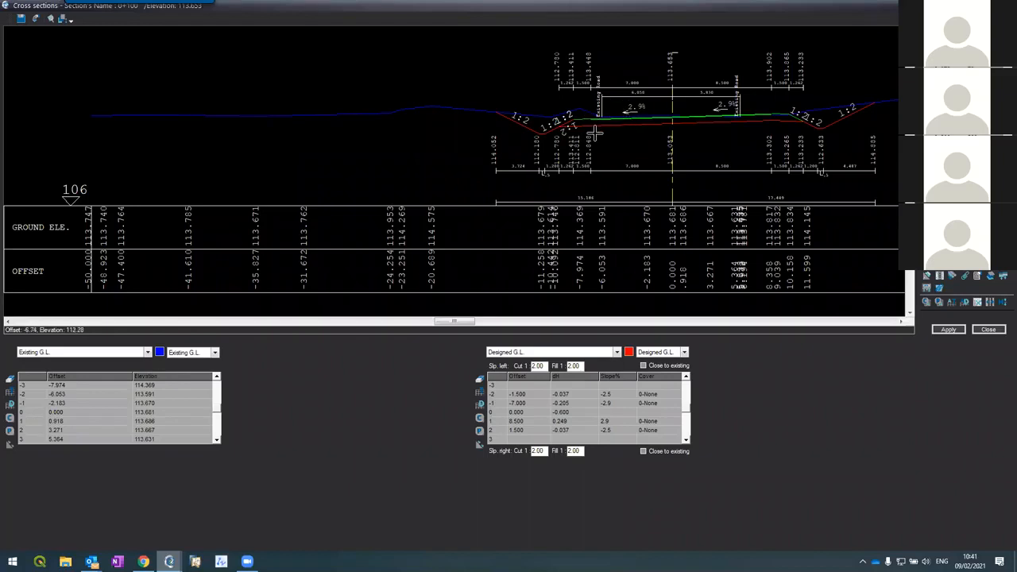
pyautogui.click(118, 355)
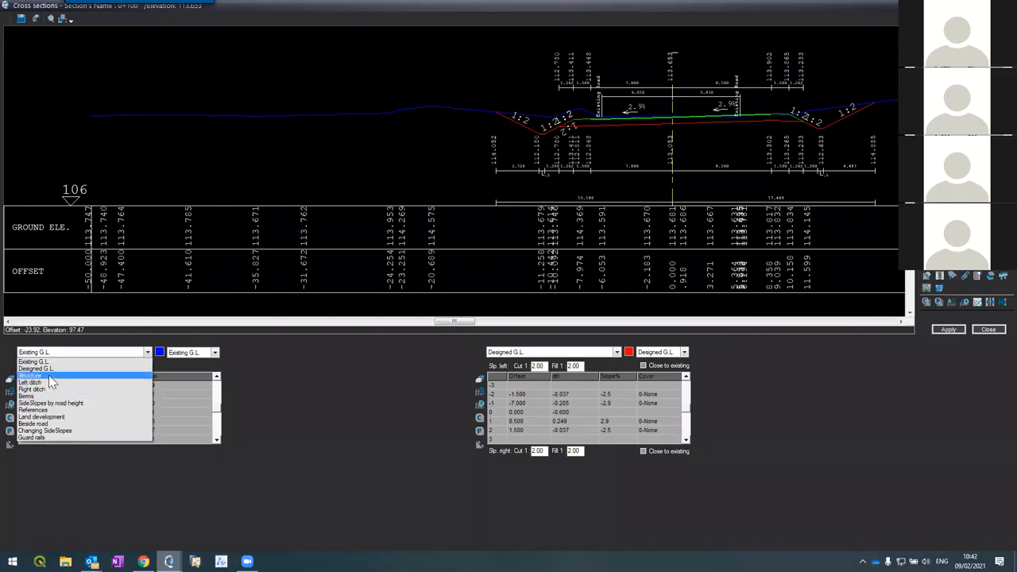
pyautogui.click(44, 376)
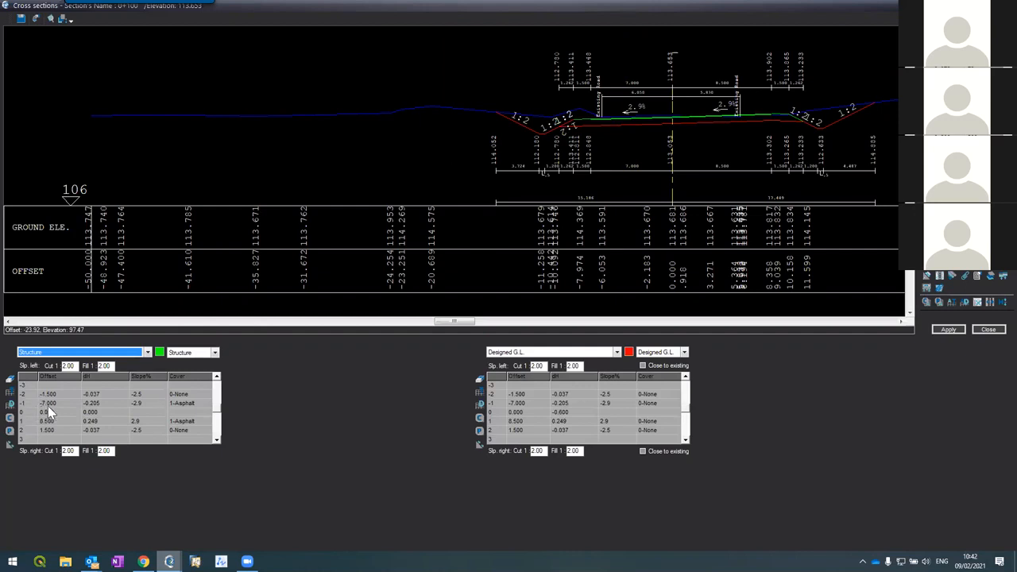
# Open the superelevation definition, copy all left slope values of segment -1, and try switching the left column to segment -2
pyautogui.click(33, 401)
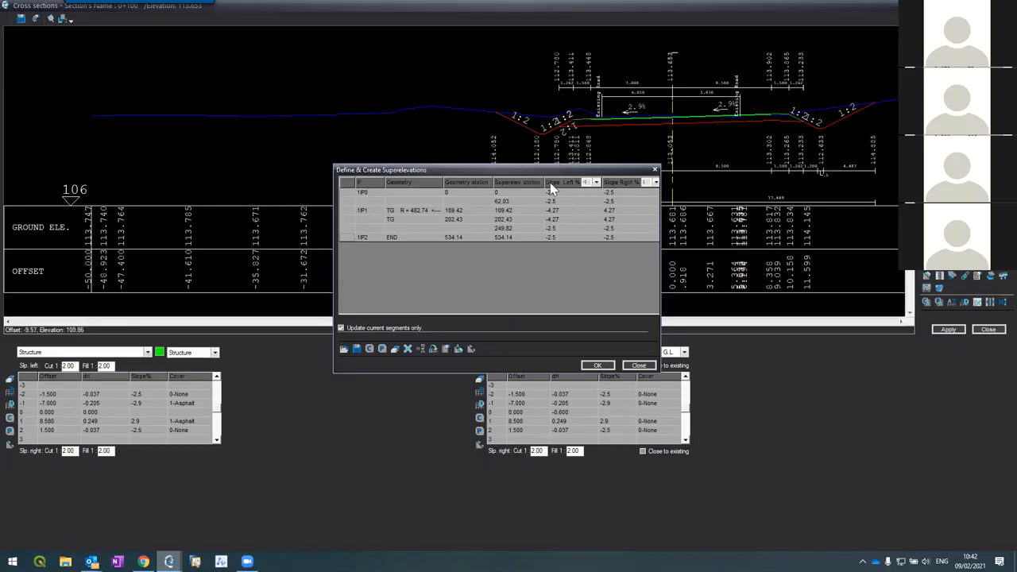
pyautogui.moveTo(557, 196); pyautogui.dragTo(556, 240)
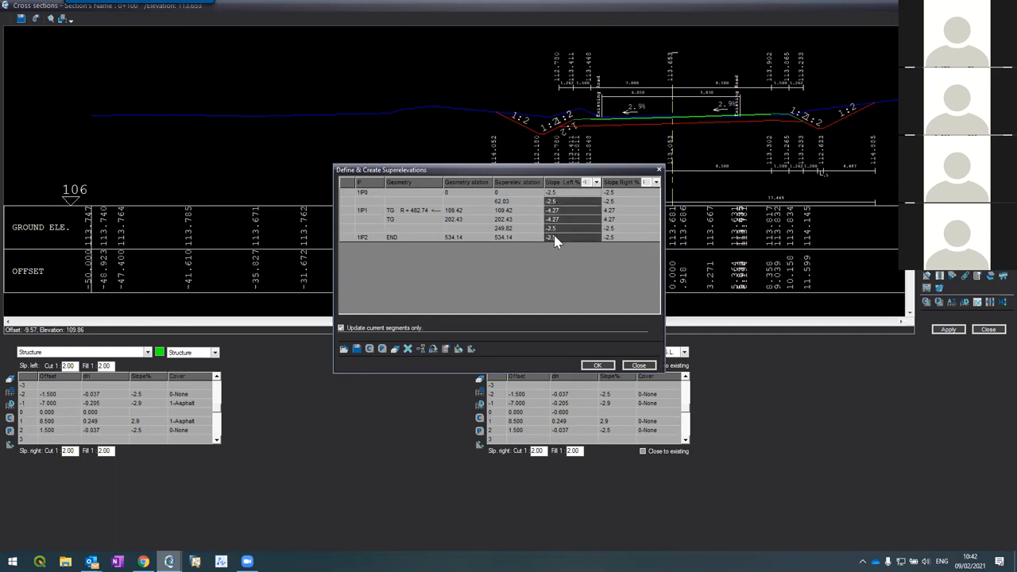
pyautogui.rightClick(556, 241)
pyautogui.click(597, 183)
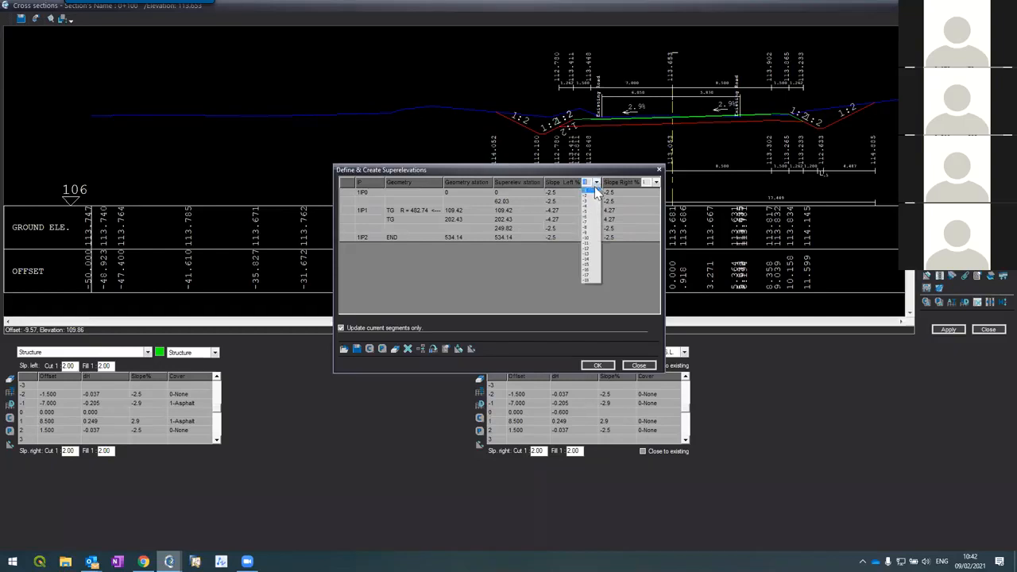
pyautogui.click(592, 196)
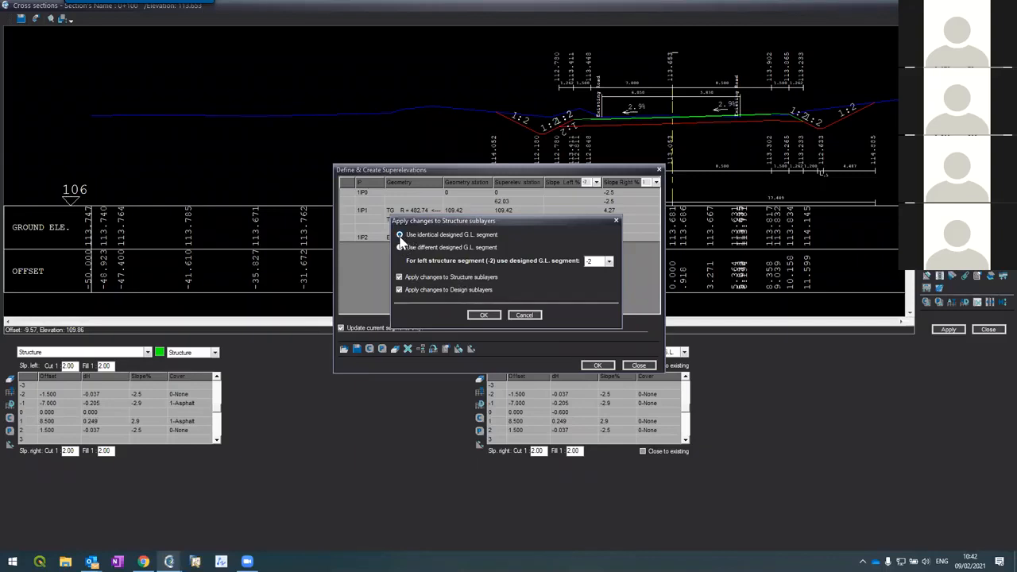
pyautogui.click(517, 316)
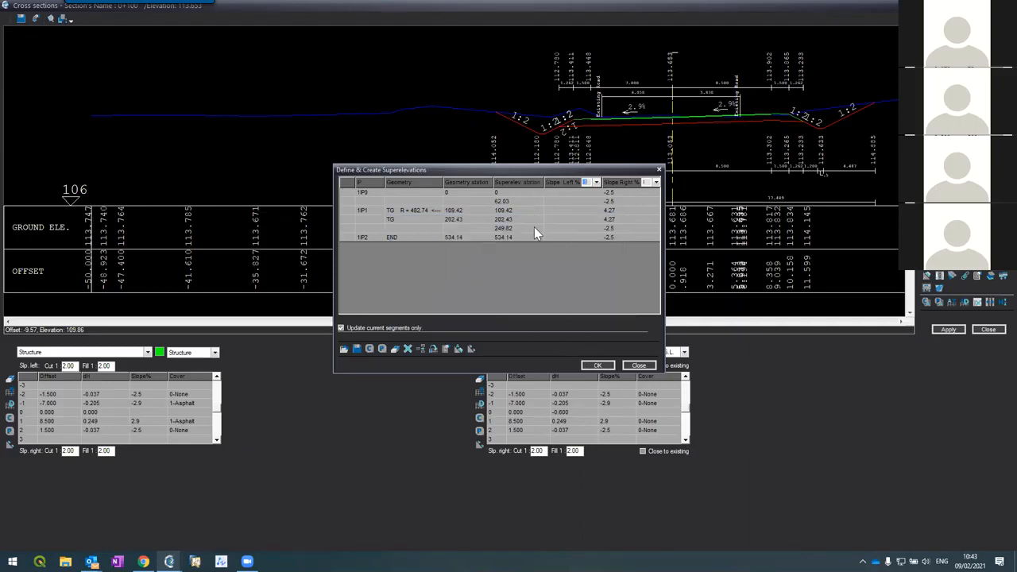
# Select left segment -2 using the identical designed G.L. segment, with changes applied to the Structure and Design sublayers
pyautogui.click(595, 183)
pyautogui.click(590, 200)
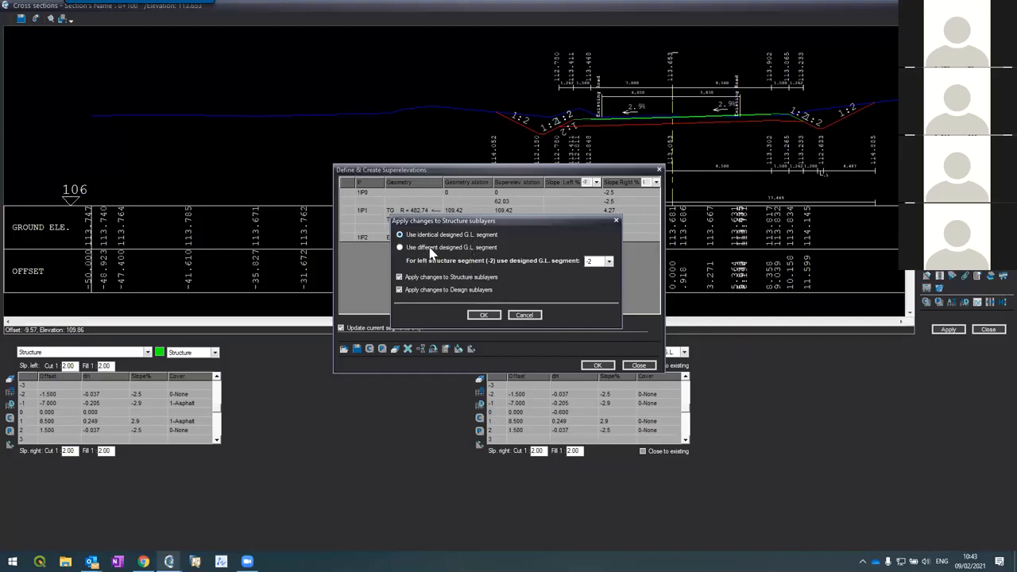
pyautogui.click(523, 316)
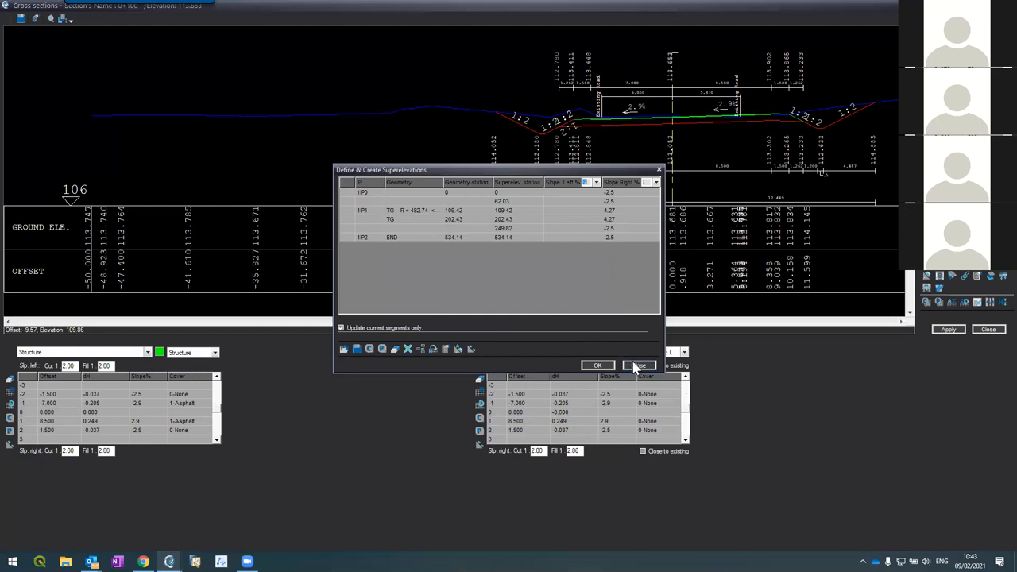
pyautogui.click(595, 183)
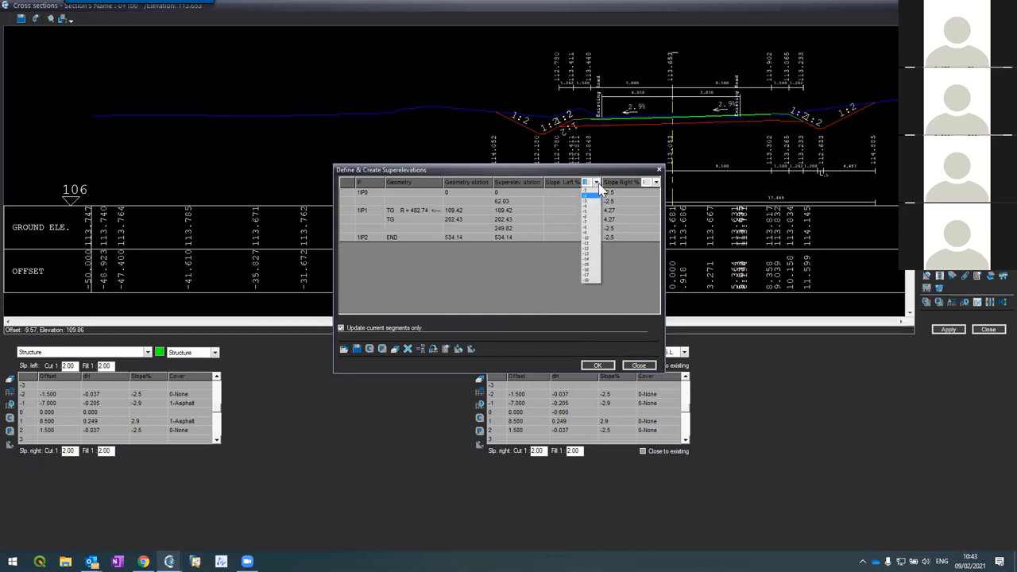
pyautogui.click(589, 205)
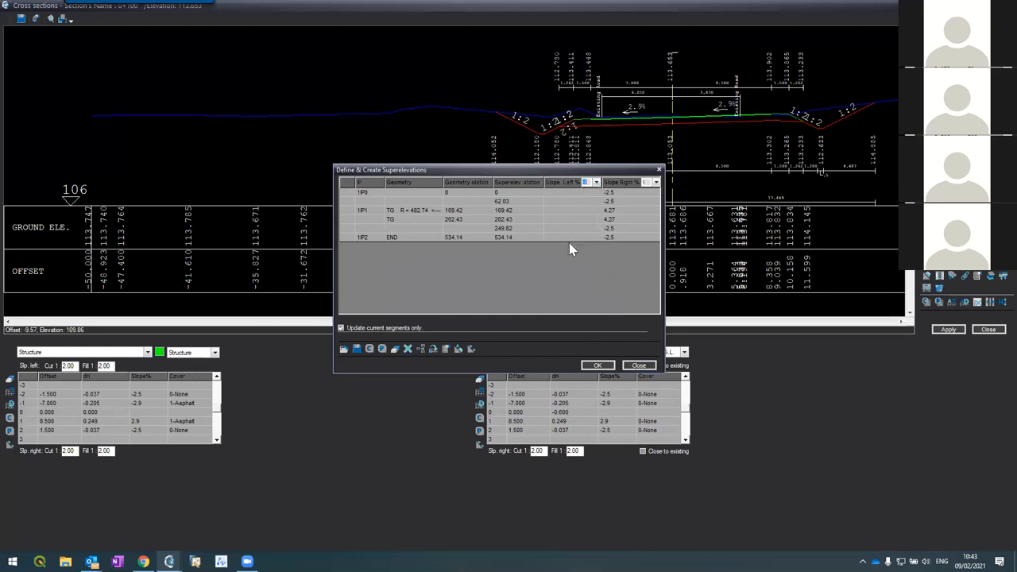
pyautogui.click(610, 367)
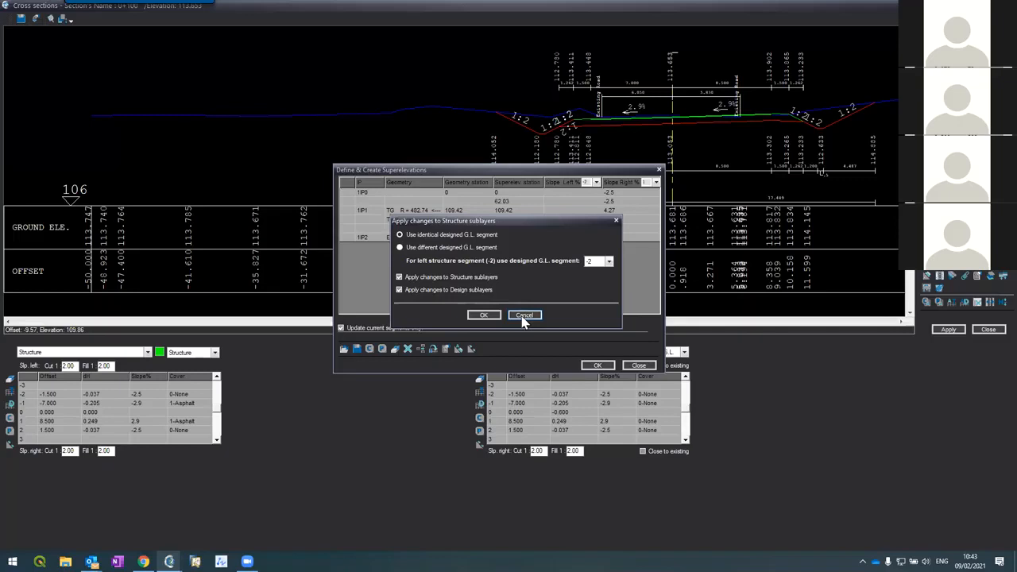
pyautogui.click(481, 316)
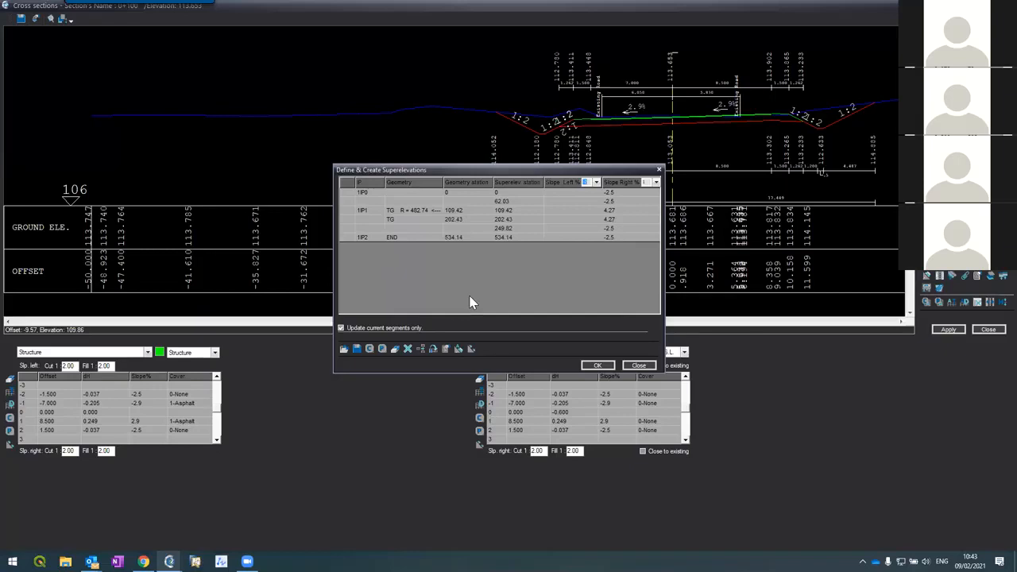
# Paste the copied slopes into the left column for segment -2 and close the superelevation definition without applying it
pyautogui.rightClick(556, 200)
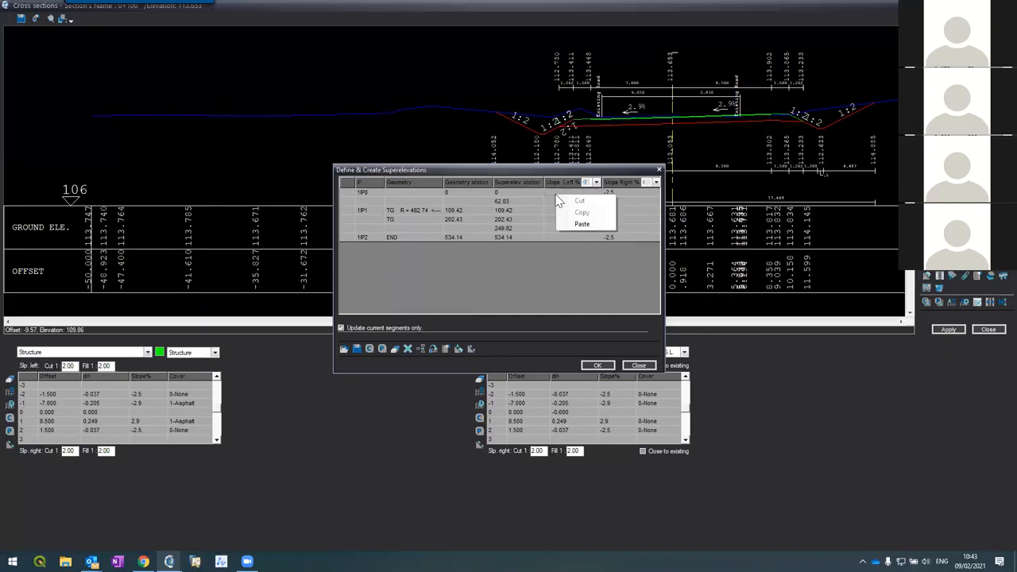
pyautogui.click(584, 223)
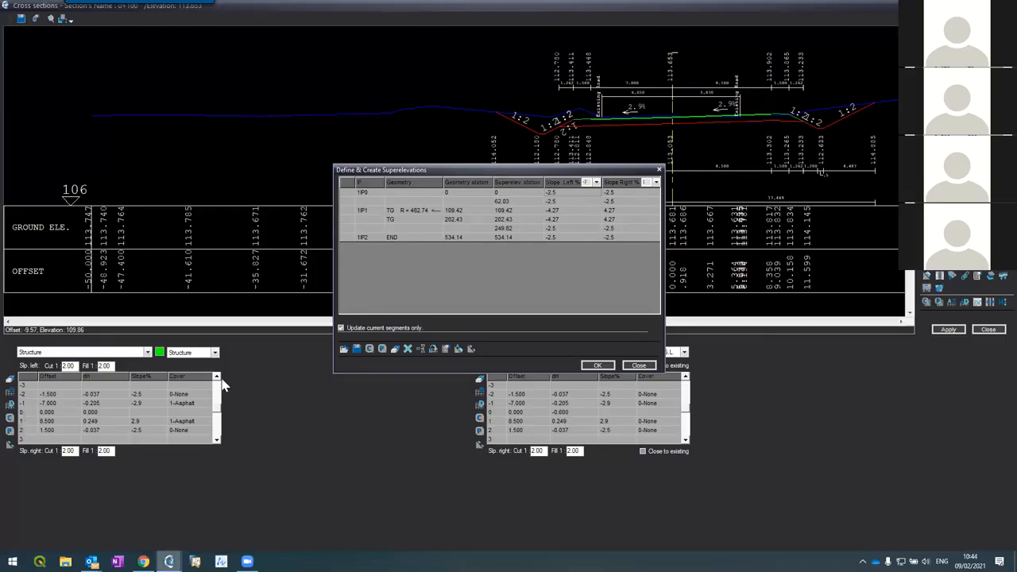
pyautogui.click(629, 367)
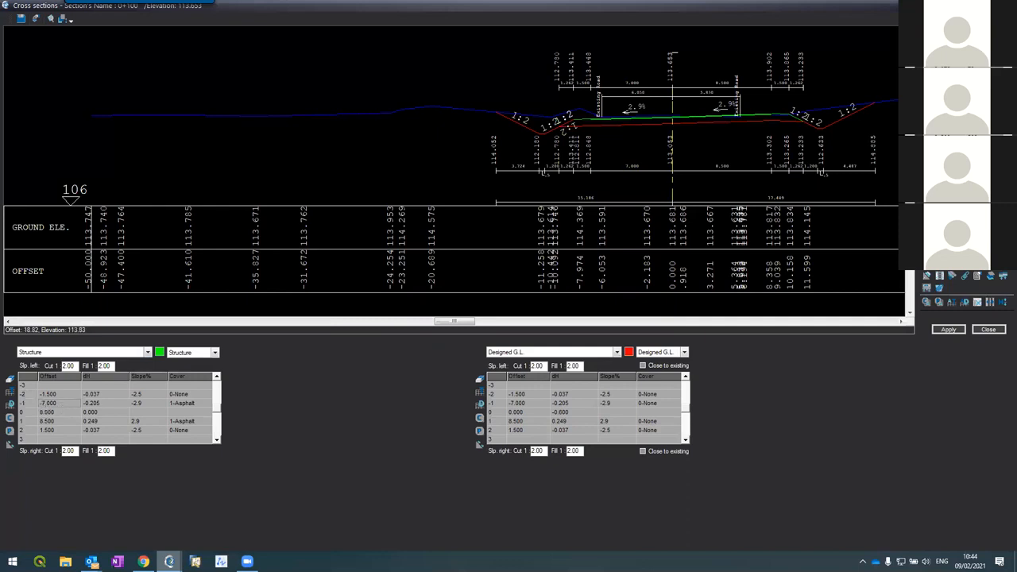
# Reopen the superelevation definition and copy the left slope values of segment -1 for all stations
pyautogui.click(925, 276)
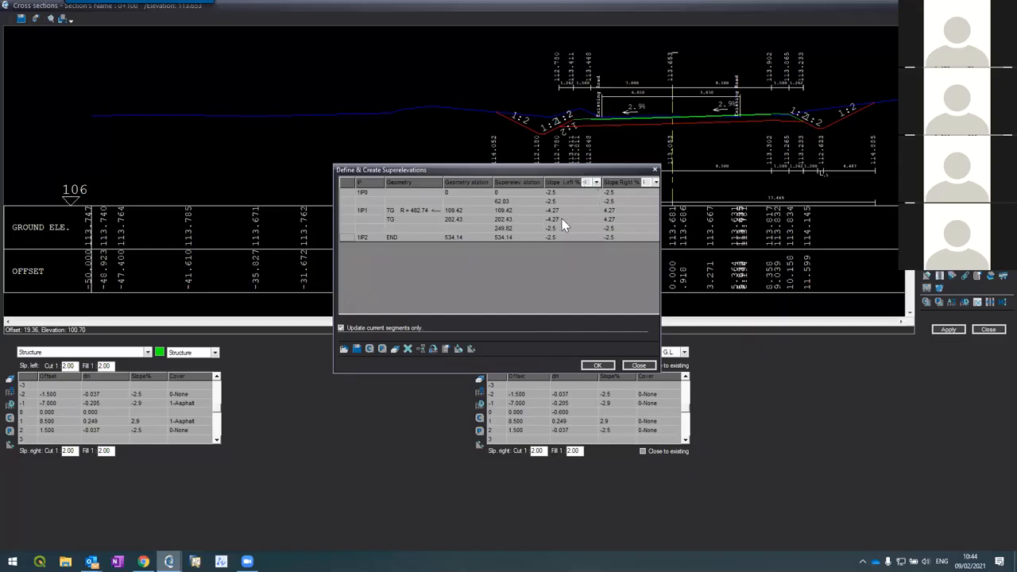
pyautogui.moveTo(559, 202); pyautogui.dragTo(560, 237)
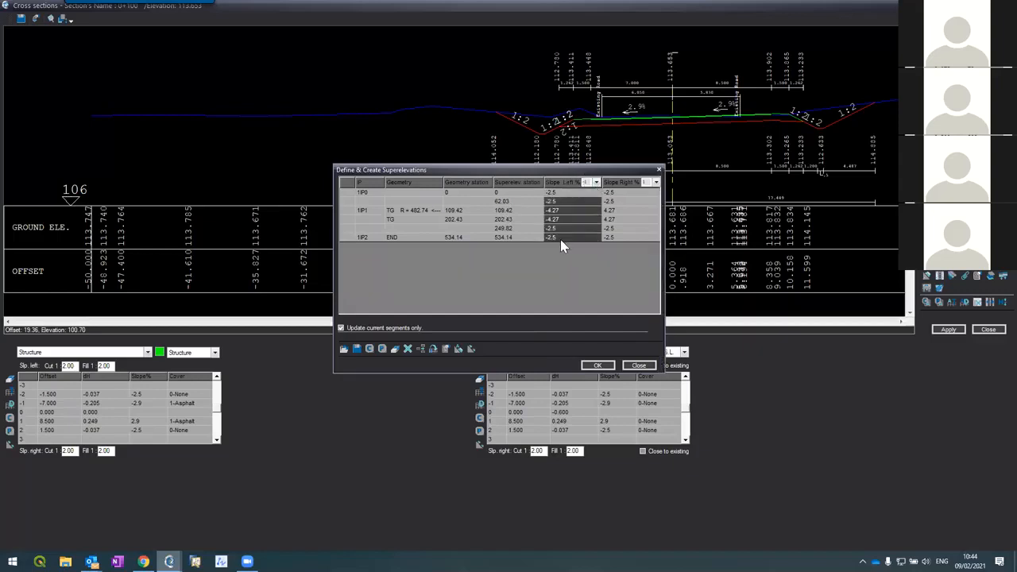
pyautogui.rightClick(573, 203)
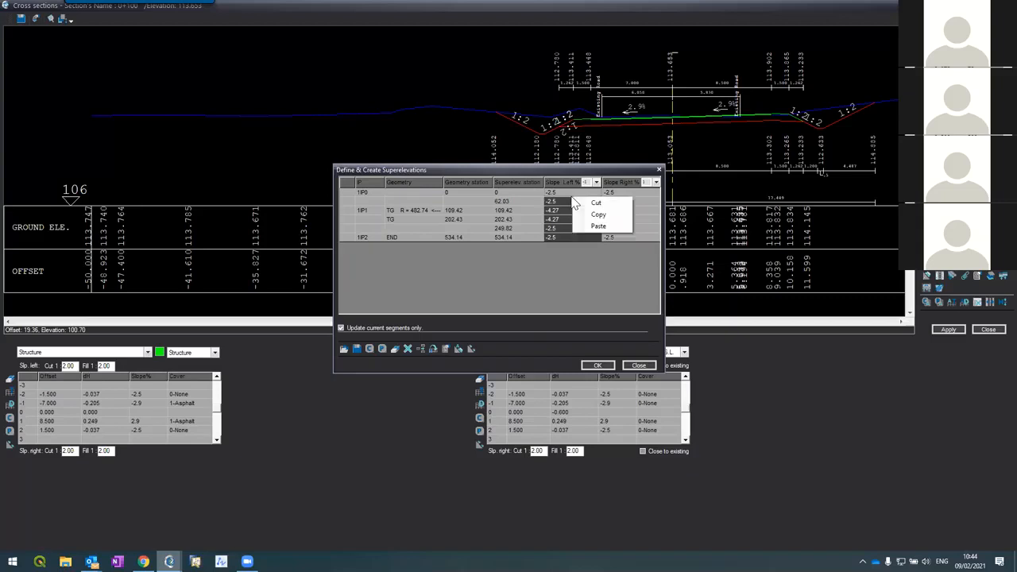
pyautogui.click(600, 213)
# Show left segment -2 with the identical designed G.L. segment, paste the copied slopes into it, and close the definition without applying
pyautogui.click(596, 182)
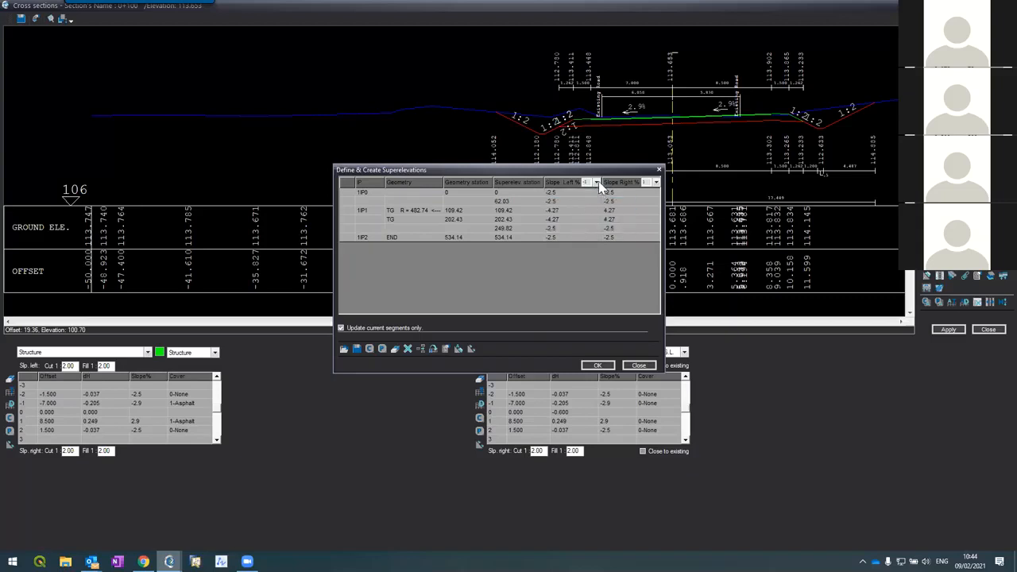
pyautogui.click(589, 195)
pyautogui.click(484, 315)
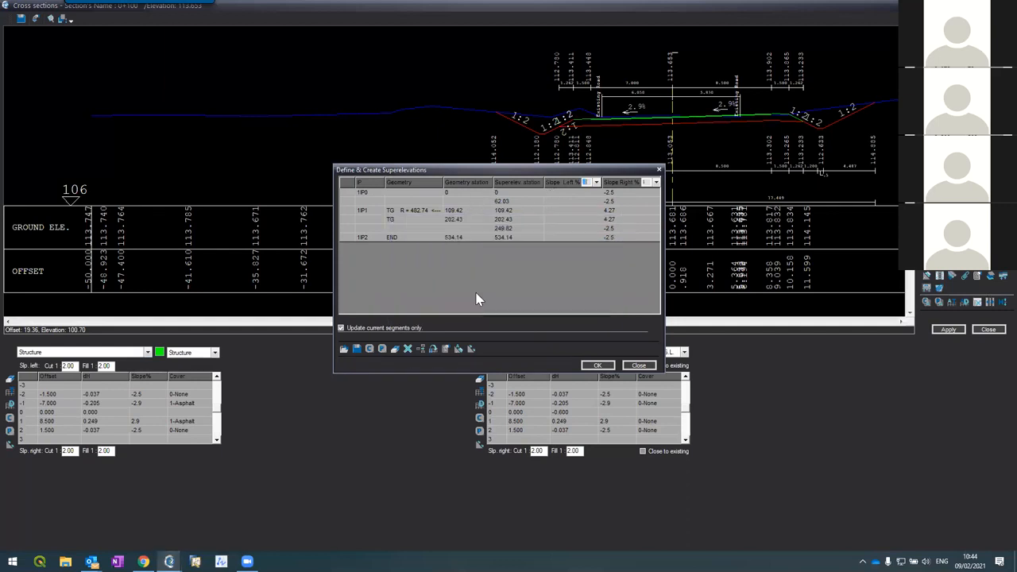
pyautogui.rightClick(553, 195)
pyautogui.click(565, 225)
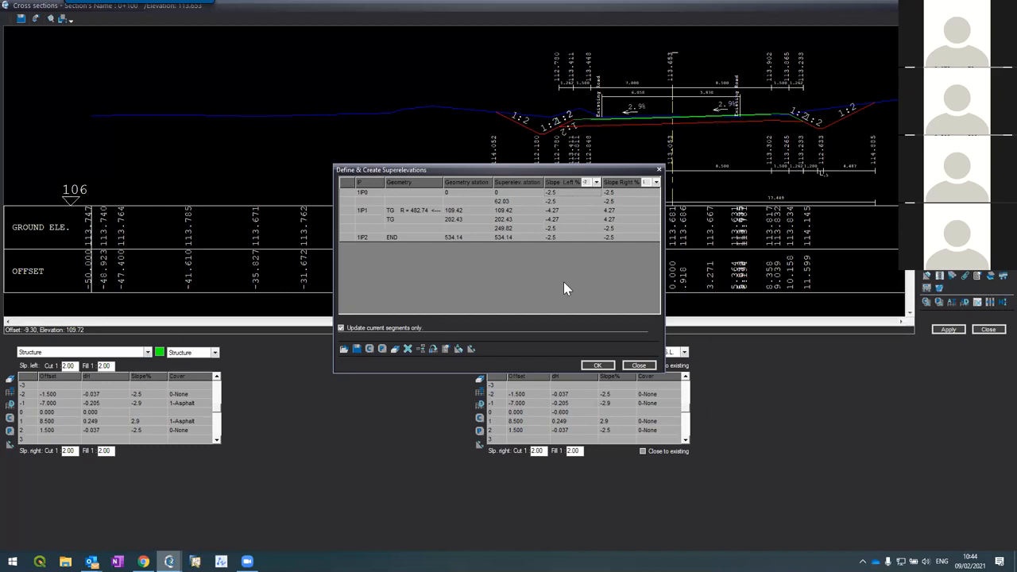
pyautogui.click(639, 366)
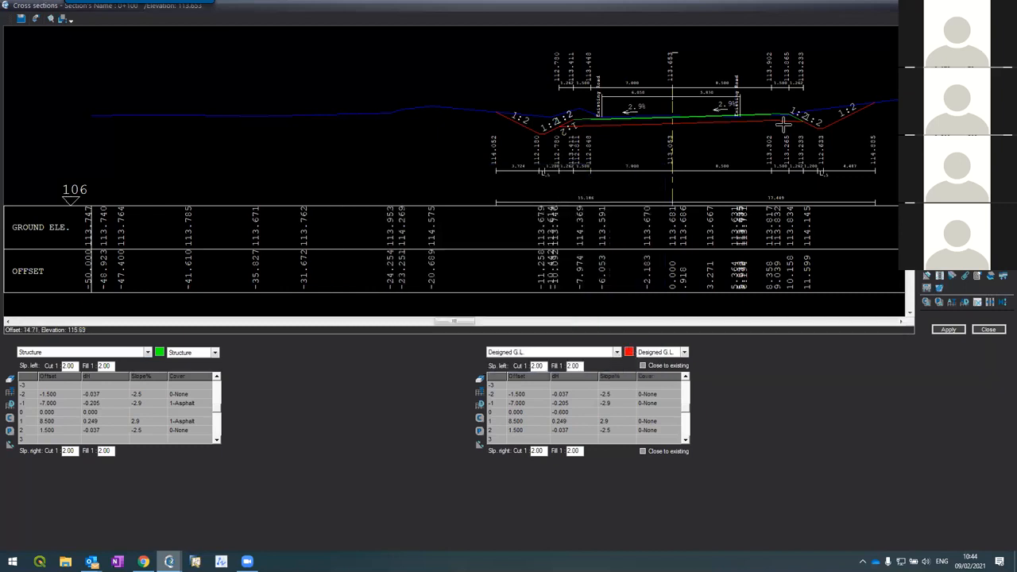
# Browse back to section 0+000 and close the Cross sections window
pyautogui.press('pageup')
pyautogui.press('pageup')
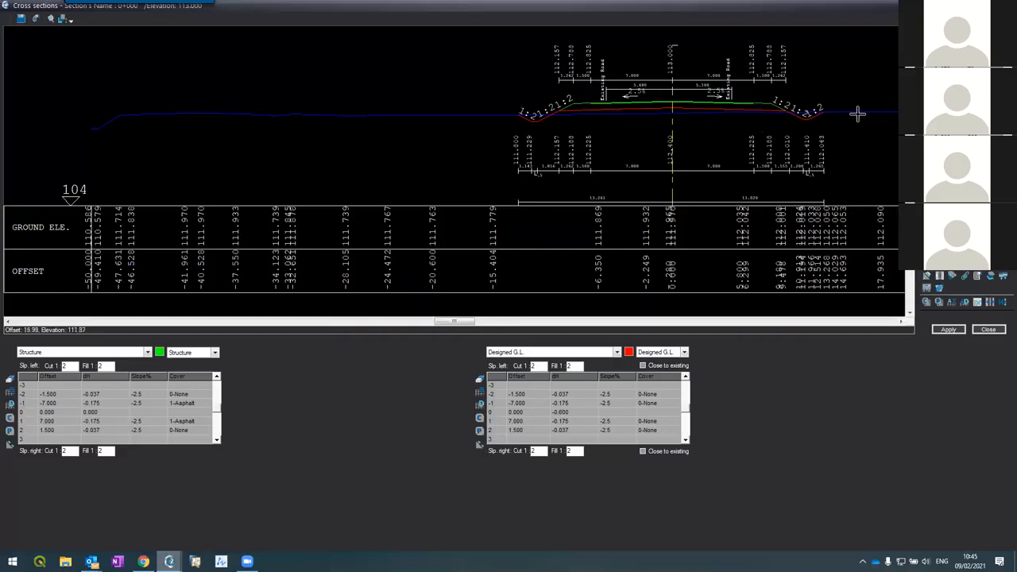
pyautogui.moveTo(247, 562)
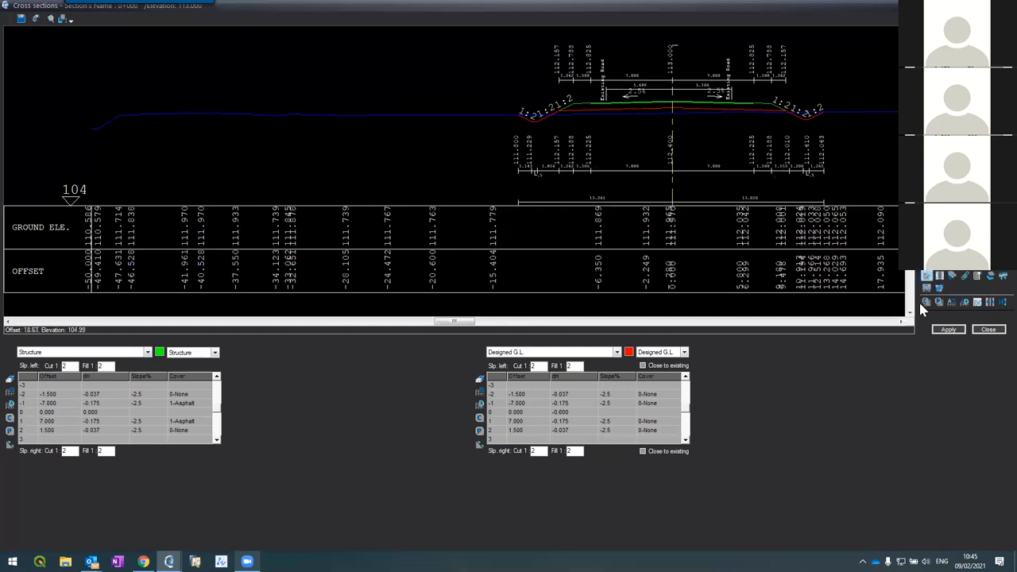
pyautogui.click(985, 329)
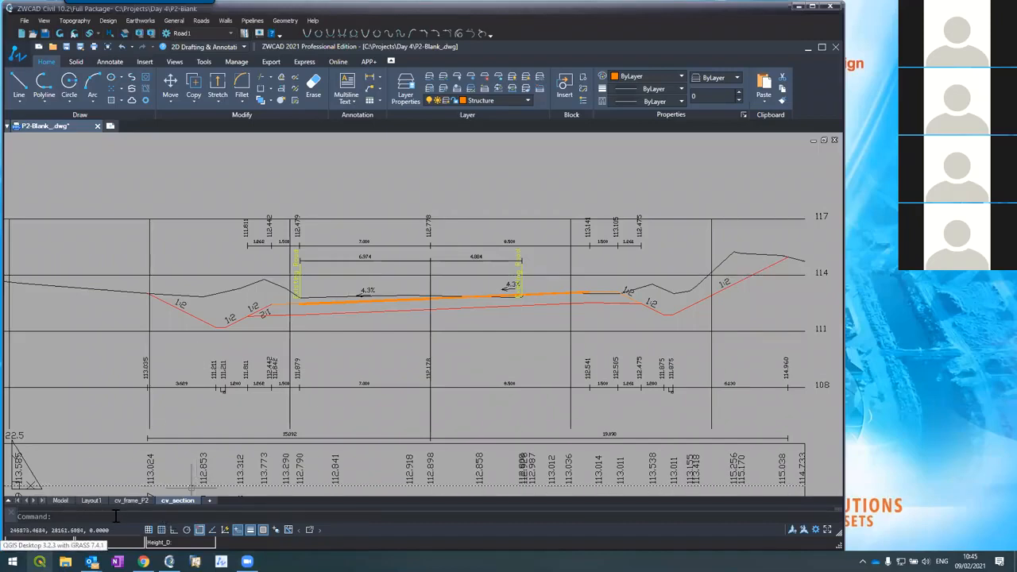
# Switch to model space and examine the main road's plan and the side road alignment that joins it near station 0+300
pyautogui.click(61, 500)
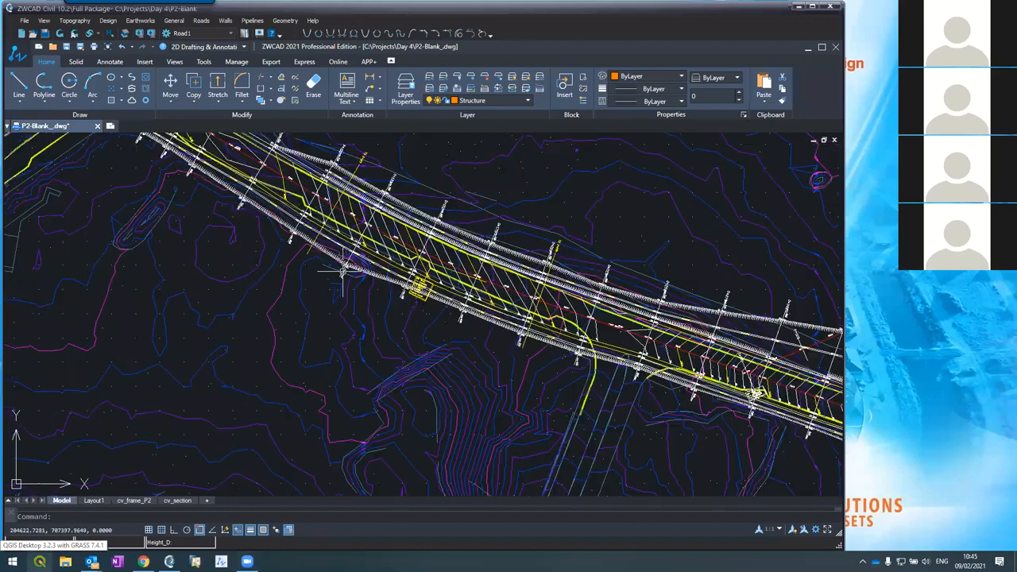
pyautogui.scroll(-5, 343, 271)
pyautogui.scroll(8, 522, 277)
pyautogui.scroll(-1, 453, 302)
pyautogui.scroll(3, 407, 305)
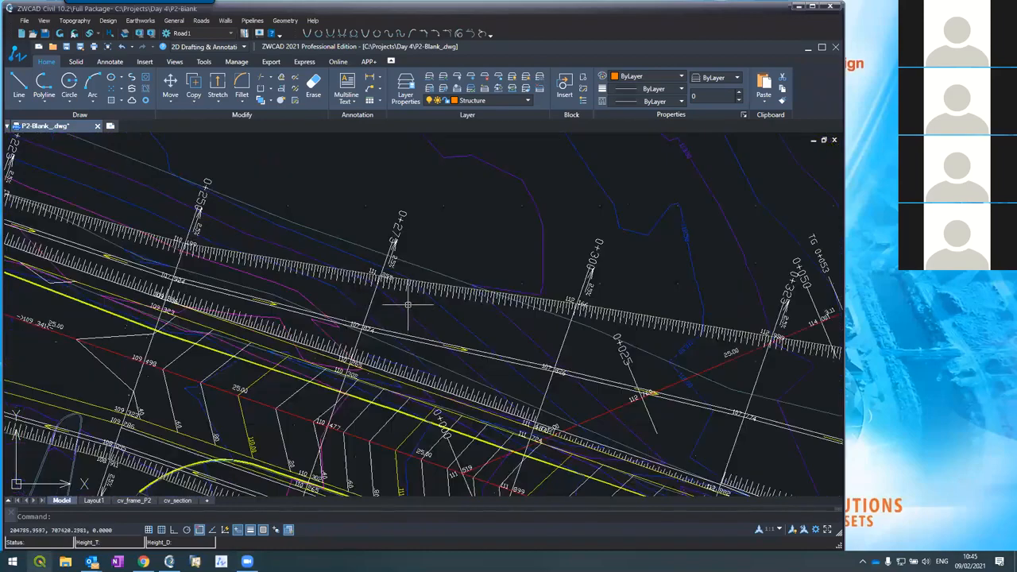
pyautogui.scroll(-3, 408, 304)
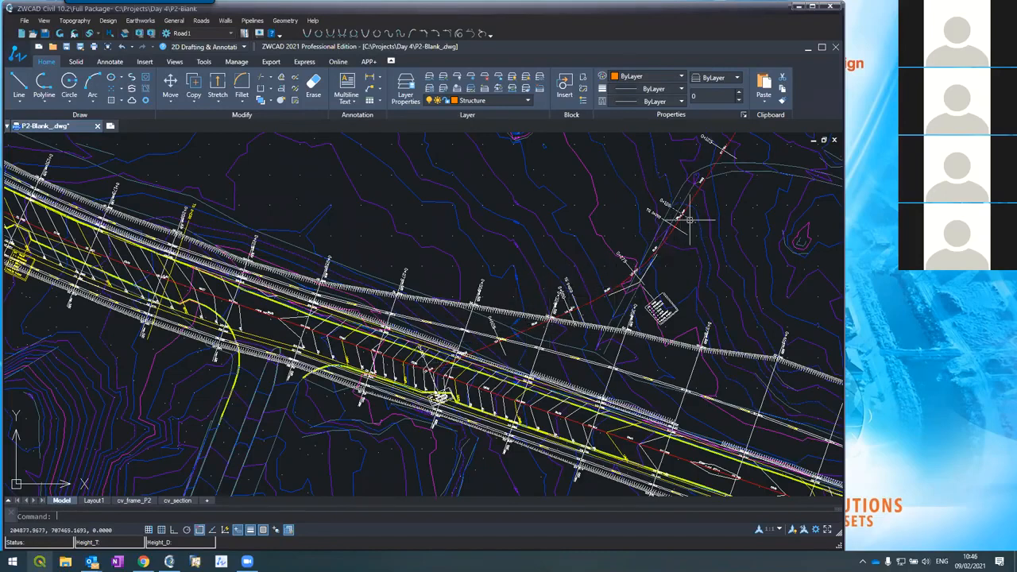
pyautogui.scroll(-3, 657, 318)
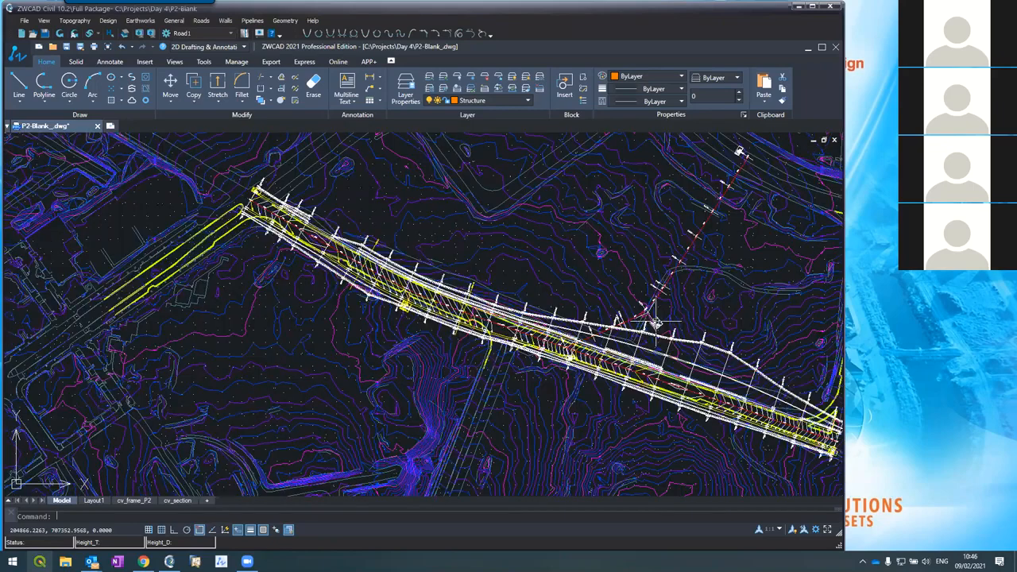
pyautogui.scroll(2, 742, 222)
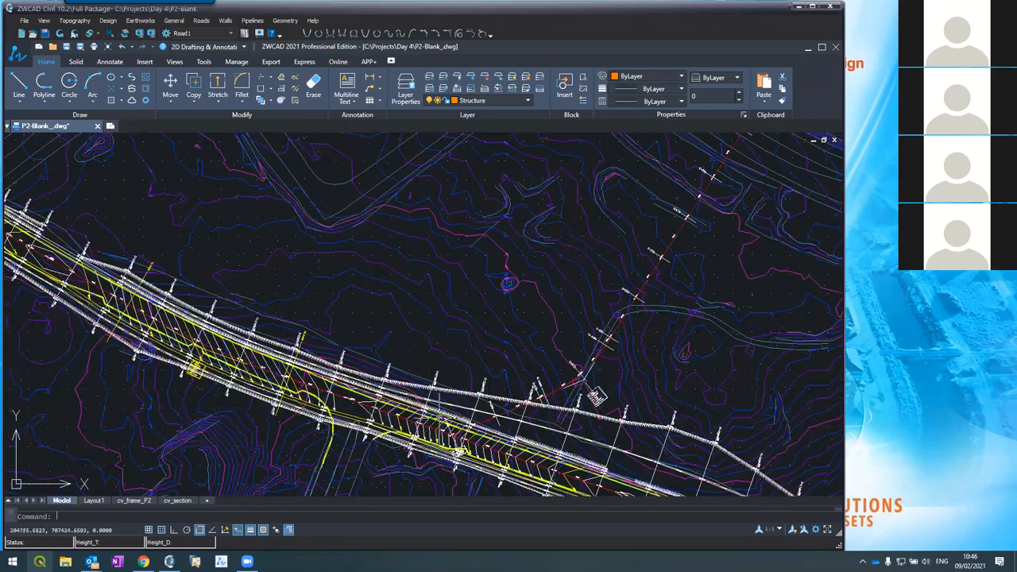
pyautogui.scroll(-2, 494, 391)
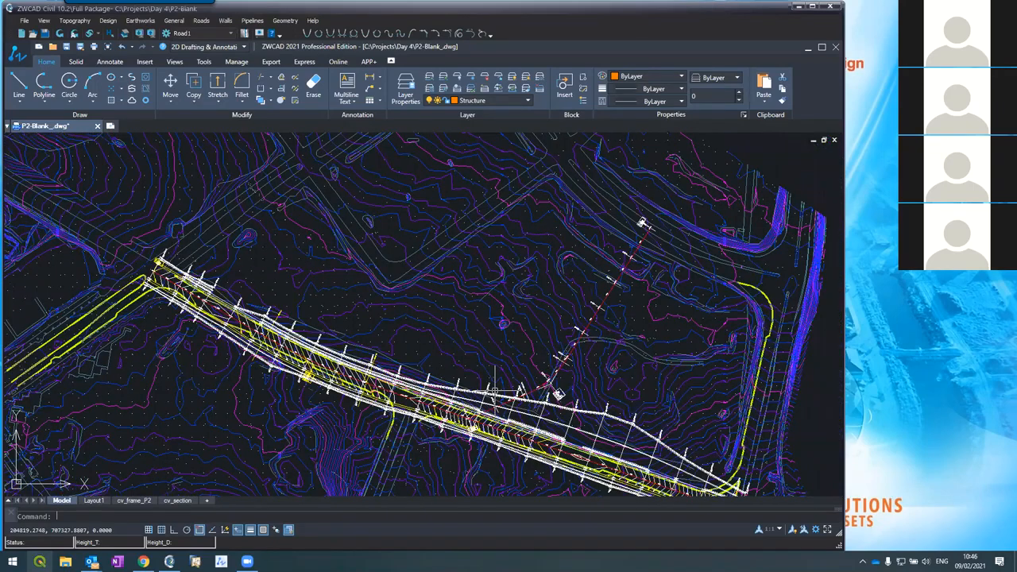
pyautogui.scroll(4, 494, 391)
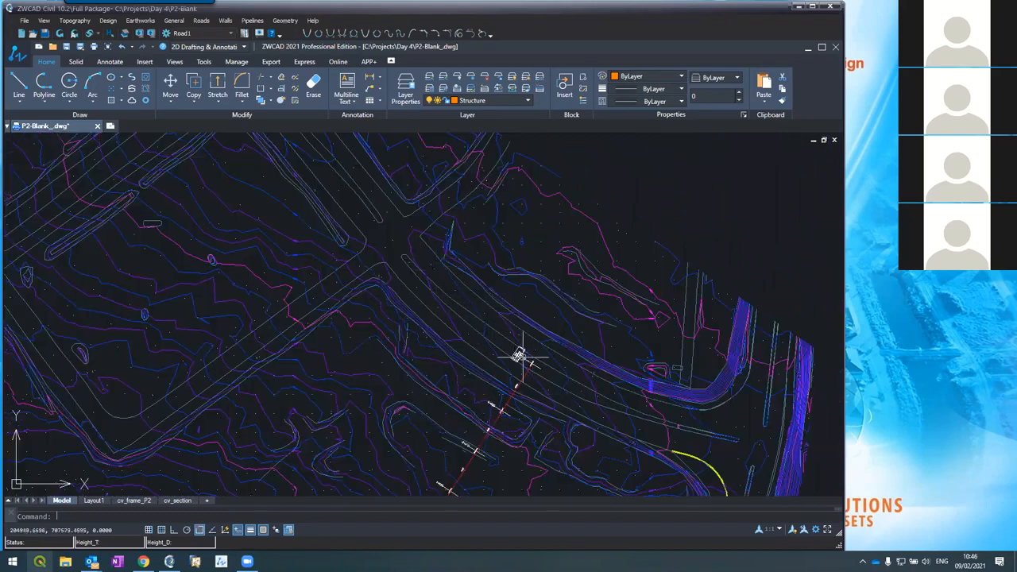
pyautogui.scroll(-4, 530, 298)
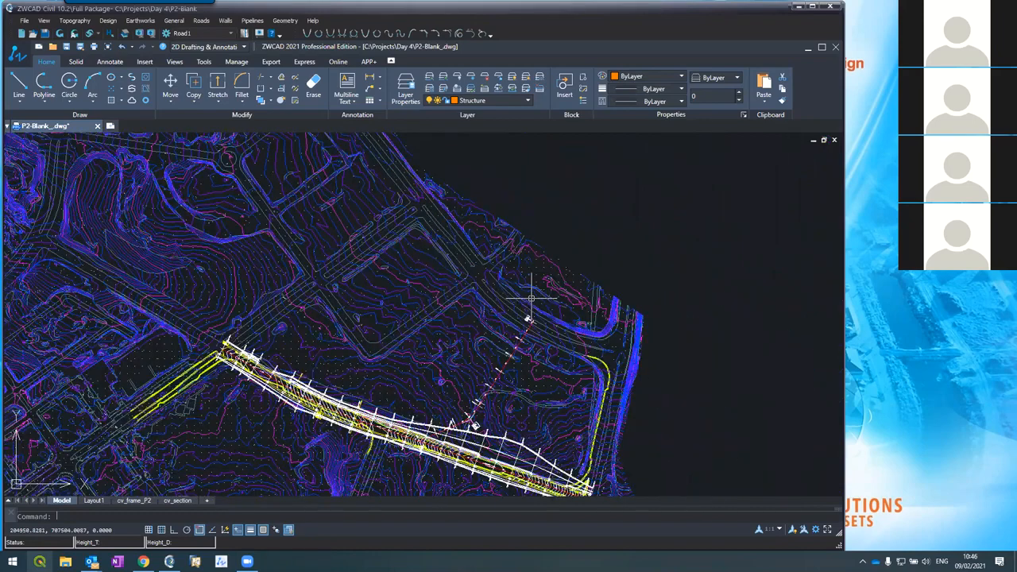
pyautogui.scroll(4, 539, 279)
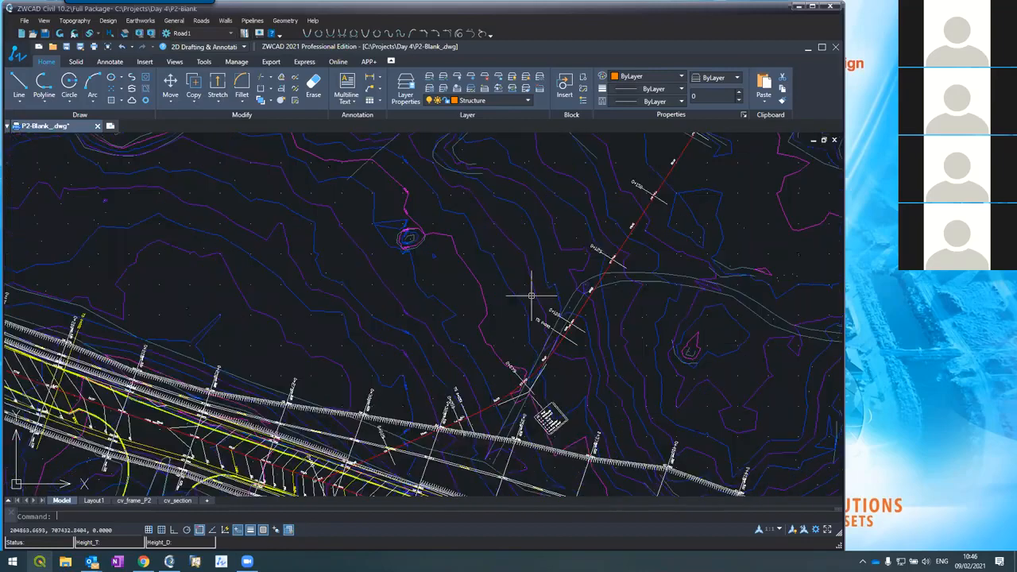
pyautogui.scroll(-4, 531, 296)
pyautogui.scroll(4, 365, 318)
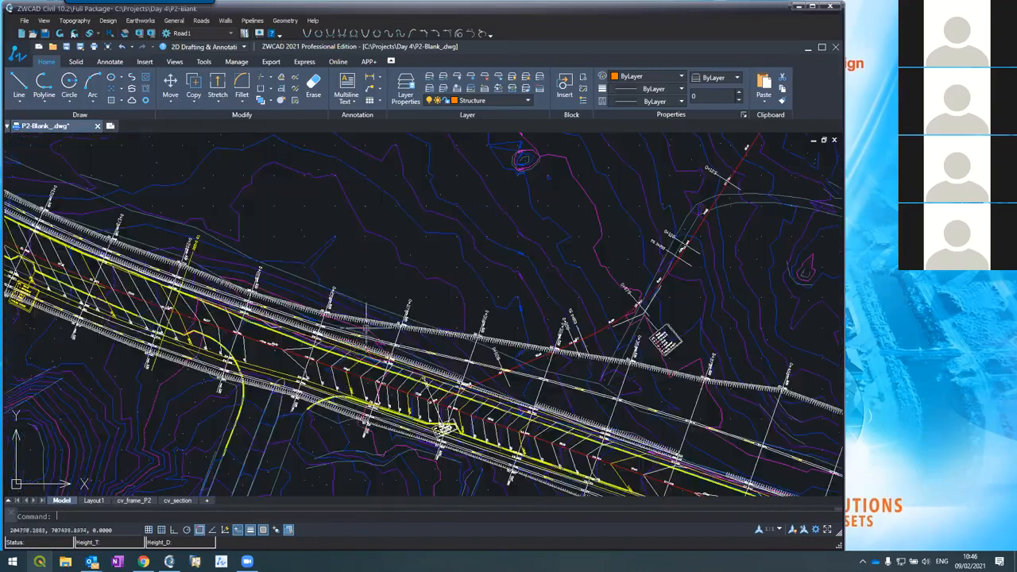
pyautogui.scroll(2, 377, 350)
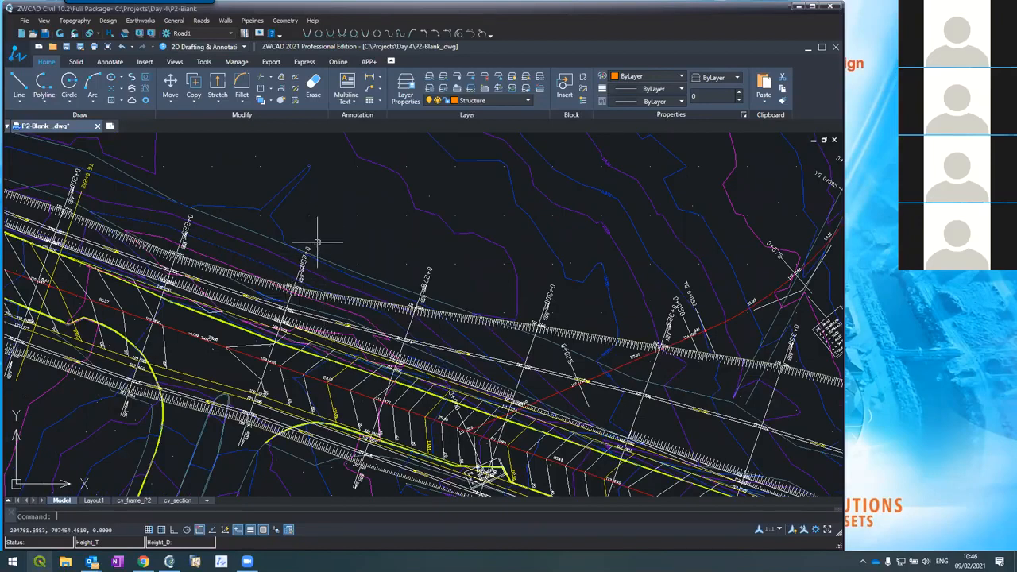
# Open the road's cross sections at section 0+250, check the plan around the side road junction in model space, and return to the sections
pyautogui.click(201, 21)
pyautogui.click(223, 90)
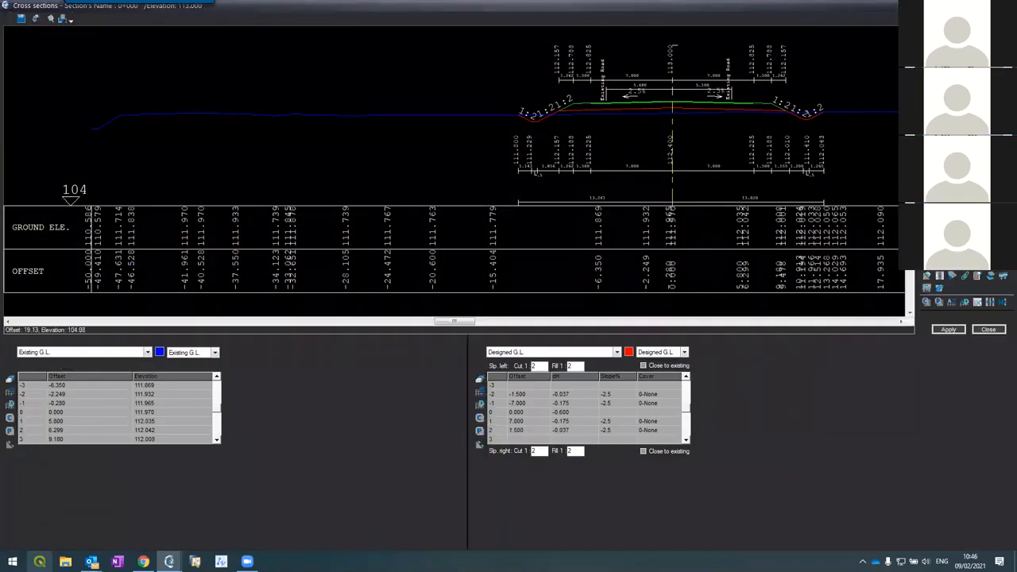
pyautogui.click(950, 159)
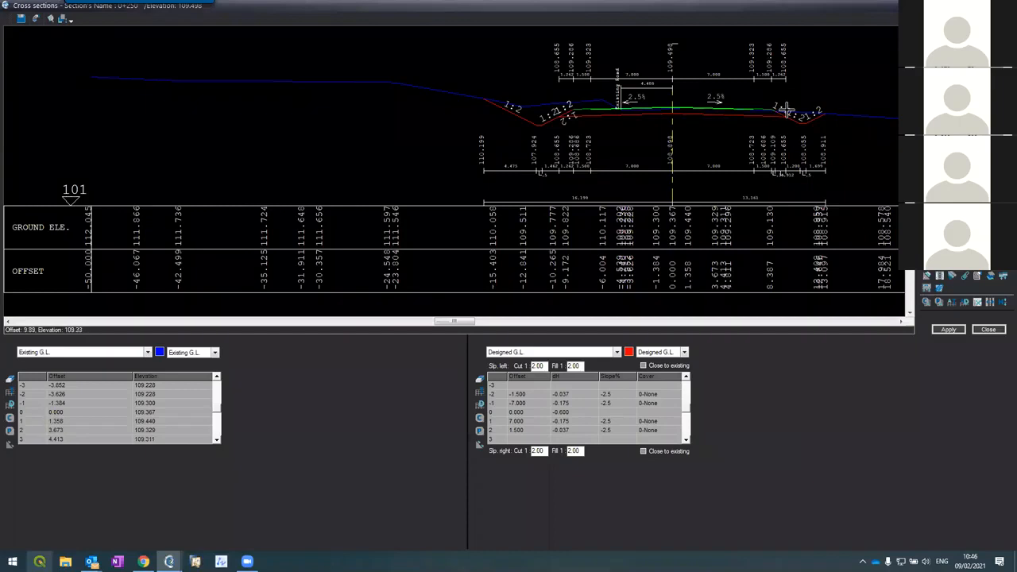
pyautogui.click(1004, 6)
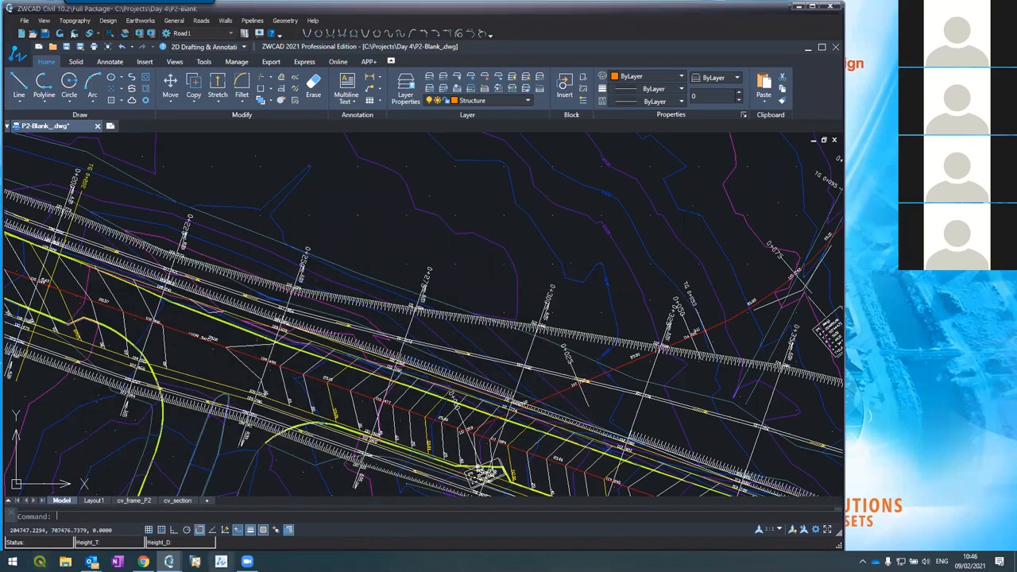
pyautogui.moveTo(170, 562)
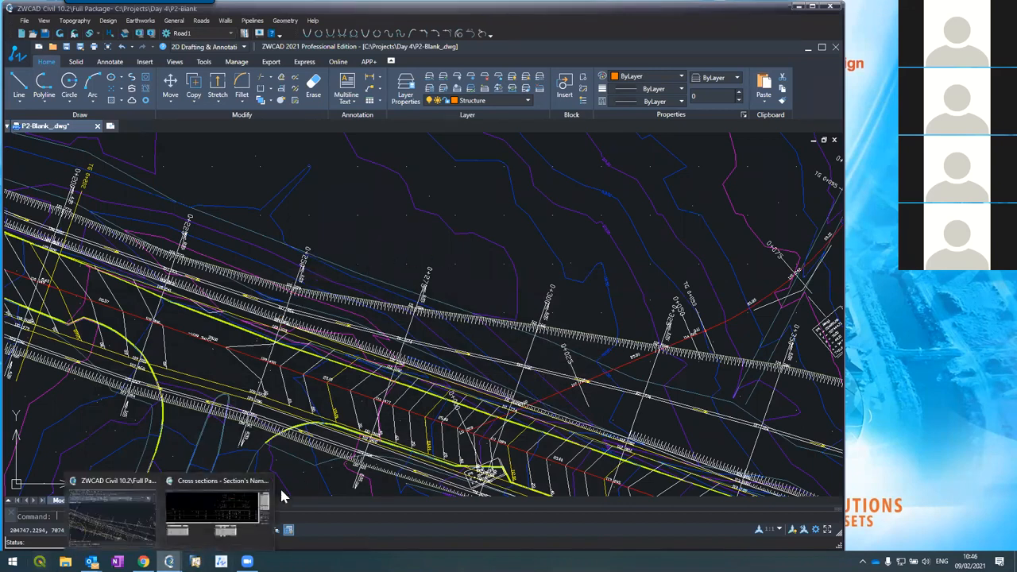
pyautogui.click(219, 530)
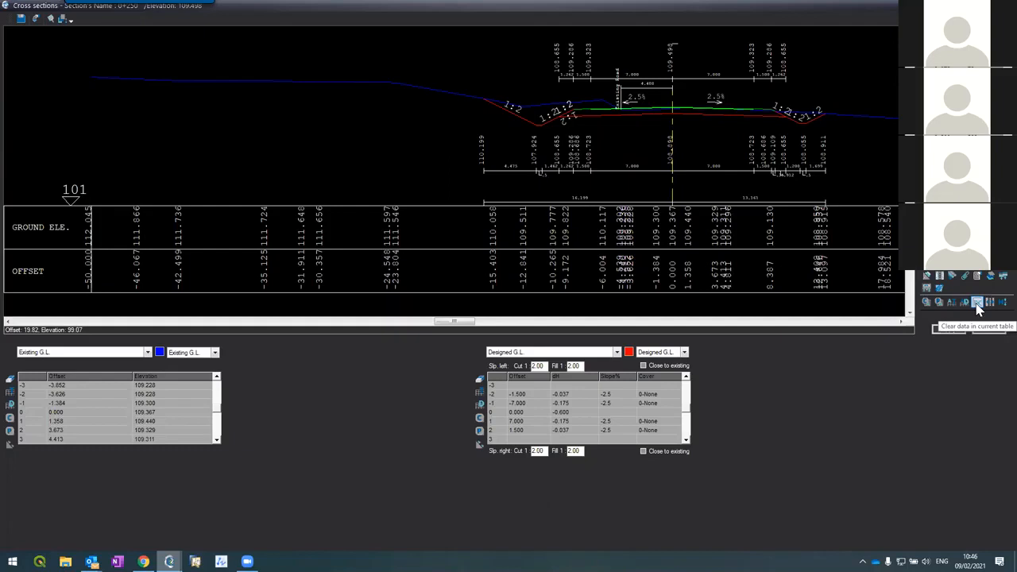
# Clear the Left ditch data for sections 0+275 through 0+534 and apply the change
pyautogui.click(977, 307)
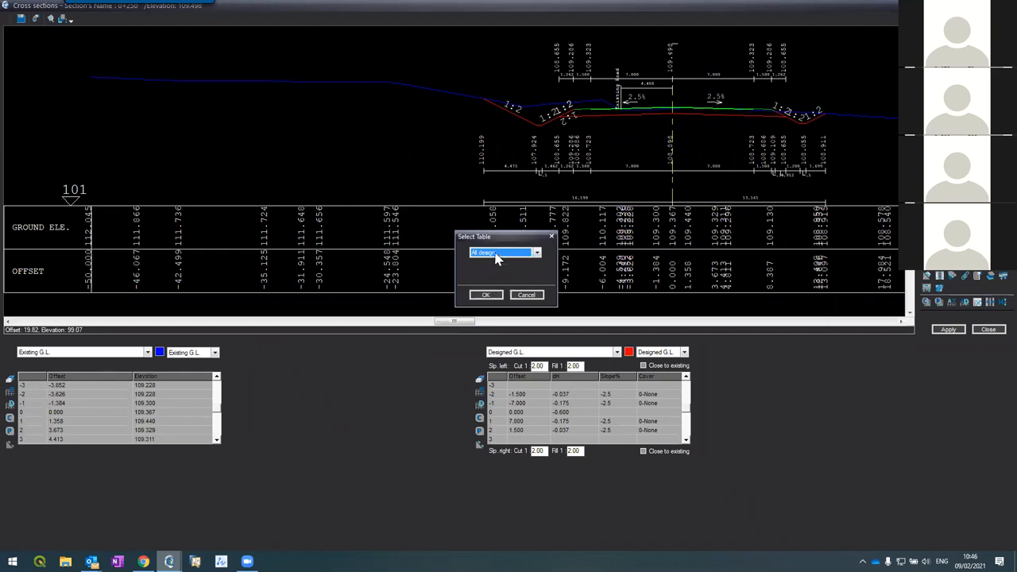
pyautogui.click(497, 255)
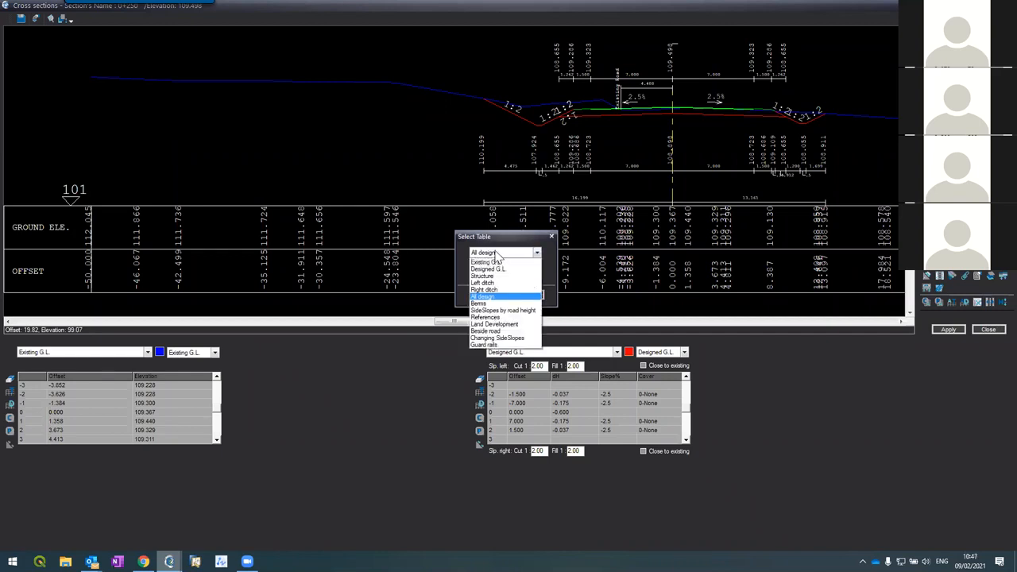
pyautogui.click(488, 284)
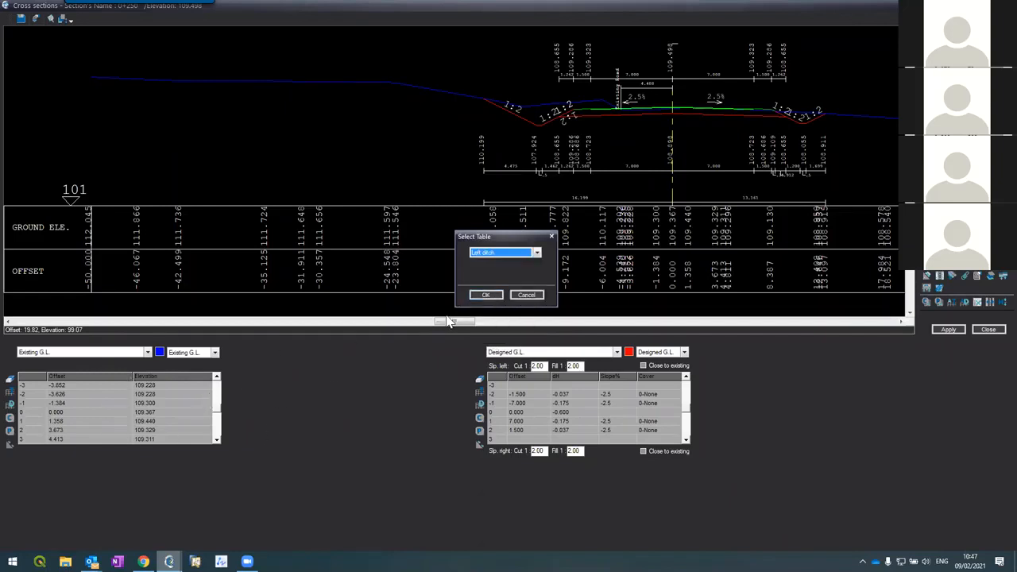
pyautogui.click(474, 295)
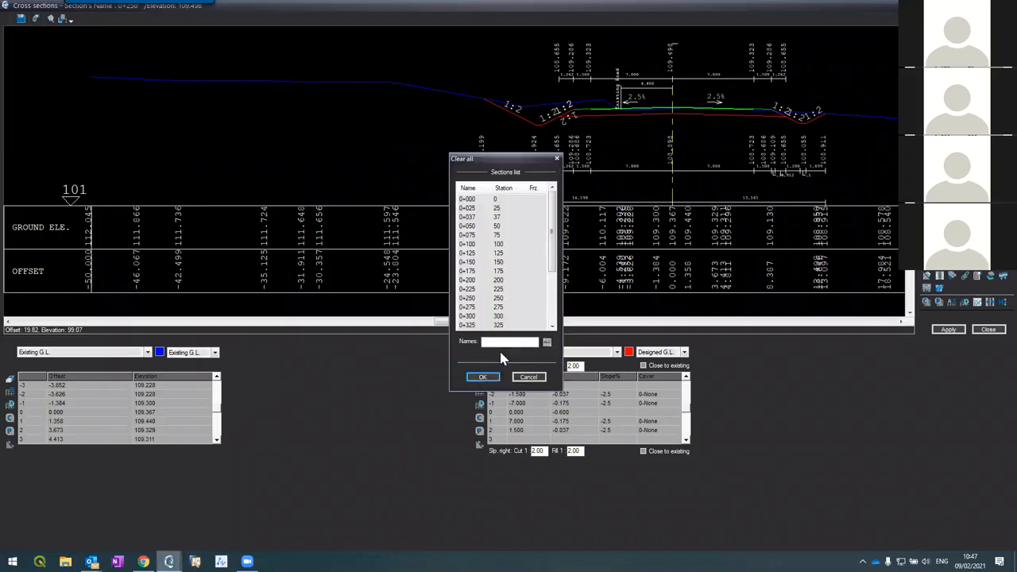
pyautogui.click(473, 308)
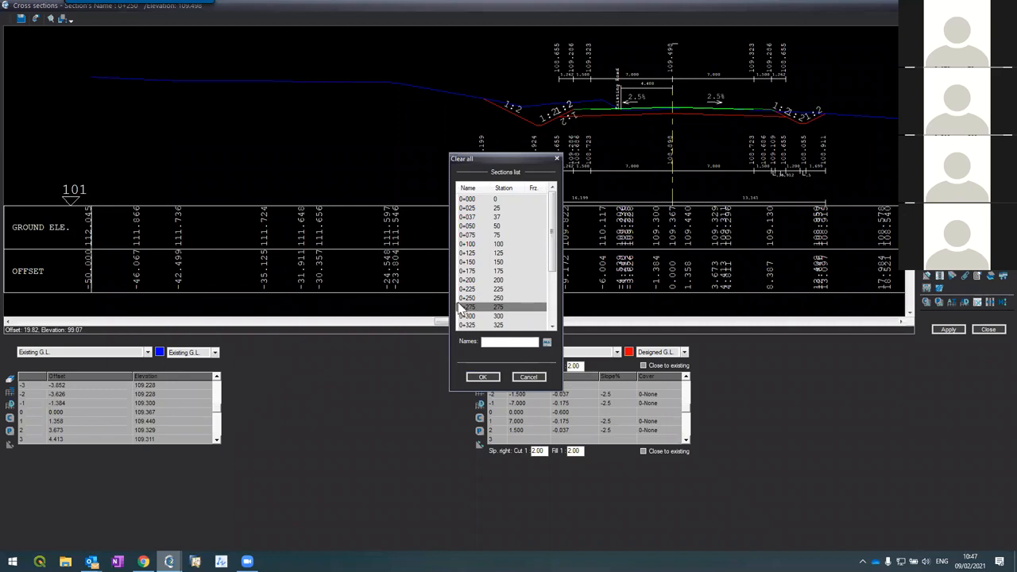
pyautogui.moveTo(552, 270); pyautogui.dragTo(554, 322)
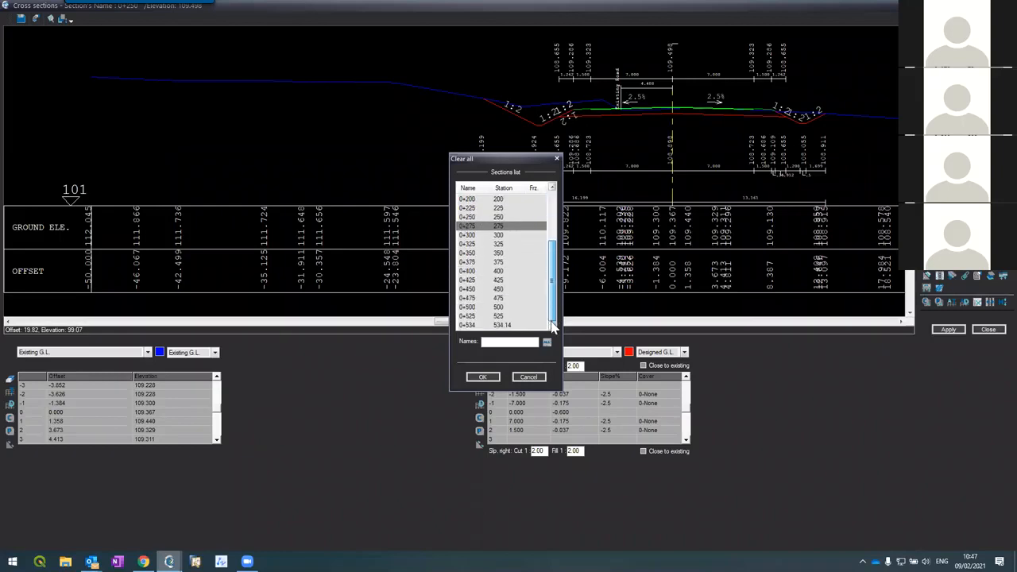
pyautogui.keyDown('shift'); pyautogui.click(467, 326); pyautogui.keyUp('shift')
pyautogui.click(483, 377)
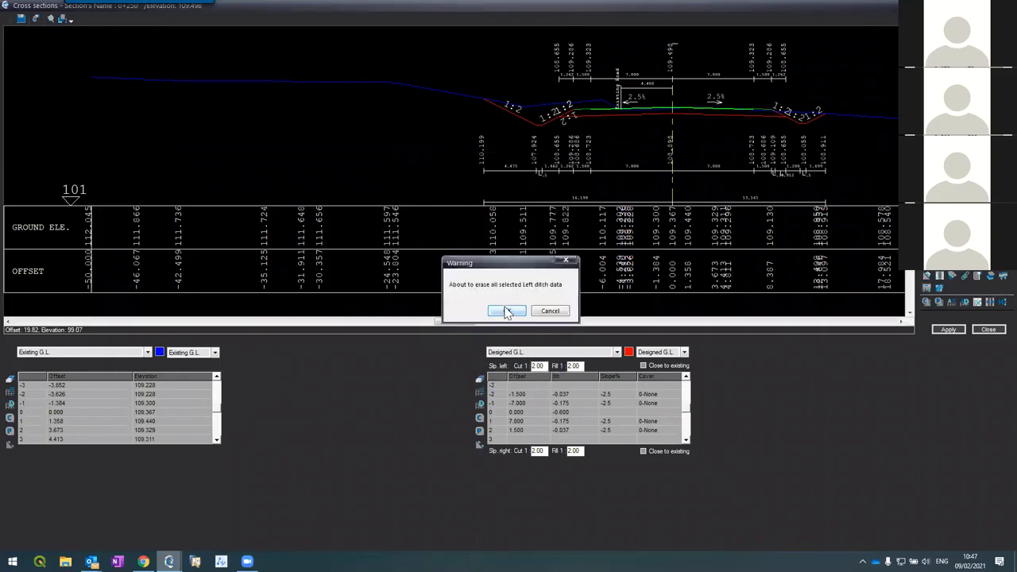
pyautogui.click(507, 311)
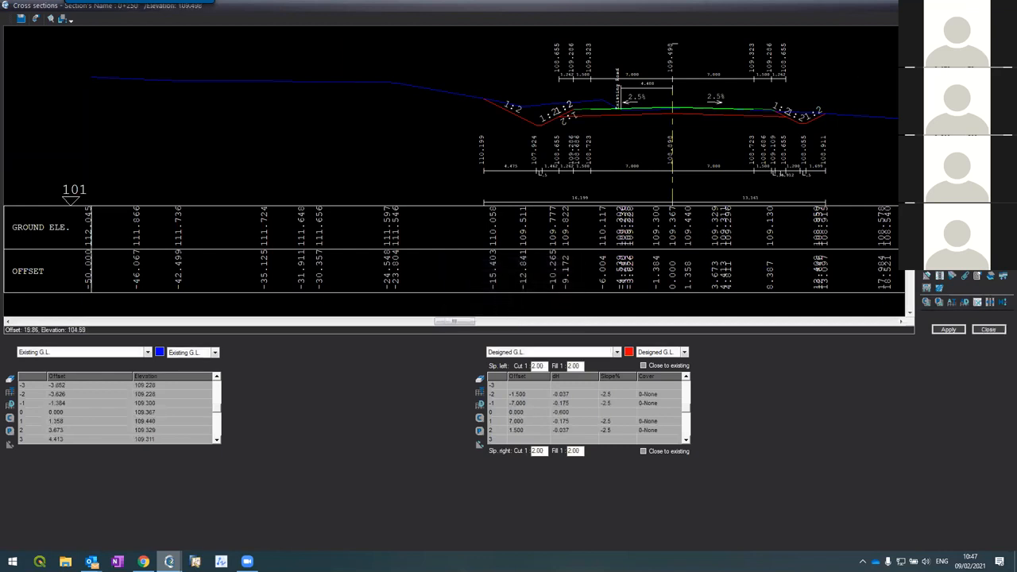
pyautogui.press('pageup')
pyautogui.click(947, 329)
# Browse the cross sections on to 0+475, comparing the left side before and after 0+275 and examining the left edge at 0+450 closely
pyautogui.press('pagedown')
pyautogui.press('pageup')
pyautogui.press('pagedown')
pyautogui.press('pageup')
pyautogui.press('pagedown')
pyautogui.press('pagedown')
pyautogui.press('pagedown')
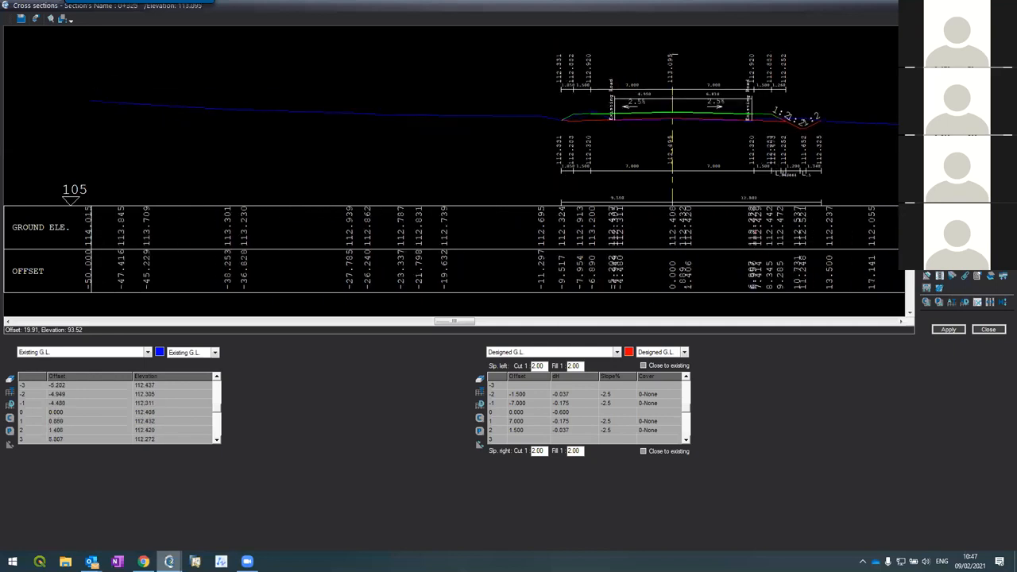
pyautogui.press('pagedown')
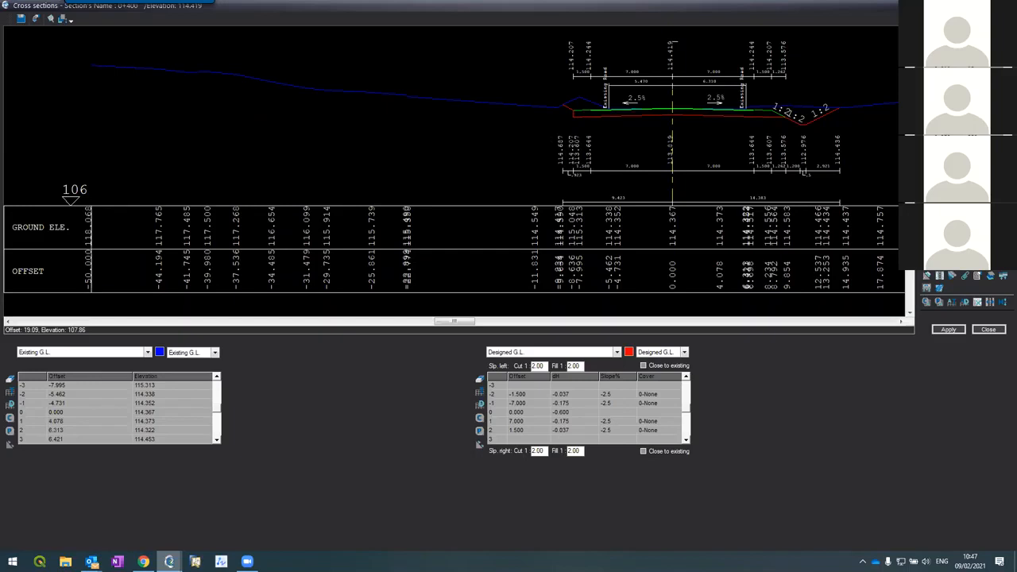
pyautogui.press('pagedown')
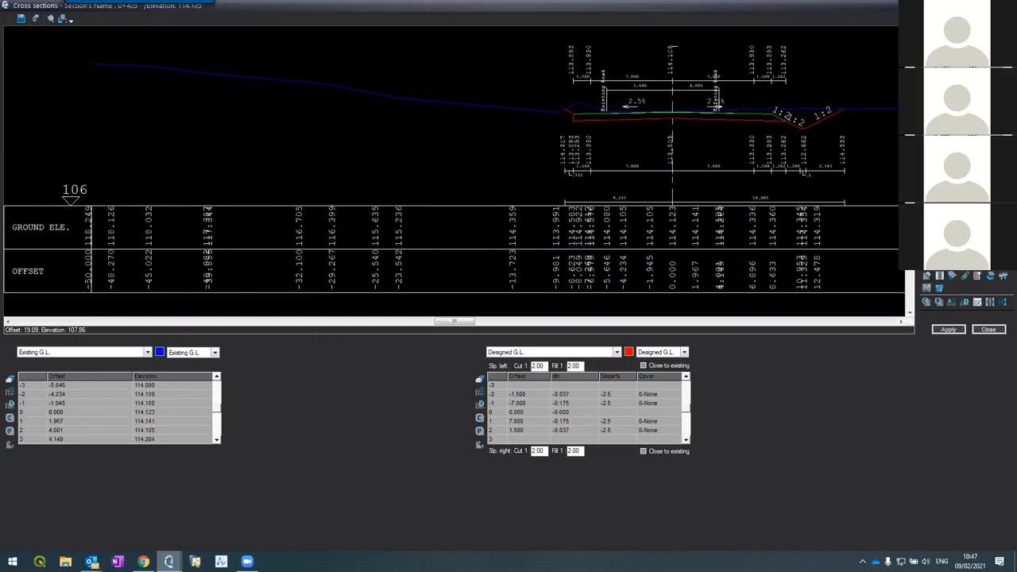
pyautogui.press('pagedown')
pyautogui.scroll(5, 567, 100)
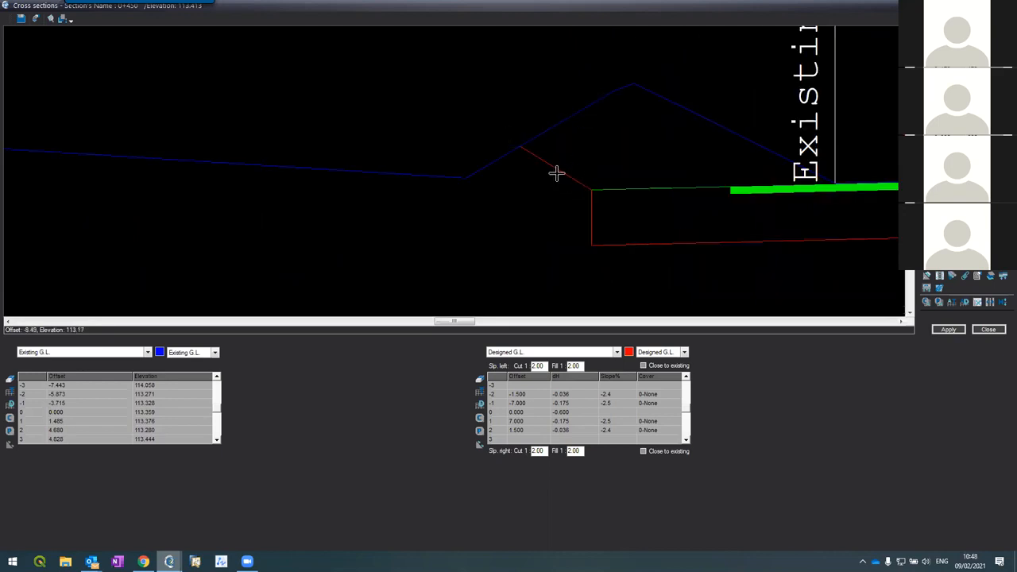
pyautogui.scroll(-4, 449, 162)
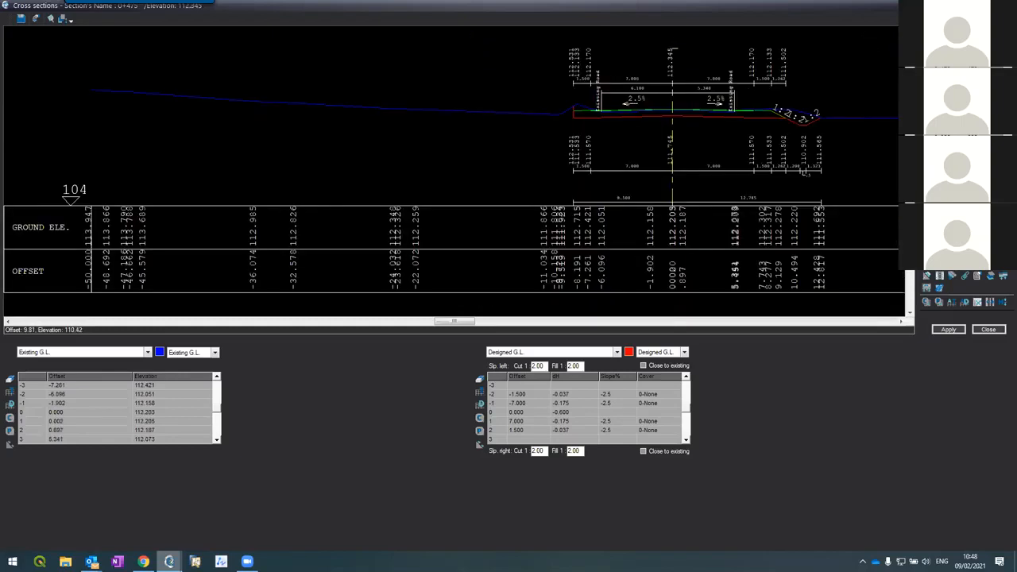
# Regenerate the current road's layout, contours, distances and triangles with interval 2, without creating junctions
pyautogui.click(990, 275)
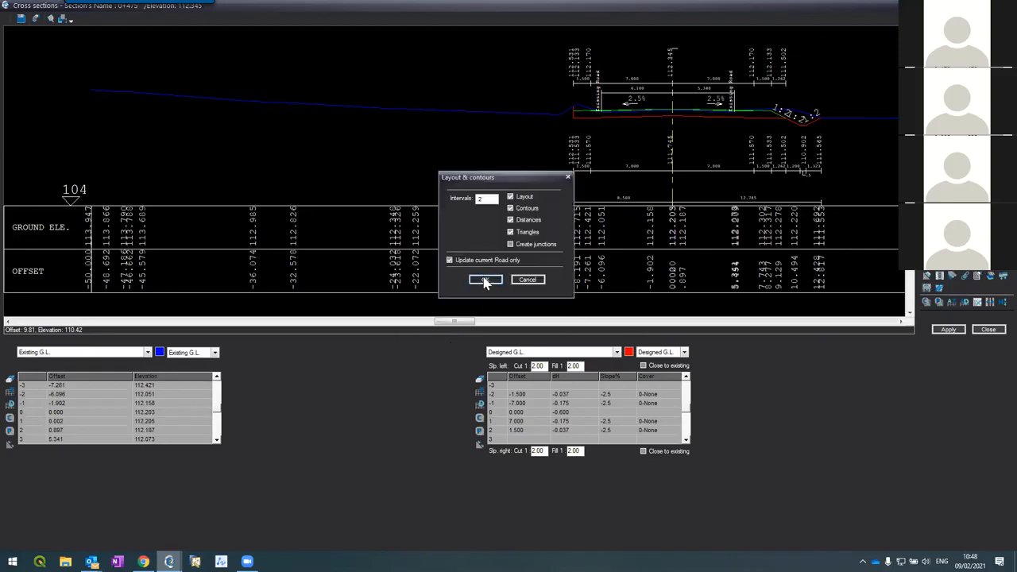
pyautogui.click(485, 281)
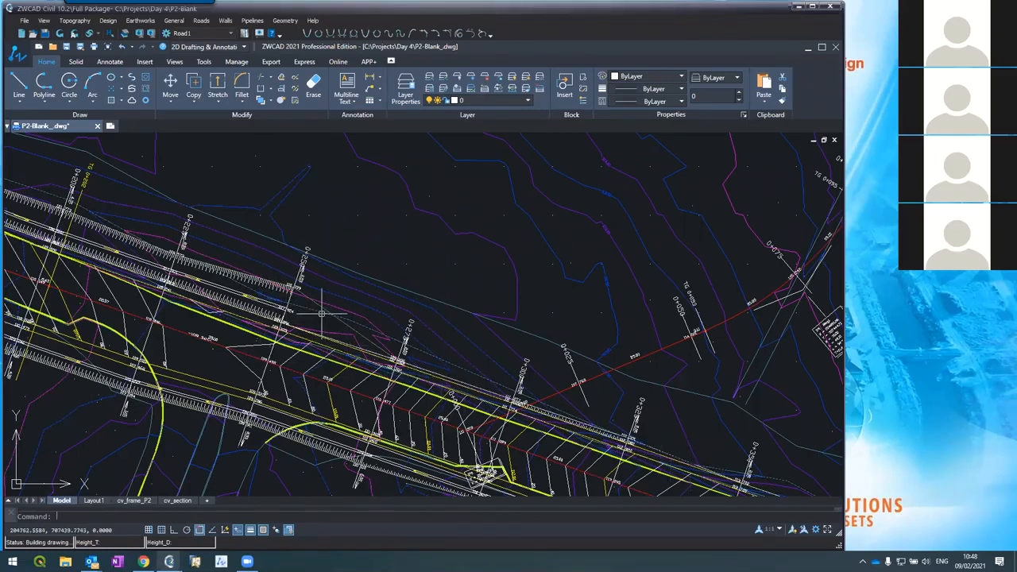
# Open the cross sections of Road1 and examine the section at 0+000 up close
pyautogui.scroll(-3, 314, 316)
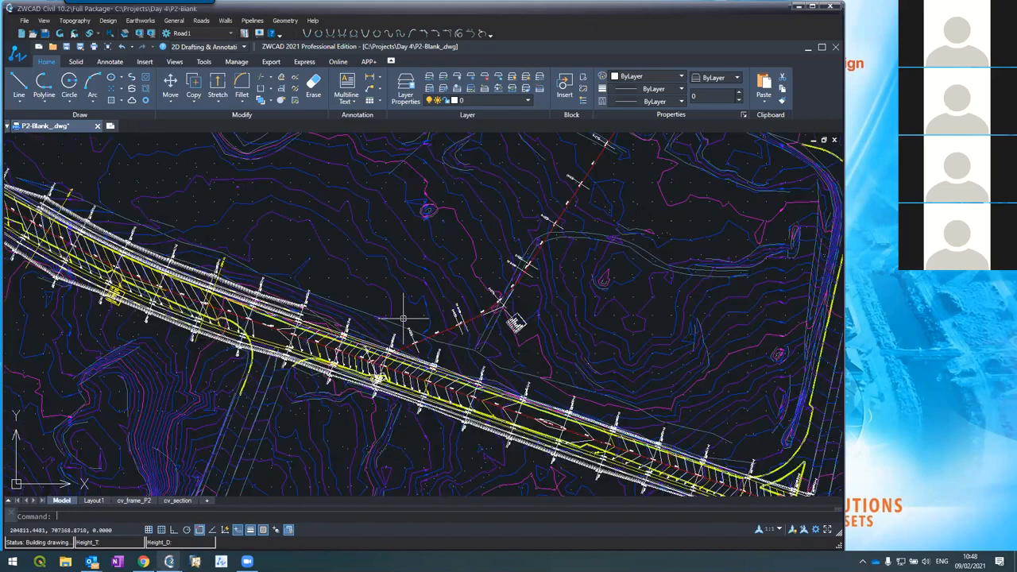
pyautogui.scroll(2, 403, 317)
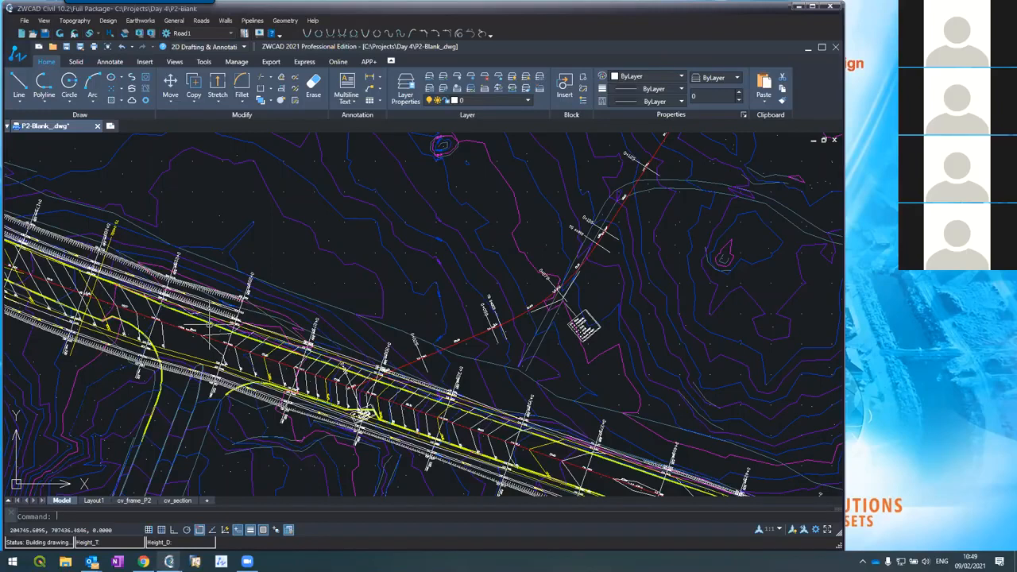
pyautogui.moveTo(214, 3)
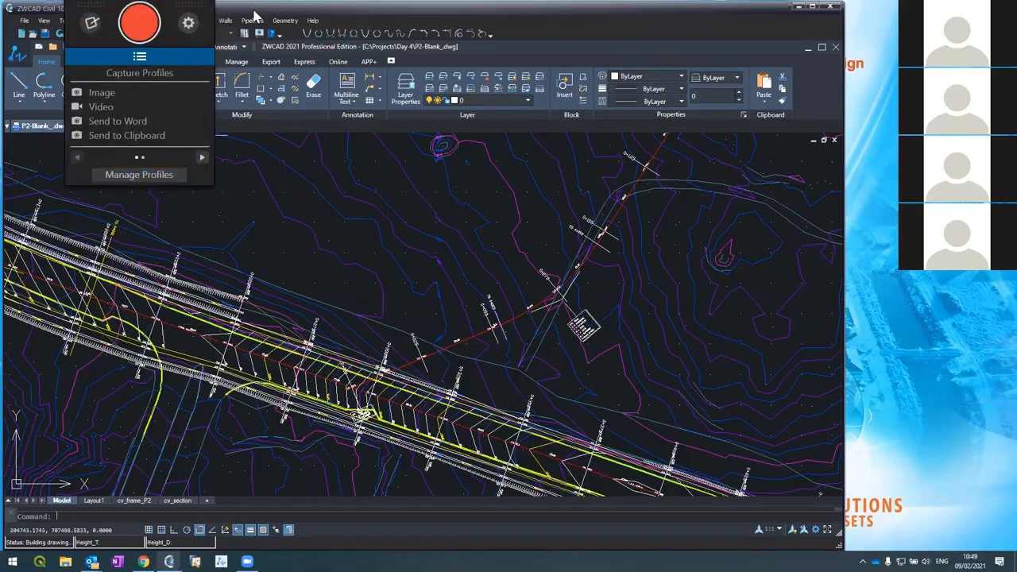
pyautogui.click(201, 21)
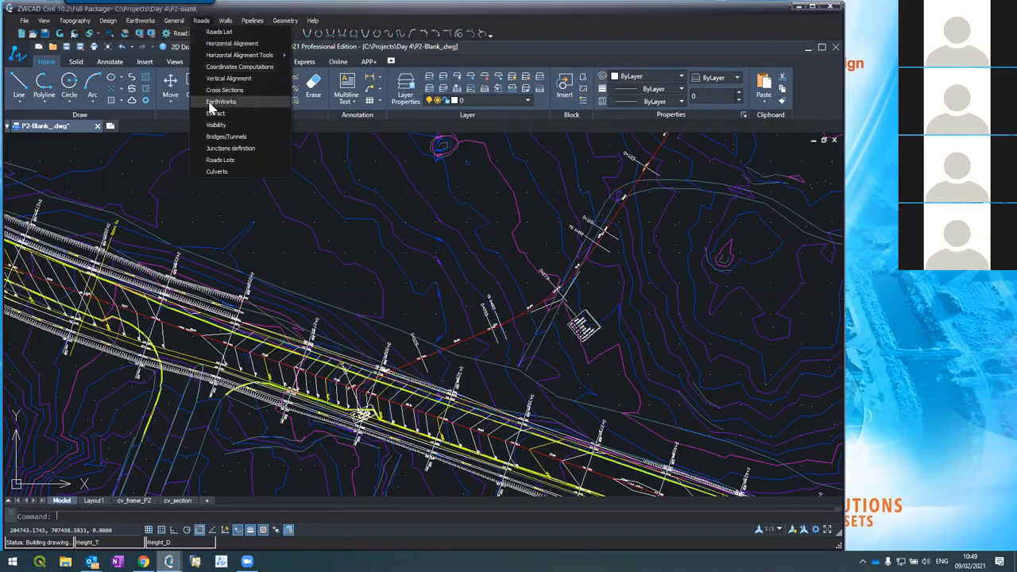
pyautogui.click(208, 90)
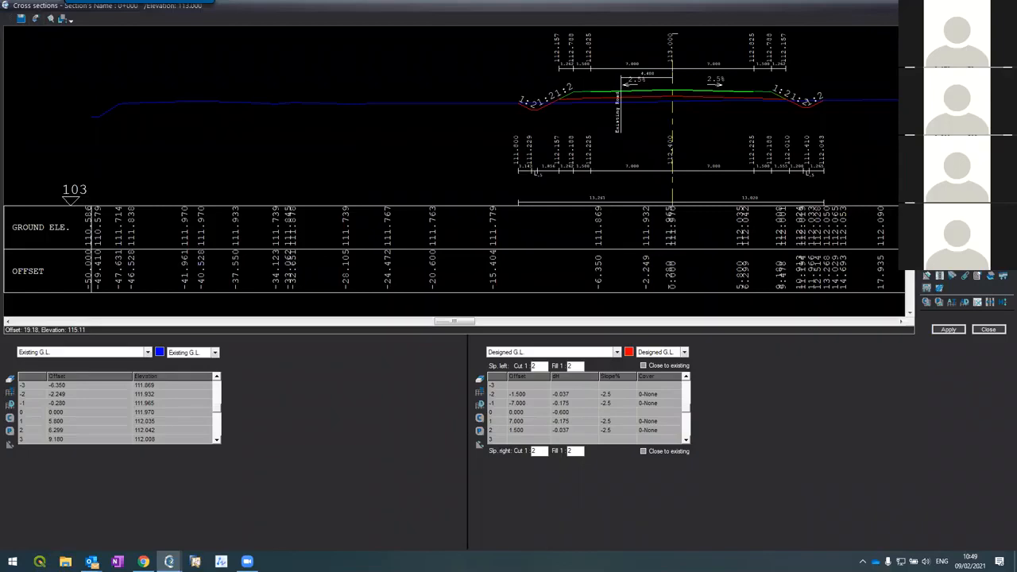
pyautogui.press('pagedown')
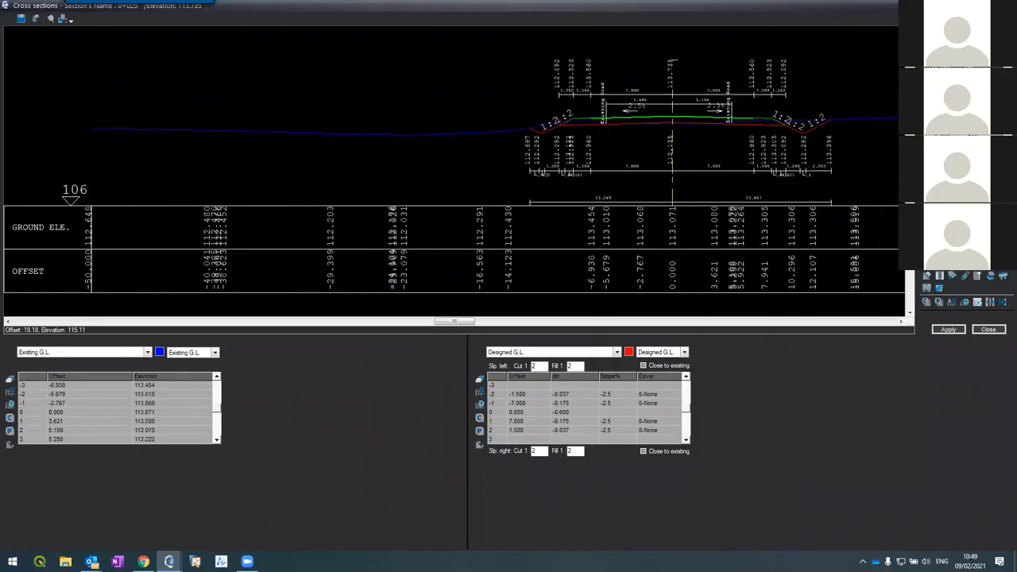
pyautogui.press('pageup')
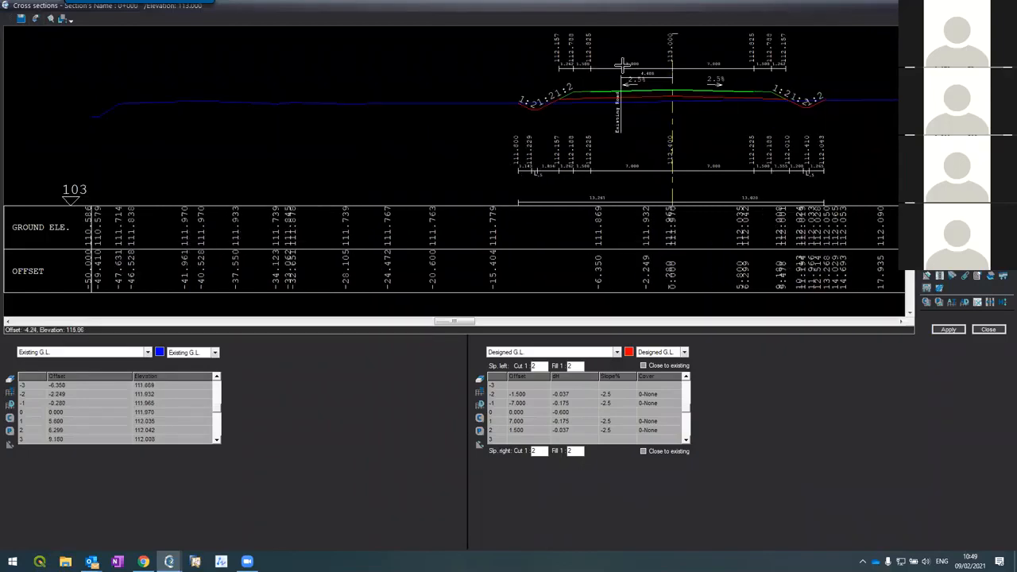
pyautogui.scroll(2, 621, 69)
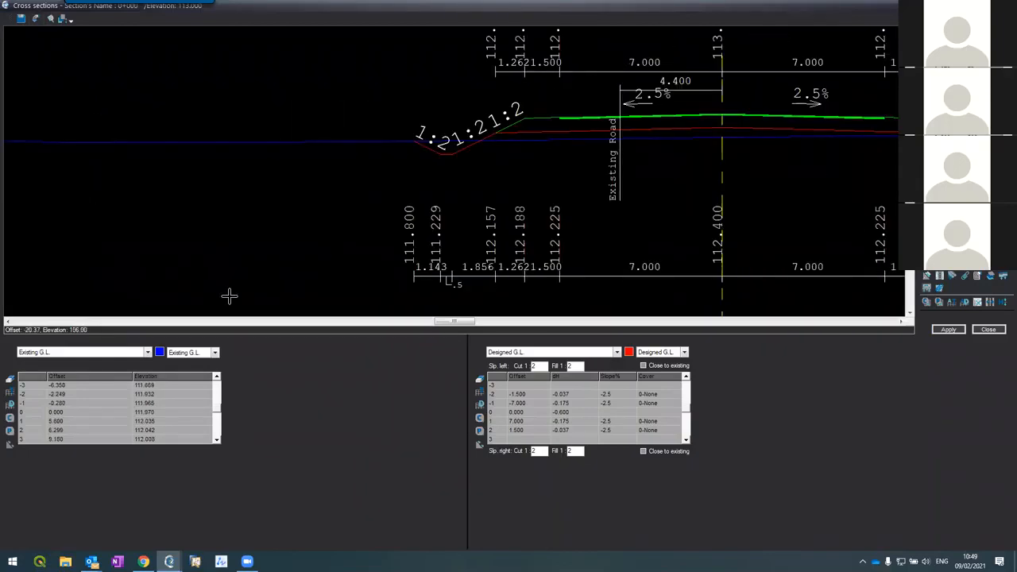
# Look at the Structure data of section 0+000, and display its Left ditch and Right ditch parameters side by side
pyautogui.click(71, 358)
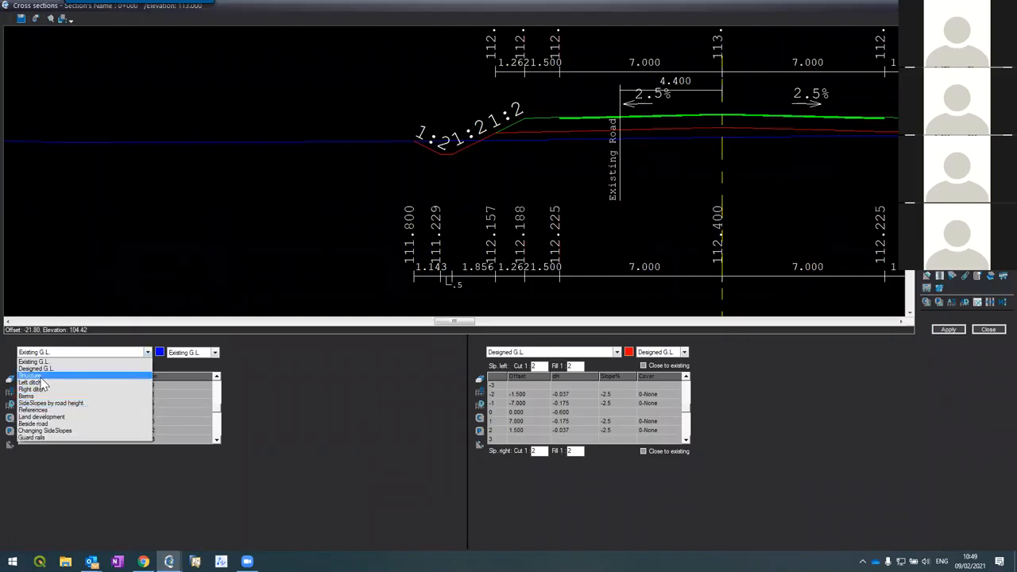
pyautogui.click(43, 375)
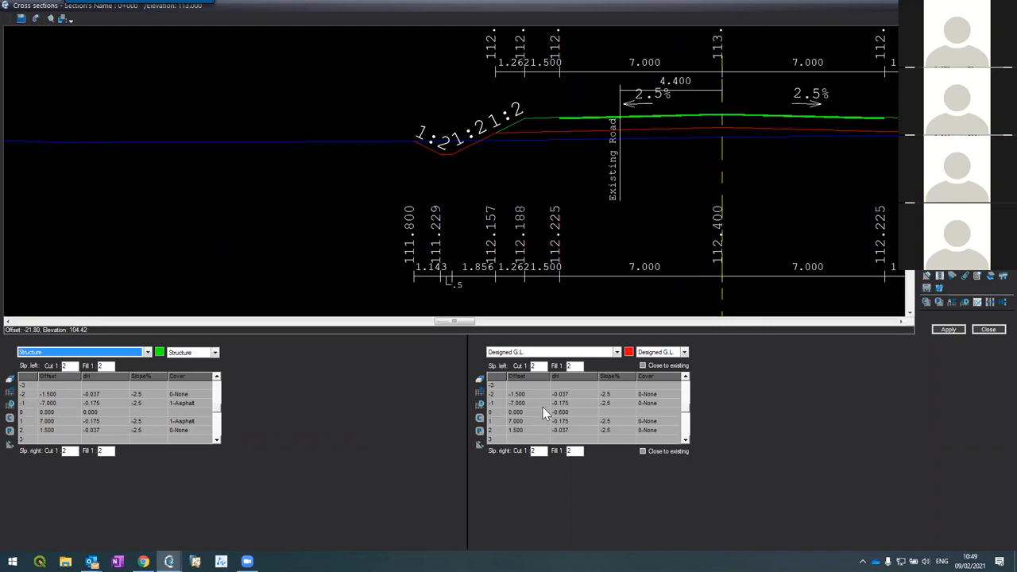
pyautogui.click(90, 352)
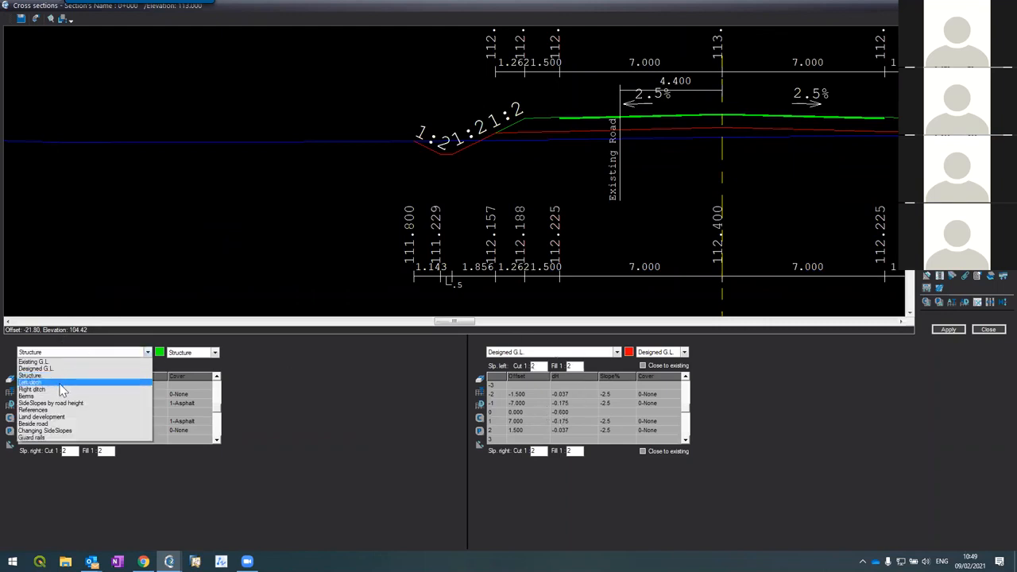
pyautogui.click(59, 383)
pyautogui.click(509, 354)
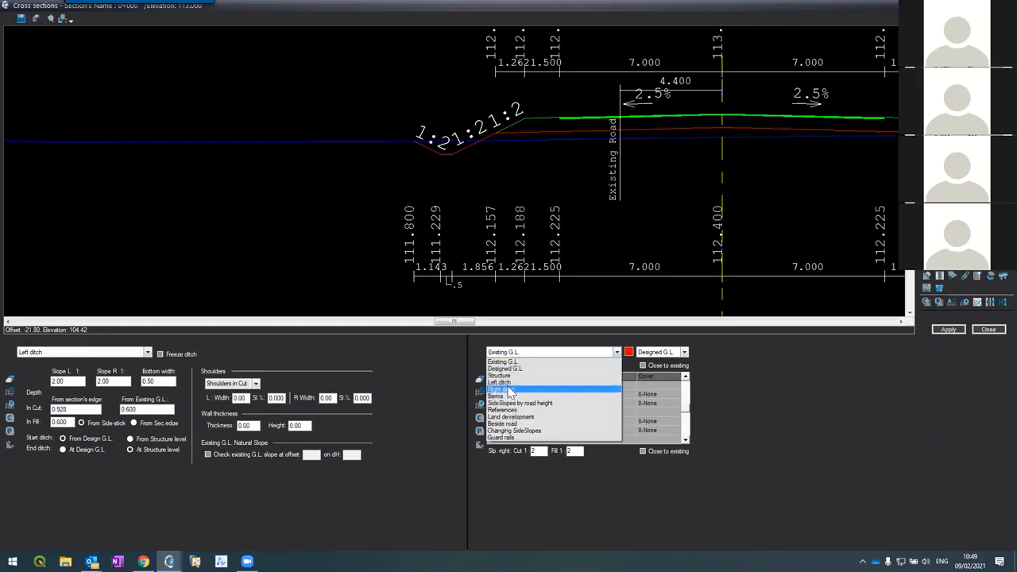
pyautogui.click(509, 389)
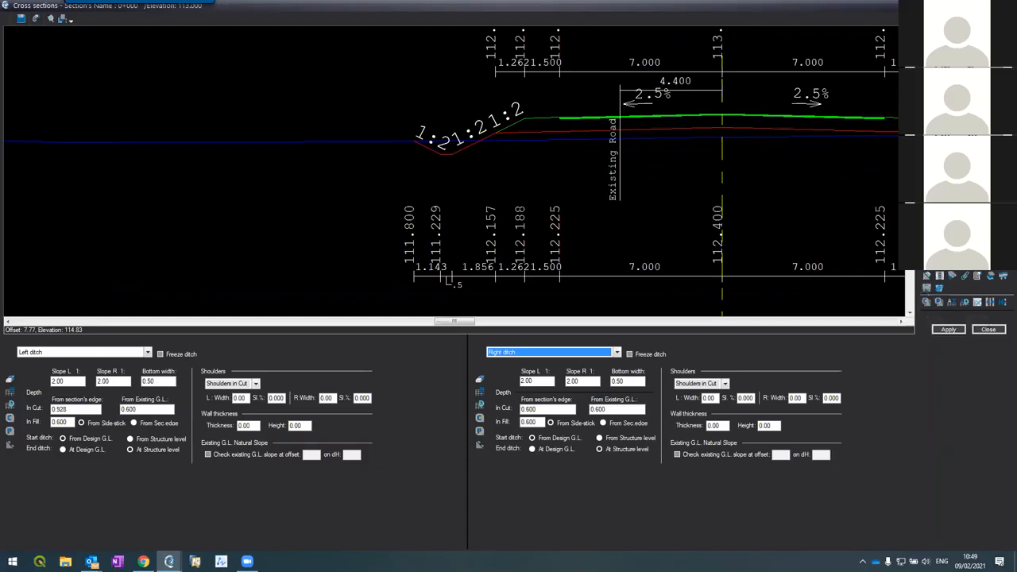
# Browse the cross sections from 0+534 back to 0+100, comparing the left and right ditch definitions
pyautogui.click(941, 238)
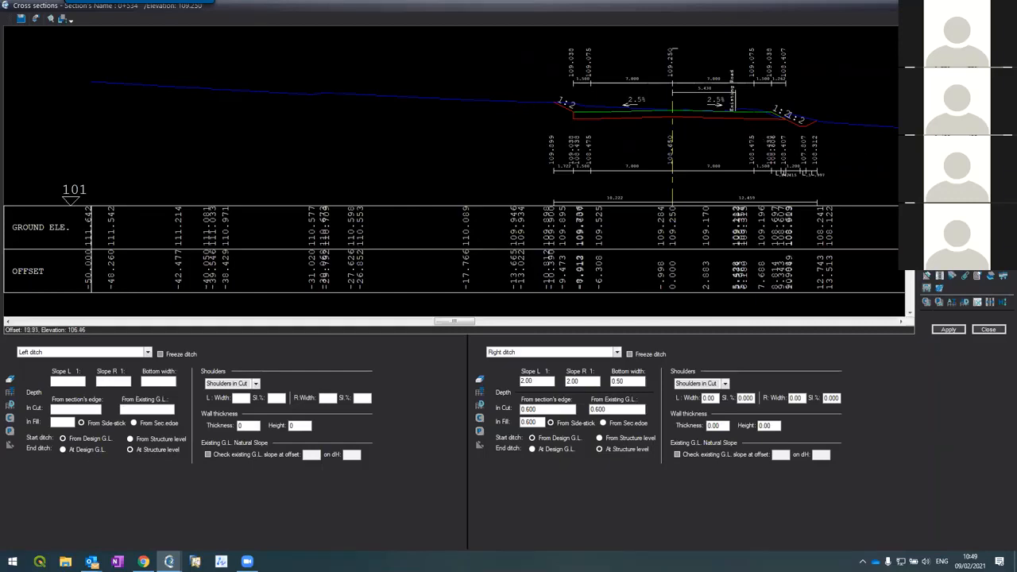
pyautogui.press('pagedown')
pyautogui.press('pagedown')
pyautogui.press('pagedown')
pyautogui.press('pagedown')
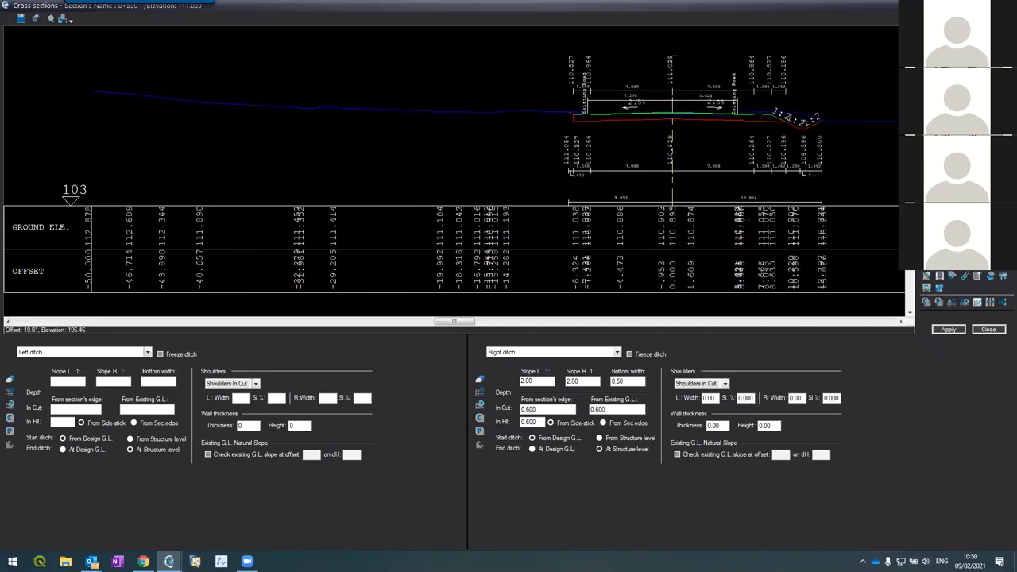
pyautogui.press('pagedown')
pyautogui.press('pagedown')
pyautogui.press('pagedown')
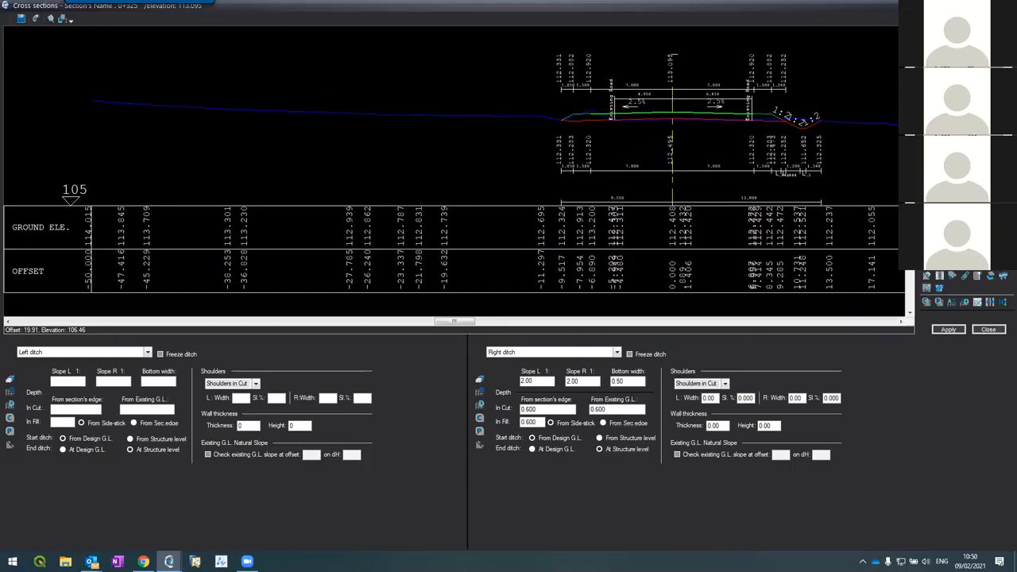
pyautogui.press('pagedown')
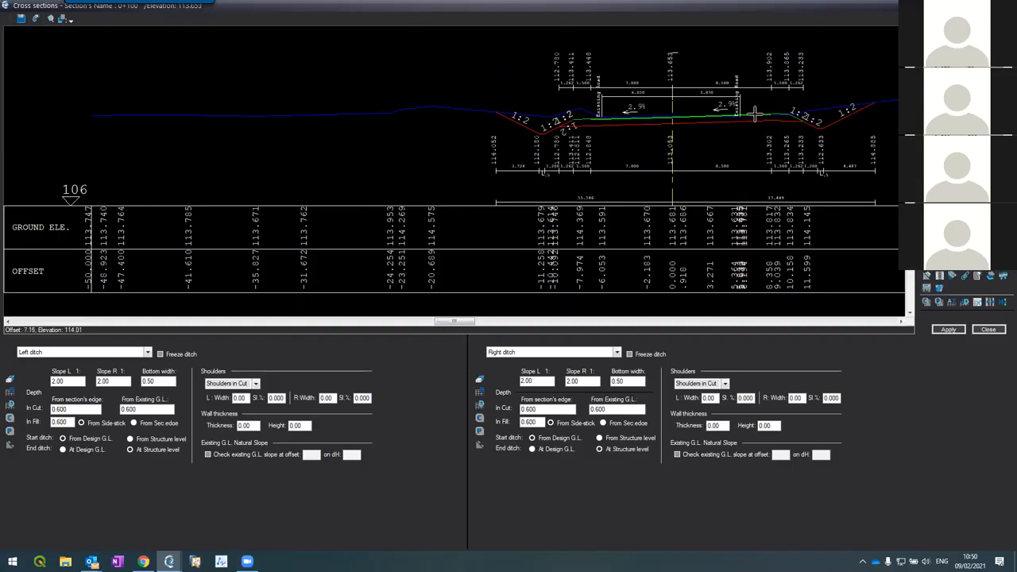
# Display the Structure data of section 0+100 in place of the Left ditch and examine the carriageway slopes
pyautogui.click(104, 354)
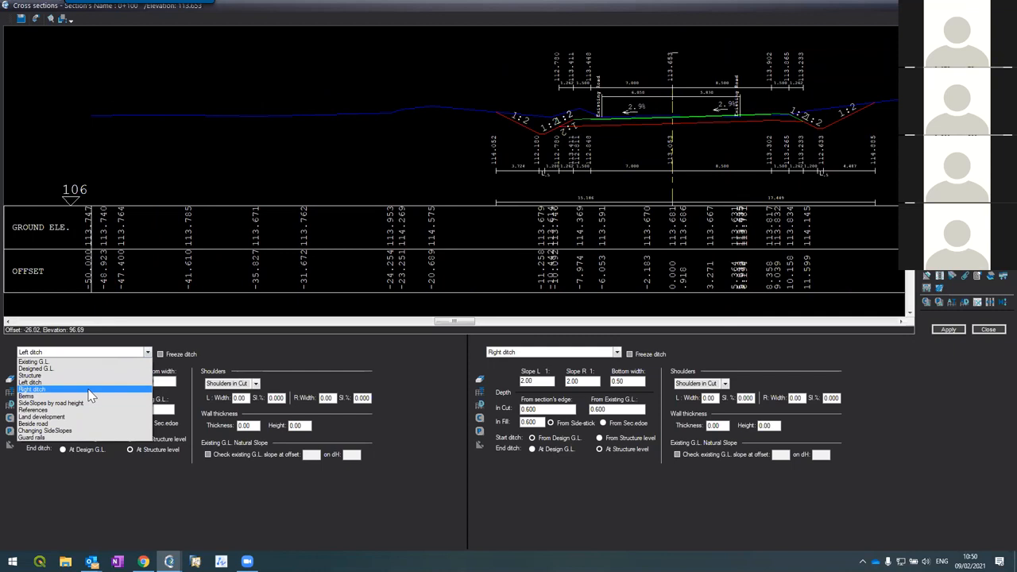
pyautogui.click(80, 374)
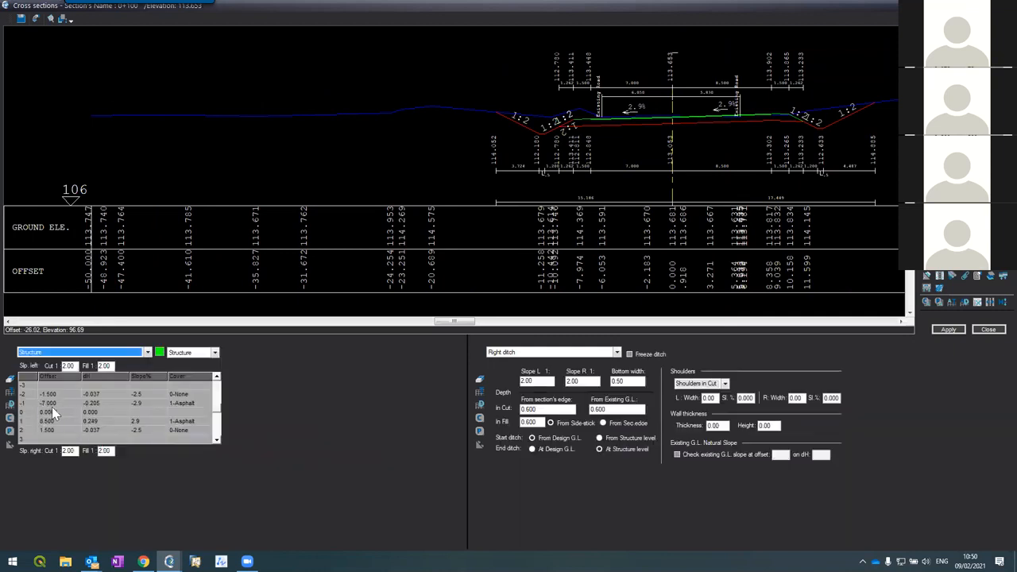
pyautogui.scroll(5, 770, 121)
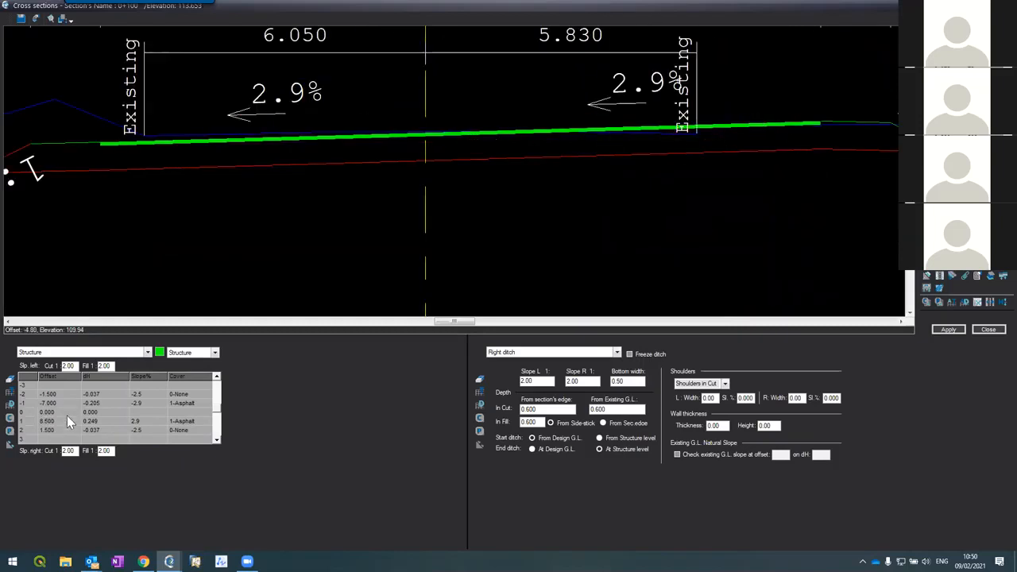
# Review the structure widths and slopes of the cross sections between 0+075 and 0+250
pyautogui.press('pageup')
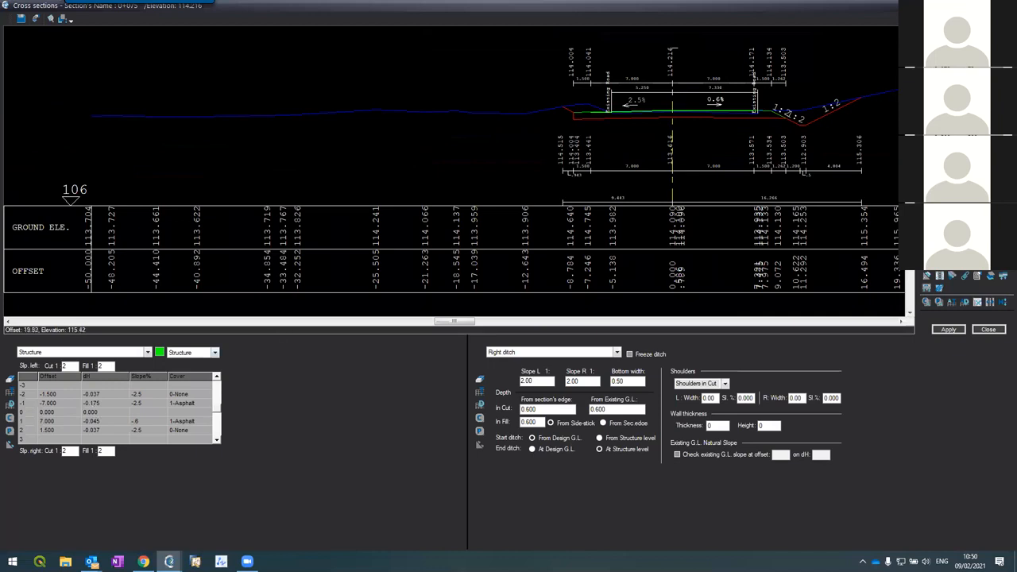
pyautogui.press('pagedown')
pyautogui.press('pagedown')
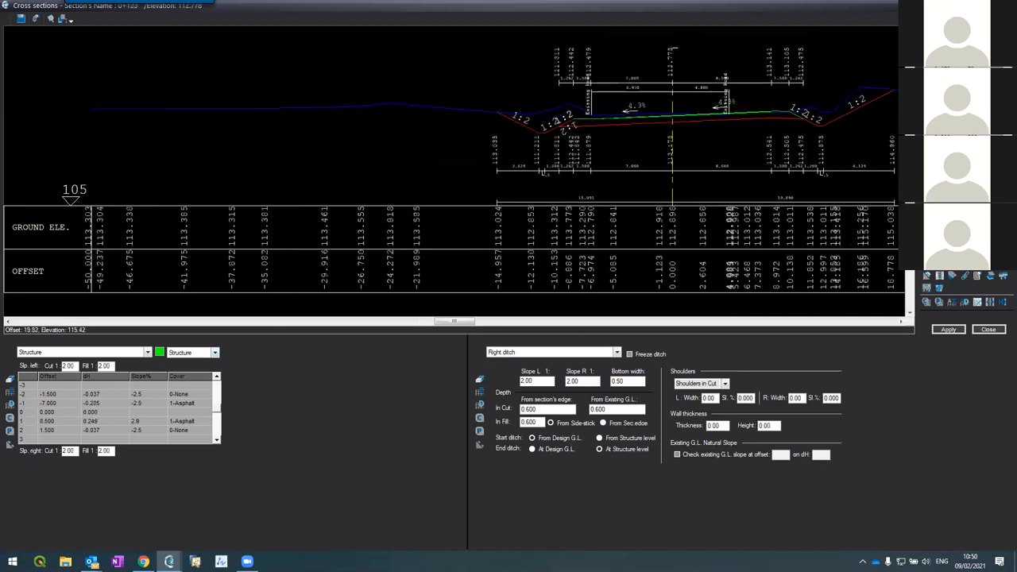
pyautogui.press('pagedown')
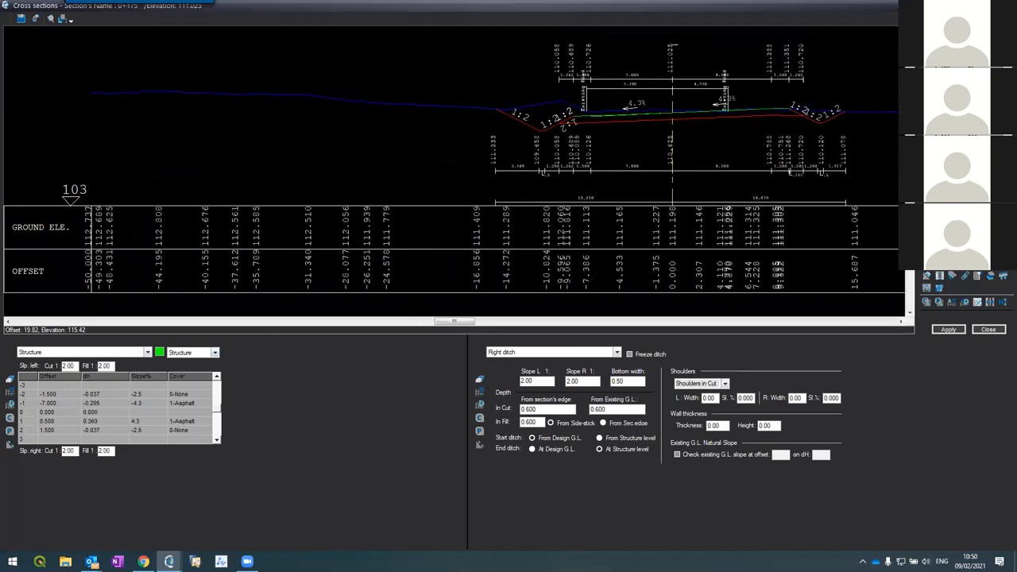
pyautogui.scroll(3, 733, 75)
pyautogui.press('pagedown')
pyautogui.press('pagedown')
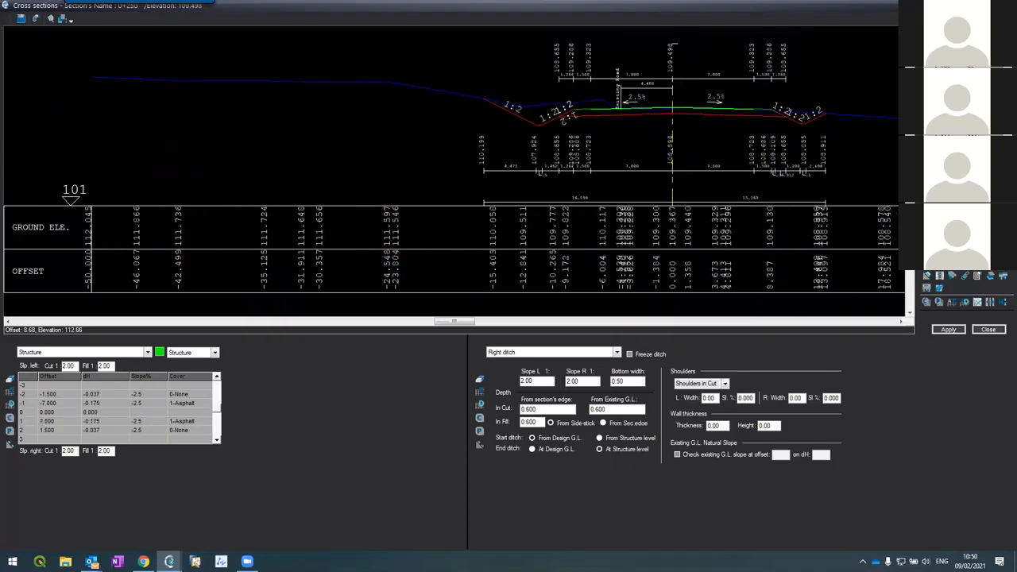
pyautogui.scroll(3, 719, 66)
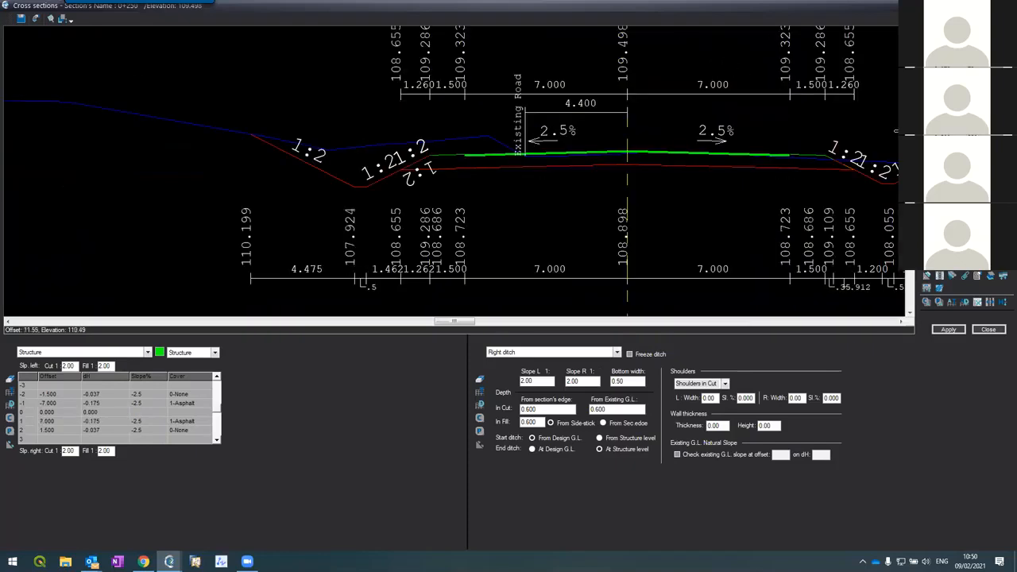
# Go back through the cross sections to 0+100
pyautogui.press('pageup')
pyautogui.press('pageup')
pyautogui.press('pageup')
pyautogui.press('pageup')
pyautogui.press('pageup')
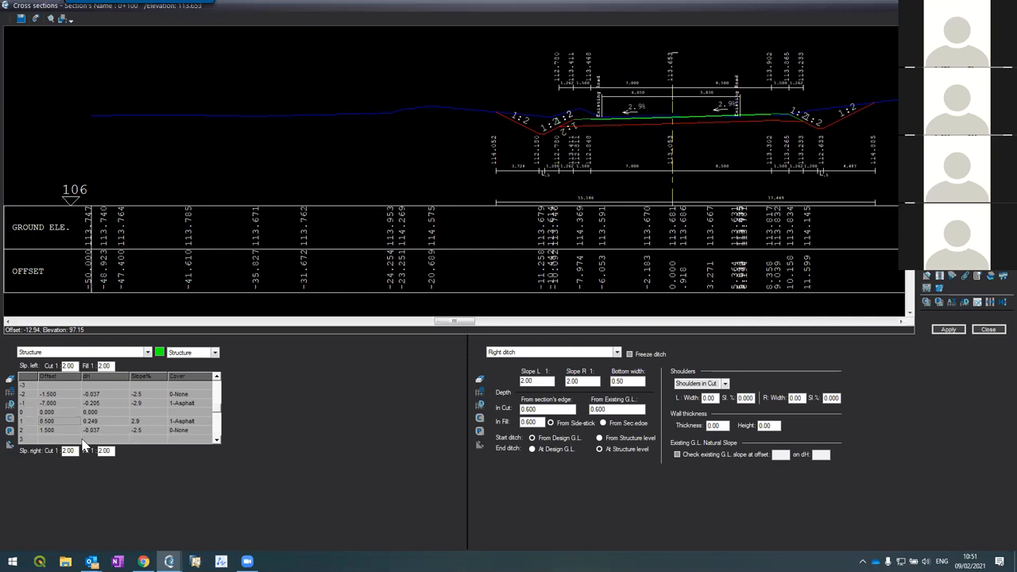
# Check the editing options available for row 1 of the structure table and close the cross sections
pyautogui.rightClick(26, 420)
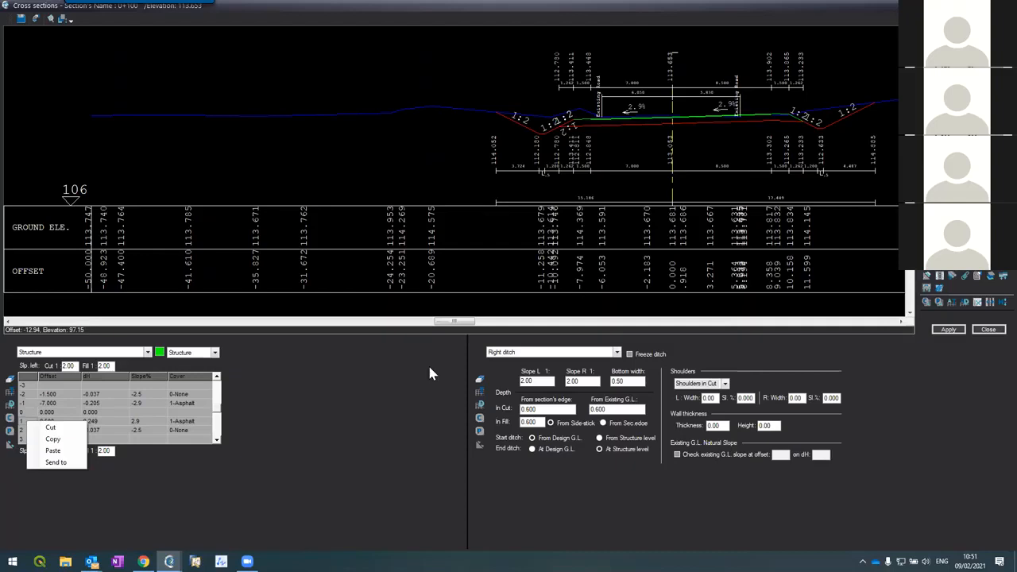
pyautogui.click(345, 430)
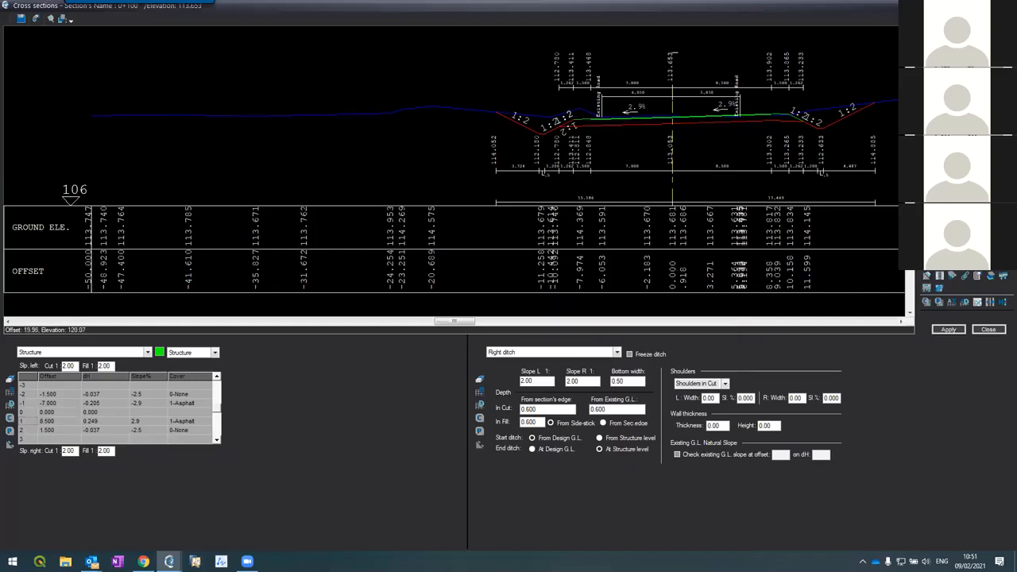
pyautogui.click(981, 332)
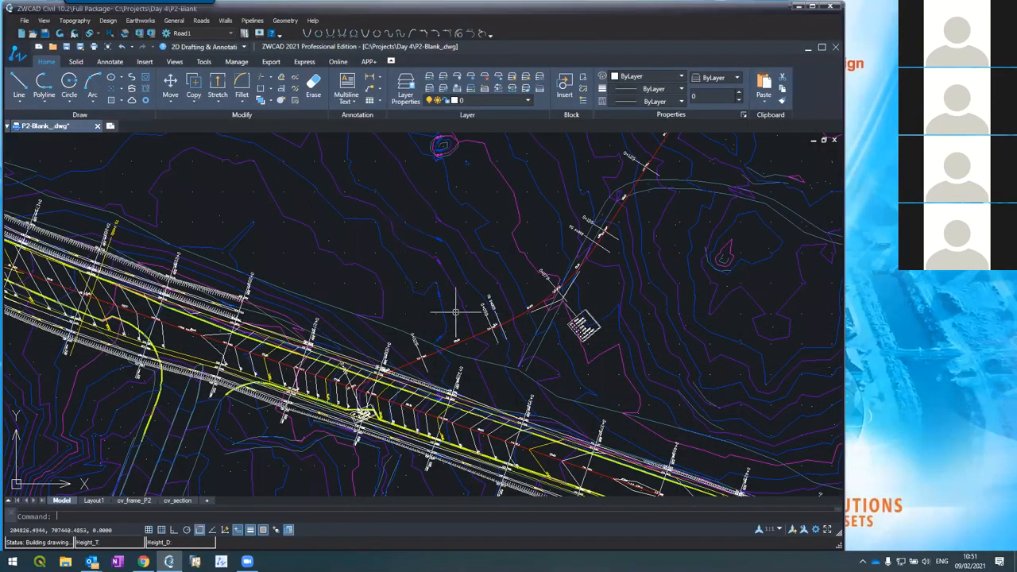
# Try erasing the side road's centerline around 0+053 and undo the erasure
pyautogui.scroll(2, 462, 315)
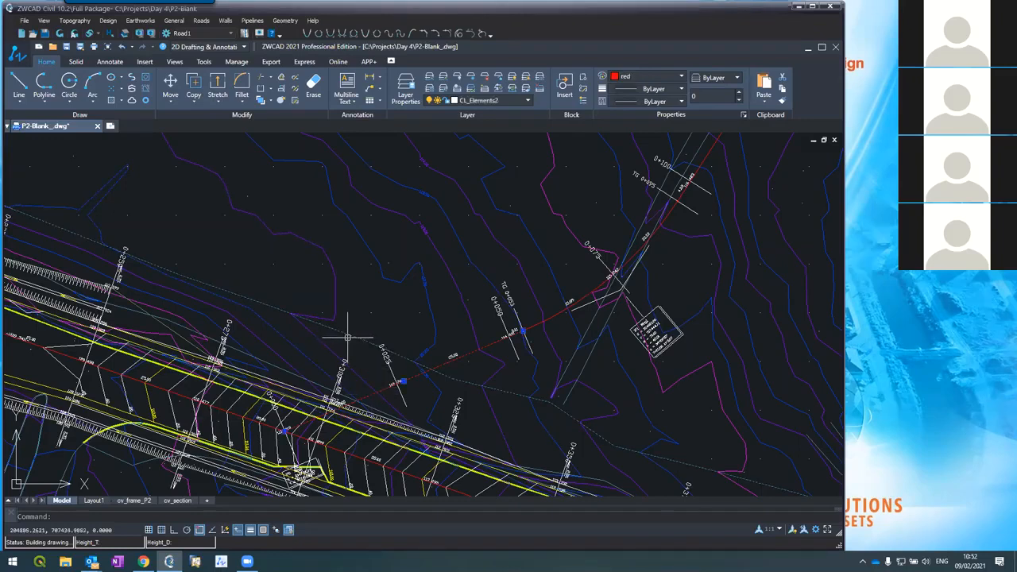
pyautogui.click(550, 308)
pyautogui.write('e')
pyautogui.press('Return')
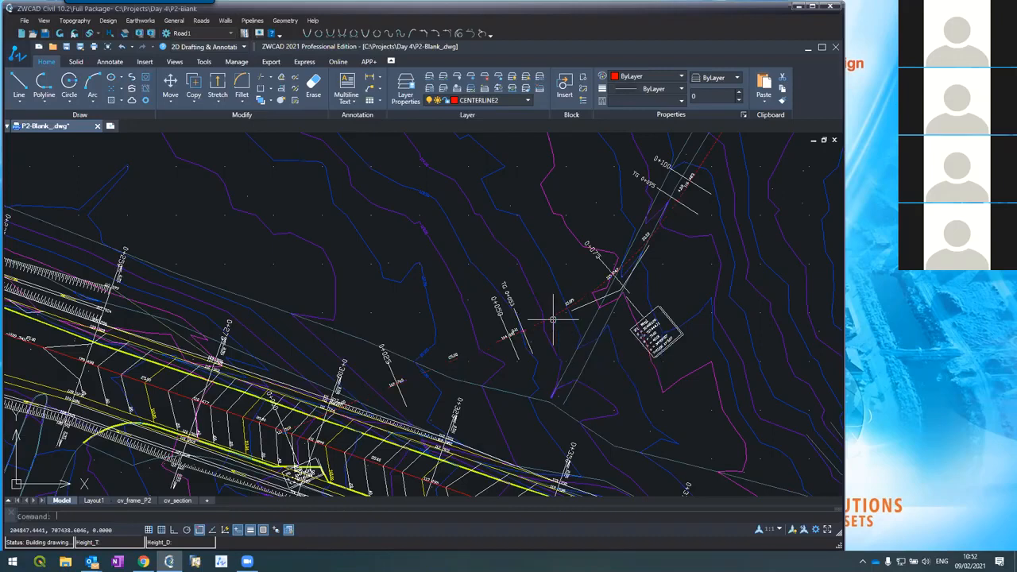
pyautogui.hotkey('ctrl', 'z')
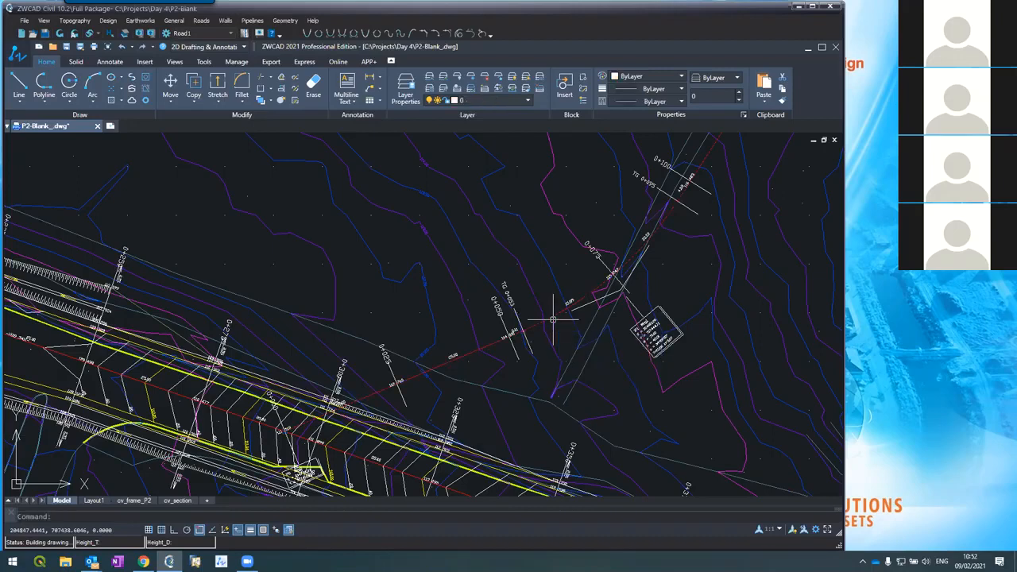
# Offset the side road's centerline by 1.5 toward its northwest side
pyautogui.click(552, 320)
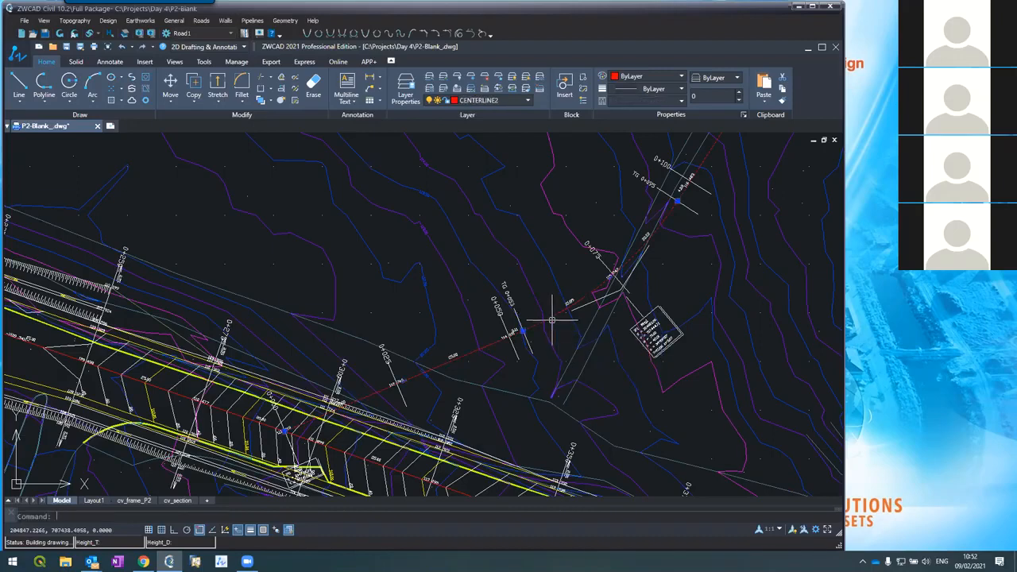
pyautogui.scroll(5, 479, 348)
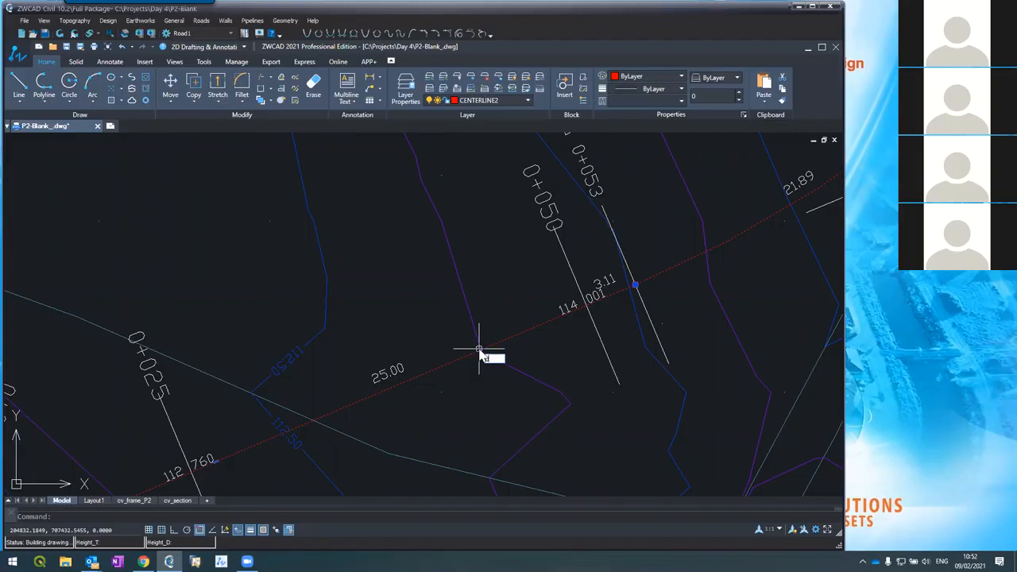
pyautogui.press('BackSpace')
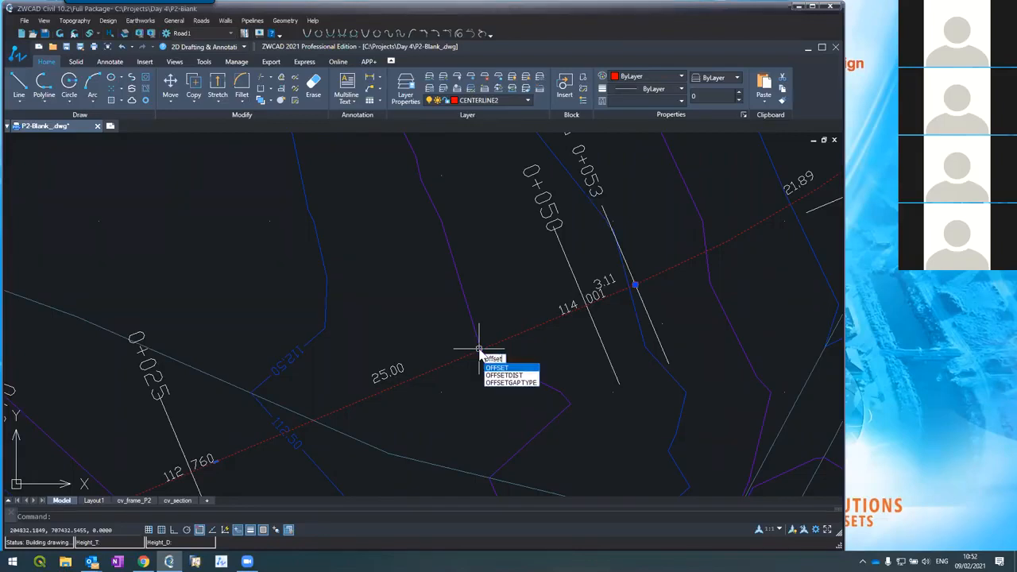
pyautogui.press('Return')
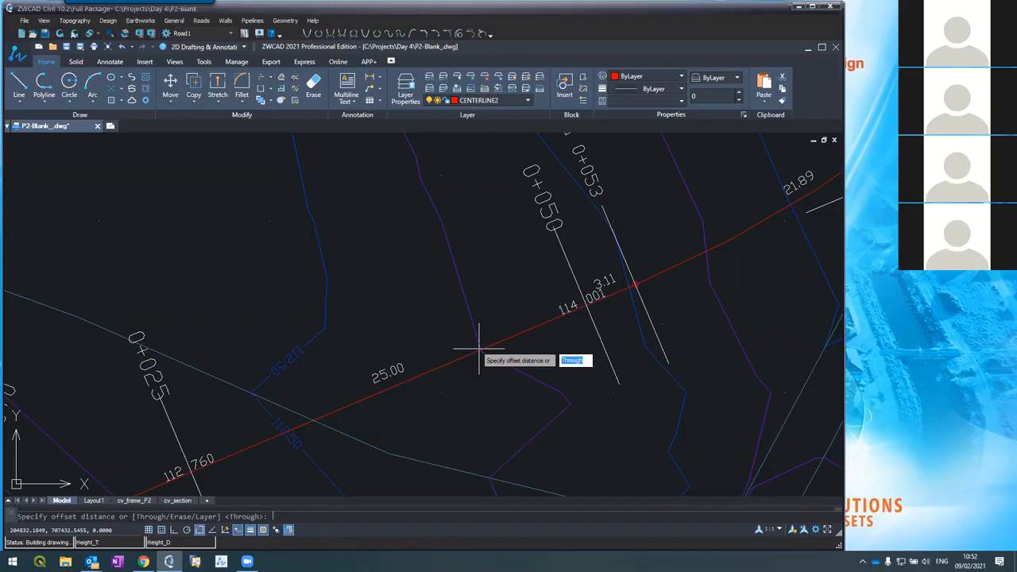
pyautogui.write('1.5')
pyautogui.press('Return')
pyautogui.click(479, 350)
pyautogui.click(415, 296)
pyautogui.press('Return')
# Offset the side road's centerline by the same 1.5 distance toward its southeast side
pyautogui.press('Return')
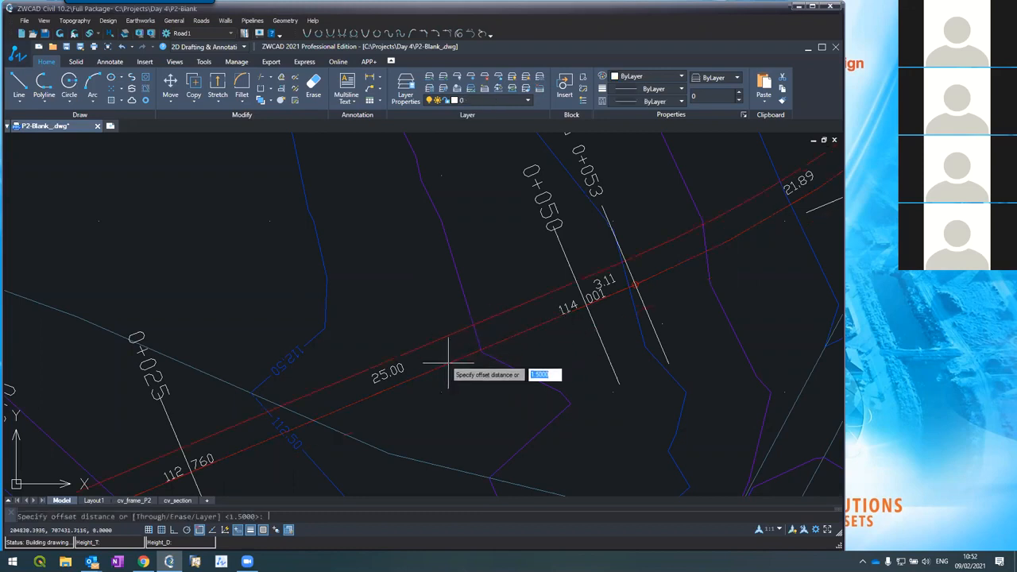
pyautogui.press('Return')
pyautogui.click(449, 363)
pyautogui.click(475, 415)
pyautogui.press('Return')
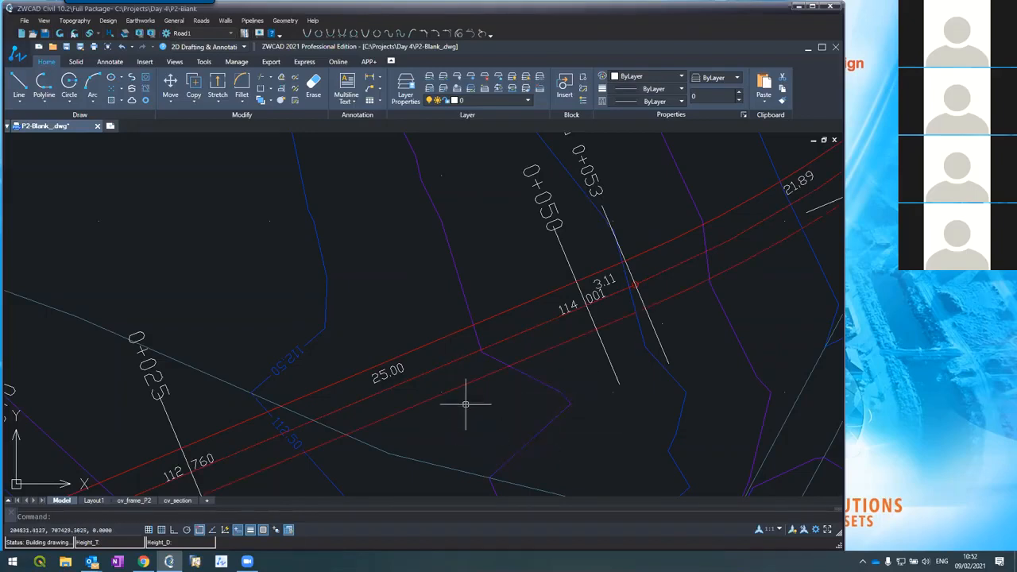
# Offset each of the two median edge lines outward by 7, away from the side road's centerline
pyautogui.scroll(-5, 464, 404)
pyautogui.scroll(5, 462, 406)
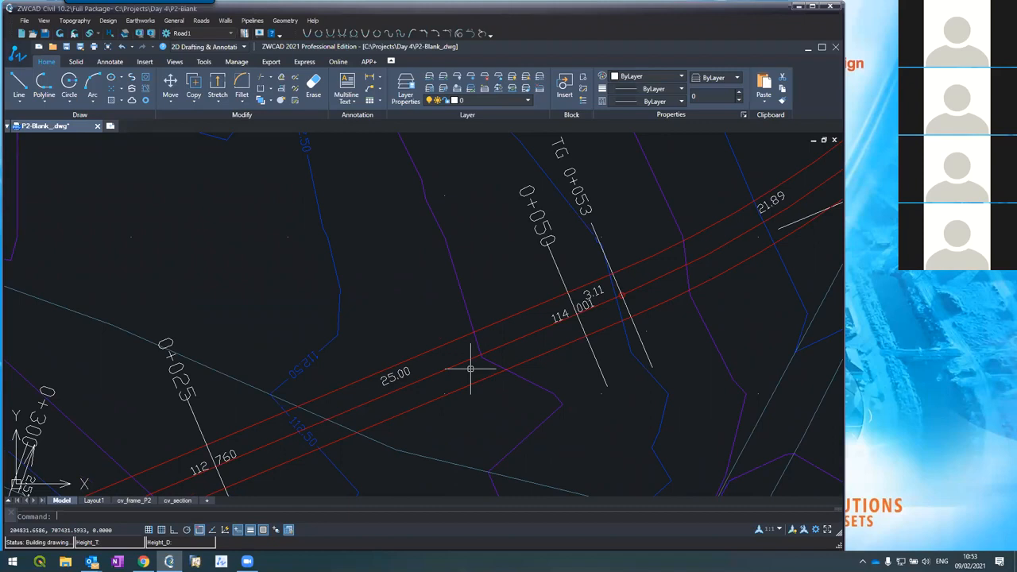
pyautogui.write('offset')
pyautogui.press('Return')
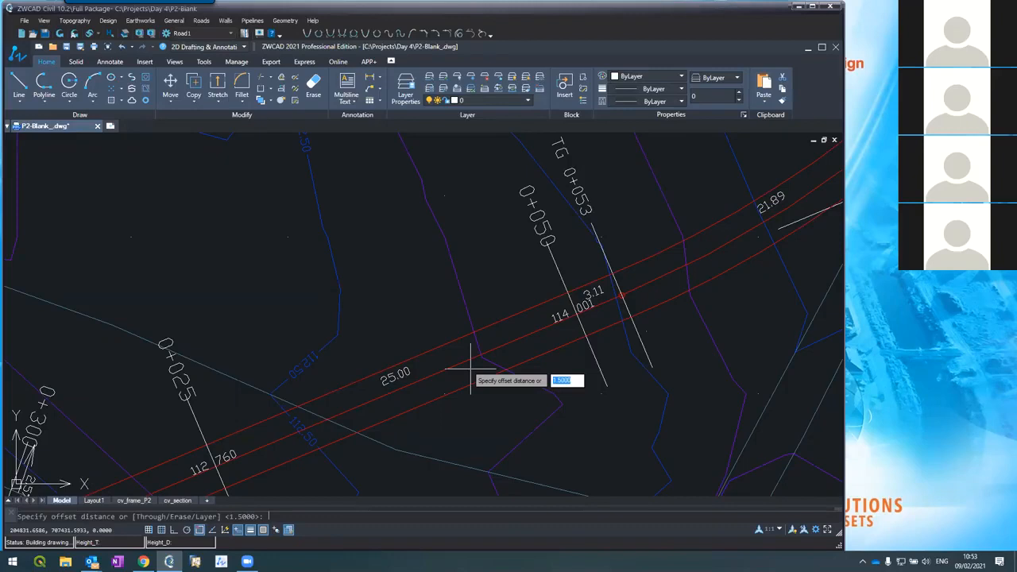
pyautogui.press('Return')
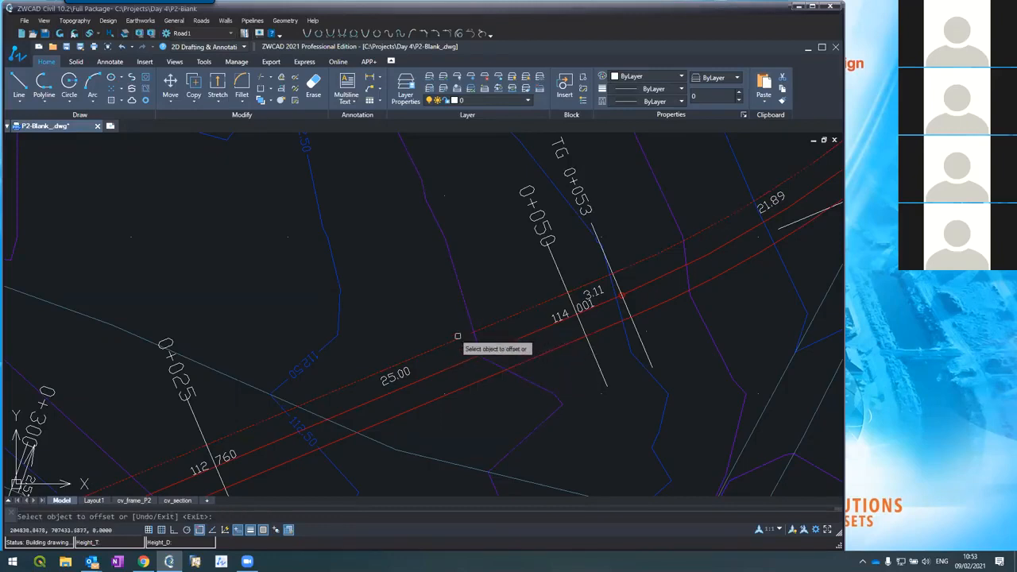
pyautogui.click(458, 337)
pyautogui.click(403, 257)
pyautogui.click(474, 385)
pyautogui.click(505, 439)
pyautogui.scroll(-4, 425, 325)
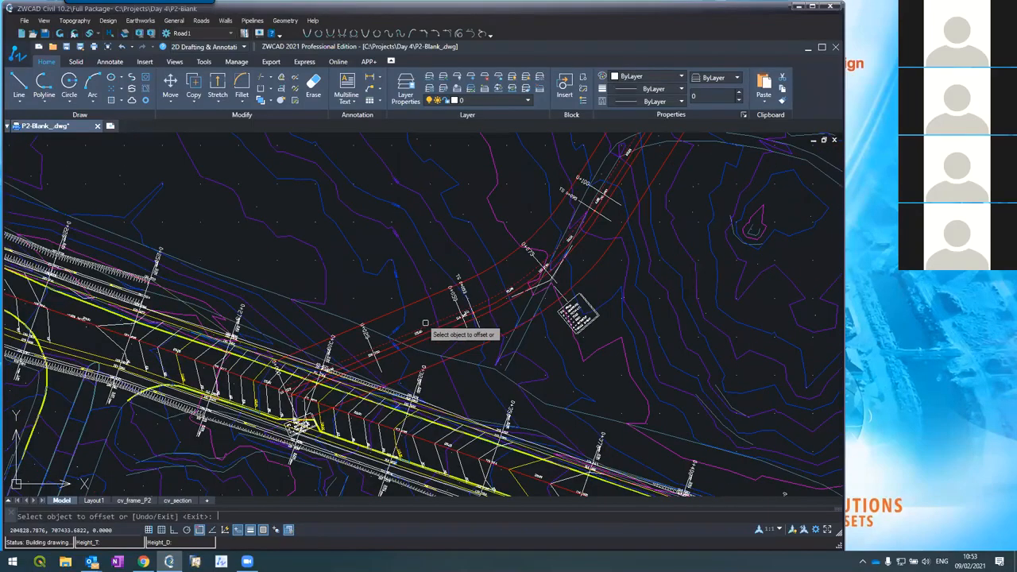
pyautogui.scroll(2, 425, 324)
pyautogui.scroll(2, 414, 302)
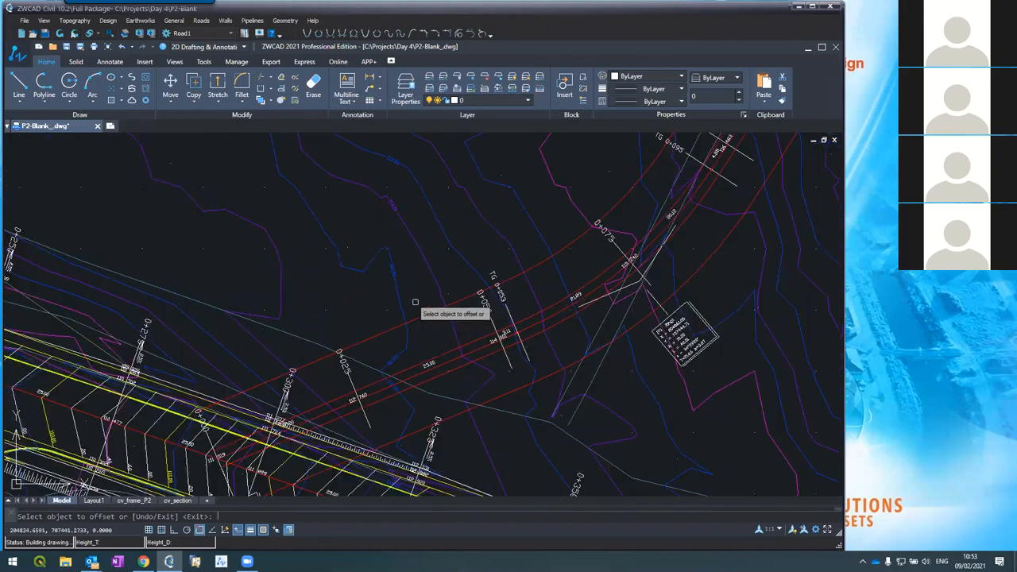
pyautogui.scroll(2, 423, 323)
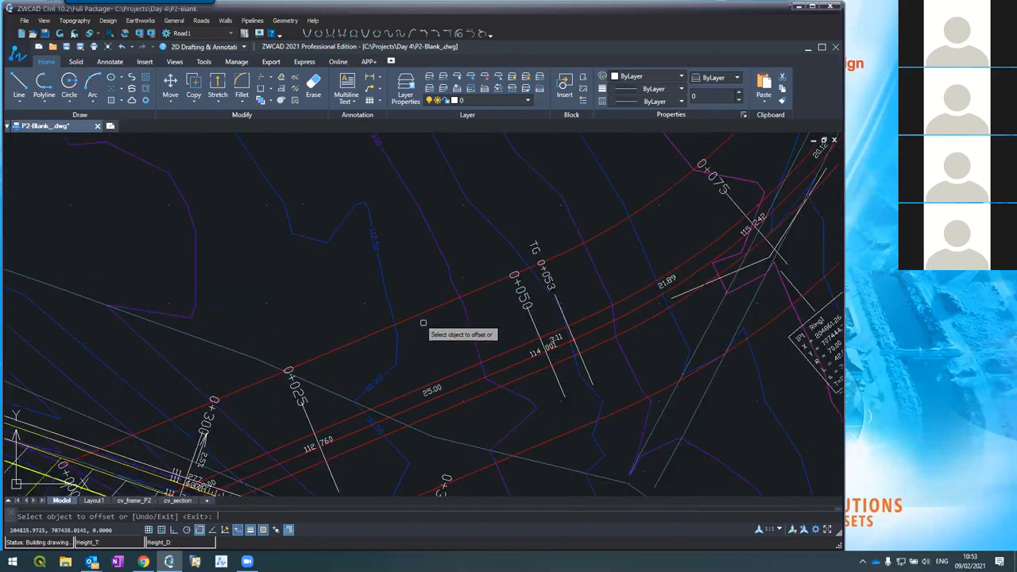
pyautogui.press('Escape')
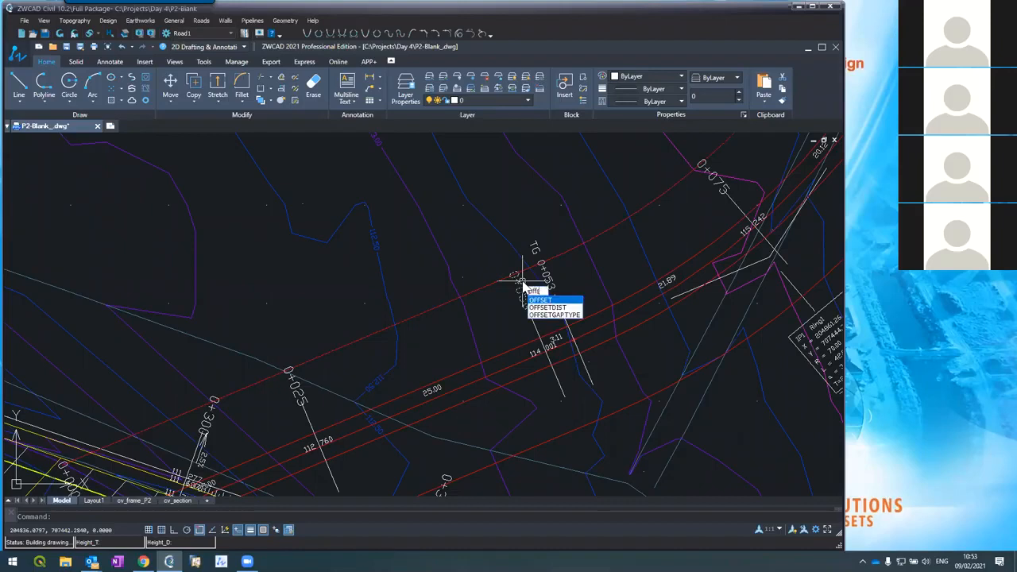
# Offset the outermost line on the side road's northwest side outward by 3
pyautogui.press('Return')
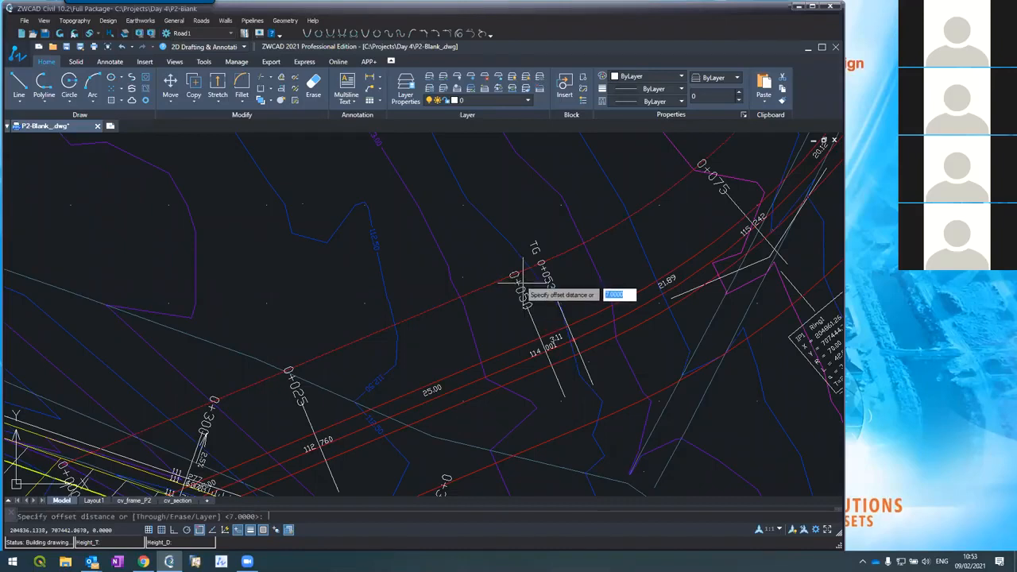
pyautogui.press('Return')
pyautogui.click(497, 285)
pyautogui.click(486, 256)
pyautogui.press('Return')
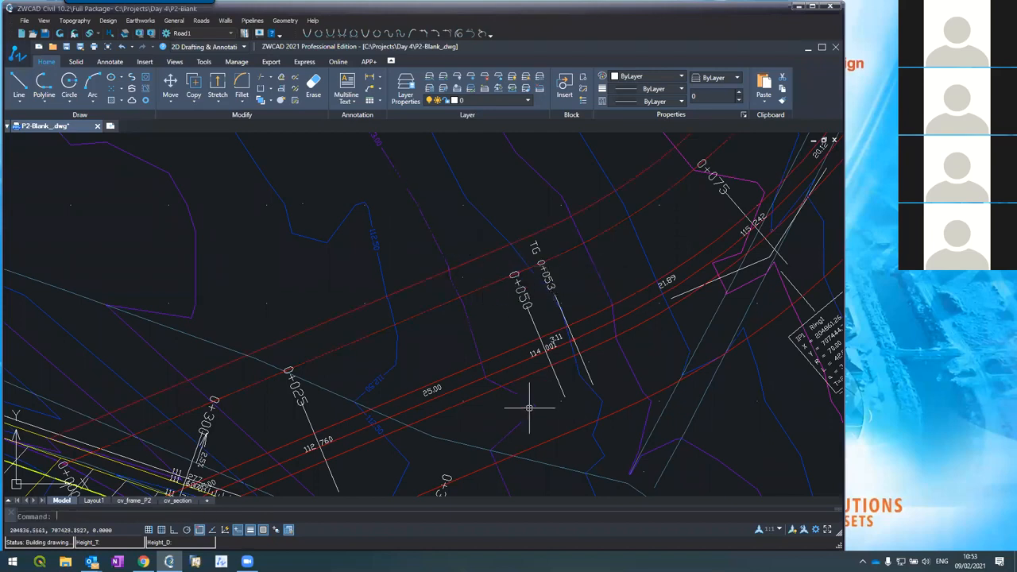
# Offset the outermost line on the side road's southeast side outward by 1 and save the project
pyautogui.write('offset')
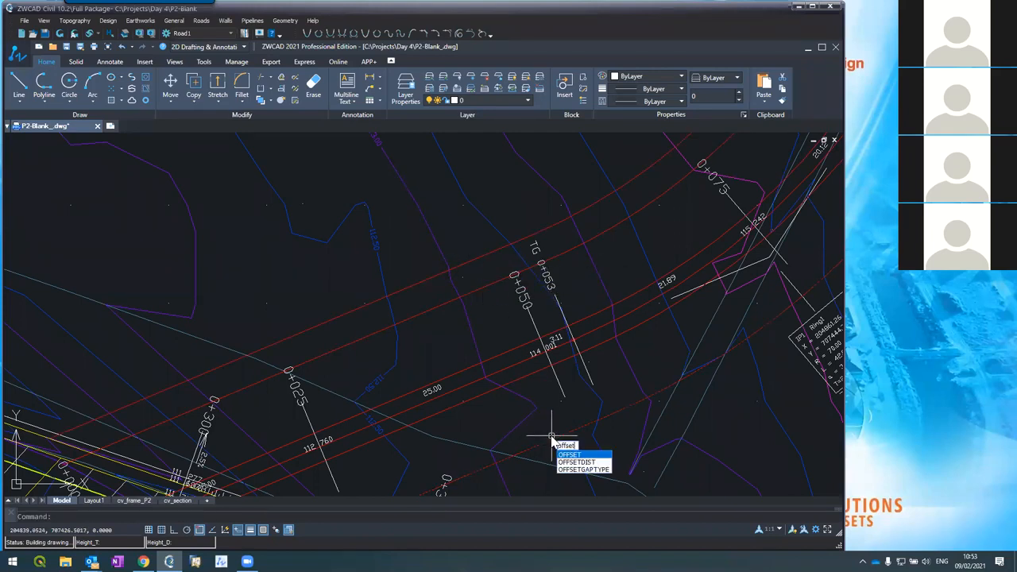
pyautogui.press('Return')
pyautogui.write('3')
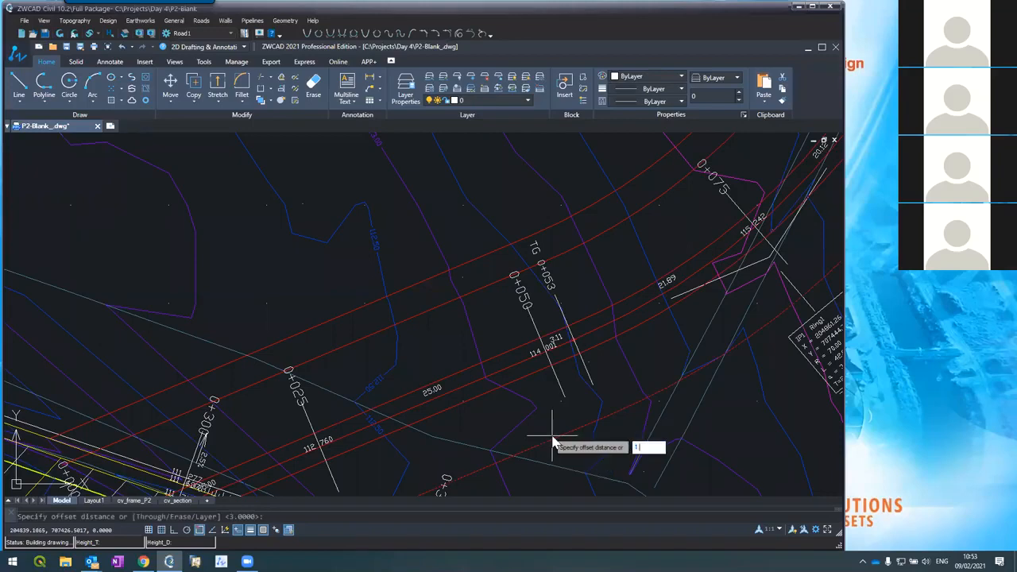
pyautogui.press('Return')
pyautogui.click(550, 435)
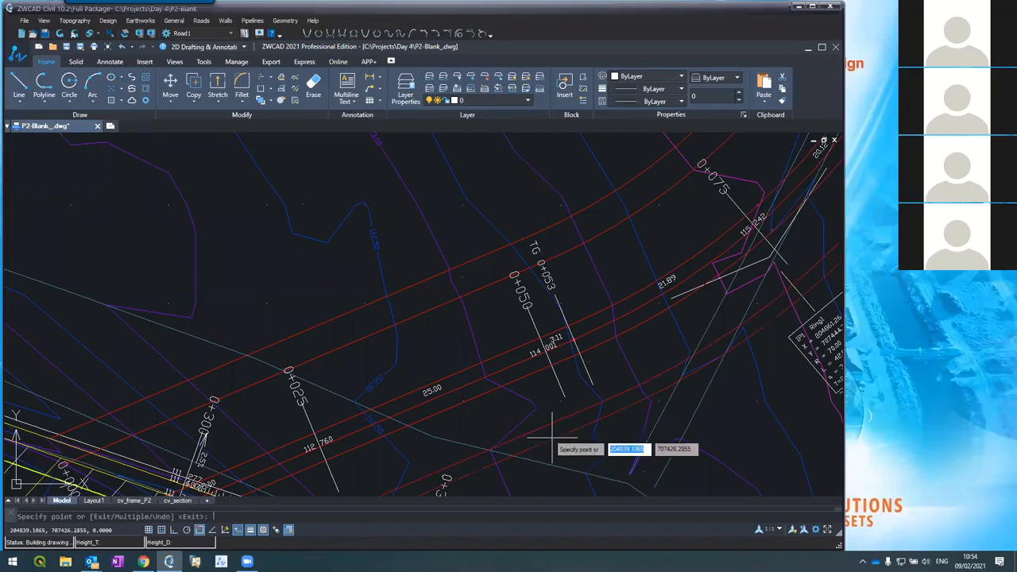
pyautogui.click(564, 462)
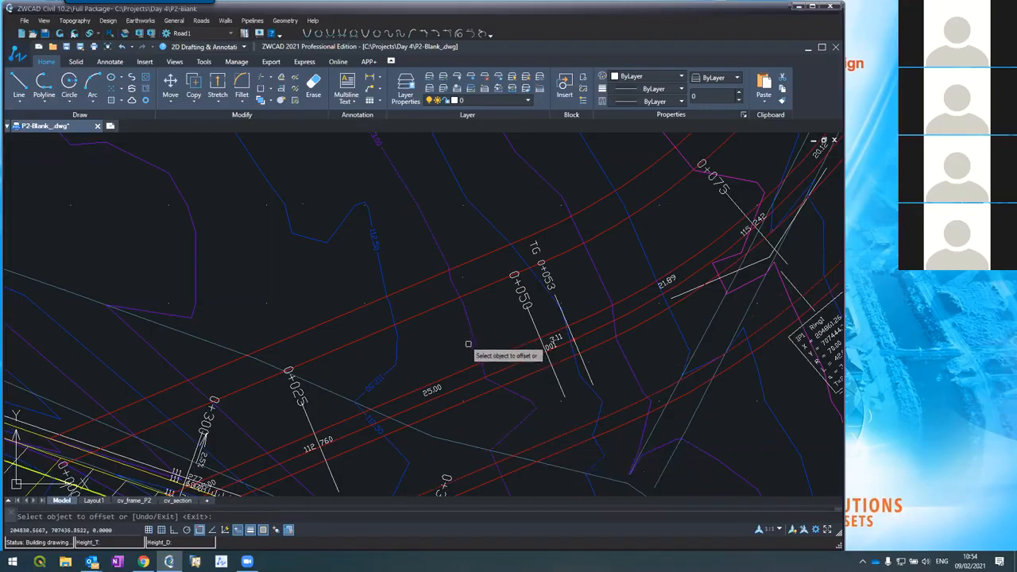
pyautogui.press('Return')
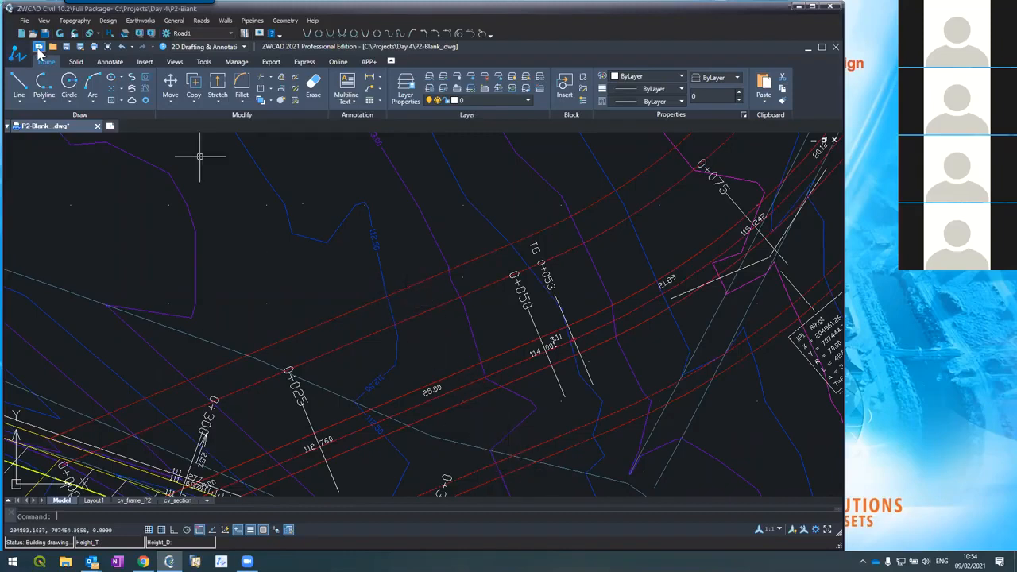
pyautogui.click(45, 34)
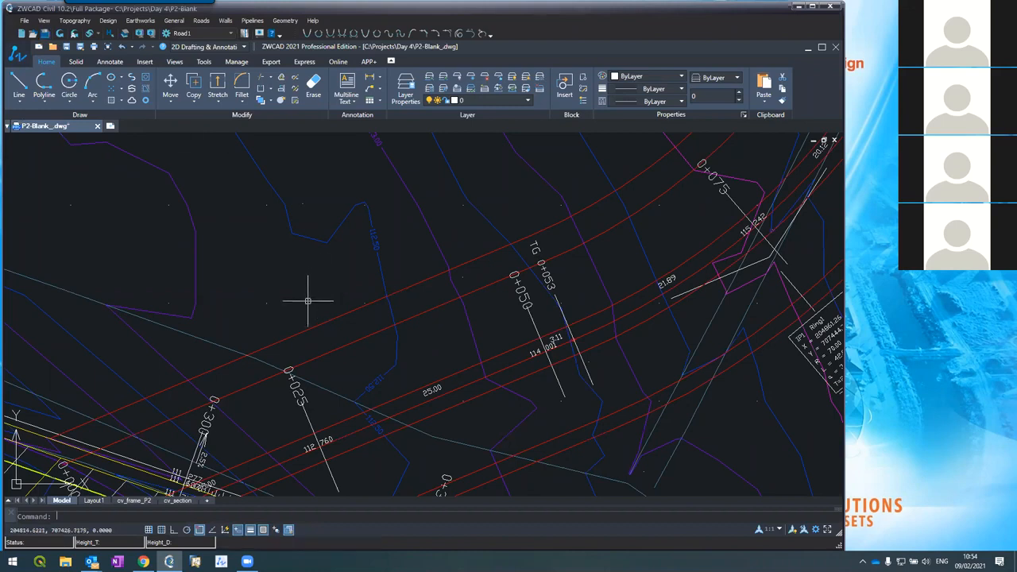
# Create a layer named Road2_Median and set its color to green
pyautogui.scroll(-1, 307, 301)
pyautogui.scroll(1, 395, 281)
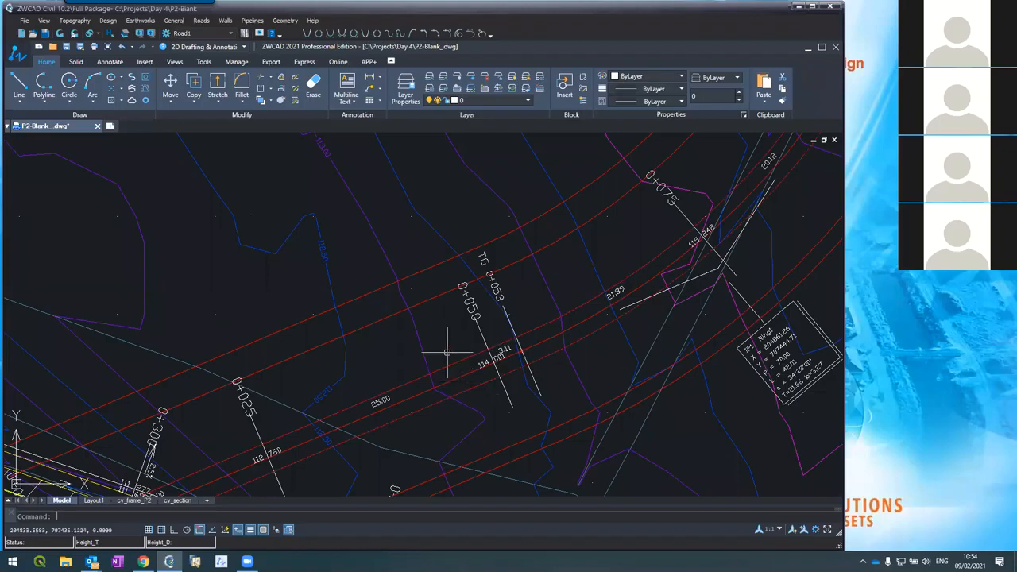
pyautogui.write('la')
pyautogui.press('Return')
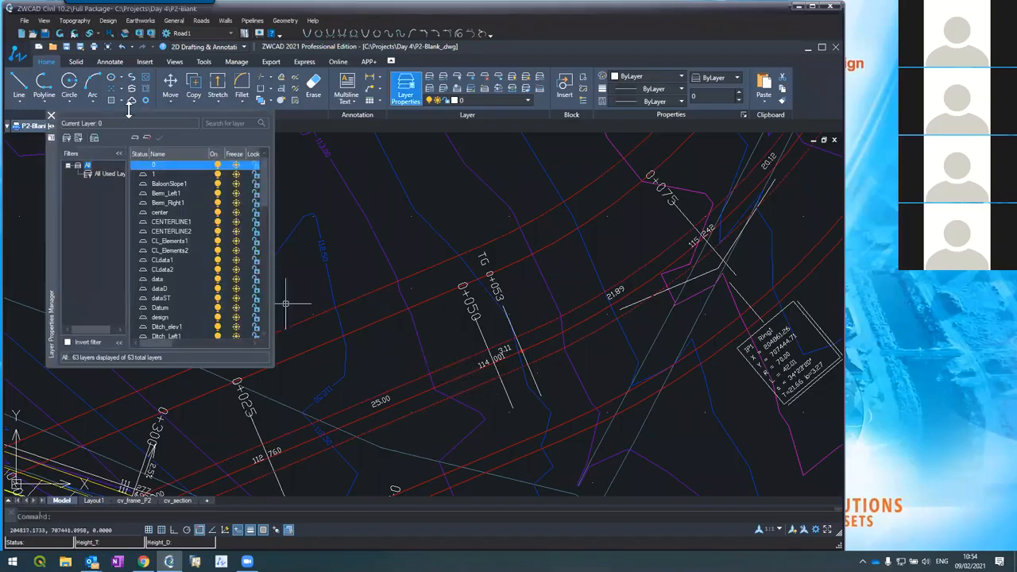
pyautogui.click(135, 138)
pyautogui.write('Road2_Median')
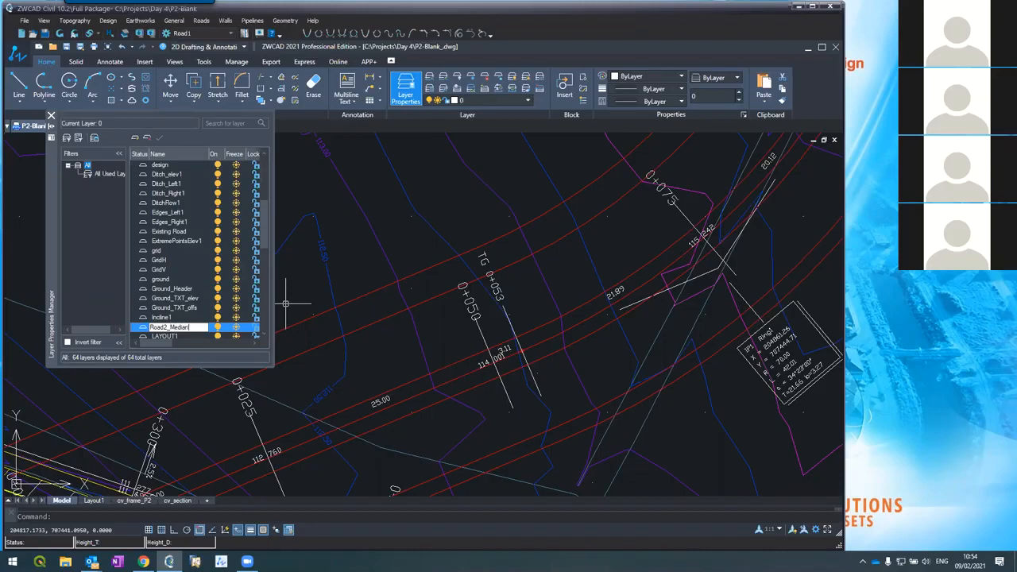
pyautogui.press('Return')
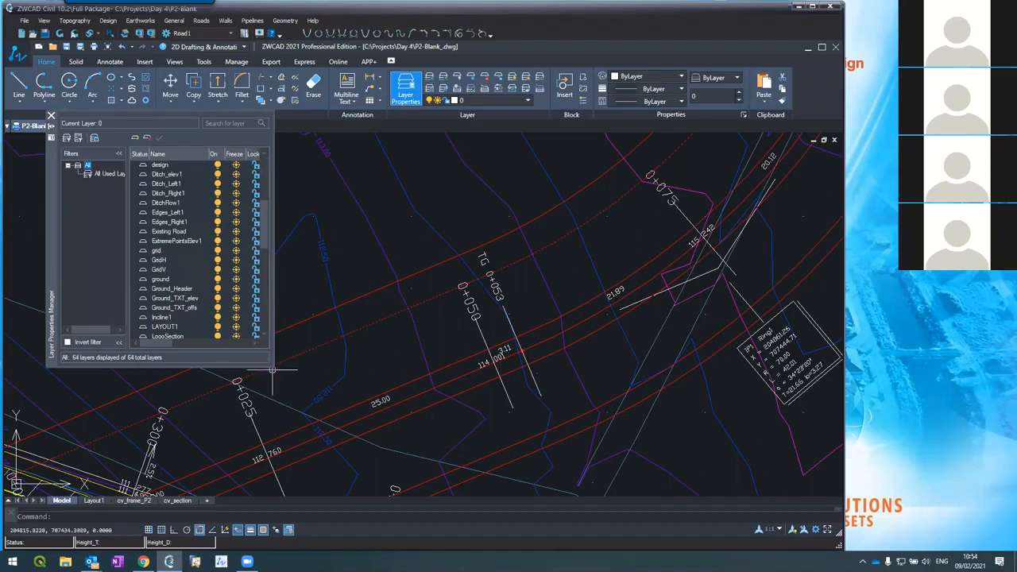
pyautogui.moveTo(271, 364); pyautogui.dragTo(339, 417)
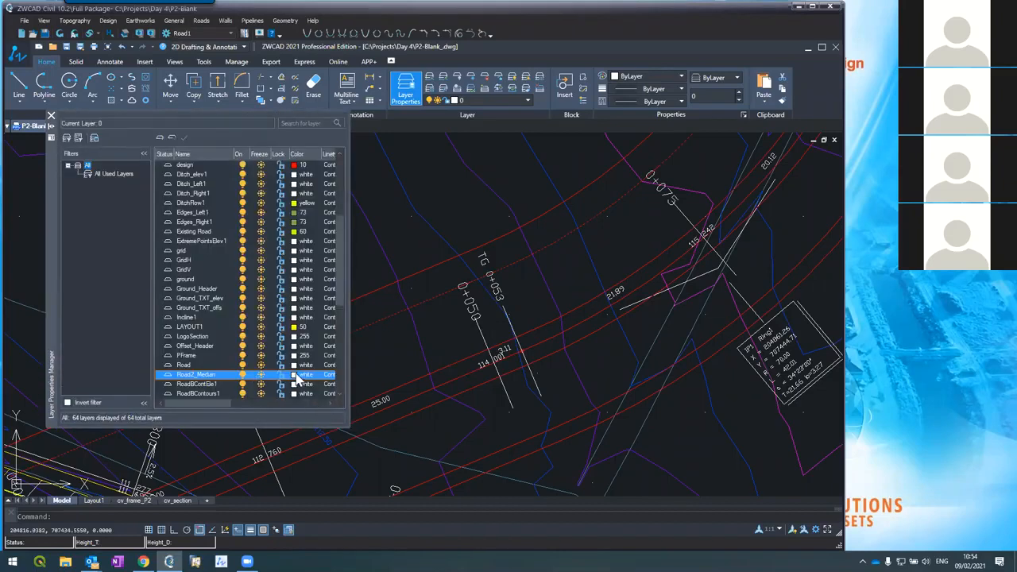
pyautogui.click(297, 374)
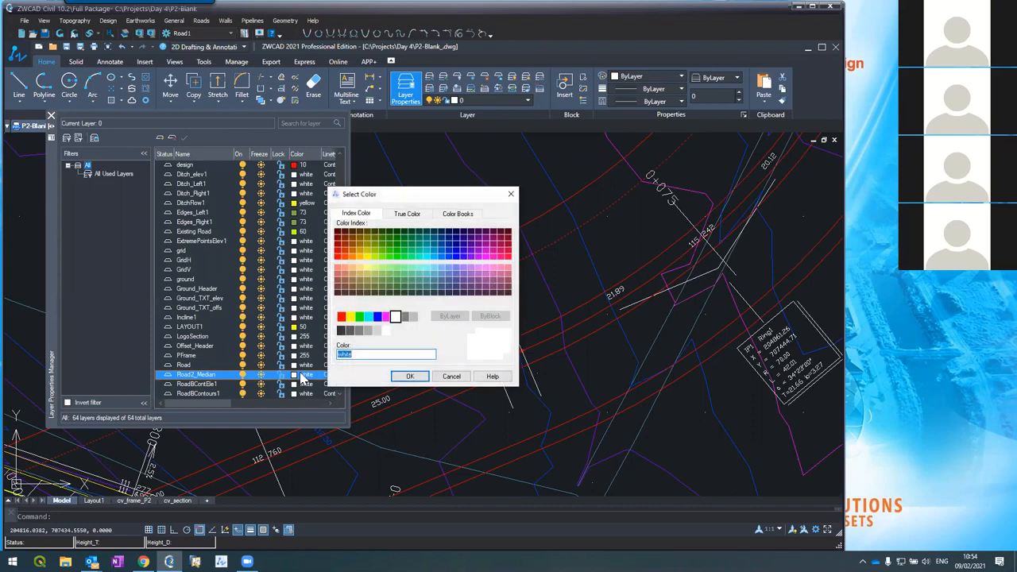
pyautogui.click(360, 317)
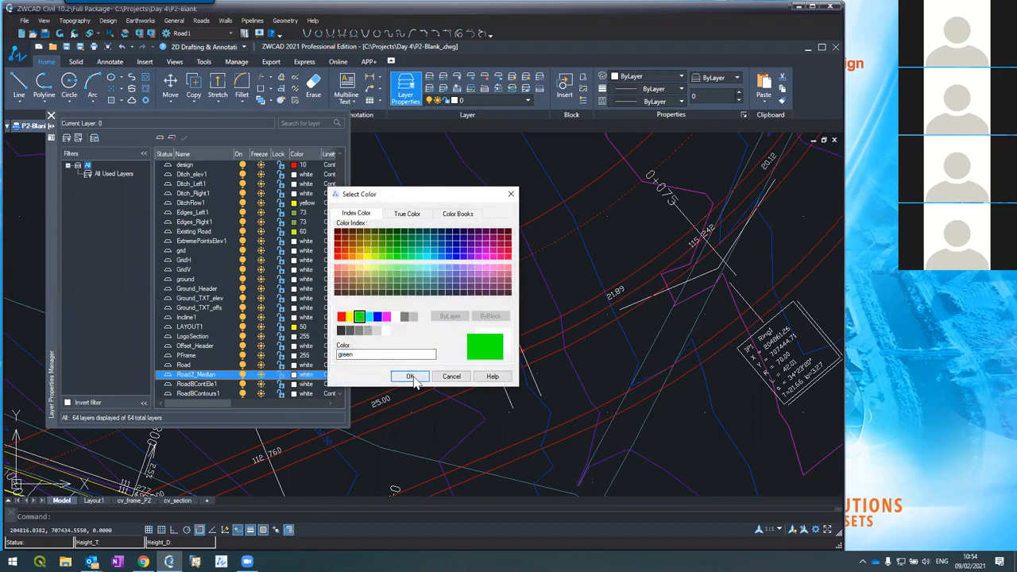
pyautogui.click(410, 377)
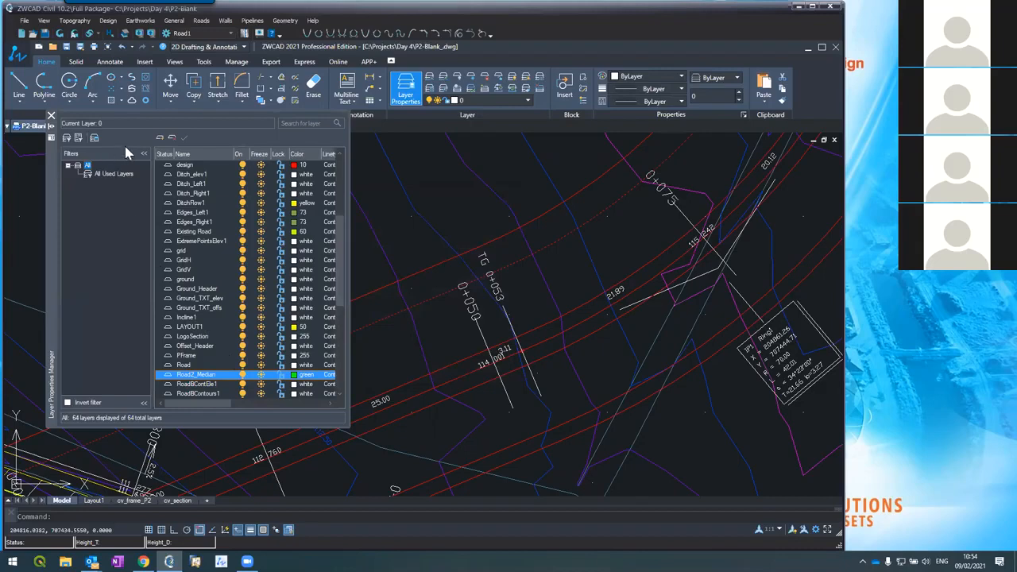
# Create a layer named Road2_Asphalt and set its color to yellow
pyautogui.click(160, 137)
pyautogui.write('Road2_Asphalt')
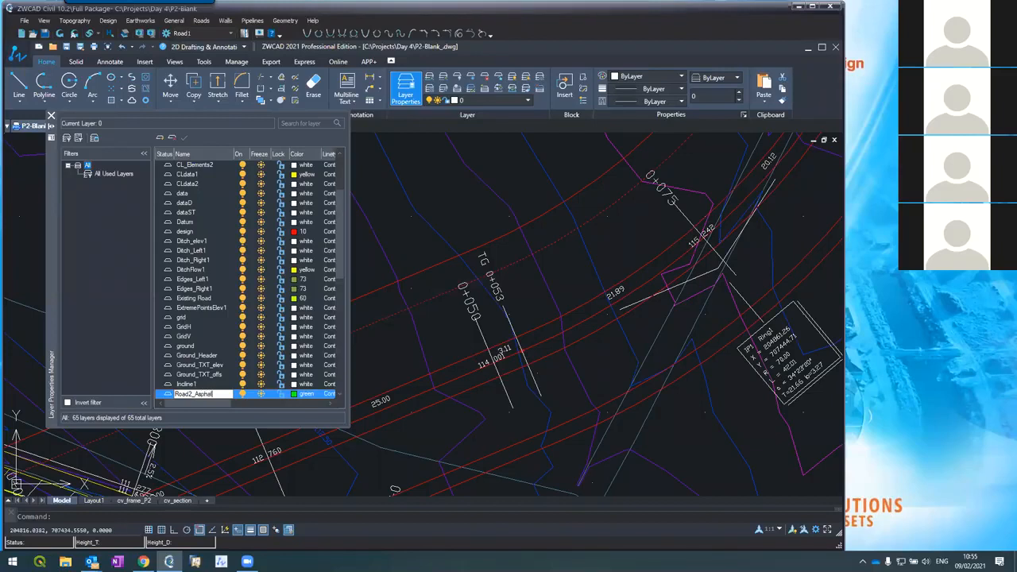
pyautogui.press('Return')
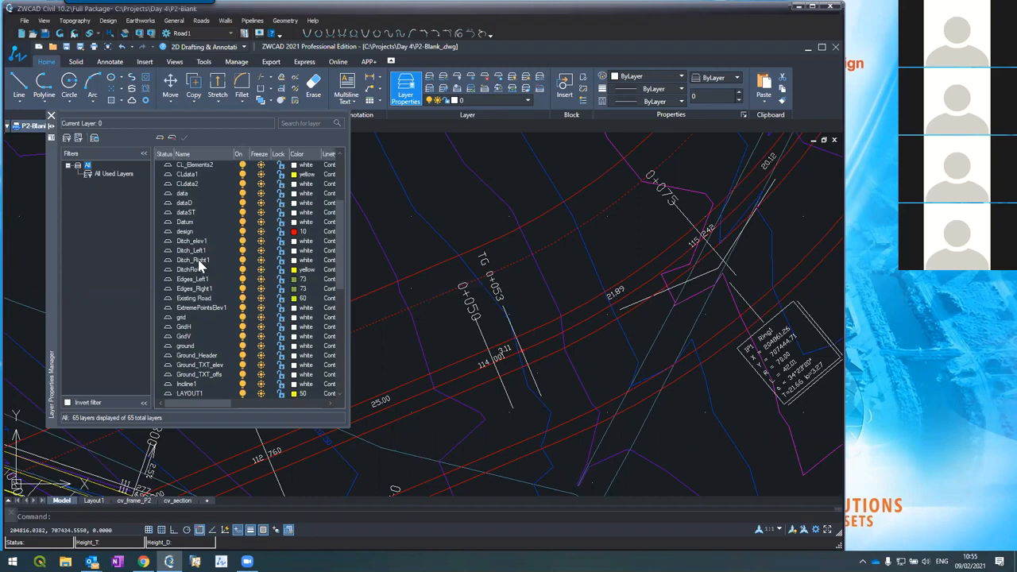
pyautogui.scroll(-4, 198, 257)
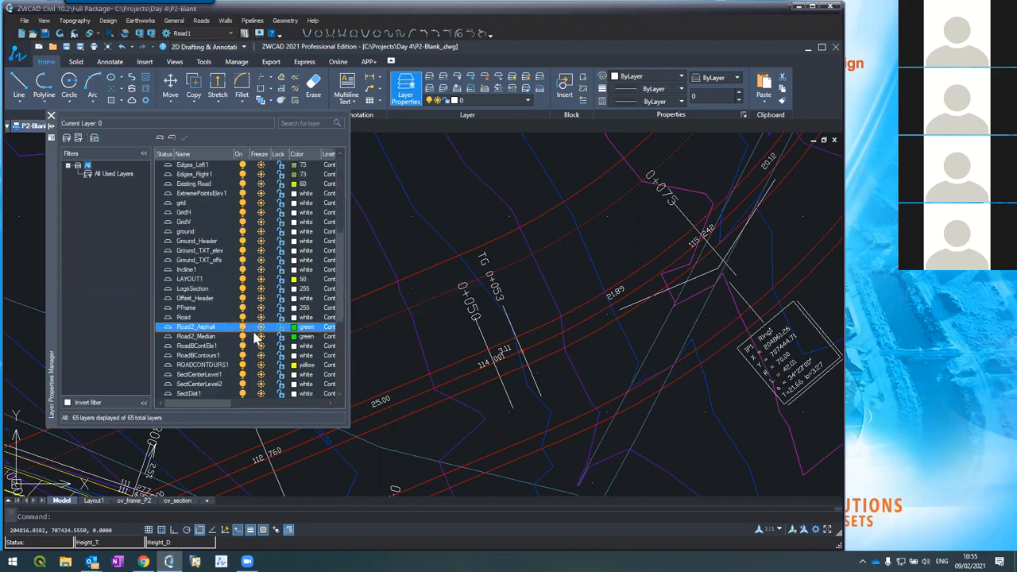
pyautogui.click(299, 328)
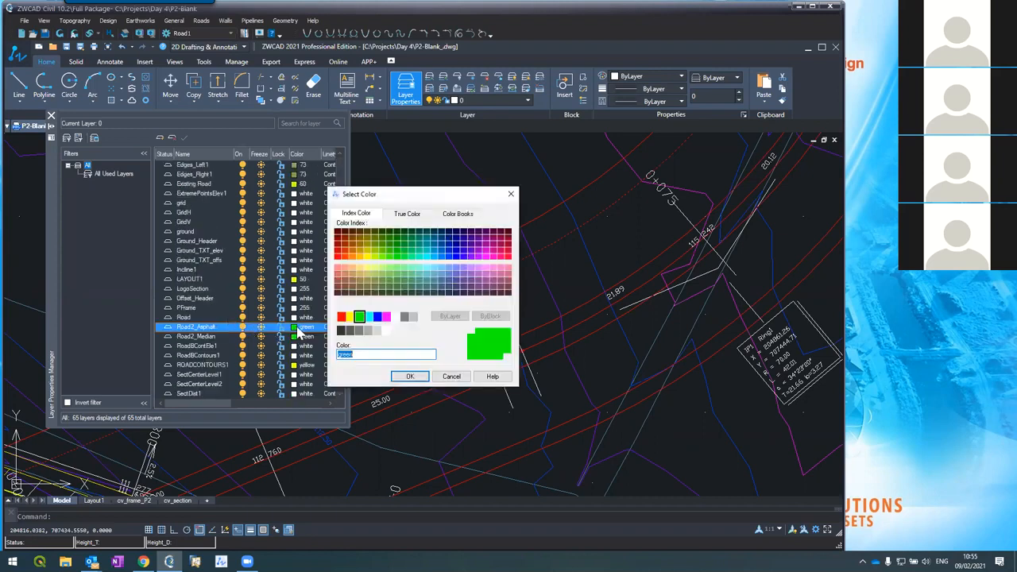
pyautogui.click(350, 316)
pyautogui.click(407, 377)
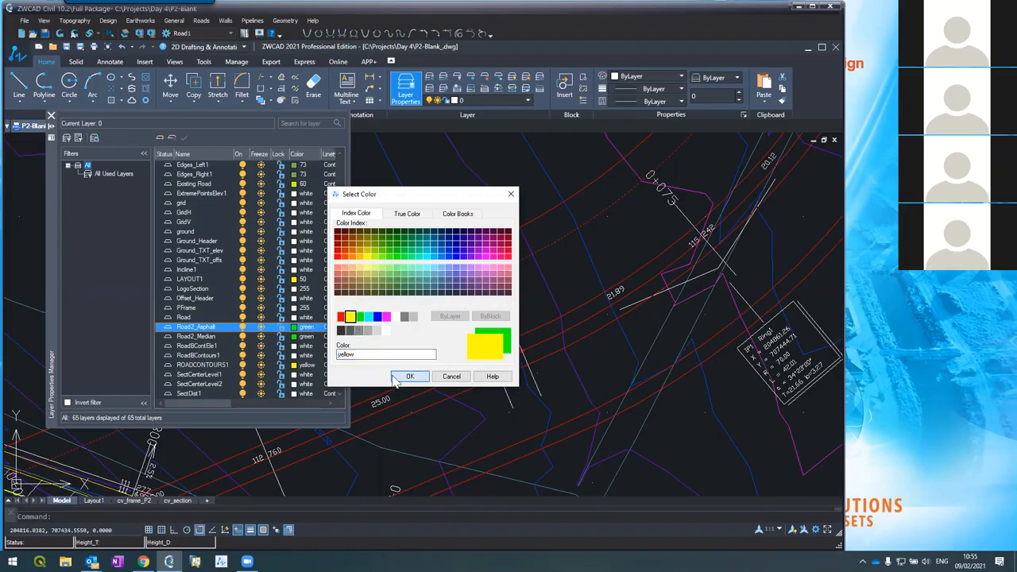
# Create a layer named Road2_Sidewalk and set its color to index 131
pyautogui.click(161, 139)
pyautogui.press('BackSpace')
pyautogui.write('Road2_')
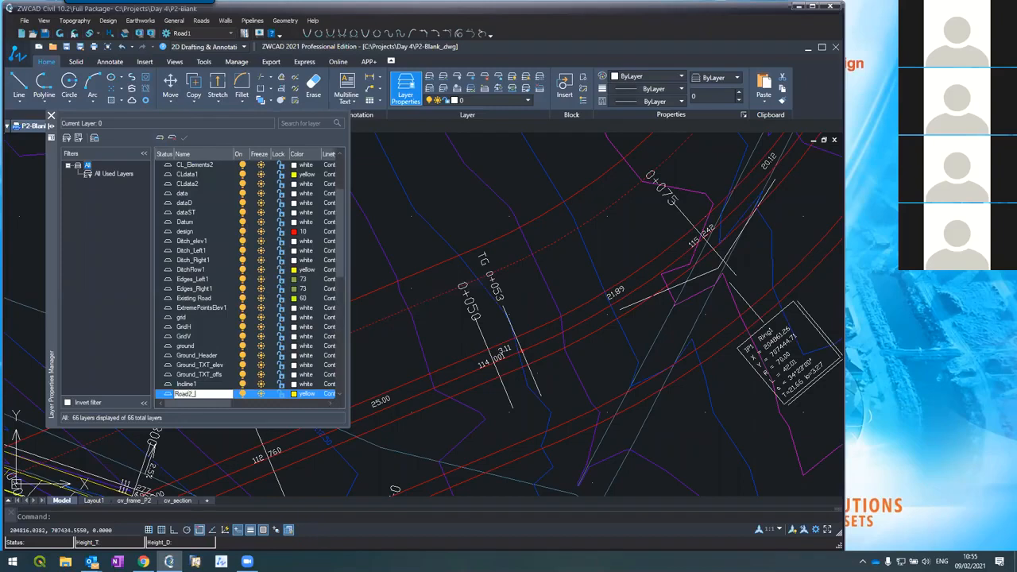
pyautogui.write('Sidewalk')
pyautogui.press('Return')
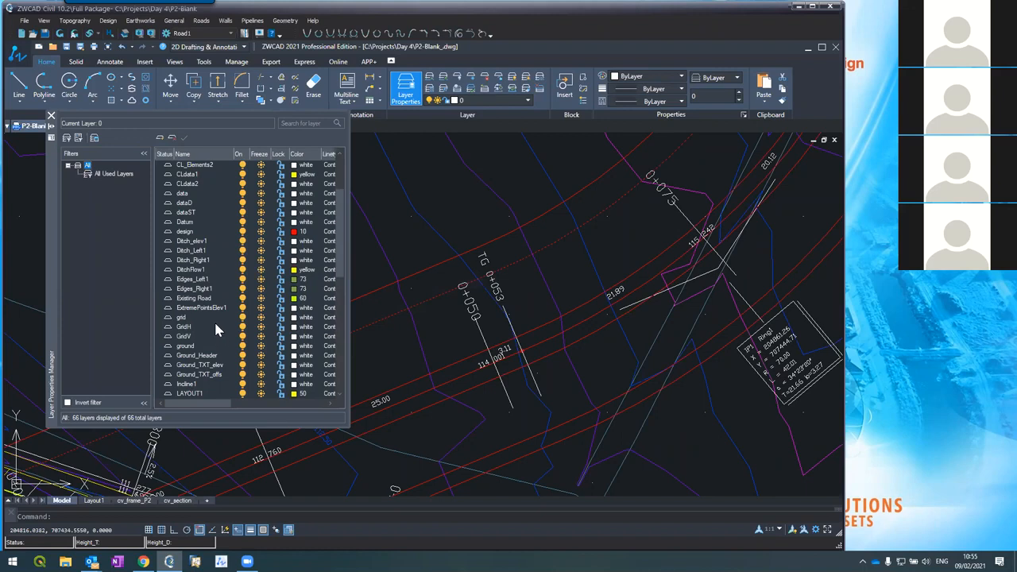
pyautogui.scroll(-3, 214, 319)
pyautogui.click(293, 375)
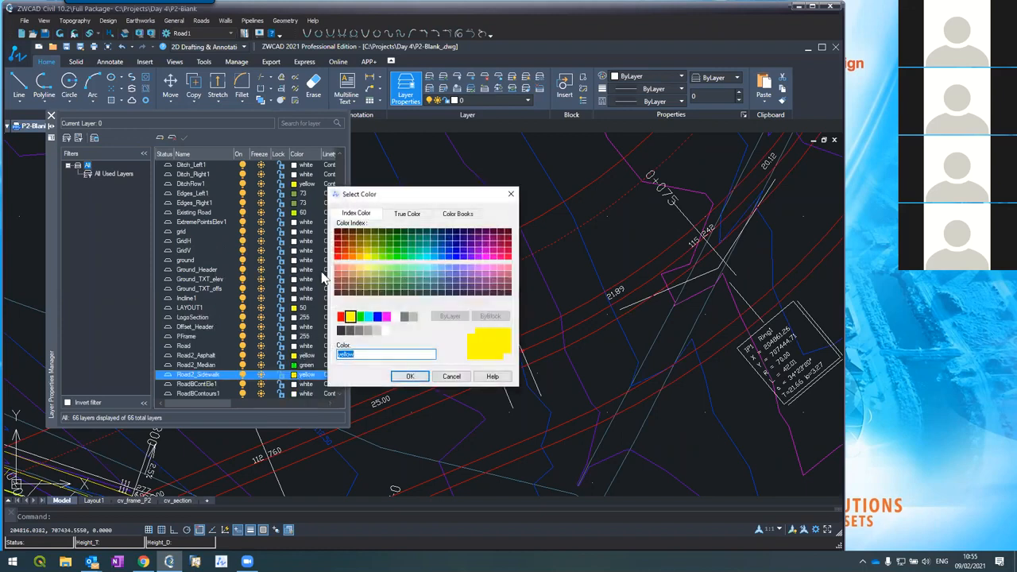
pyautogui.click(427, 269)
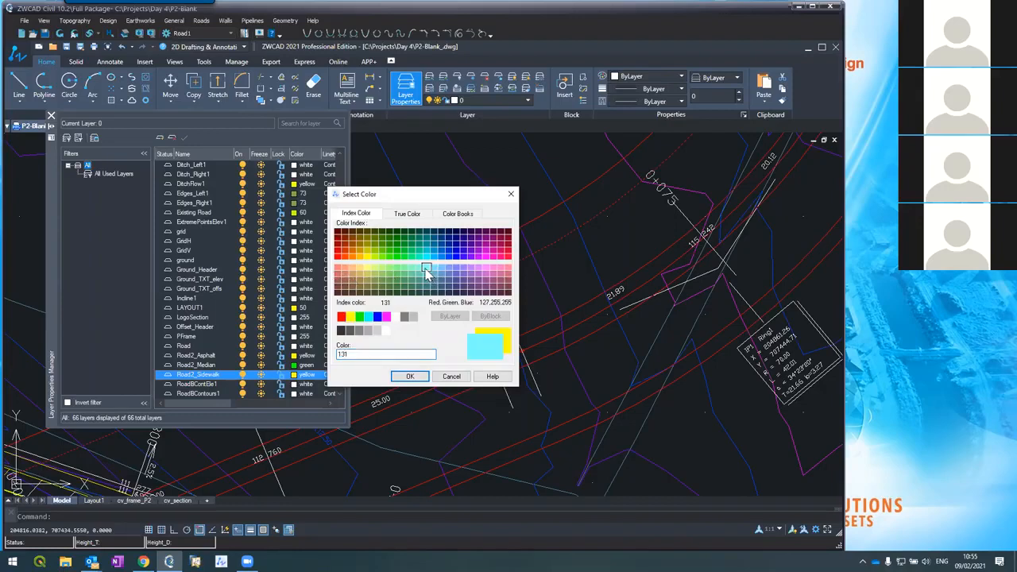
pyautogui.click(407, 376)
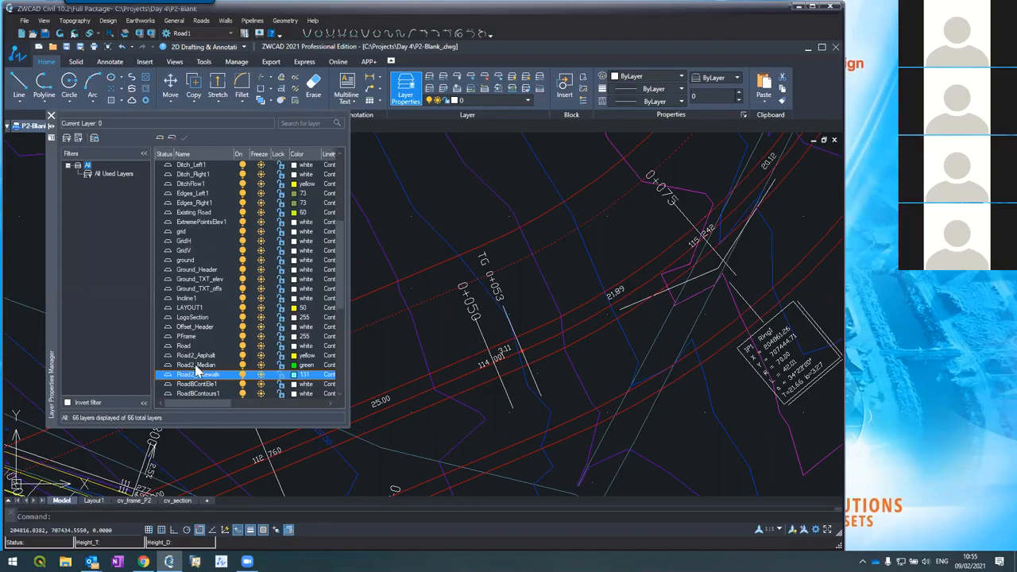
# Move the two offset lines closest to the side road's centerline to the Road2_Median layer
pyautogui.click(465, 392)
pyautogui.click(457, 366)
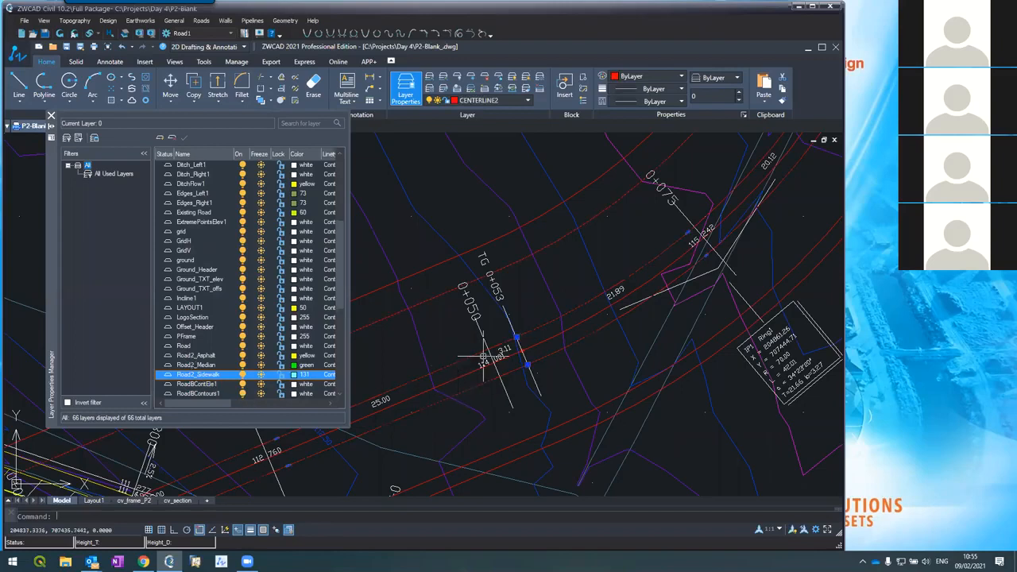
pyautogui.write('ch')
pyautogui.press('Return')
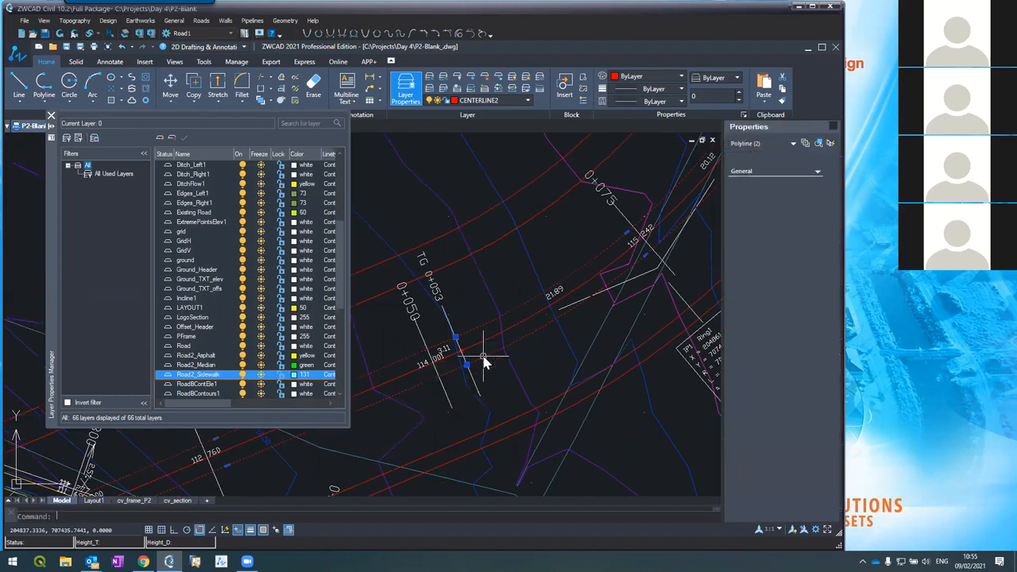
pyautogui.click(794, 212)
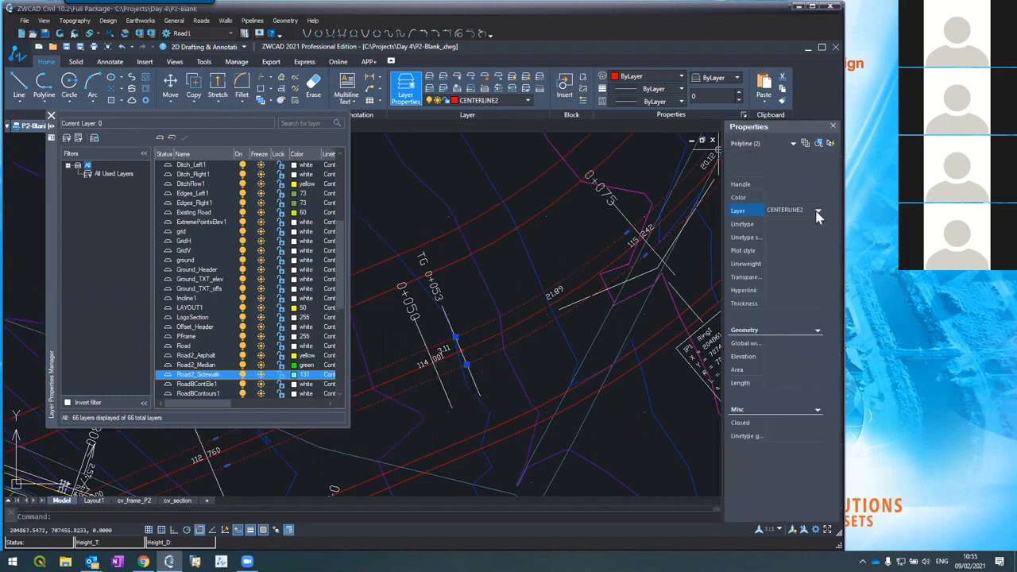
pyautogui.click(817, 210)
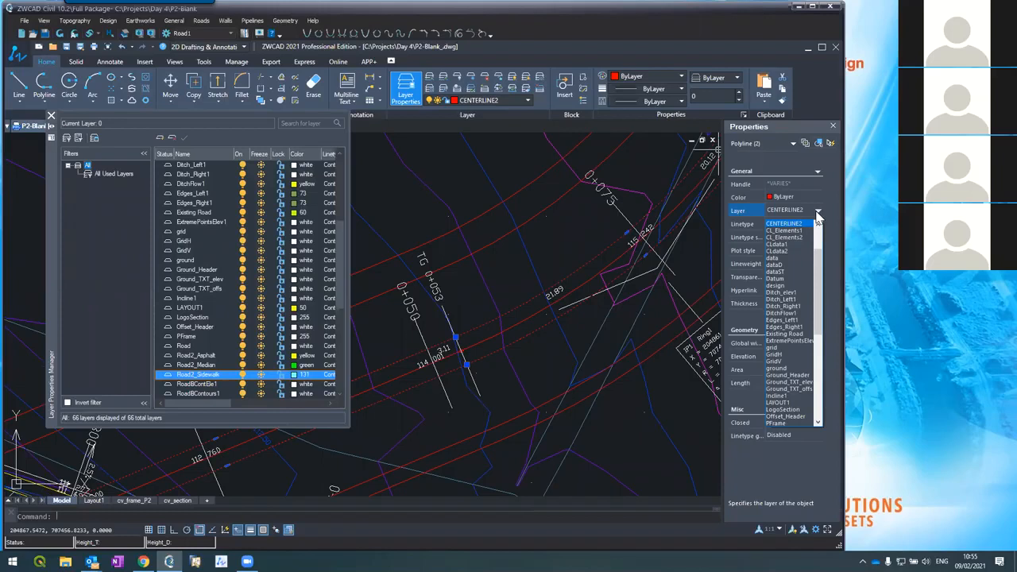
pyautogui.scroll(-6, 798, 272)
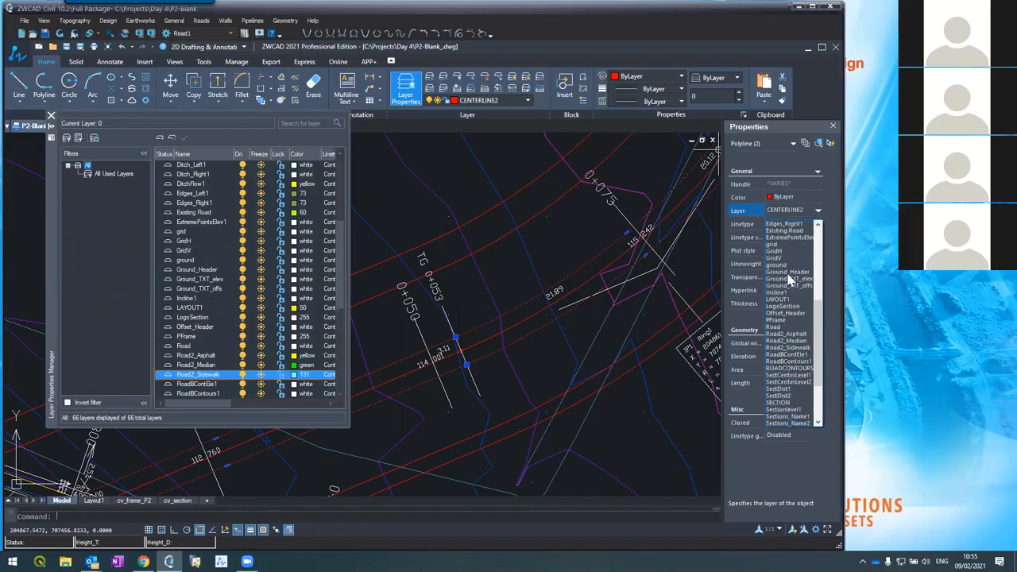
pyautogui.click(782, 320)
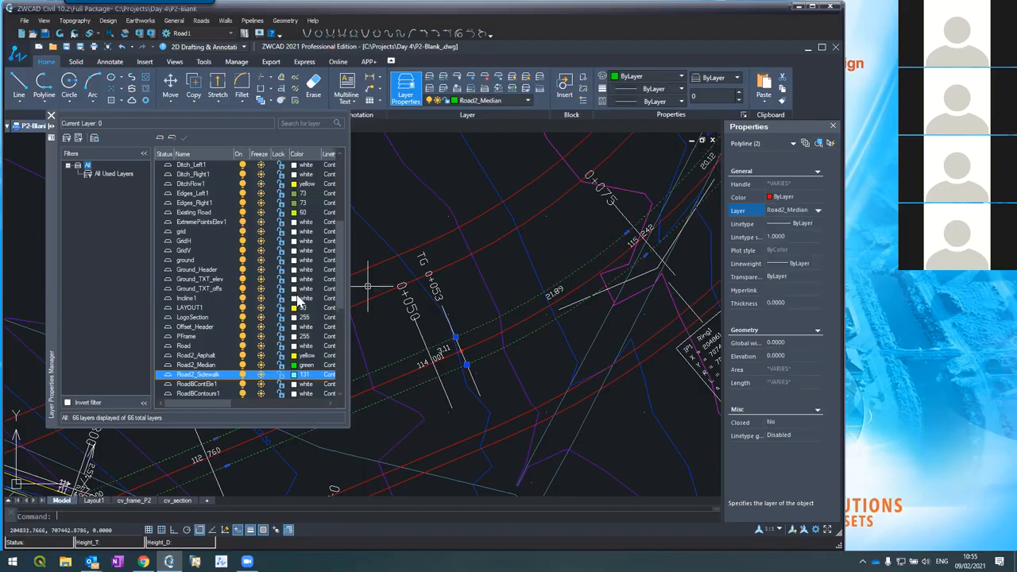
pyautogui.press('Escape')
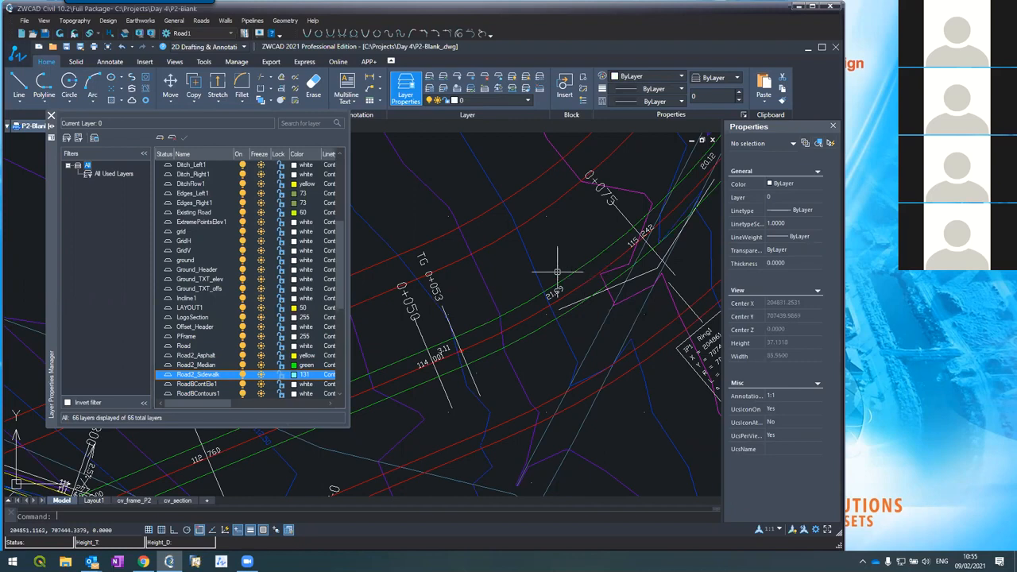
# Move the next pair of offset lines outside the median lines to the Road2_Asphalt layer
pyautogui.click(495, 235)
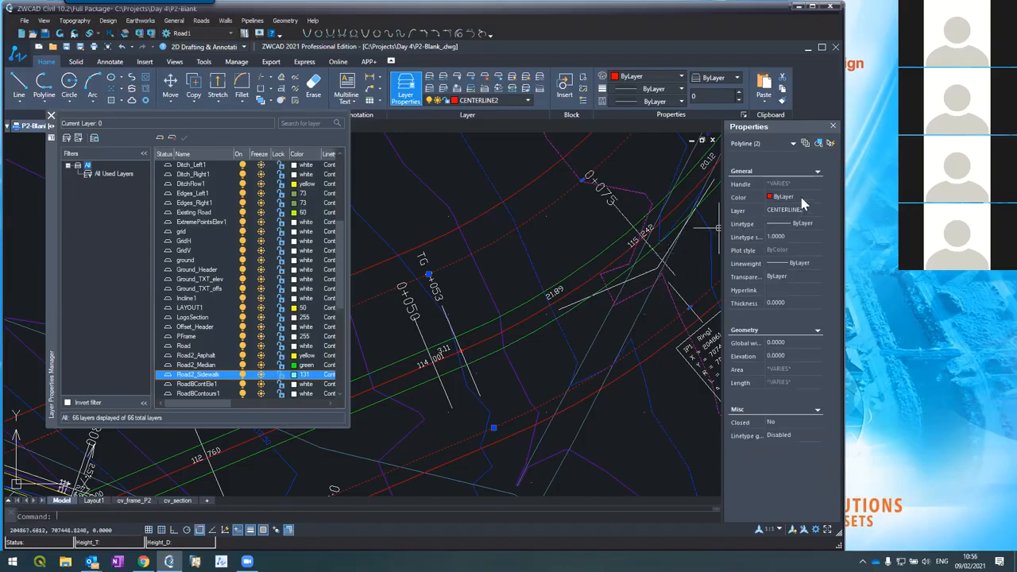
pyautogui.click(820, 210)
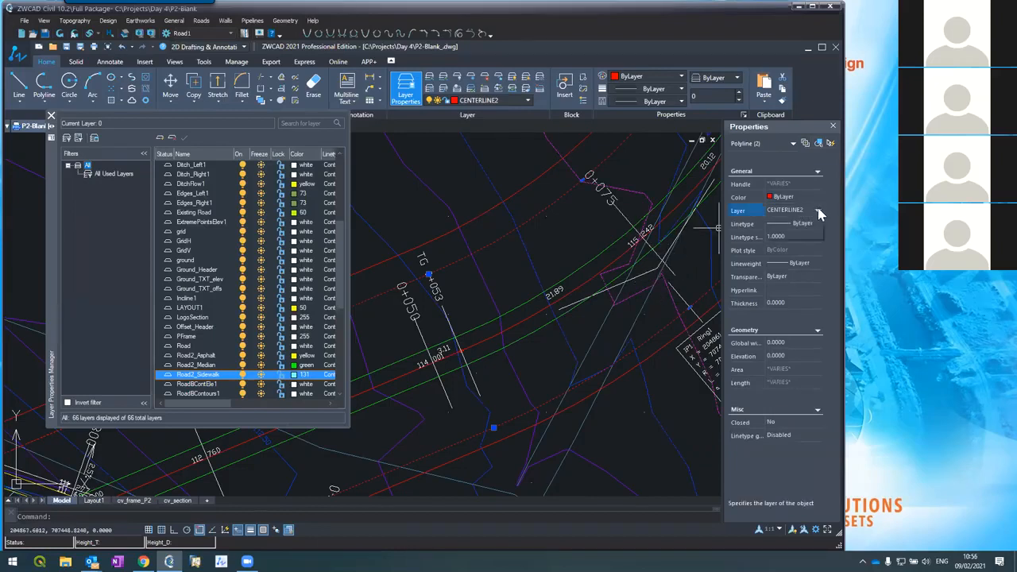
pyautogui.click(819, 211)
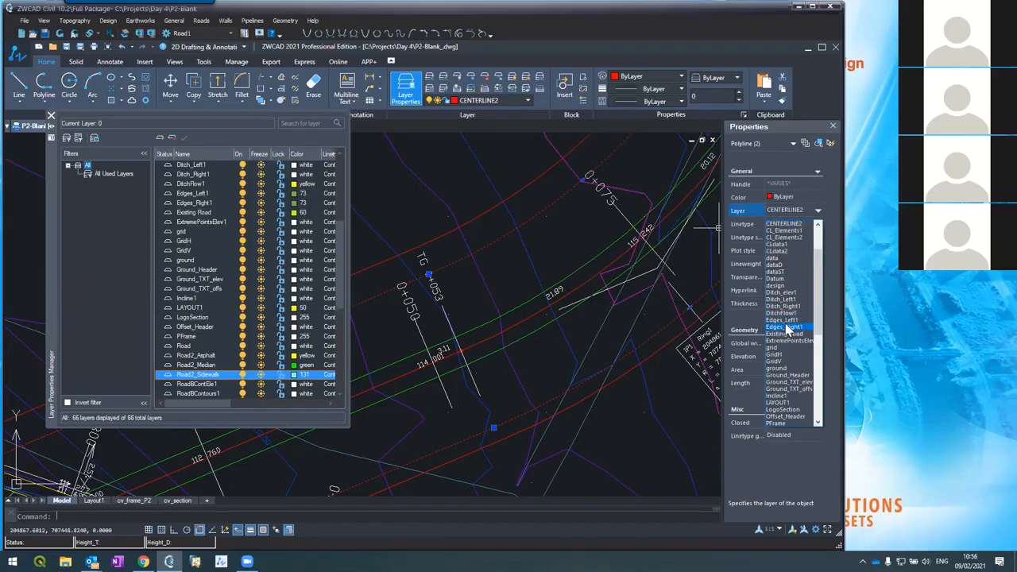
pyautogui.scroll(-3, 783, 326)
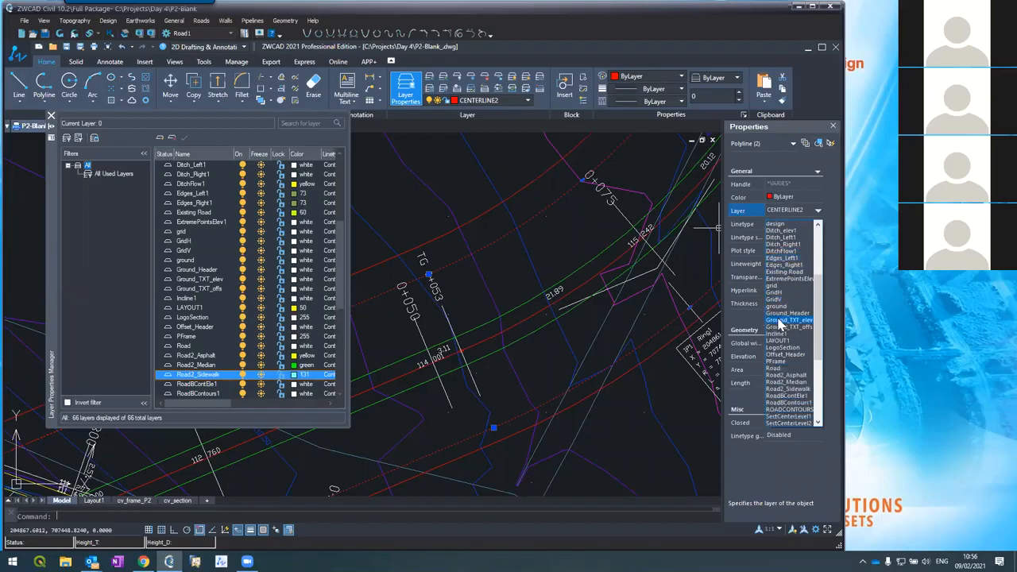
pyautogui.click(775, 375)
pyautogui.press('Escape')
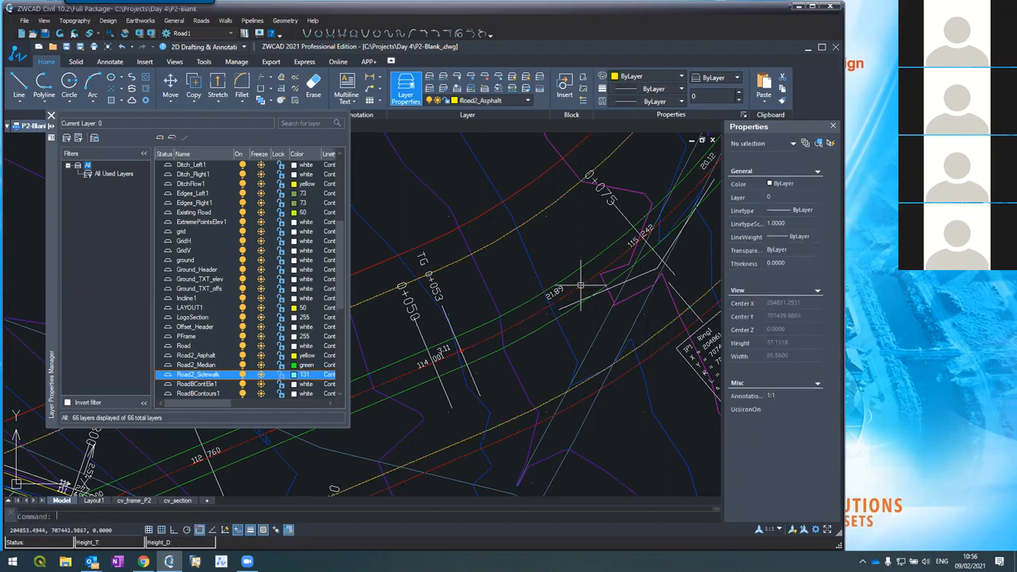
# Move the outermost pair of side road lines to the Road2_Sidewalk layer
pyautogui.click(495, 208)
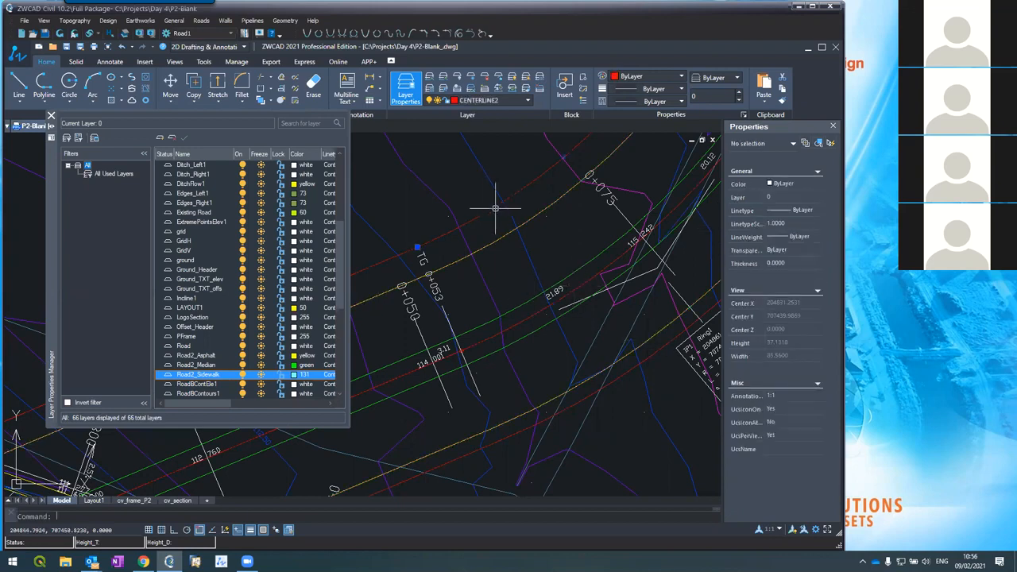
pyautogui.click(588, 389)
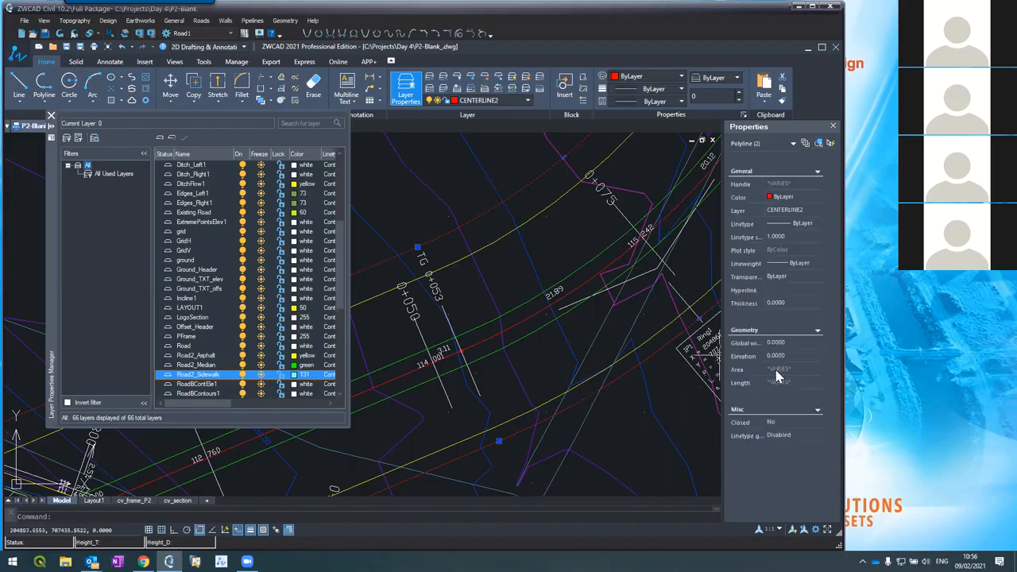
pyautogui.click(819, 209)
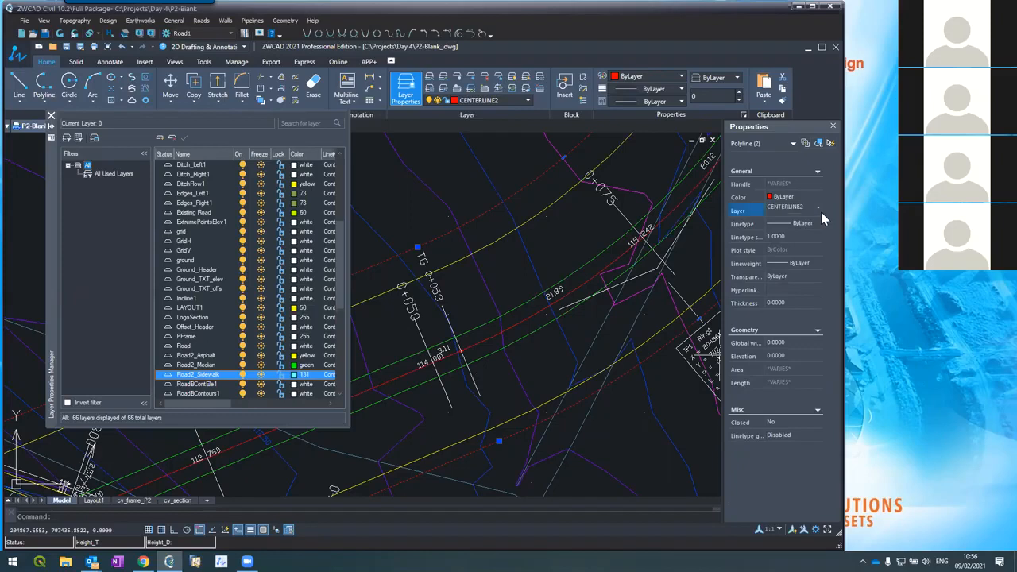
pyautogui.click(818, 210)
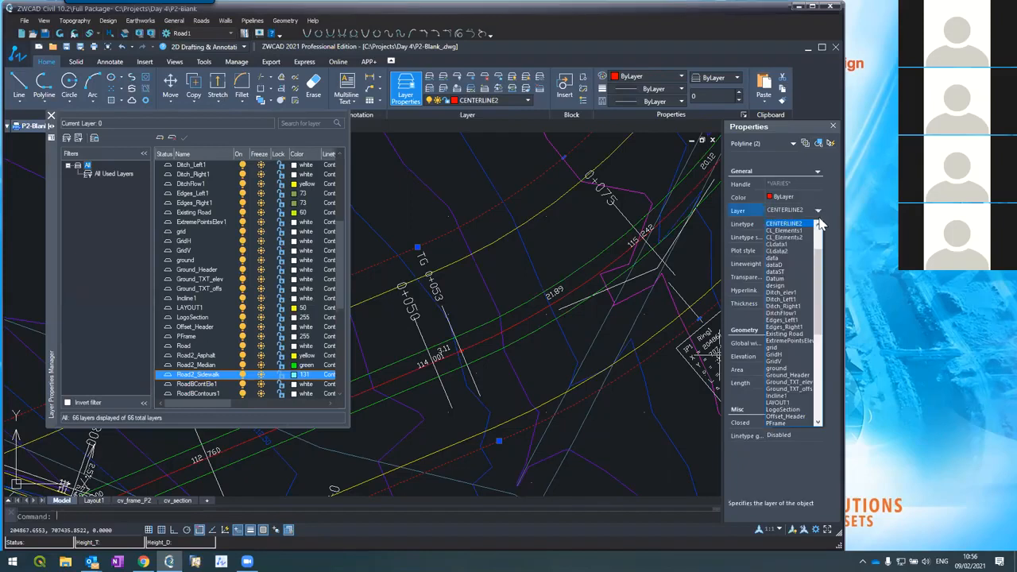
pyautogui.scroll(-2, 790, 384)
pyautogui.scroll(-3, 791, 384)
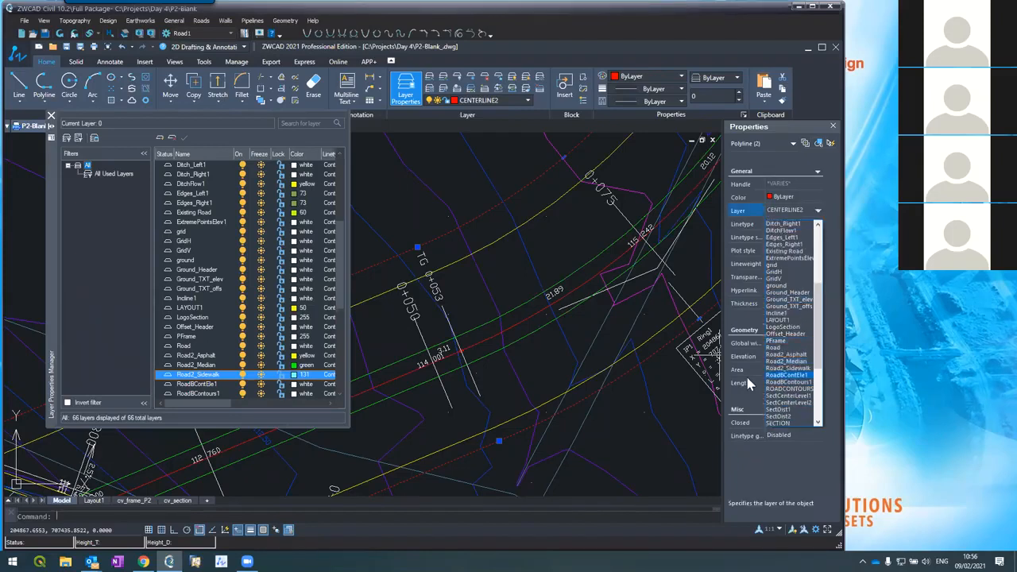
pyautogui.click(775, 370)
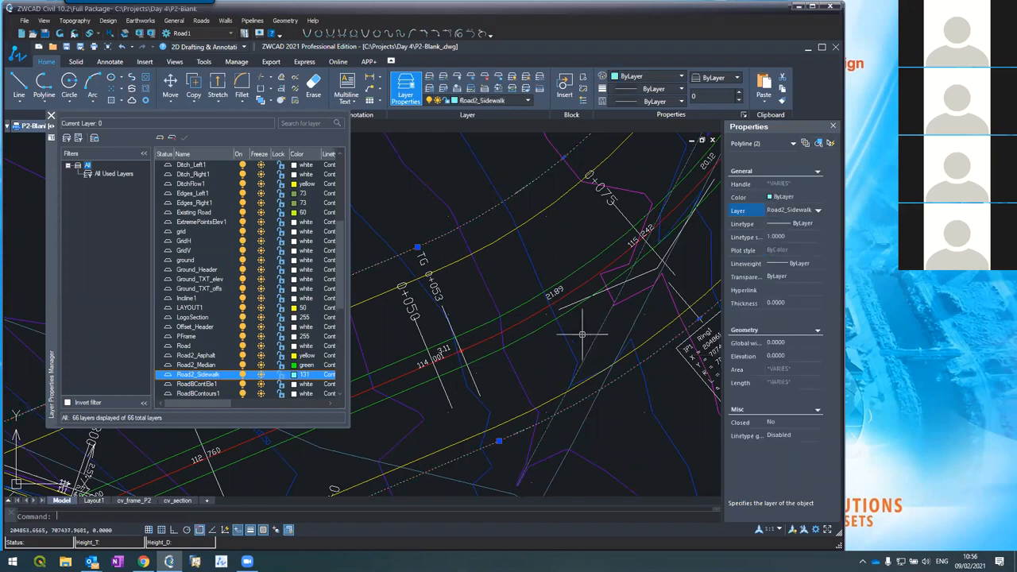
pyautogui.press('Escape')
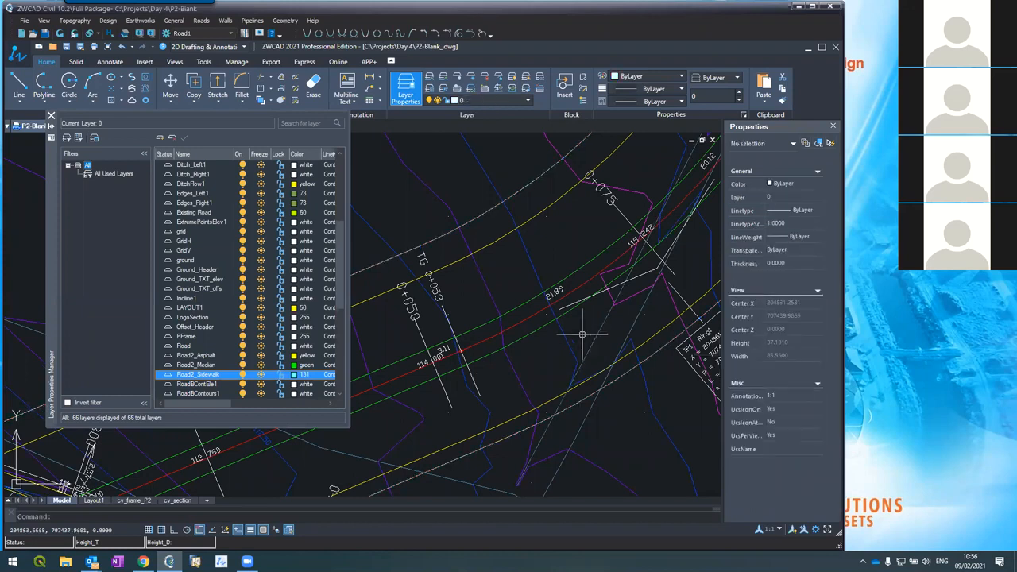
# Make Road2_Median the current layer for drawing at the side road's median near station 0+025
pyautogui.scroll(-4, 580, 318)
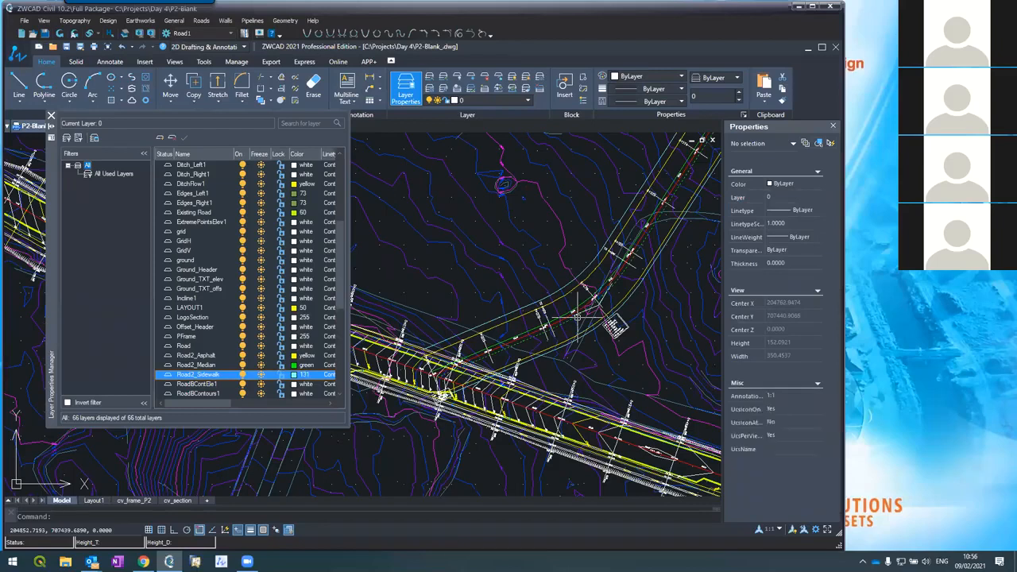
pyautogui.scroll(-2, 578, 318)
pyautogui.scroll(2, 632, 241)
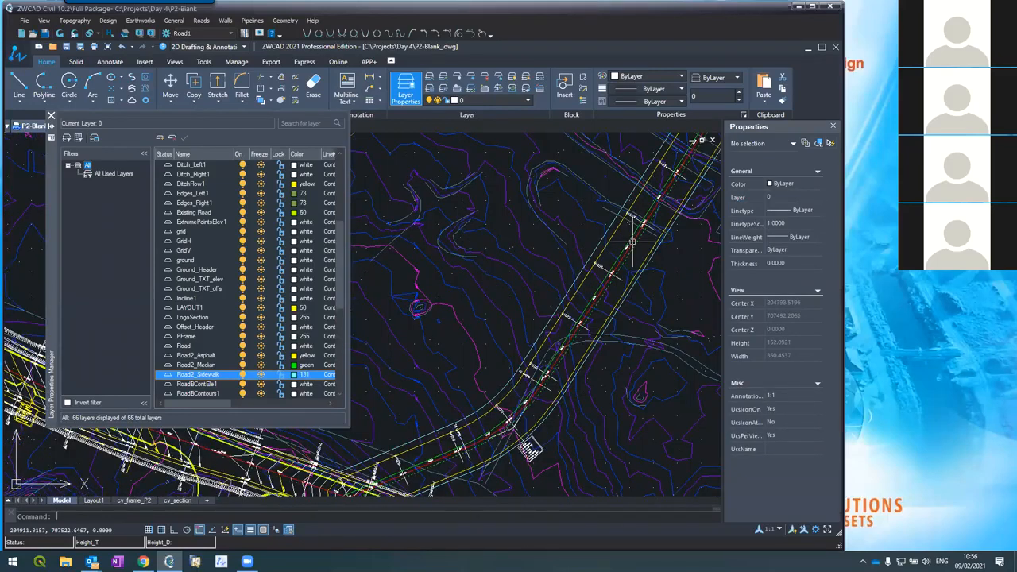
pyautogui.moveTo(633, 240)
pyautogui.mouseDown(button='middle')
pyautogui.moveTo(563, 363)
pyautogui.moveTo(551, 291)
pyautogui.mouseUp(button='middle')
pyautogui.moveTo(519, 368); pyautogui.dragTo(545, 262, button='middle')
pyautogui.scroll(4, 544, 262)
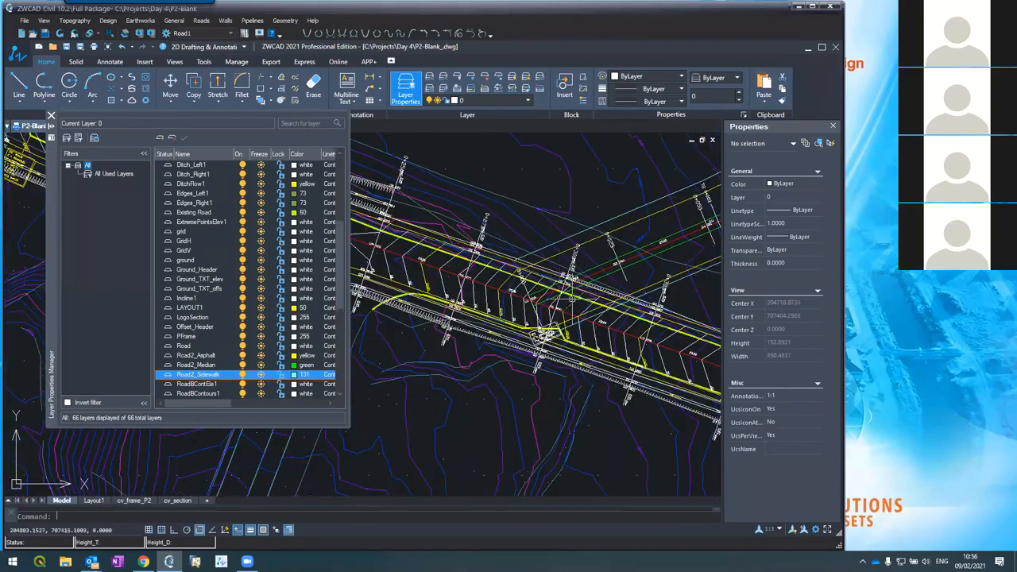
pyautogui.scroll(3, 655, 235)
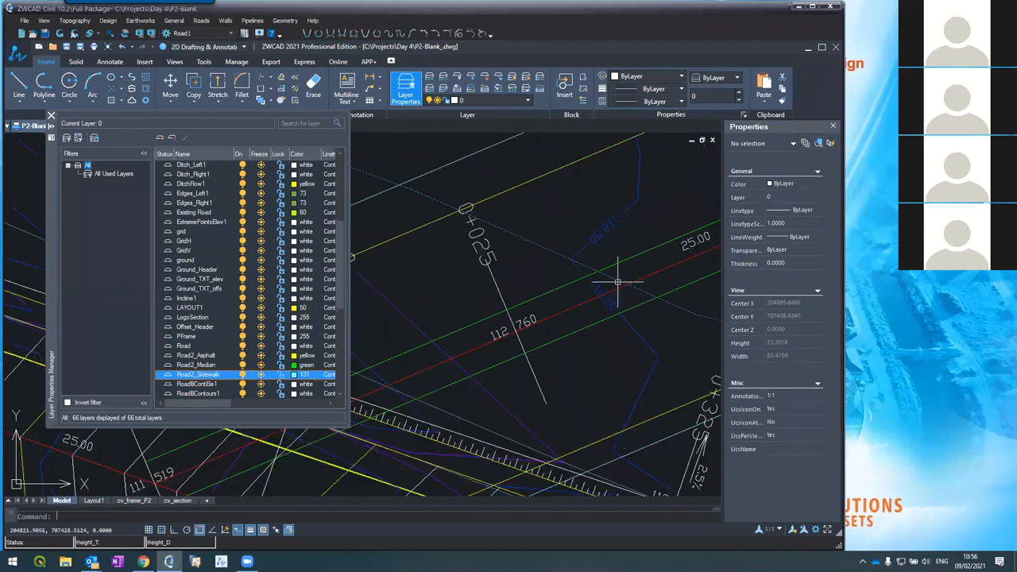
pyautogui.press('Return')
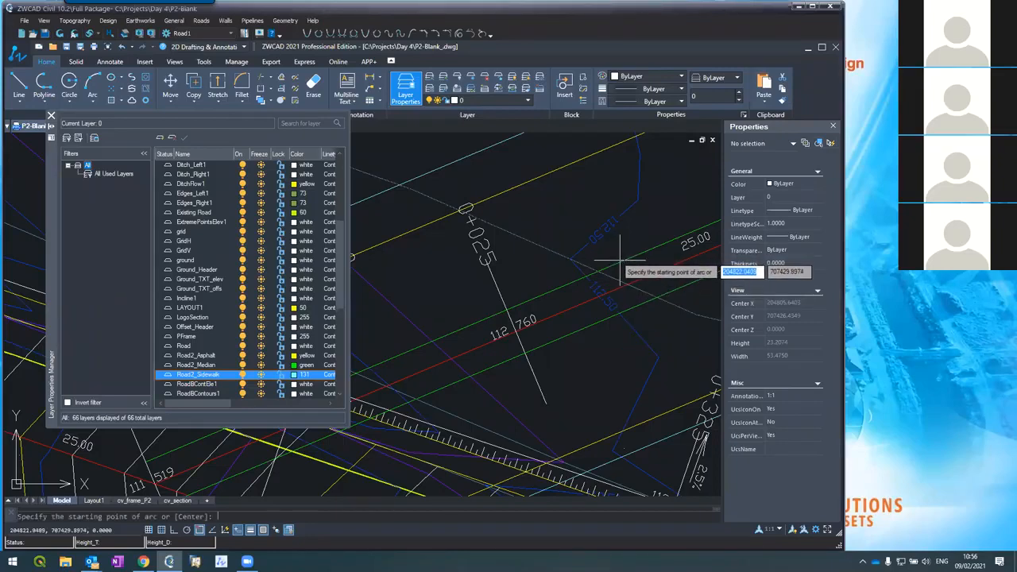
pyautogui.press('Escape')
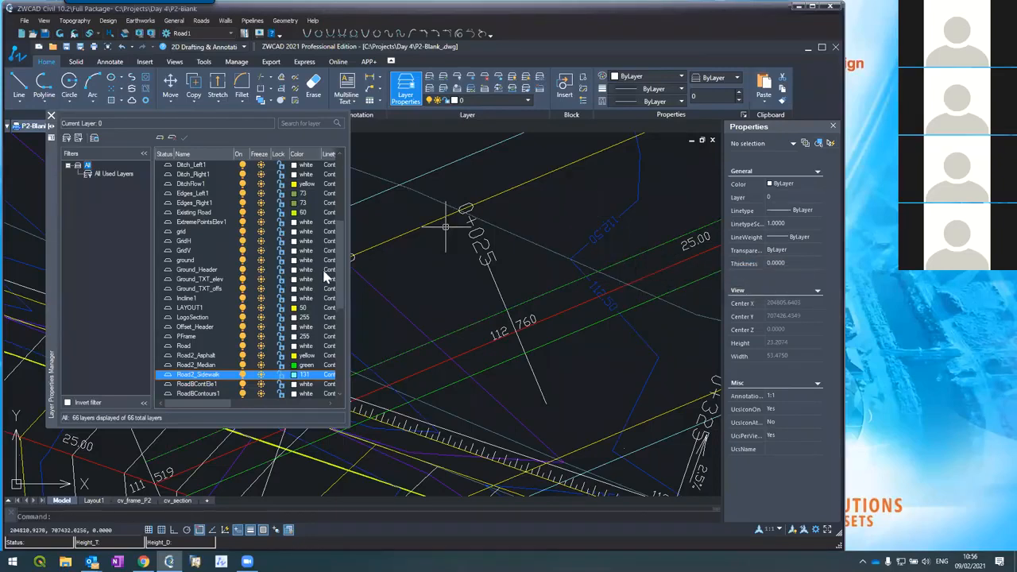
pyautogui.click(209, 364)
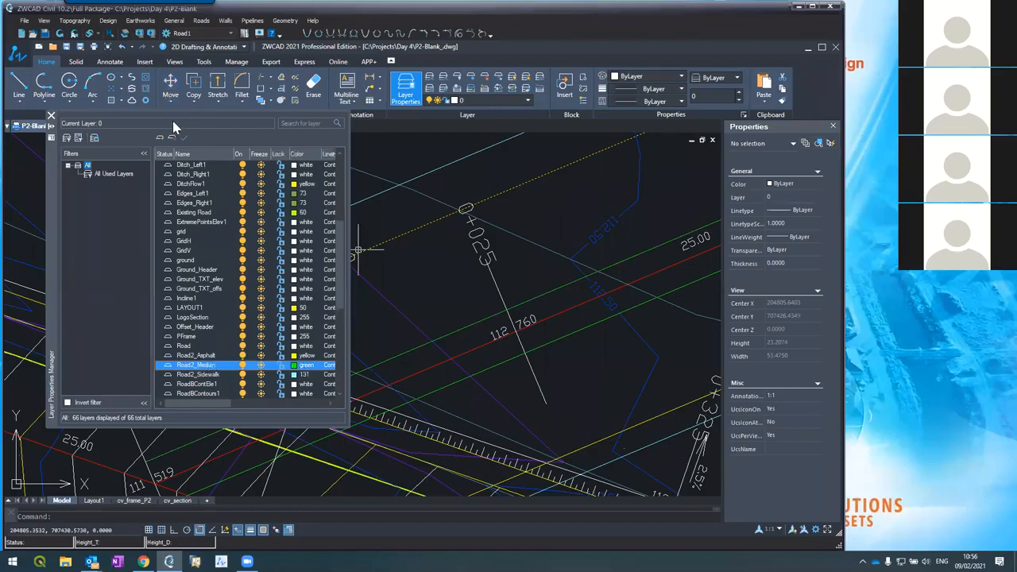
pyautogui.click(185, 140)
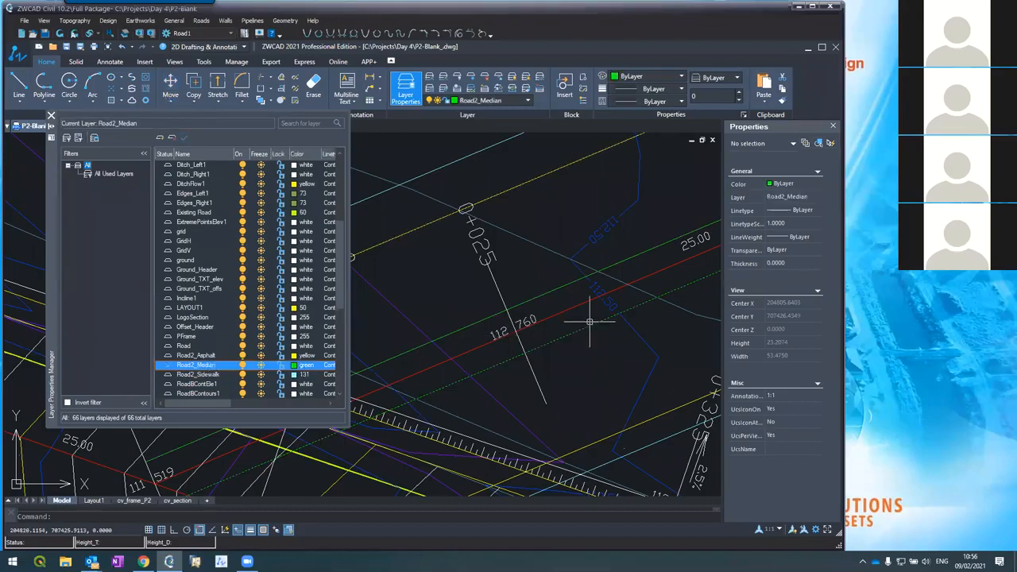
# Start a three-point arc and switch the running object snap from Intersection to Nearest
pyautogui.write('arc')
pyautogui.press('Return')
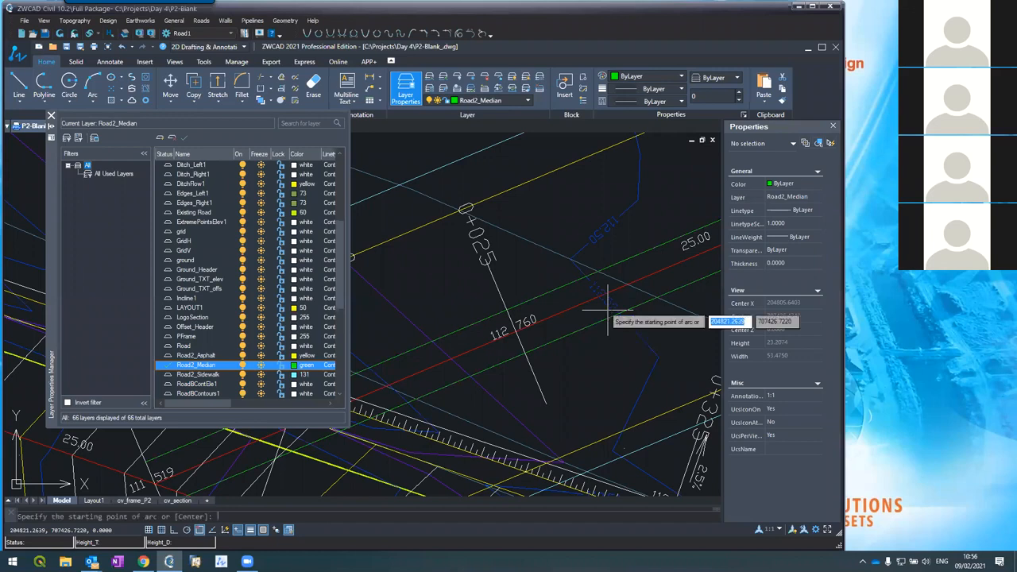
pyautogui.rightClick(199, 530)
pyautogui.click(226, 525)
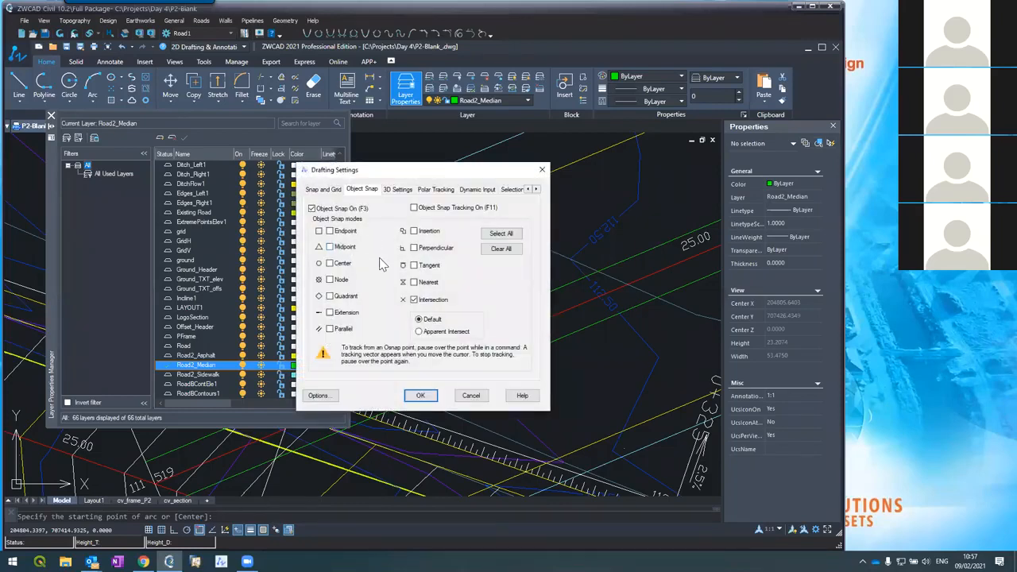
pyautogui.click(413, 299)
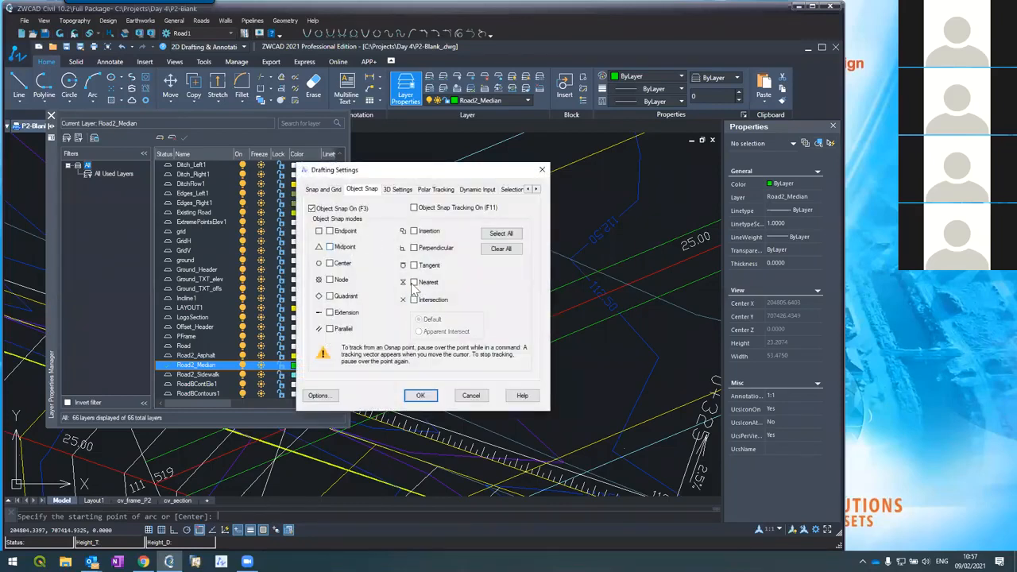
pyautogui.click(420, 396)
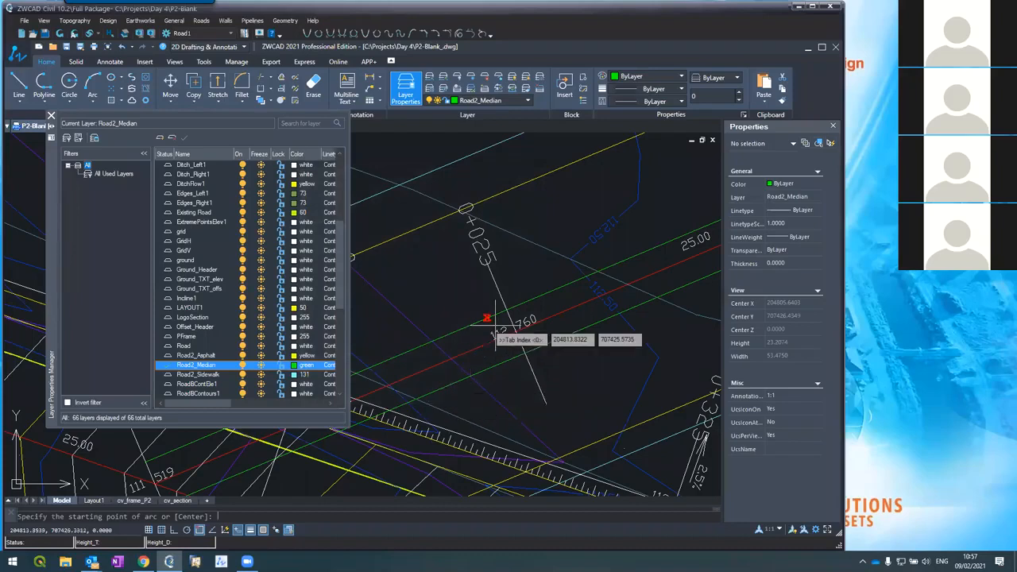
# Draw the median's end arc just past station 0+025, from one median line through the red centerline to the other median line
pyautogui.scroll(-3, 473, 328)
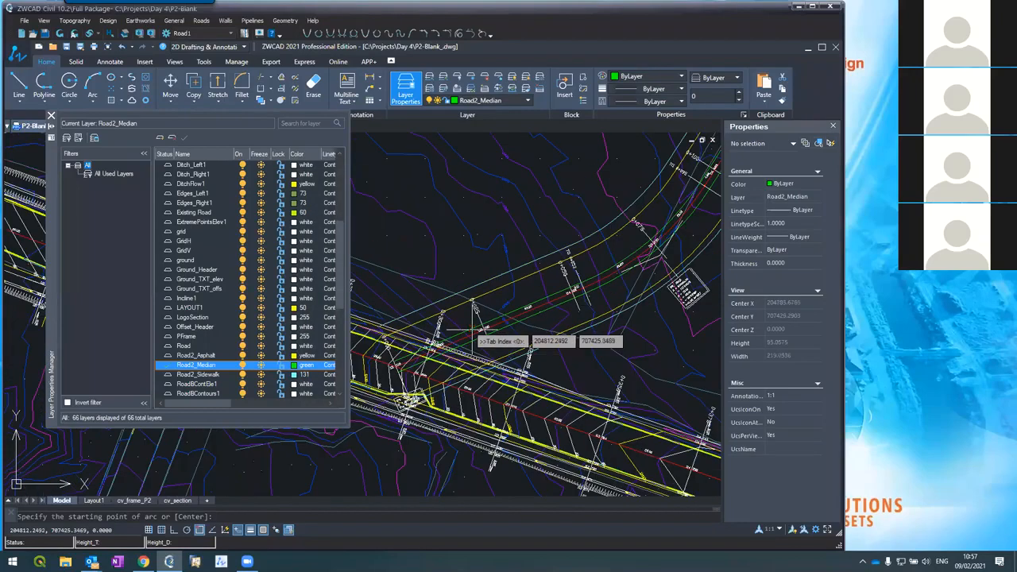
pyautogui.scroll(3, 476, 328)
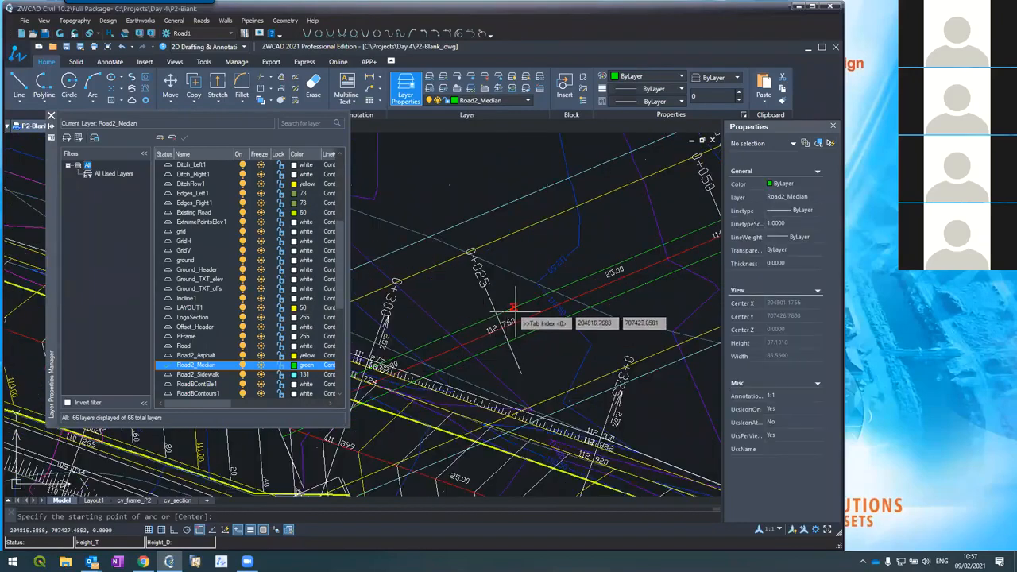
pyautogui.click(524, 315)
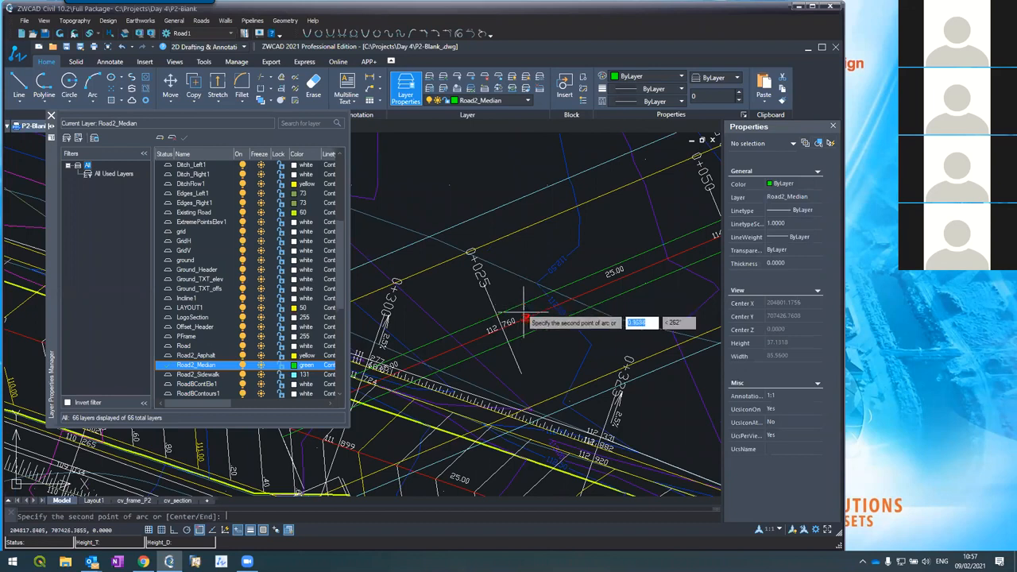
pyautogui.click(526, 321)
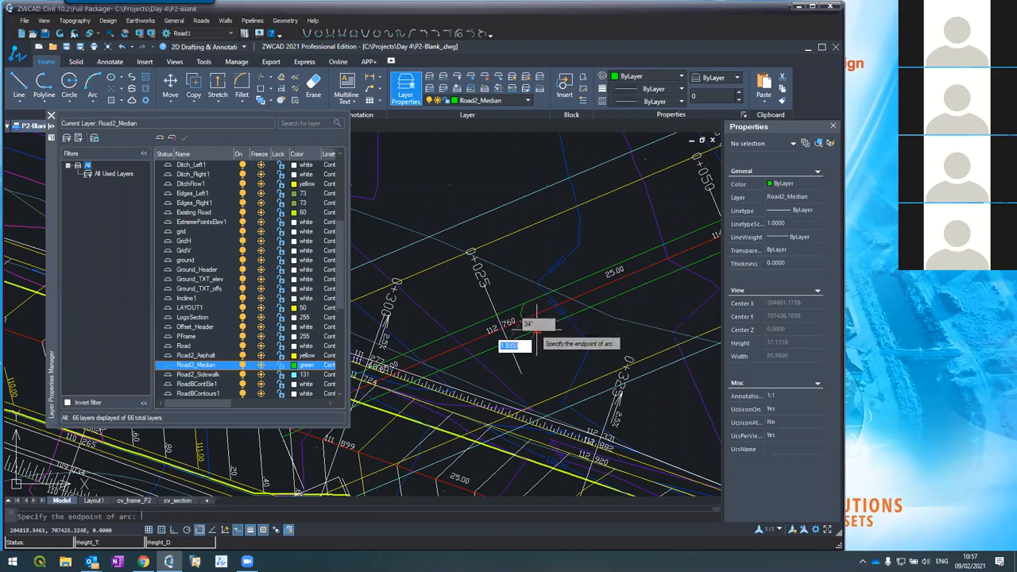
pyautogui.click(537, 325)
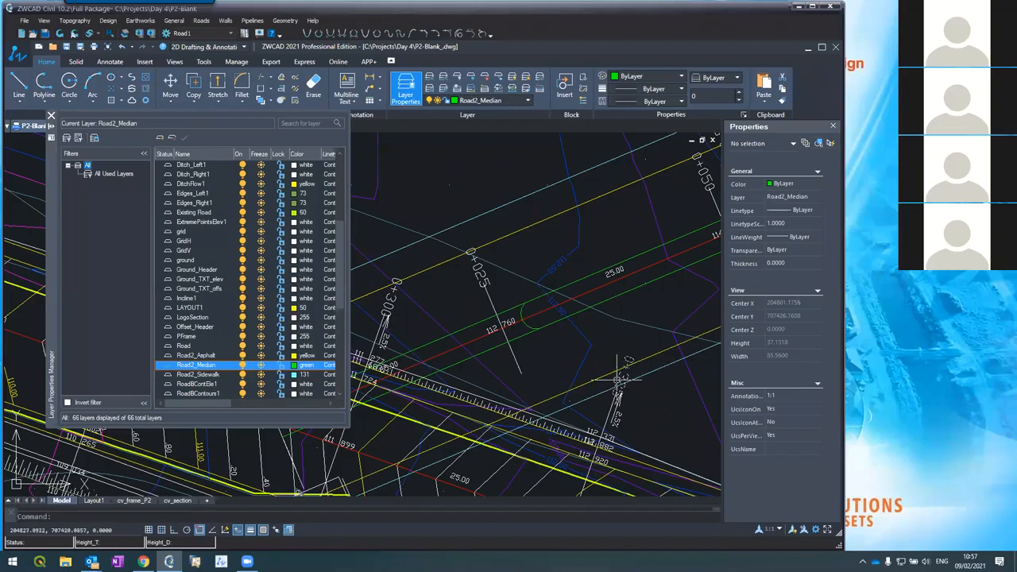
# Try to draw a three-point arc across the two median lines just past station 0+200 at the side road's far end
pyautogui.scroll(-5, 524, 348)
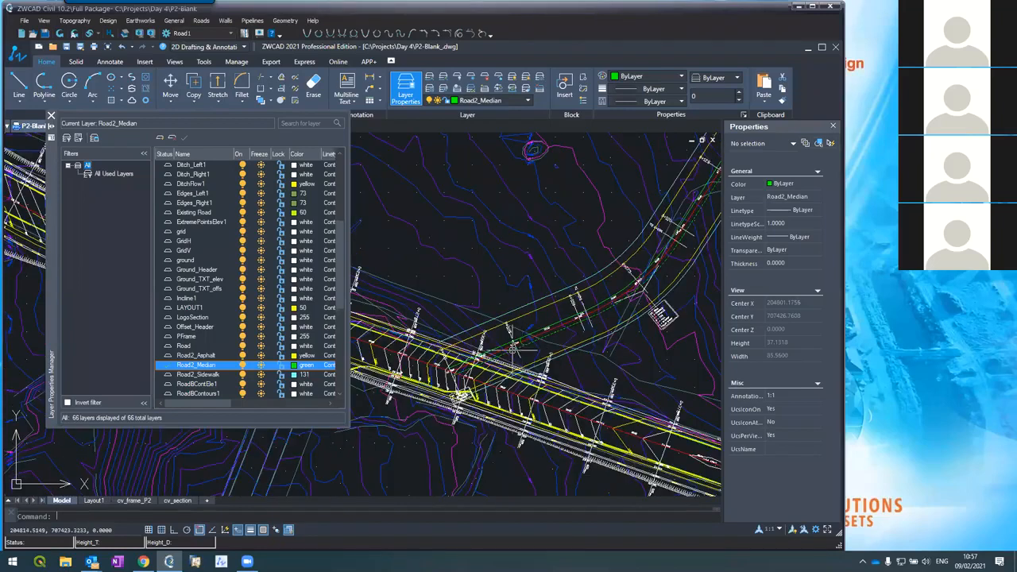
pyautogui.scroll(2, 642, 217)
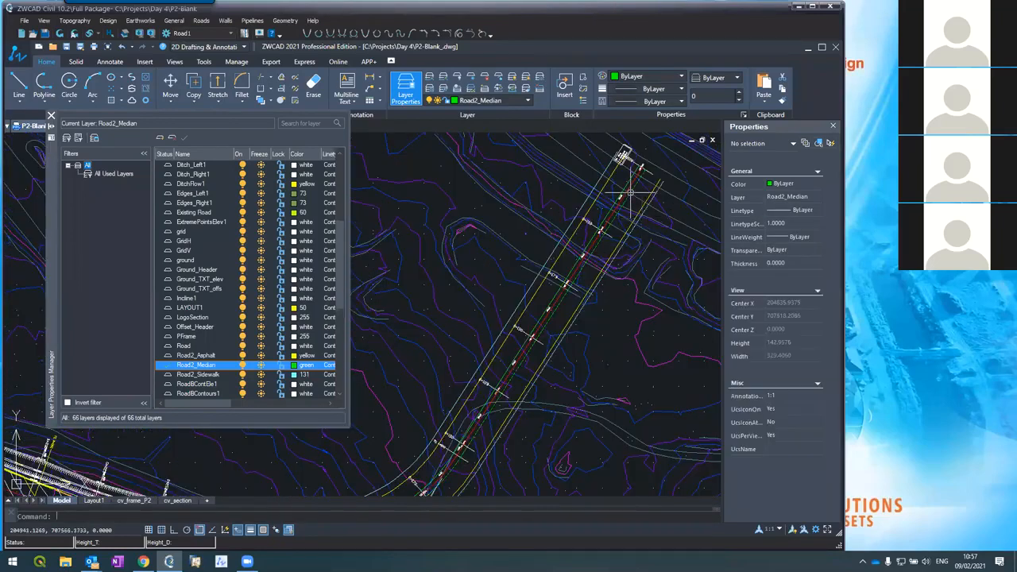
pyautogui.scroll(5, 627, 191)
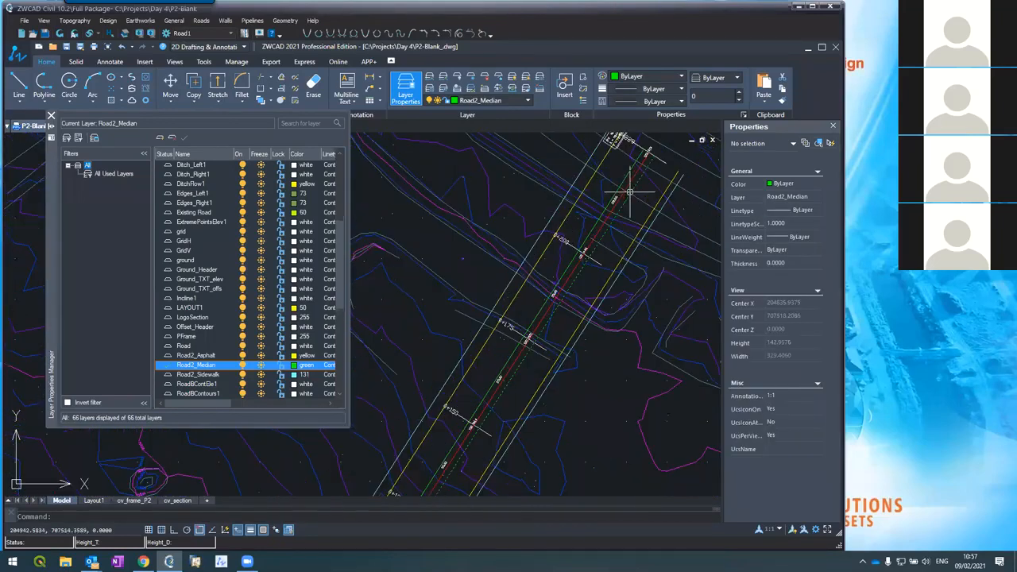
pyautogui.press('Return')
pyautogui.click(588, 236)
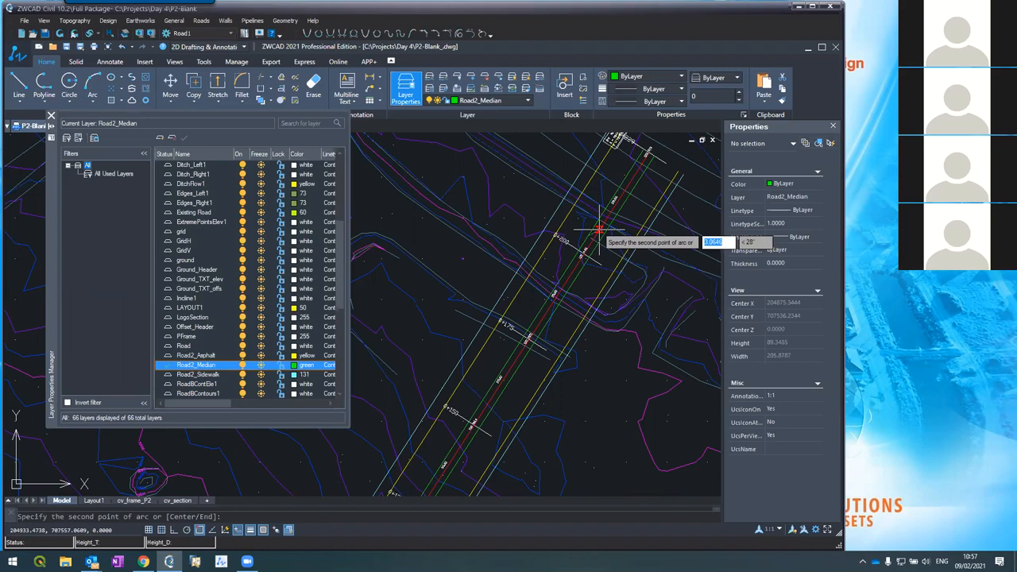
pyautogui.click(601, 236)
pyautogui.click(602, 237)
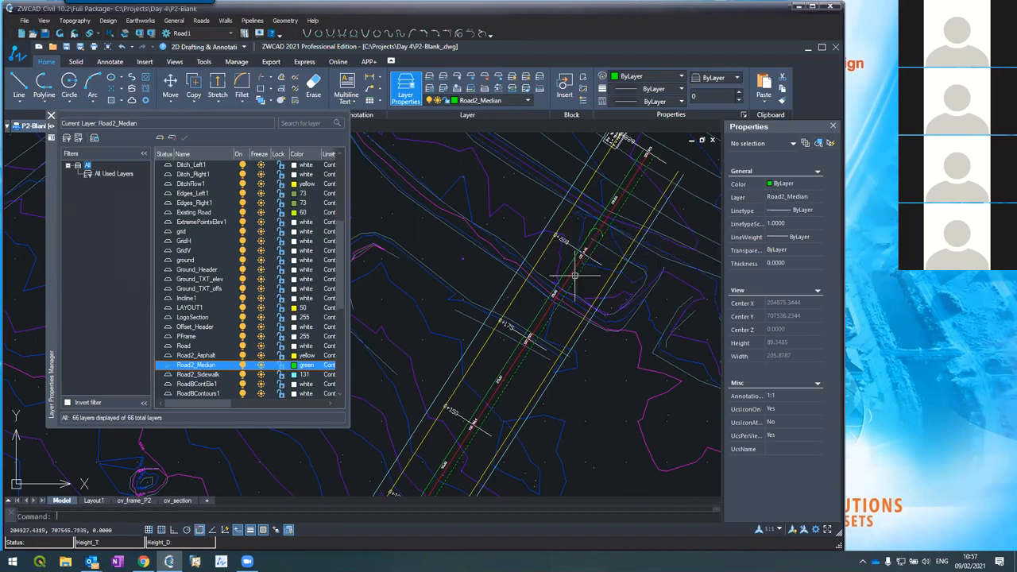
# Cancel the repeated arc command and erase the misshapen median arc just past station 0+200
pyautogui.press('Return')
pyautogui.scroll(5, 560, 229)
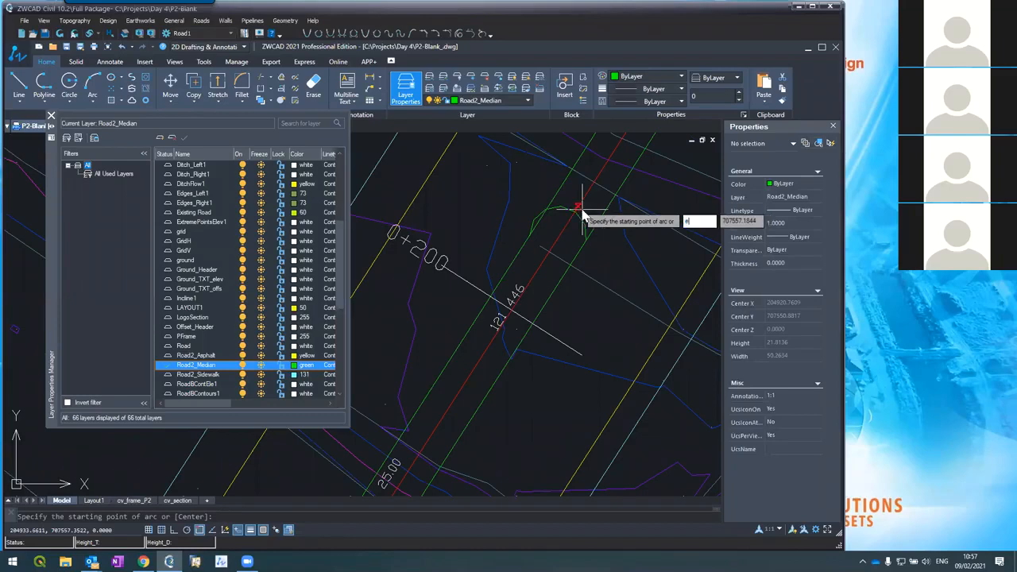
pyautogui.press('Escape')
pyautogui.scroll(-5, 582, 212)
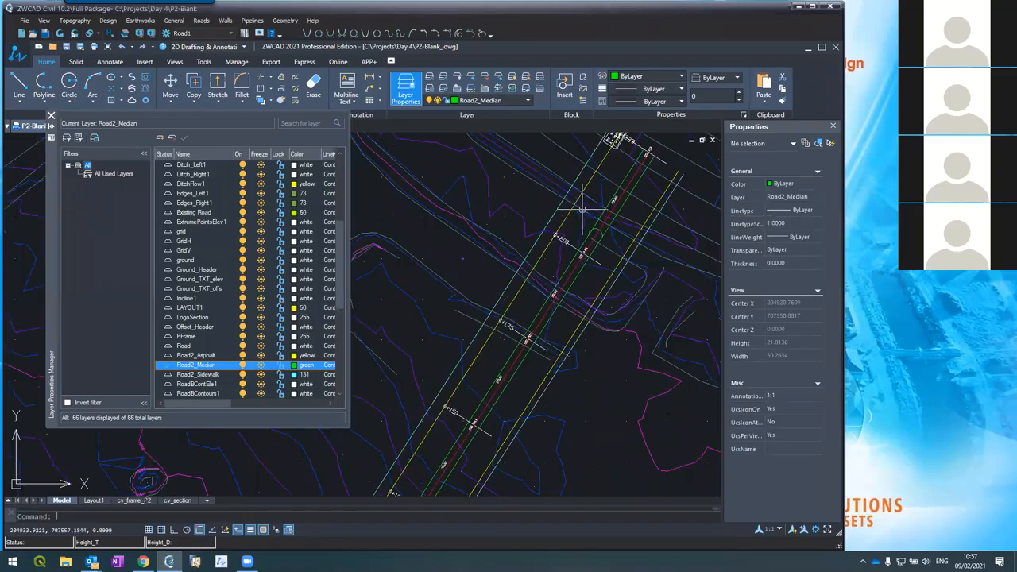
pyautogui.click(597, 231)
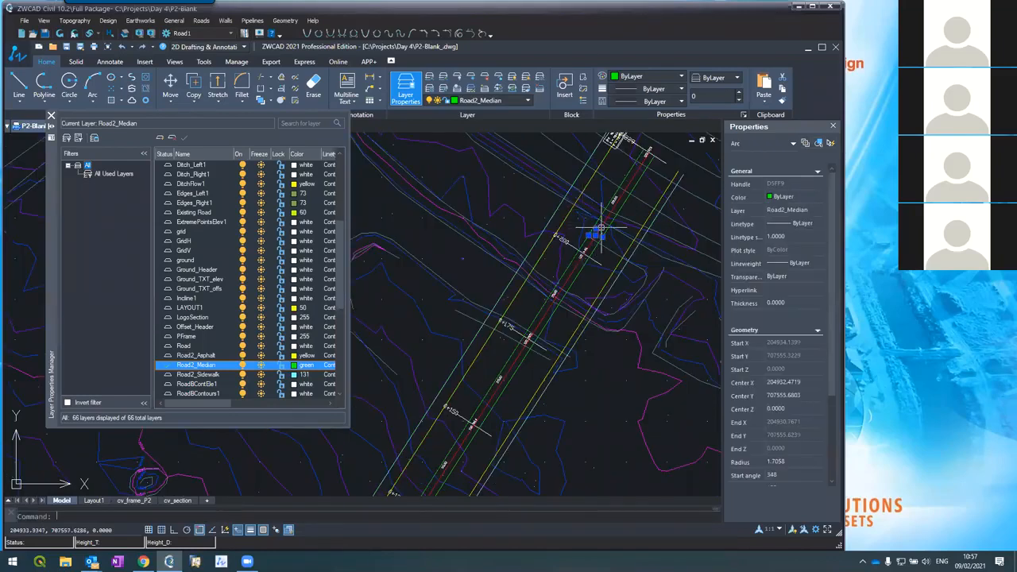
pyautogui.press('Escape')
# Redraw the median's end arc just past station 0+200, running between the two median lines through the red centerline
pyautogui.scroll(3, 600, 228)
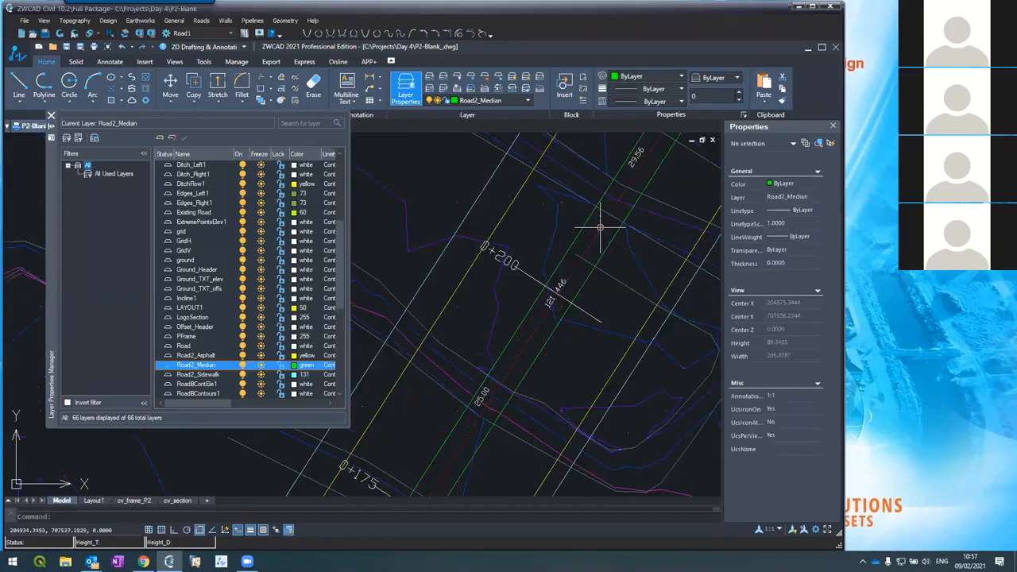
pyautogui.write('arc')
pyautogui.press('Return')
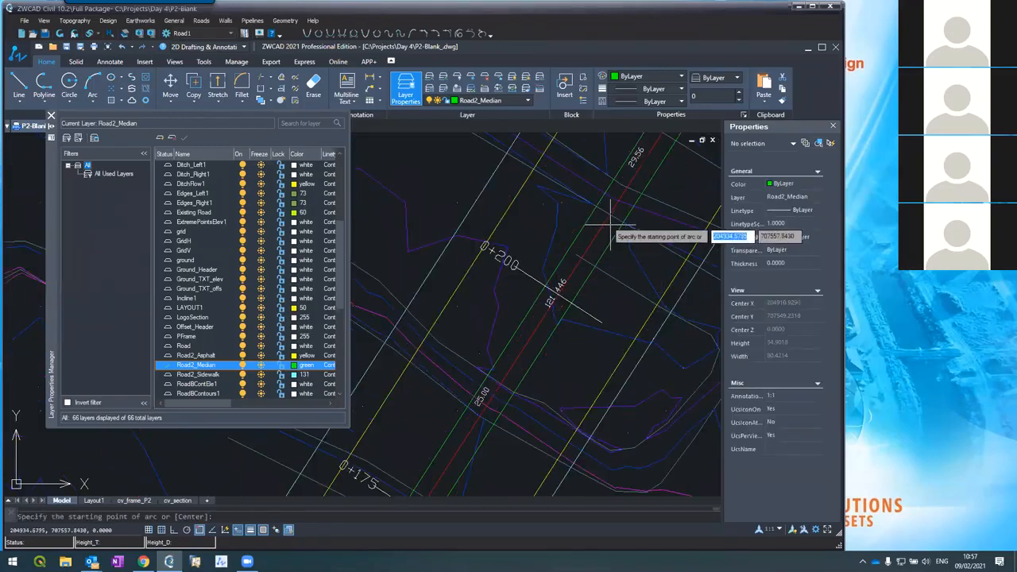
pyautogui.click(602, 225)
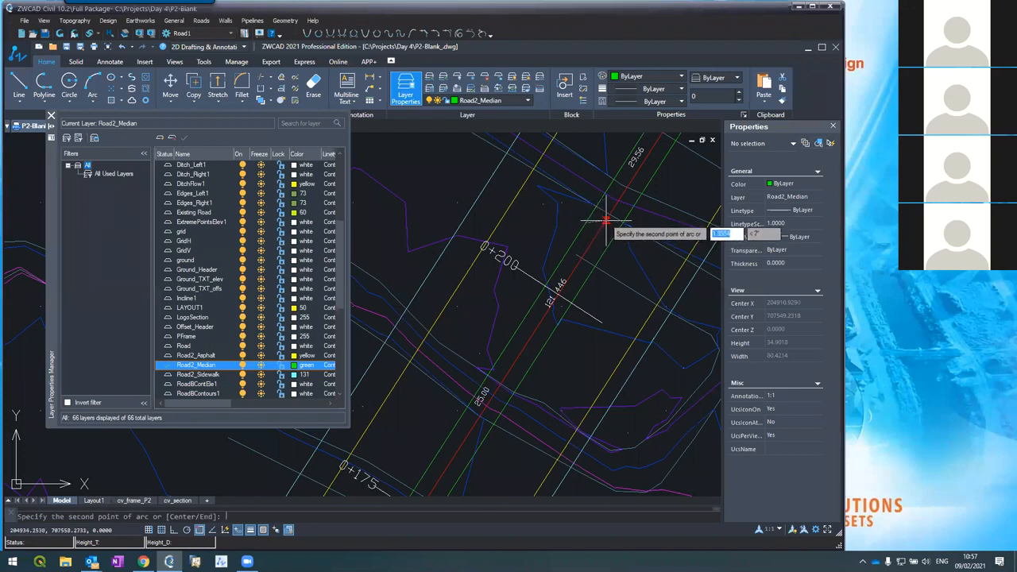
pyautogui.click(607, 221)
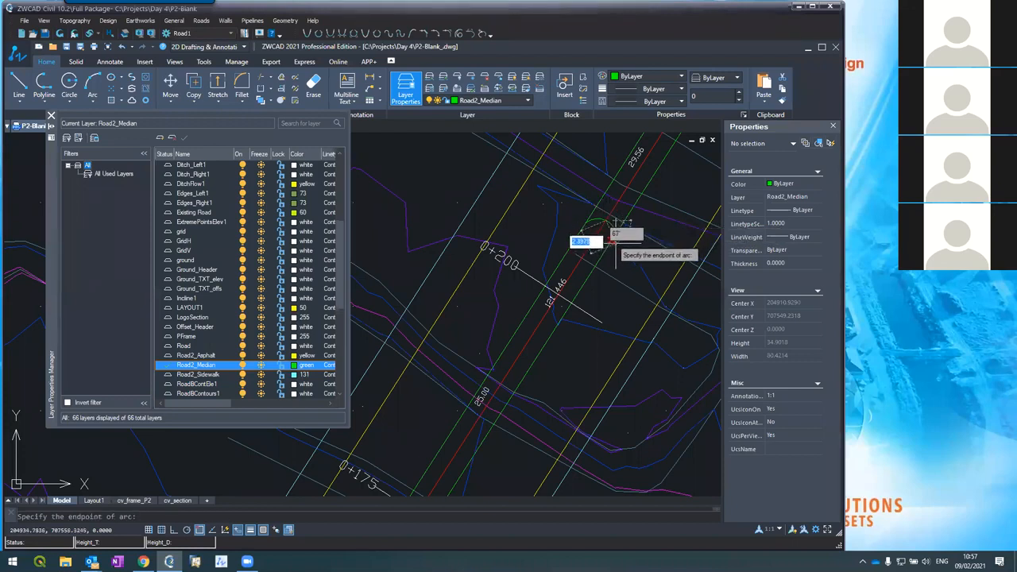
# Trim both median lines on the junction side of the end arc near station 0+025, using all entities as cutting edges
pyautogui.scroll(-2, 667, 262)
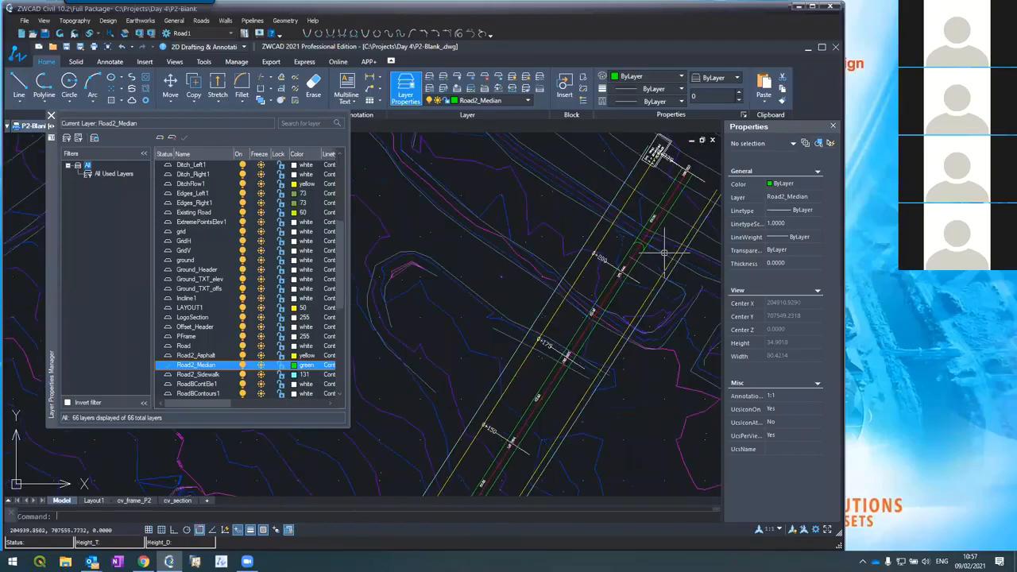
pyautogui.scroll(-2, 664, 250)
pyautogui.scroll(-2, 532, 410)
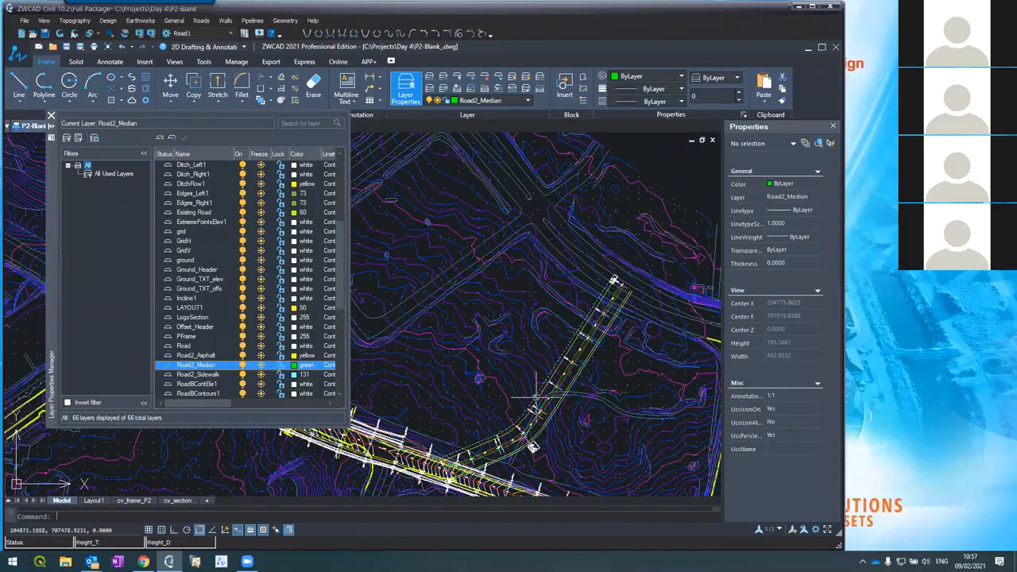
pyautogui.scroll(2, 533, 447)
pyautogui.scroll(2, 502, 452)
pyautogui.write('trim')
pyautogui.press('Return')
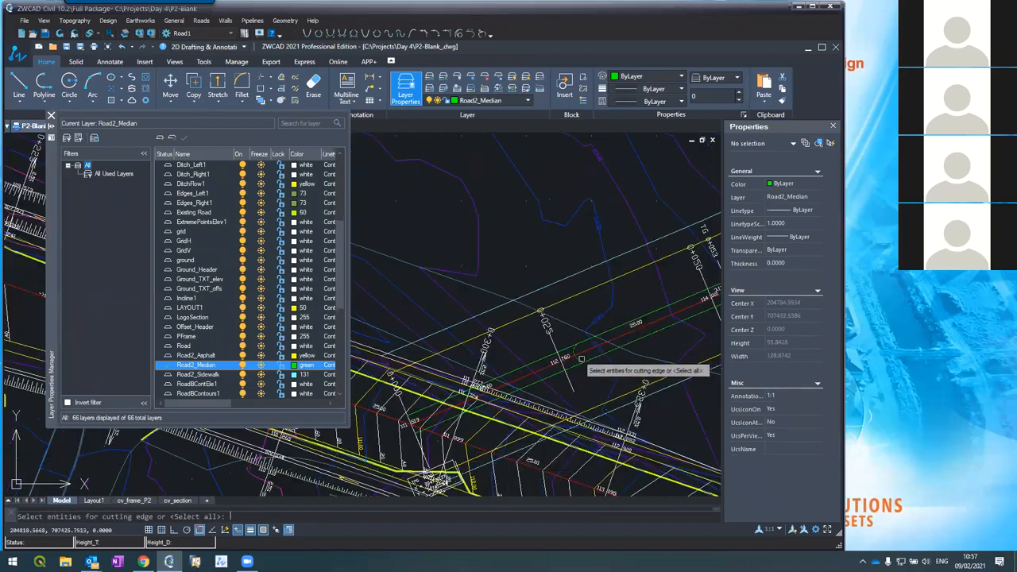
pyautogui.press('Return')
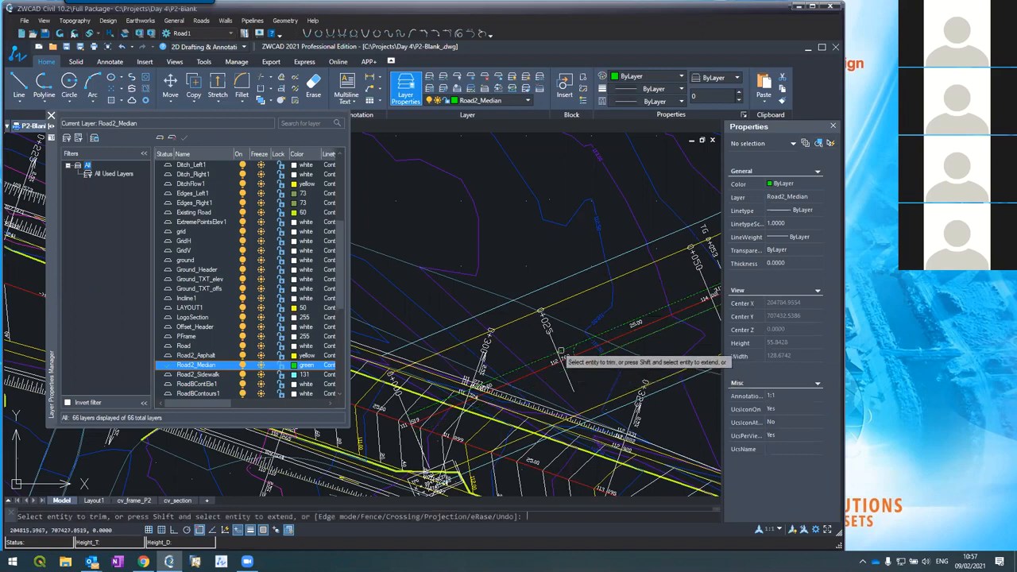
pyautogui.click(561, 351)
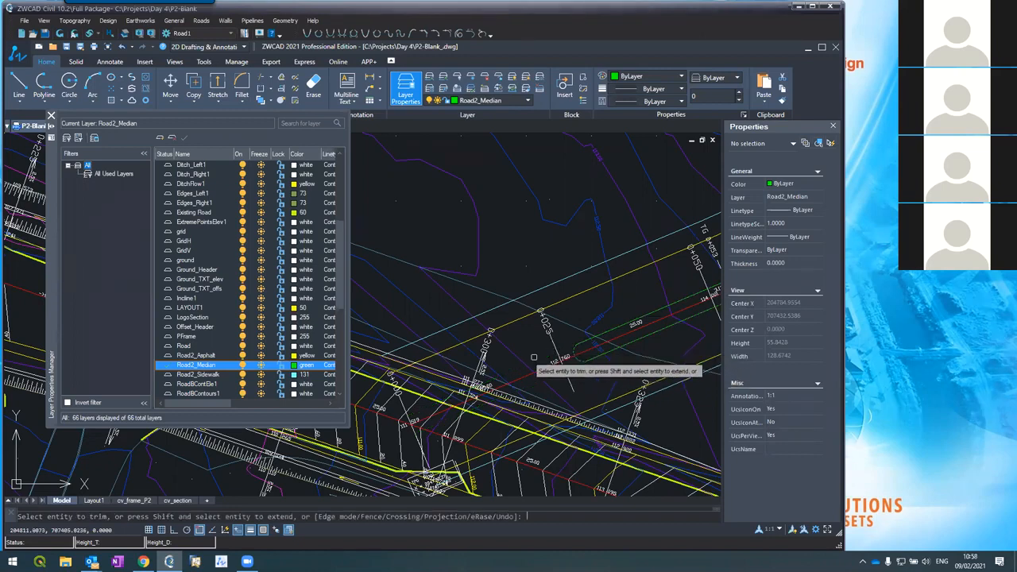
# Trim both median lines beyond the end arc past station 0+200, using all entities as cutting edges
pyautogui.scroll(-8, 454, 404)
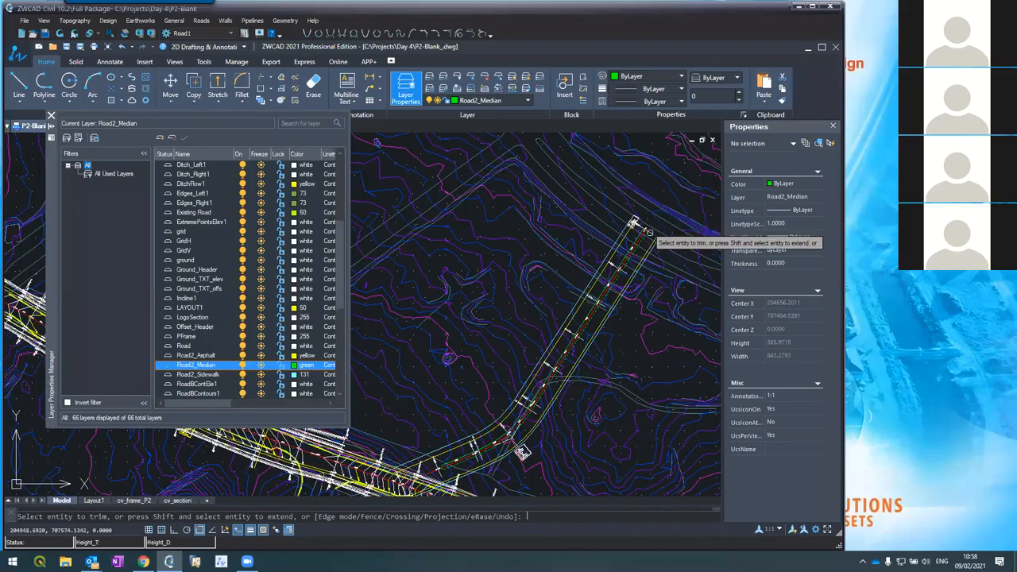
pyautogui.scroll(6, 649, 232)
pyautogui.press('Return')
pyautogui.press('Return')
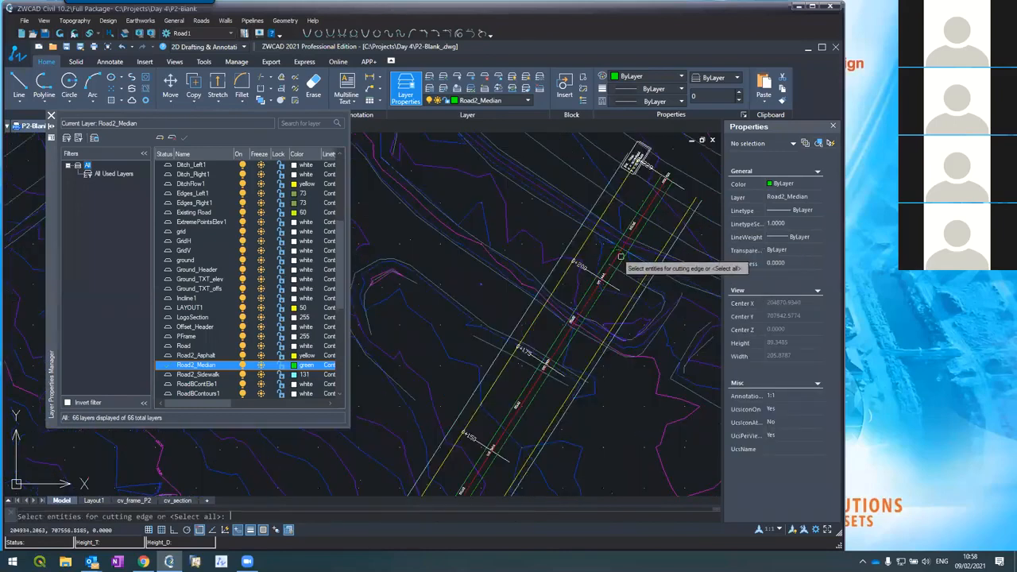
pyautogui.press('Return')
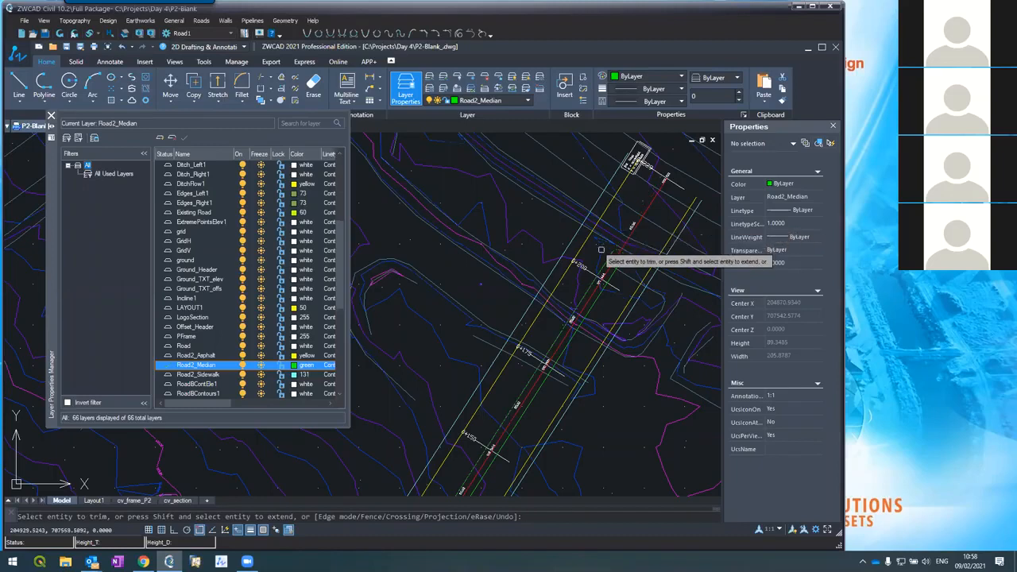
pyautogui.scroll(-6, 604, 252)
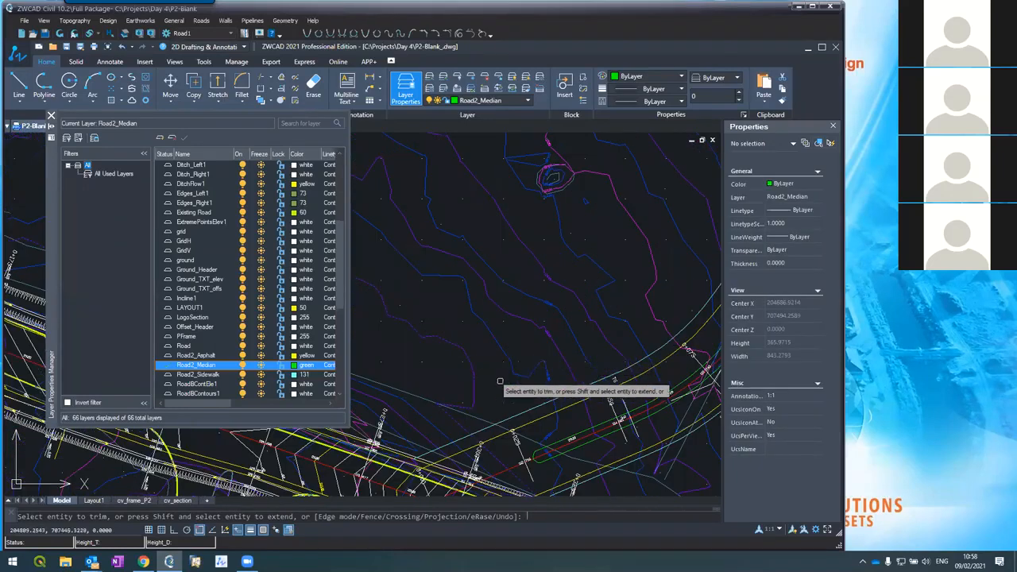
pyautogui.press('Escape')
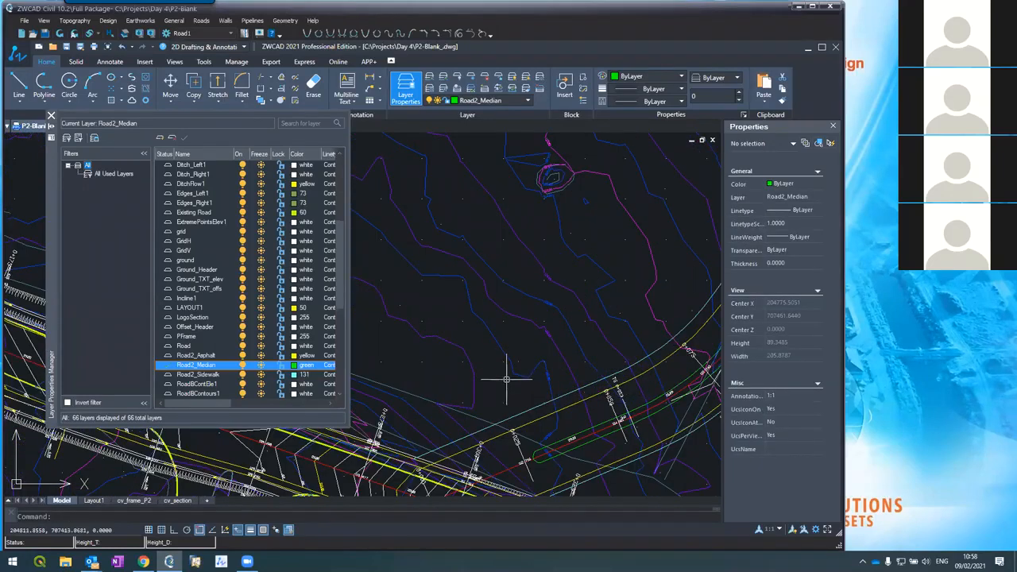
pyautogui.scroll(-4, 504, 375)
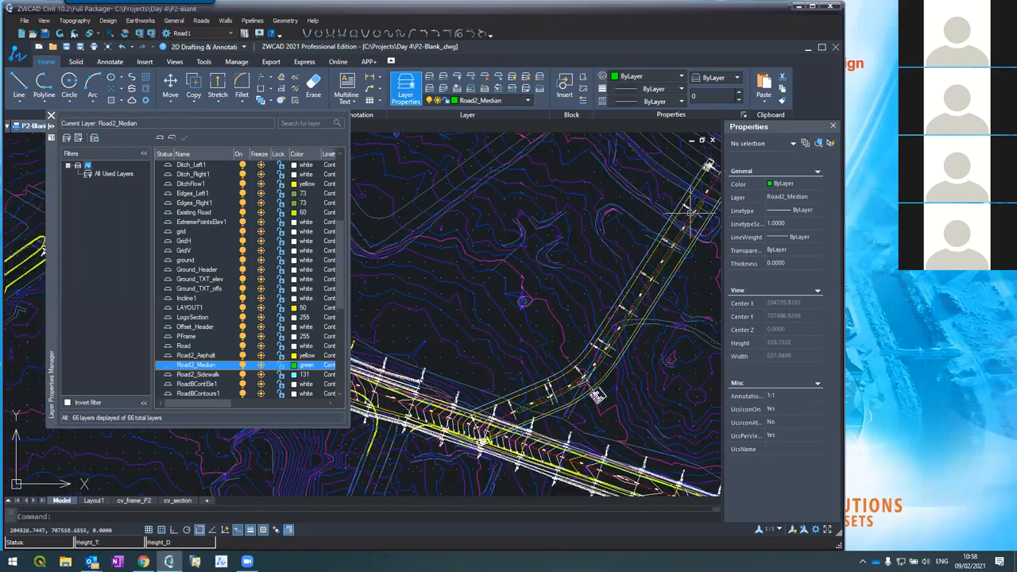
pyautogui.scroll(2, 691, 213)
pyautogui.scroll(2, 624, 284)
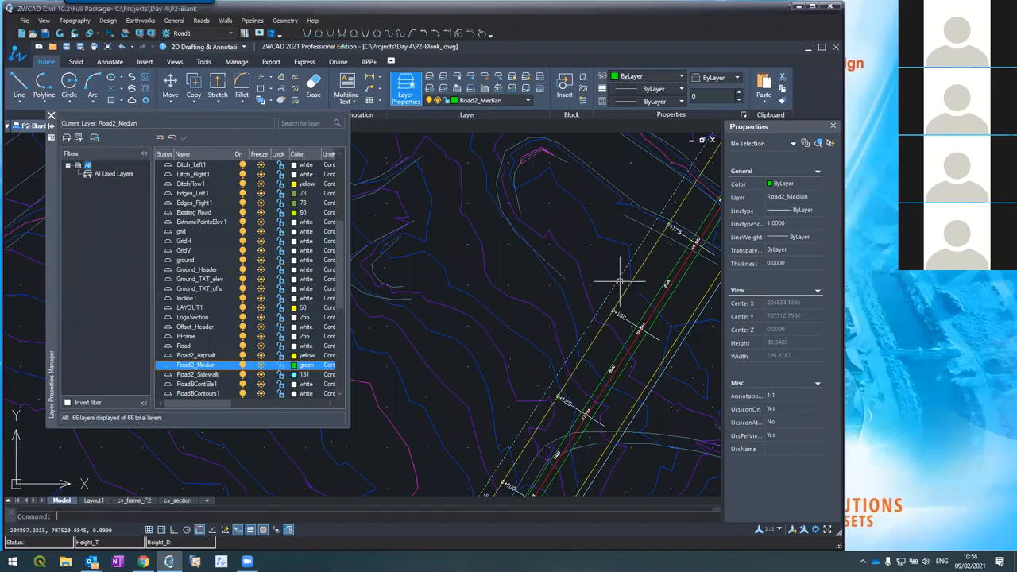
pyautogui.scroll(2, 620, 275)
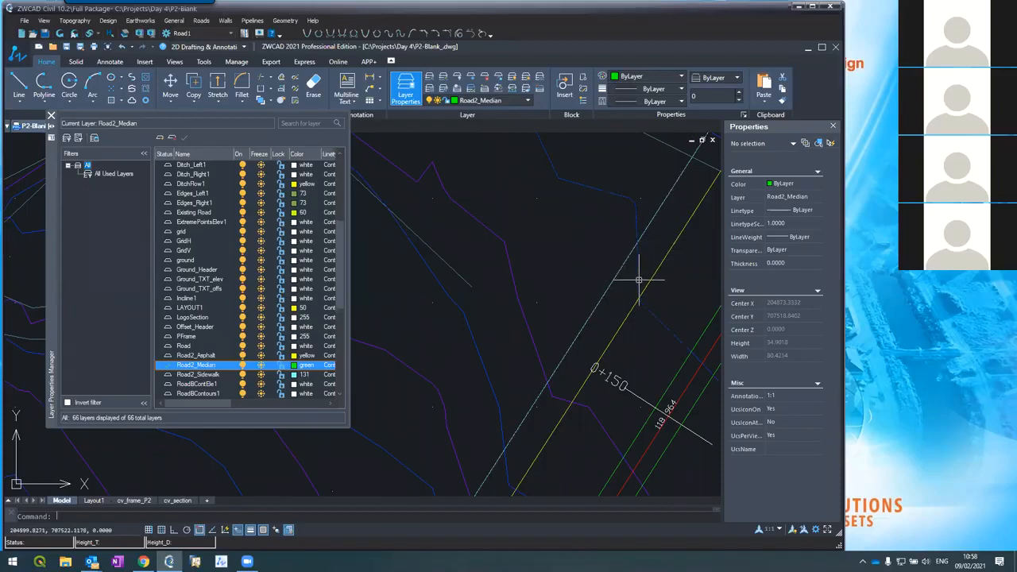
pyautogui.write('offs')
pyautogui.press('Return')
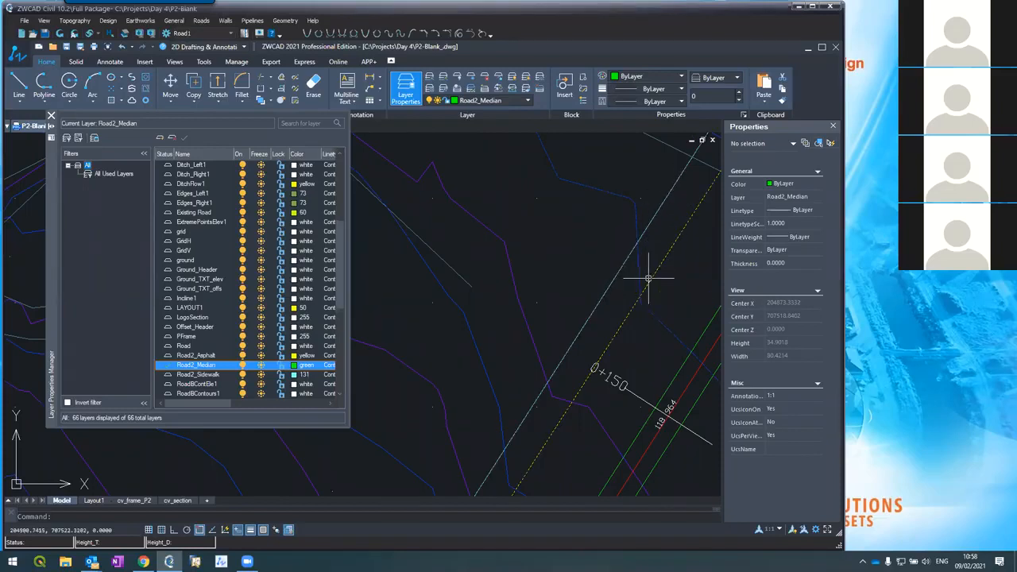
pyautogui.write('1.5')
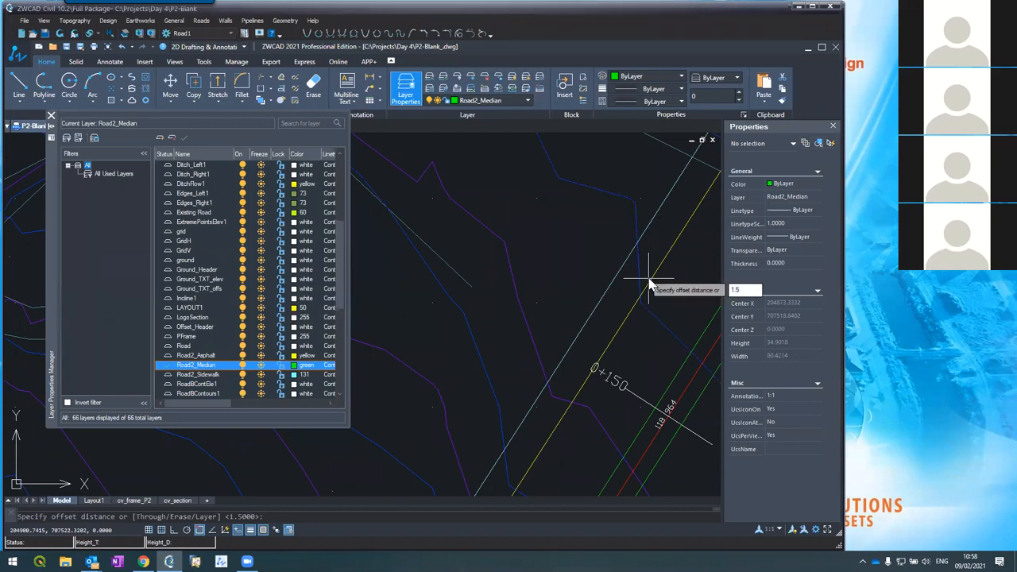
pyautogui.press('Return')
pyautogui.click(643, 272)
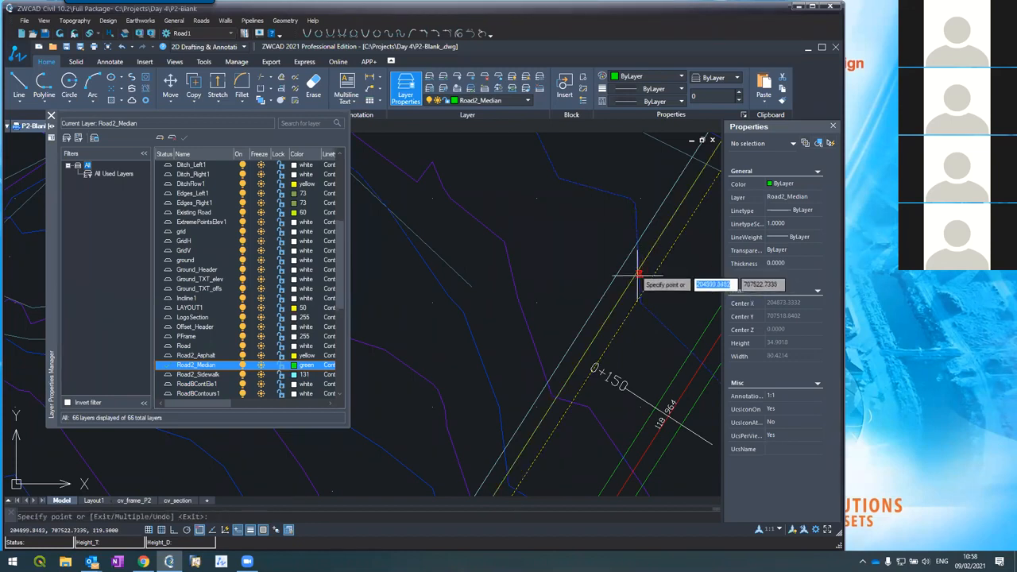
pyautogui.press('Escape')
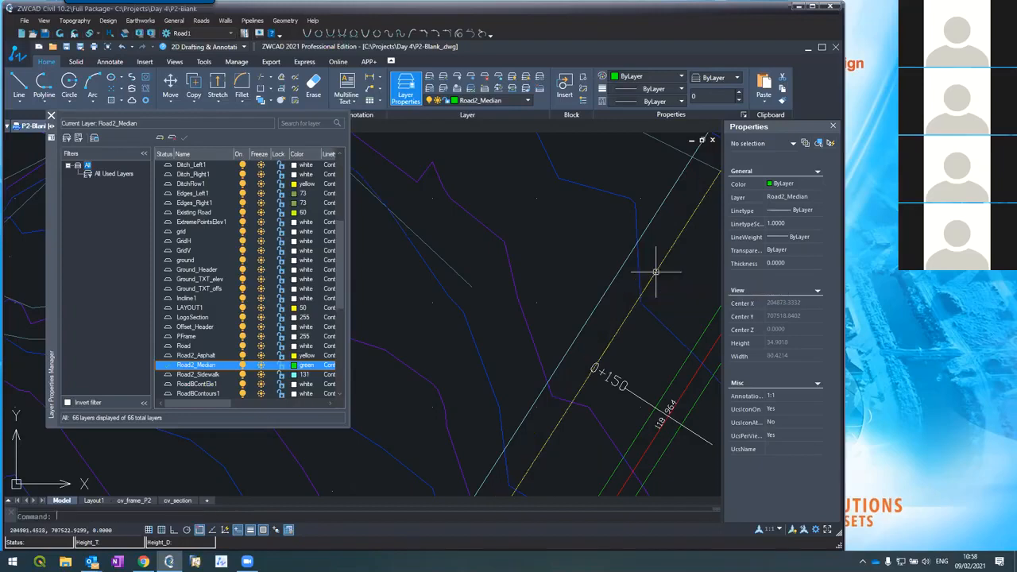
# Offset the side road's northwest asphalt edge line by 2 outward, toward the sidewalk line
pyautogui.write('offset')
pyautogui.press('Return')
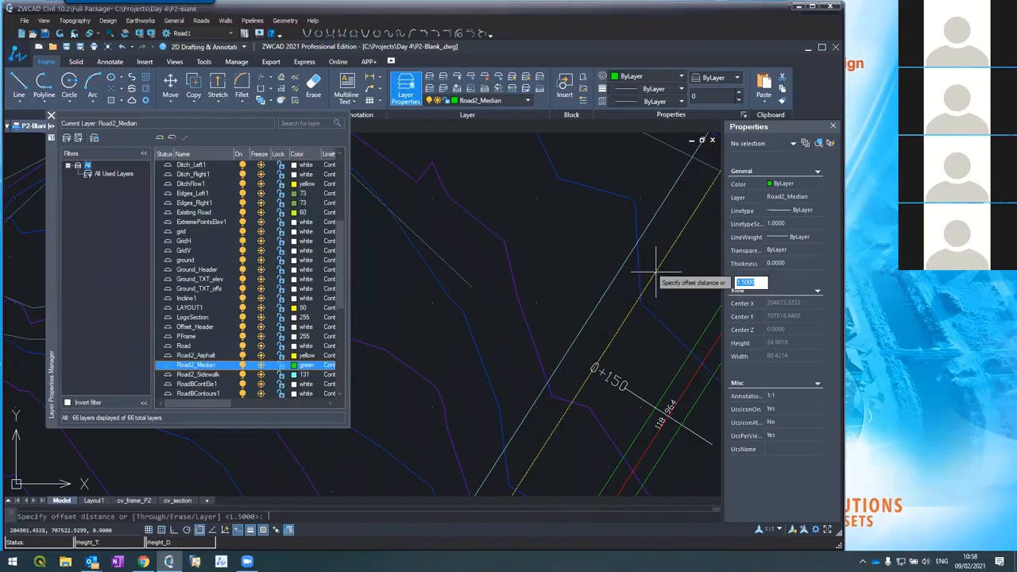
pyautogui.write('2')
pyautogui.press('Return')
pyautogui.click(627, 273)
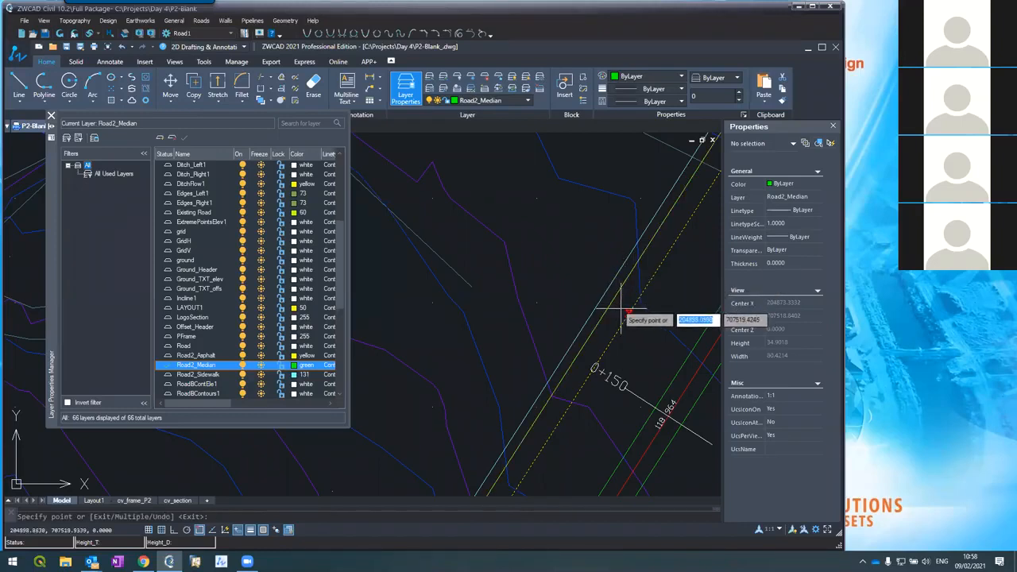
pyautogui.click(199, 530)
pyautogui.click(647, 264)
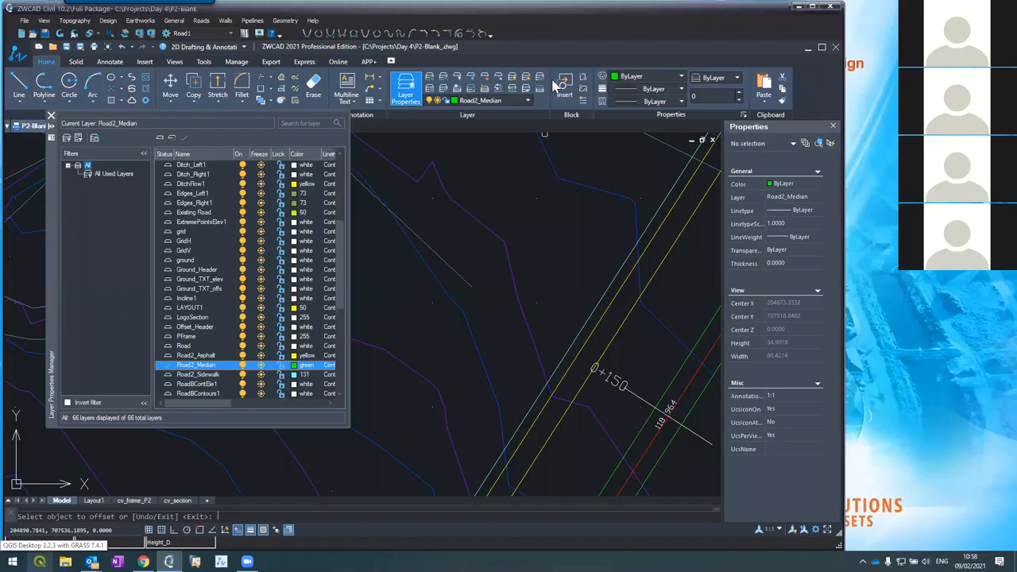
pyautogui.press('Escape')
# Make Road2_Asphalt the current layer
pyautogui.scroll(-6, 567, 295)
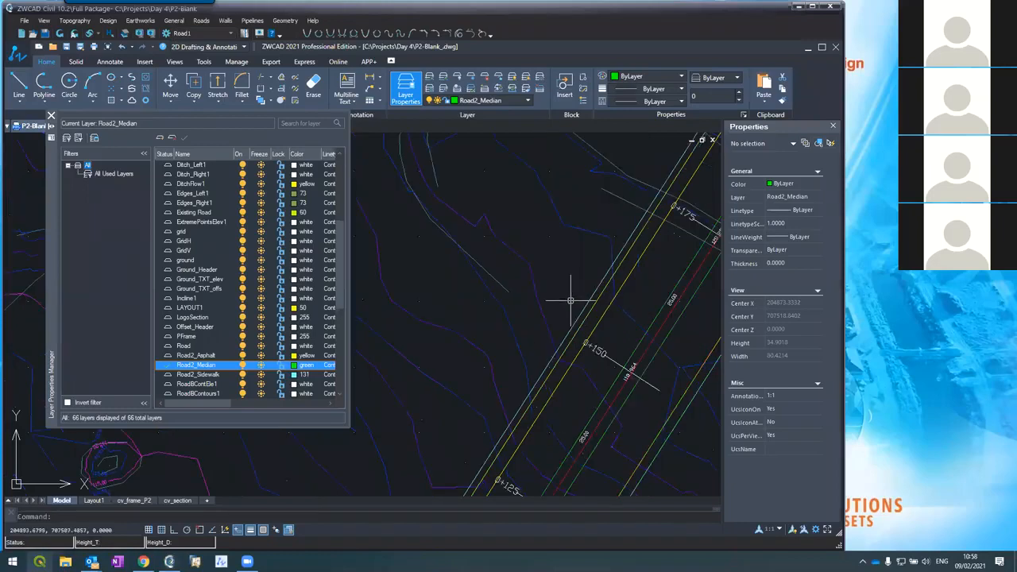
pyautogui.scroll(2, 585, 257)
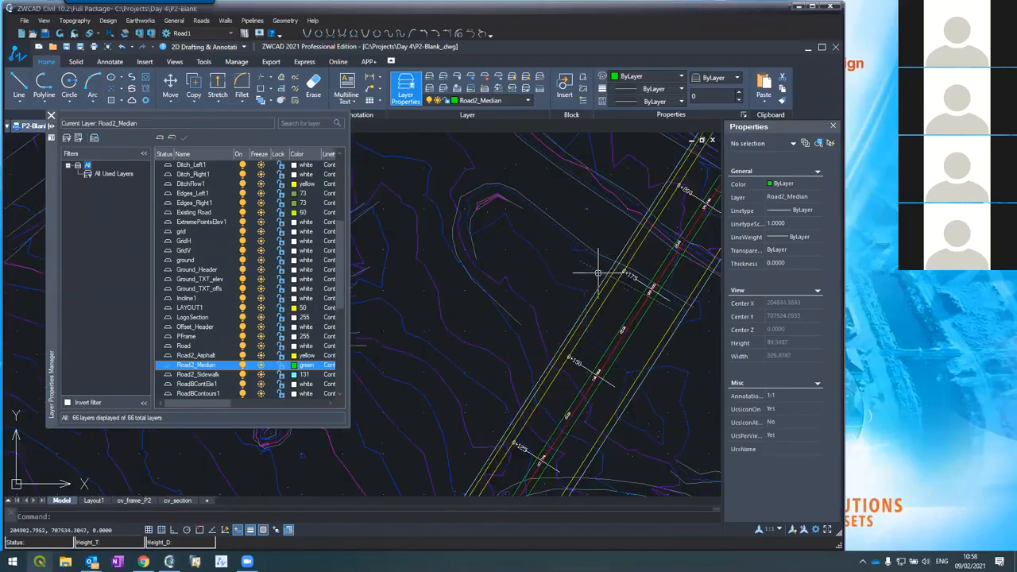
pyautogui.scroll(2, 597, 267)
pyautogui.write('p')
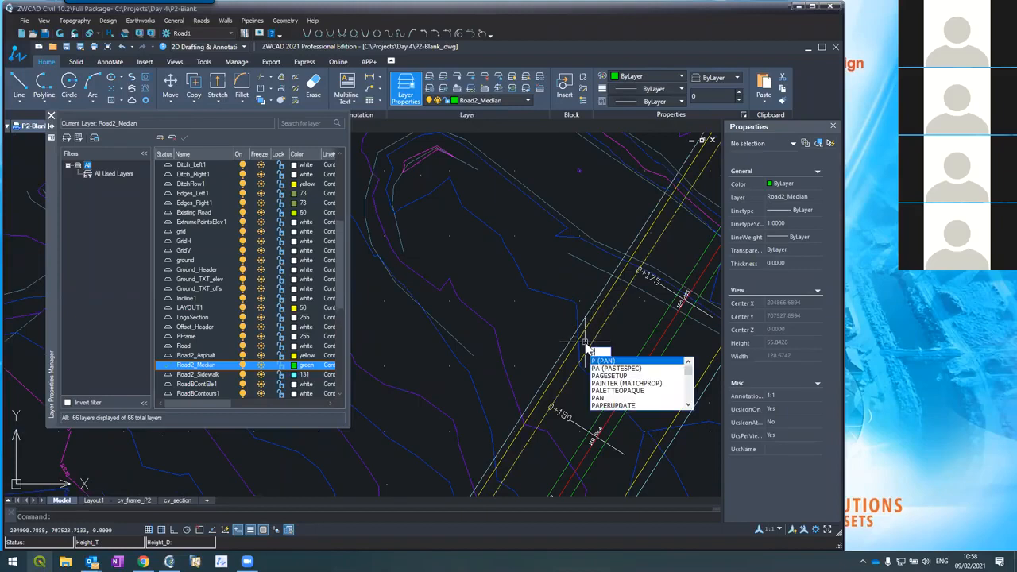
pyautogui.press('BackSpace')
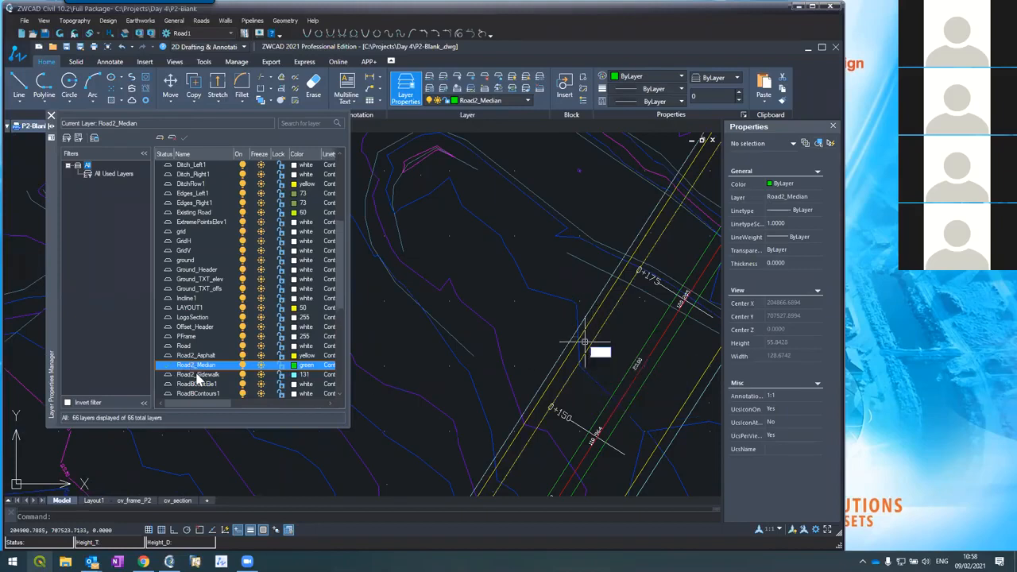
pyautogui.click(199, 376)
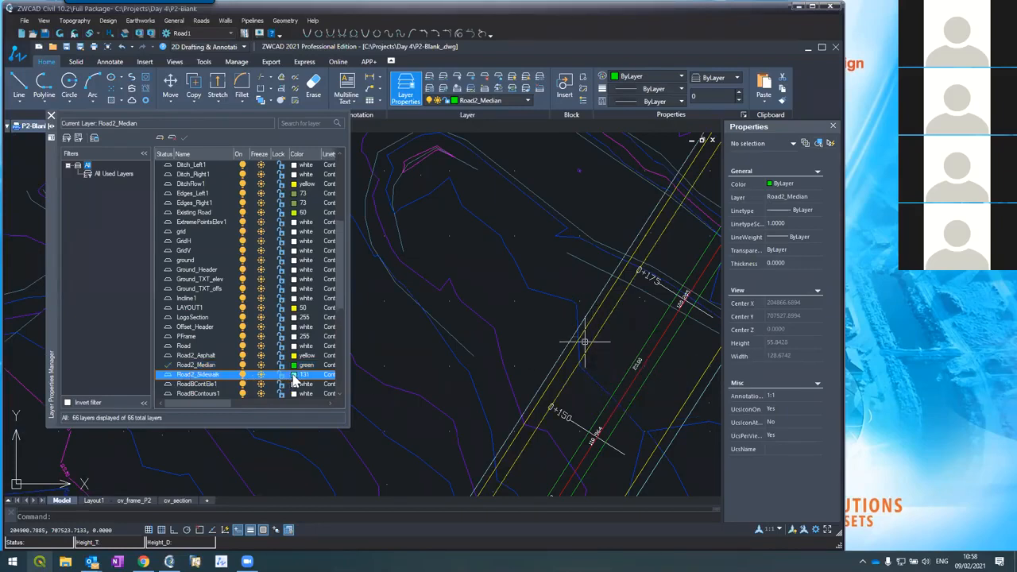
pyautogui.click(190, 356)
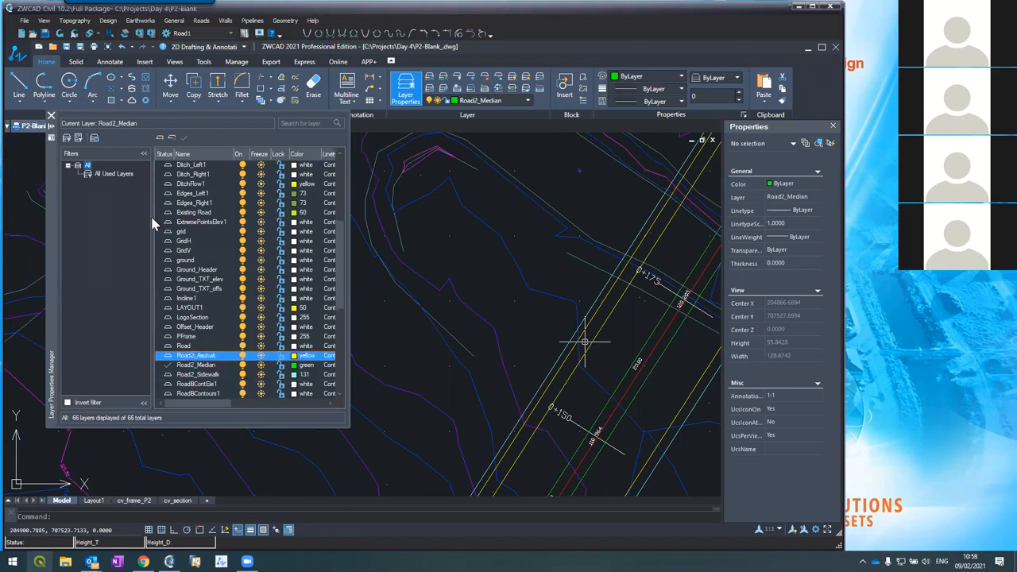
pyautogui.click(184, 136)
# With object snap on, draw a short slanted polyline joining the northwest asphalt edge and its offset just before station 0+175
pyautogui.write('pl')
pyautogui.press('Return')
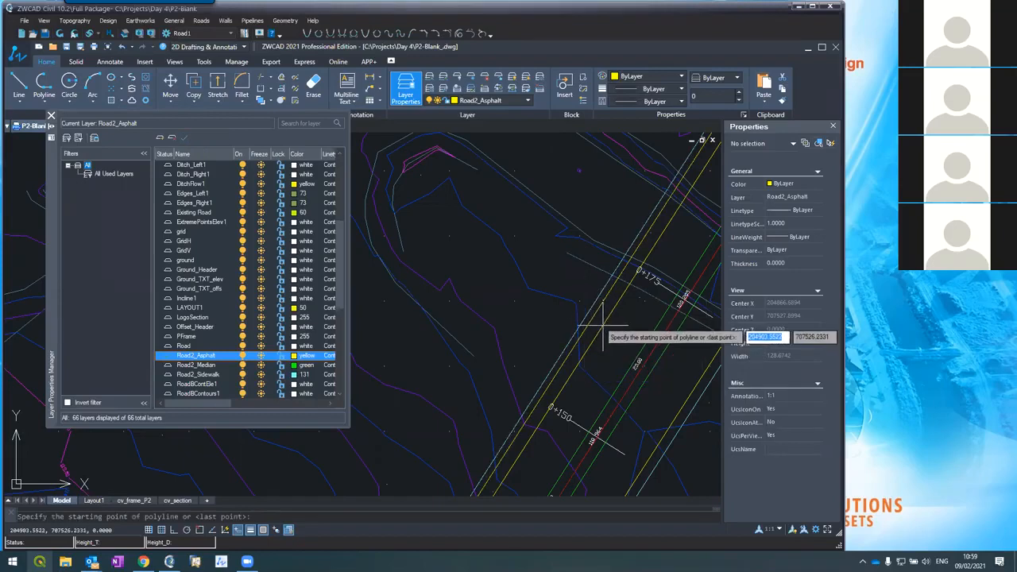
pyautogui.moveTo(91, 561)
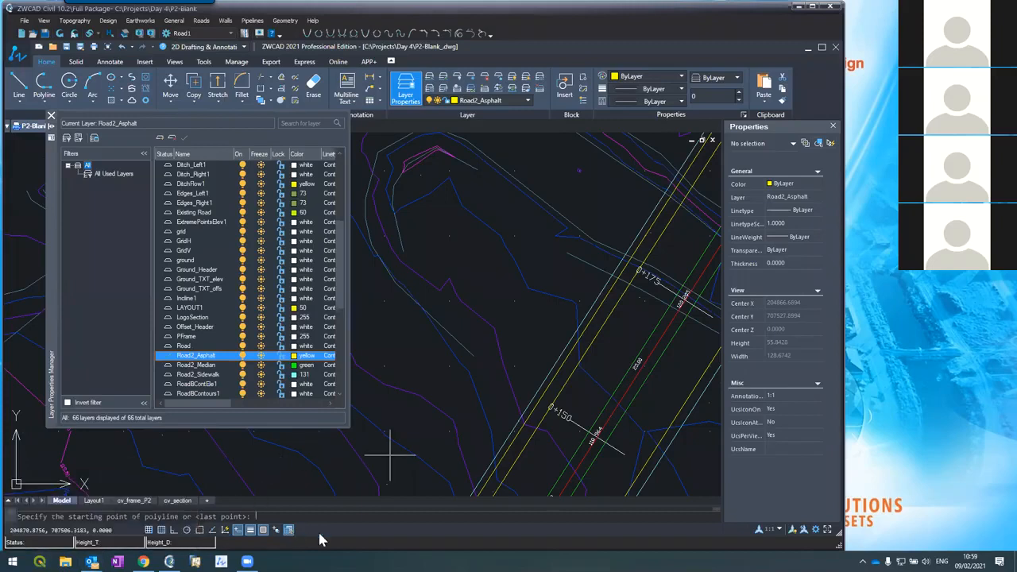
pyautogui.press('Escape')
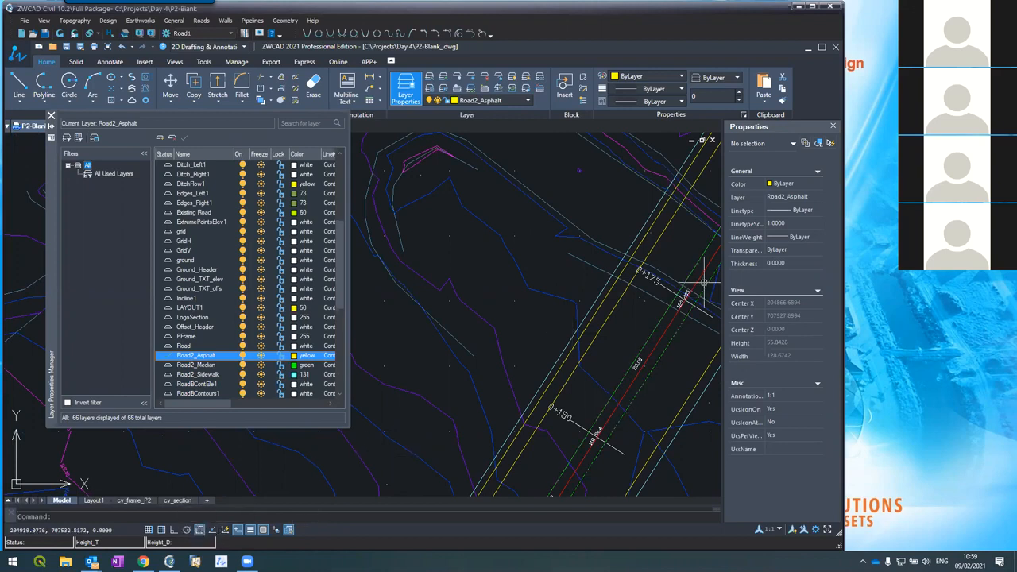
pyautogui.press('Return')
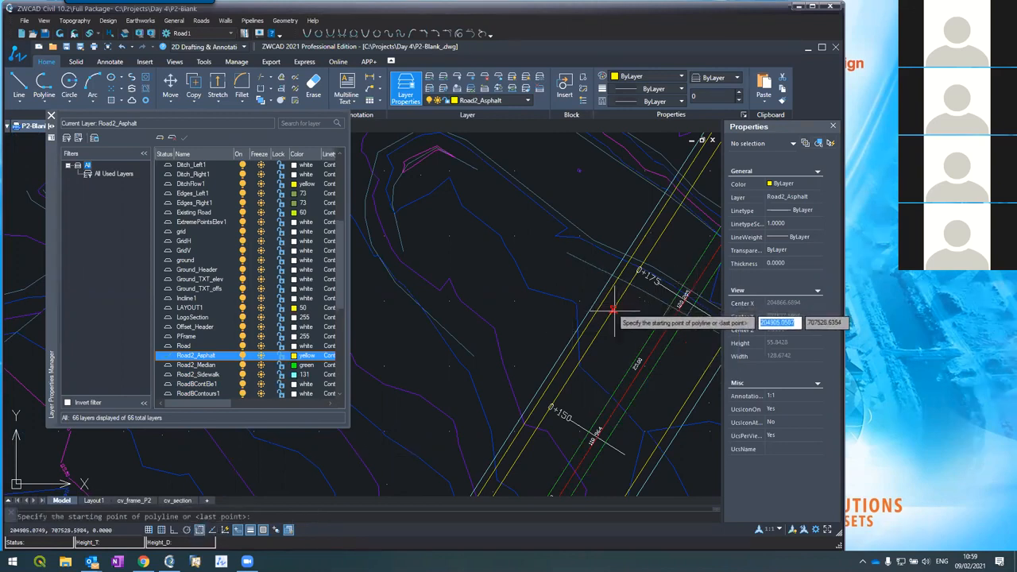
pyautogui.click(610, 310)
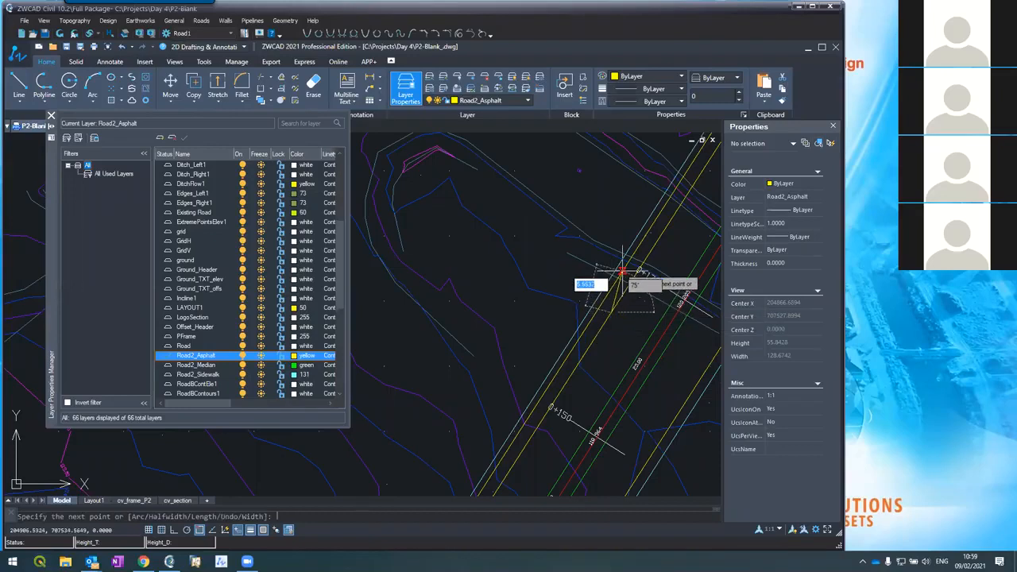
pyautogui.press('Escape')
pyautogui.scroll(-5, 390, 352)
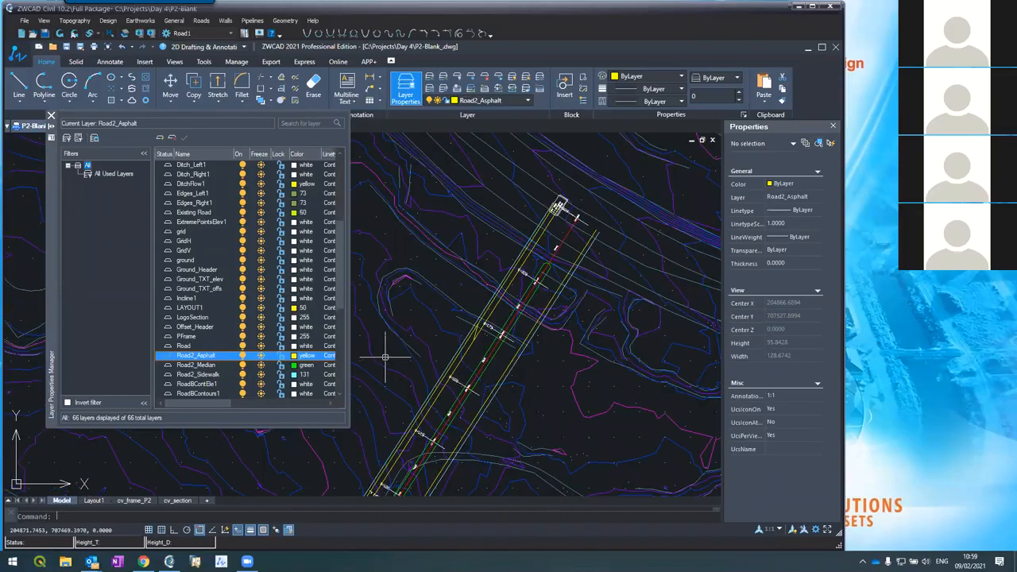
# Draw a second short slanted polyline between the asphalt edge and its offset, between stations 0+175 and 0+200
pyautogui.scroll(4, 446, 284)
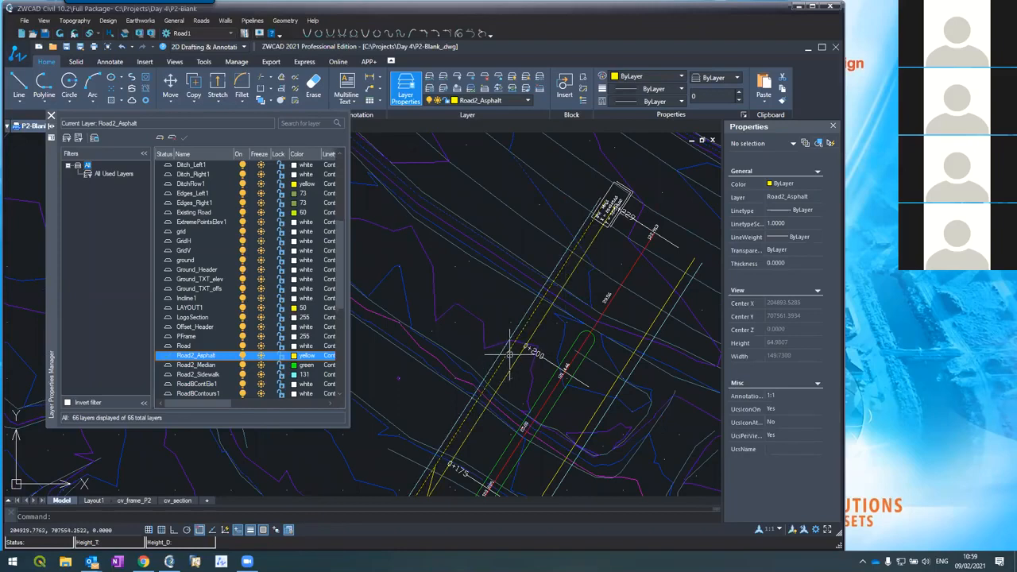
pyautogui.write('pl')
pyautogui.press('Return')
pyautogui.click(479, 403)
pyautogui.click(498, 387)
pyautogui.press('Return')
# Trim the original asphalt edge between the two slanted polylines and the offset line beyond them, using those polylines as cutting edges
pyautogui.scroll(-4, 474, 302)
pyautogui.scroll(3, 421, 350)
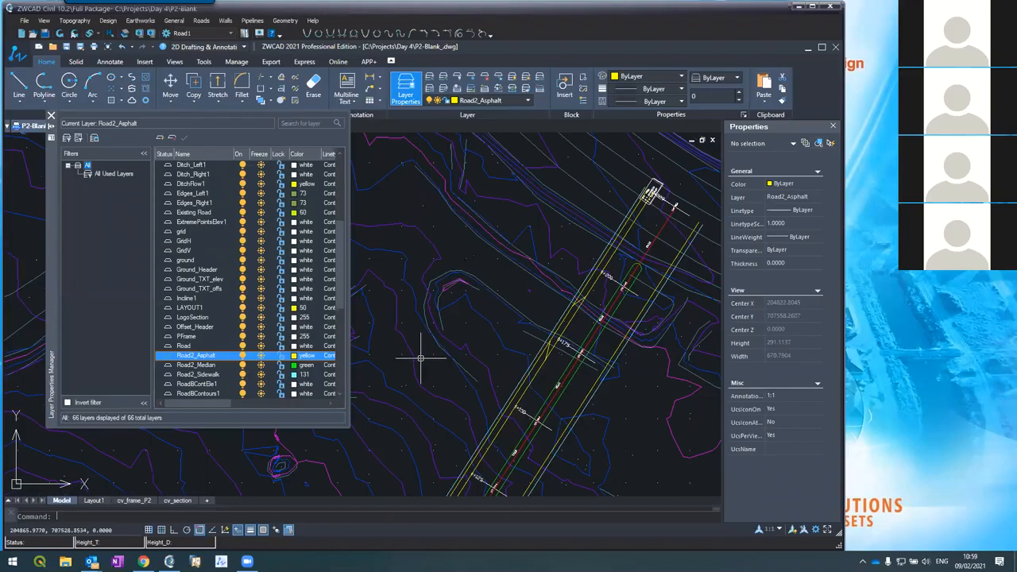
pyautogui.scroll(2, 565, 364)
pyautogui.write('tr')
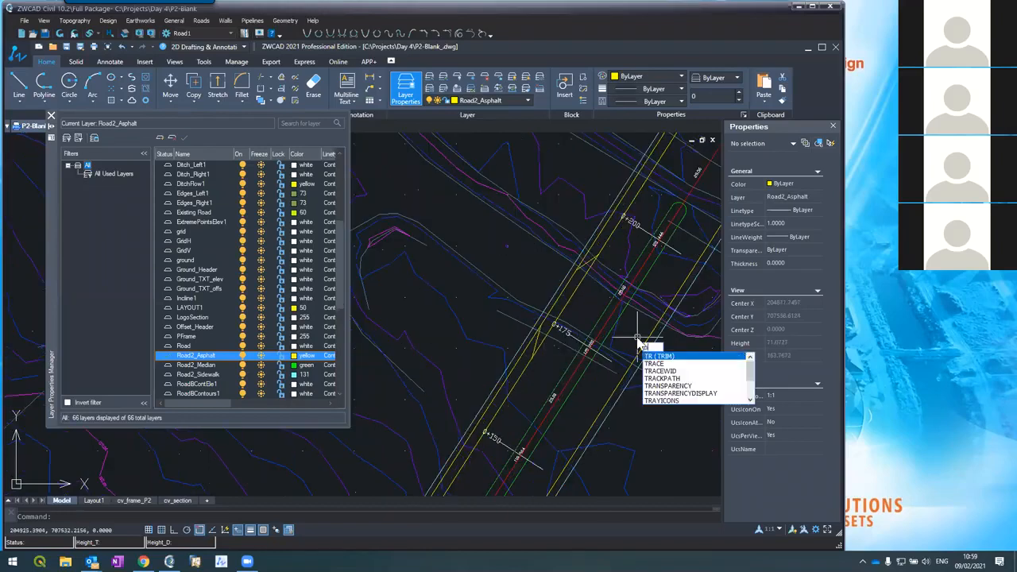
pyautogui.press('Return')
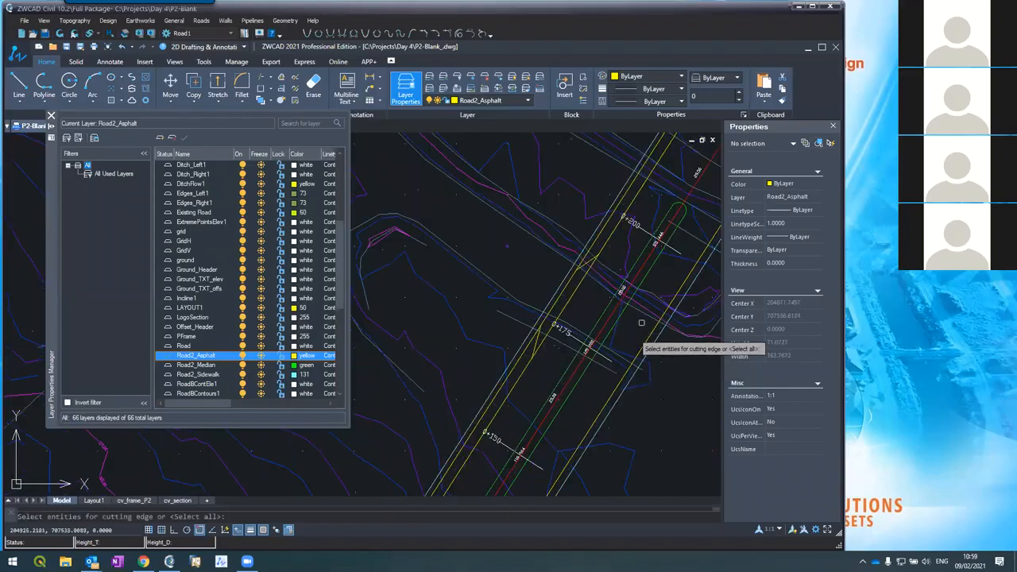
pyautogui.click(532, 349)
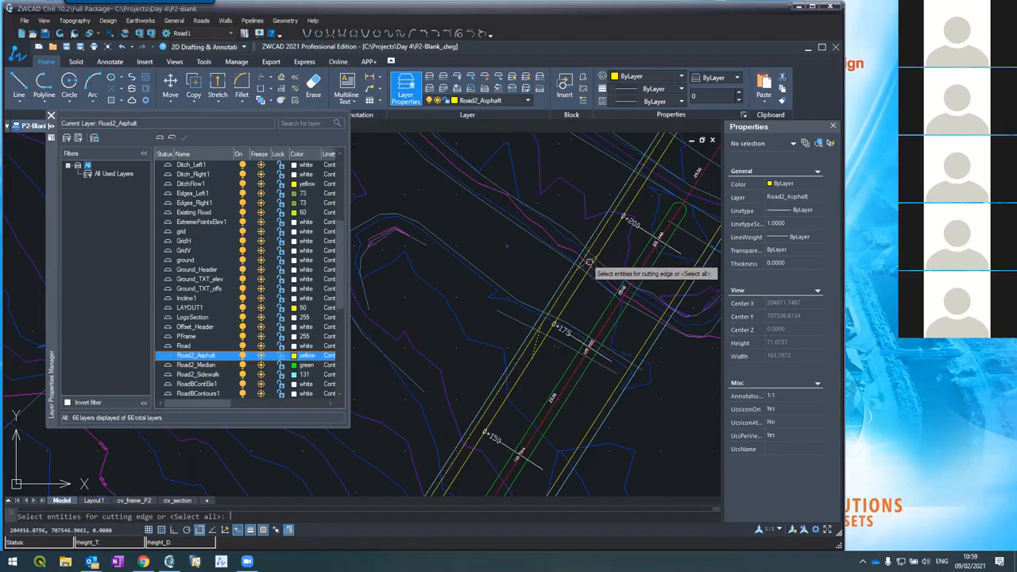
pyautogui.press('Return')
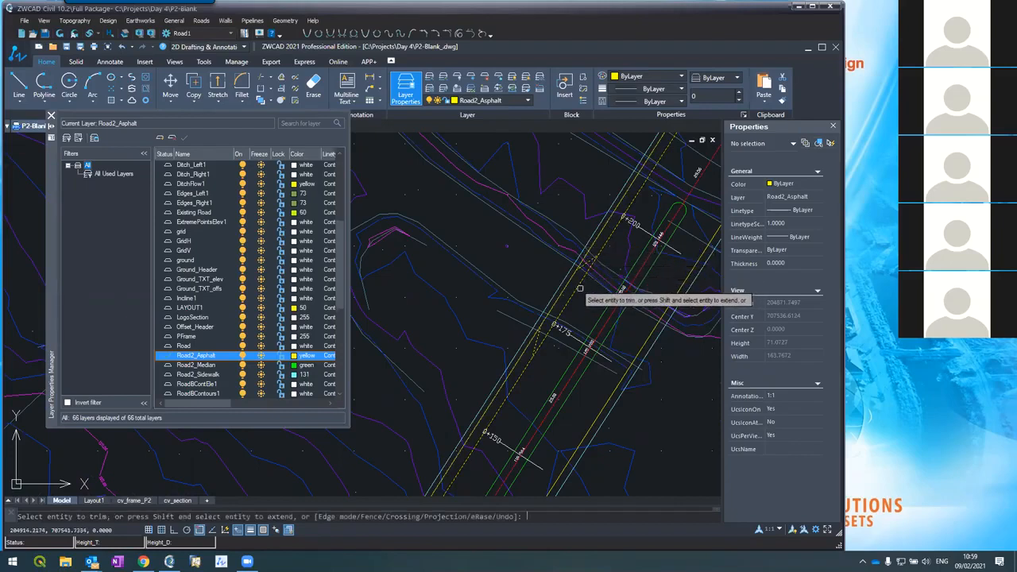
pyautogui.click(579, 289)
pyautogui.press('Return')
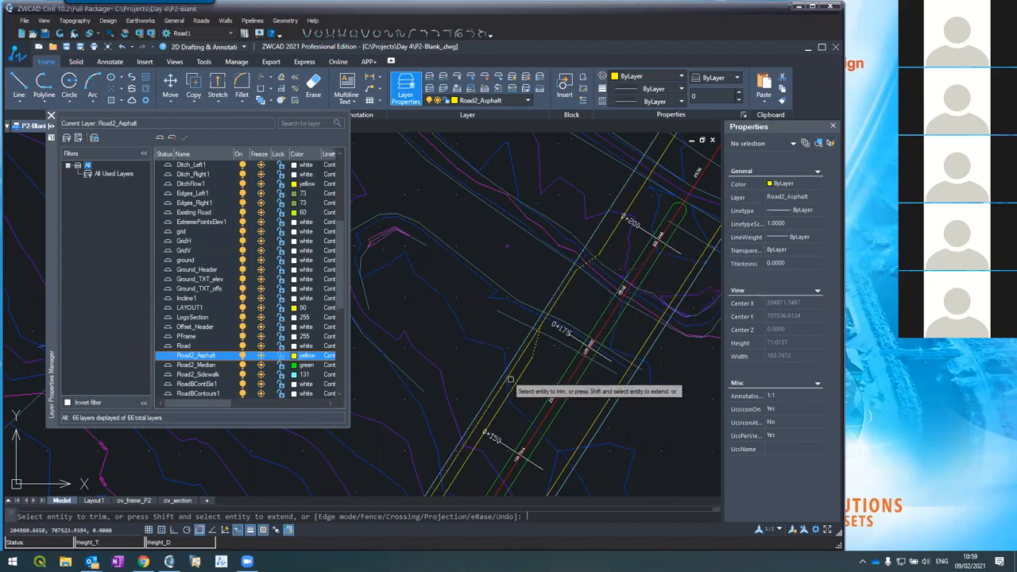
pyautogui.press('Return')
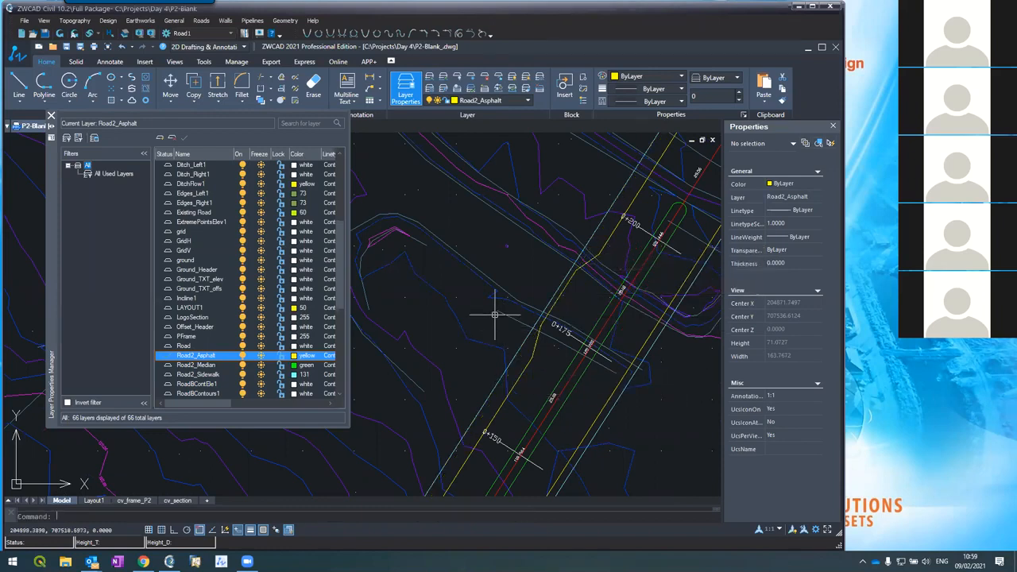
pyautogui.scroll(-3, 493, 316)
pyautogui.scroll(-1, 497, 314)
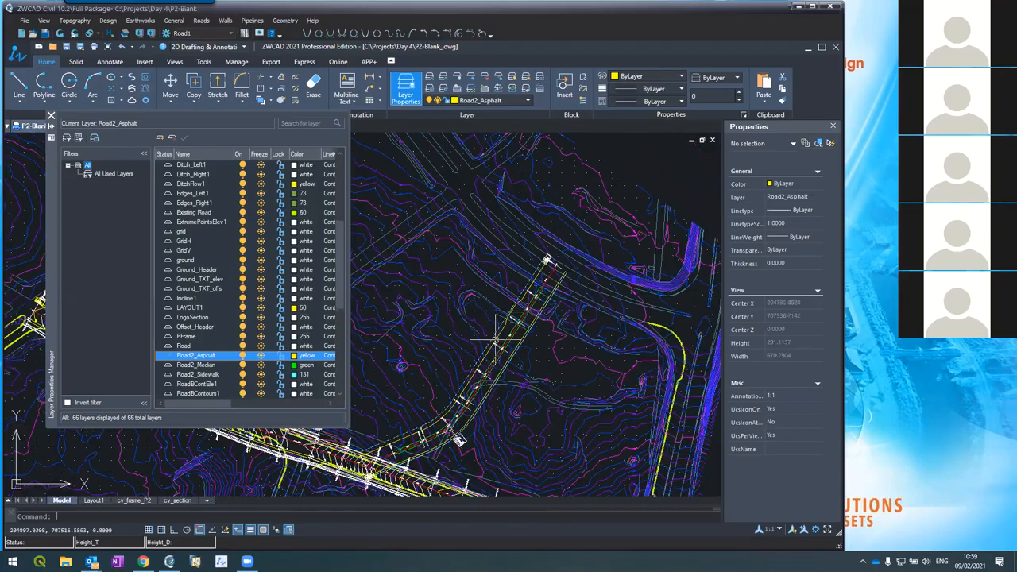
pyautogui.scroll(1, 495, 339)
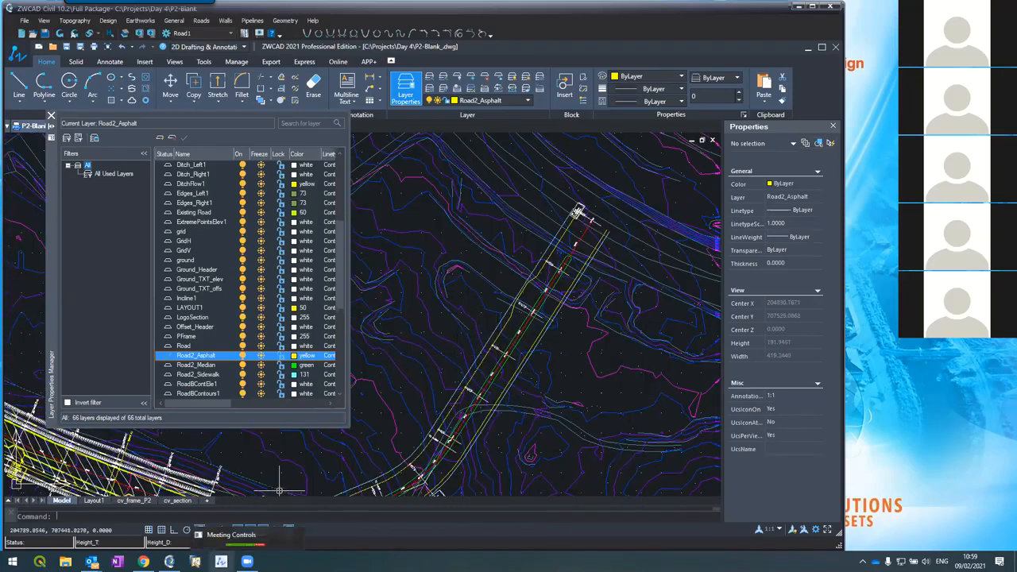
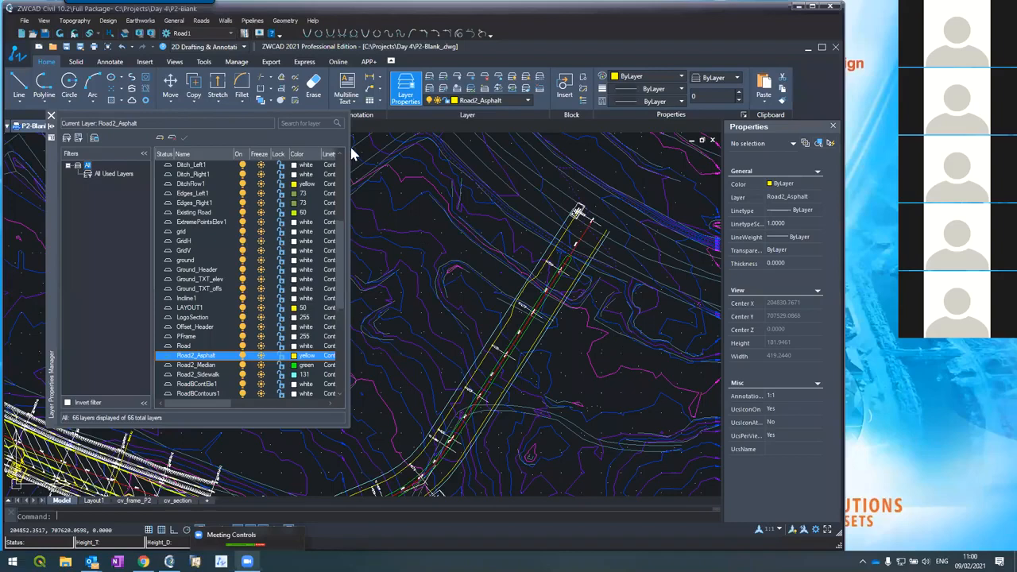
pyautogui.click(46, 34)
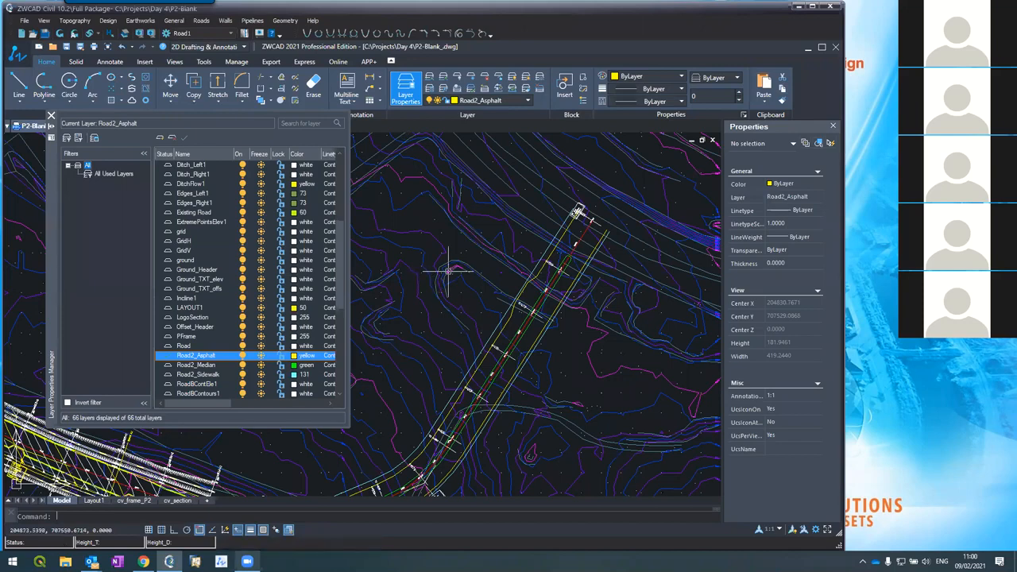
pyautogui.scroll(-6, 517, 268)
pyautogui.scroll(6, 453, 324)
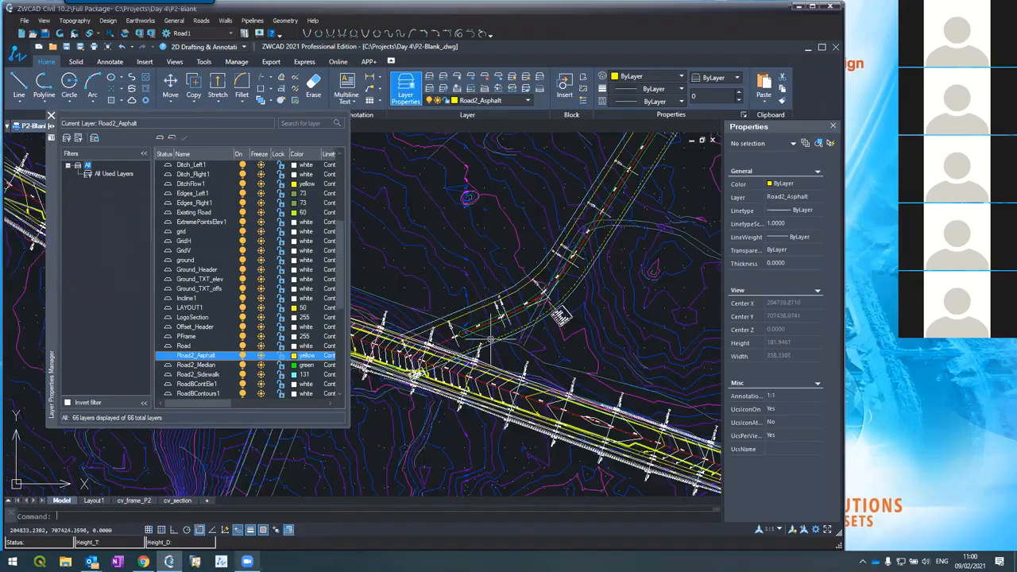
# Join Road2's green median edges and rounded end pieces into one polyline with the polyline edit command
pyautogui.scroll(2, 500, 341)
pyautogui.scroll(2, 501, 341)
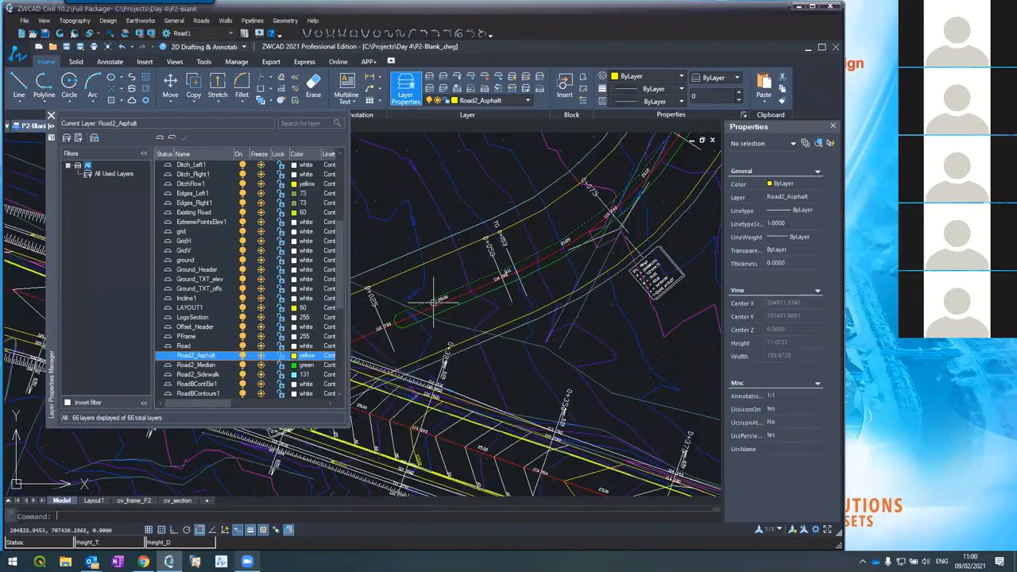
pyautogui.scroll(2, 401, 310)
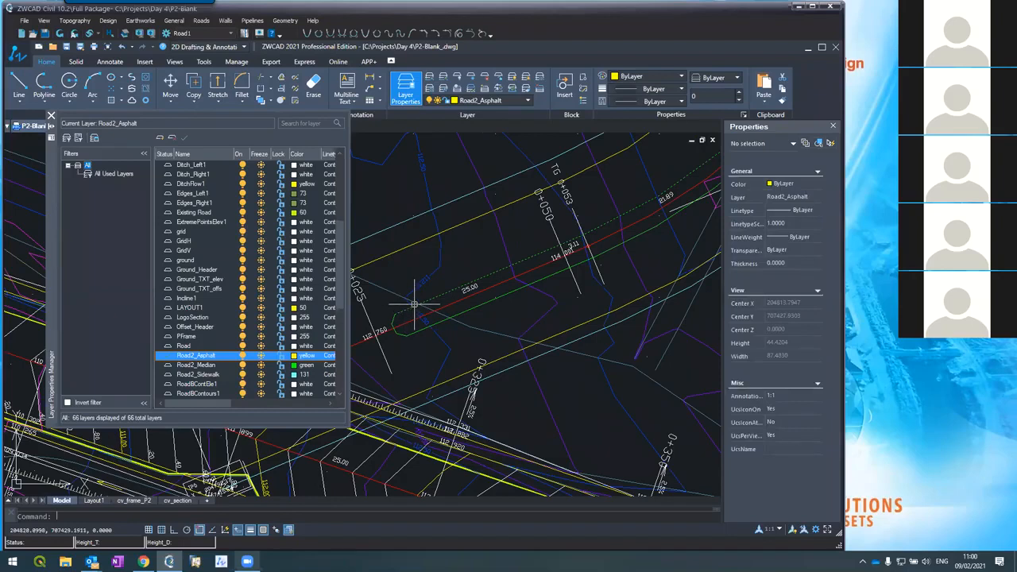
pyautogui.write('pedit')
pyautogui.press('Return')
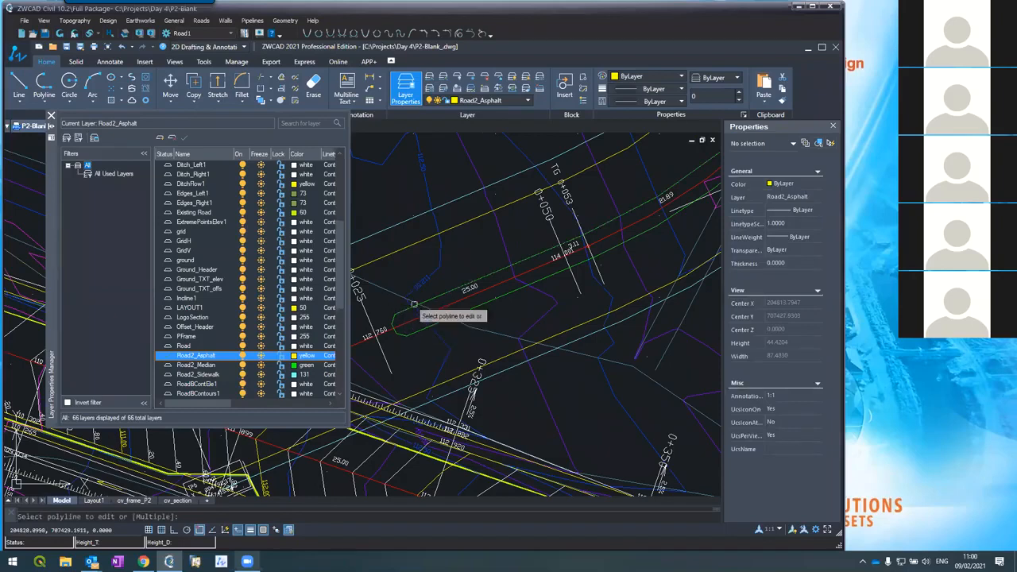
pyautogui.click(414, 308)
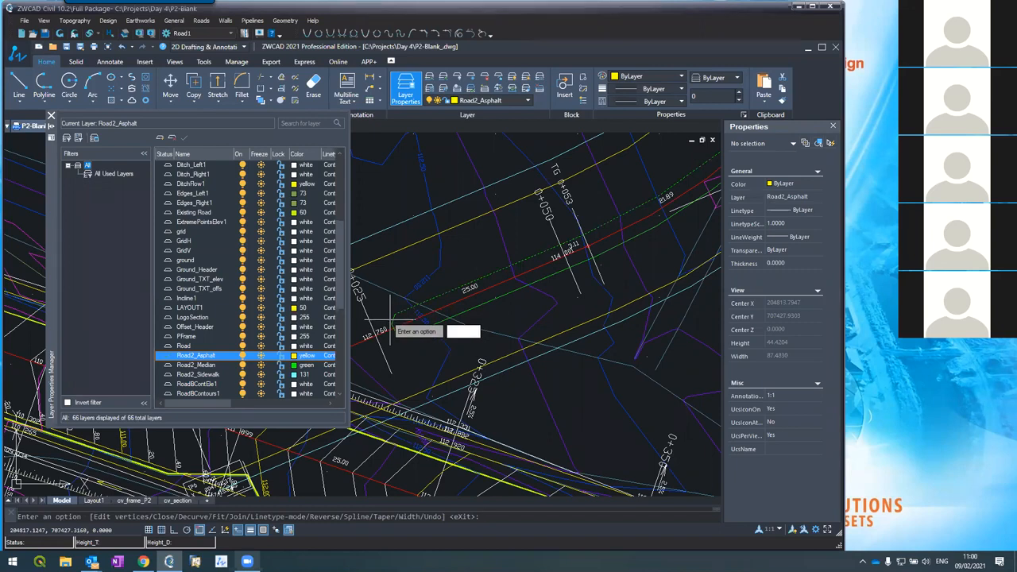
pyautogui.write('j')
pyautogui.press('Return')
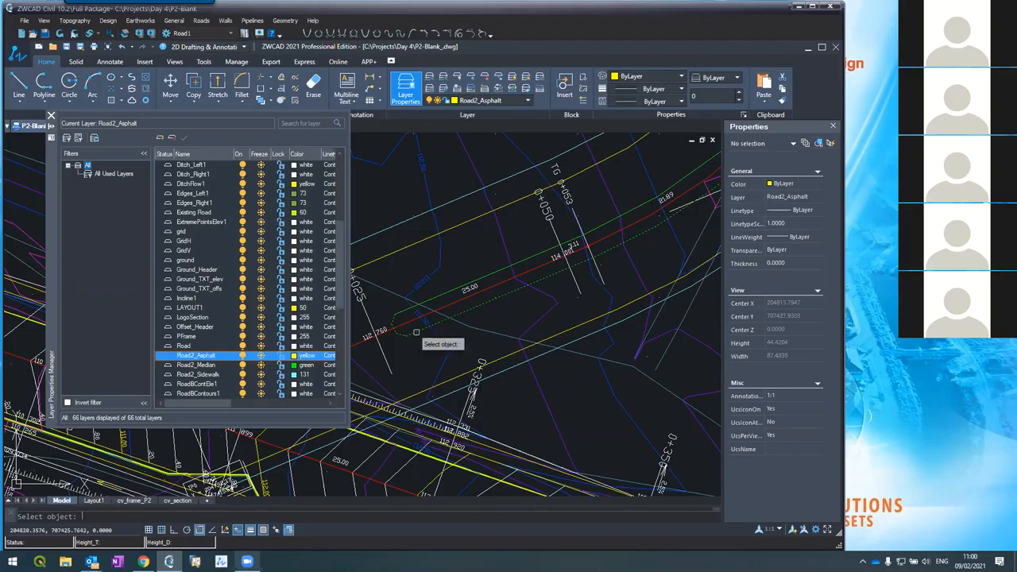
pyautogui.scroll(-5, 395, 355)
pyautogui.scroll(4, 516, 200)
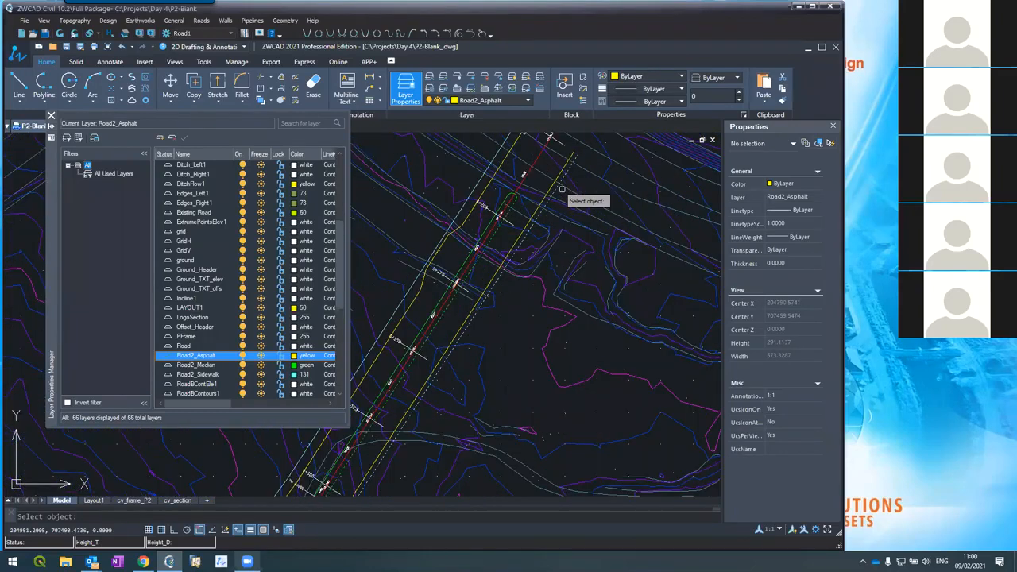
pyautogui.click(525, 236)
pyautogui.press('Escape')
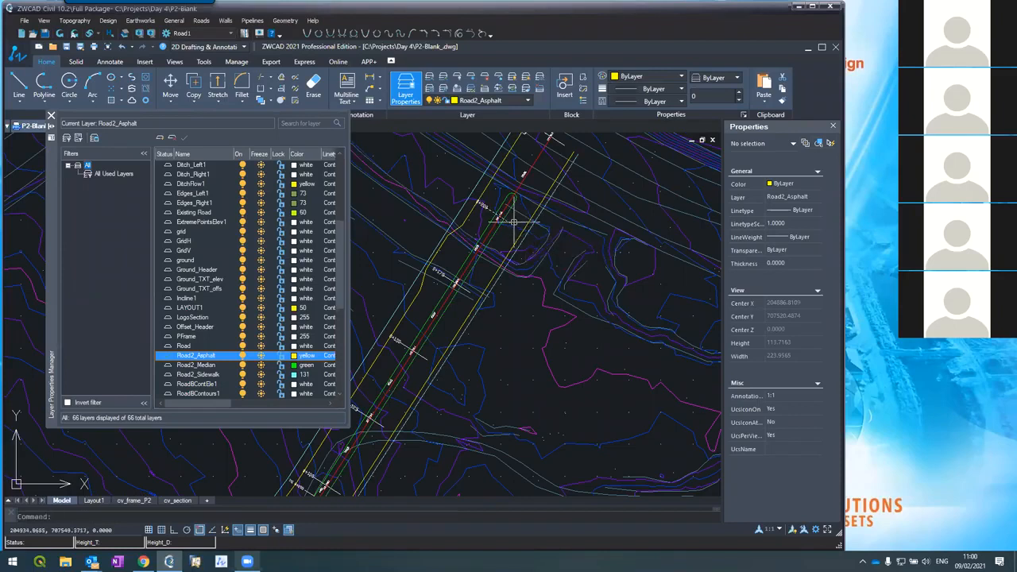
# Select the side road's median outline and check along its length that it is a single polyline
pyautogui.click(511, 208)
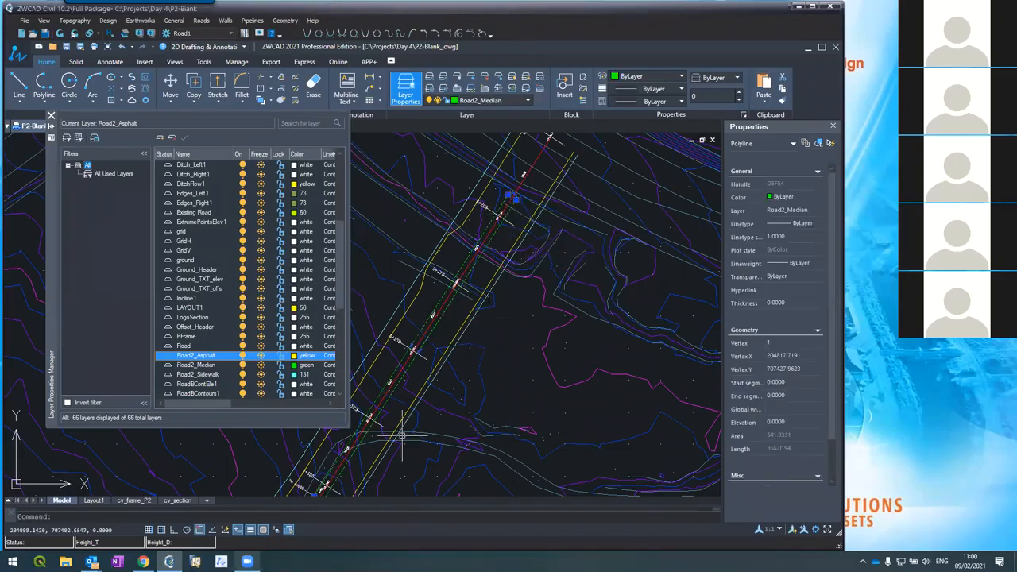
pyautogui.scroll(-4, 421, 359)
pyautogui.scroll(3, 405, 358)
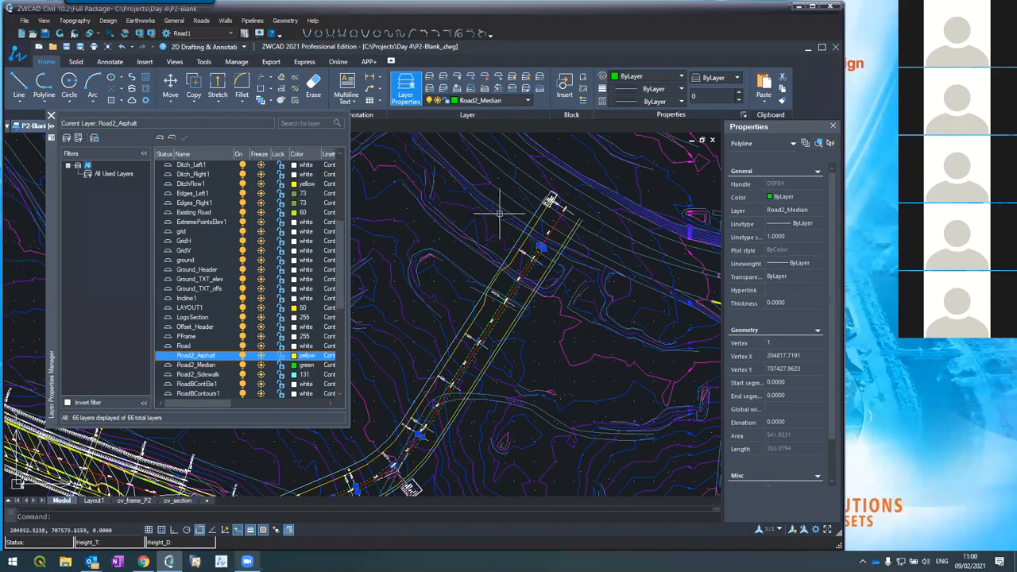
pyautogui.scroll(2, 466, 302)
pyautogui.scroll(2, 467, 342)
pyautogui.press('Escape')
# Join the northwest asphalt edge, the two slanted polylines and the bay's offset line into one polyline
pyautogui.write('pe')
pyautogui.press('Return')
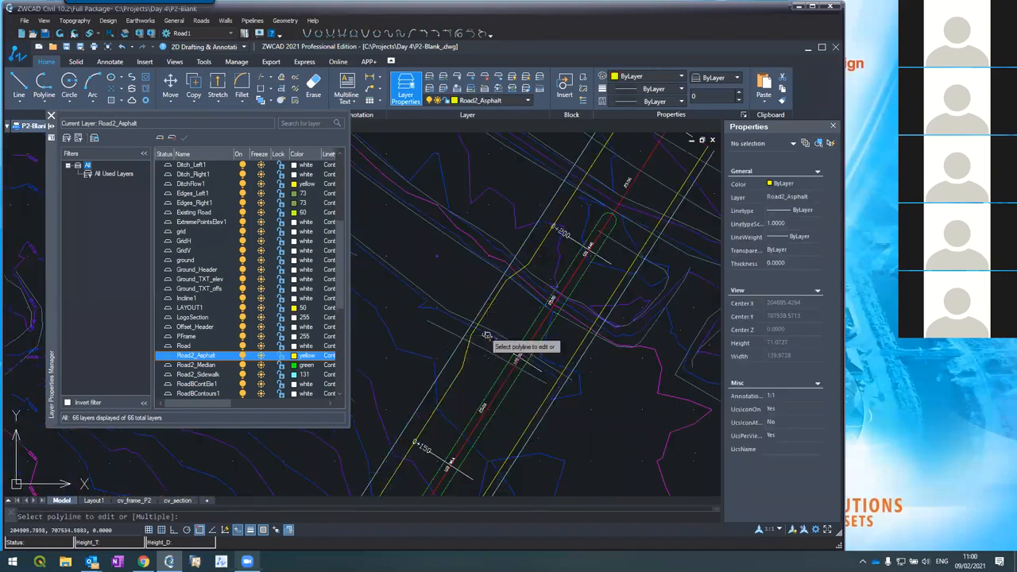
pyautogui.click(455, 379)
pyautogui.write('j')
pyautogui.press('Return')
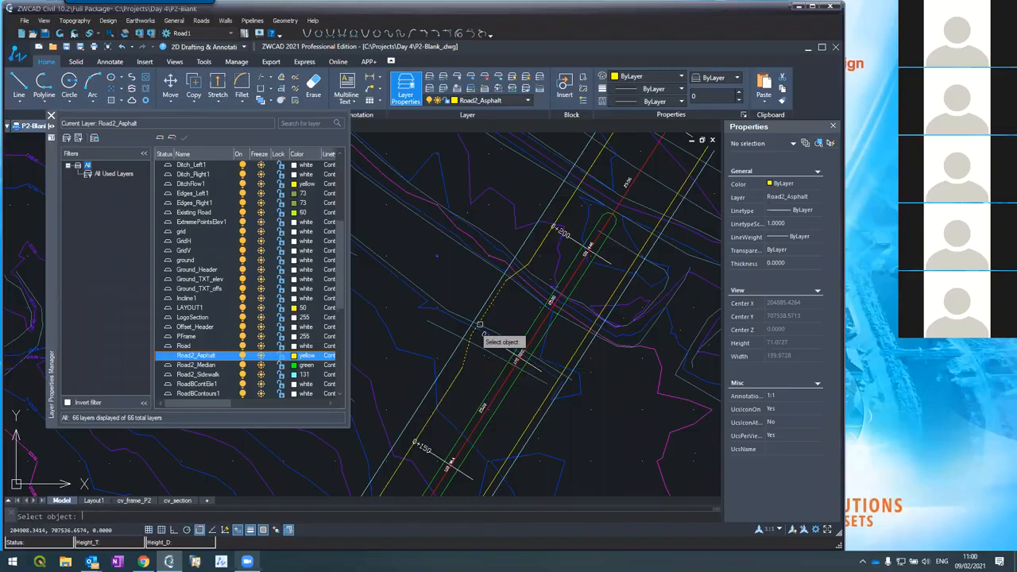
pyautogui.click(529, 256)
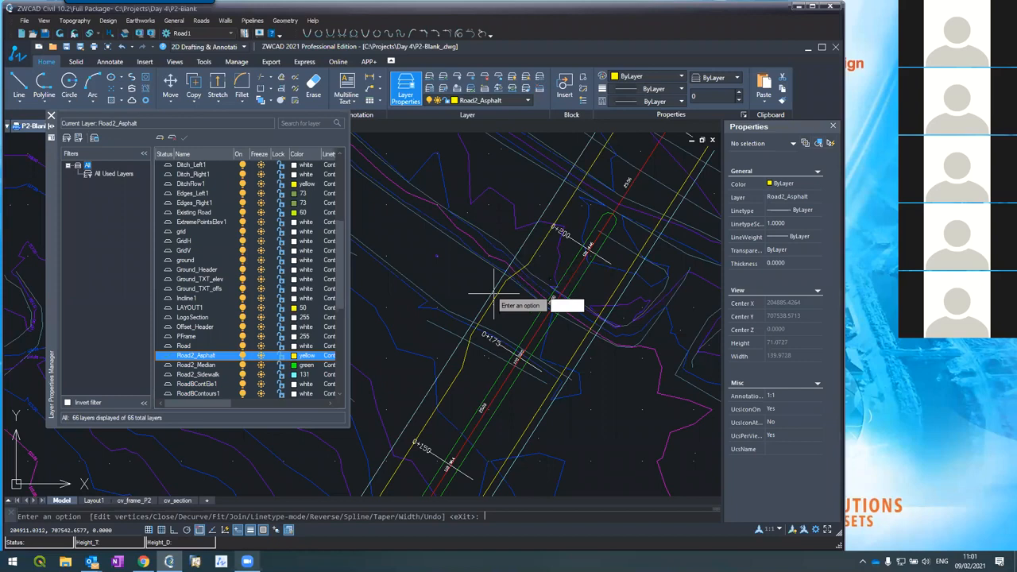
pyautogui.press('Return')
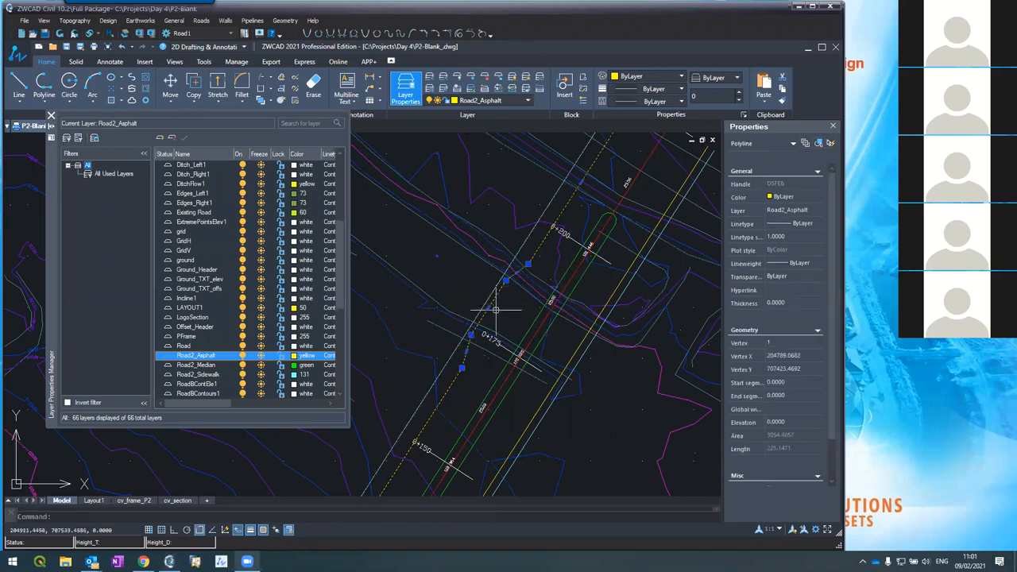
pyautogui.press('Escape')
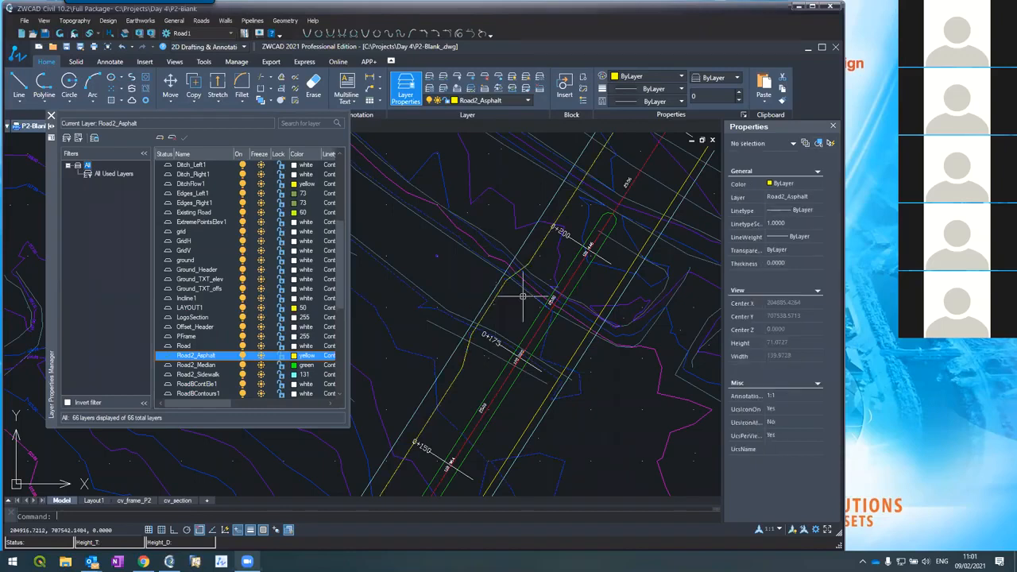
# Close the layer manager and save the drawing
pyautogui.scroll(-3, 523, 297)
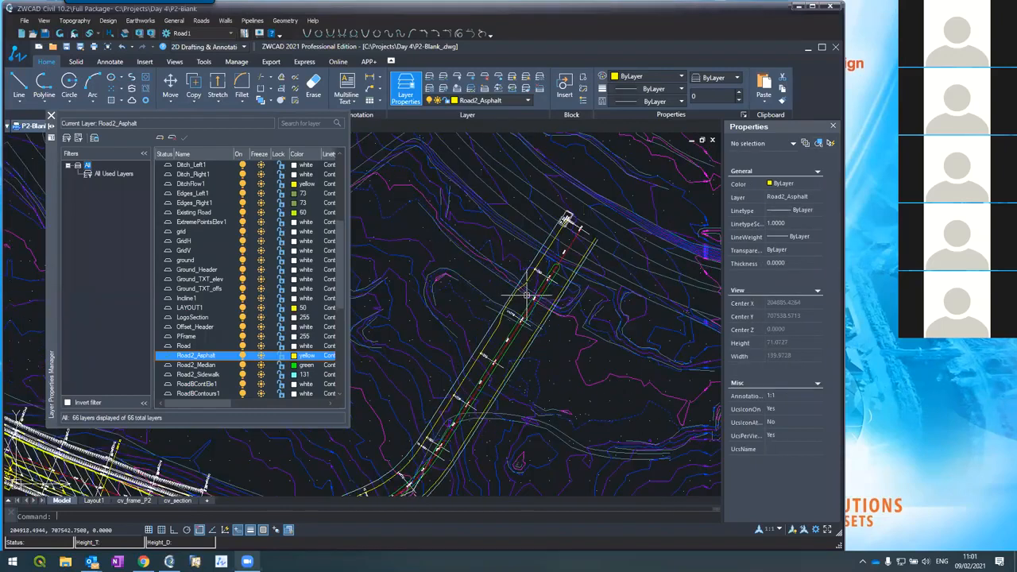
pyautogui.click(50, 116)
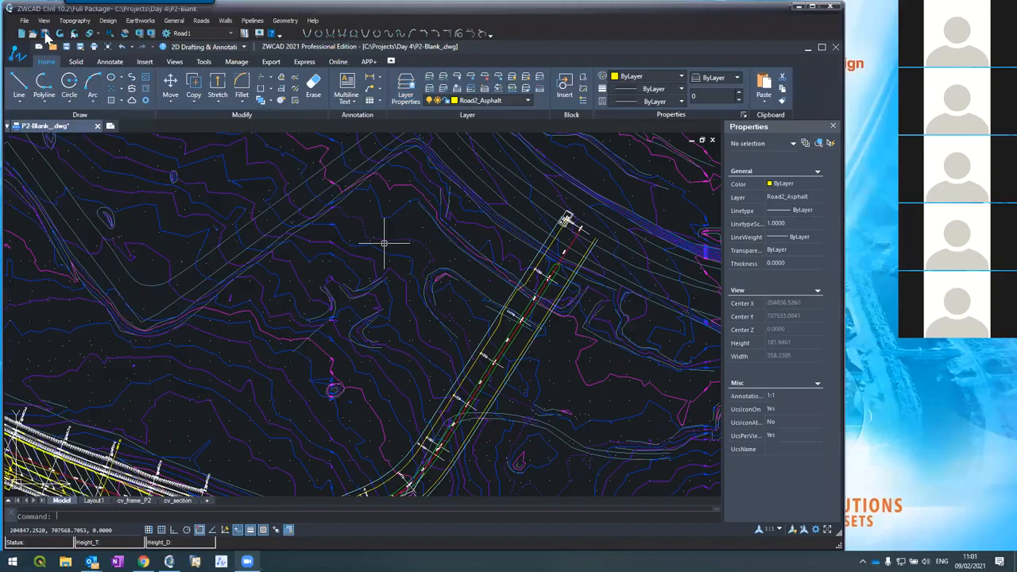
pyautogui.click(45, 34)
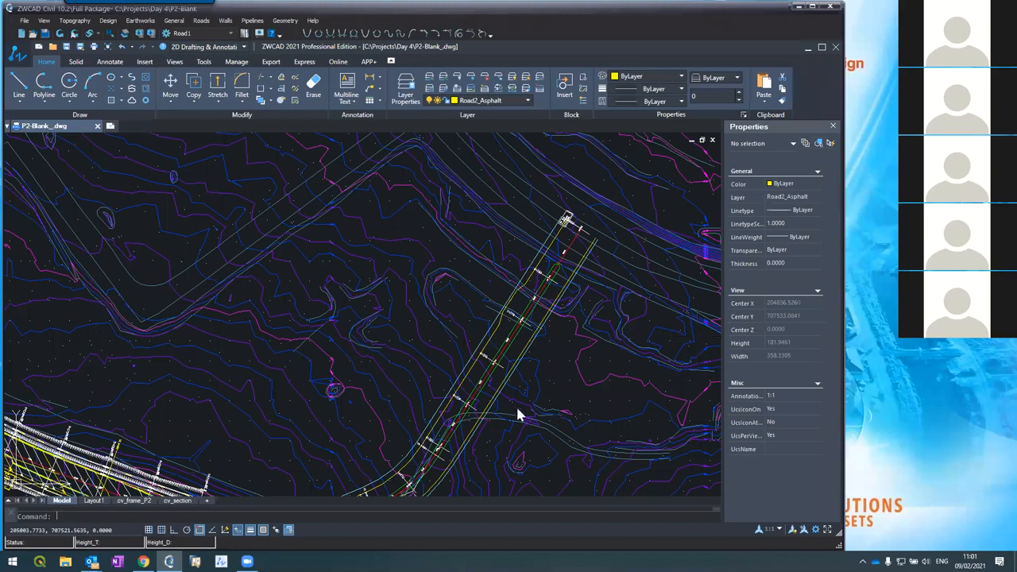
pyautogui.scroll(-5, 434, 187)
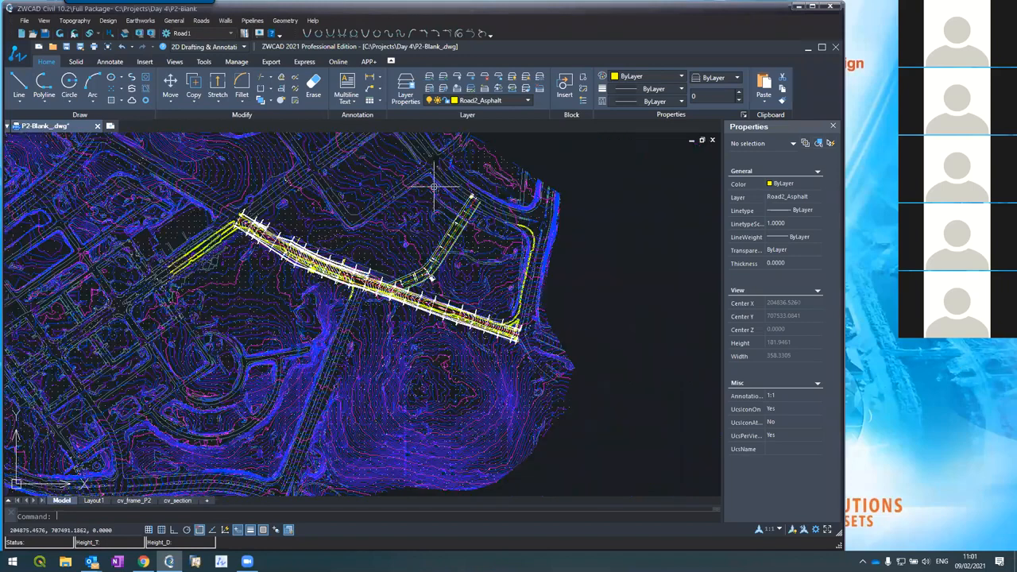
pyautogui.scroll(5, 434, 187)
pyautogui.scroll(-2, 445, 389)
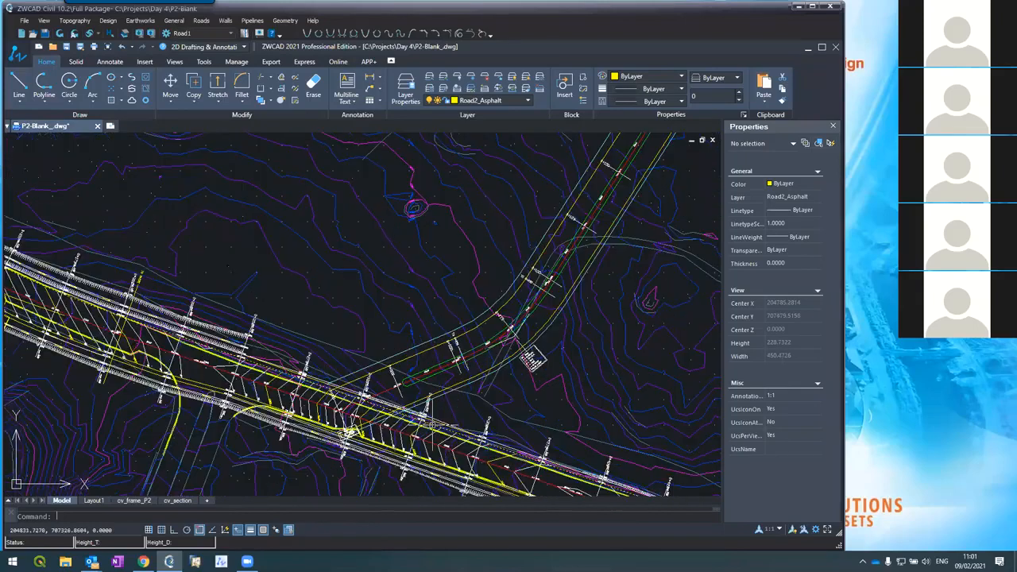
pyautogui.scroll(3, 435, 429)
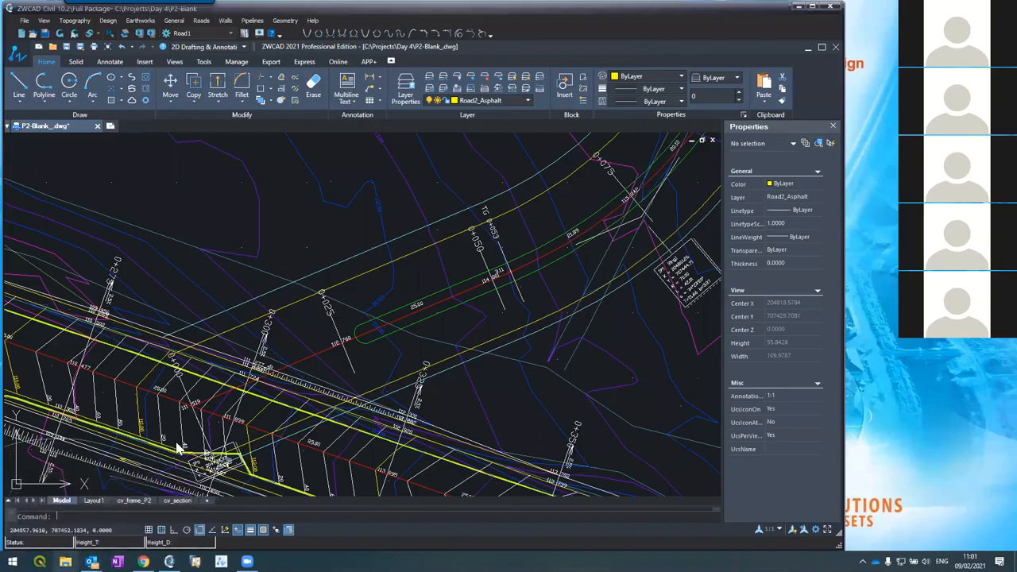
# Switch to File Explorer and open the On-line training 1-2.2021 folder inside CC.ZWCC
pyautogui.press('super+e')
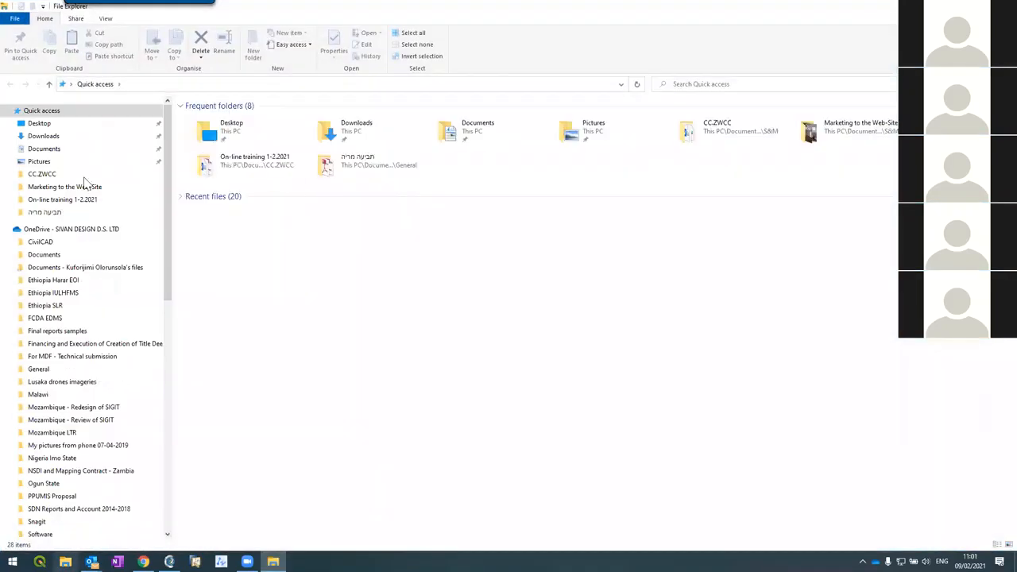
pyautogui.click(41, 149)
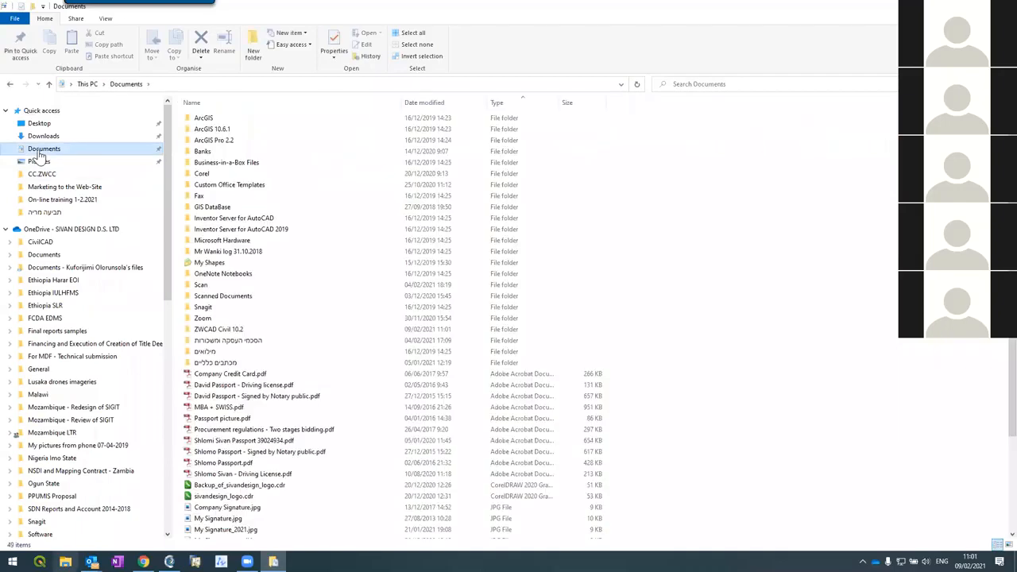
pyautogui.click(44, 175)
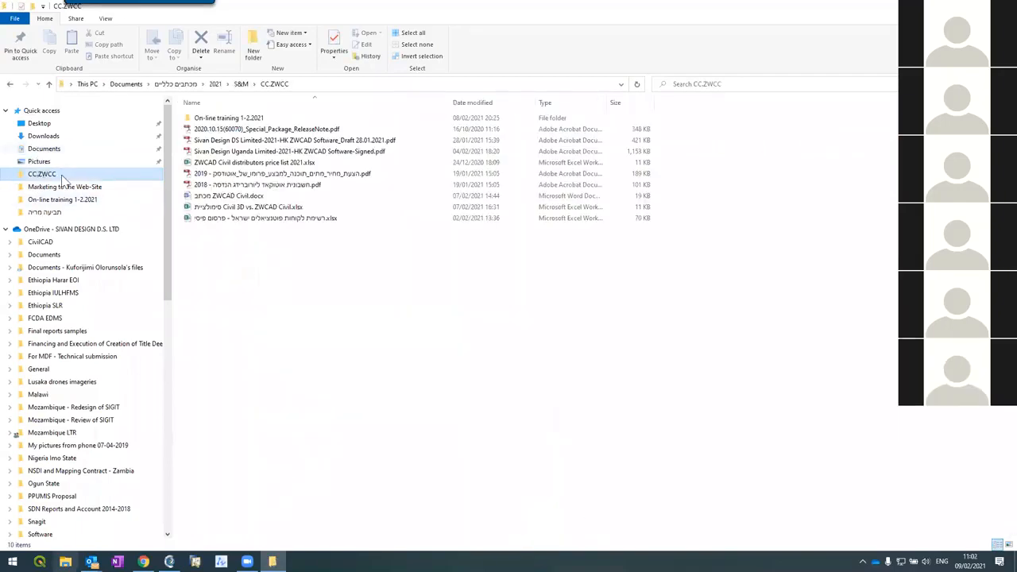
pyautogui.click(205, 119)
pyautogui.click(205, 118)
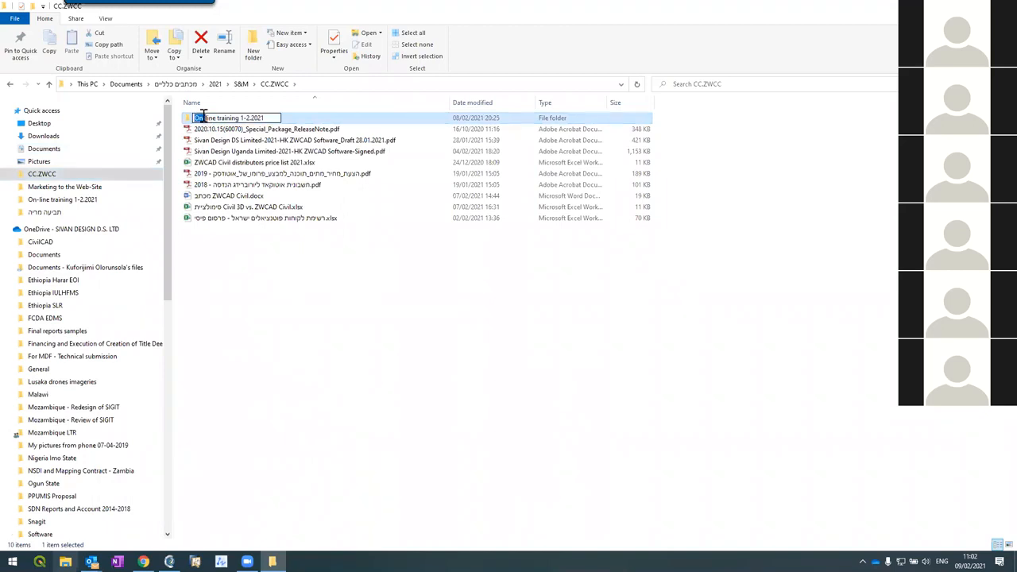
pyautogui.doubleClick(188, 119)
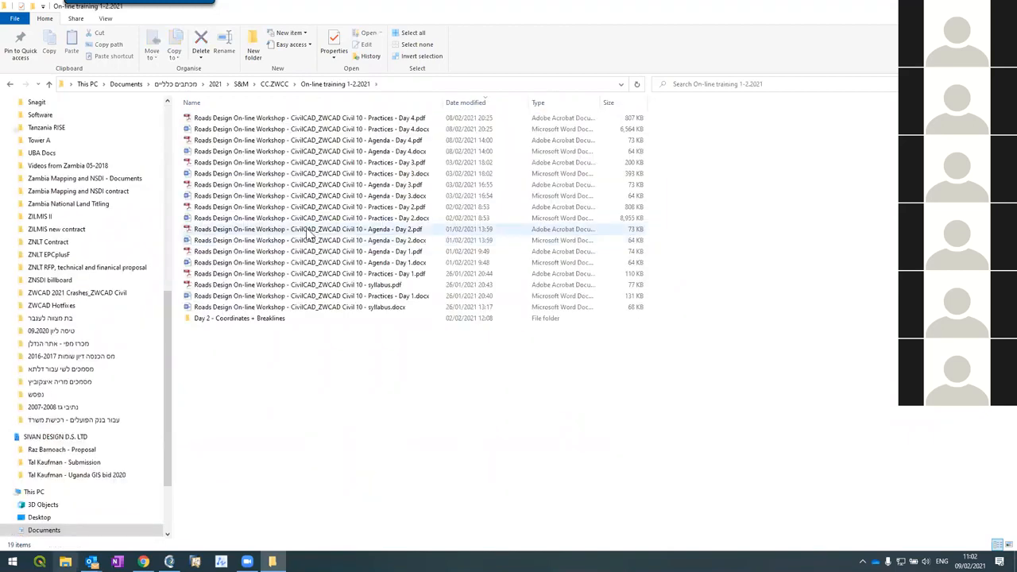
# Restore the folder window to a smaller size, drop the Practices - Day 4 PDF outside it, and minimize the window
pyautogui.click(981, 6)
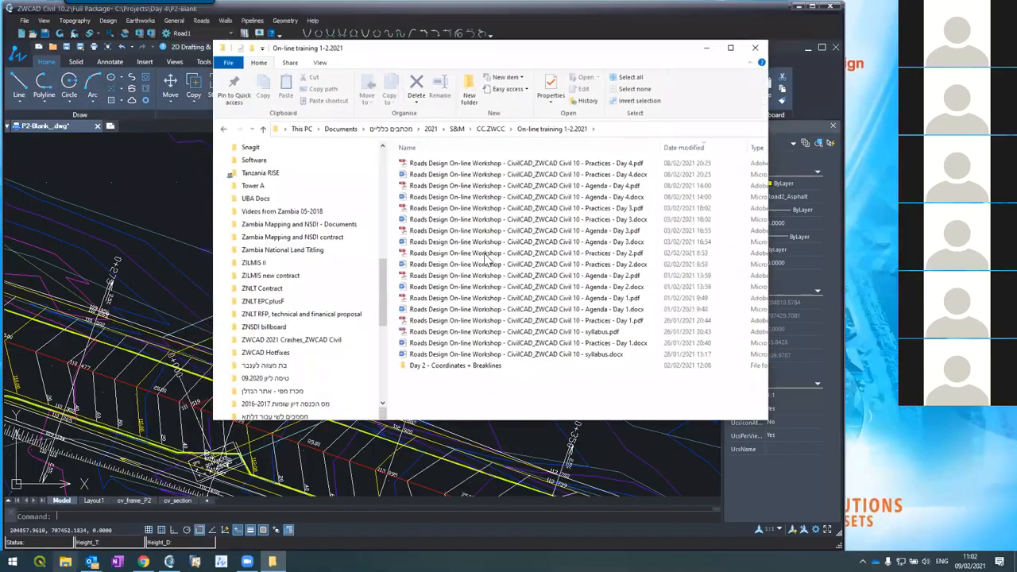
pyautogui.moveTo(501, 169); pyautogui.dragTo(781, 380)
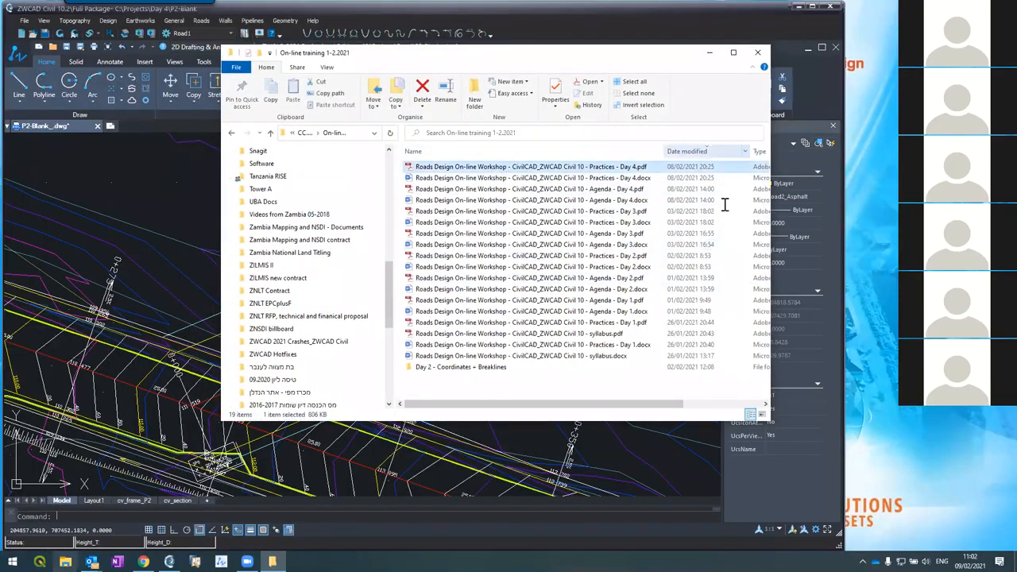
pyautogui.click(709, 53)
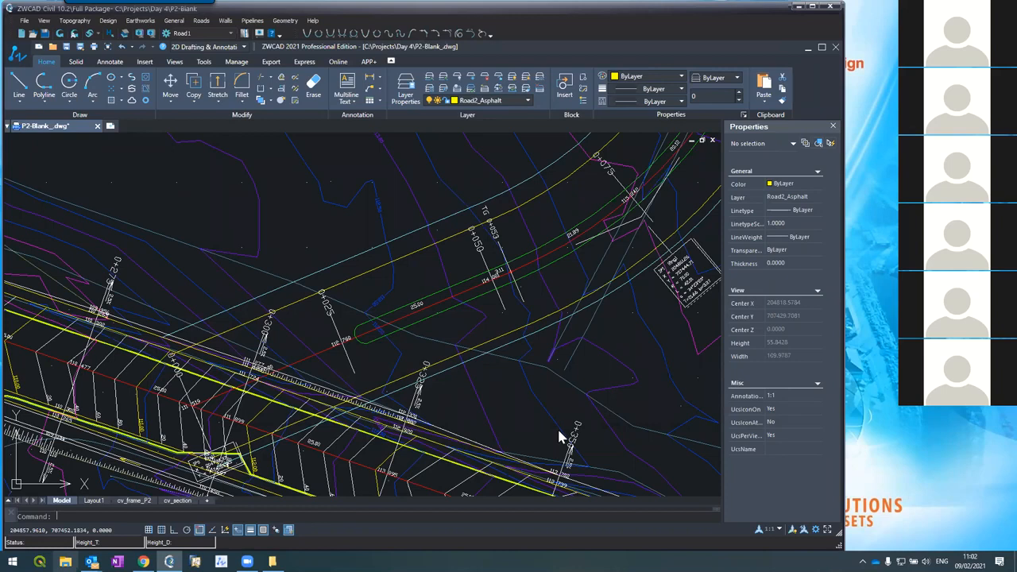
pyautogui.scroll(-3, 471, 246)
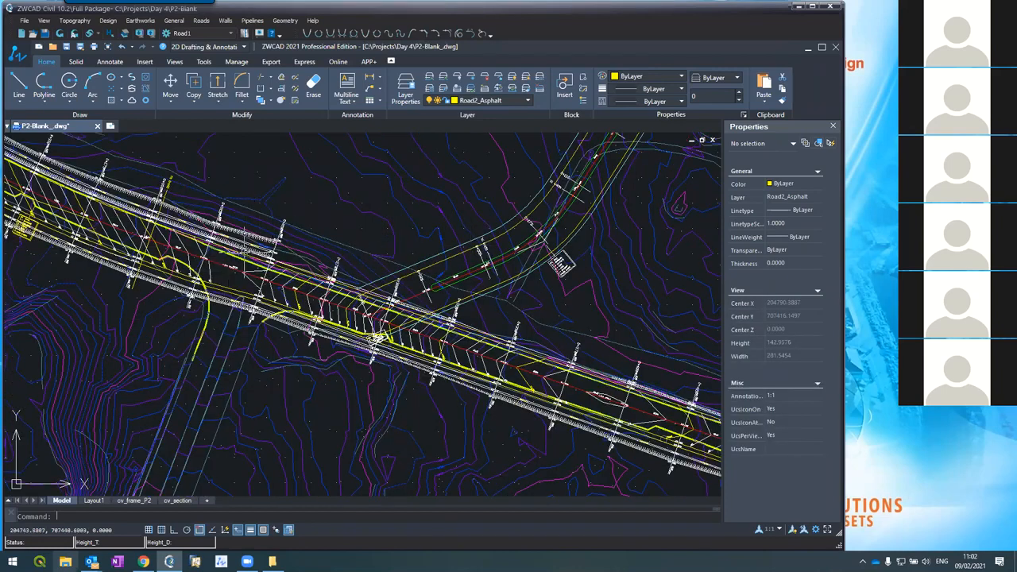
pyautogui.scroll(2, 250, 229)
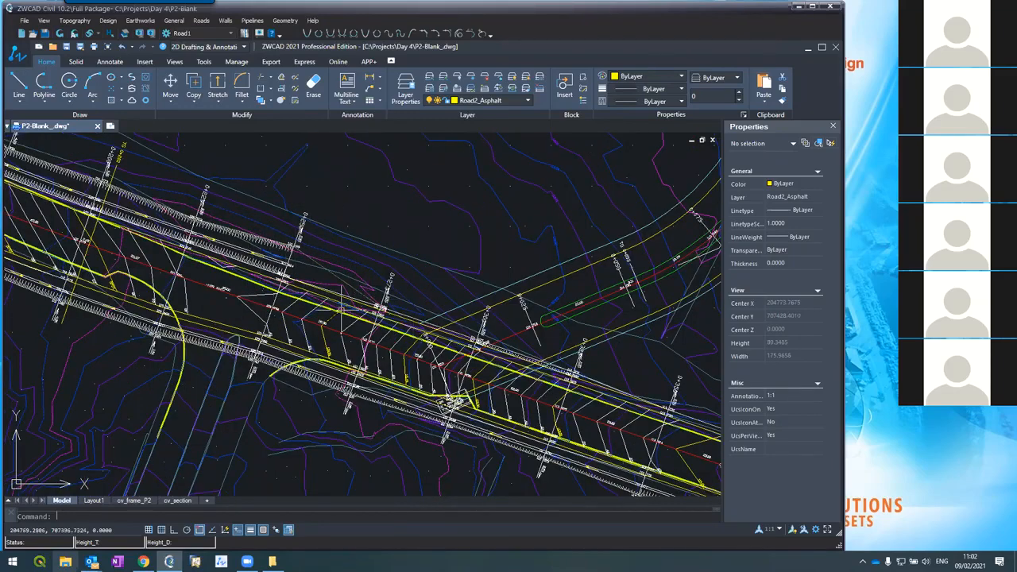
pyautogui.scroll(-3, 405, 303)
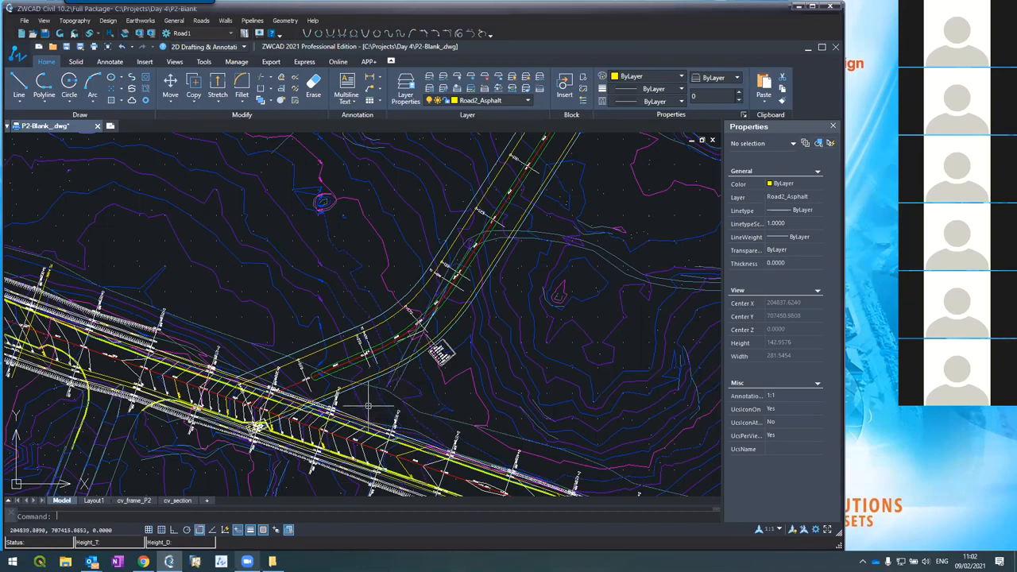
pyautogui.scroll(2, 338, 397)
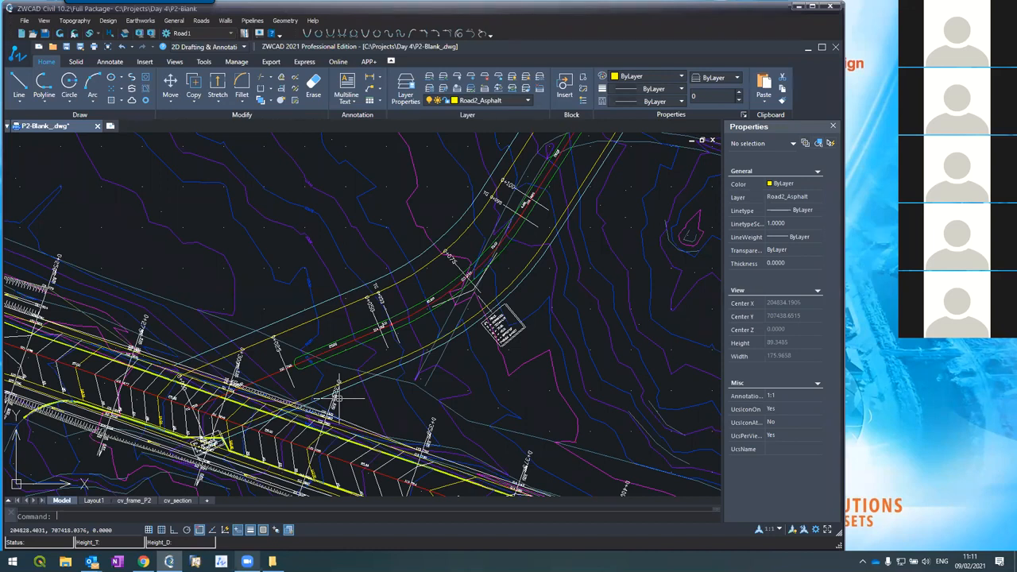
pyautogui.hotkey('ctrl', 's')
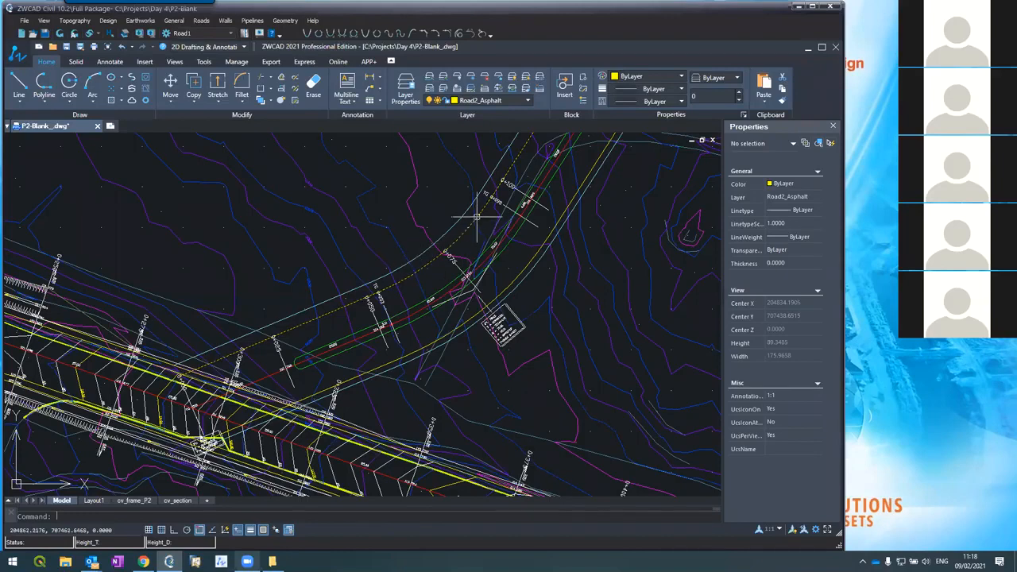
pyautogui.scroll(-2, 477, 216)
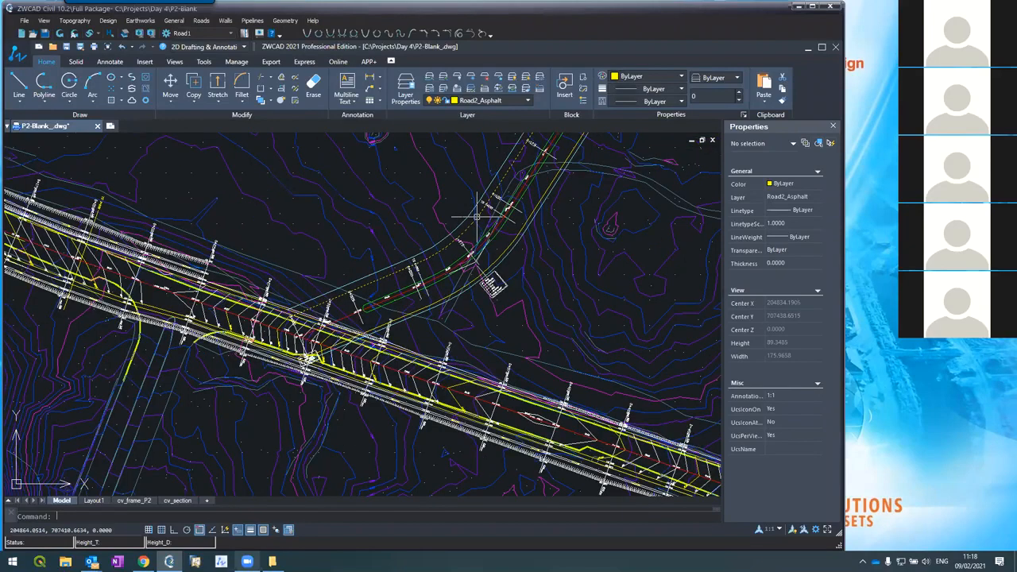
pyautogui.scroll(-2, 476, 216)
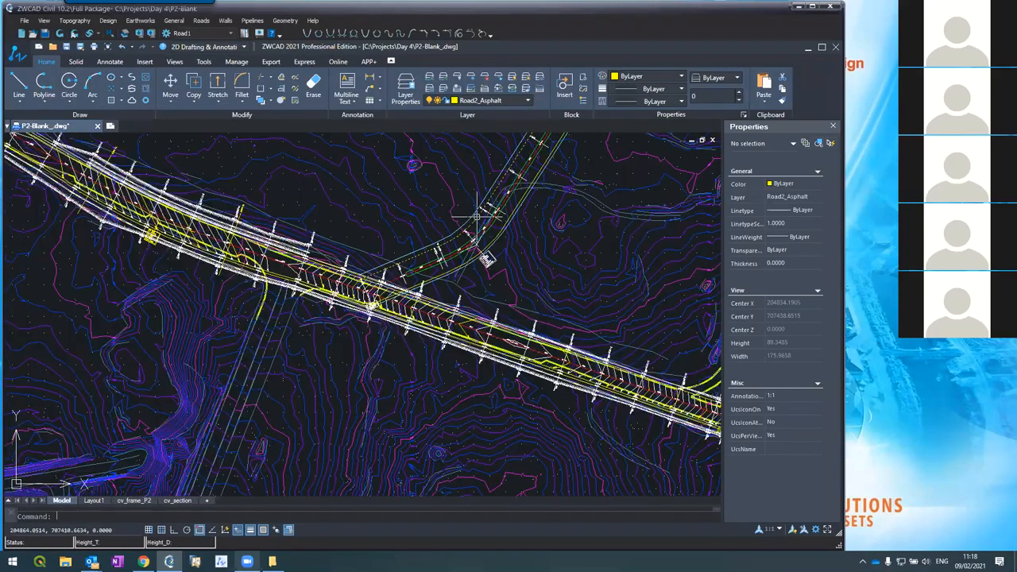
# Examine the side road's linework from its junction with the main road up to its northeast end
pyautogui.scroll(3, 254, 267)
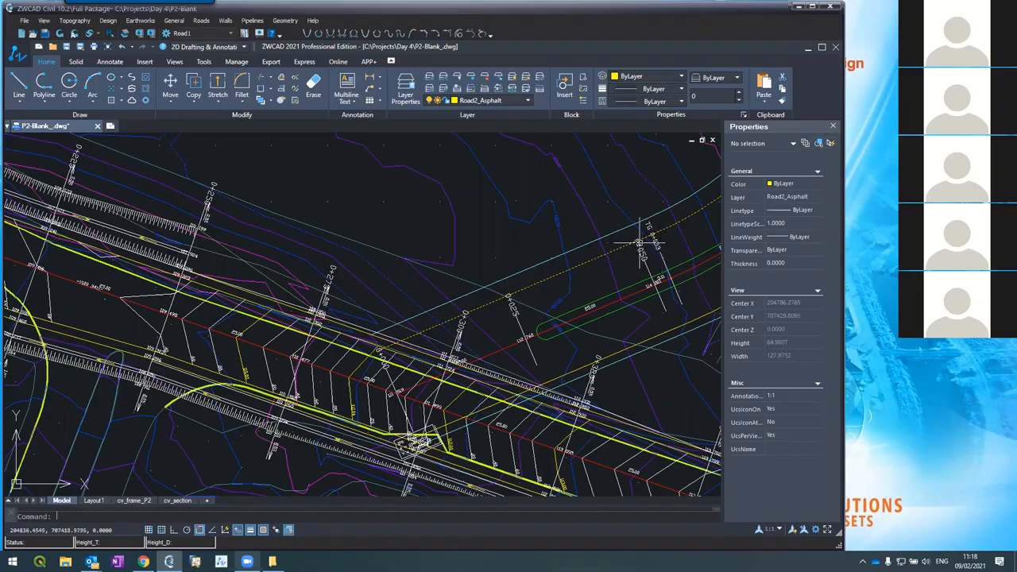
pyautogui.scroll(-2, 639, 242)
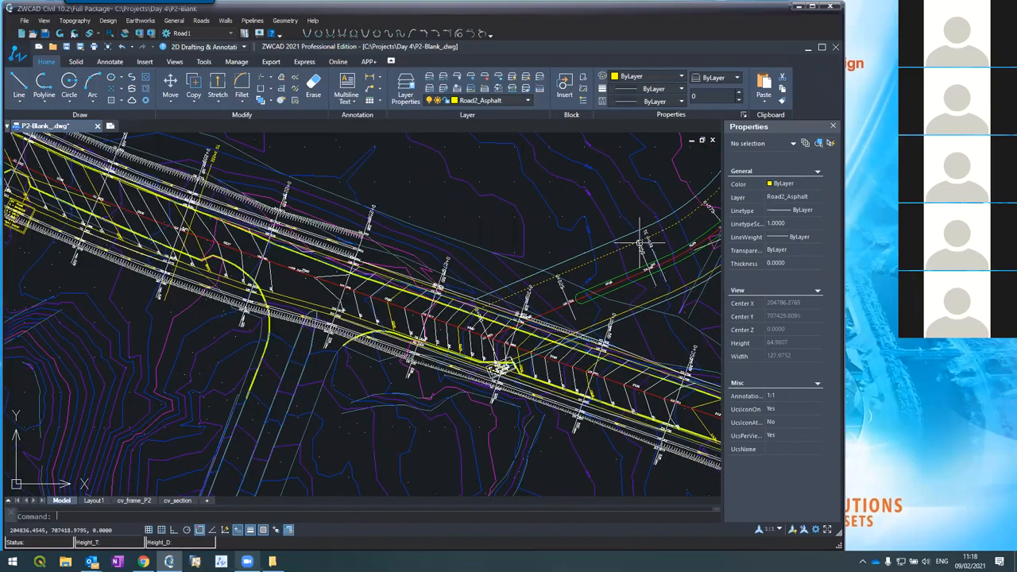
pyautogui.scroll(-2, 639, 242)
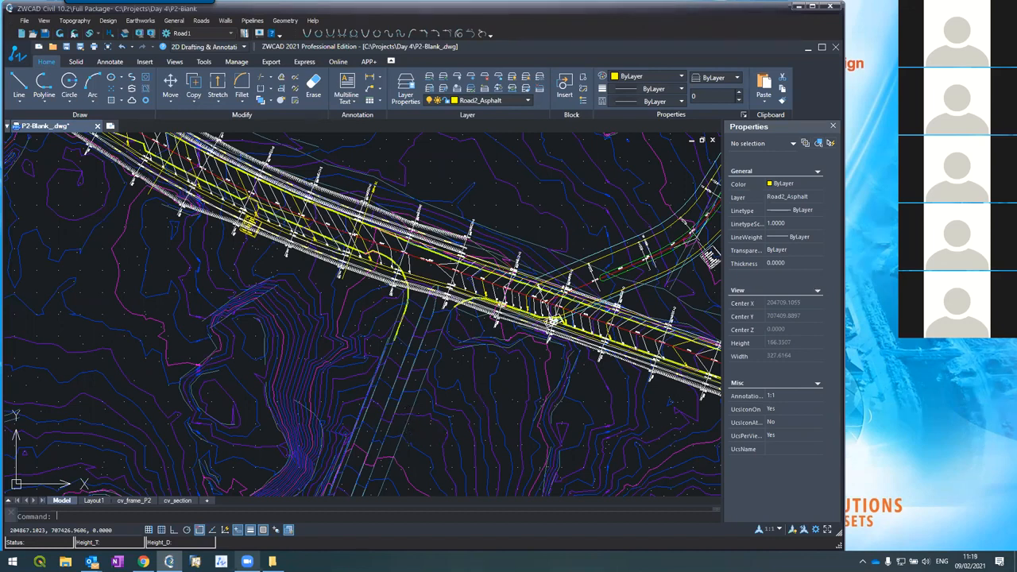
pyautogui.scroll(-3, 528, 327)
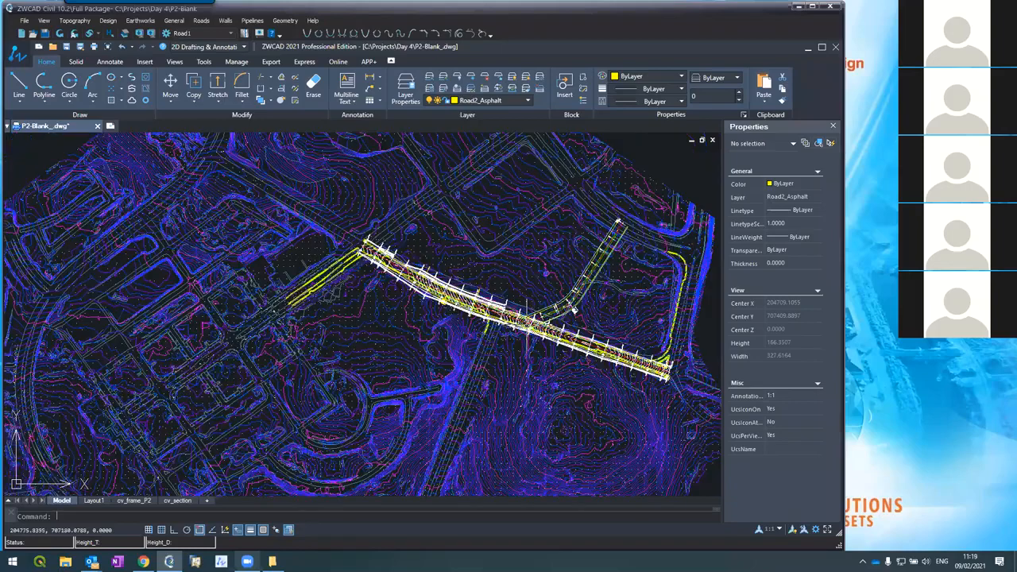
pyautogui.scroll(-3, 520, 332)
pyautogui.scroll(6, 514, 337)
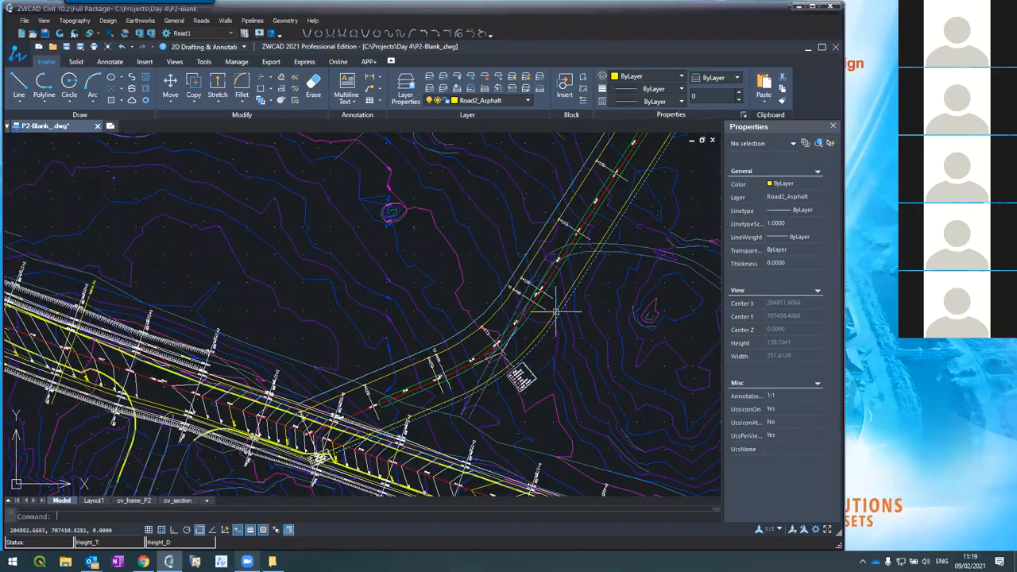
pyautogui.scroll(-4, 555, 313)
pyautogui.scroll(5, 580, 227)
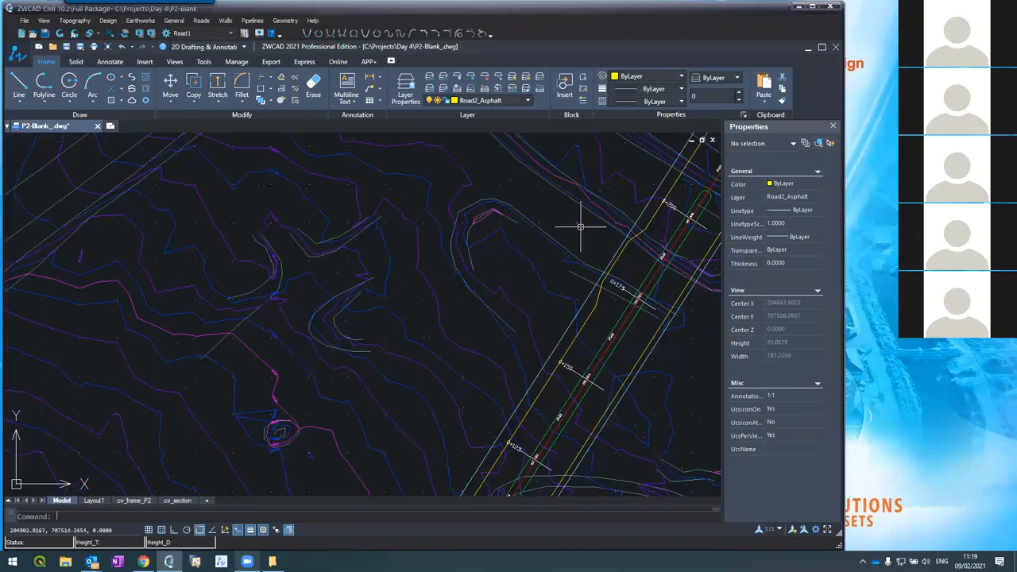
pyautogui.scroll(-4, 580, 227)
pyautogui.scroll(4, 528, 346)
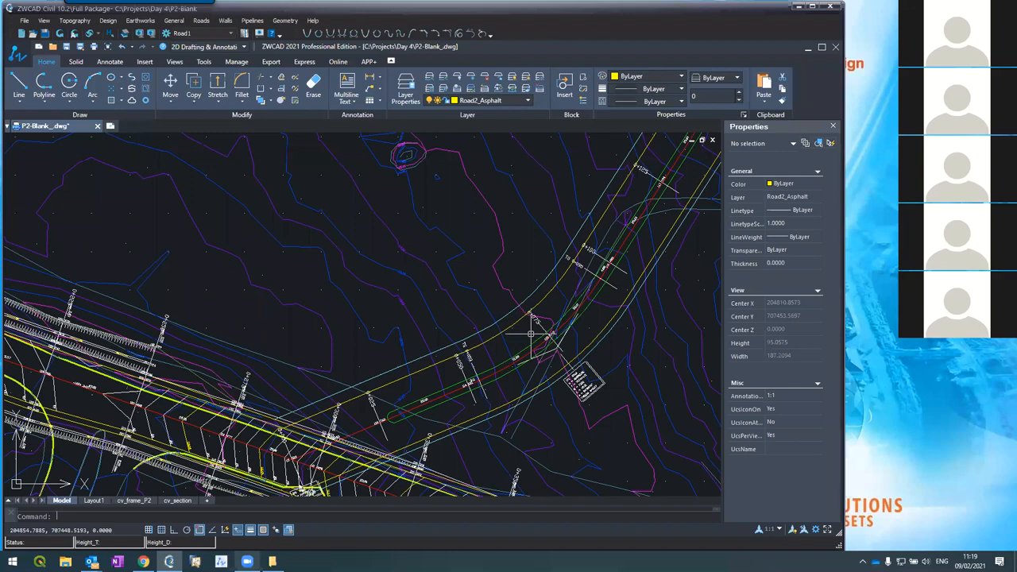
# Open the Typical sections window for the road, then return to the drawing
pyautogui.click(202, 20)
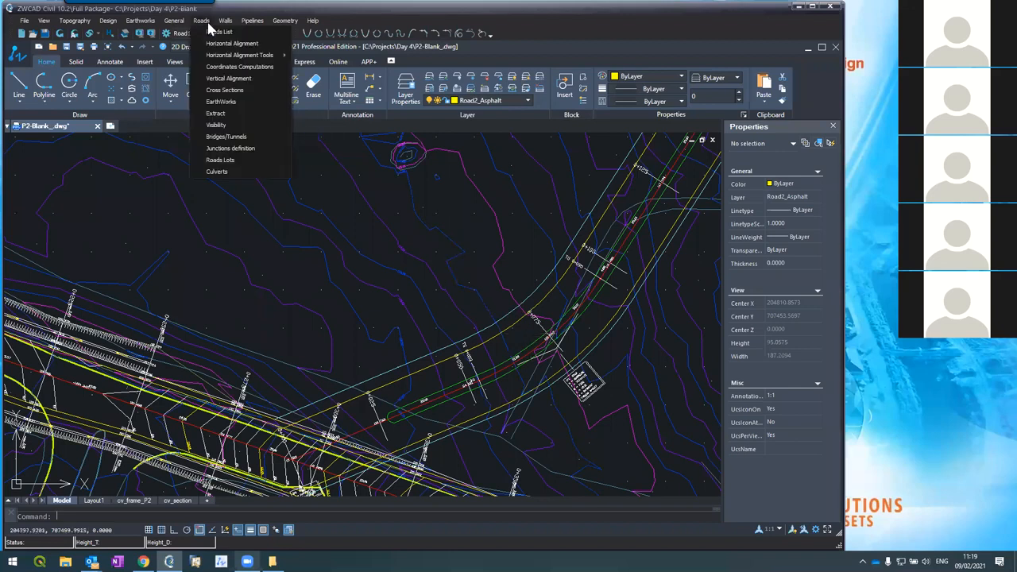
pyautogui.click(216, 114)
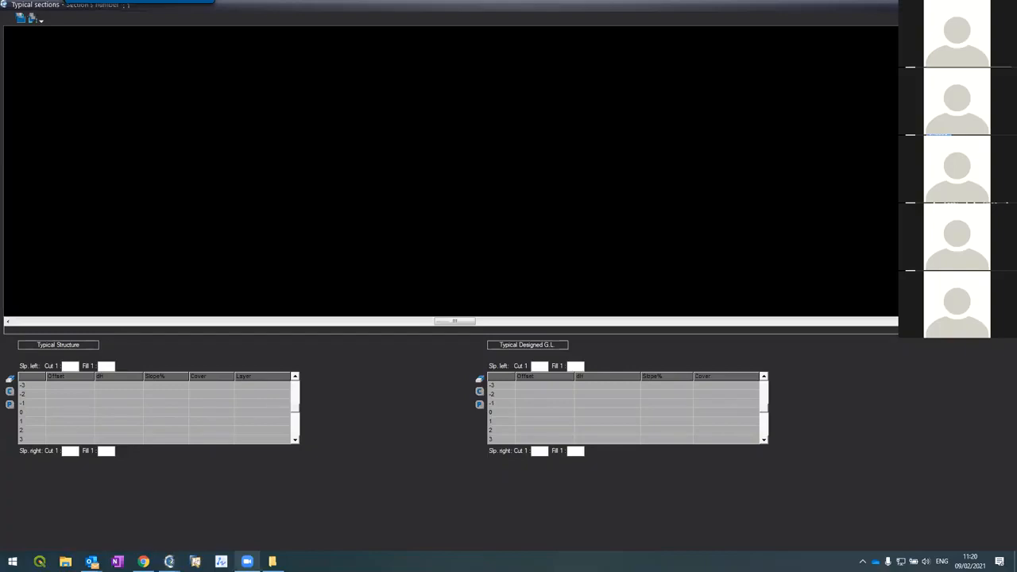
pyautogui.press('Escape')
# Examine the side road's median ends, asphalt edges and bay between the main-road junction and station 0+200
pyautogui.scroll(5, 310, 454)
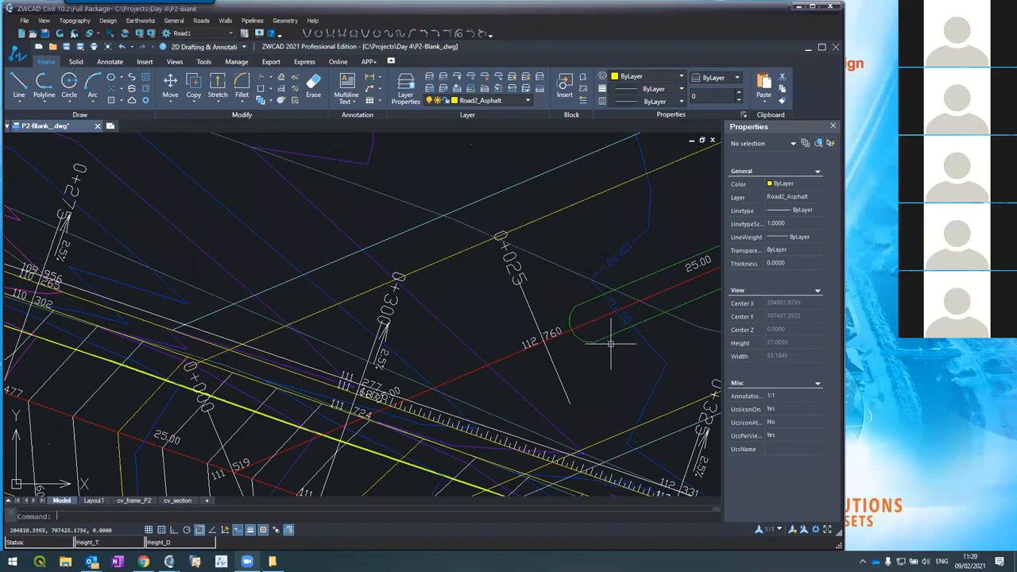
pyautogui.scroll(-5, 479, 409)
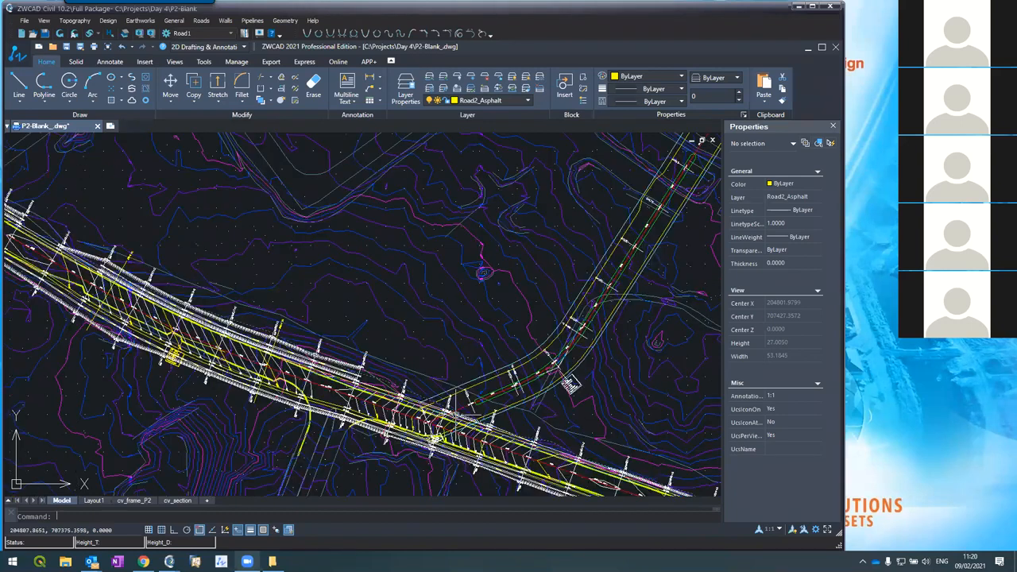
pyautogui.scroll(-5, 479, 406)
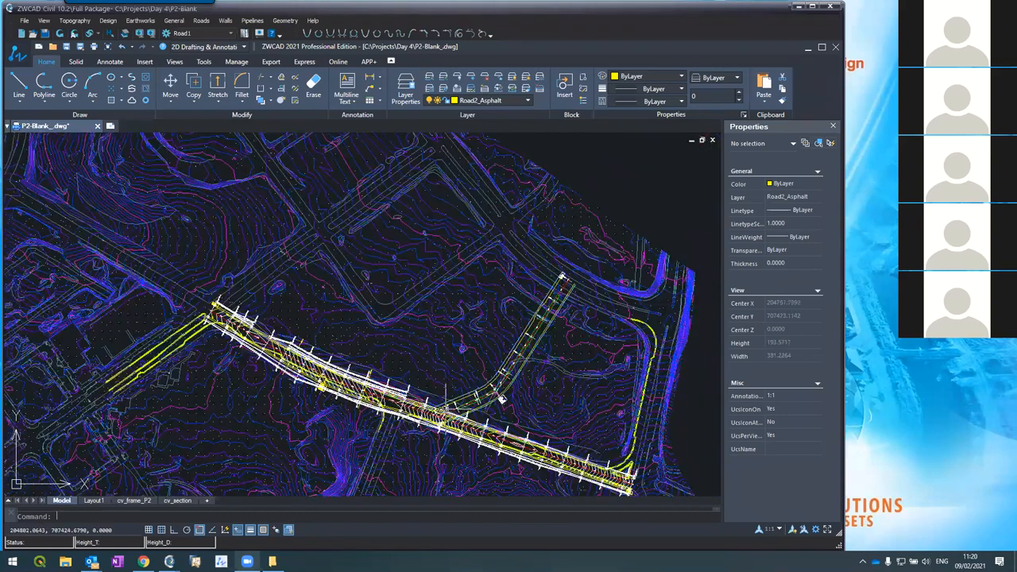
pyautogui.scroll(2, 501, 398)
pyautogui.scroll(2, 517, 357)
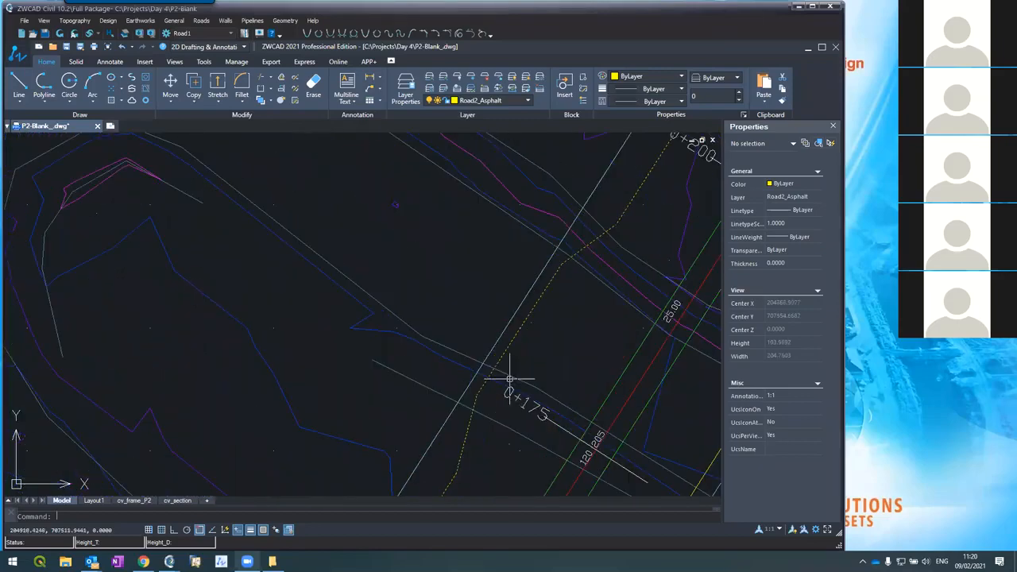
pyautogui.scroll(-3, 520, 336)
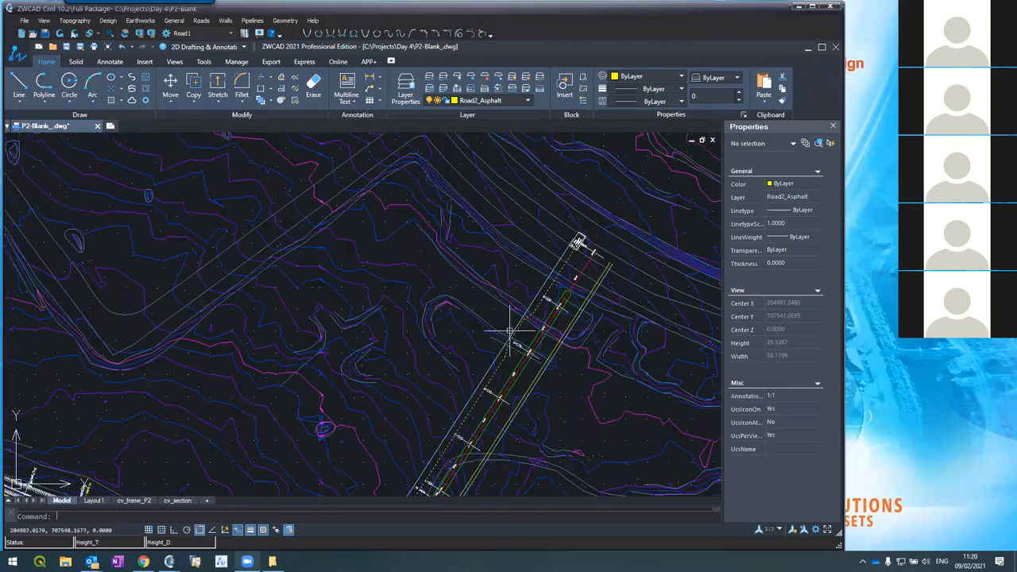
pyautogui.scroll(3, 511, 329)
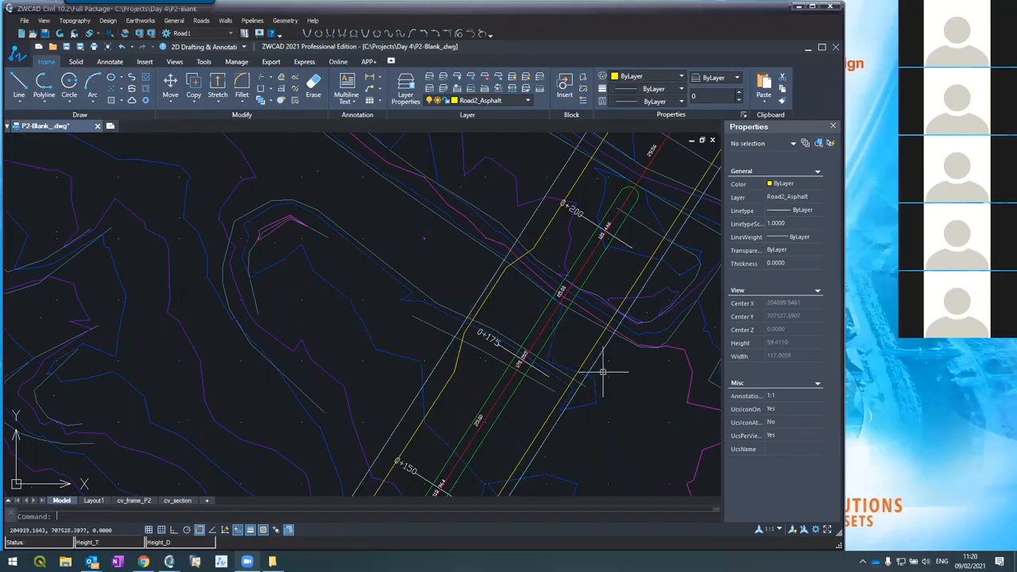
pyautogui.scroll(-2, 548, 278)
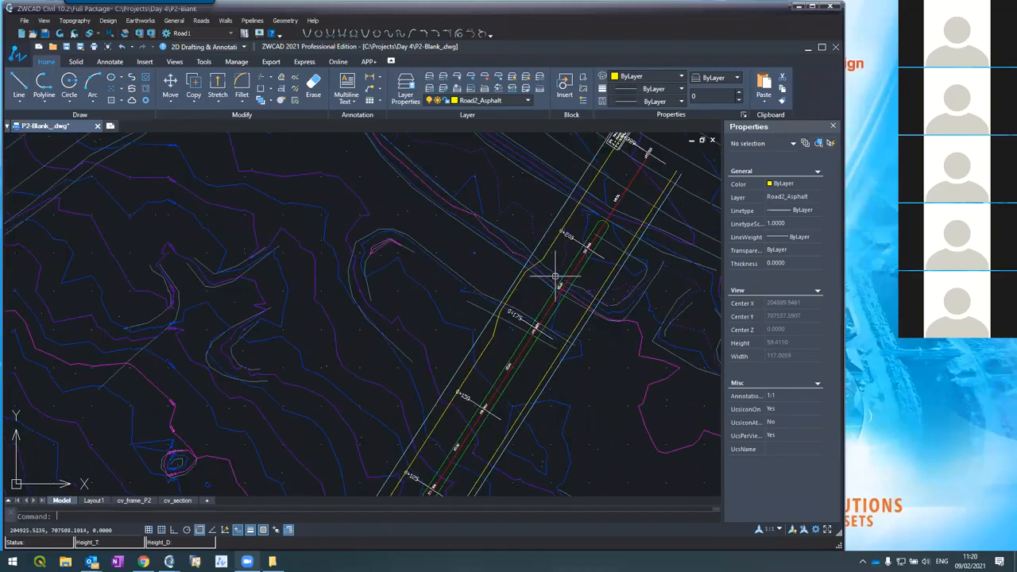
pyautogui.scroll(-1, 555, 276)
pyautogui.scroll(-4, 558, 277)
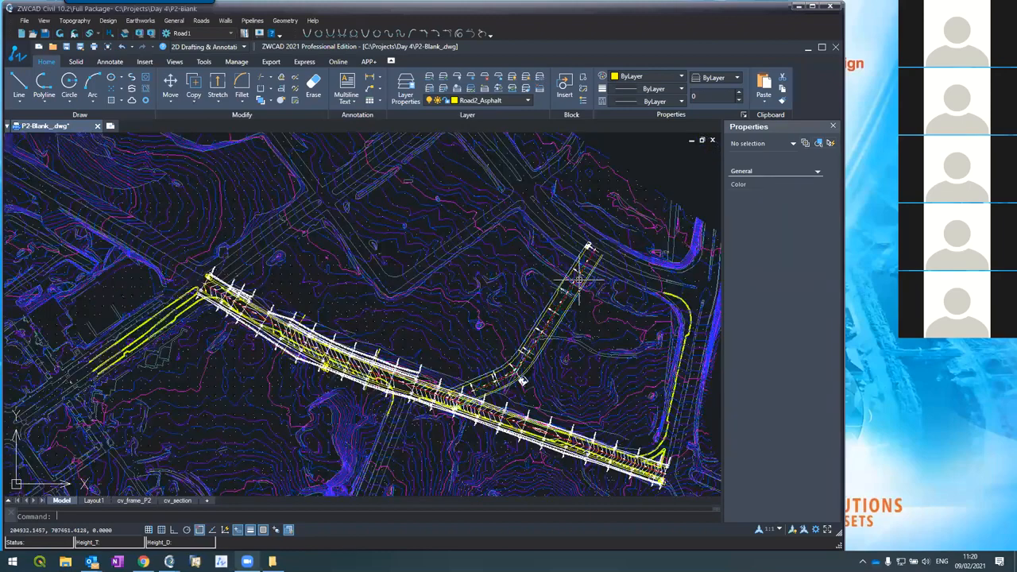
pyautogui.scroll(8, 506, 343)
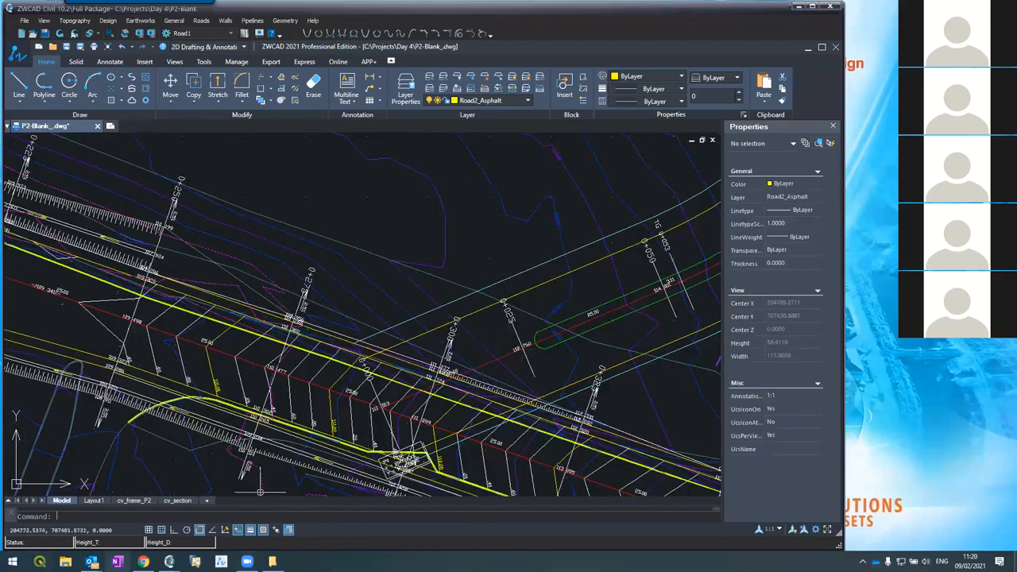
pyautogui.moveTo(170, 562)
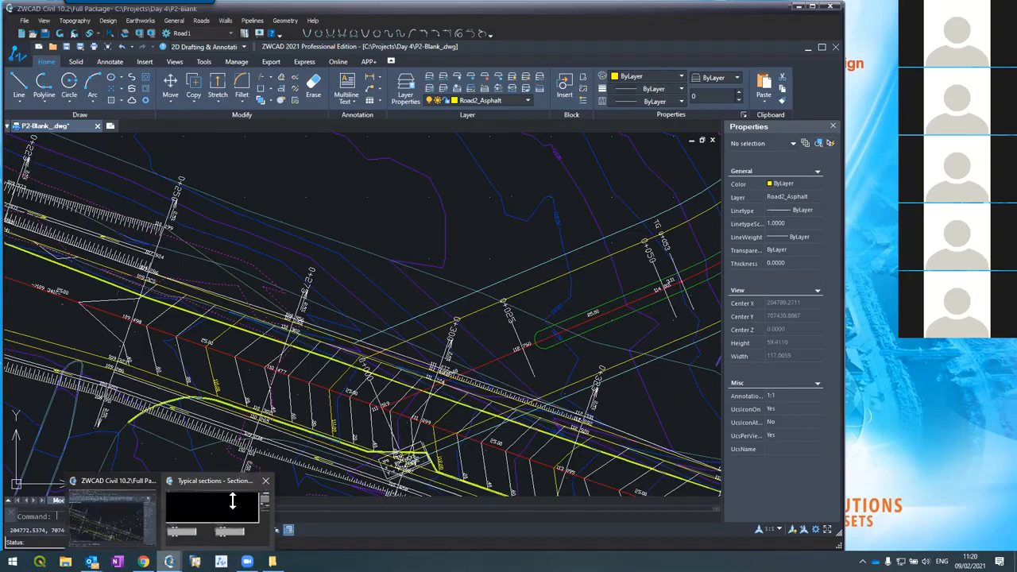
pyautogui.click(235, 507)
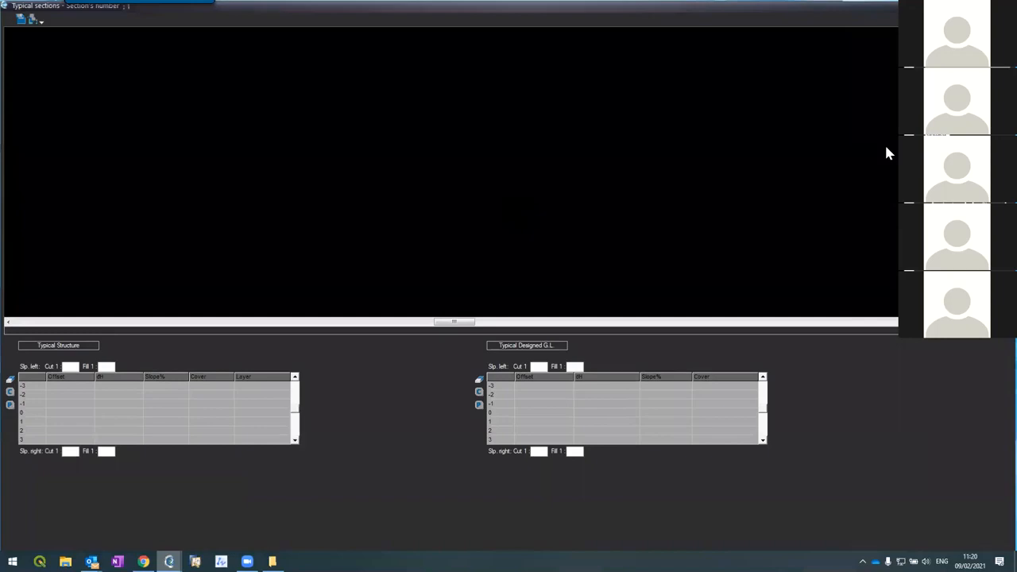
pyautogui.click(1004, 6)
pyautogui.scroll(5, 530, 367)
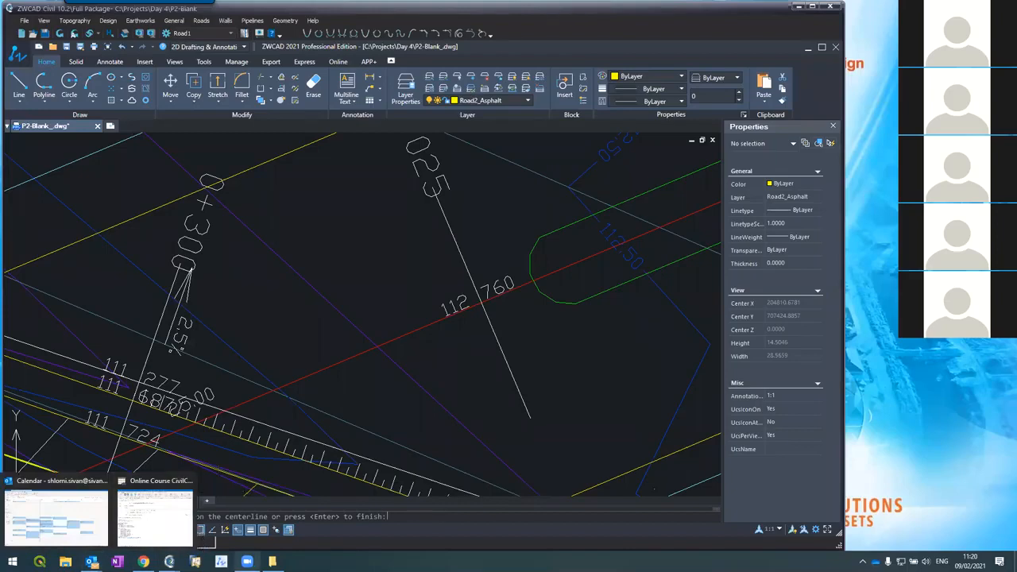
pyautogui.rightClick(200, 534)
pyautogui.click(210, 525)
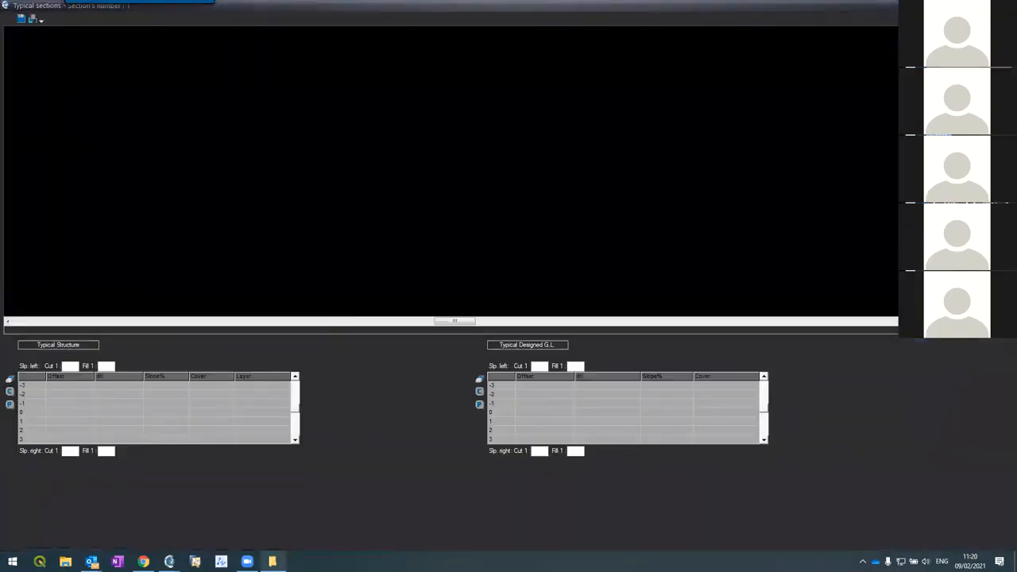
pyautogui.click(1003, 6)
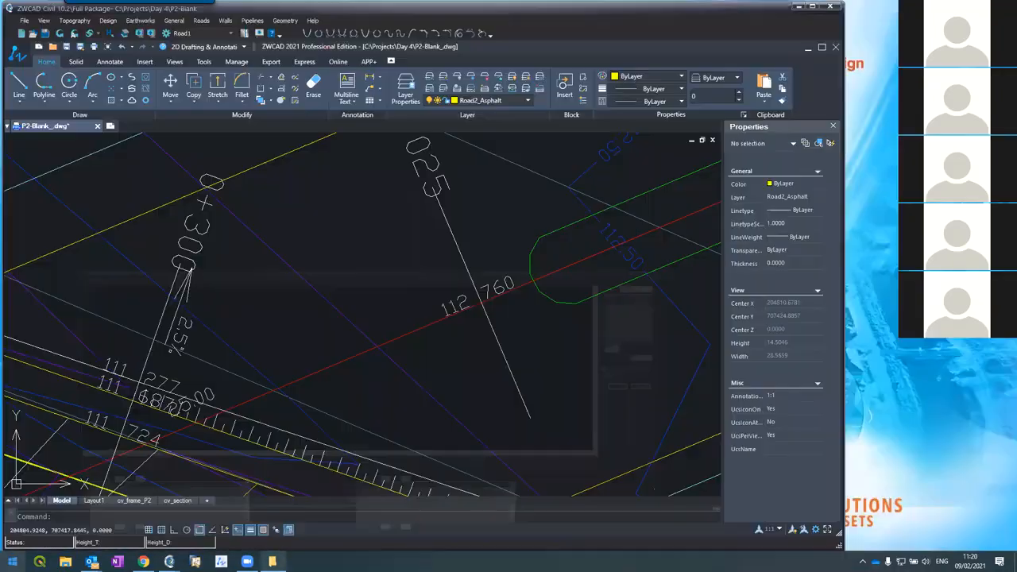
# Set the running object snaps so that only Intersection is enabled
pyautogui.rightClick(201, 529)
pyautogui.click(205, 521)
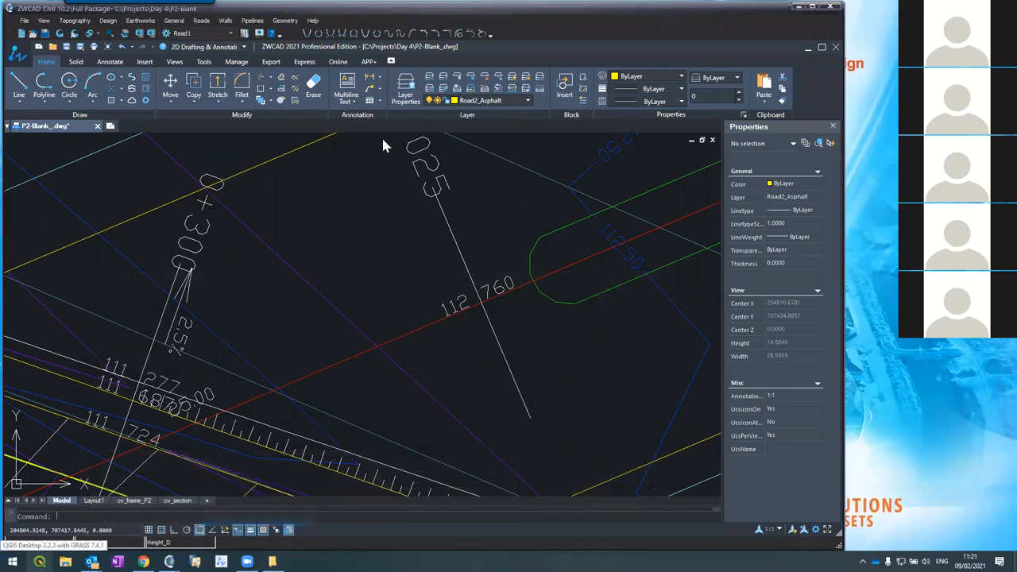
pyautogui.click(413, 282)
pyautogui.click(414, 283)
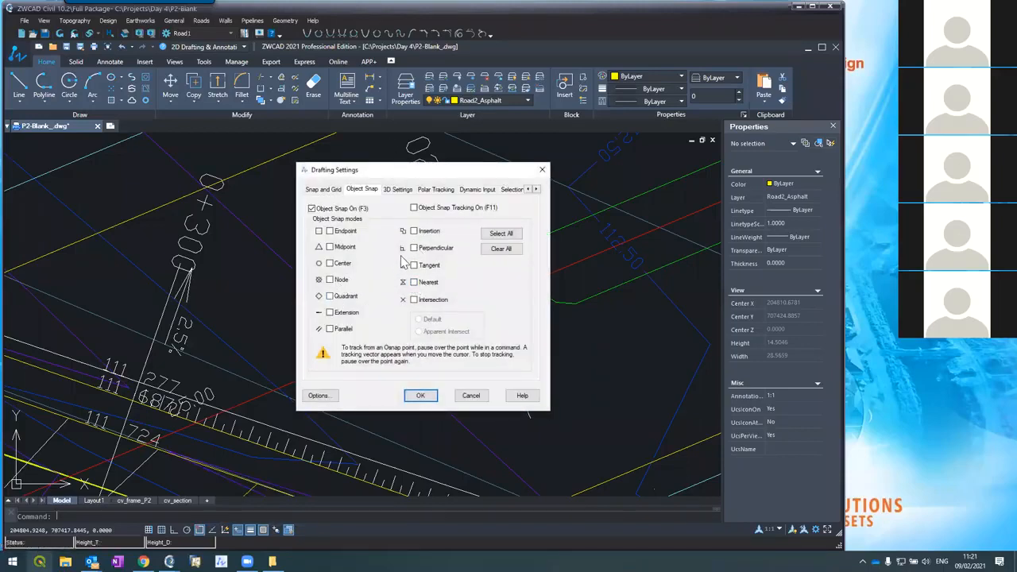
pyautogui.click(414, 300)
pyautogui.click(419, 396)
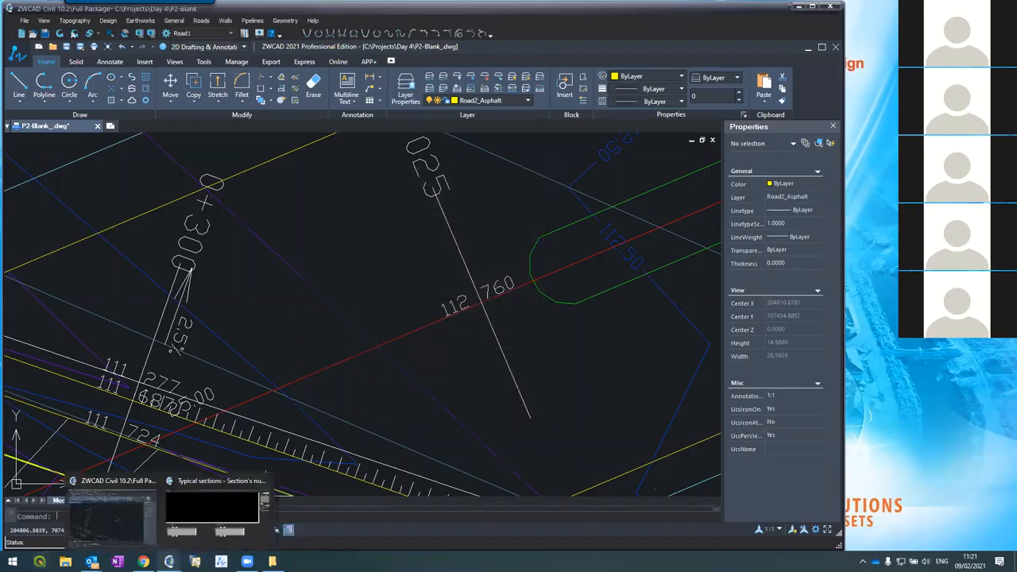
# From the Typical sections window, place a typical section location where the side road's centerline crosses the median's southwest end
pyautogui.click(218, 497)
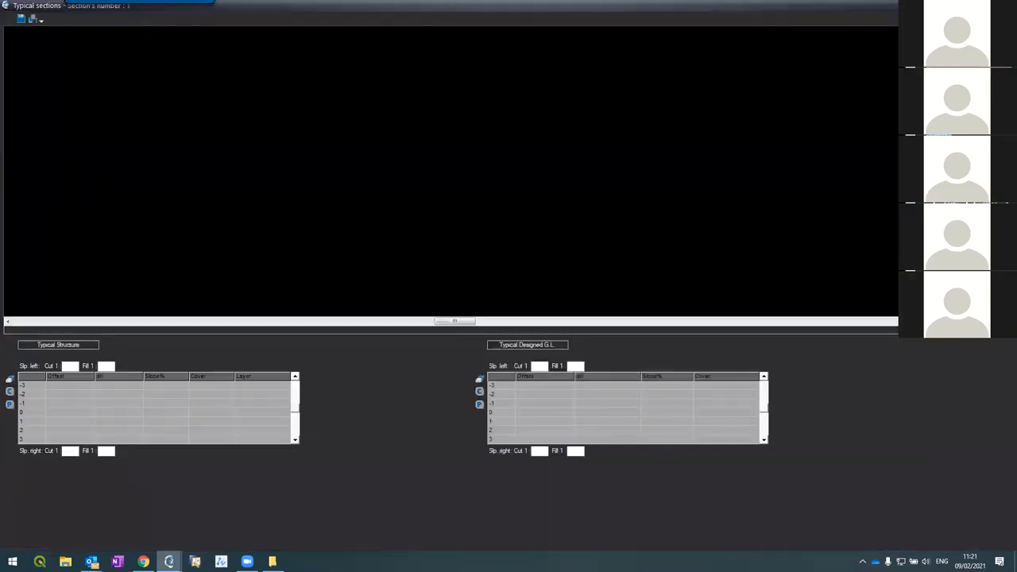
pyautogui.click(971, 5)
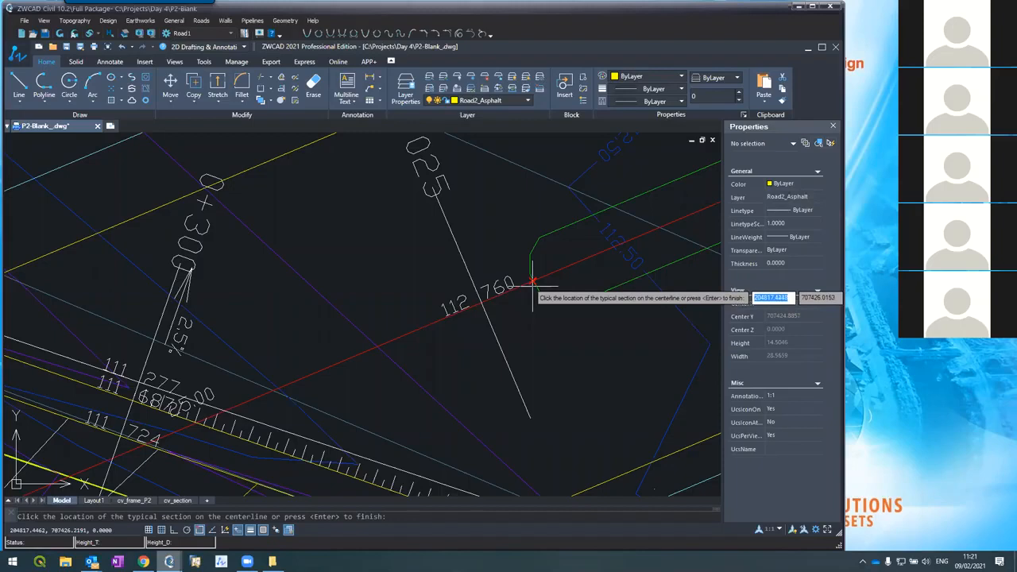
pyautogui.click(533, 282)
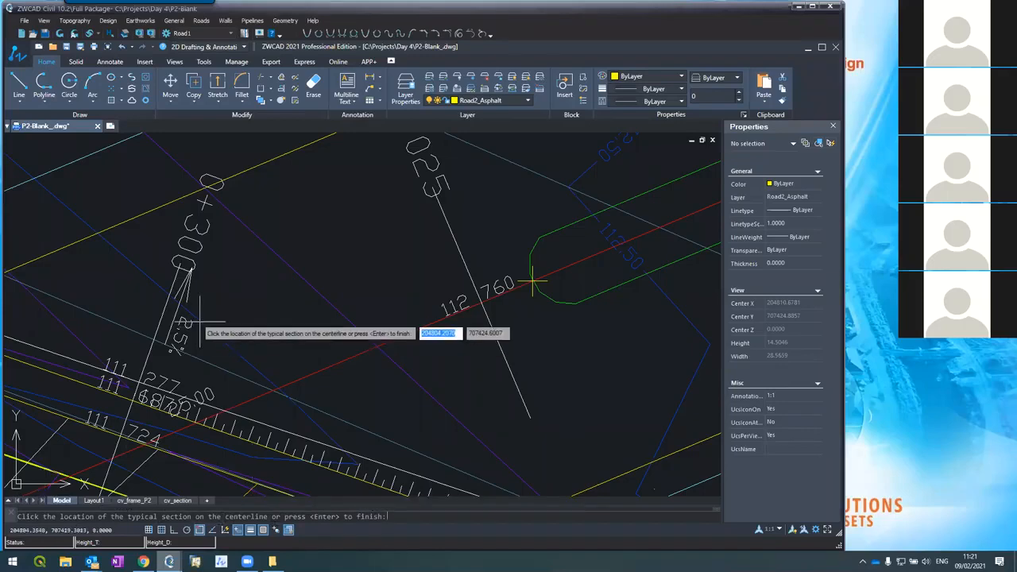
# Place a second typical section location where the centerline crosses the median's northeast end, beyond station 0+200, and finish picking
pyautogui.scroll(-5, 163, 346)
pyautogui.scroll(-2, 133, 369)
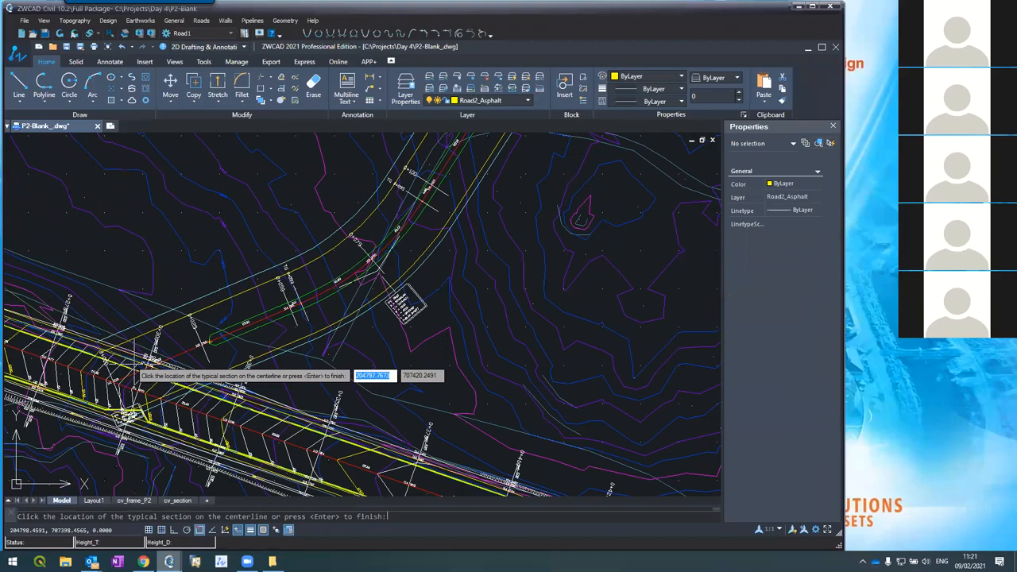
pyautogui.scroll(-4, 135, 371)
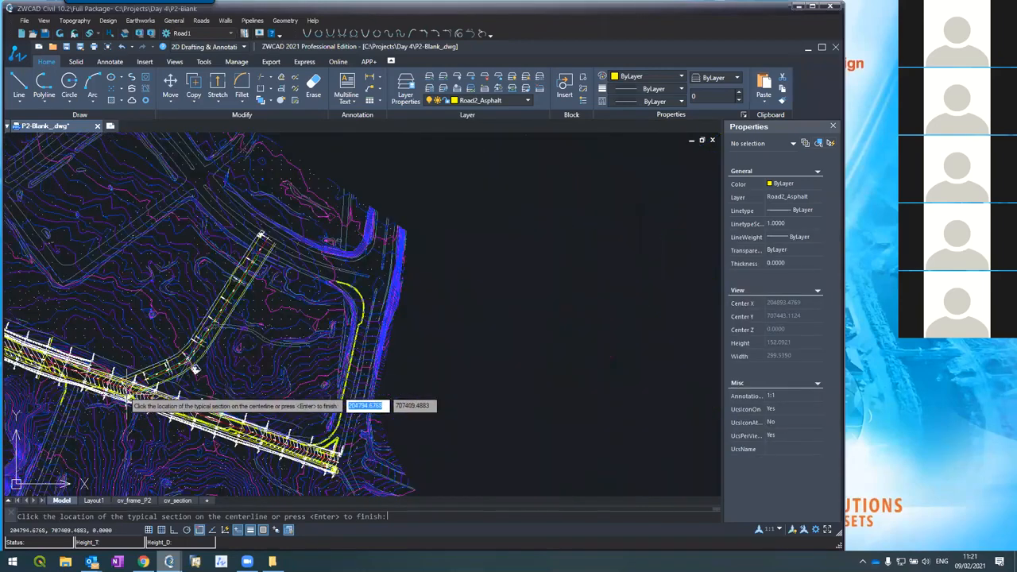
pyautogui.scroll(8, 164, 316)
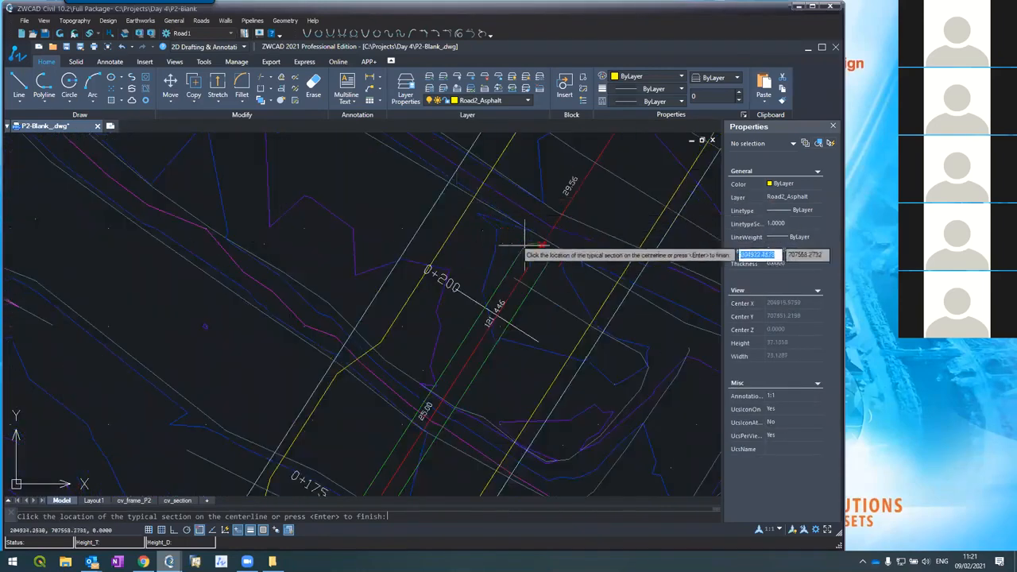
pyautogui.click(543, 246)
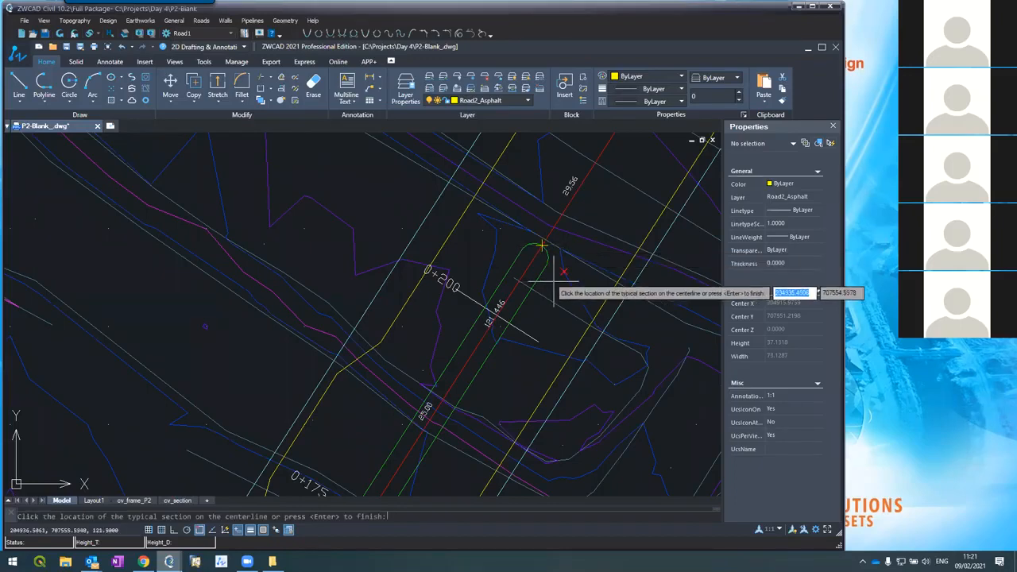
pyautogui.press('Return')
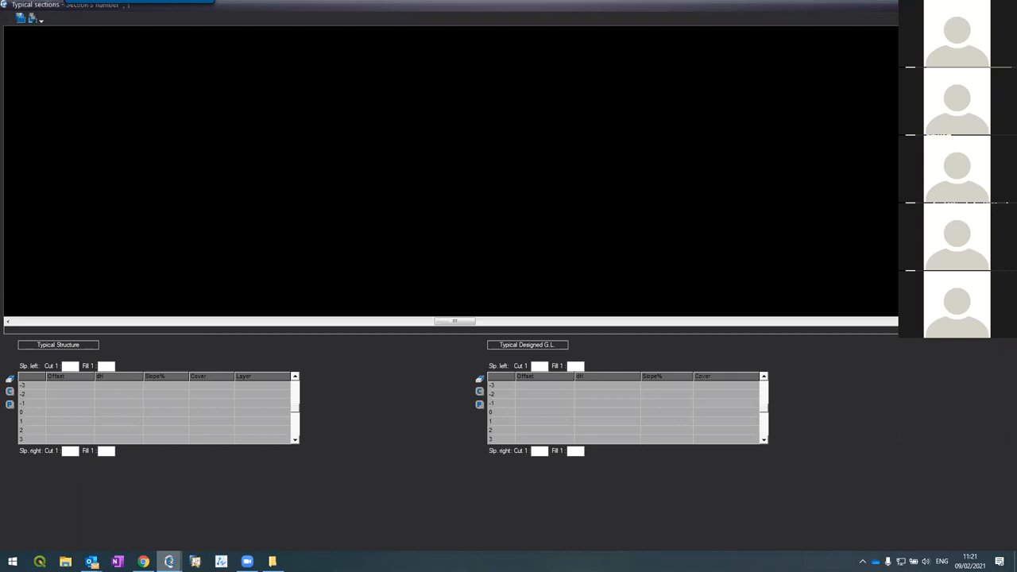
pyautogui.click(1004, 5)
pyautogui.scroll(-5, 464, 269)
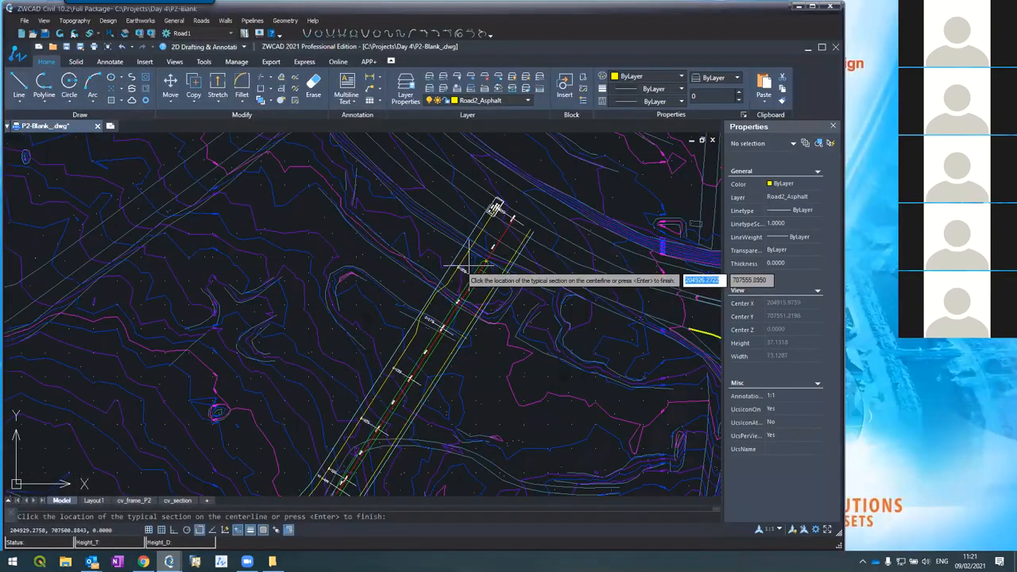
pyautogui.scroll(5, 378, 403)
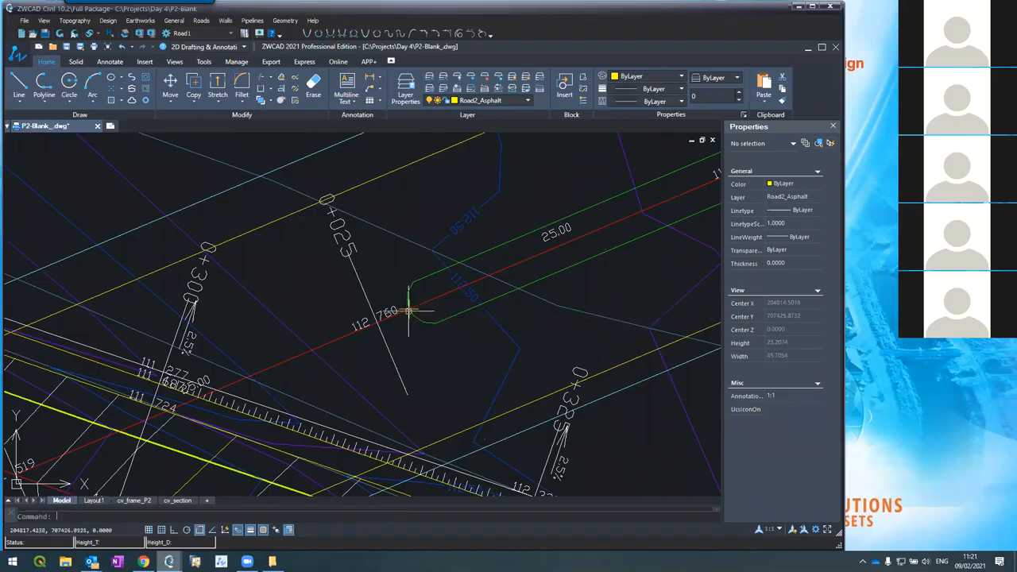
pyautogui.scroll(-4, 286, 405)
pyautogui.scroll(-4, 285, 405)
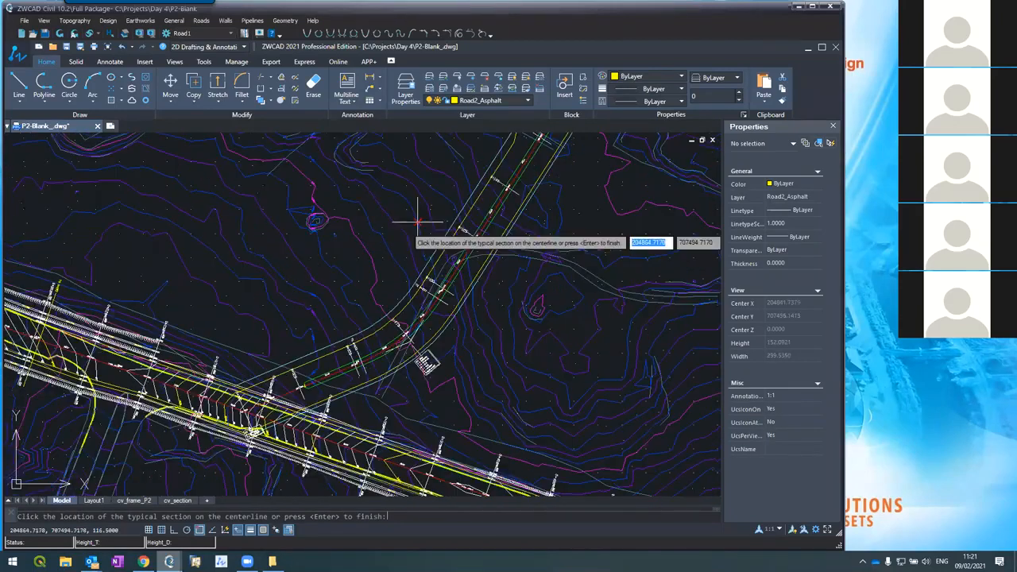
pyautogui.scroll(-3, 458, 191)
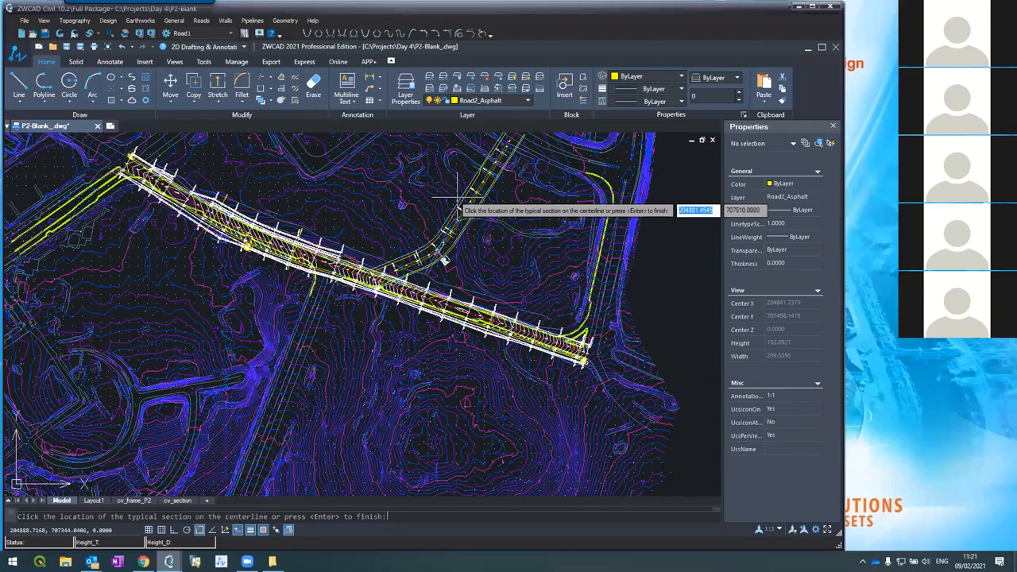
pyautogui.scroll(5, 458, 190)
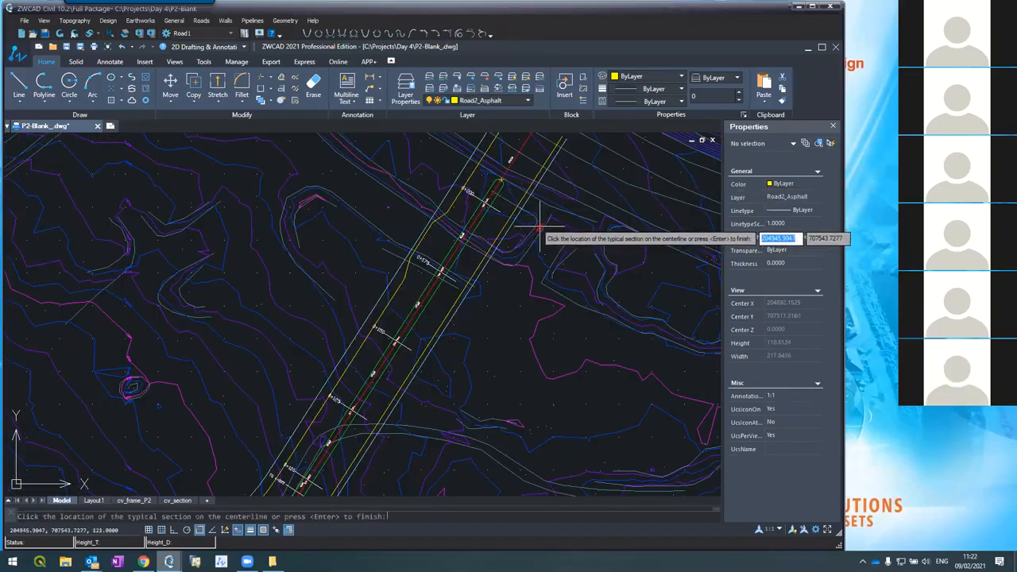
pyautogui.click(538, 228)
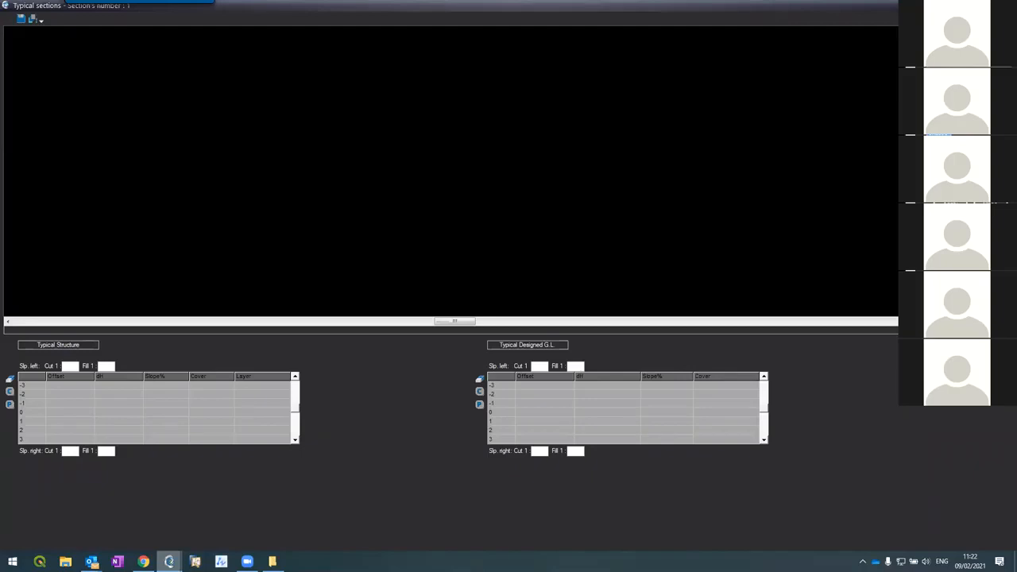
pyautogui.press('Escape')
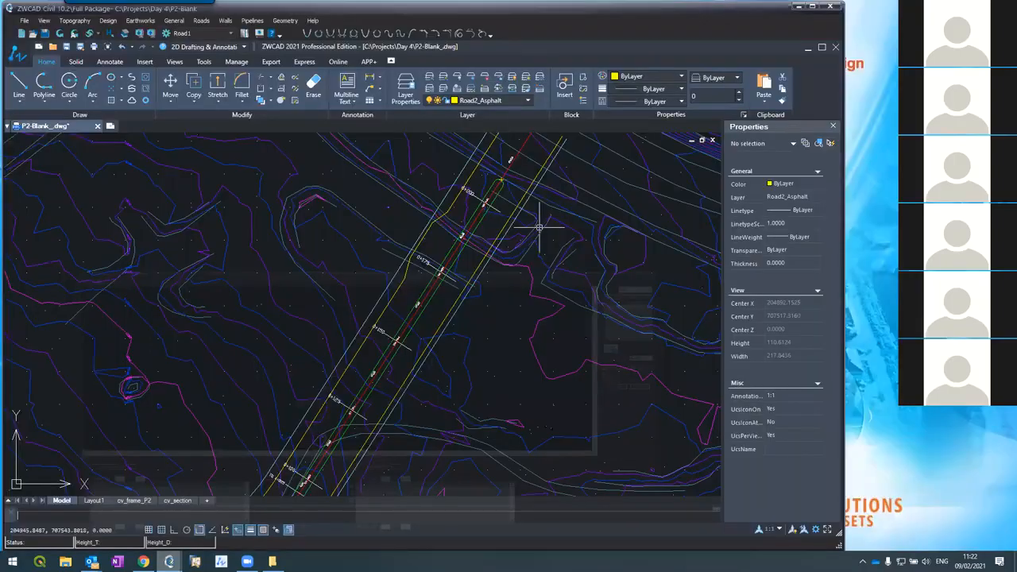
# Place typical section locations where the side road's centerline crosses the median's southwest and northeast ends, then finish picking
pyautogui.scroll(-8, 428, 310)
pyautogui.scroll(-3, 489, 253)
pyautogui.scroll(8, 494, 252)
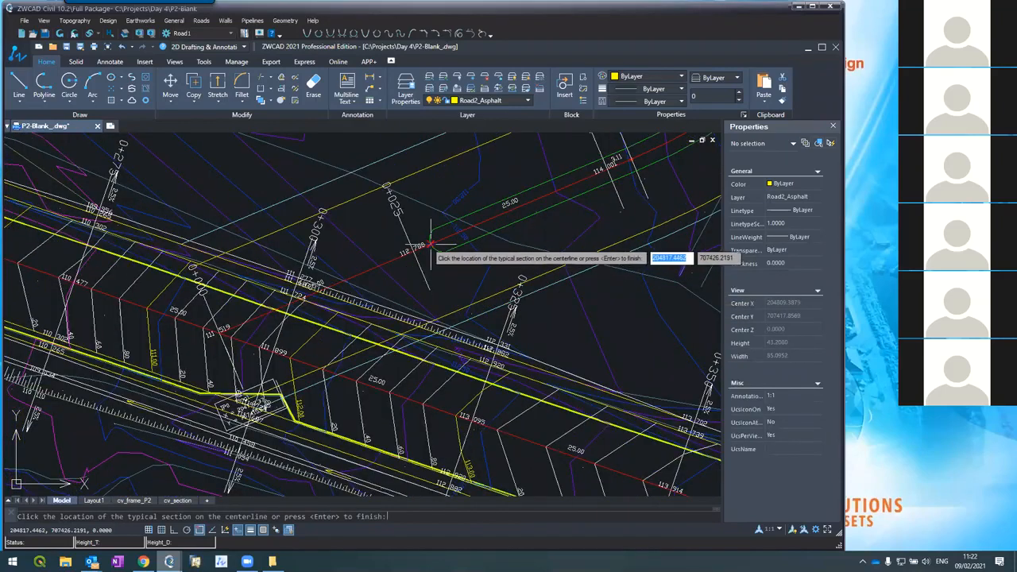
pyautogui.scroll(-4, 401, 373)
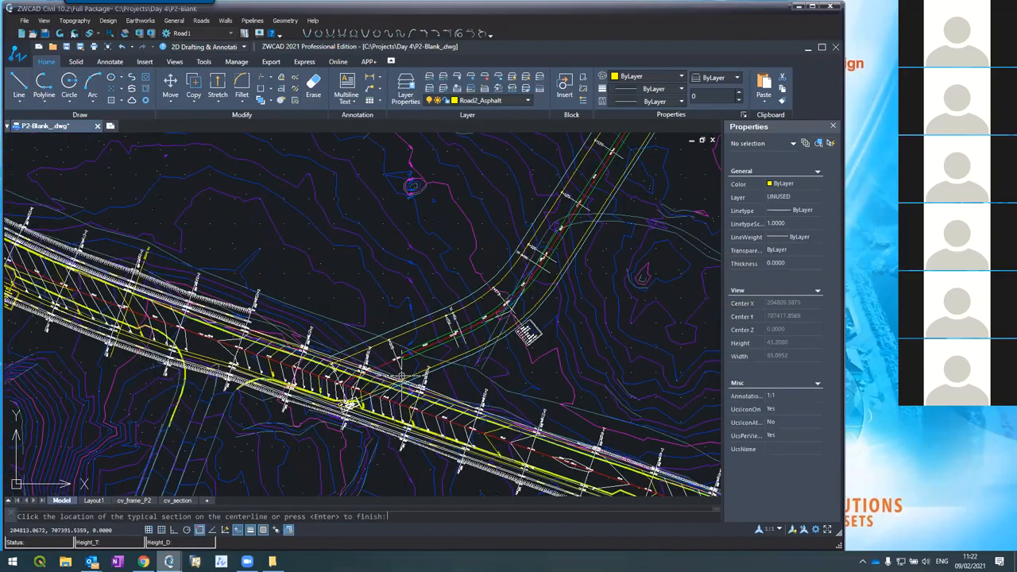
pyautogui.scroll(-4, 388, 411)
pyautogui.scroll(5, 525, 234)
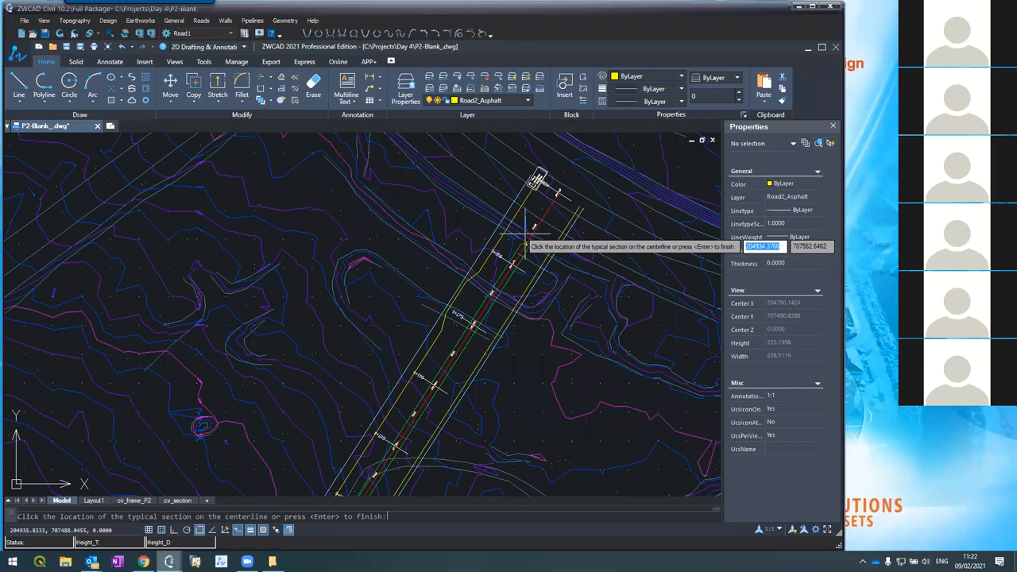
pyautogui.scroll(6, 526, 242)
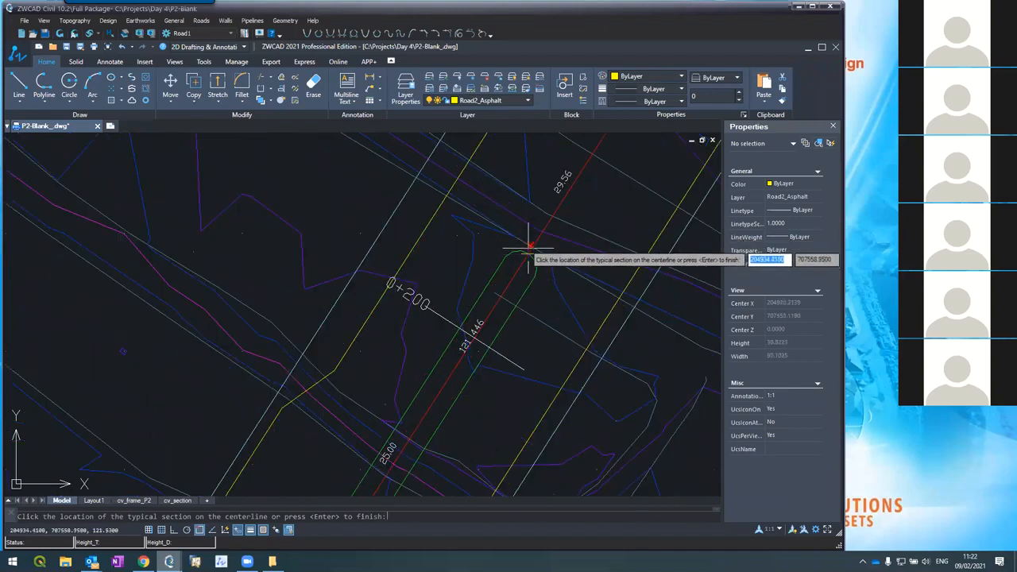
pyautogui.click(528, 252)
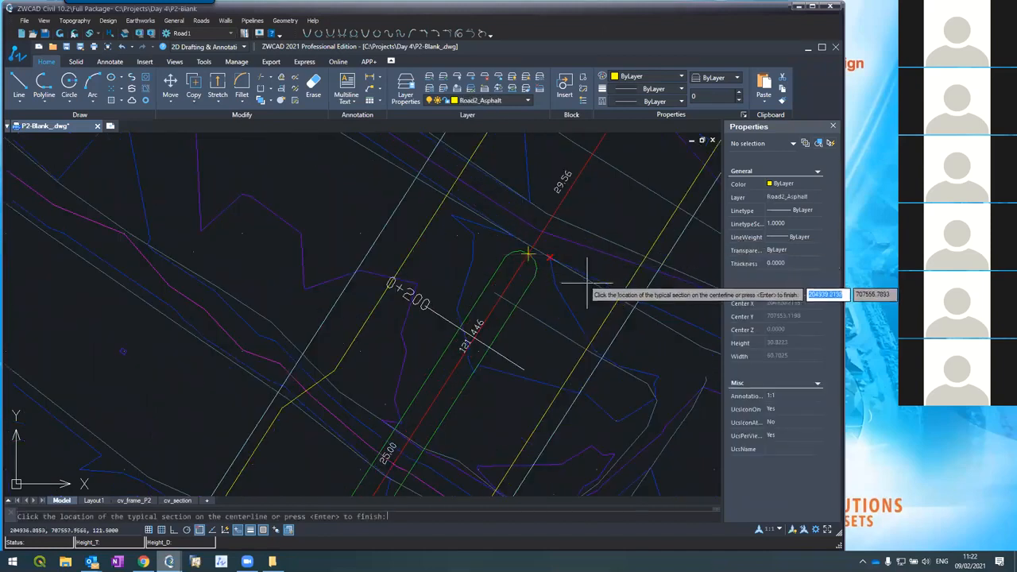
pyautogui.press('Return')
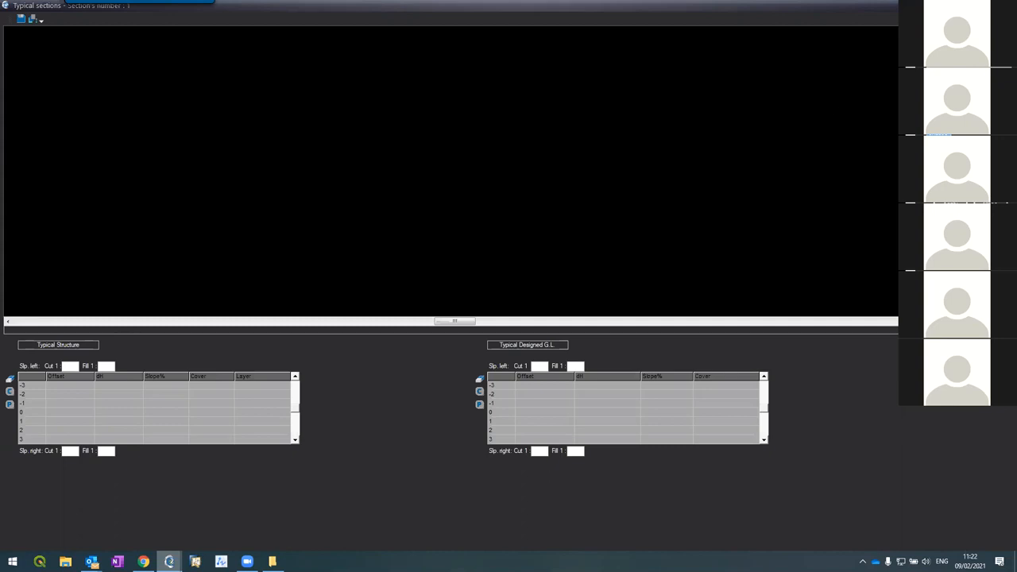
# Switch to typical section number 2 and define the centerline point of its structure with offset 0 and dH 0.2
pyautogui.press('pagedown')
pyautogui.click(49, 412)
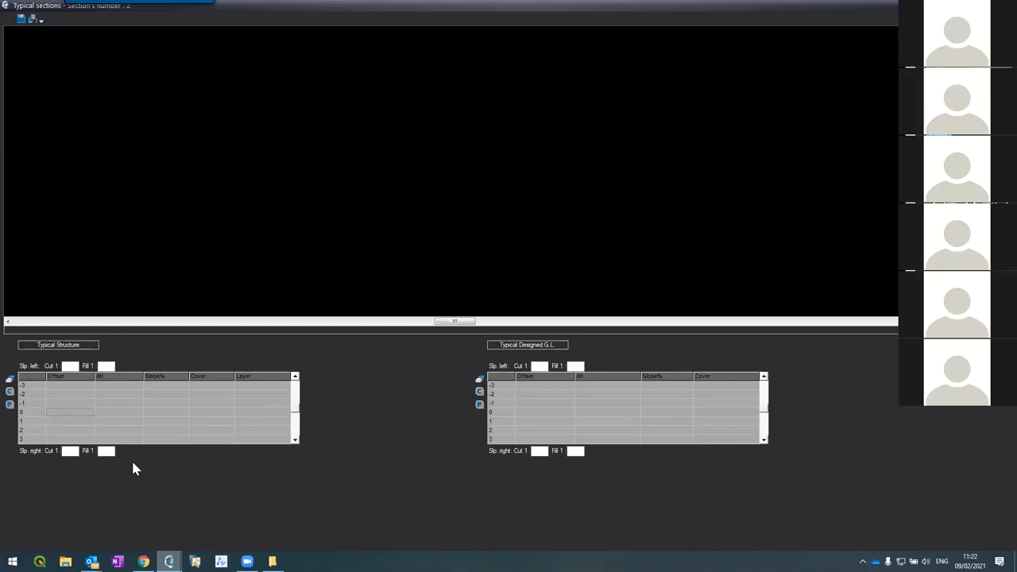
pyautogui.write('0')
pyautogui.press('Tab')
pyautogui.write('0.2')
pyautogui.press('Tab')
# Add the median's edge points in rows 1 and -1 at offsets 1.5 and -1.5, each sloping -2.5%
pyautogui.press('Return')
pyautogui.write('1.5')
pyautogui.press('Tab')
pyautogui.press('Tab')
pyautogui.write('-2')
pyautogui.press('Return')
pyautogui.write('-1.5')
pyautogui.press('Tab')
pyautogui.press('Tab')
pyautogui.write('-2')
pyautogui.press('Return')
# Add a carriageway in row 2 with offset 7 and slope -2.5%, and re-enter -2.5 as the median row's slope
pyautogui.press('Down')
pyautogui.press('Down')
pyautogui.write('7')
pyautogui.press('Tab')
pyautogui.press('Tab')
pyautogui.write('-2.8')
pyautogui.press('Tab')
pyautogui.press('Tab')
pyautogui.write('-2.5')
pyautogui.press('Return')
pyautogui.press('Up')
pyautogui.press('Up')
pyautogui.press('Up')
pyautogui.press('Tab')
pyautogui.press('Tab')
pyautogui.write('-2.5')
pyautogui.press('Return')
# Assign the 1-Asphalt cover to the carriageway with offset 7
pyautogui.click(166, 430)
pyautogui.hotkey('shift', 'Tab')
pyautogui.hotkey('shift', 'Tab')
pyautogui.click(229, 430)
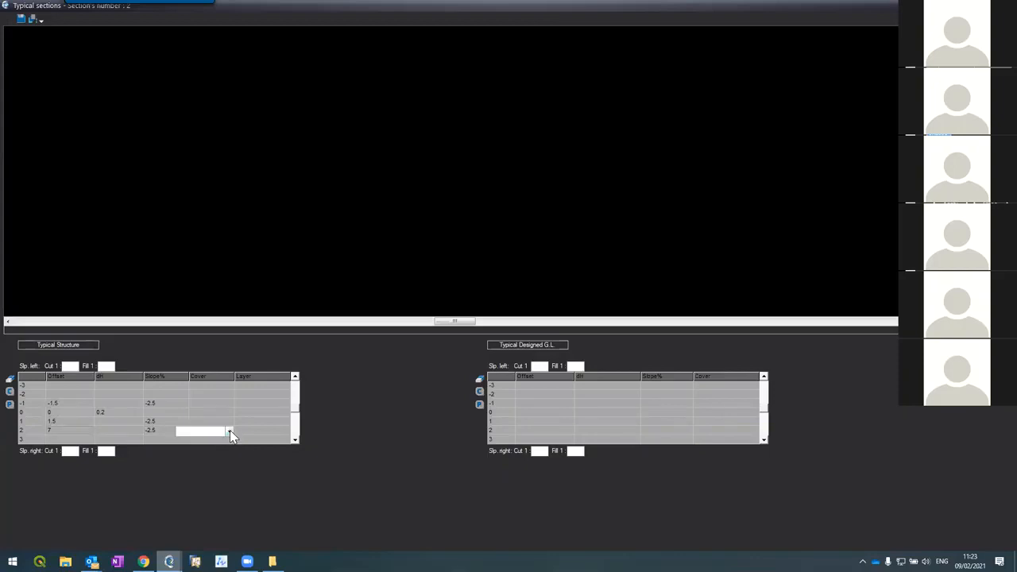
pyautogui.click(230, 431)
pyautogui.click(191, 449)
# Insert a row before the asphalt carriageway with offset 0 and dH -0.2 for the median curb drop, and check the preview
pyautogui.click(35, 429)
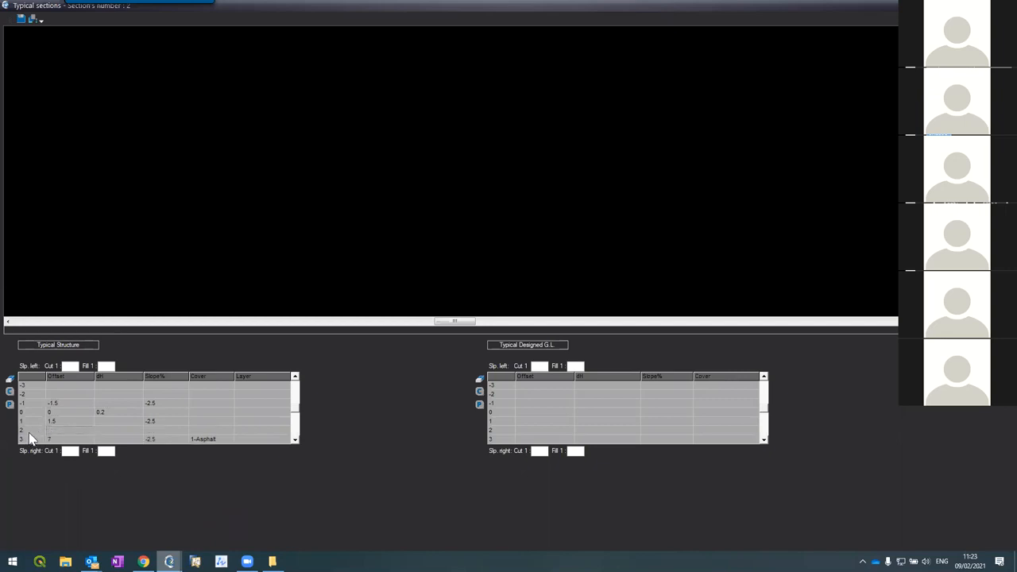
pyautogui.click(31, 430)
pyautogui.write('0')
pyautogui.press('Tab')
pyautogui.write('-0.2')
pyautogui.press('Tab')
pyautogui.click(949, 231)
pyautogui.scroll(4, 72, 84)
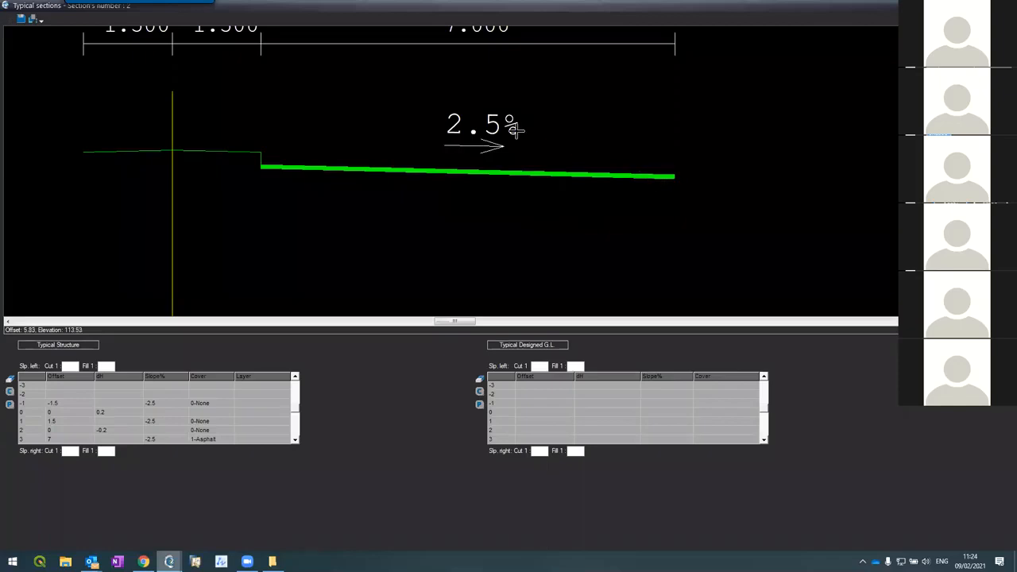
pyautogui.scroll(-2, 517, 131)
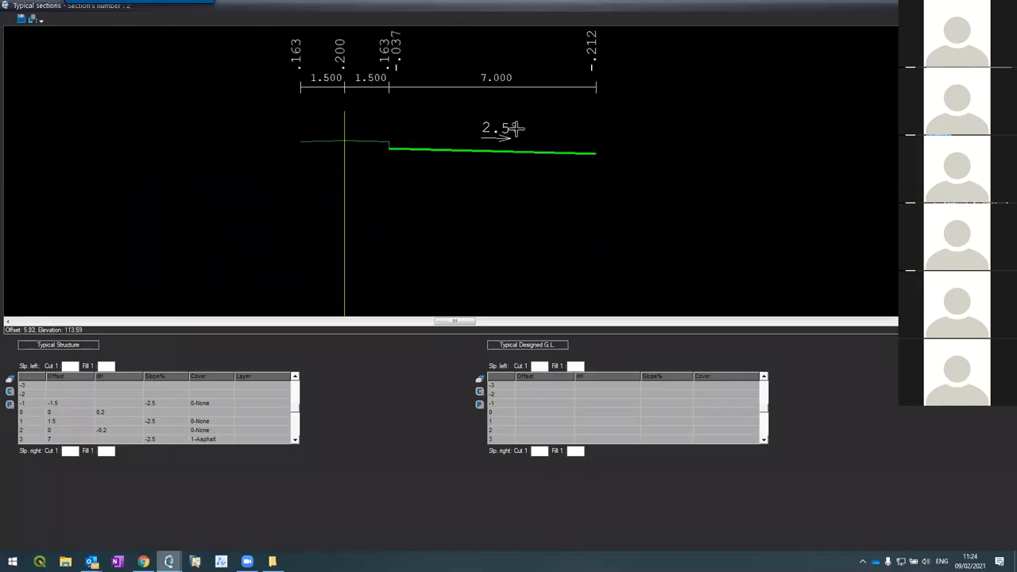
# Add the outer curb in row 4, after the asphalt carriageway, with offset 0 and dH 0.2
pyautogui.click(295, 440)
pyautogui.click(295, 441)
pyautogui.click(78, 434)
pyautogui.write('0')
pyautogui.press('Return')
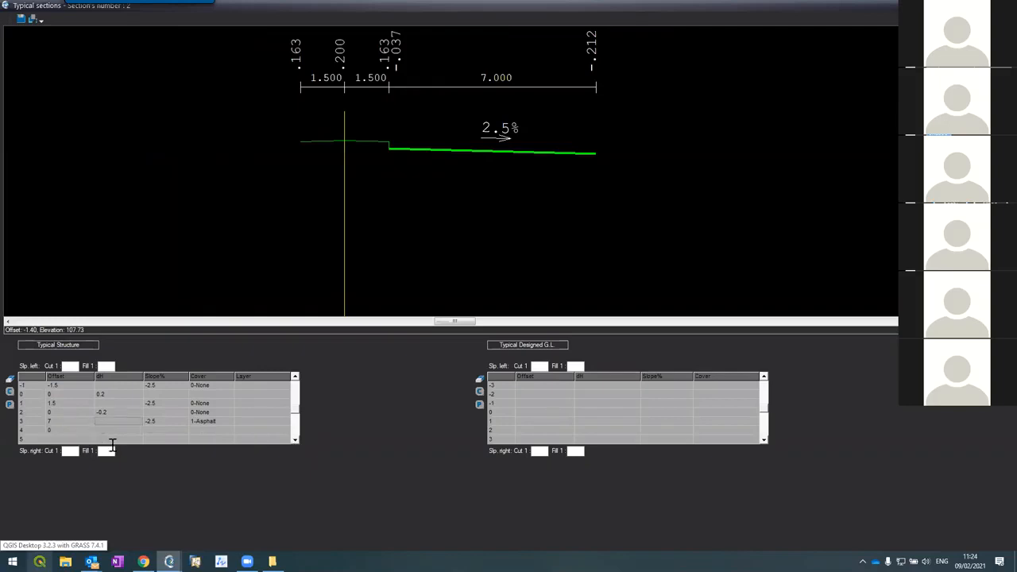
pyautogui.write('0.2')
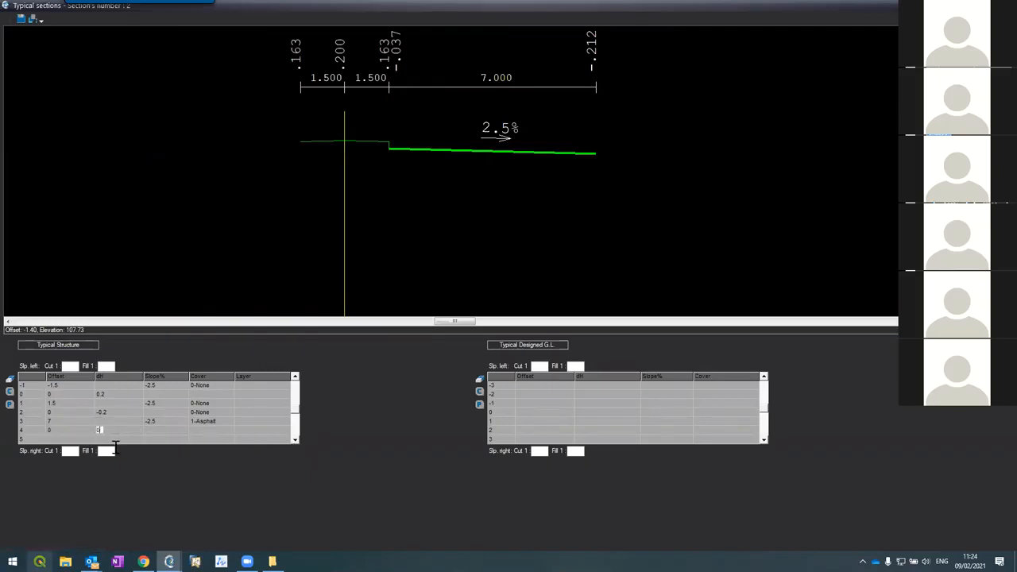
pyautogui.press('Return')
# Add a strip beyond the outer curb in row 5 with offset 1 and slope 2.5%
pyautogui.press('Left')
pyautogui.press('Left')
pyautogui.press('Left')
pyautogui.press('Right')
pyautogui.write('1')
pyautogui.press('Right')
pyautogui.write('2.5')
pyautogui.press('Return')
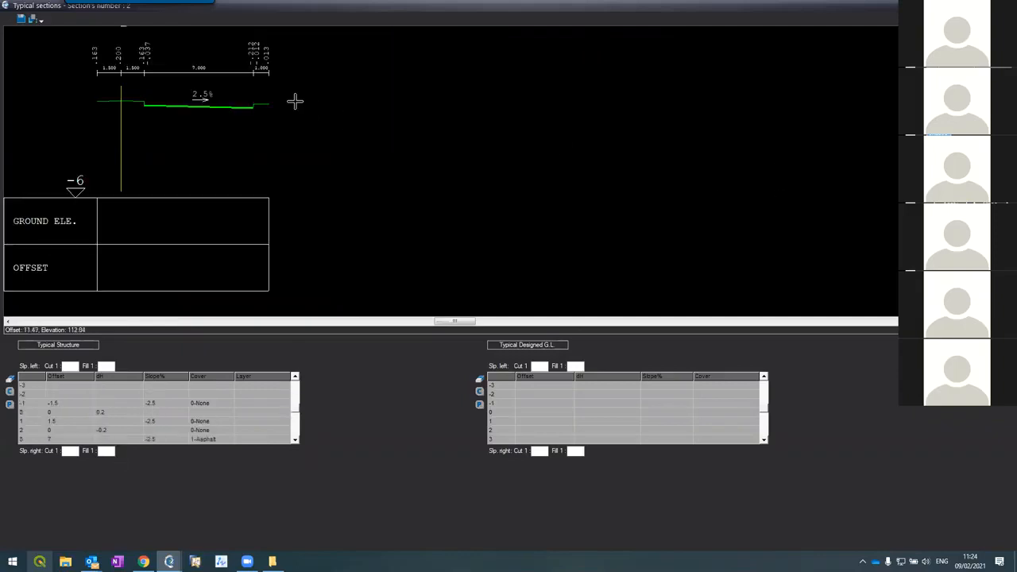
# Assign the 3-Sidewalk cover to the strip in row 5 and check it in the section preview
pyautogui.scroll(3, 252, 91)
pyautogui.scroll(1, 242, 171)
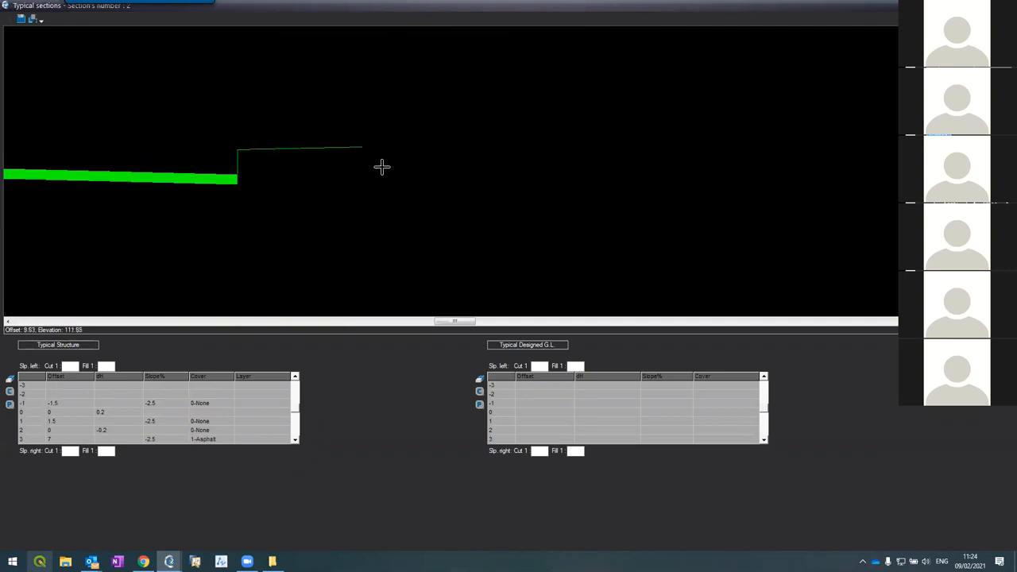
pyautogui.scroll(-2, 382, 167)
pyautogui.scroll(2, 352, 161)
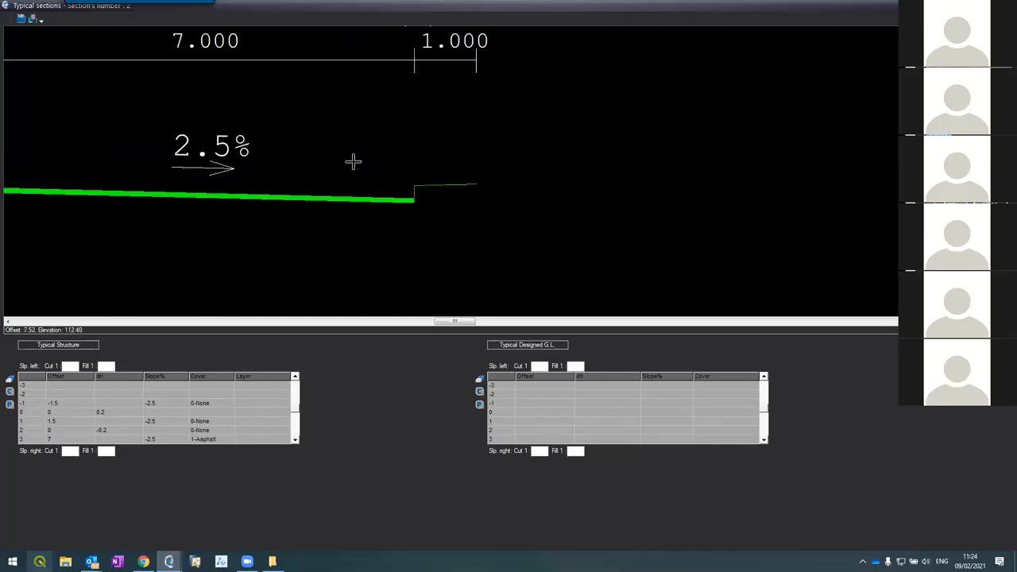
pyautogui.scroll(-1, 382, 178)
pyautogui.scroll(-1, 399, 183)
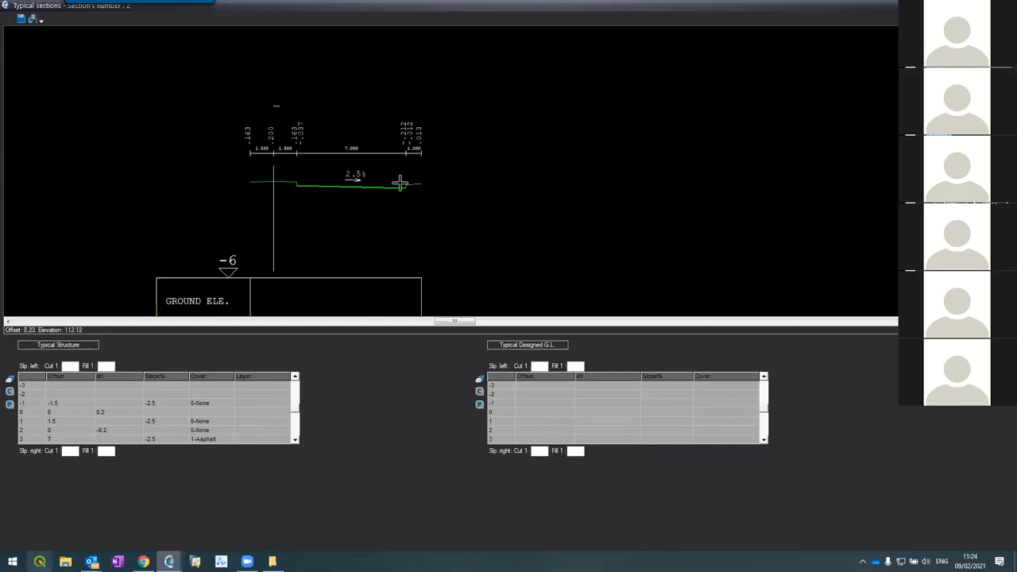
pyautogui.scroll(2, 417, 188)
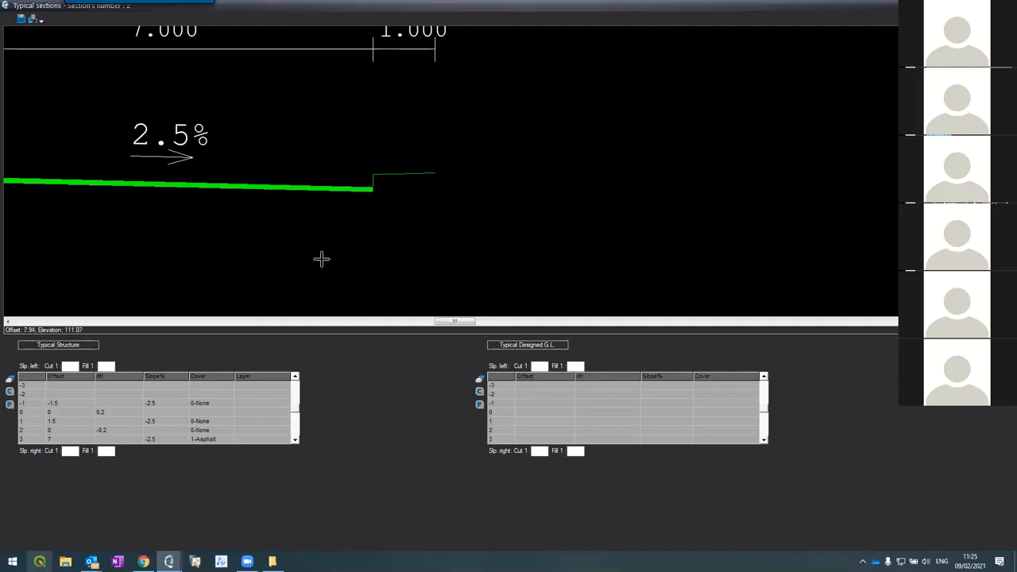
pyautogui.click(294, 440)
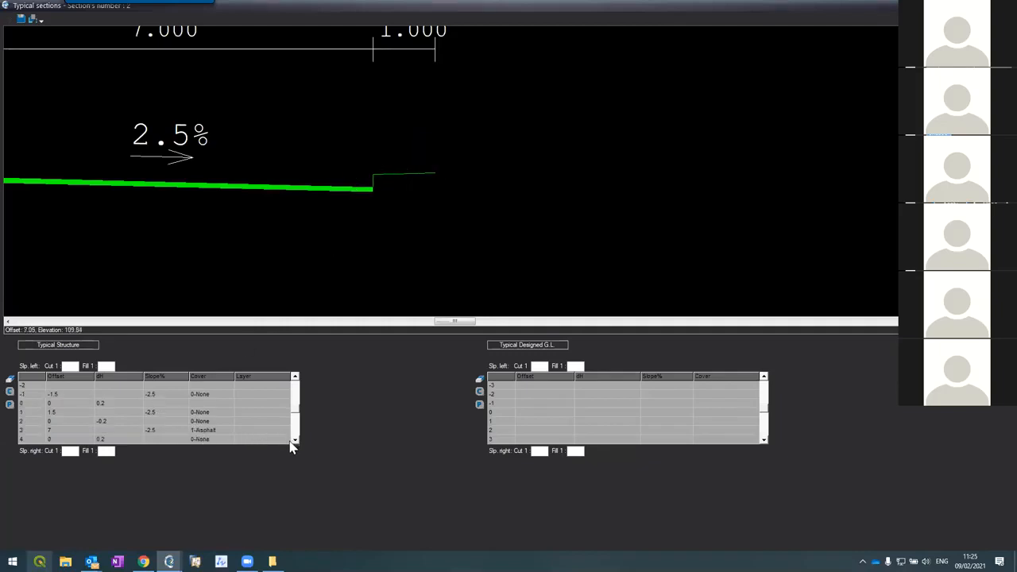
pyautogui.click(294, 441)
pyautogui.click(294, 440)
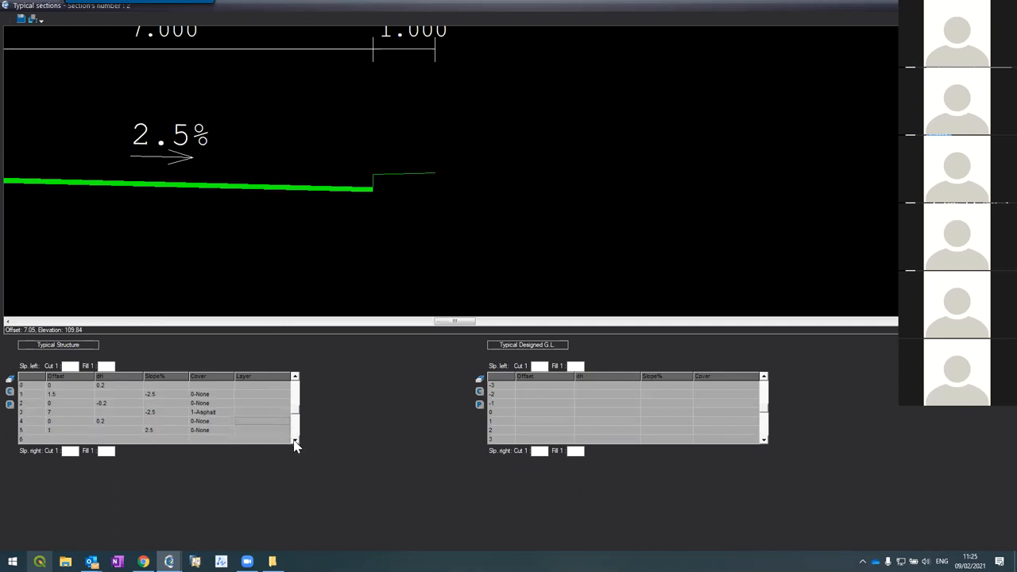
pyautogui.click(224, 437)
pyautogui.click(229, 432)
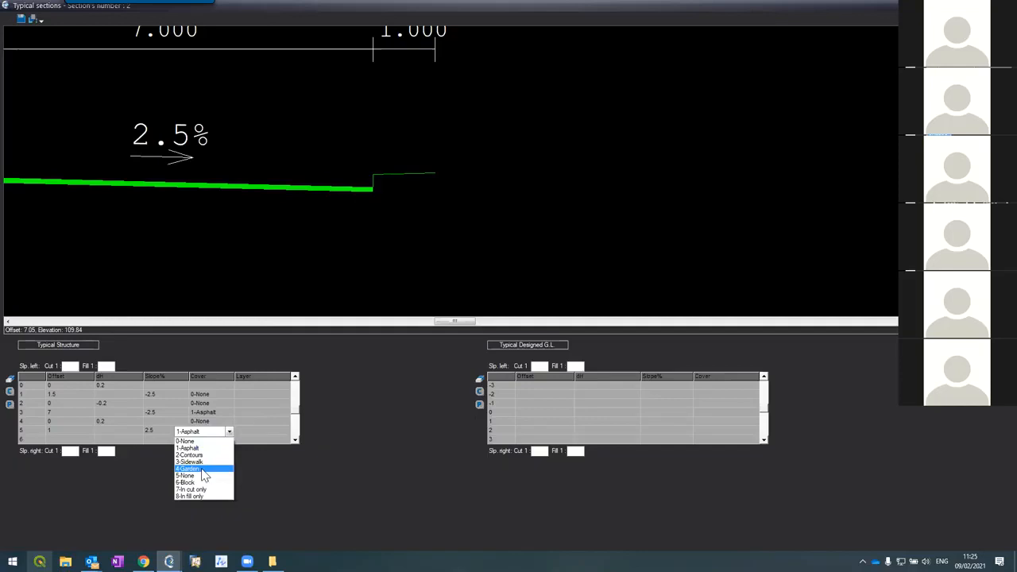
pyautogui.click(200, 462)
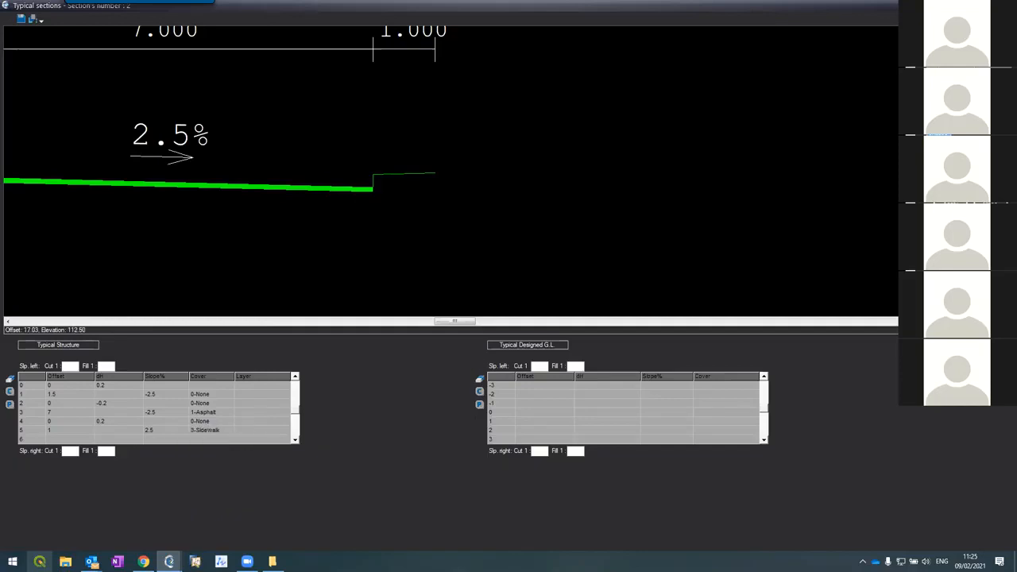
pyautogui.scroll(5, 258, 104)
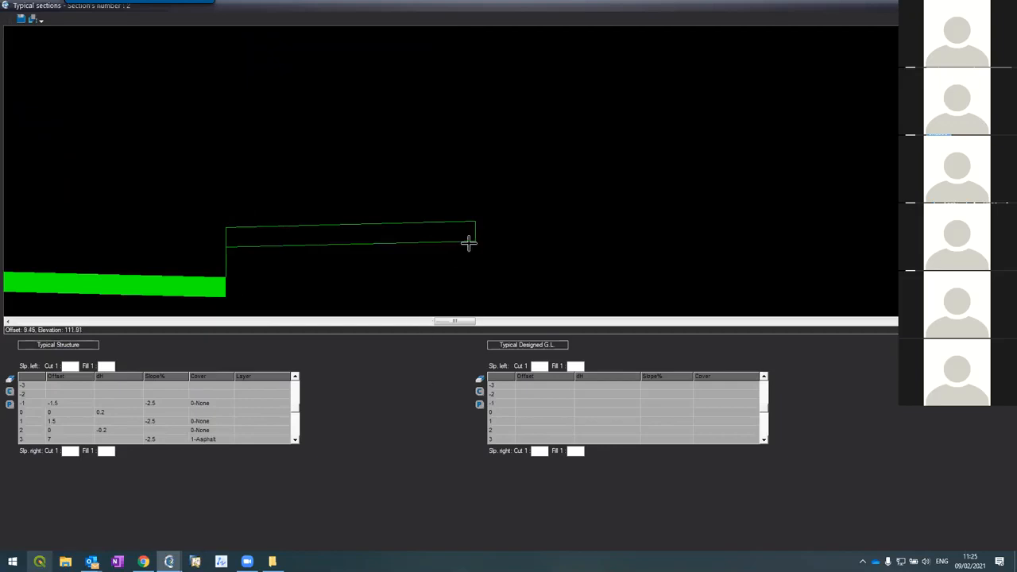
pyautogui.scroll(-6, 469, 243)
pyautogui.scroll(2, 390, 223)
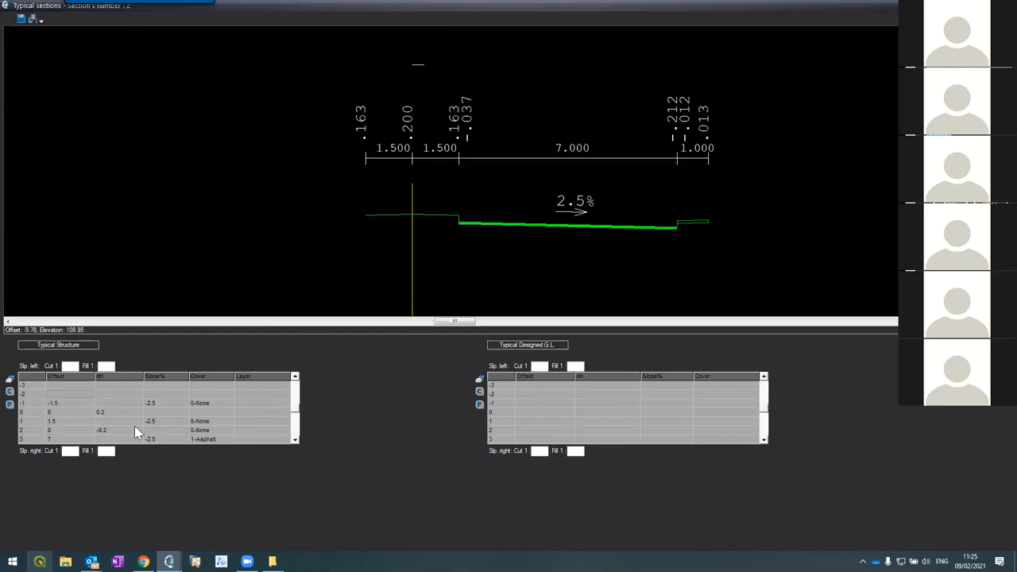
# Add the negative side's median curb drop with offset 0 and dH -0.2, and its carriageway with offset -7 and slope -2.5%
pyautogui.write('0')
pyautogui.press('Tab')
pyautogui.write('-0.2')
pyautogui.press('Tab')
pyautogui.write('-7')
pyautogui.press('Tab')
pyautogui.press('Tab')
pyautogui.write('-2.5')
pyautogui.press('Return')
# Add the negative side's outer curb in row -4 with offset 0 and dH 0.2
pyautogui.write('0')
pyautogui.press('Tab')
pyautogui.write('0.2')
pyautogui.press('Right')
pyautogui.press('Up')
pyautogui.press('Left')
pyautogui.press('Right')
pyautogui.press('Left')
pyautogui.press('Left')
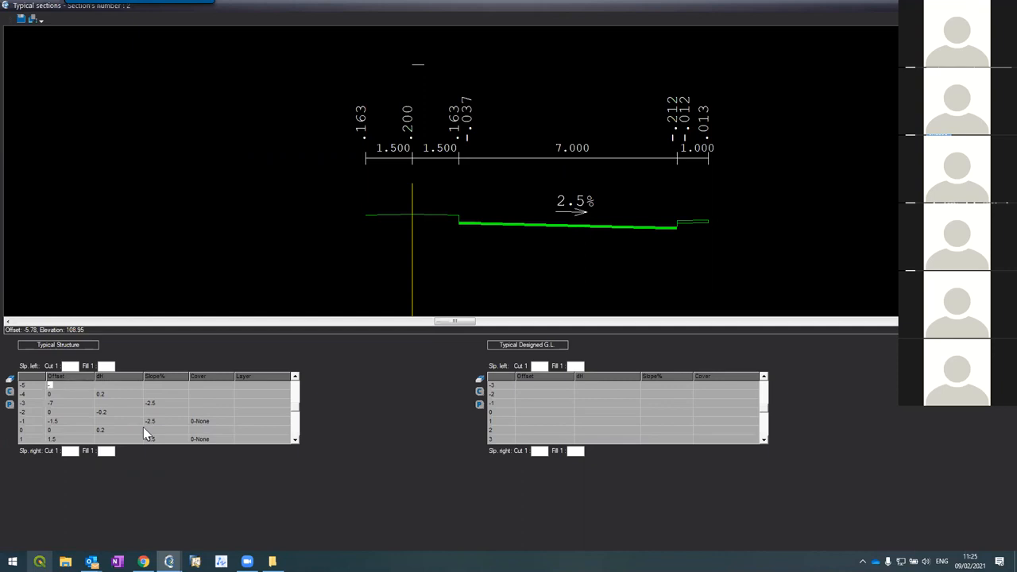
# Add the negative side's outermost strip in row -5 with offset -1.5 and slope -2.5%, and check it in the preview
pyautogui.write('1.5')
pyautogui.press('Tab')
pyautogui.press('Tab')
pyautogui.write('-2.5')
pyautogui.press('Return')
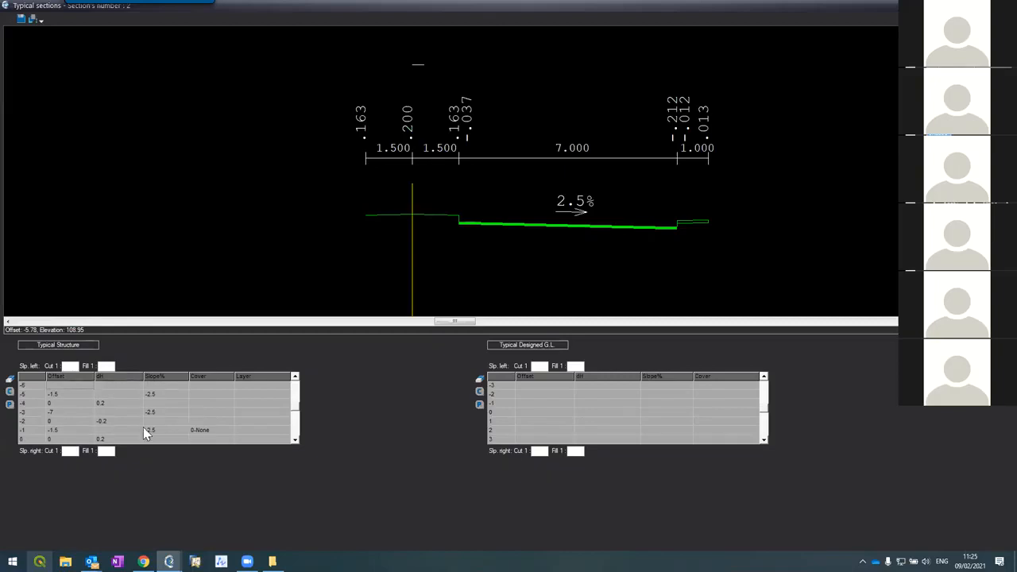
pyautogui.press('Return')
pyautogui.press('Return')
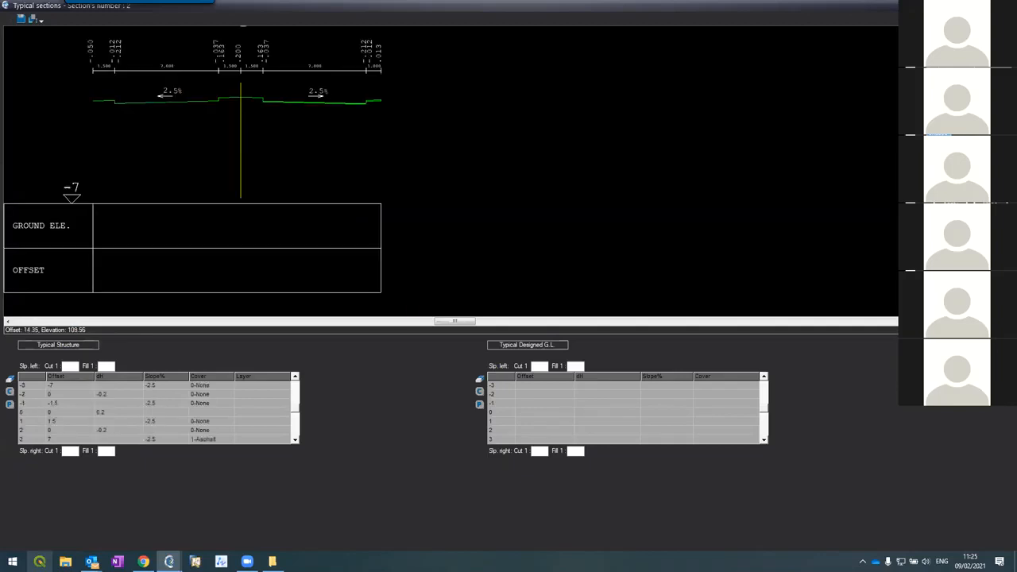
pyautogui.scroll(5, 95, 93)
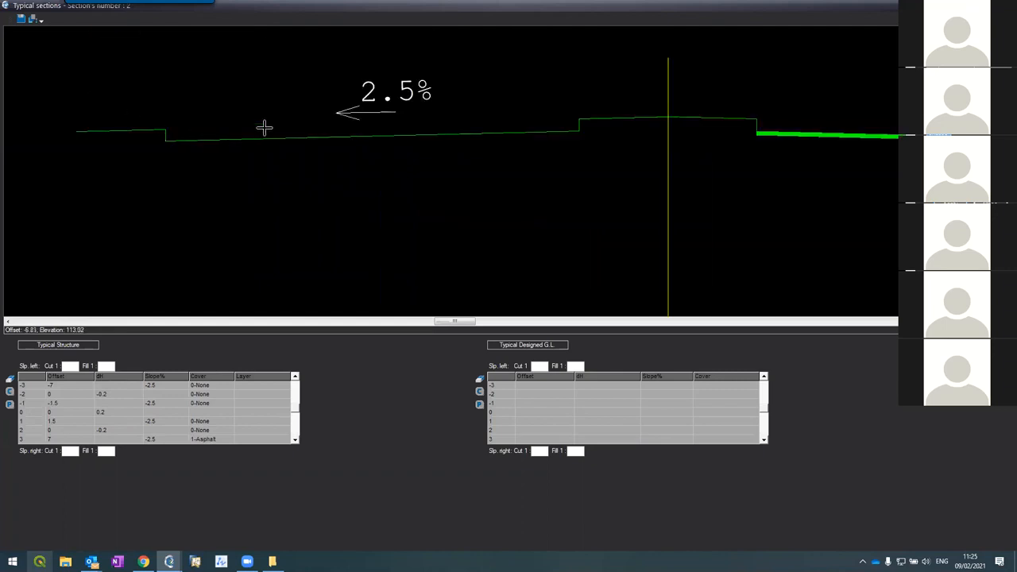
# Assign the 1-Asphalt cover to the negative side's carriageway in row -3 of the typical structure
pyautogui.click(245, 386)
pyautogui.click(284, 387)
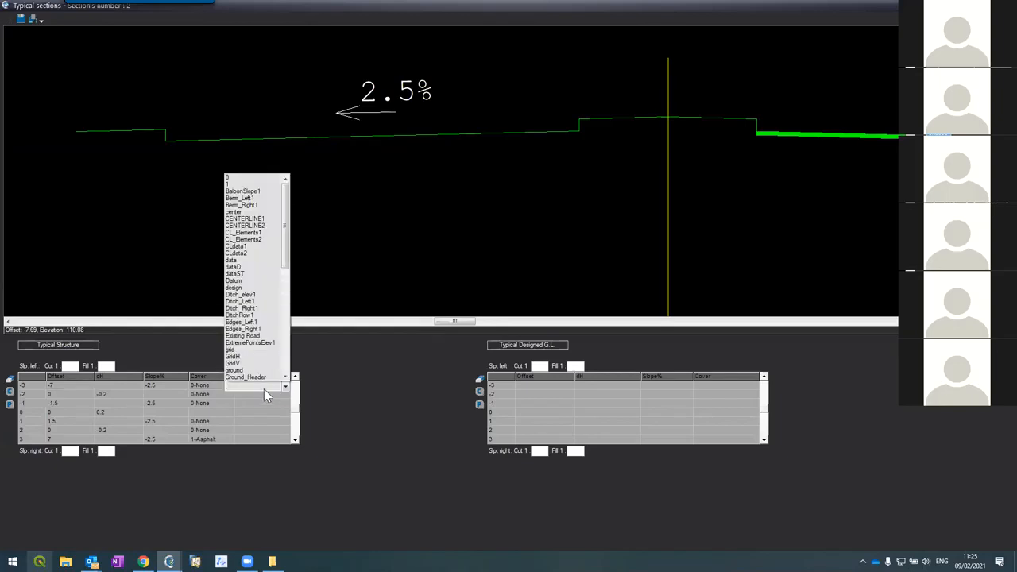
pyautogui.click(206, 390)
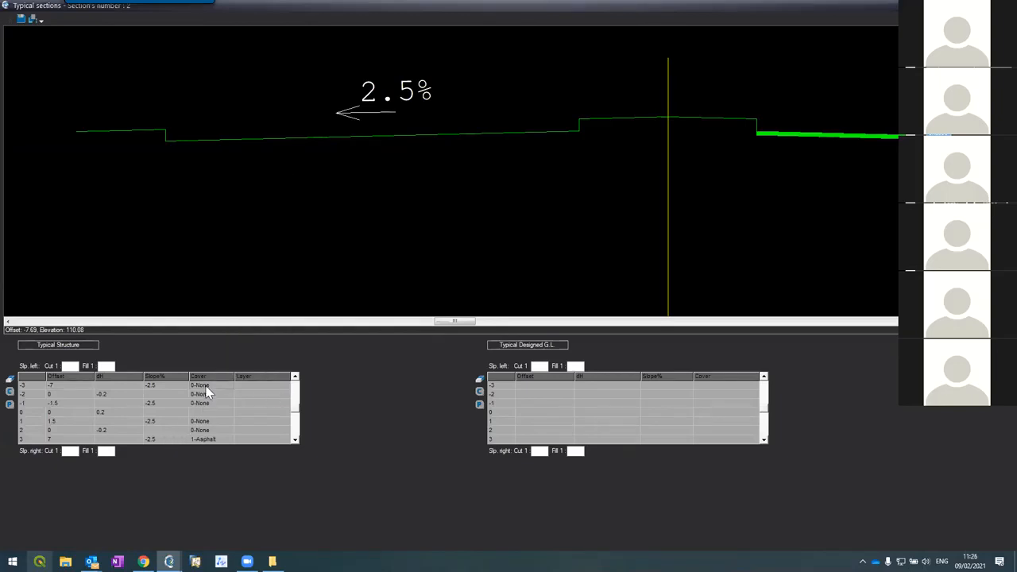
pyautogui.click(214, 385)
pyautogui.click(227, 386)
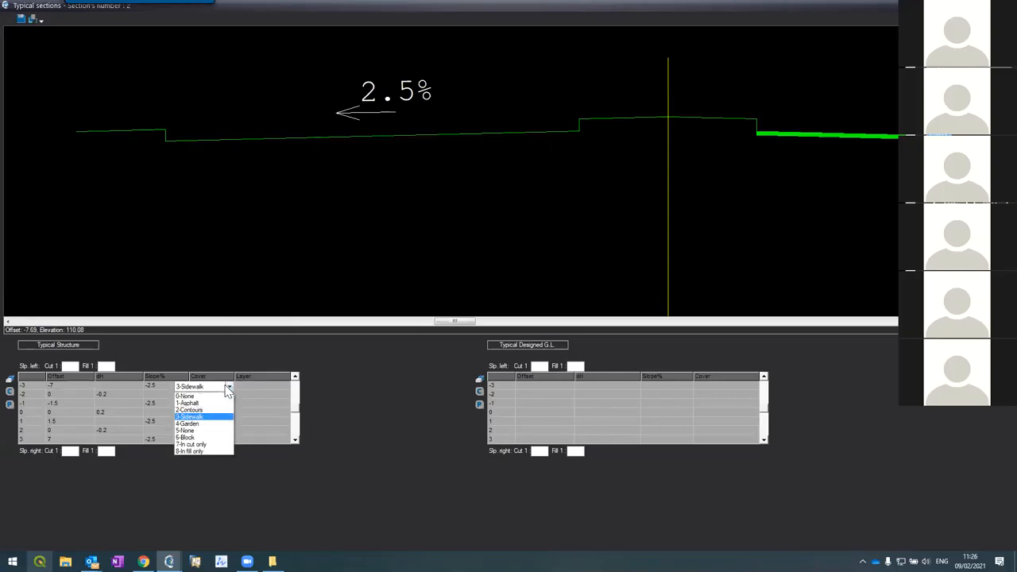
pyautogui.click(227, 402)
# Assign the 3-Sidewalk cover to the negative side's outermost strip in row -5 of the typical structure
pyautogui.click(294, 378)
pyautogui.click(294, 377)
pyautogui.click(294, 378)
pyautogui.click(221, 394)
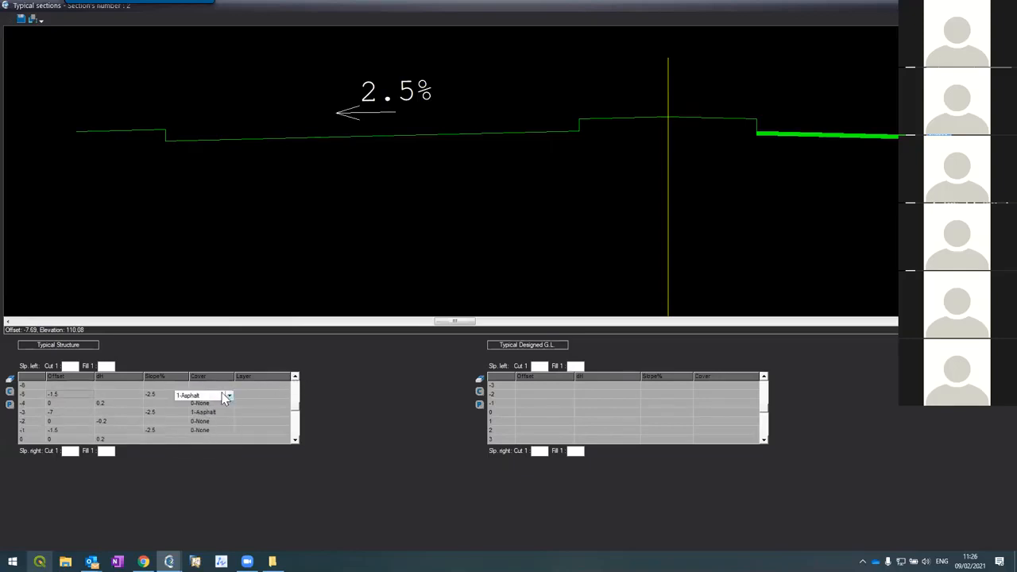
pyautogui.click(228, 395)
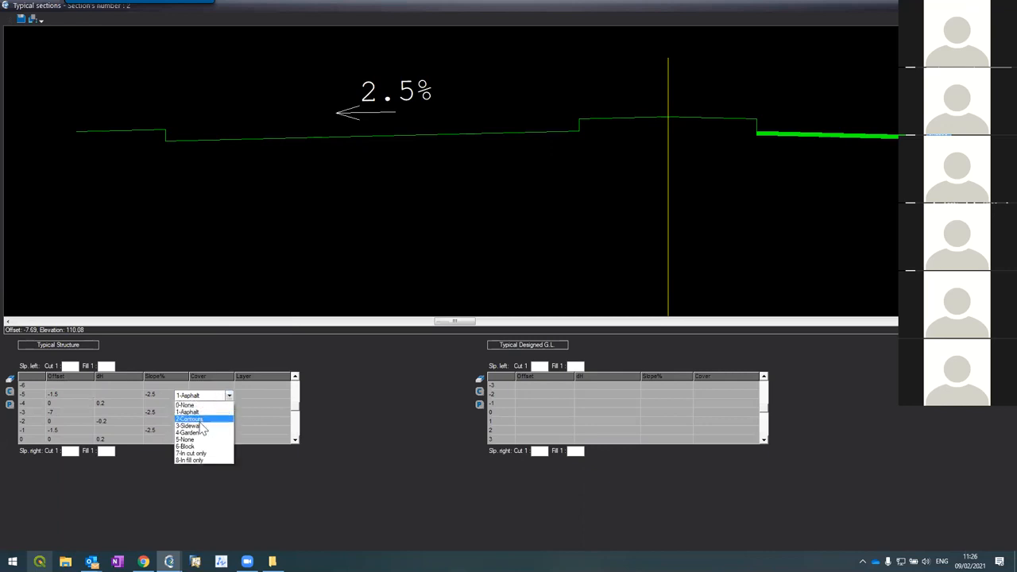
pyautogui.click(198, 426)
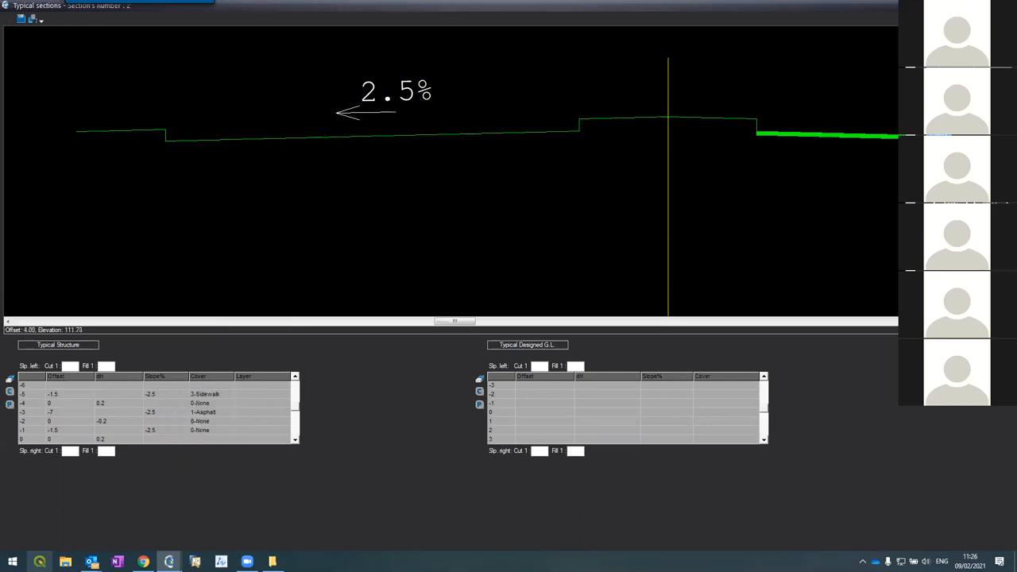
# Examine the complete section in the preview, checking median, carriageways, curbs and sidewalks with their widths, slopes and covers on both sides
pyautogui.click(954, 187)
pyautogui.scroll(1, 123, 107)
pyautogui.scroll(1, 123, 107)
pyautogui.scroll(-2, 120, 107)
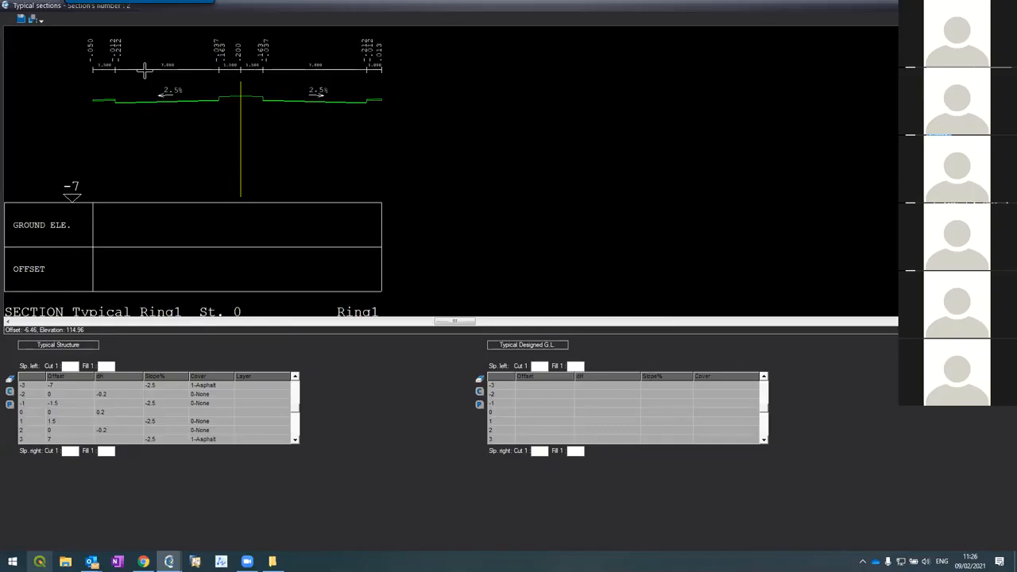
pyautogui.scroll(-1, 145, 94)
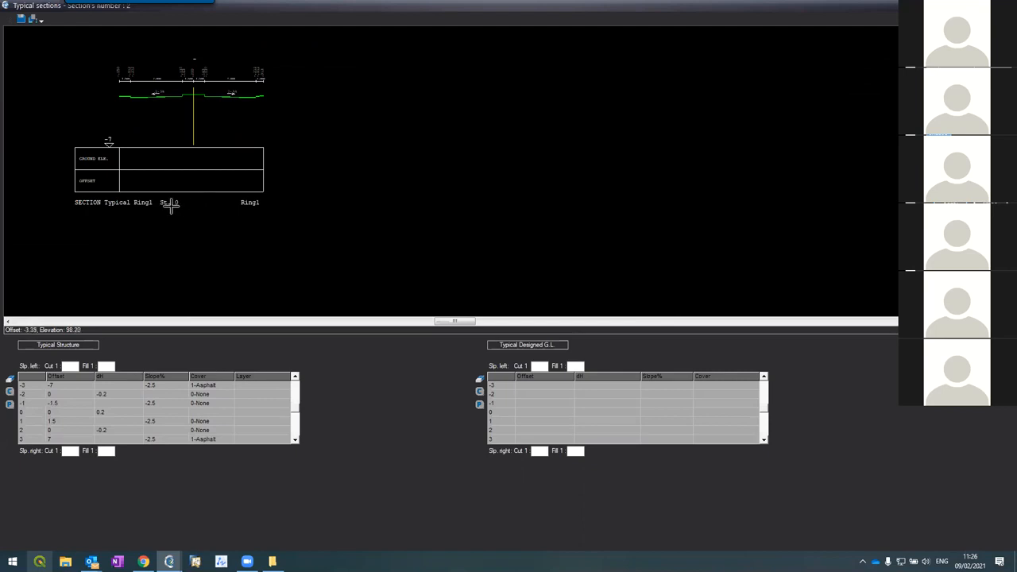
pyautogui.scroll(-1, 173, 52)
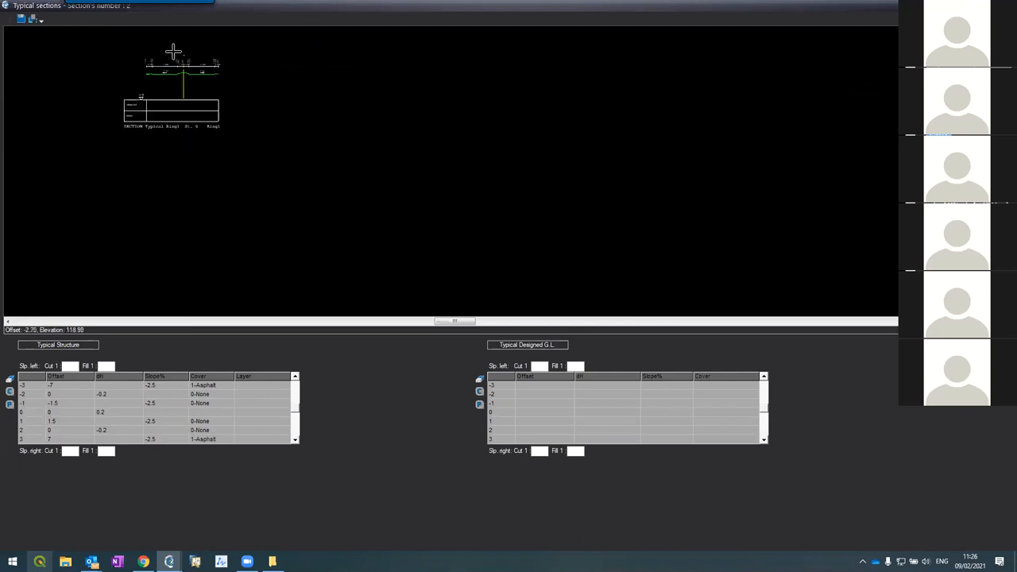
pyautogui.scroll(3, 172, 55)
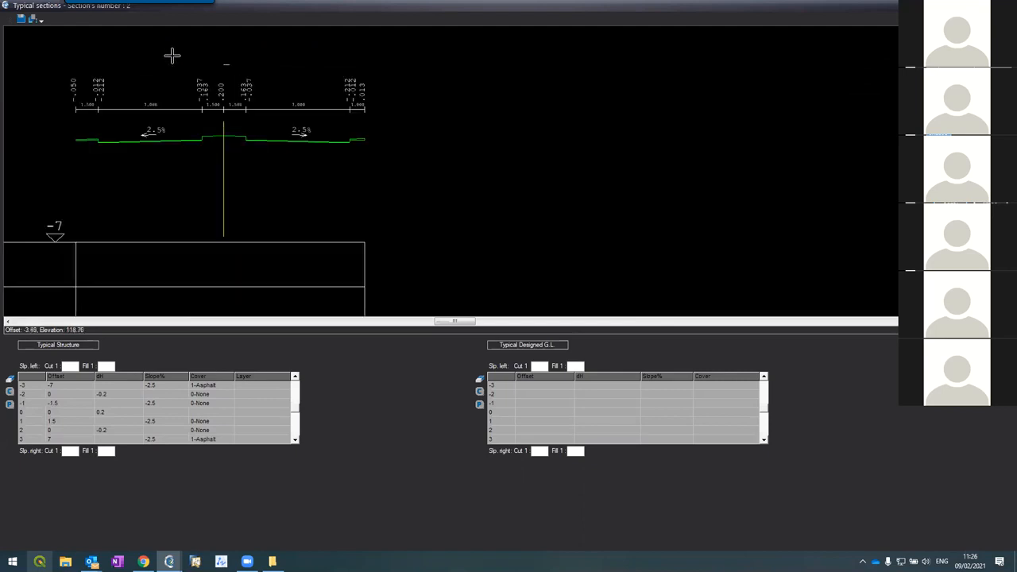
pyautogui.scroll(1, 172, 55)
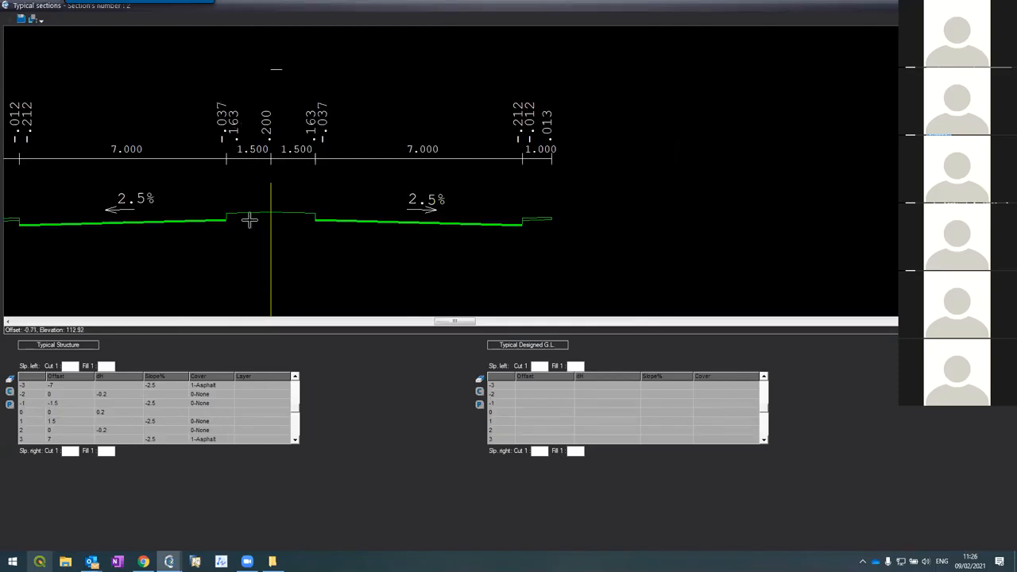
pyautogui.scroll(1, 249, 220)
pyautogui.scroll(-1, 255, 209)
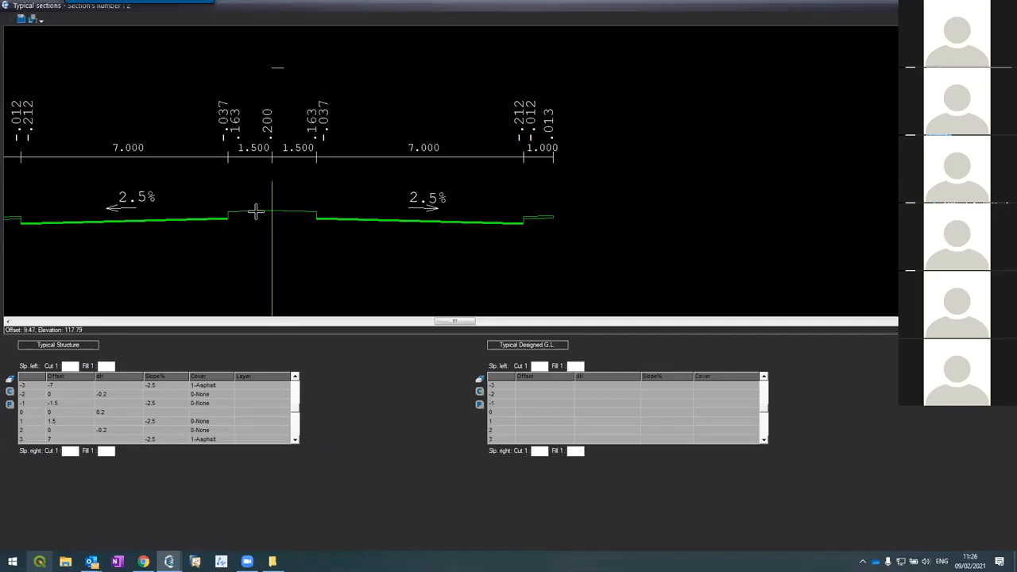
pyautogui.scroll(-1, 255, 209)
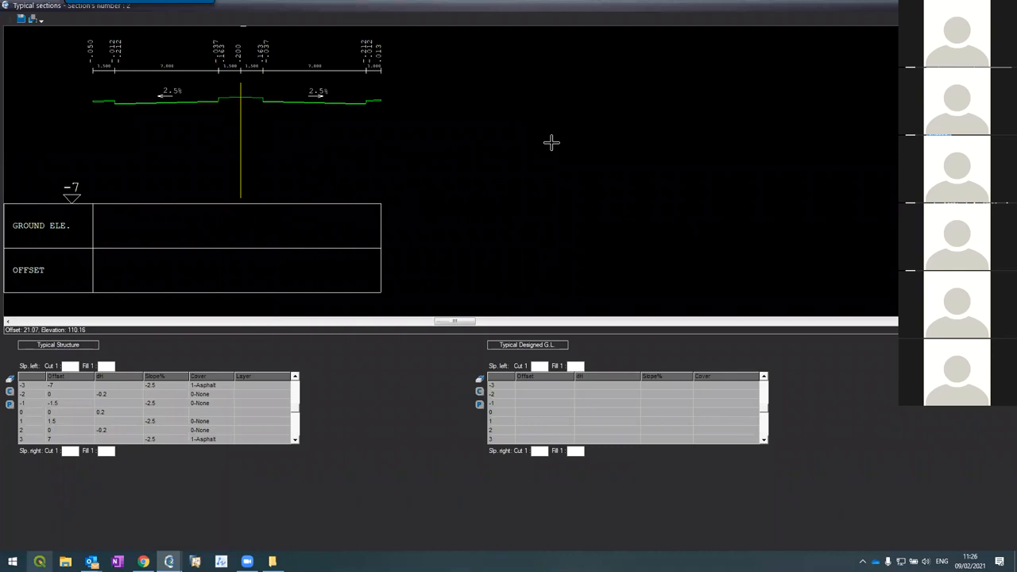
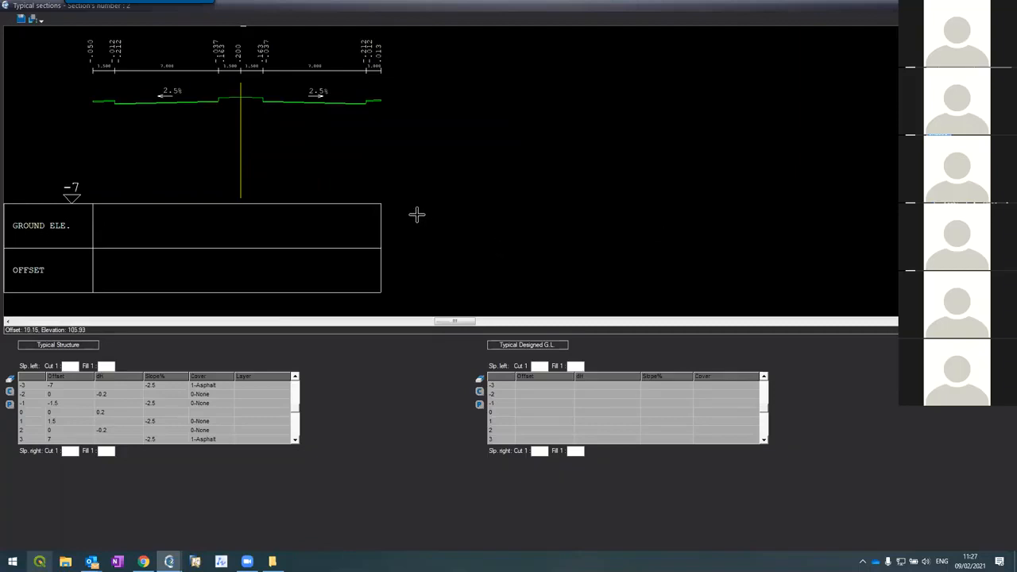
pyautogui.scroll(2, 166, 97)
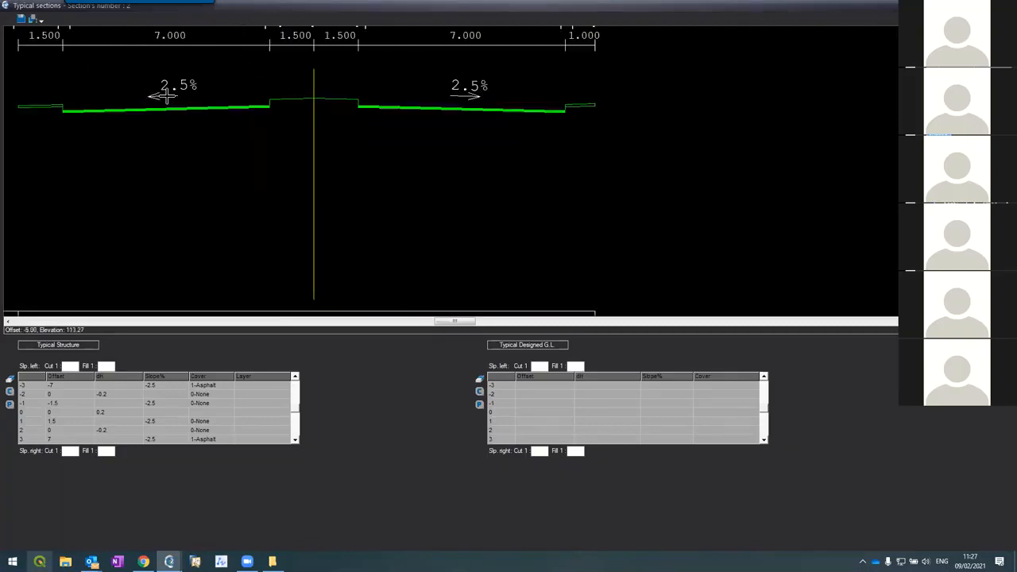
pyautogui.scroll(-2, 166, 97)
pyautogui.scroll(2, 66, 113)
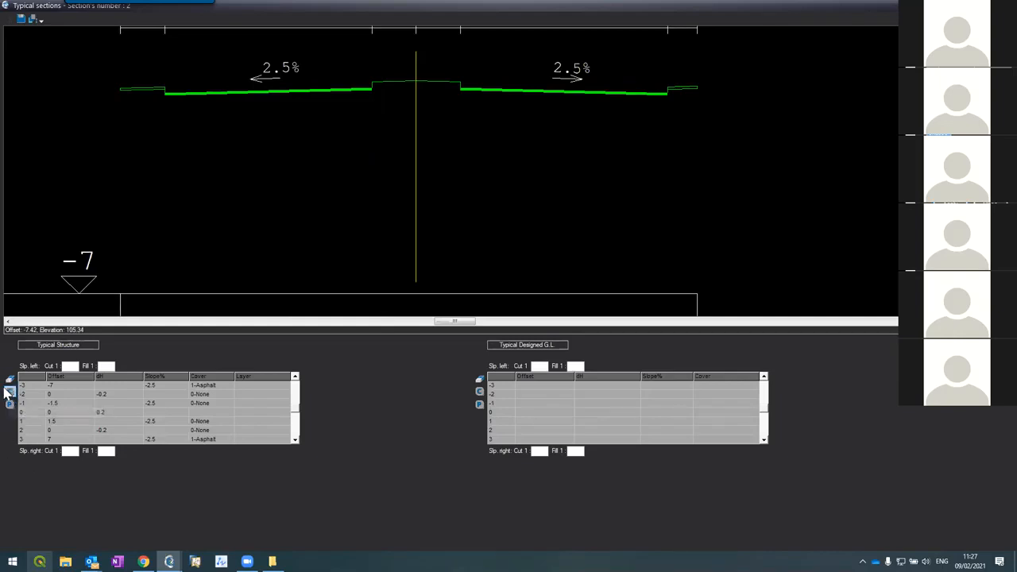
# Copy the typical structure into the Typical Designed G.L. table and set its centre row's dH to -0.5
pyautogui.click(479, 405)
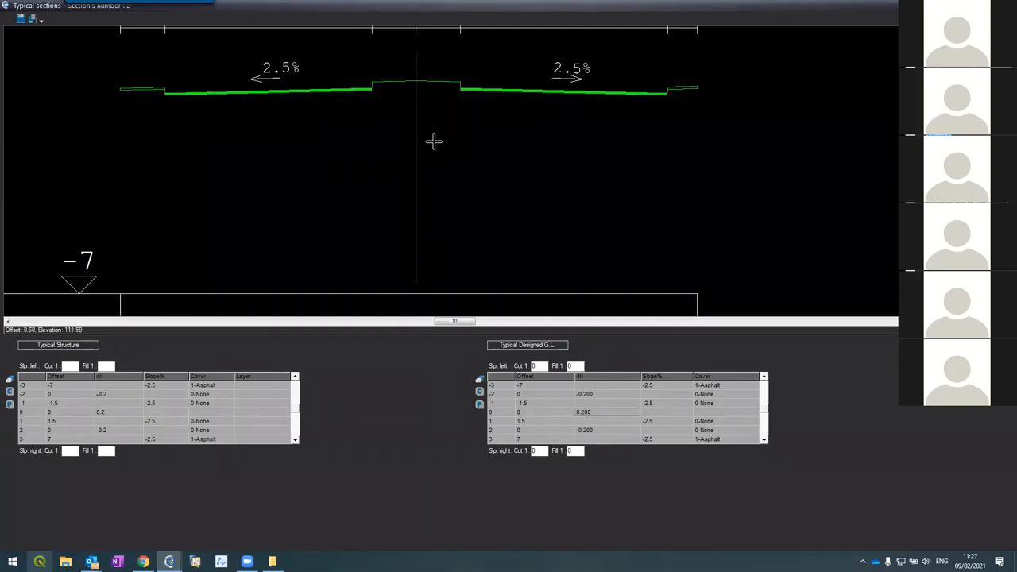
pyautogui.write('-')
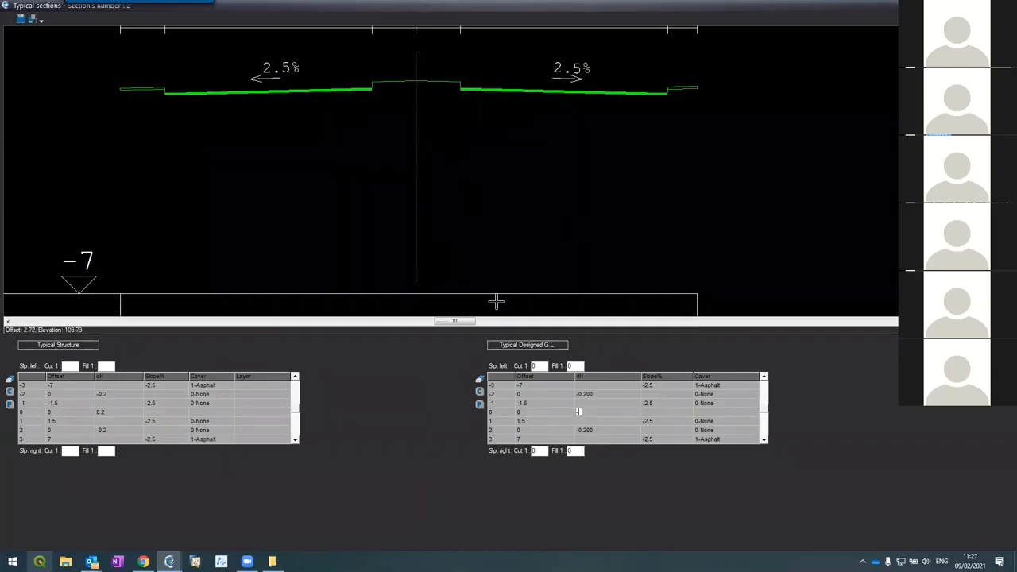
pyautogui.write('0.5')
pyautogui.press('Tab')
# Set dH to 0 at both median edges, rows 2 and -2, of the designed ground line and redraw the preview
pyautogui.click(579, 428)
pyautogui.write('0')
pyautogui.press('Return')
pyautogui.click(579, 394)
pyautogui.write('0')
pyautogui.press('Return')
pyautogui.click(800, 187)
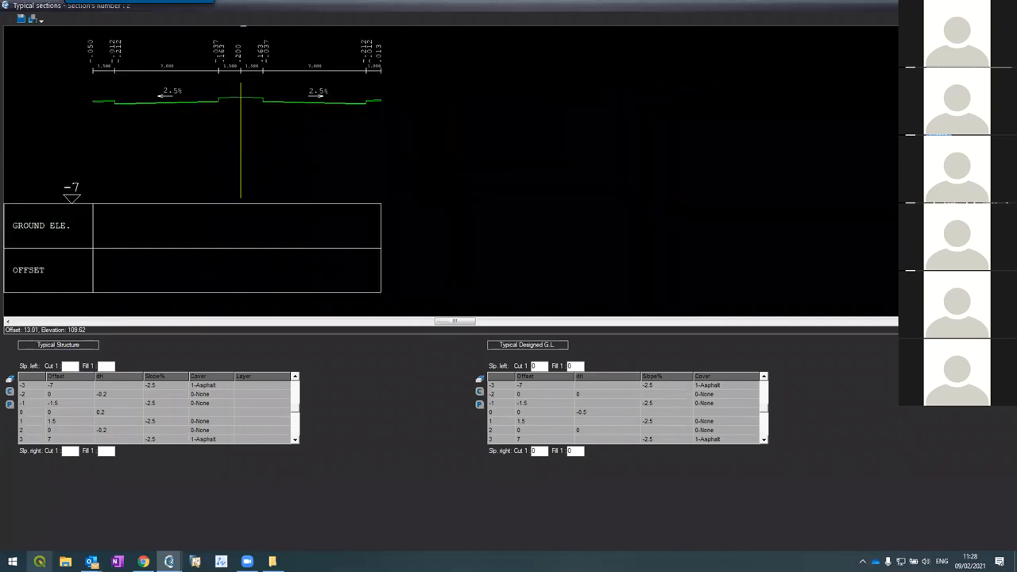
# Examine the designed ground line against the road structure at the median, the curbs and the negative side's sidewalk
pyautogui.scroll(3, 200, 111)
pyautogui.scroll(4, 239, 104)
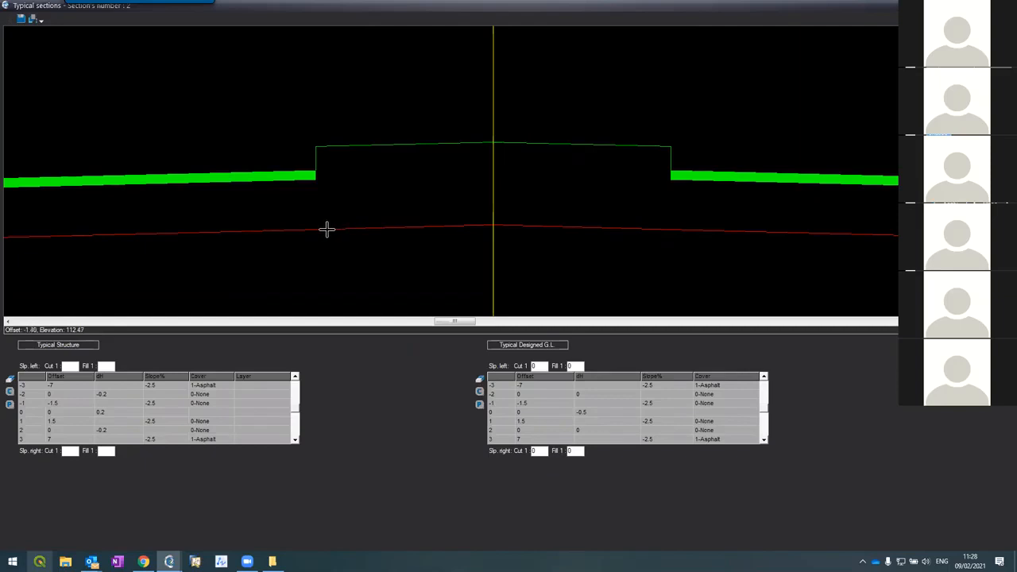
pyautogui.scroll(-3, 324, 228)
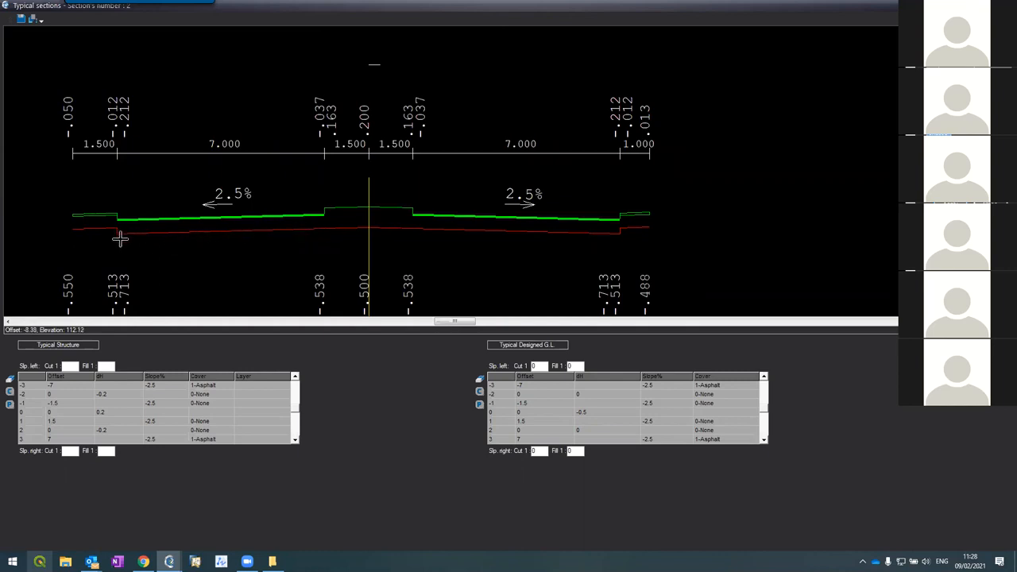
pyautogui.scroll(-2, 87, 228)
pyautogui.scroll(5, 87, 228)
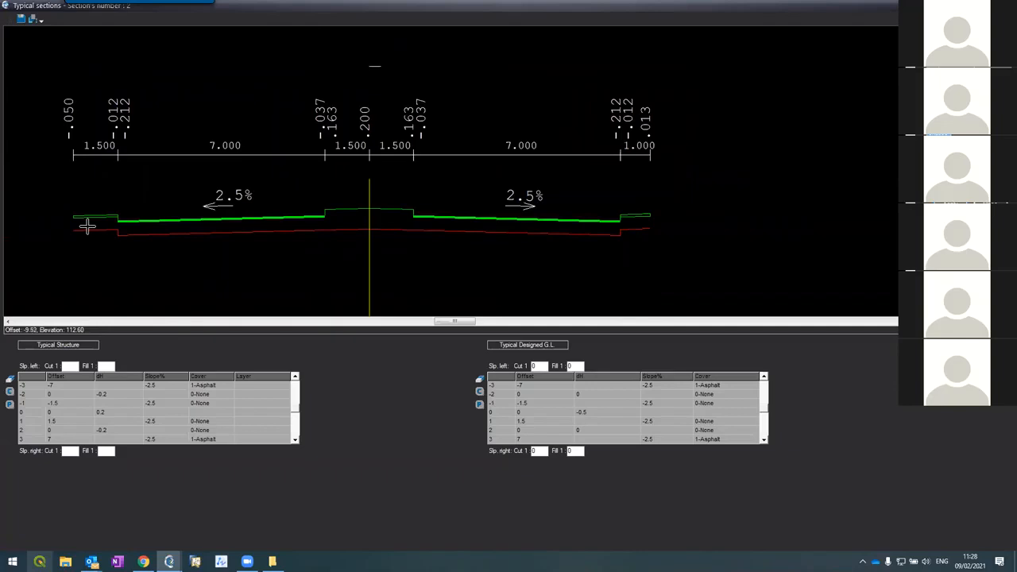
pyautogui.scroll(-2, 277, 192)
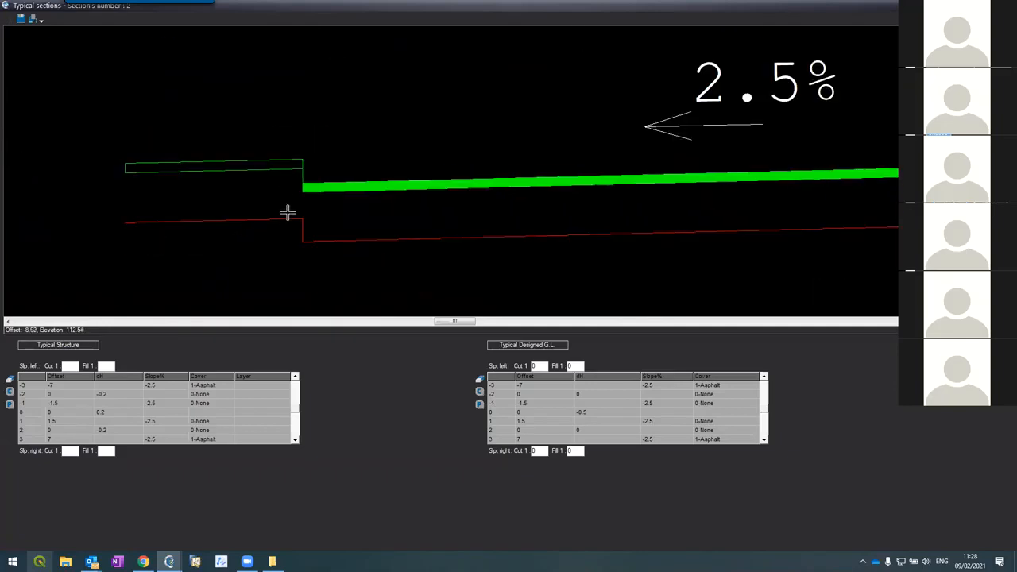
pyautogui.scroll(-3, 249, 185)
pyautogui.scroll(2, 220, 166)
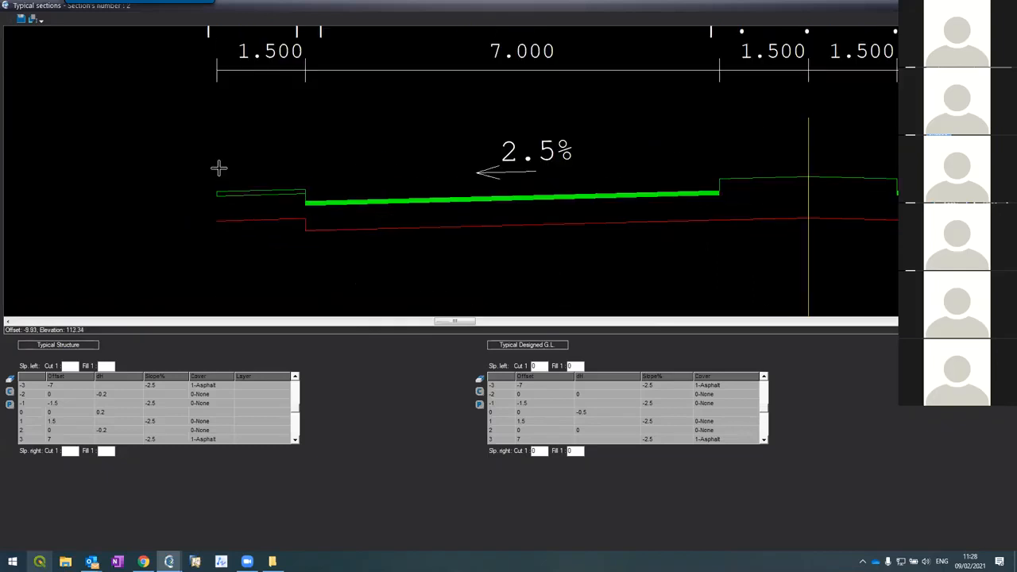
pyautogui.scroll(2, 230, 181)
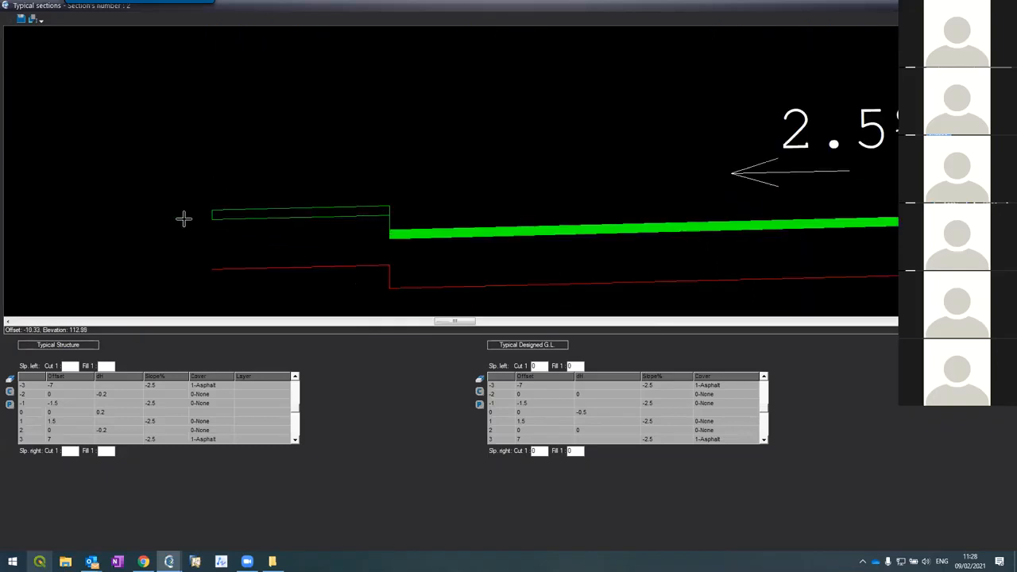
# Set the slope of the negative side's sidewalk in row -5 of the typical structure to 2.5%
pyautogui.click(294, 376)
pyautogui.click(295, 376)
pyautogui.click(295, 376)
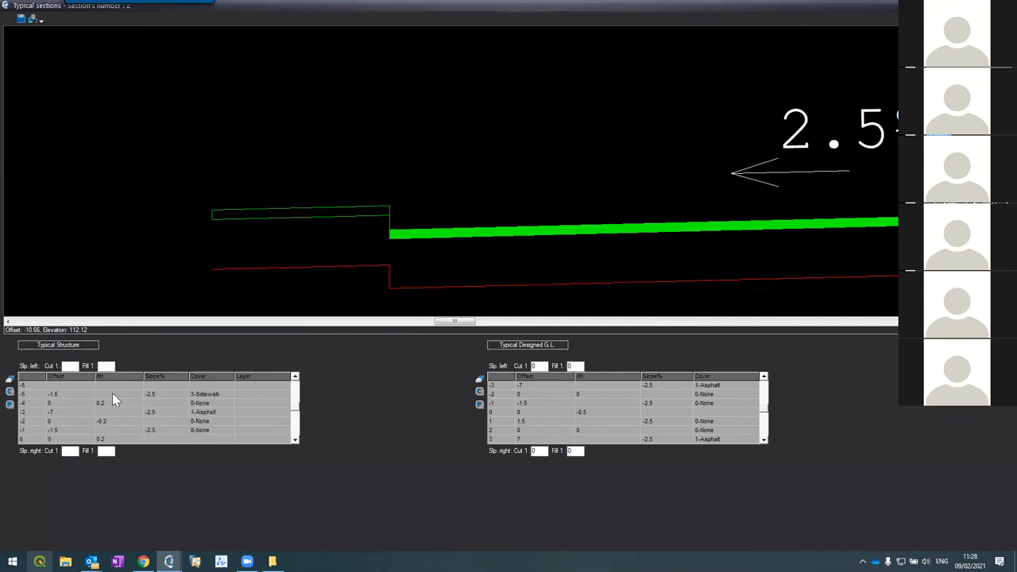
pyautogui.write('2.5')
pyautogui.press('Return')
# Set the designed ground line's slope in row -5 to 2.5% and check the negative side's sidewalk in the preview
pyautogui.click(763, 377)
pyautogui.click(763, 376)
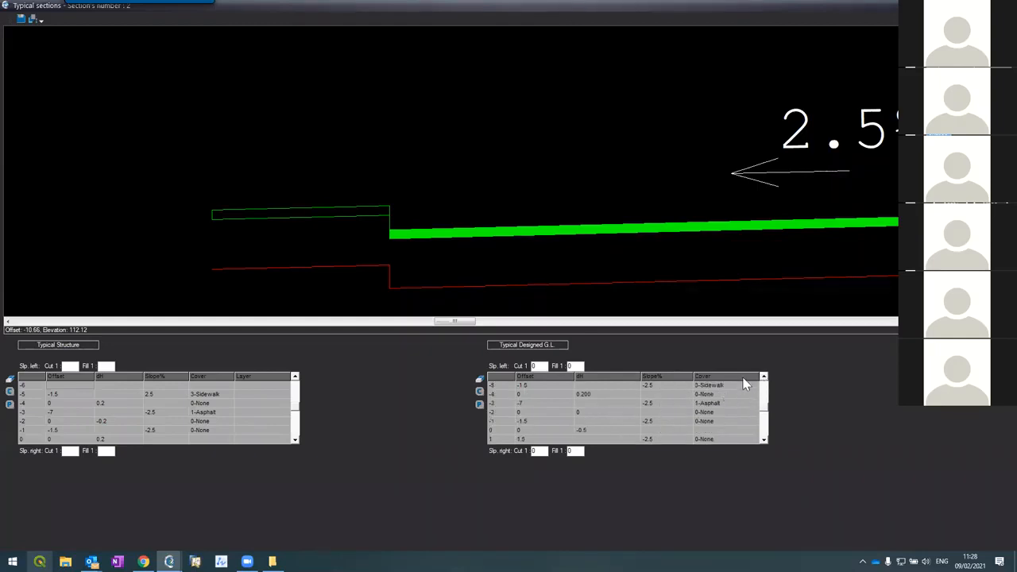
pyautogui.click(763, 378)
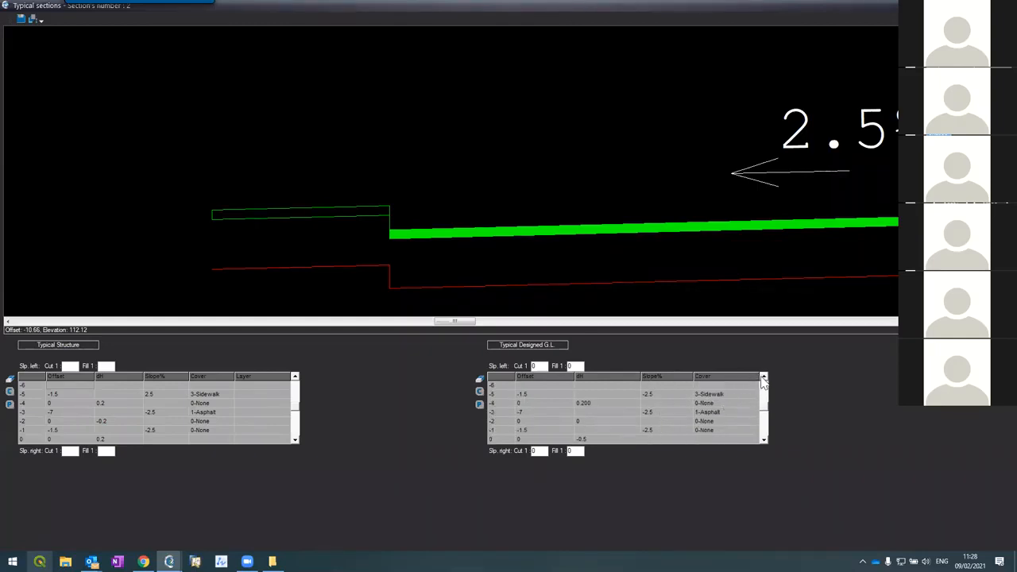
pyautogui.write('2.5')
pyautogui.press('Return')
pyautogui.scroll(6, 32, 87)
pyautogui.scroll(2, 200, 139)
pyautogui.scroll(-2, 269, 160)
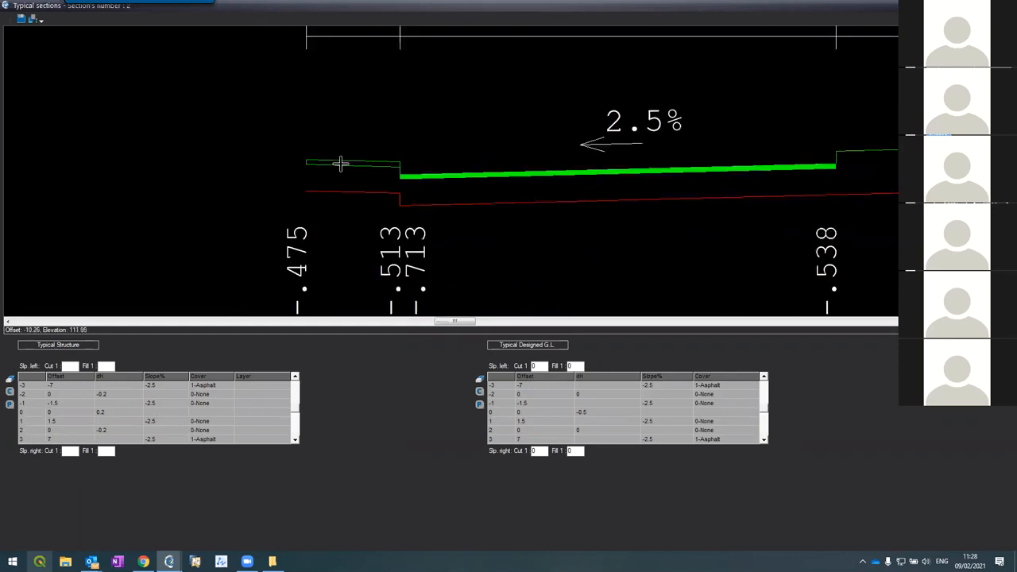
pyautogui.scroll(2, 372, 175)
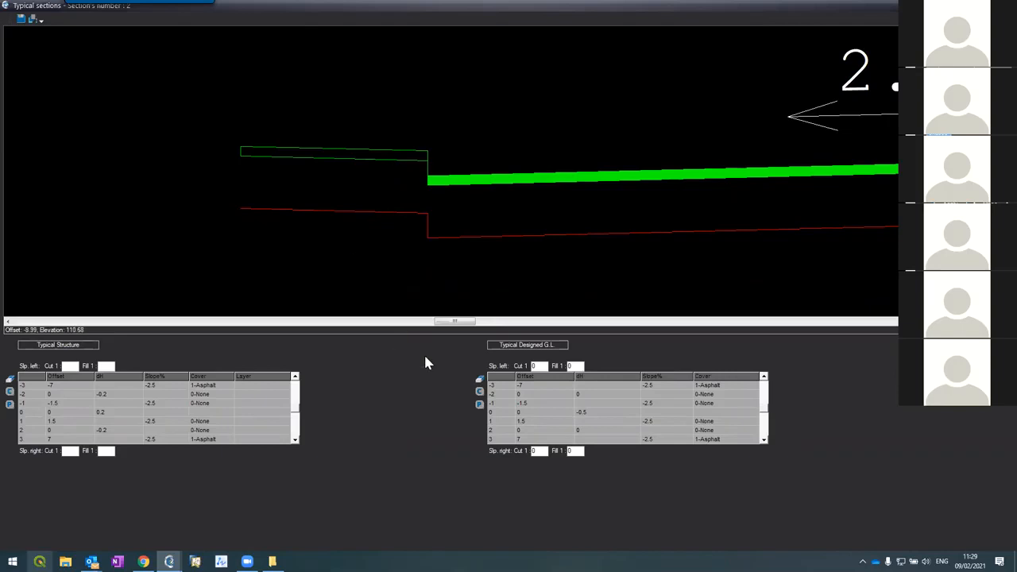
# Set the designed ground line's carriageway offset in row -3 to -7.2
pyautogui.click(762, 378)
pyautogui.click(762, 378)
pyautogui.click(763, 378)
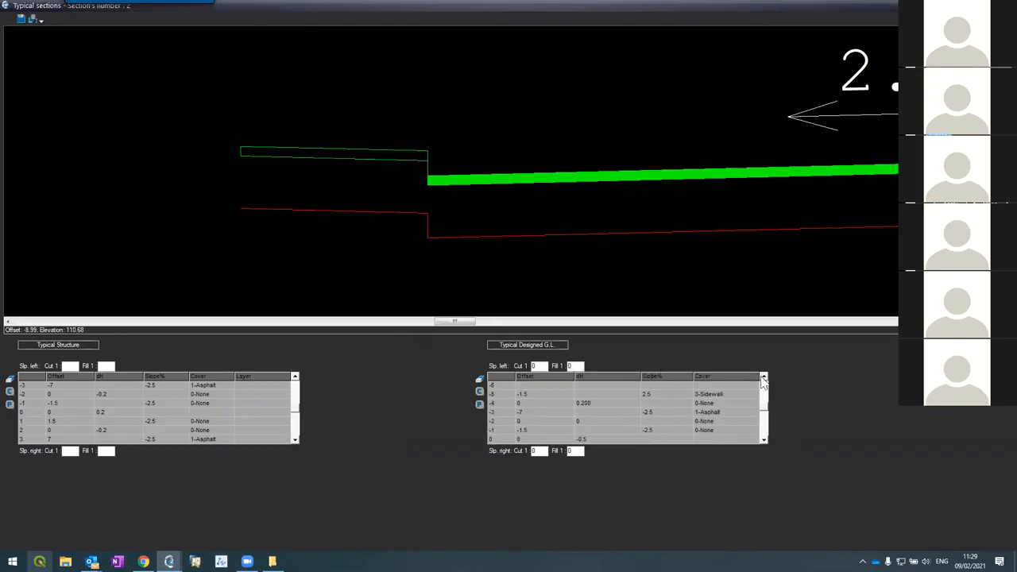
pyautogui.doubleClick(541, 414)
pyautogui.write('.2')
pyautogui.press('Return')
# Set the designed ground line's sidewalk offset in row -5 to -1.3 and check the shifted step in the preview
pyautogui.doubleClick(554, 392)
pyautogui.press('BackSpace')
pyautogui.write('3')
pyautogui.press('Tab')
pyautogui.scroll(5, 91, 104)
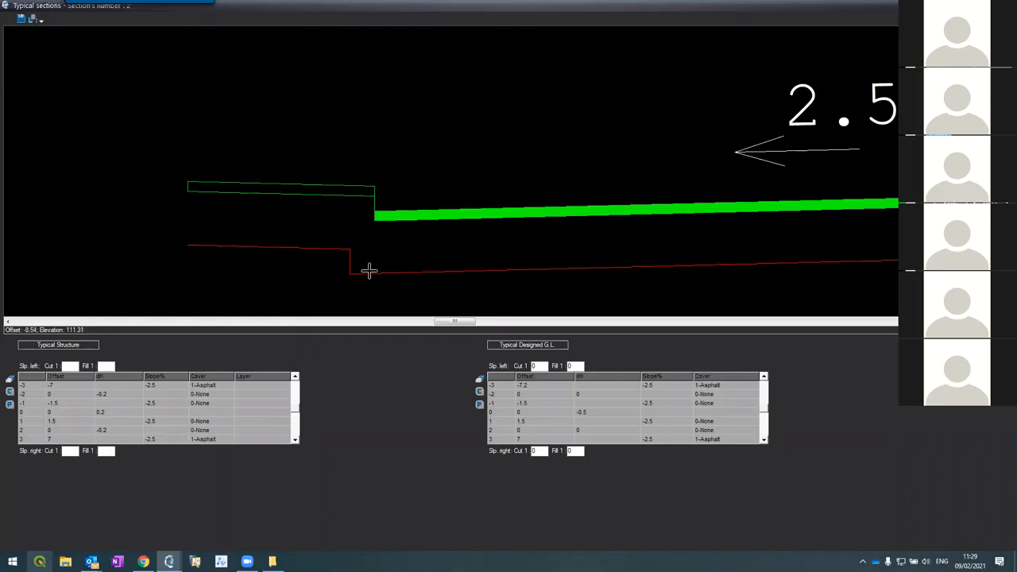
# Set the offset of row 3, the right asphalt lane, in the Typical Designed G.L. table to 7.2
pyautogui.scroll(-5, 295, 253)
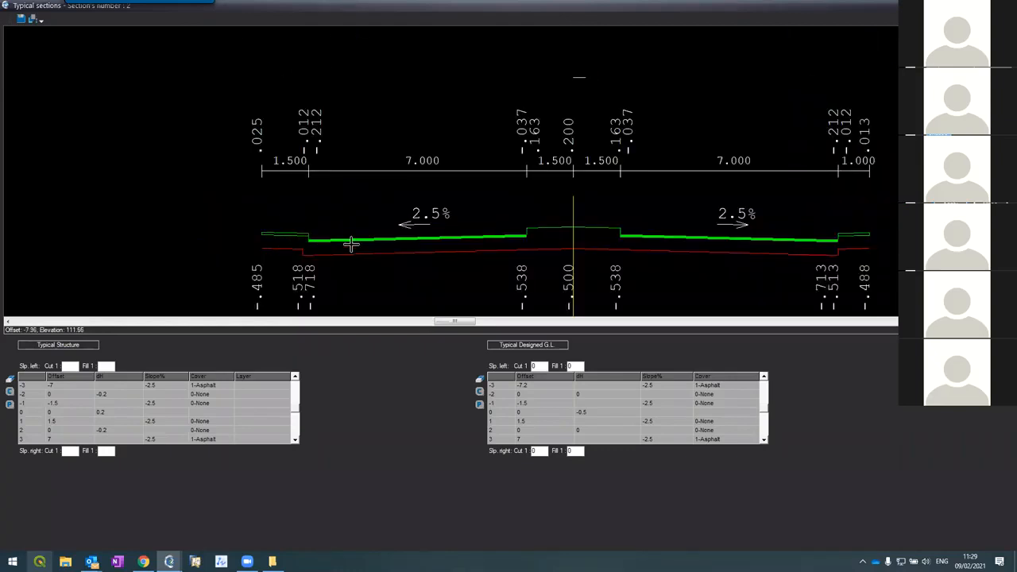
pyautogui.scroll(2, 836, 239)
pyautogui.scroll(2, 838, 251)
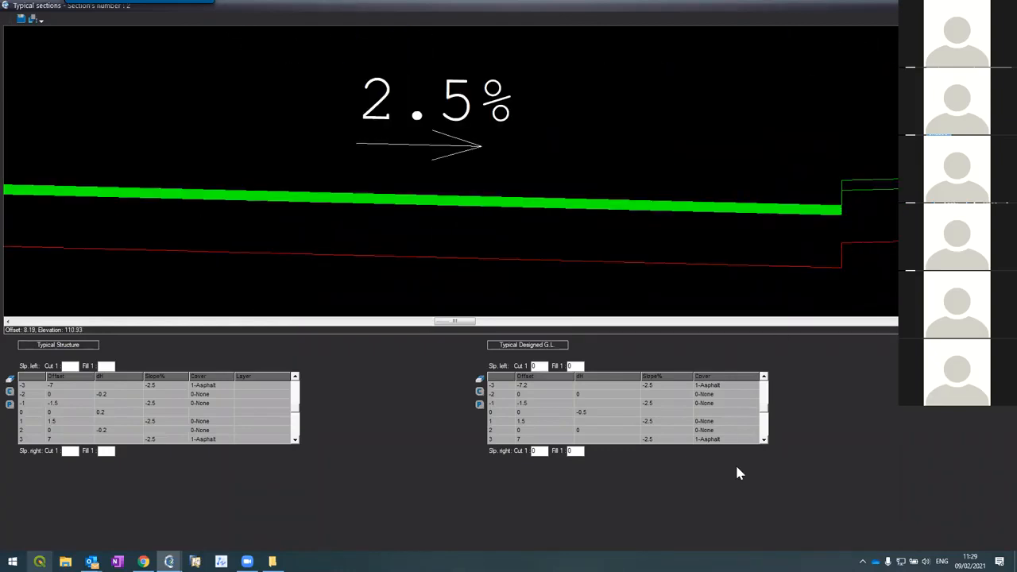
pyautogui.click(763, 439)
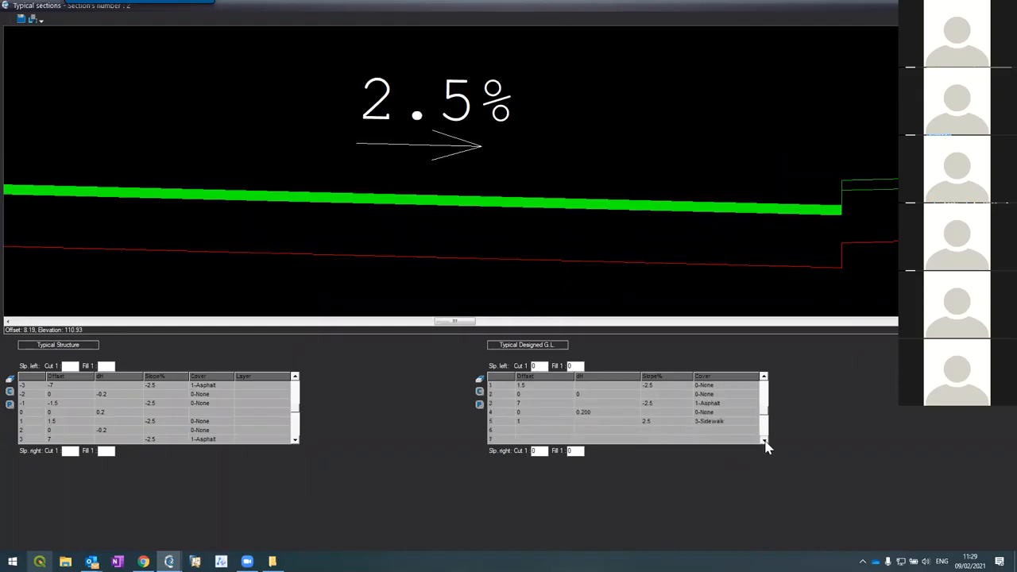
pyautogui.click(521, 403)
# Set the offset of row 5, the right sidewalk, in the Typical Designed G.L. table to 1.3
pyautogui.click(765, 379)
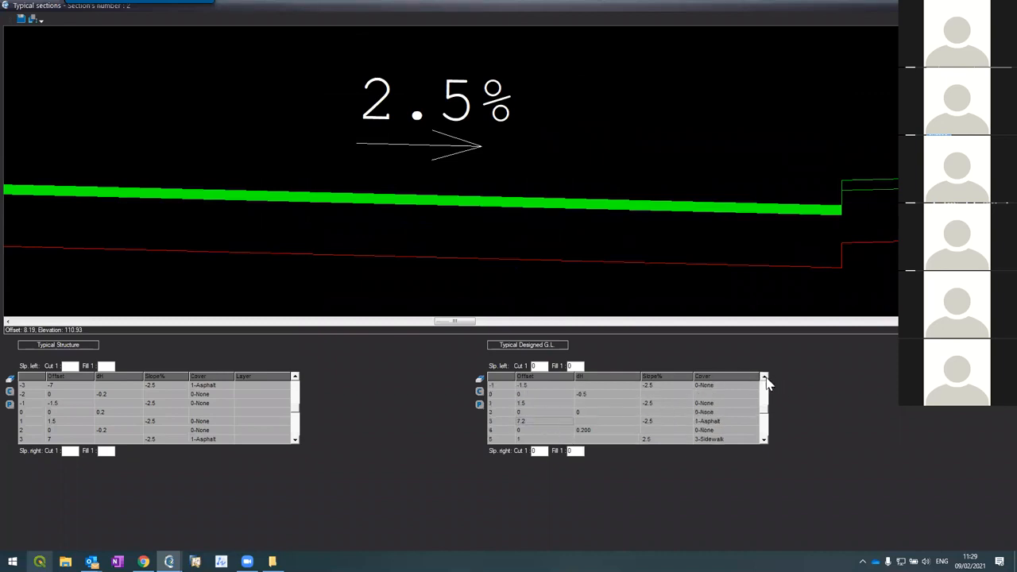
pyautogui.click(763, 379)
pyautogui.click(763, 379)
pyautogui.click(763, 379)
pyautogui.click(762, 378)
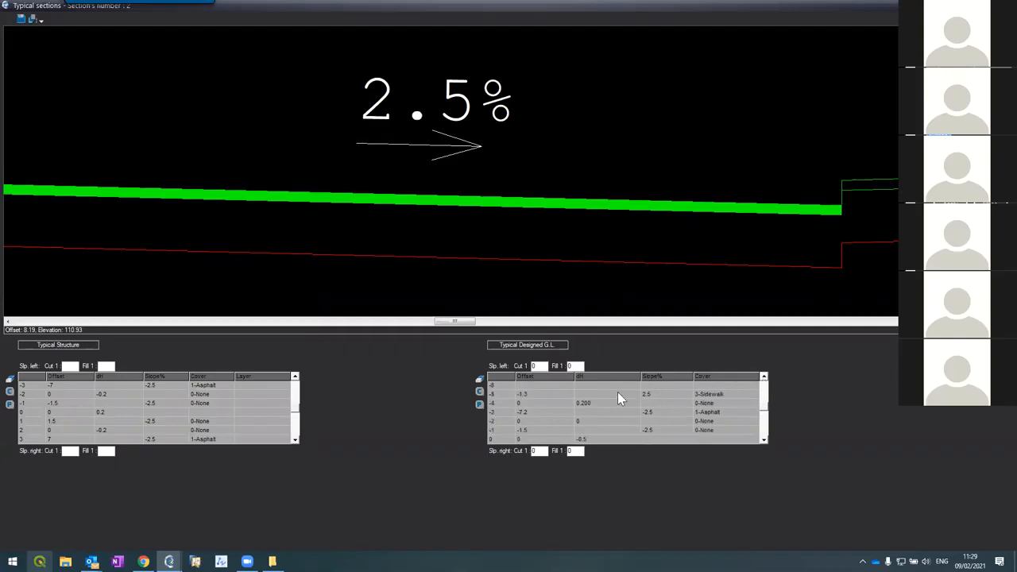
pyautogui.click(763, 439)
pyautogui.click(764, 439)
pyautogui.click(764, 439)
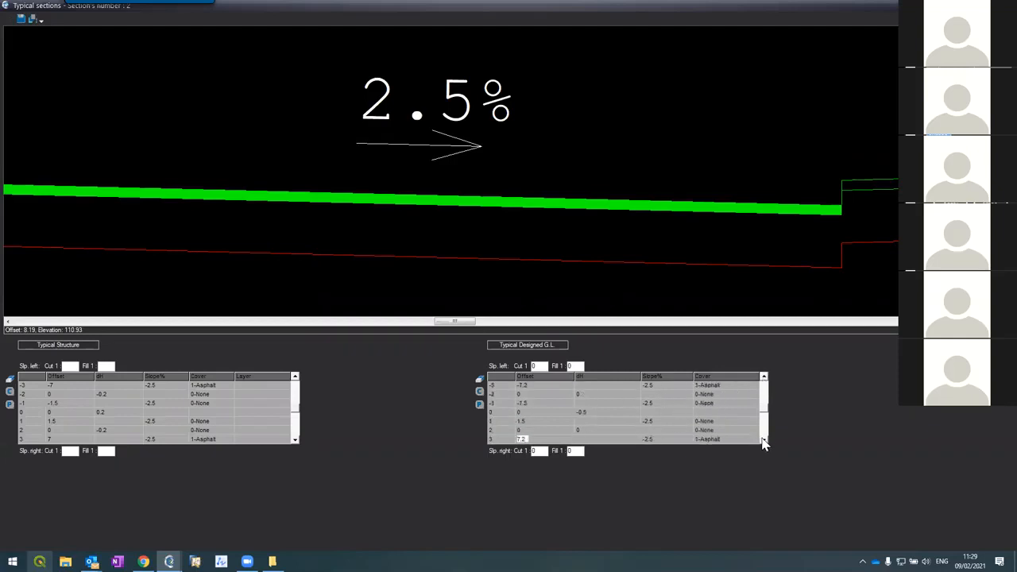
pyautogui.click(764, 439)
pyautogui.click(763, 439)
pyautogui.click(763, 439)
pyautogui.click(534, 432)
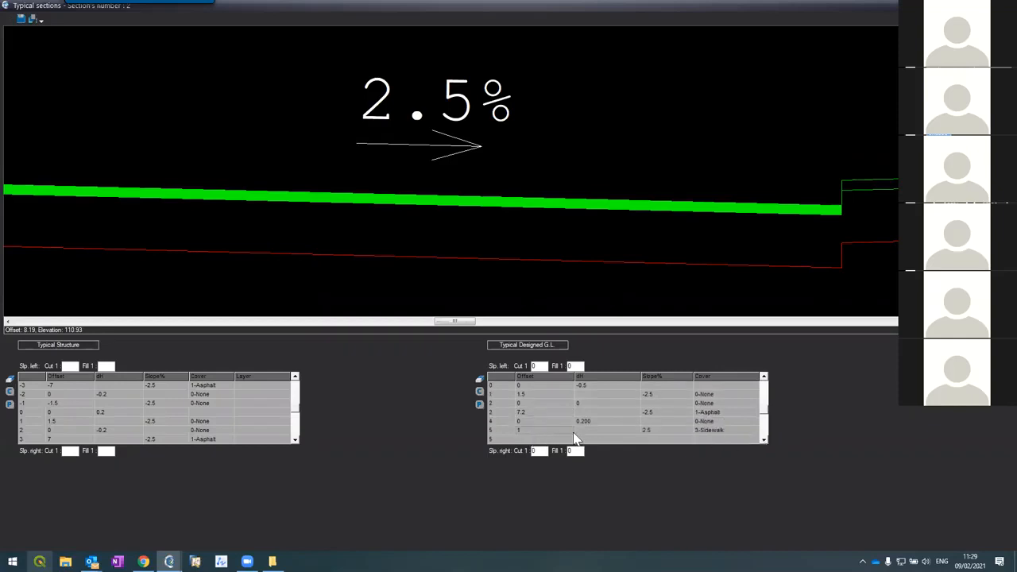
pyautogui.write('.3')
# Set the right sidewalk's offset (row 5) in the Typical Structure table to 1.5 and redraw the section
pyautogui.click(295, 440)
pyautogui.click(294, 440)
pyautogui.click(295, 440)
pyautogui.click(295, 440)
pyautogui.click(51, 421)
pyautogui.write('.5')
pyautogui.press('Tab')
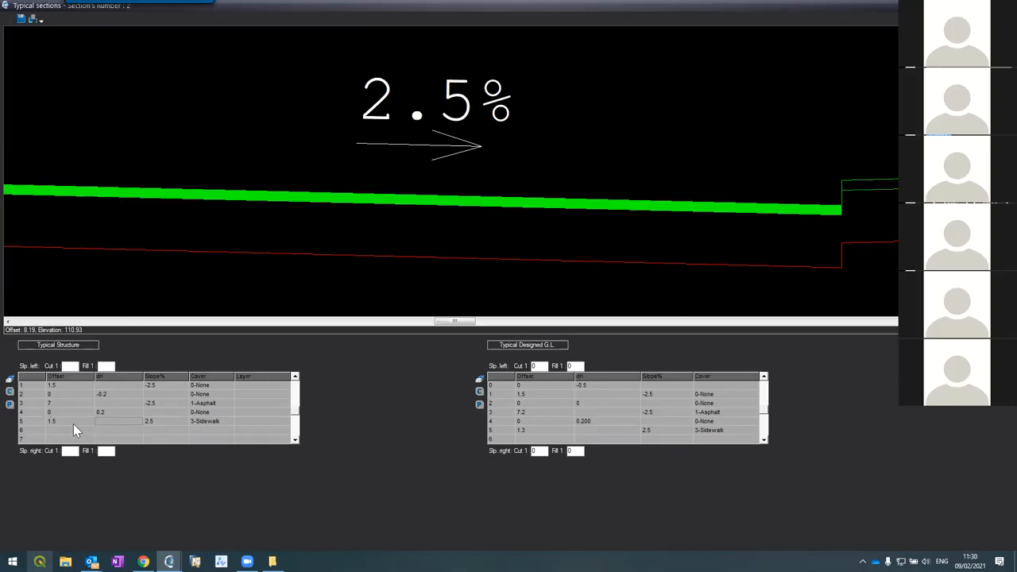
pyautogui.click(639, 159)
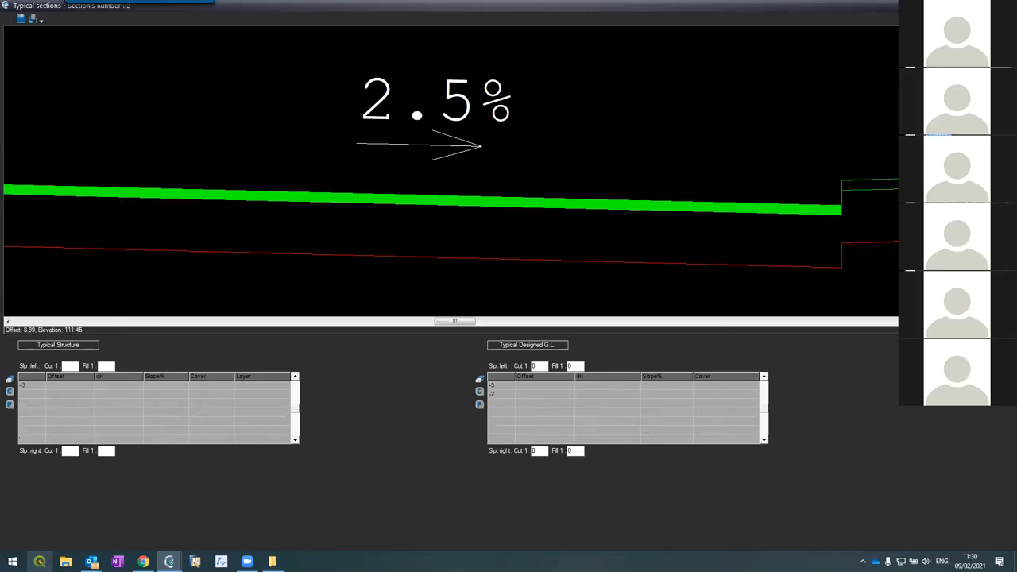
pyautogui.scroll(2, 378, 113)
pyautogui.scroll(2, 383, 119)
pyautogui.scroll(-2, 396, 129)
pyautogui.scroll(-3, 401, 134)
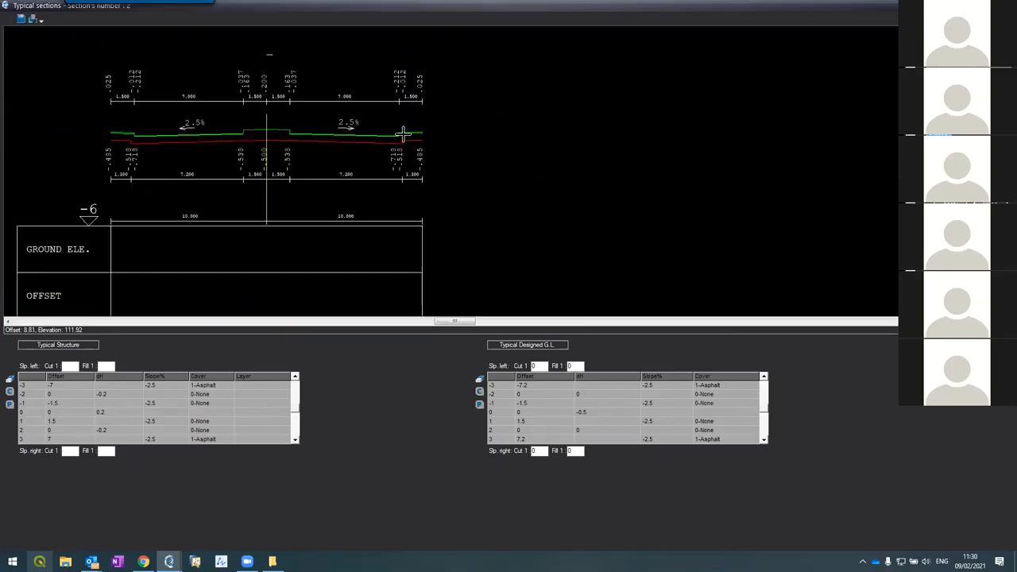
pyautogui.scroll(3, 111, 137)
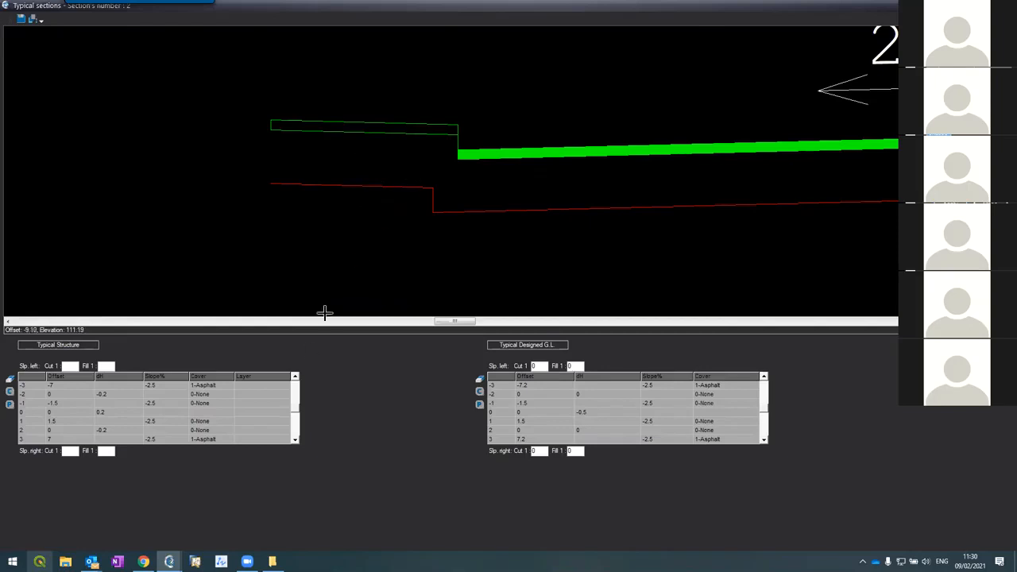
pyautogui.click(294, 378)
pyautogui.click(294, 378)
pyautogui.click(294, 378)
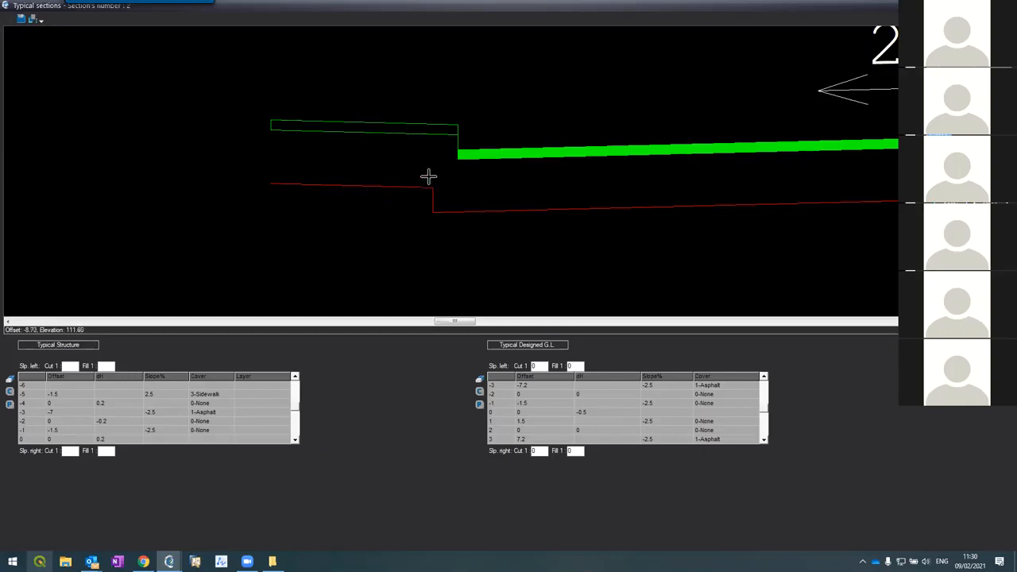
pyautogui.click(116, 401)
pyautogui.write('0.5')
pyautogui.press('Tab')
pyautogui.hotkey('shift', 'Tab')
pyautogui.write('0.2')
pyautogui.press('Tab')
# Set the dH of row -4 in the Typical Designed G.L. table to 0.5
pyautogui.click(763, 376)
pyautogui.click(763, 376)
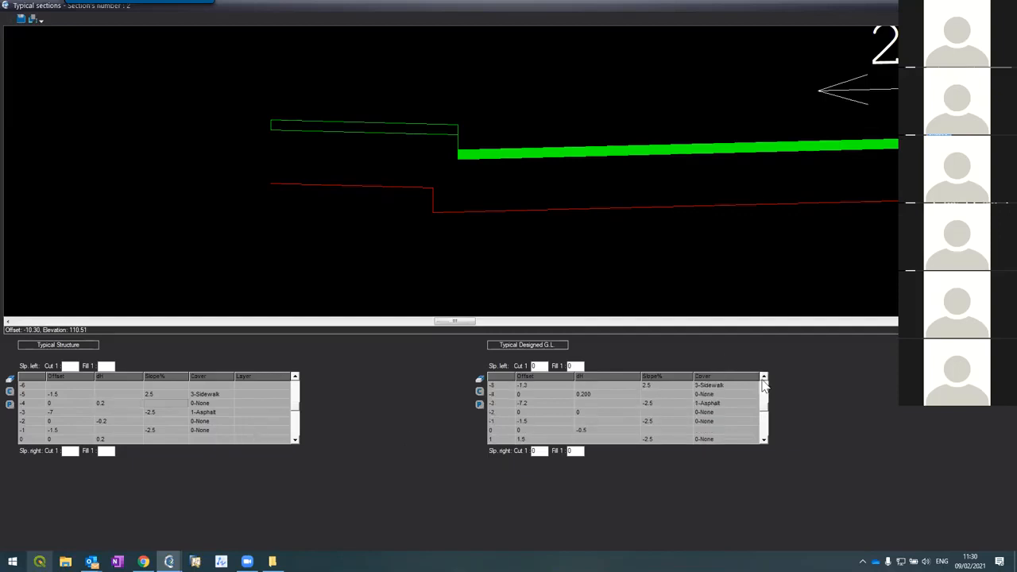
pyautogui.click(606, 394)
pyautogui.write('0.5')
pyautogui.press('Tab')
# Set the dH of row 4 in the Typical Designed G.L. table to 0.5 and redraw the section
pyautogui.click(763, 439)
pyautogui.click(763, 439)
pyautogui.click(763, 439)
pyautogui.click(764, 439)
pyautogui.click(764, 440)
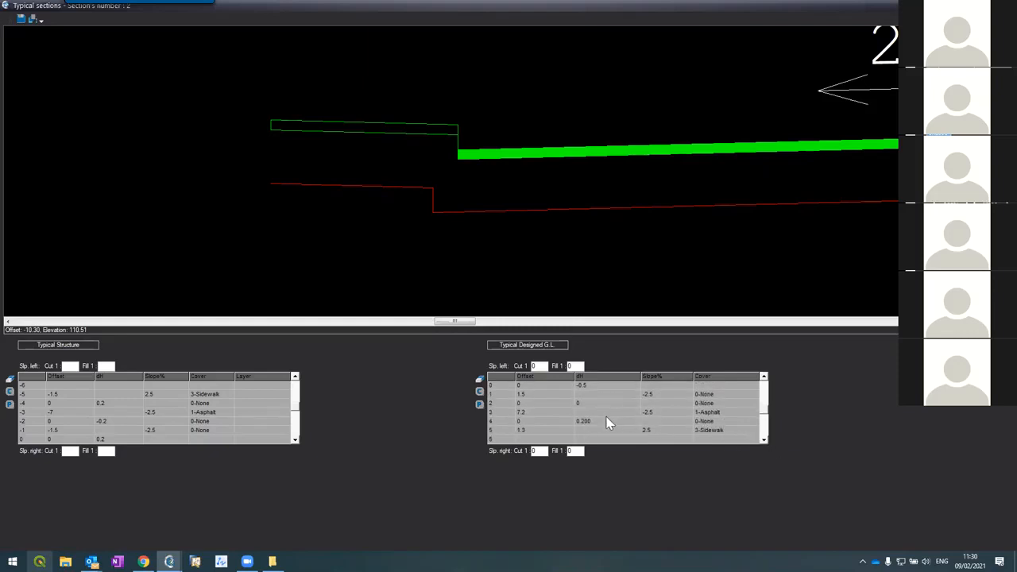
pyautogui.write('0.5')
pyautogui.press('Tab')
pyautogui.press('Return')
# Examine the sidewalk step and the raised median in the redrawn section
pyautogui.scroll(5, 73, 88)
pyautogui.scroll(2, 136, 132)
pyautogui.scroll(-2, 275, 159)
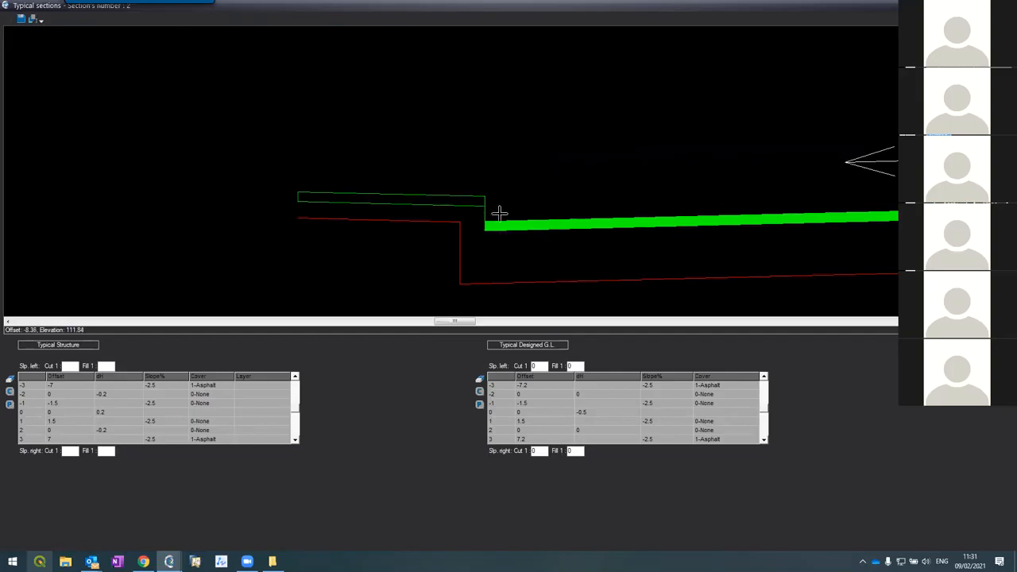
pyautogui.scroll(-2, 441, 214)
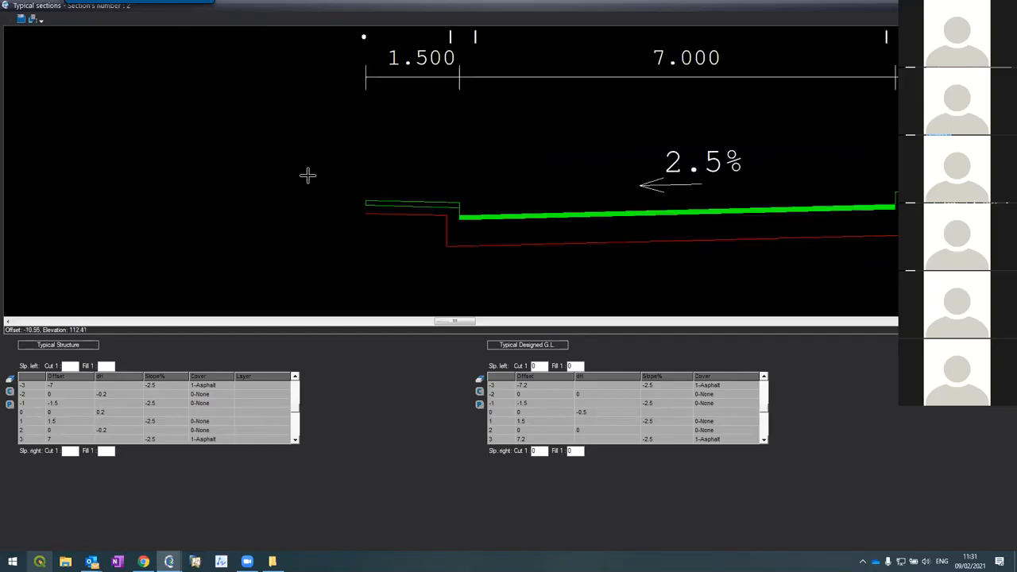
pyautogui.scroll(-4, 307, 175)
pyautogui.scroll(2, 474, 168)
pyautogui.scroll(2, 479, 203)
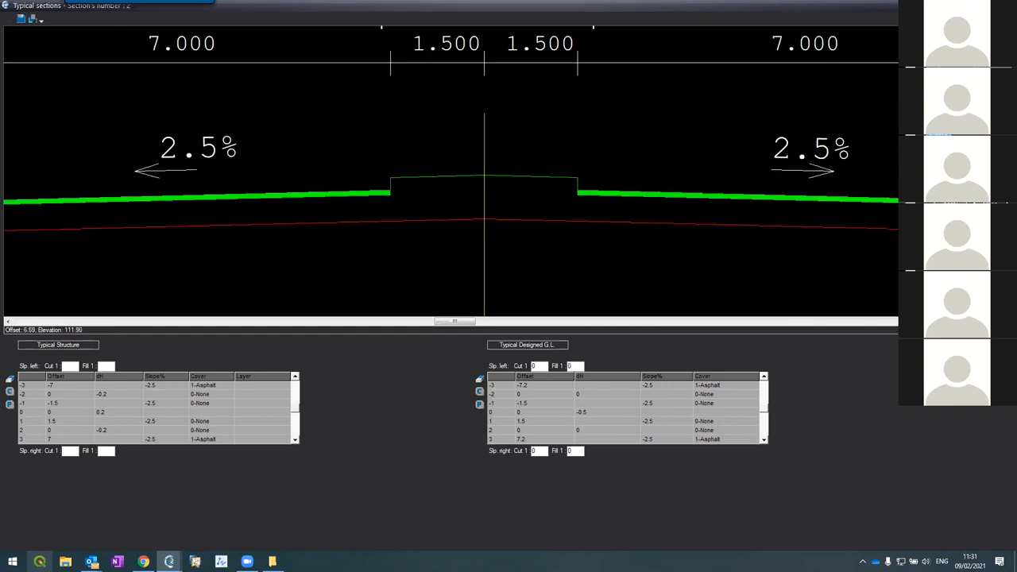
# Set the left and right cut and fill slopes of the Typical Structure to 2
pyautogui.scroll(-3, 390, 170)
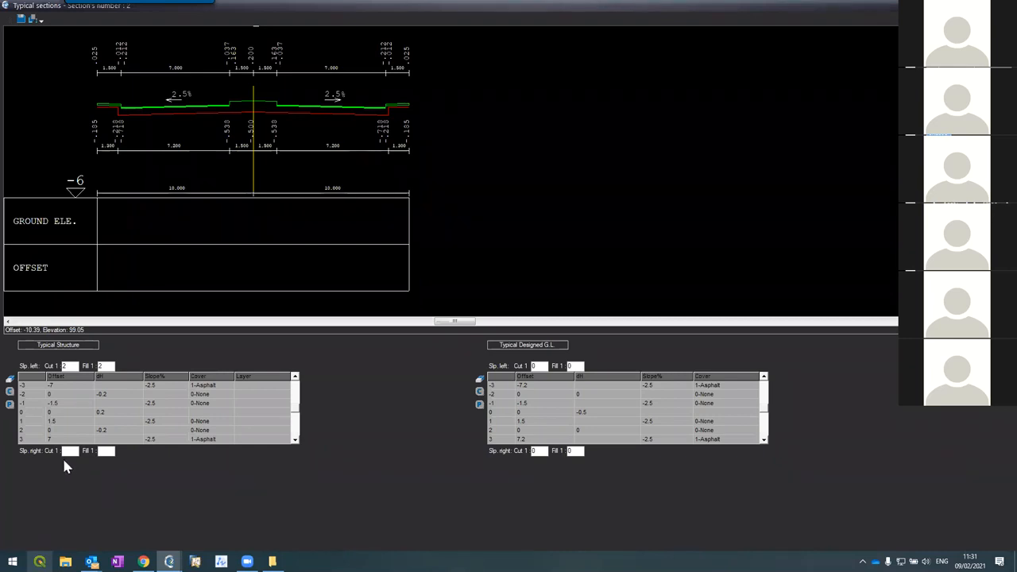
pyautogui.write('2')
pyautogui.click(106, 452)
pyautogui.write('22')
# Set the left and right cut and fill slopes of the Typical Designed G.L. to 2
pyautogui.click(574, 366)
pyautogui.write('2')
pyautogui.click(536, 452)
pyautogui.write('2')
pyautogui.click(573, 452)
pyautogui.write('2')
# Compare typical sections 1 and 2, ending on section 1 with its median in view
pyautogui.press('pageup')
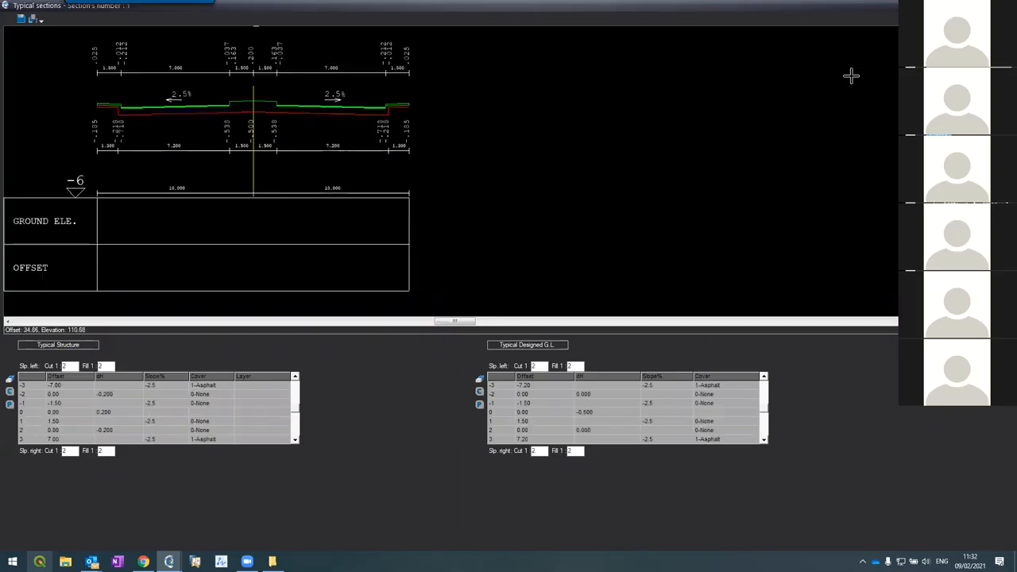
pyautogui.press('pagedown')
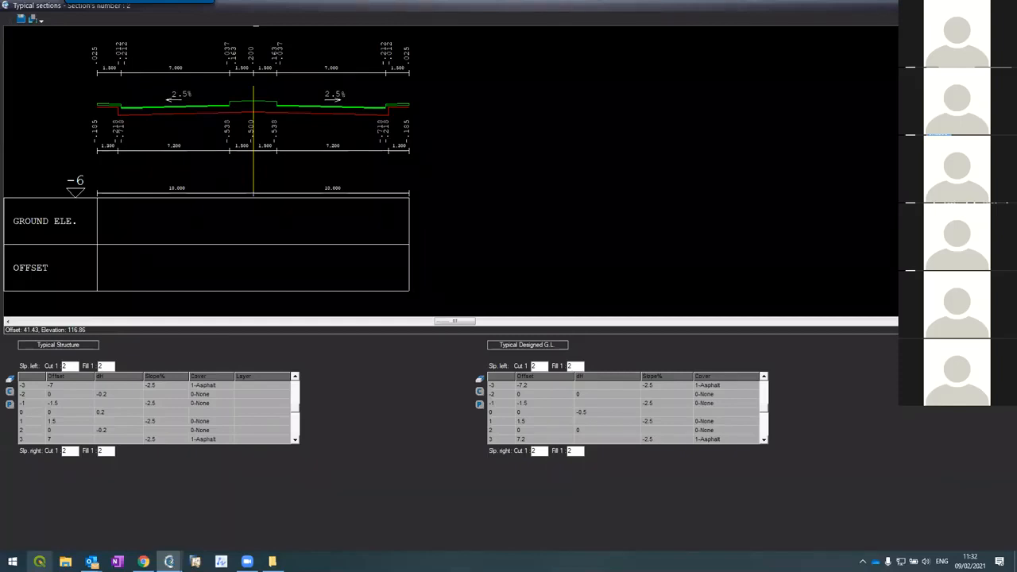
pyautogui.press('pageup')
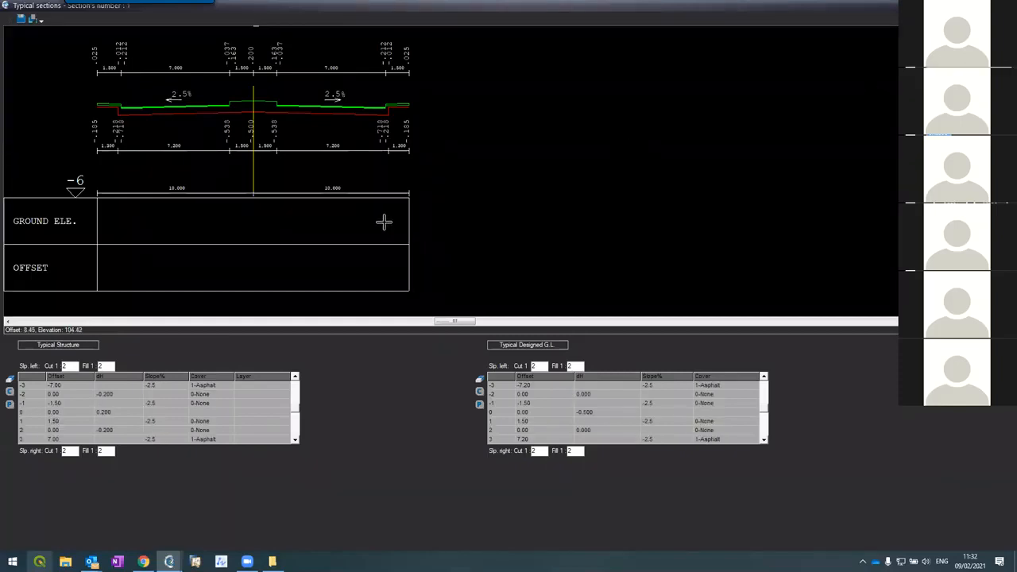
pyautogui.scroll(2, 227, 84)
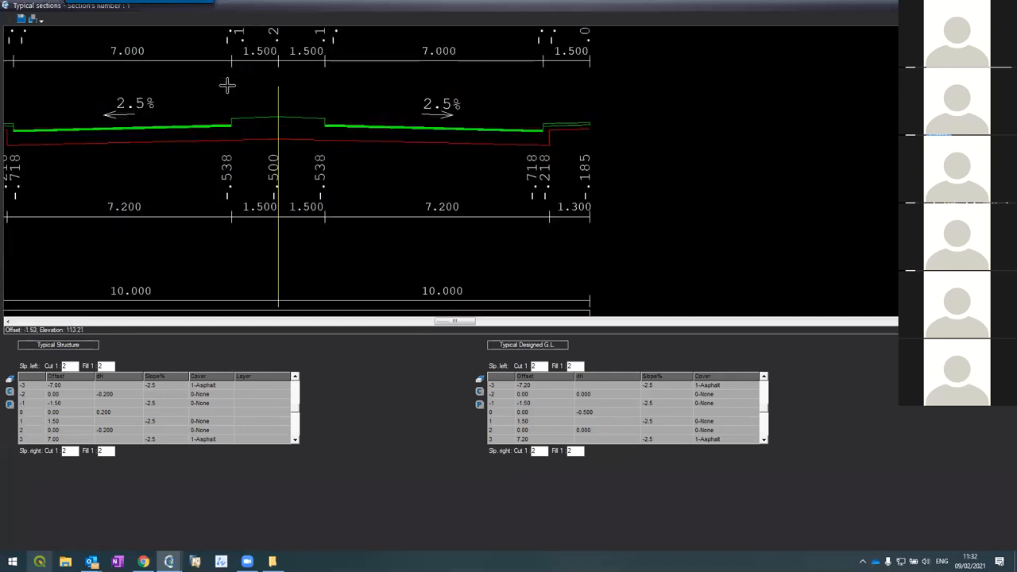
pyautogui.scroll(2, 227, 85)
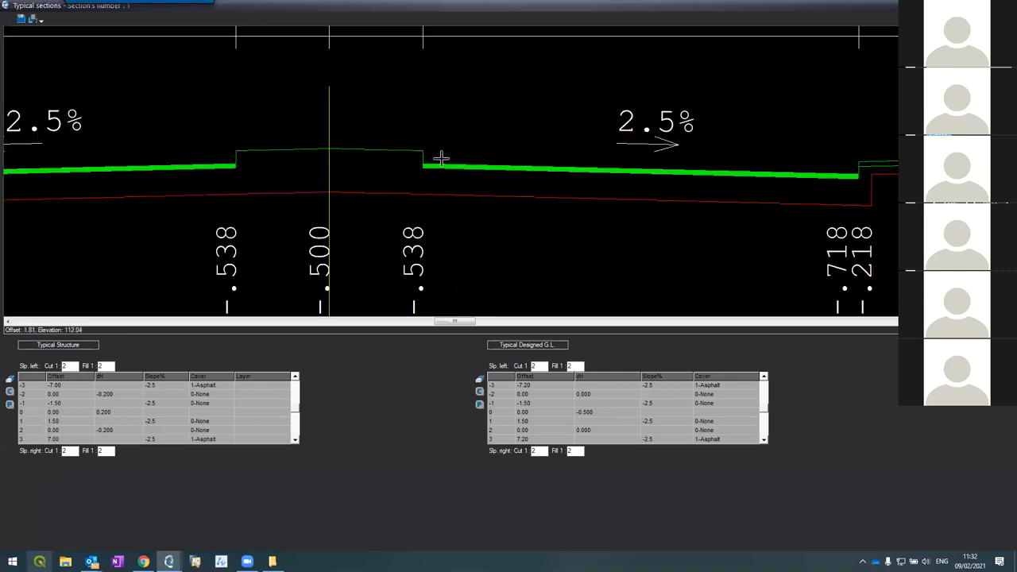
pyautogui.scroll(-3, 329, 164)
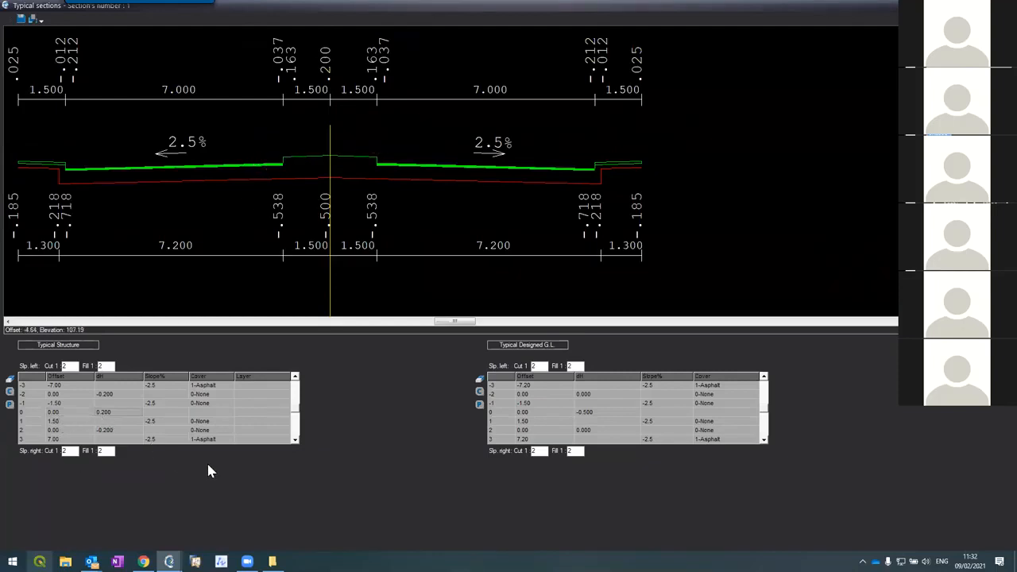
# Remove section 1's raised median by setting the dH of Typical Structure rows 0, 2 and -2 to 0
pyautogui.write('0')
pyautogui.press('Tab')
pyautogui.click(122, 433)
pyautogui.write('0')
pyautogui.press('Tab')
pyautogui.click(100, 391)
pyautogui.write('0')
pyautogui.press('Return')
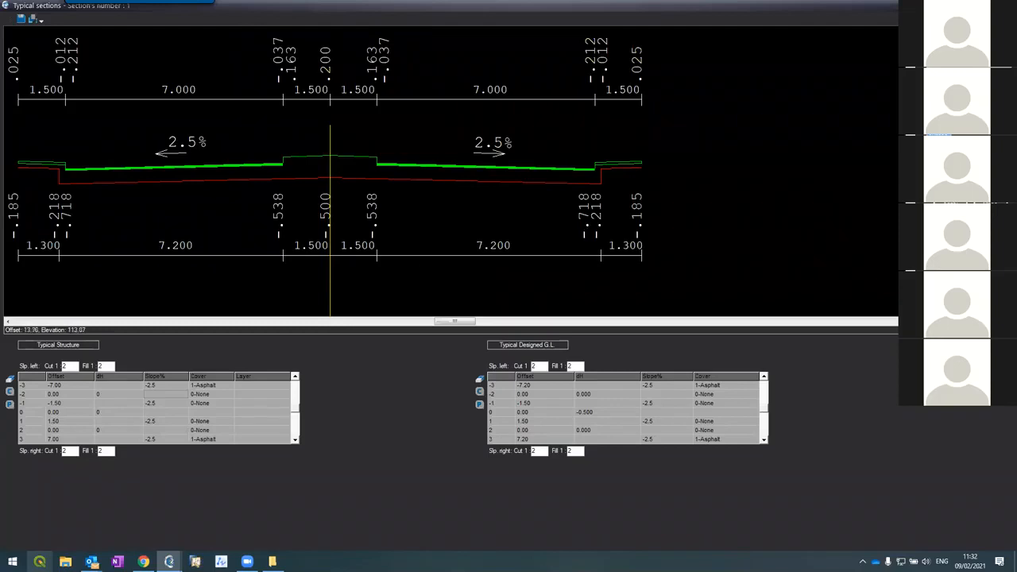
# Change the cover of rows -1 and 1 in the Typical Structure table to 1-Asphalt and redraw the section
pyautogui.scroll(-2, 234, 106)
pyautogui.scroll(5, 230, 103)
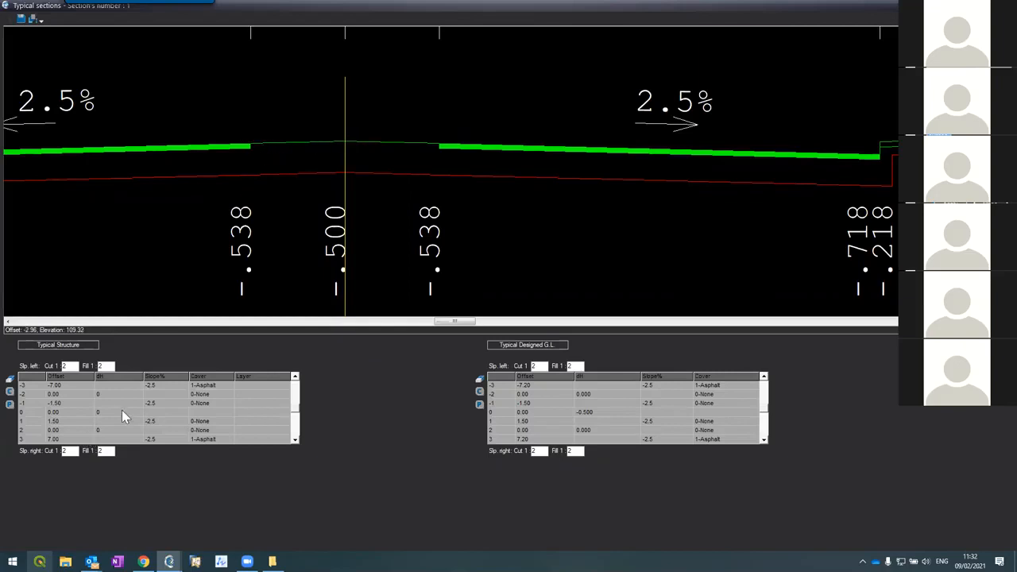
pyautogui.click(196, 404)
pyautogui.click(232, 402)
pyautogui.click(213, 422)
pyautogui.click(214, 423)
pyautogui.click(228, 423)
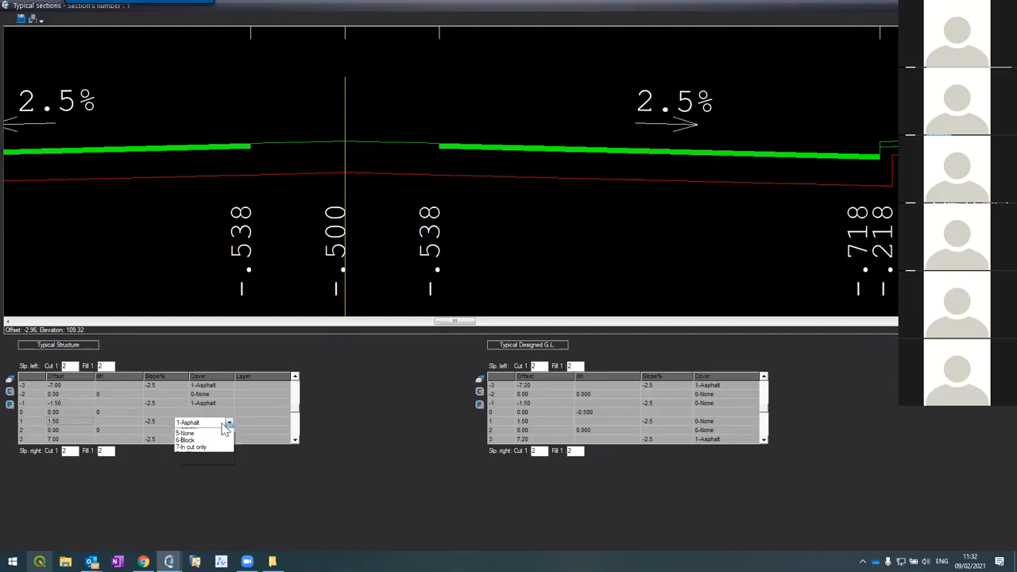
pyautogui.click(213, 435)
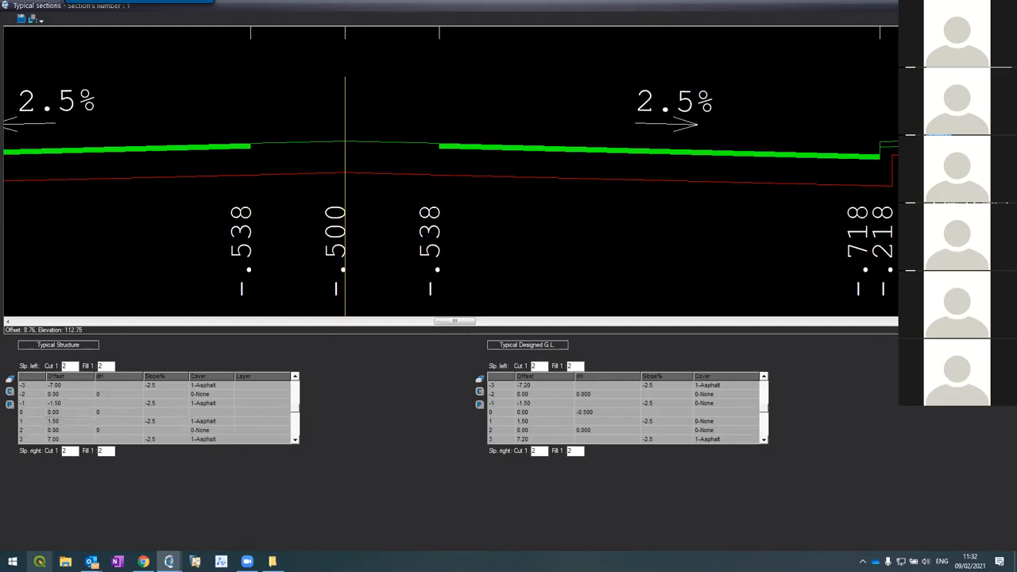
pyautogui.scroll(-3, 266, 105)
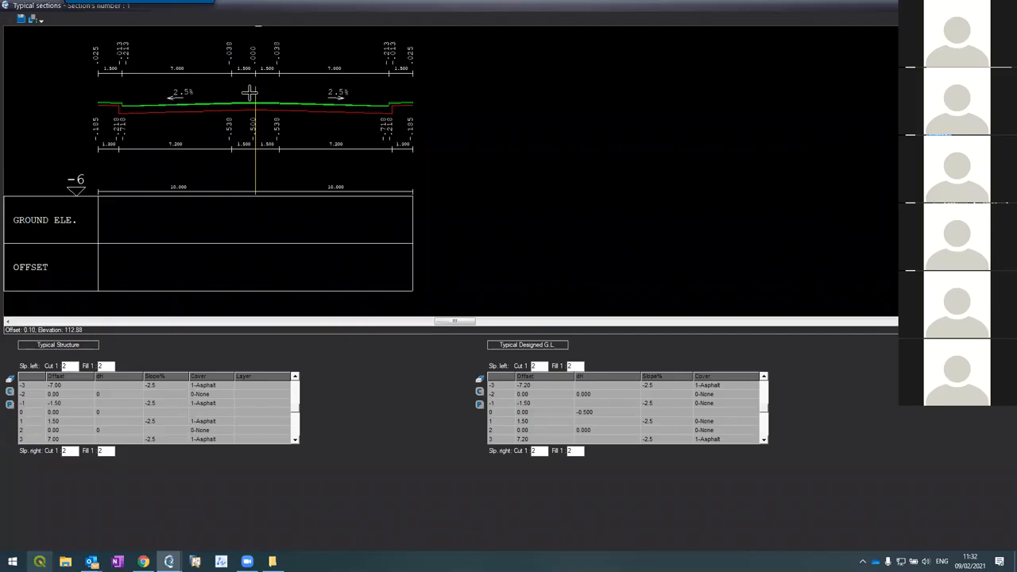
# Check the asphalt layer around section 1's centerline and switch to typical section 3
pyautogui.scroll(5, 251, 98)
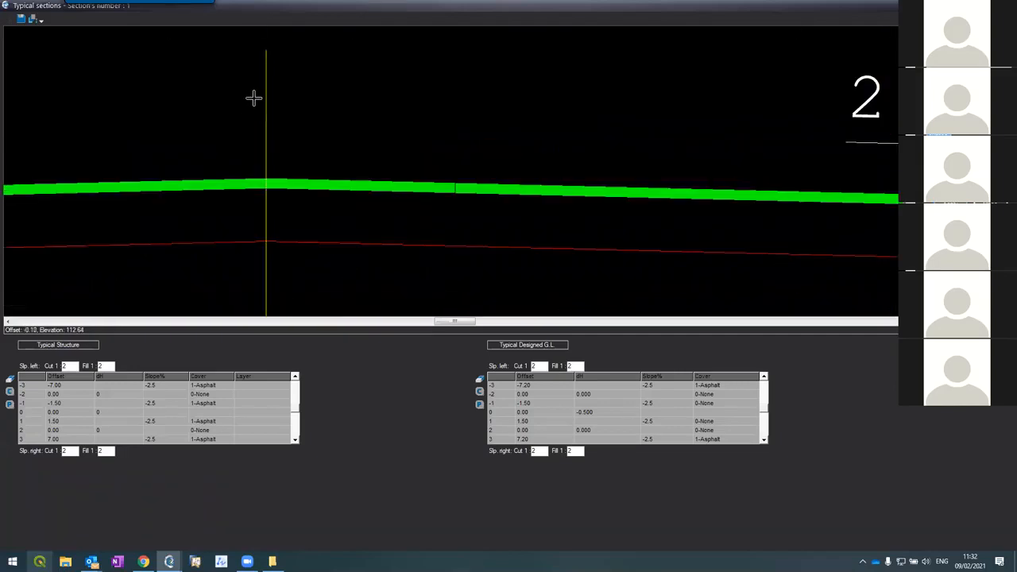
pyautogui.scroll(-5, 253, 97)
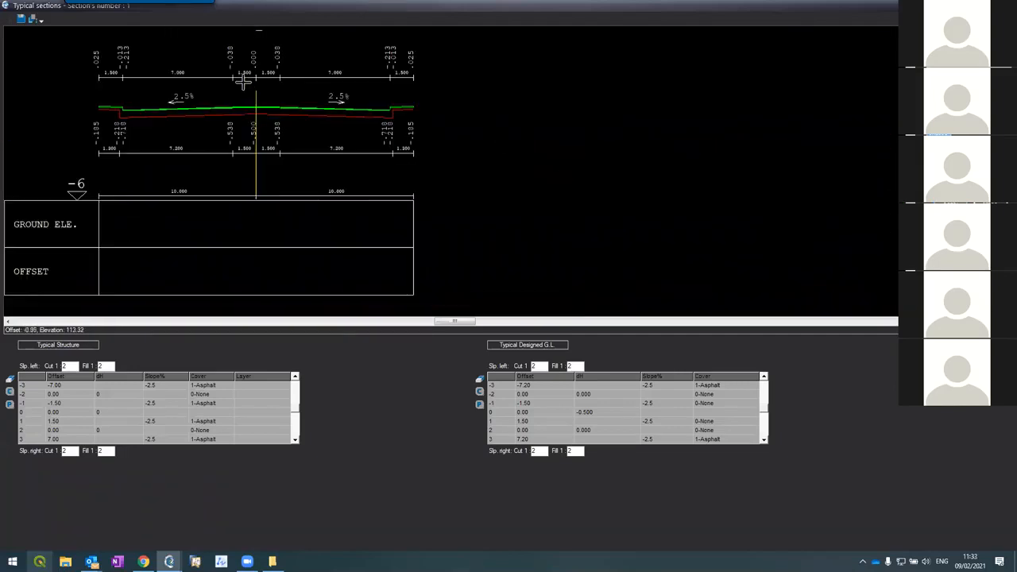
pyautogui.scroll(2, 254, 58)
pyautogui.scroll(-2, 254, 57)
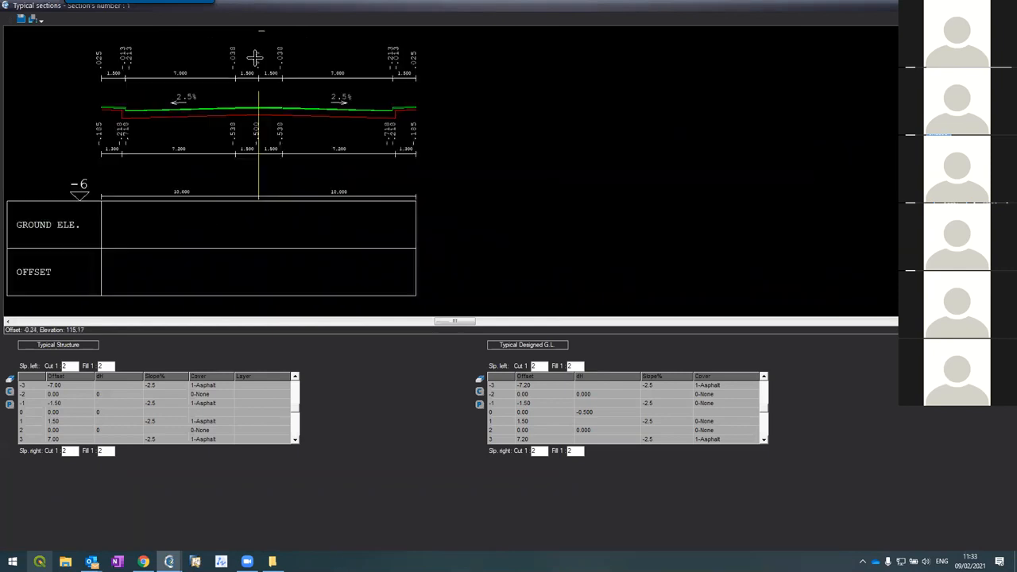
pyautogui.scroll(-2, 254, 57)
pyautogui.scroll(4, 253, 53)
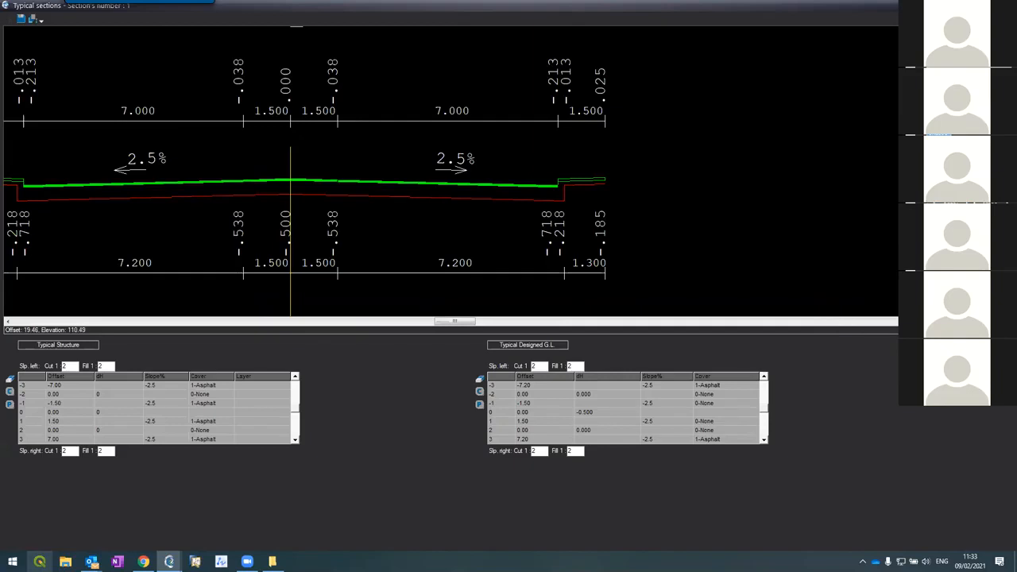
pyautogui.press('pagedown')
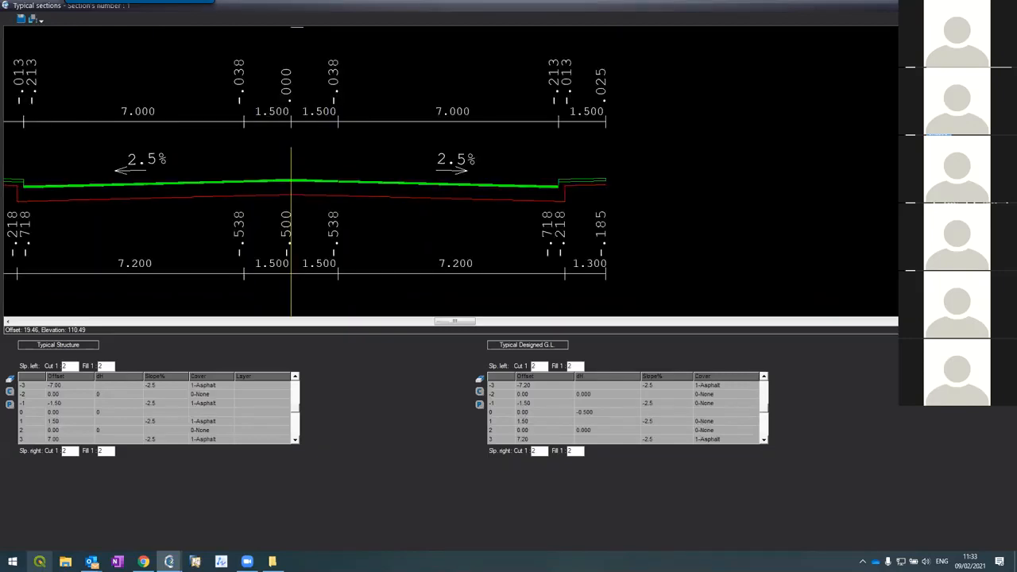
pyautogui.press('pagedown')
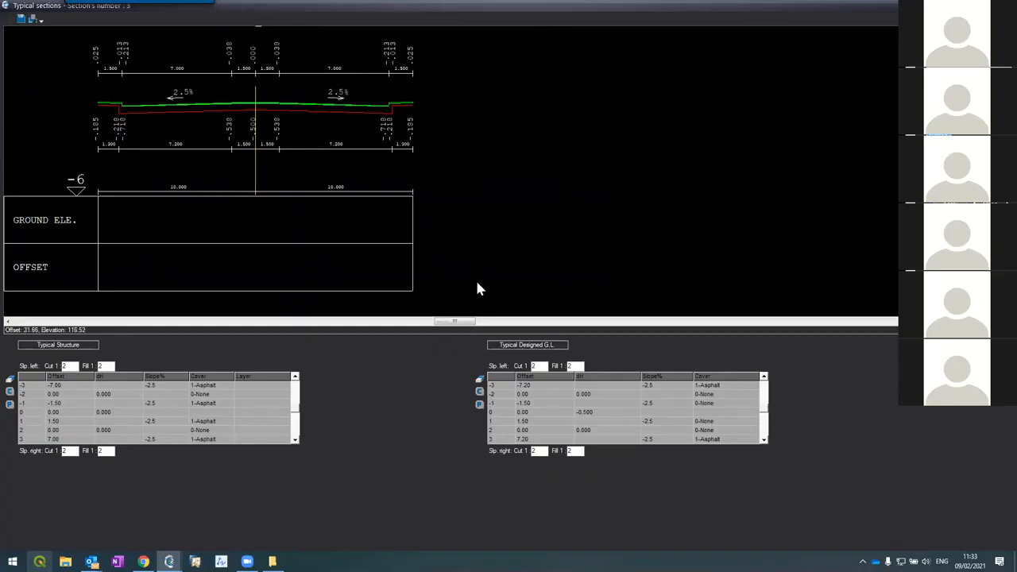
# Examine the branch road's median outline in the plan drawing, from its start near station 0+025 to its end past 0+200
pyautogui.press('Escape')
pyautogui.scroll(-6, 468, 186)
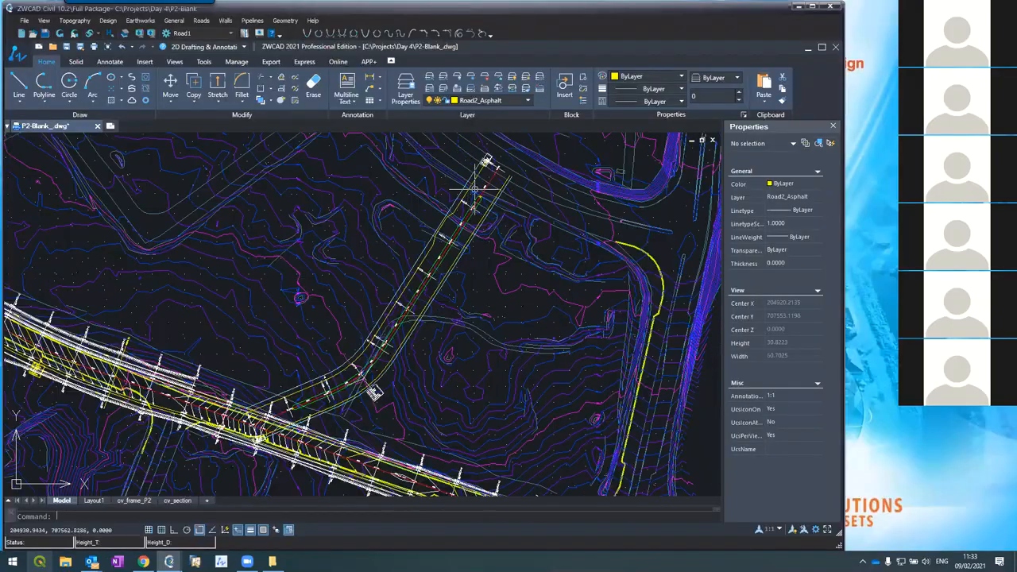
pyautogui.scroll(6, 247, 421)
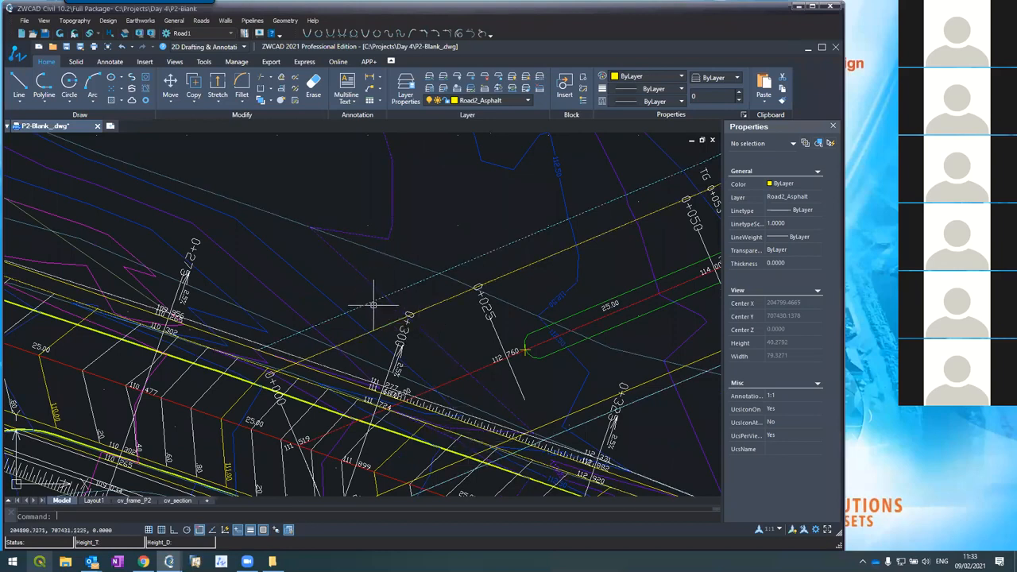
pyautogui.scroll(-3, 365, 318)
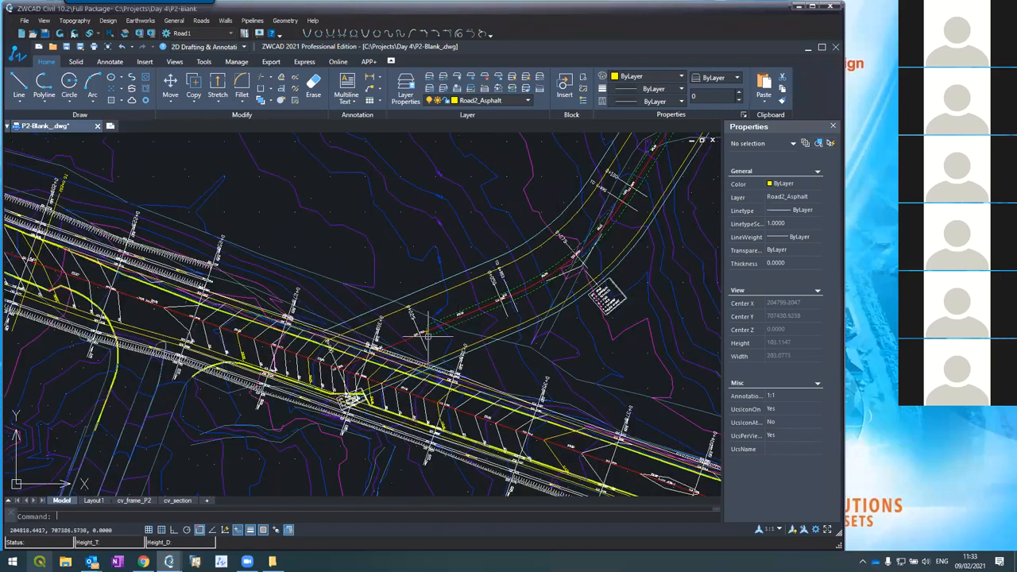
pyautogui.scroll(-6, 427, 336)
pyautogui.scroll(5, 491, 306)
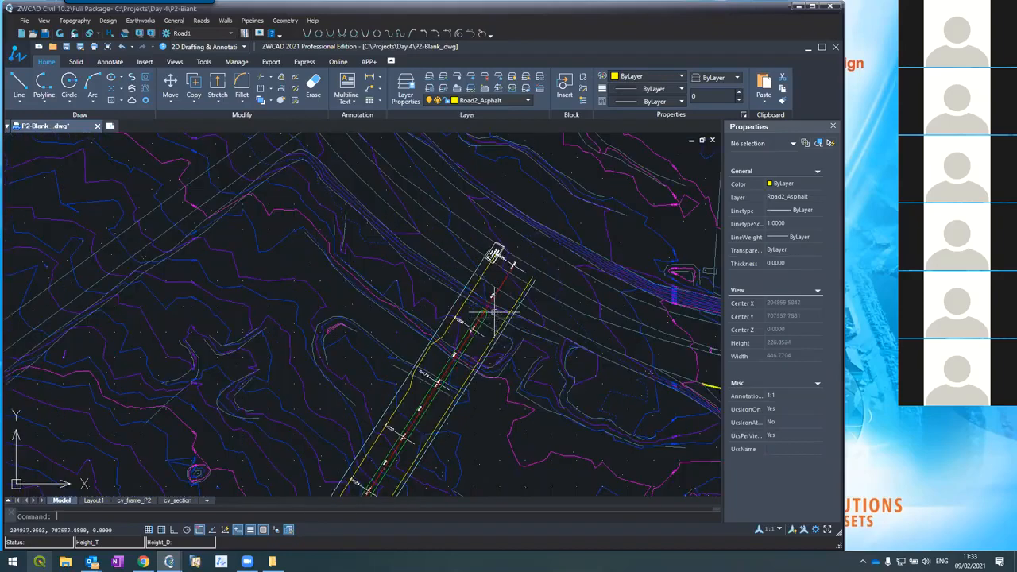
pyautogui.scroll(4, 493, 312)
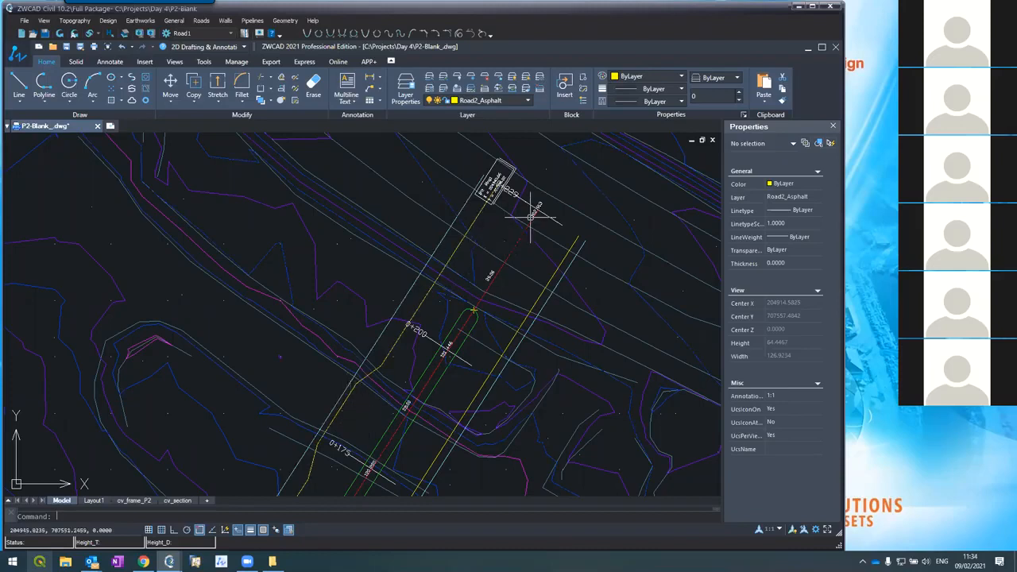
pyautogui.scroll(3, 530, 216)
pyautogui.scroll(-1, 533, 211)
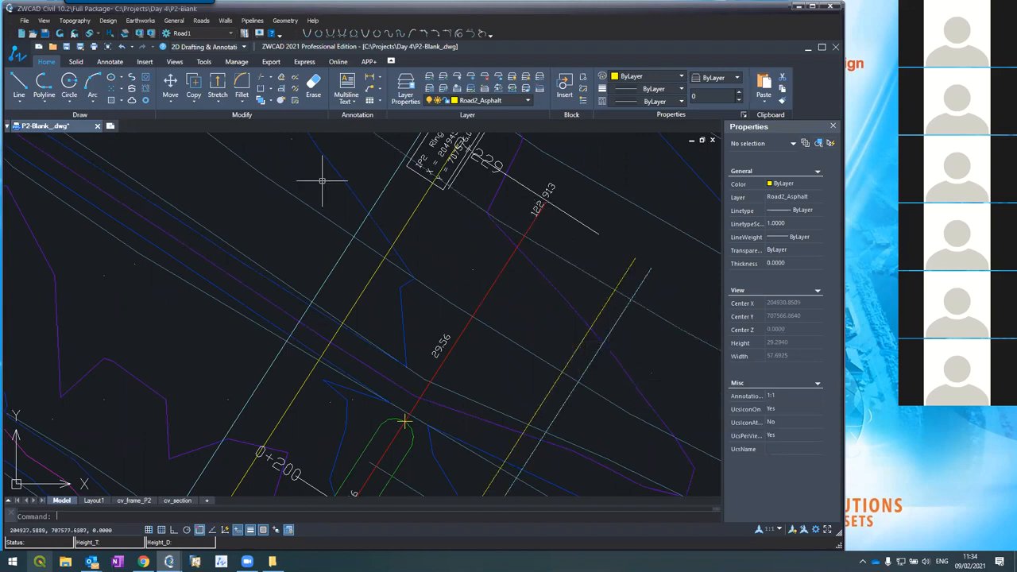
# Return to the Typical sections window and assign the Road2_Asphalt layer to Typical Structure row -3 of section 1
pyautogui.moveTo(169, 561)
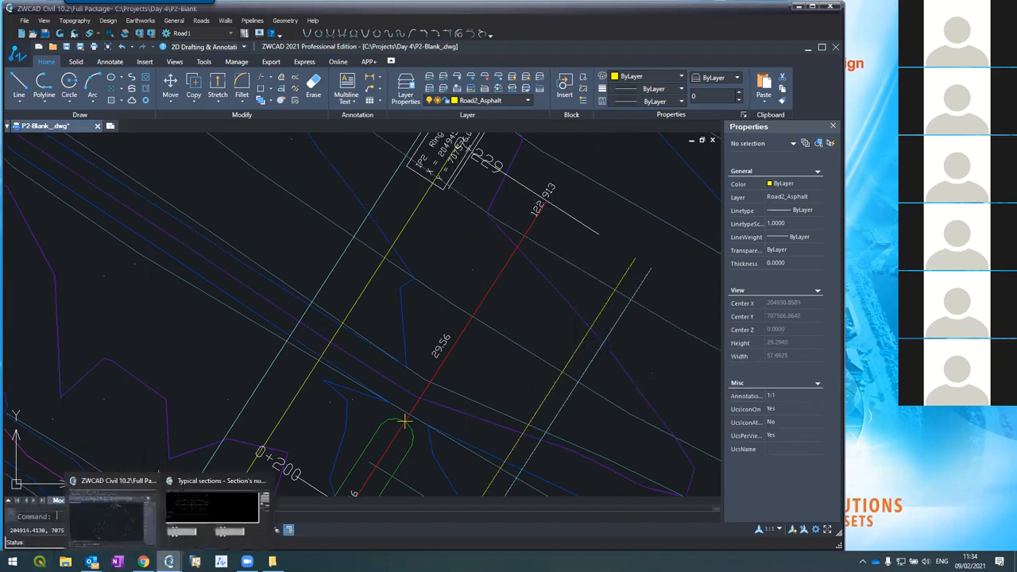
pyautogui.click(188, 505)
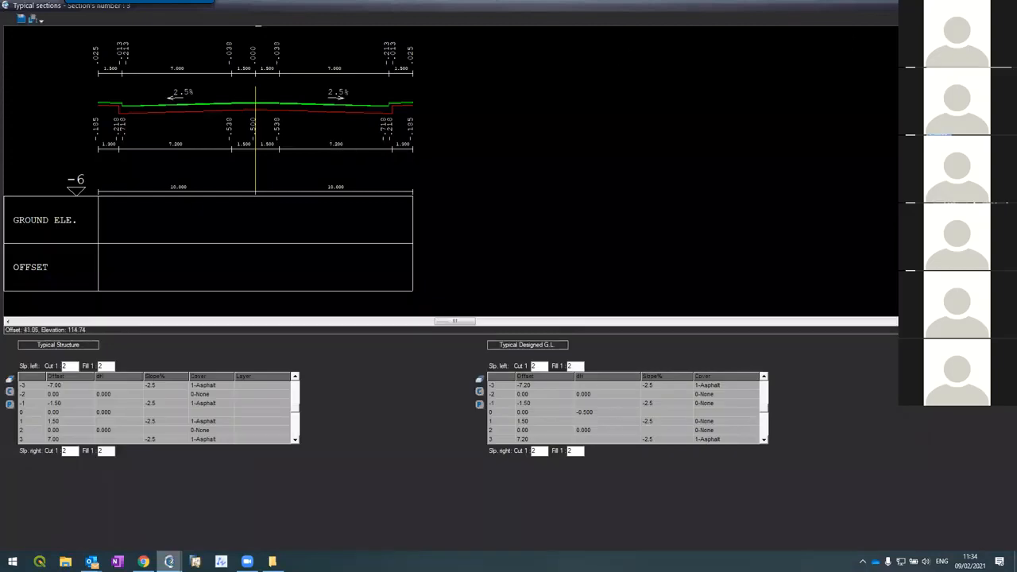
pyautogui.press('pageup')
pyautogui.click(249, 387)
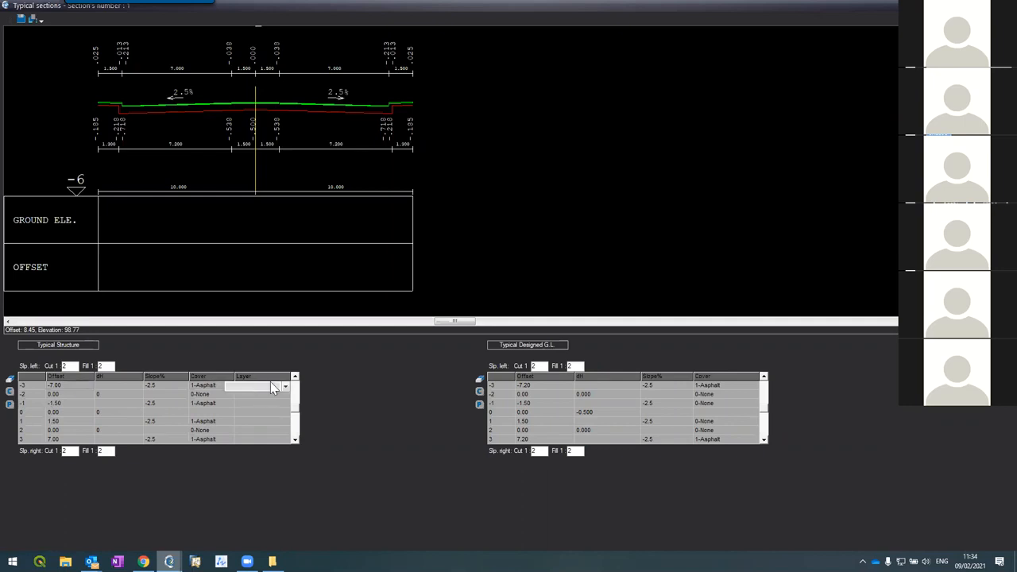
pyautogui.click(287, 387)
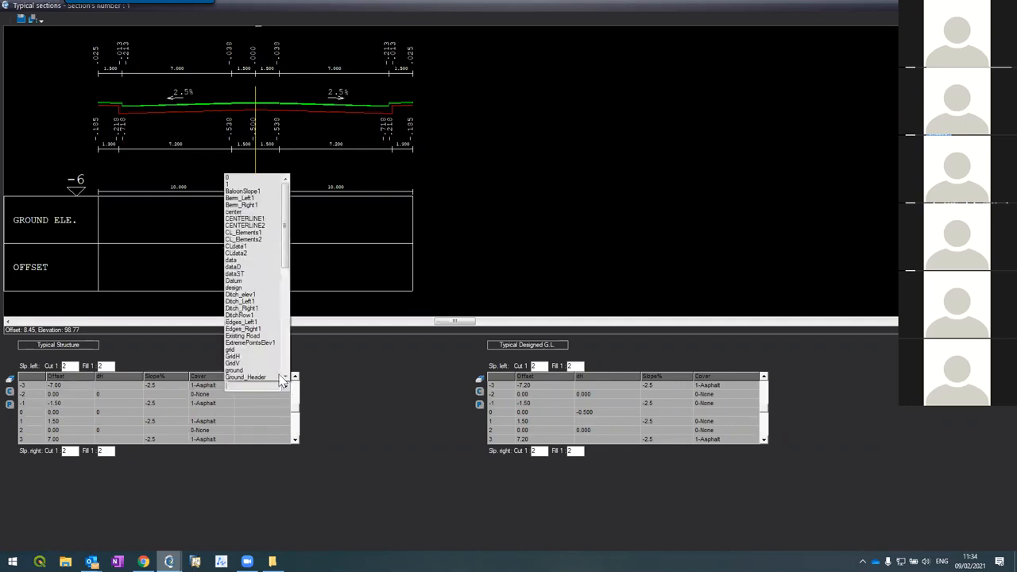
pyautogui.scroll(-3, 242, 308)
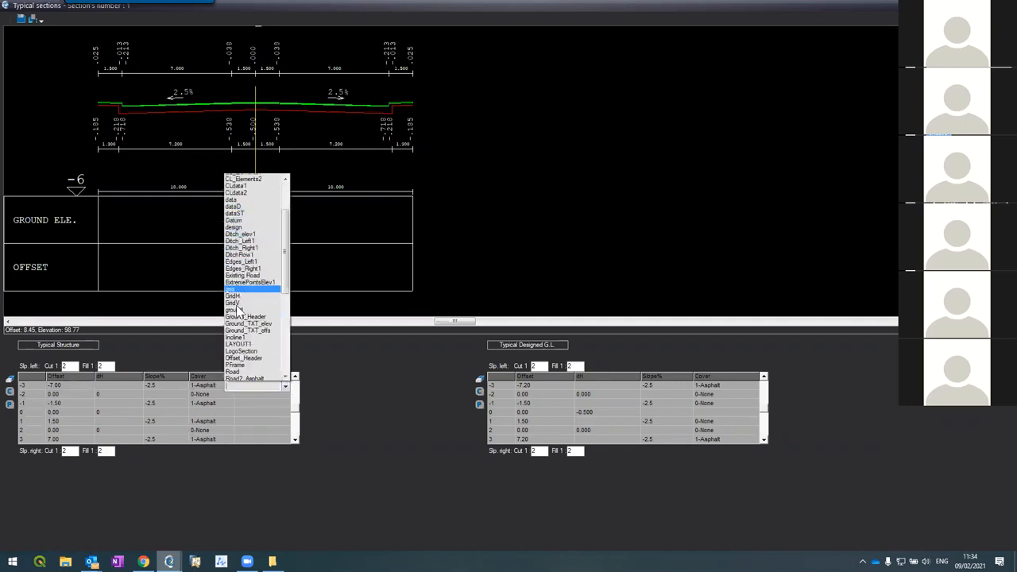
pyautogui.scroll(-6, 235, 316)
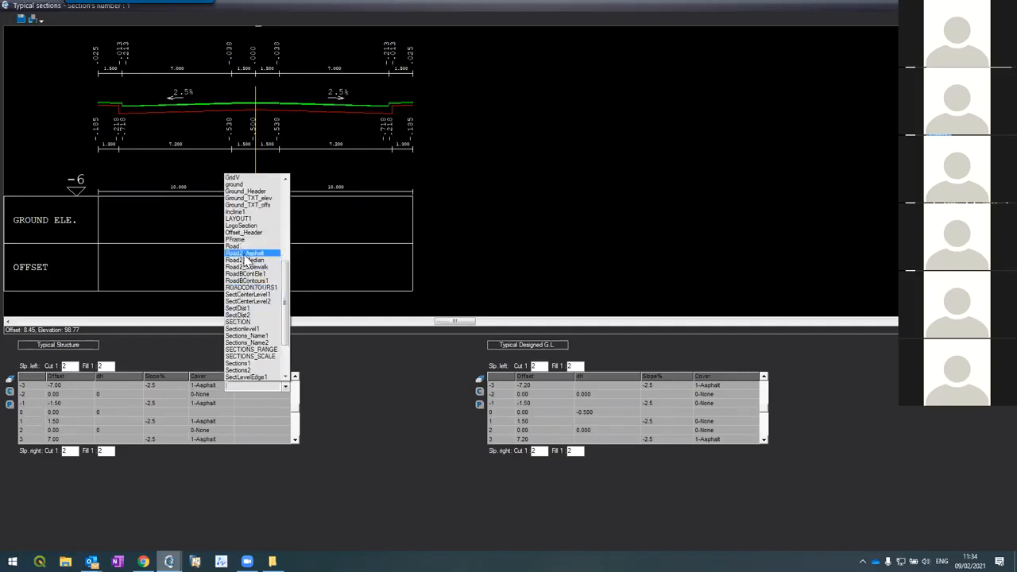
pyautogui.click(245, 253)
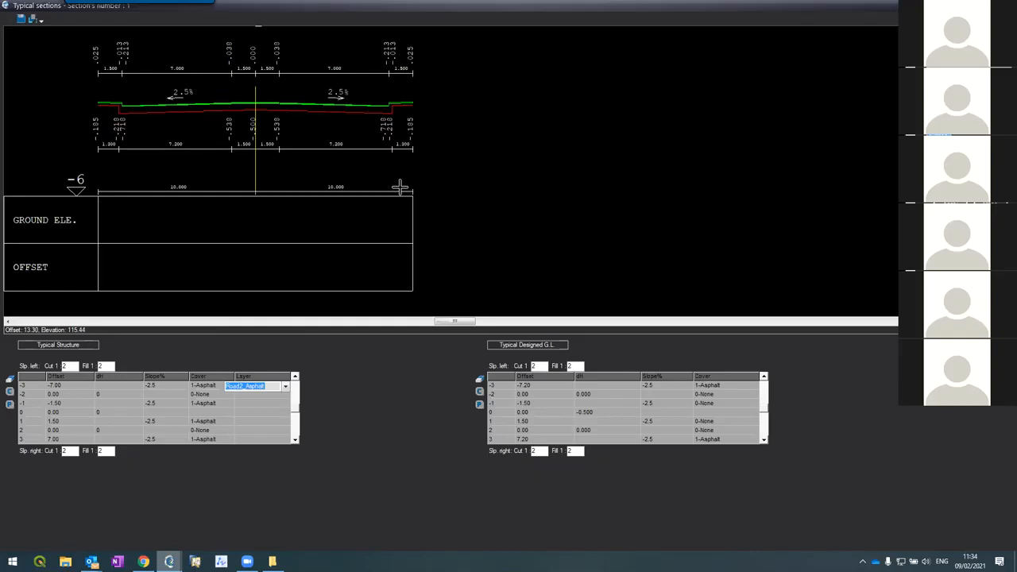
pyautogui.click(163, 409)
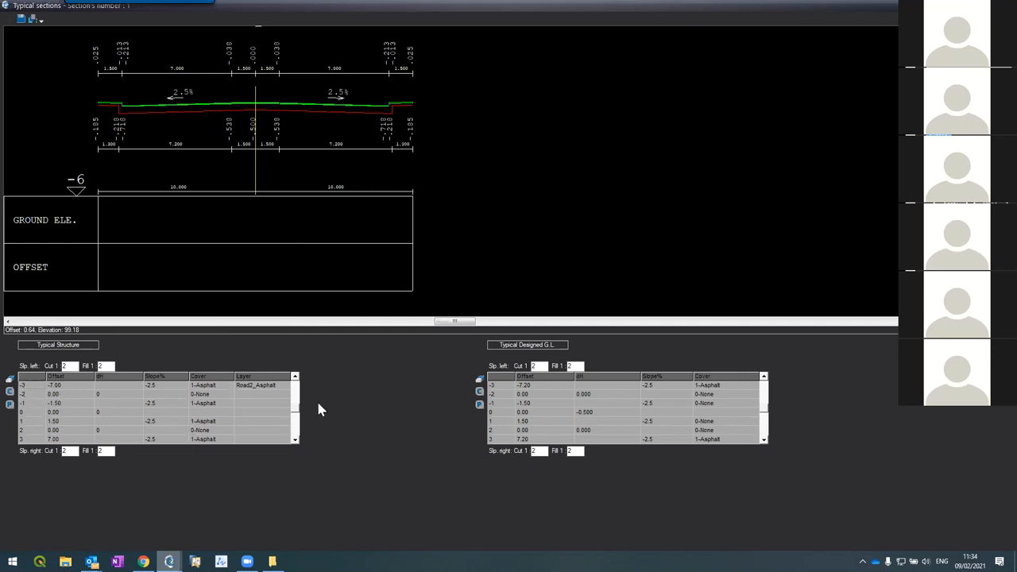
pyautogui.click(237, 439)
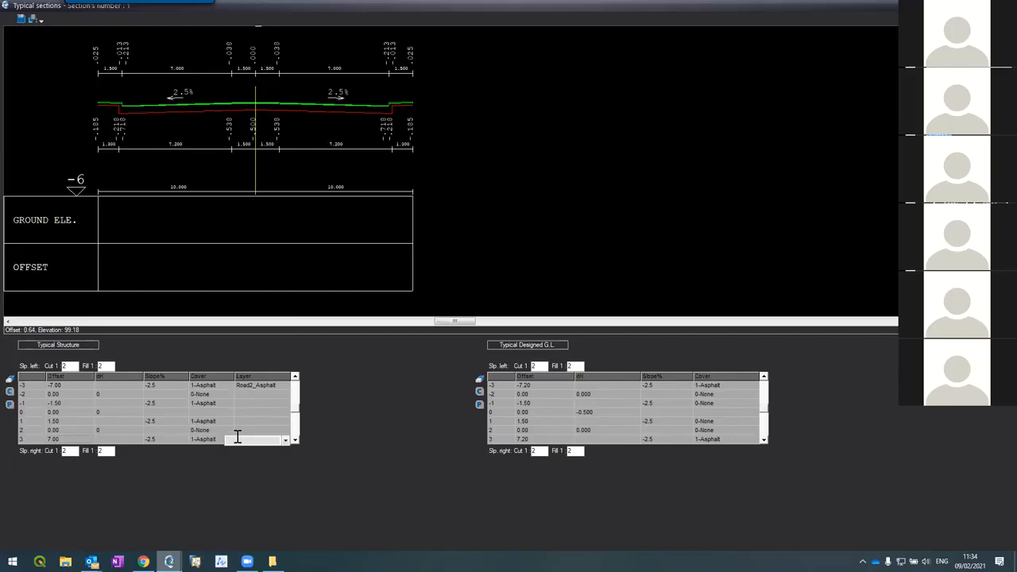
pyautogui.click(287, 442)
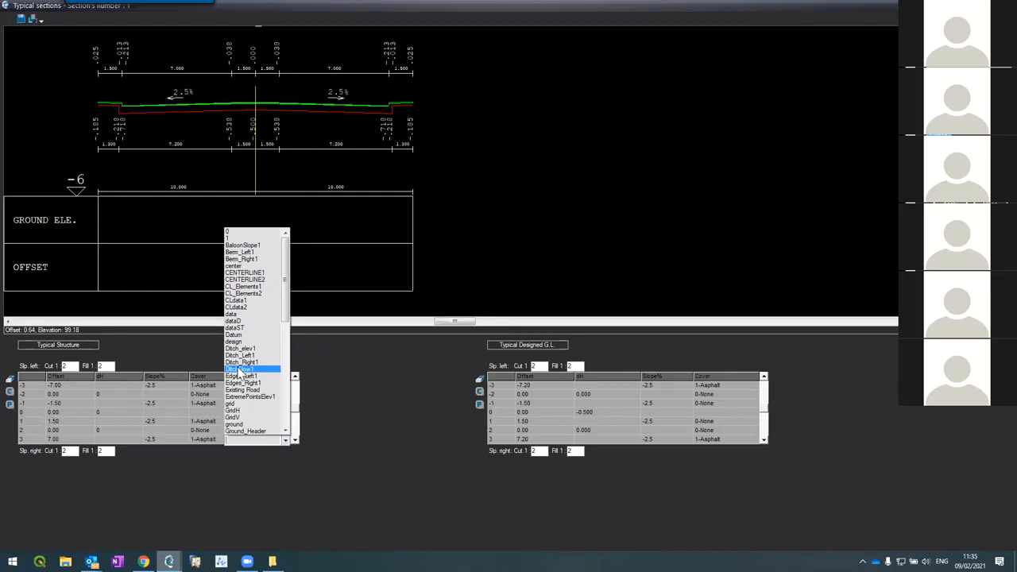
pyautogui.scroll(-3, 240, 342)
pyautogui.scroll(-2, 240, 342)
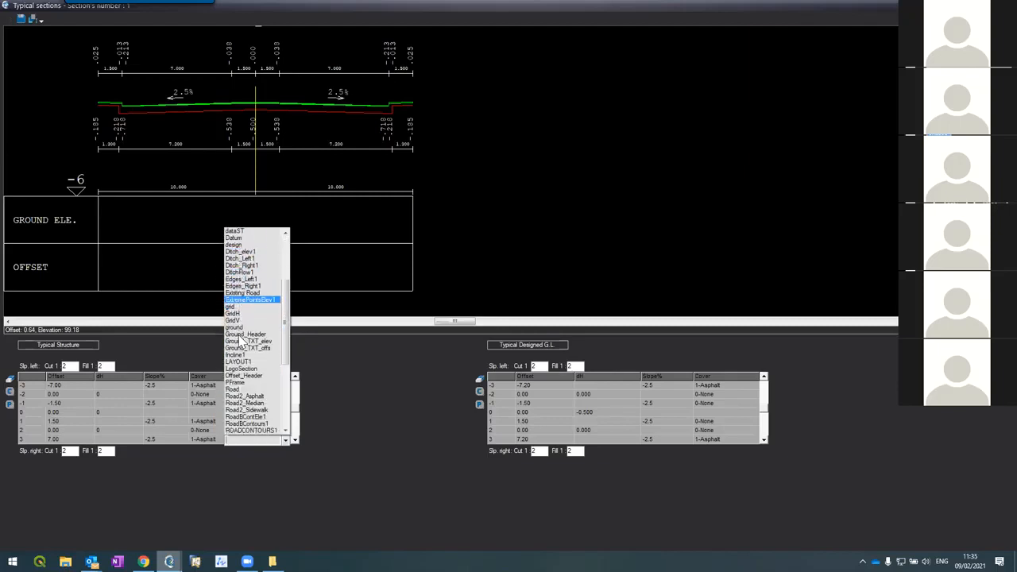
pyautogui.click(237, 404)
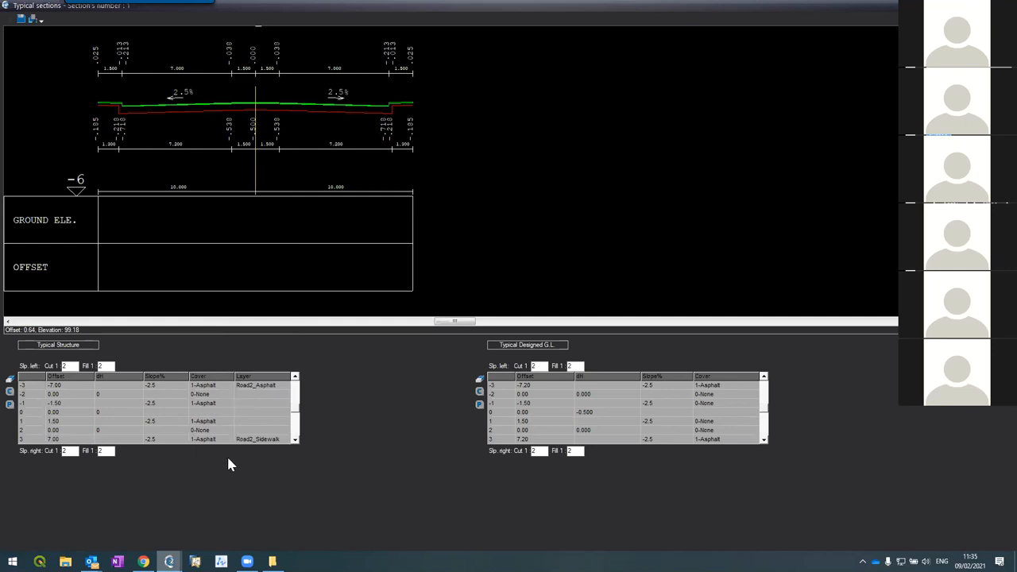
# Assign the Road2_Asphalt layer to row 3 of section 1's Typical Structure table
pyautogui.click(261, 438)
pyautogui.click(285, 441)
pyautogui.click(285, 443)
pyautogui.click(285, 441)
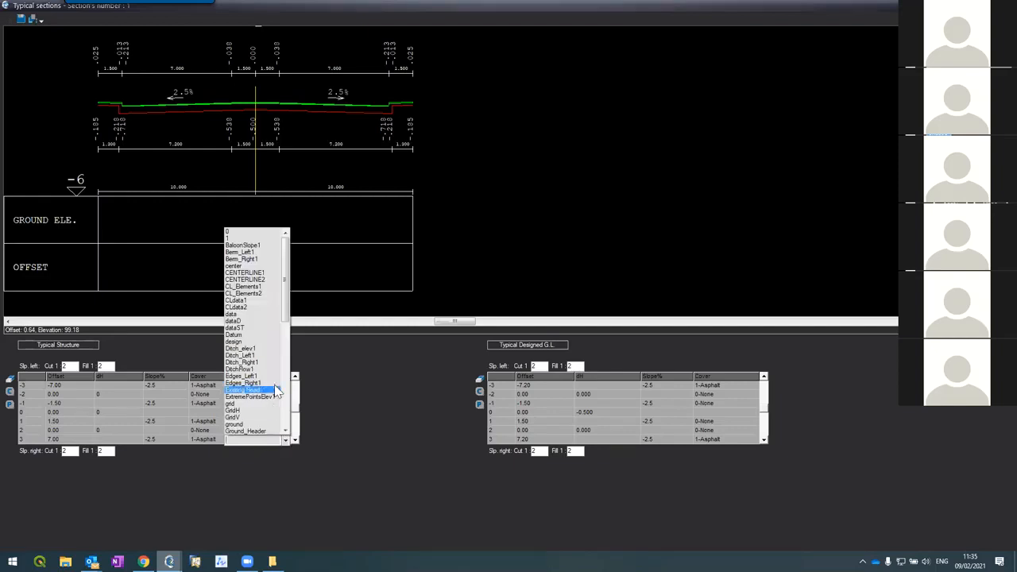
pyautogui.scroll(-6, 280, 373)
pyautogui.scroll(-2, 280, 380)
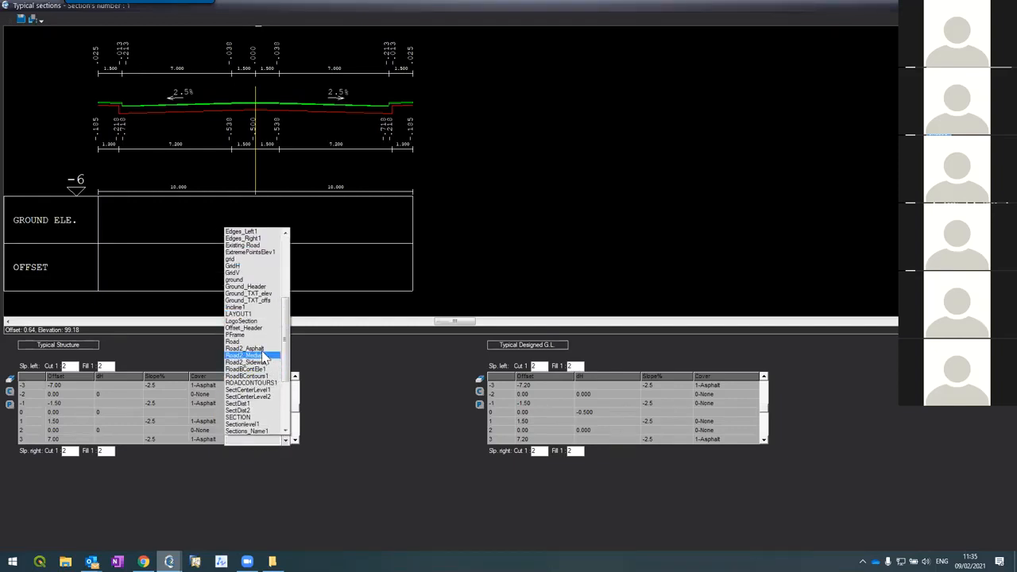
pyautogui.click(262, 349)
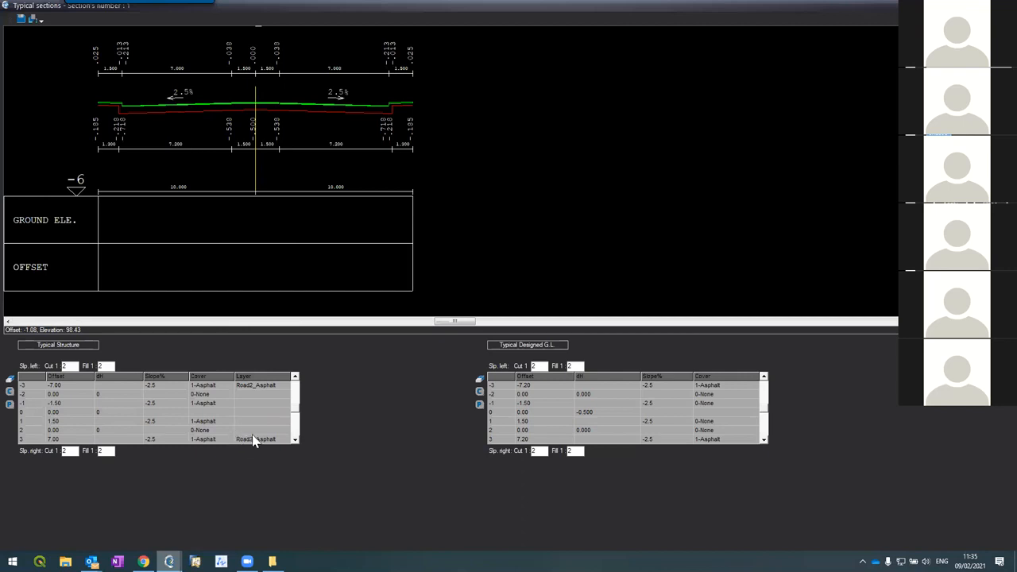
# Assign the Road2_Sidewalk layer to the sidewalk in row 5 of section 1's Typical Structure table
pyautogui.click(295, 441)
pyautogui.click(295, 441)
pyautogui.click(295, 441)
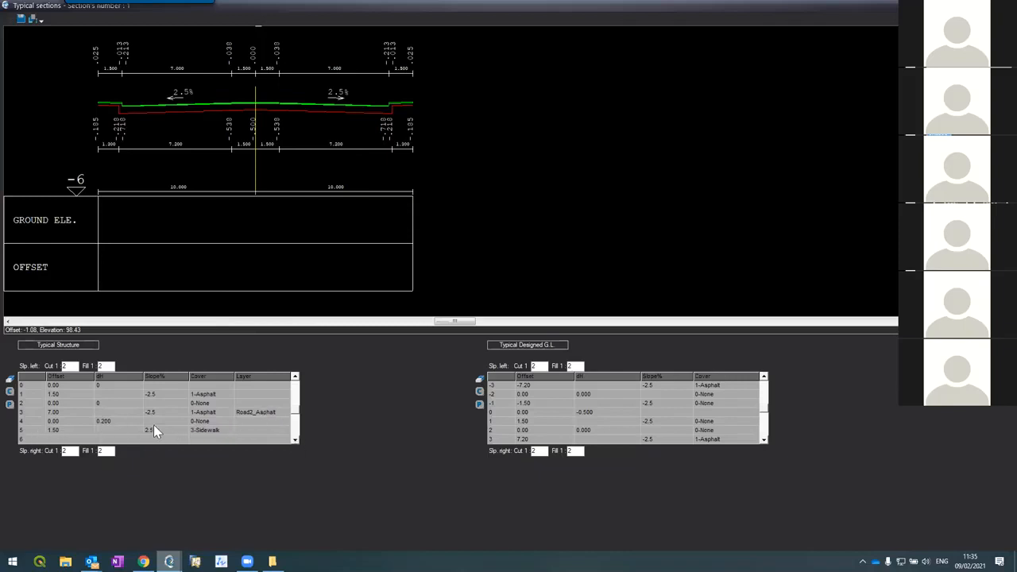
pyautogui.click(258, 430)
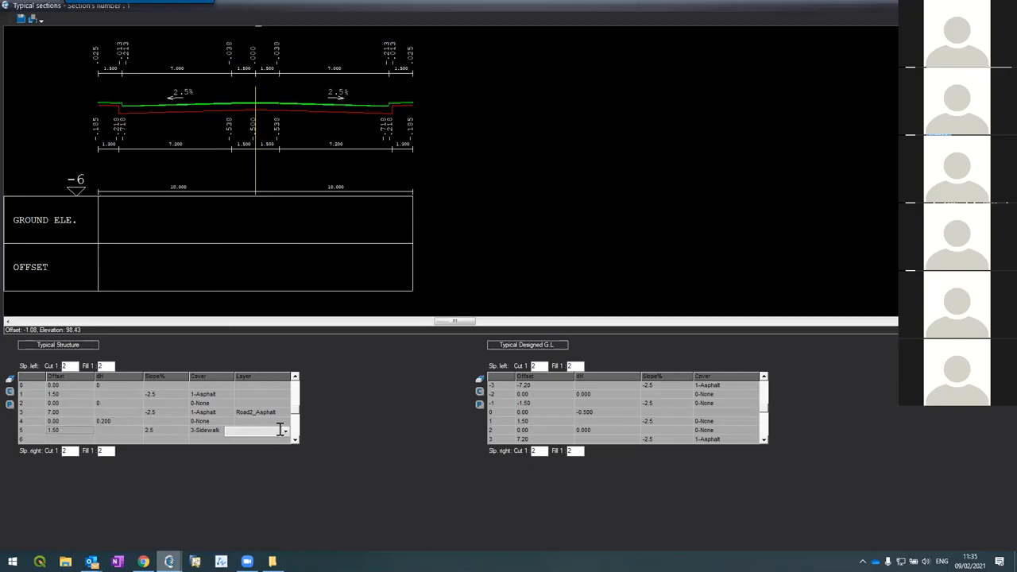
pyautogui.click(285, 431)
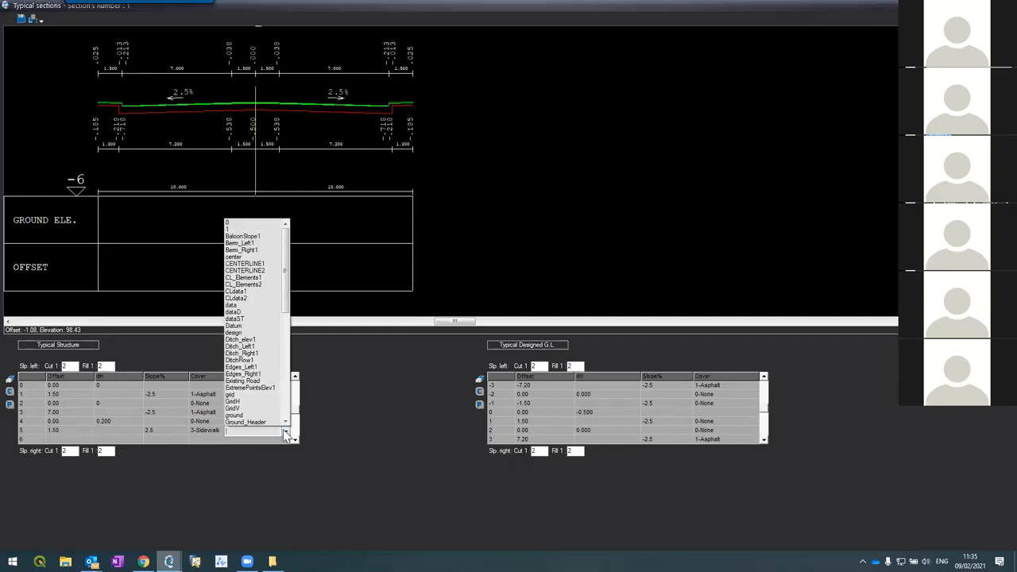
pyautogui.moveTo(286, 287); pyautogui.dragTo(280, 345)
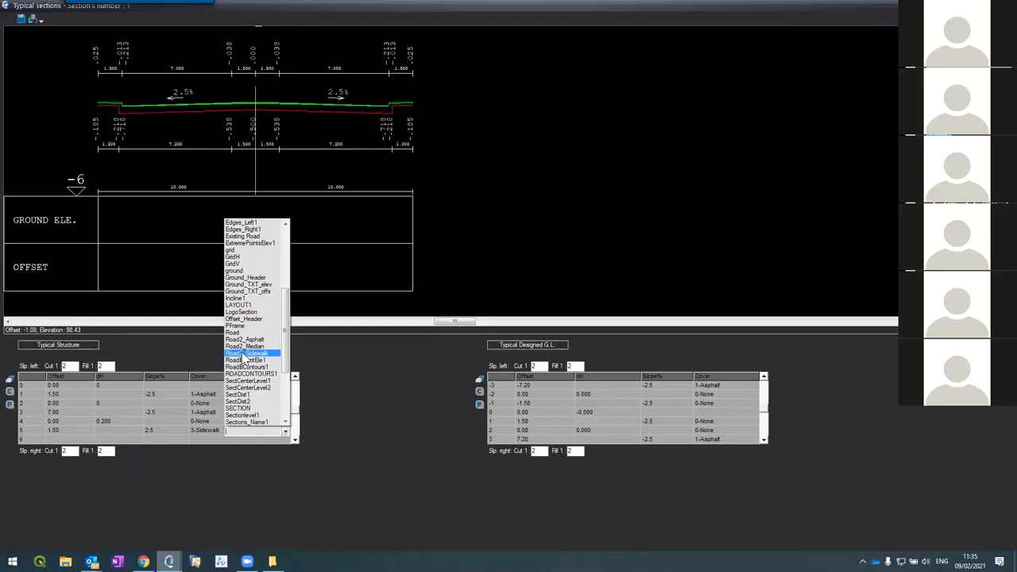
pyautogui.click(243, 353)
# Assign the Road2_Sidewalk layer to the opposite sidewalk in row -5 of section 1's Typical Structure table
pyautogui.click(294, 379)
pyautogui.click(294, 378)
pyautogui.click(294, 378)
pyautogui.click(294, 379)
pyautogui.click(293, 378)
pyautogui.click(294, 378)
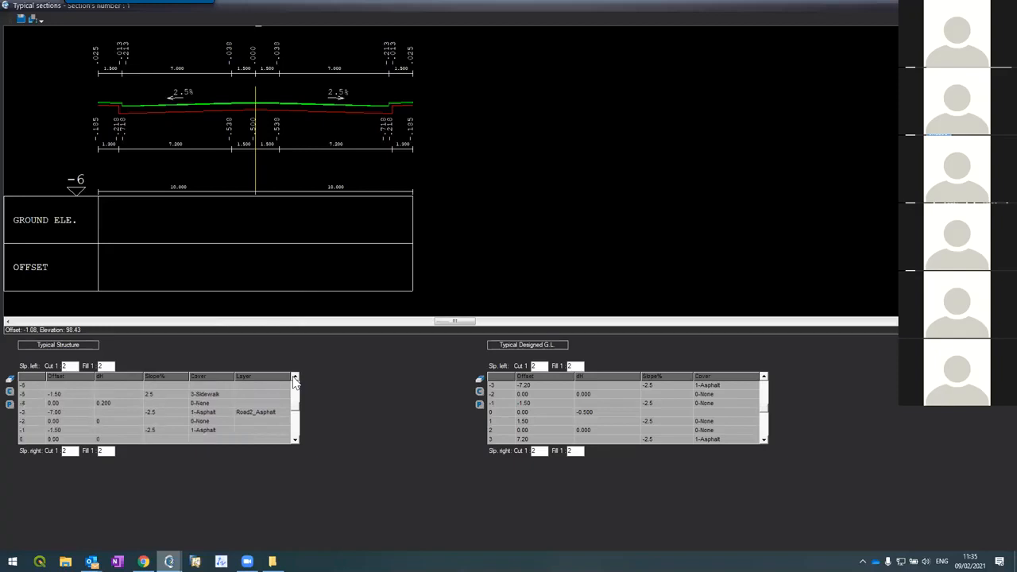
pyautogui.click(272, 394)
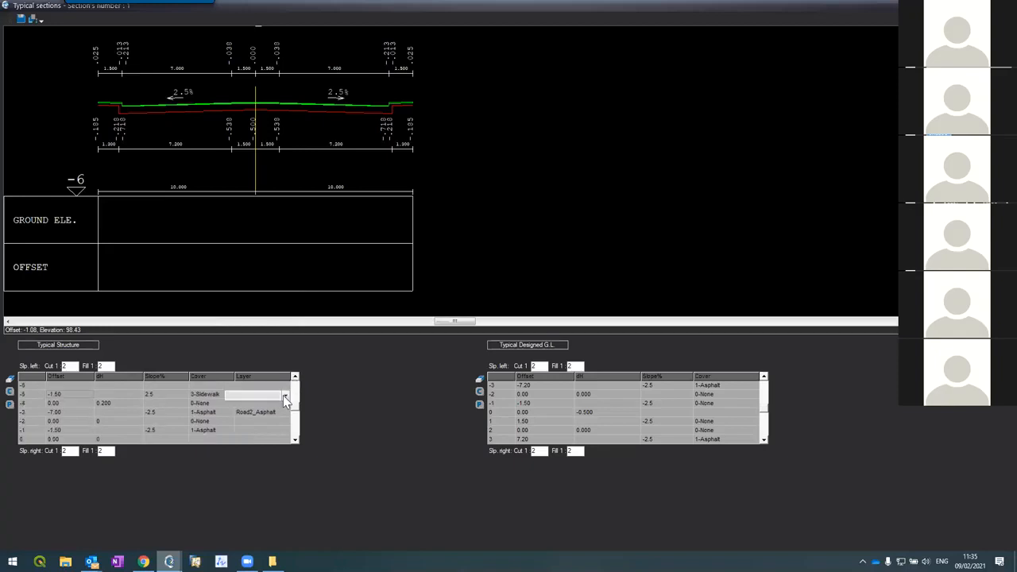
pyautogui.click(284, 396)
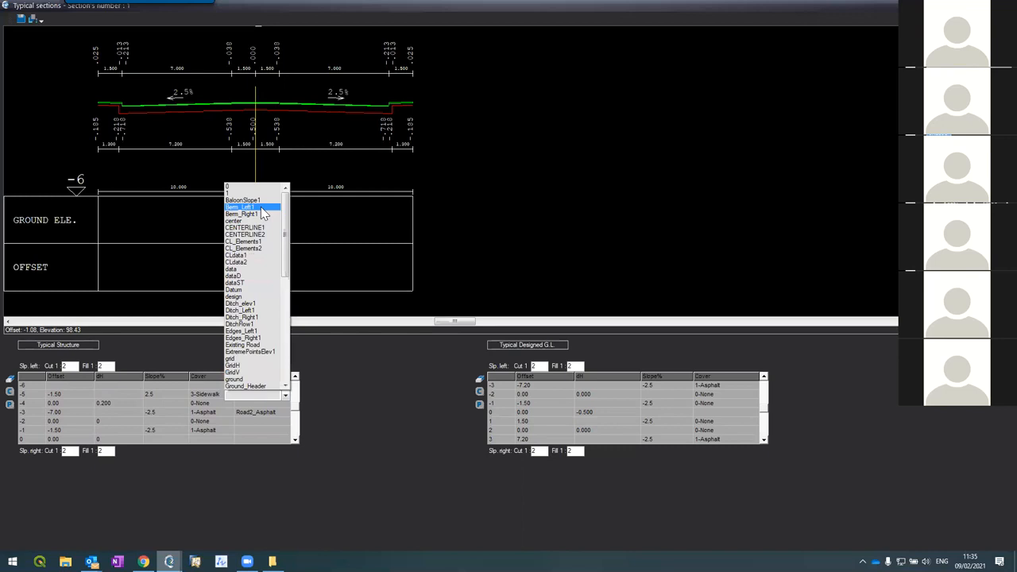
pyautogui.scroll(-5, 249, 302)
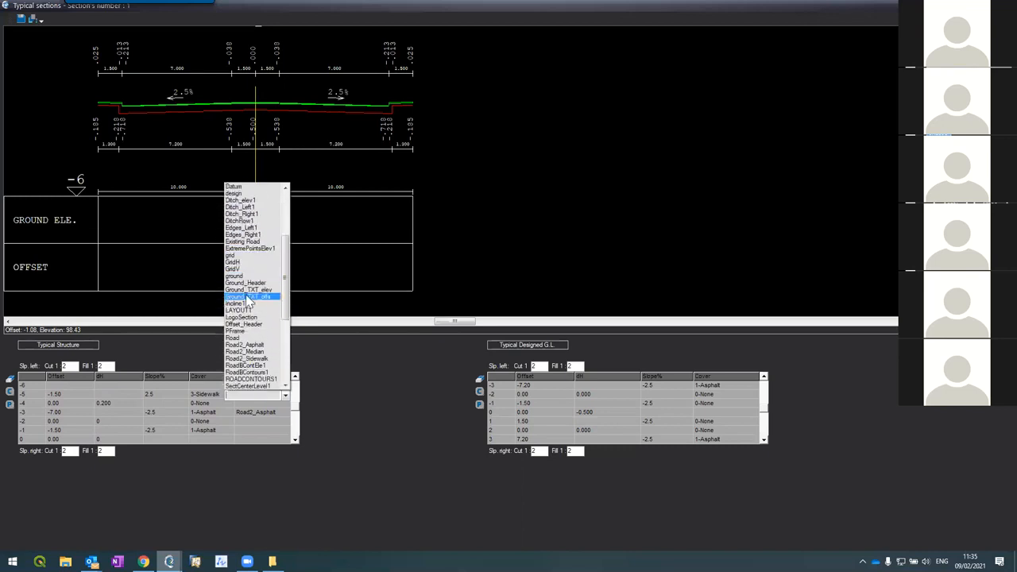
pyautogui.click(241, 359)
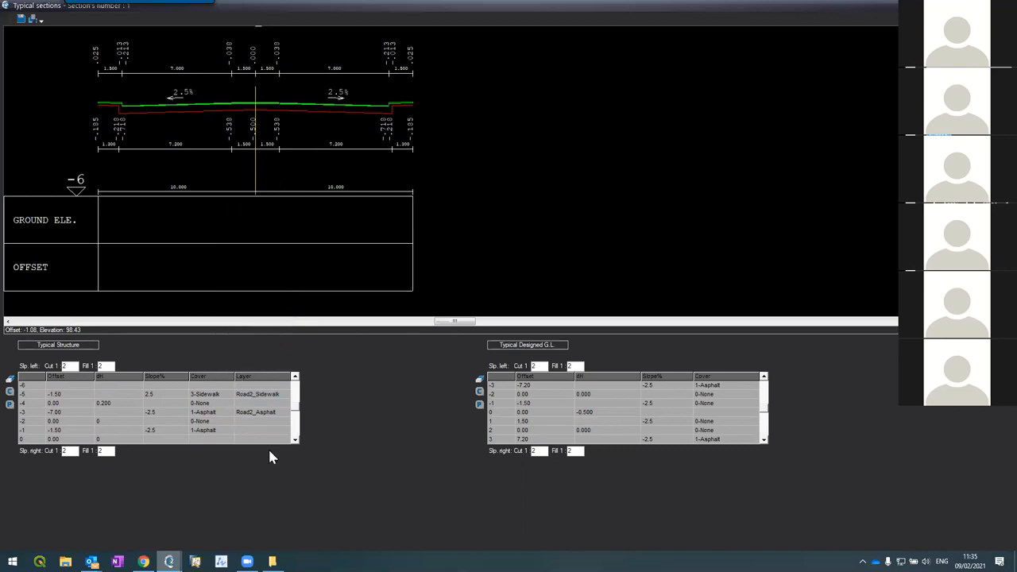
# Review the layers assigned across the rows of section 1's Typical Structure table
pyautogui.click(295, 441)
pyautogui.click(295, 441)
pyautogui.click(294, 441)
pyautogui.click(295, 441)
pyautogui.click(295, 441)
pyautogui.click(294, 439)
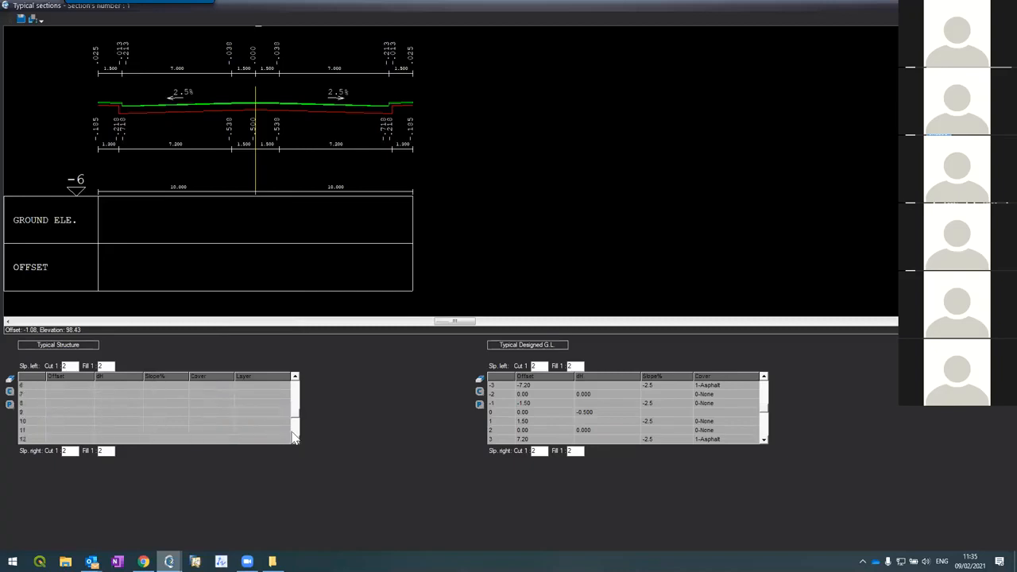
pyautogui.click(295, 377)
pyautogui.click(295, 378)
pyautogui.click(295, 377)
pyautogui.click(294, 377)
pyautogui.click(295, 377)
pyautogui.click(295, 378)
pyautogui.click(295, 378)
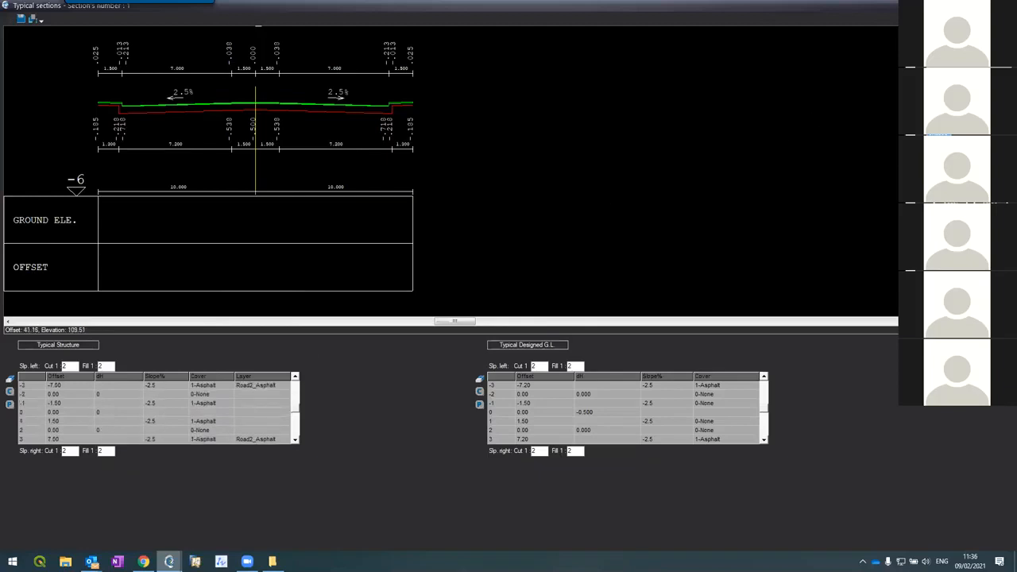
# Switch to typical section 2 and assign the Road2_Median layer to row -1 of its Typical Structure table
pyautogui.press('pagedown')
pyautogui.press('pageup')
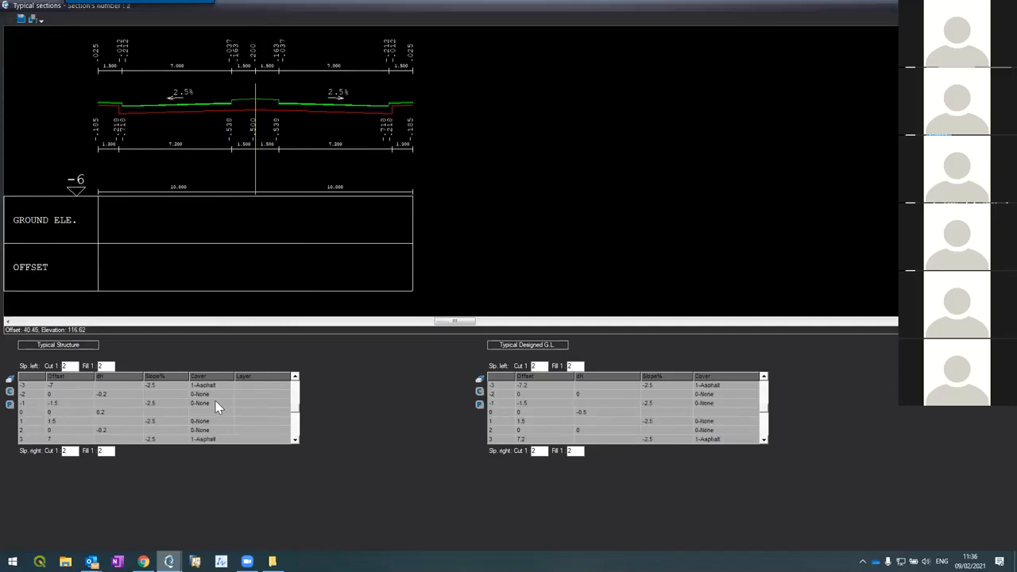
pyautogui.click(261, 404)
pyautogui.click(284, 404)
pyautogui.scroll(-2, 251, 338)
pyautogui.scroll(-4, 251, 338)
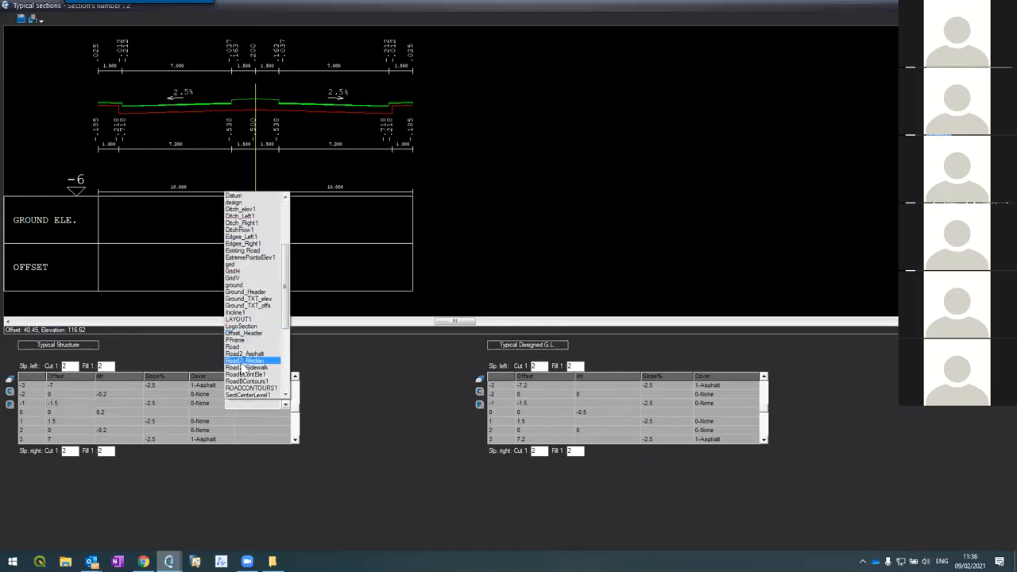
pyautogui.click(242, 362)
# Assign the Road2_Asphalt layer to the asphalt in row -3 of section 2's Typical Structure table
pyautogui.click(244, 386)
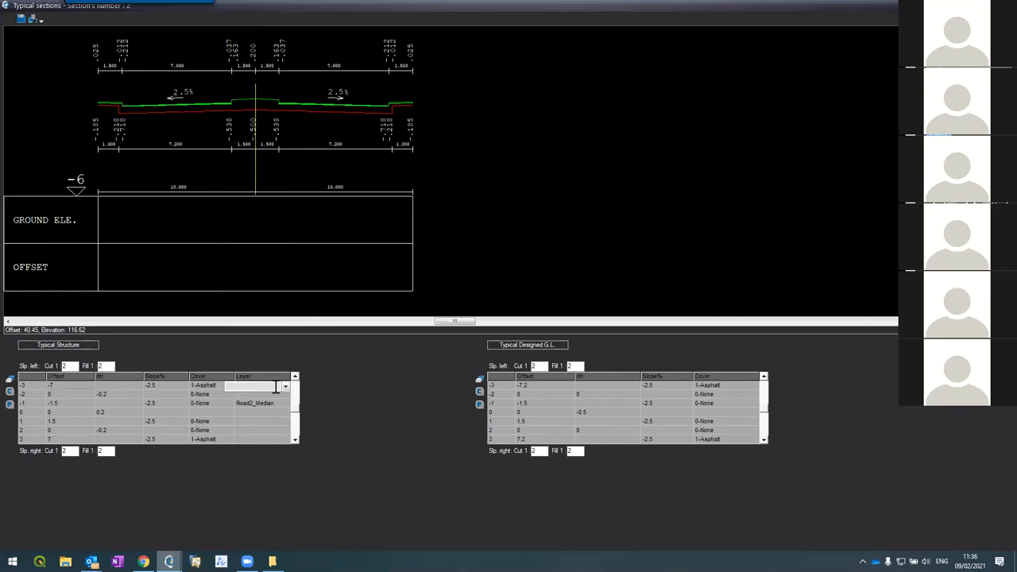
pyautogui.click(286, 386)
pyautogui.scroll(-5, 252, 342)
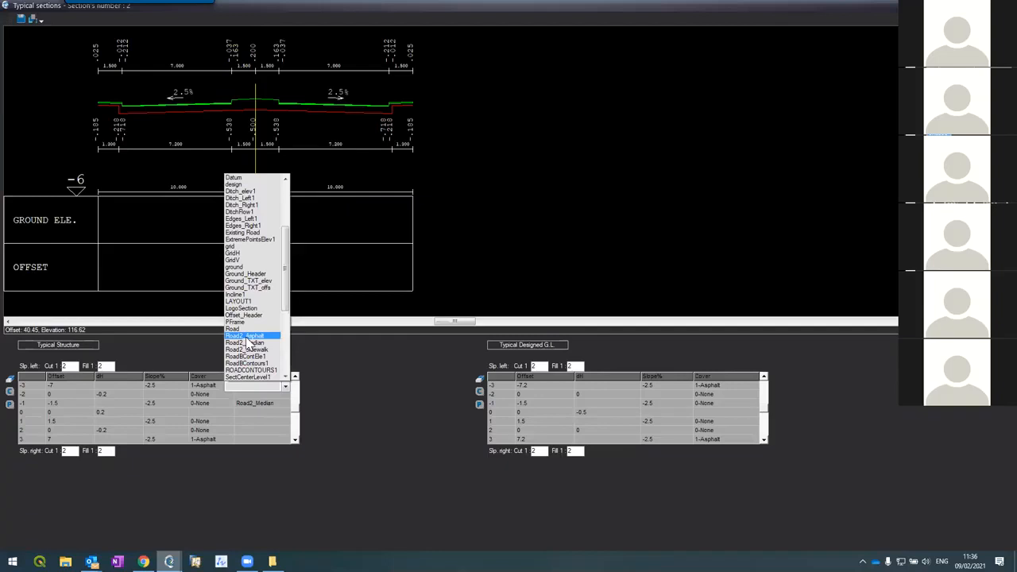
pyautogui.click(246, 335)
# Assign the Road2_Sidewalk layer to the sidewalk in row -5 of section 2's Typical Structure table
pyautogui.click(295, 377)
pyautogui.click(294, 378)
pyautogui.click(295, 379)
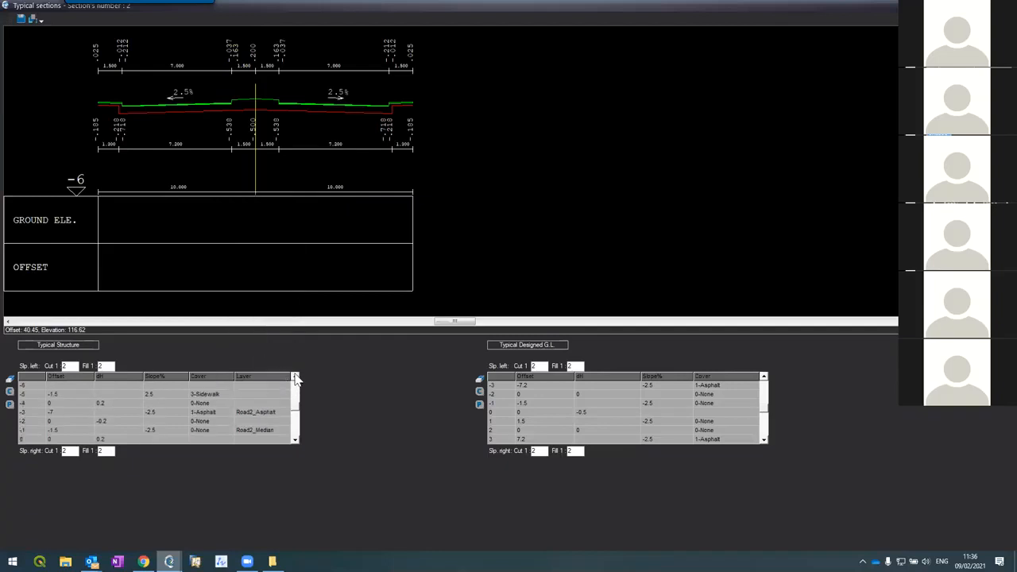
pyautogui.click(253, 394)
pyautogui.click(283, 395)
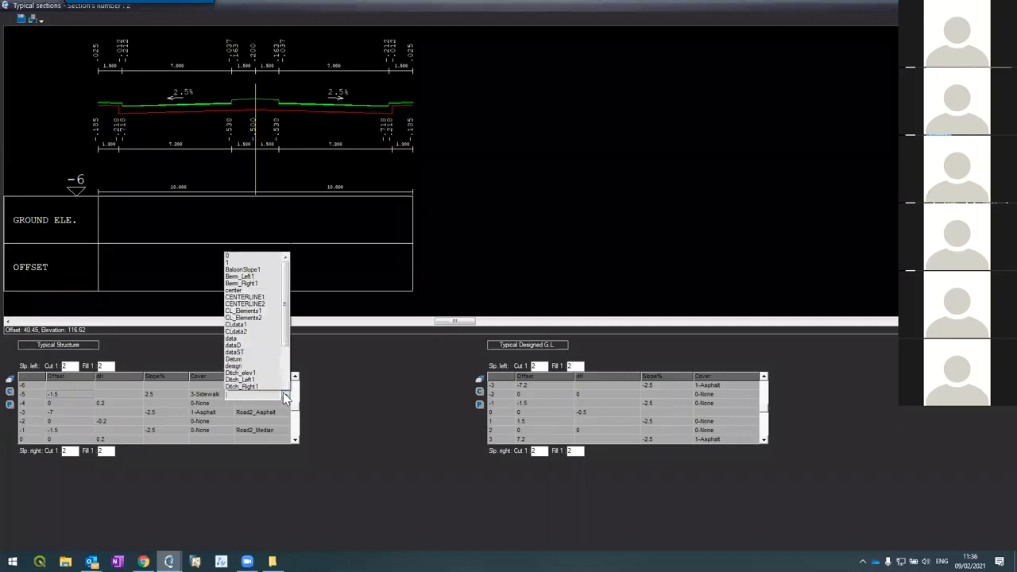
pyautogui.scroll(-4, 285, 321)
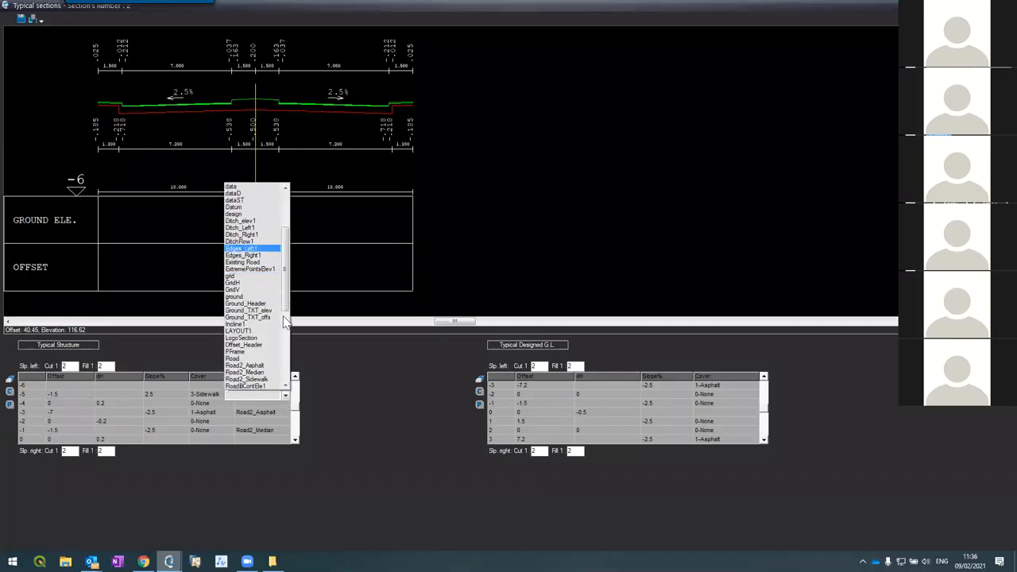
pyautogui.click(255, 388)
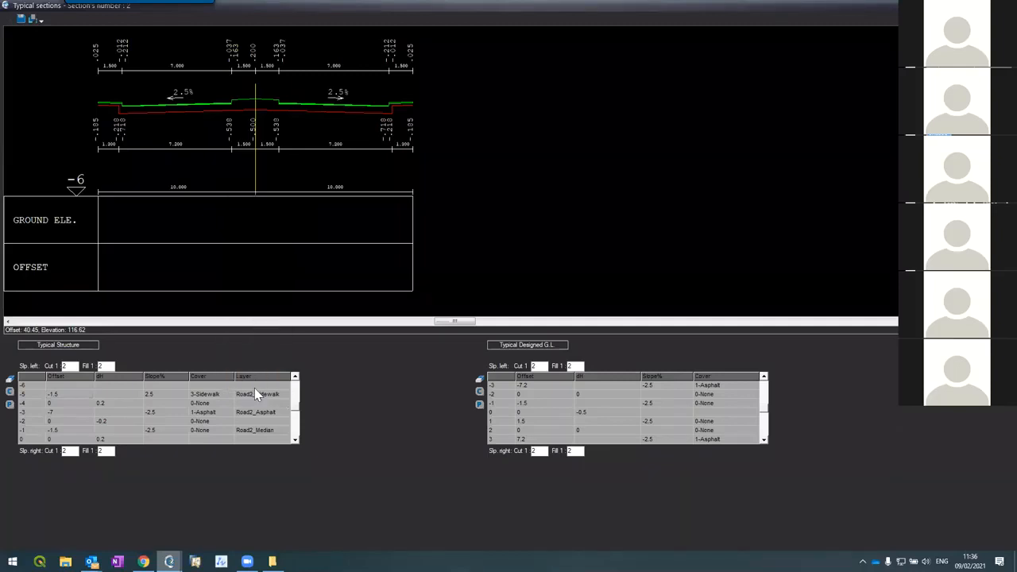
# Assign the Road2_Median layer to row 1 of section 2's Typical Structure table
pyautogui.click(296, 440)
pyautogui.click(295, 440)
pyautogui.click(295, 439)
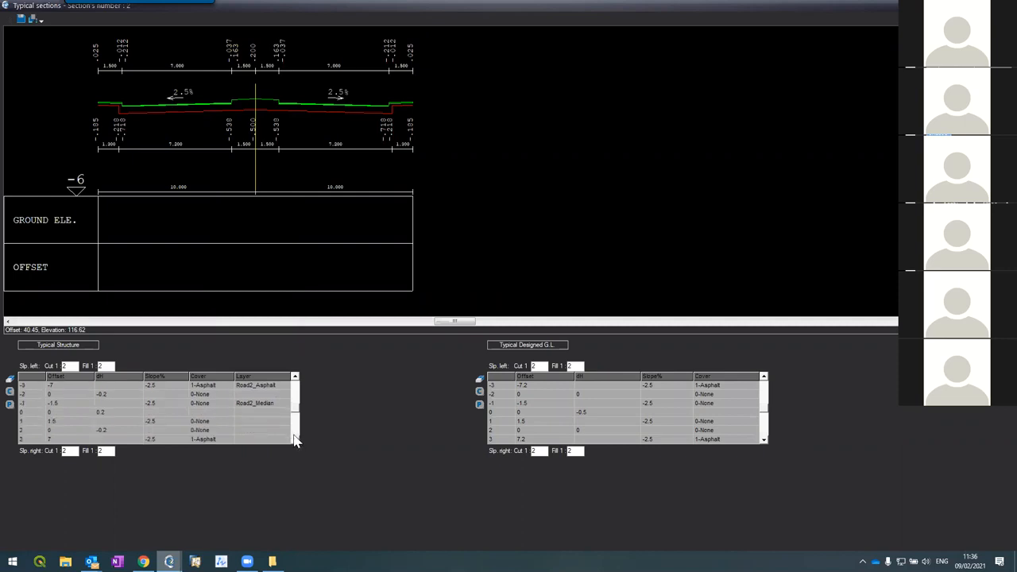
pyautogui.click(256, 422)
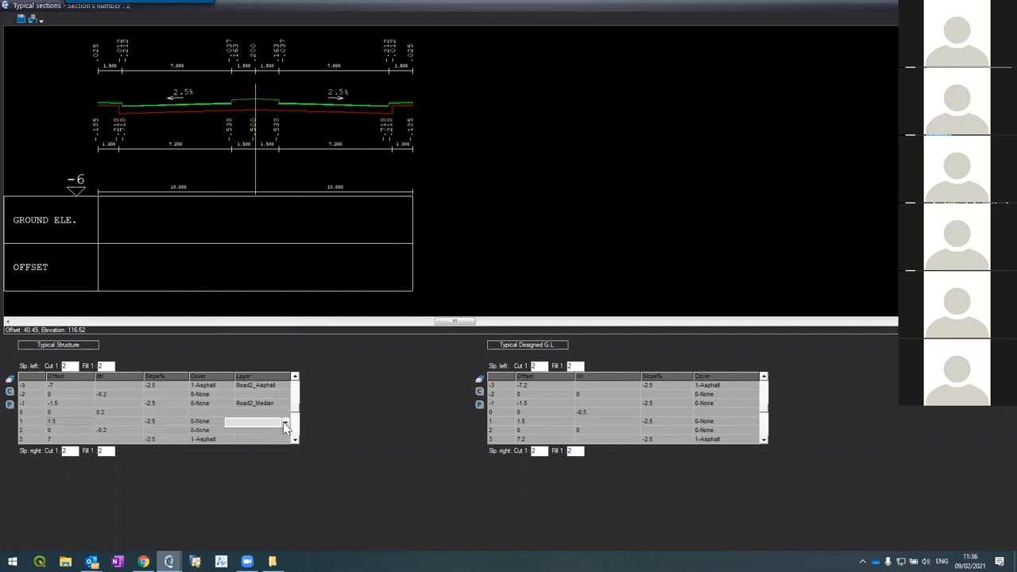
pyautogui.click(283, 422)
pyautogui.scroll(-5, 244, 324)
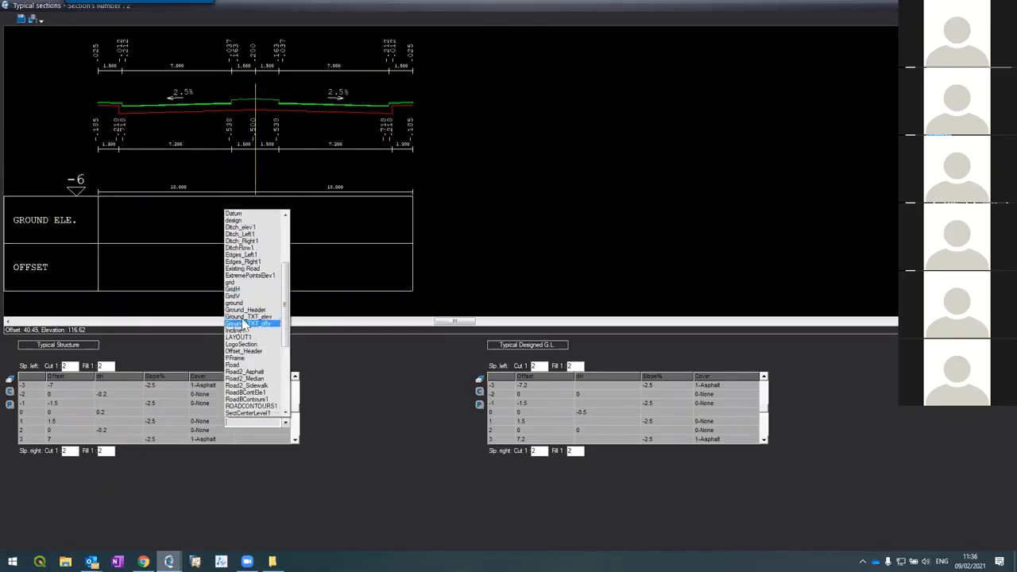
pyautogui.click(243, 379)
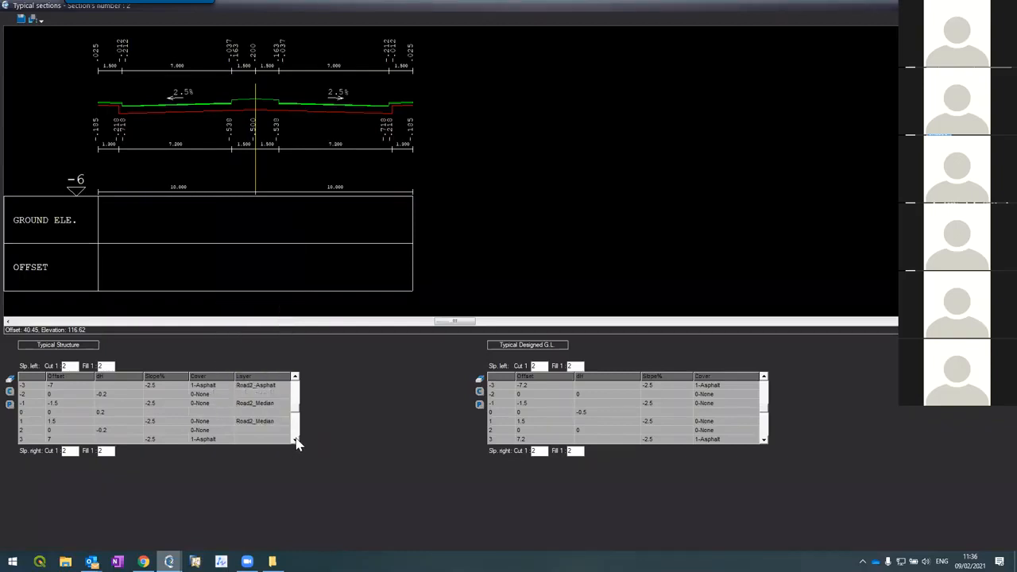
# Assign the Road2_Asphalt layer to the asphalt in row 3 of section 2's Typical Structure table
pyautogui.click(294, 439)
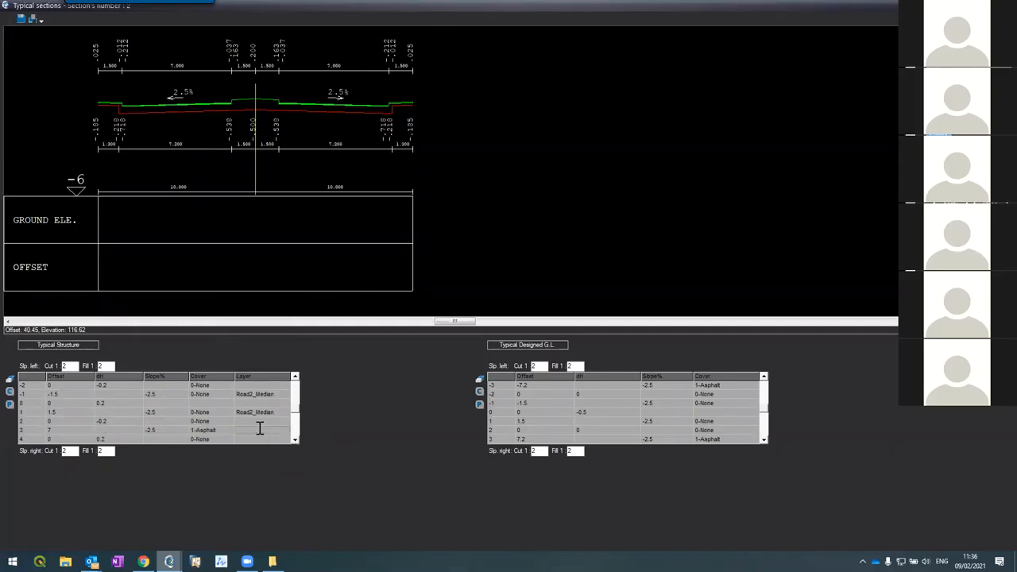
pyautogui.click(260, 429)
pyautogui.click(286, 433)
pyautogui.scroll(-6, 252, 286)
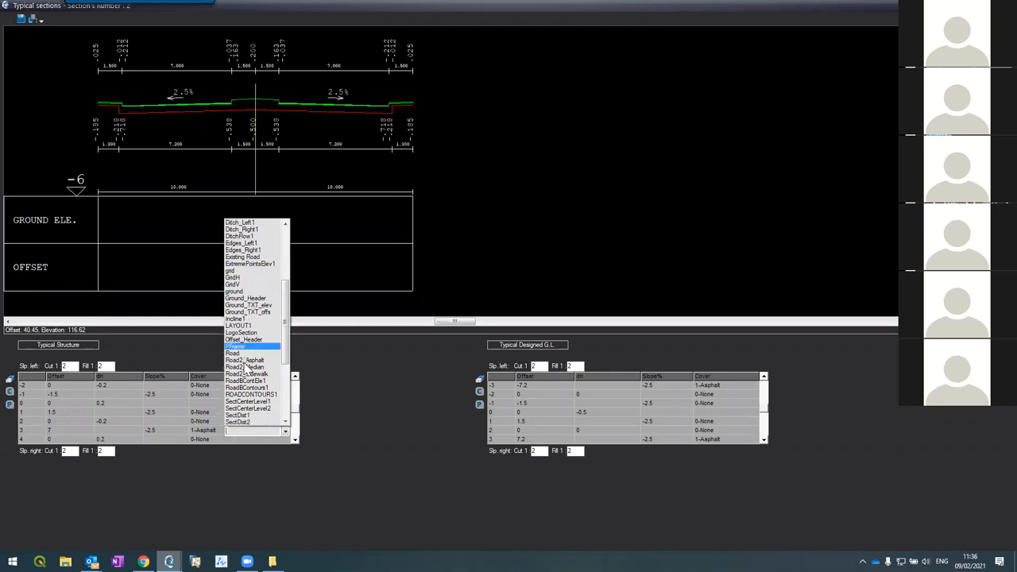
pyautogui.click(245, 363)
# Assign the Road2_Sidewalk layer to the sidewalk in row 5 of section 2's Typical Structure table
pyautogui.scroll(-1, 295, 445)
pyautogui.click(267, 430)
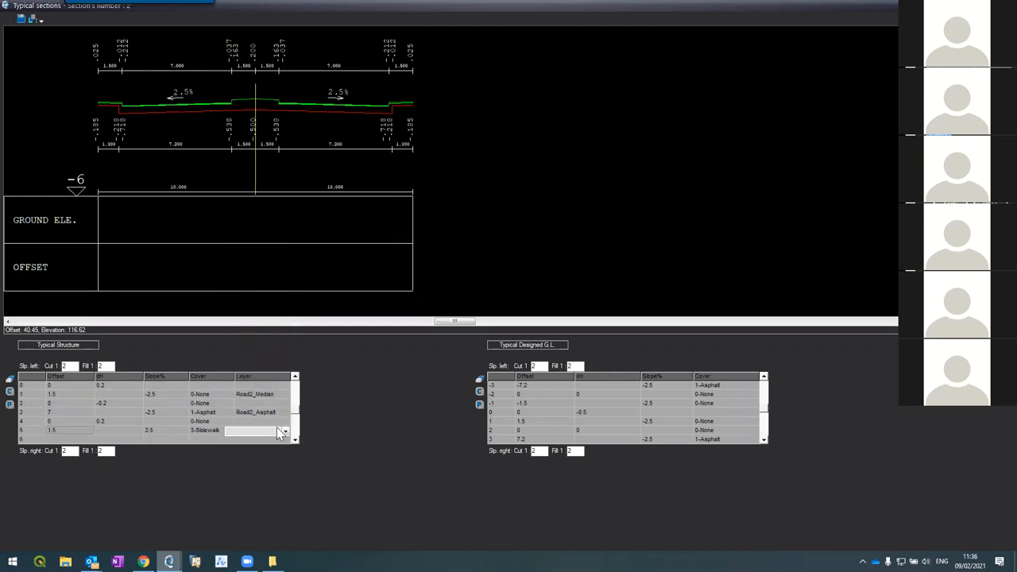
pyautogui.click(284, 431)
pyautogui.scroll(-7, 264, 333)
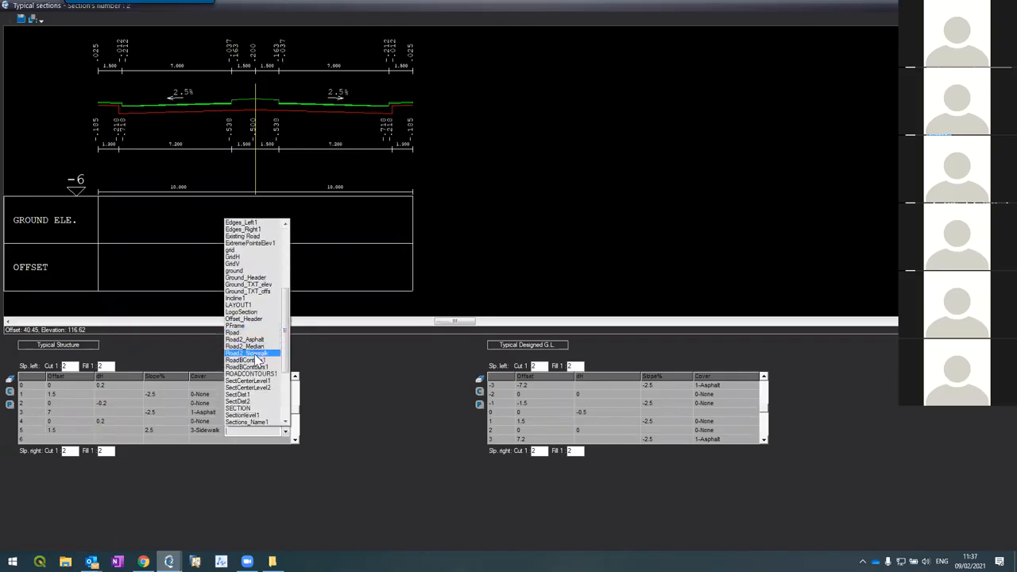
pyautogui.click(254, 353)
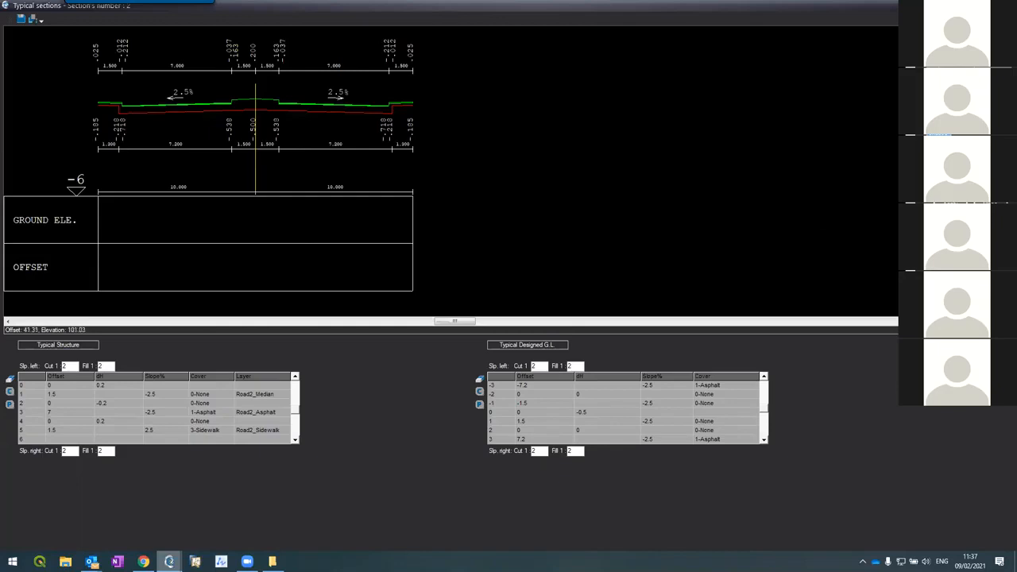
# Return to typical section 1, save the typical sections, and update the current road's layout, contours, distances and triangles at interval 2
pyautogui.click(630, 94)
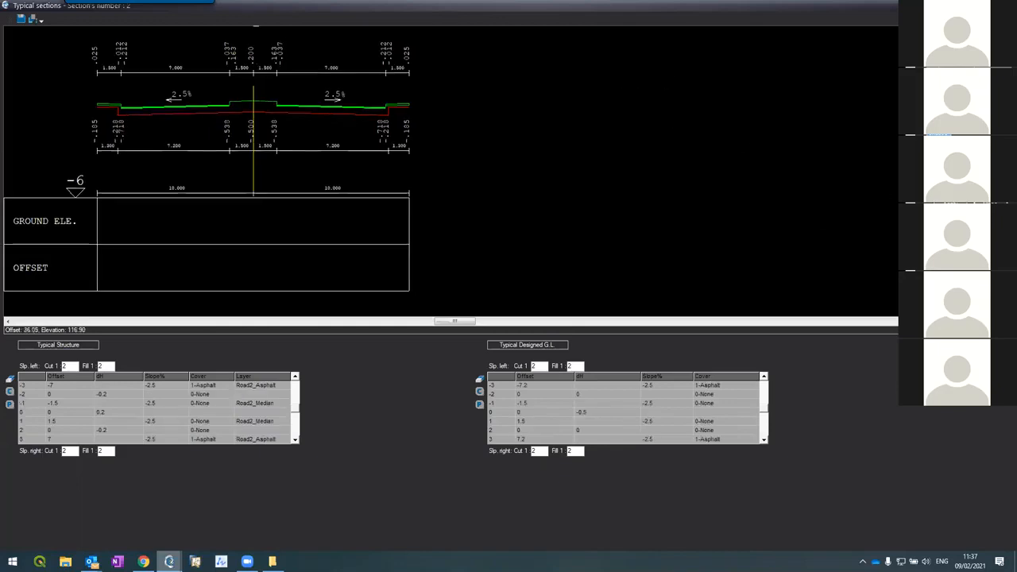
pyautogui.press('pageup')
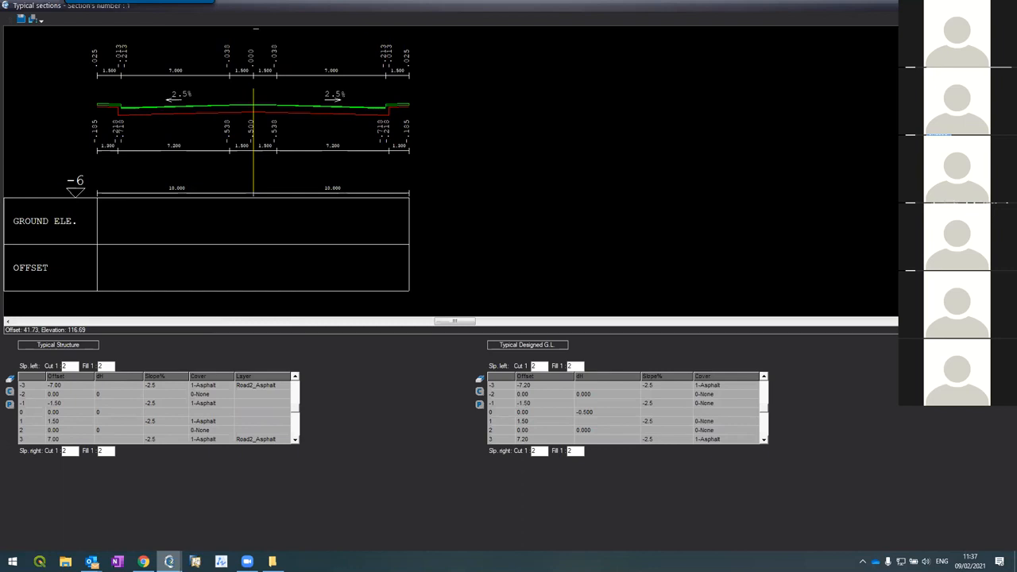
pyautogui.hotkey('ctrl', 's')
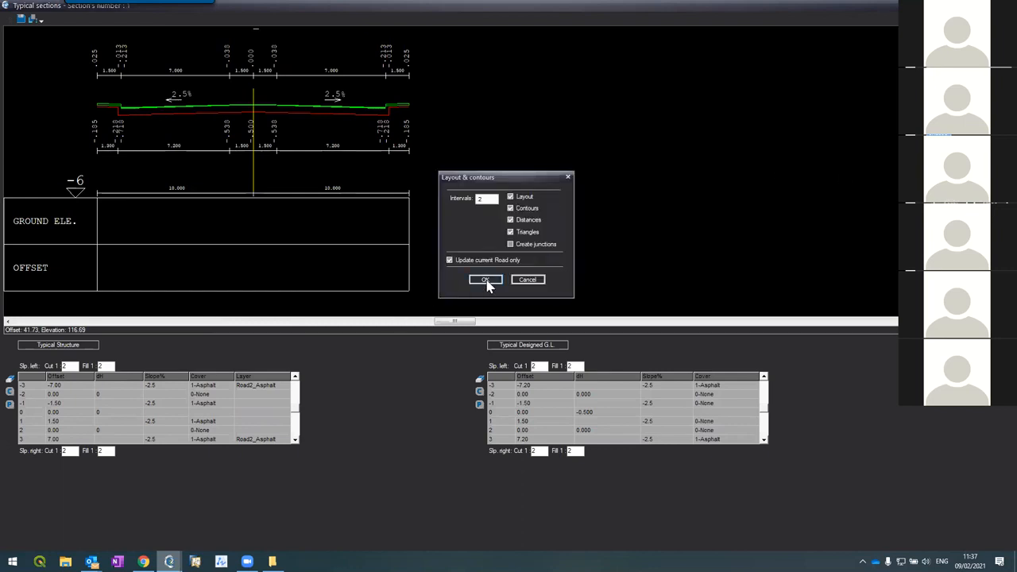
pyautogui.click(486, 280)
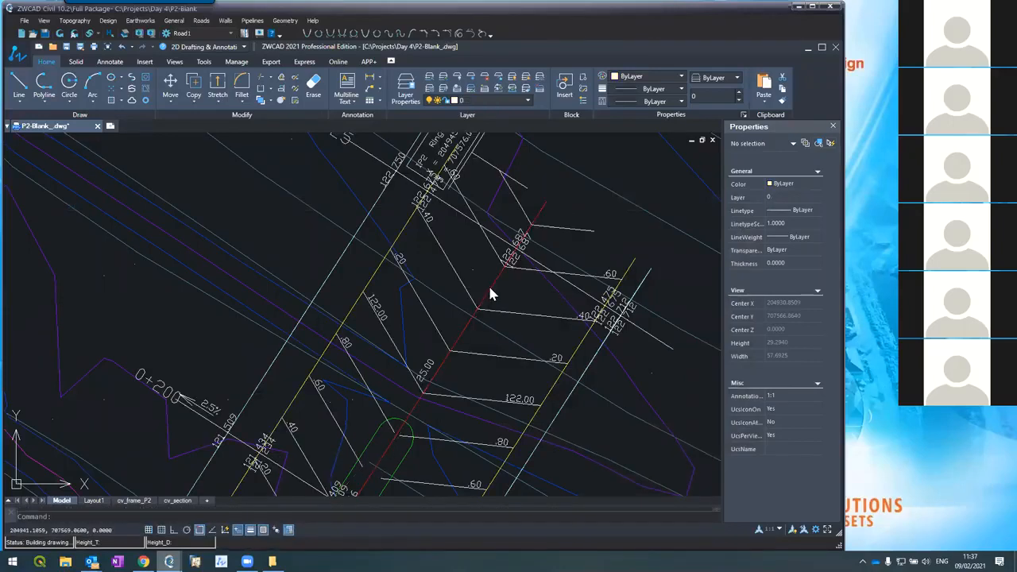
# Examine the median outline, pavement edges and contours along the regenerated road layout in the drawing
pyautogui.scroll(-2, 486, 229)
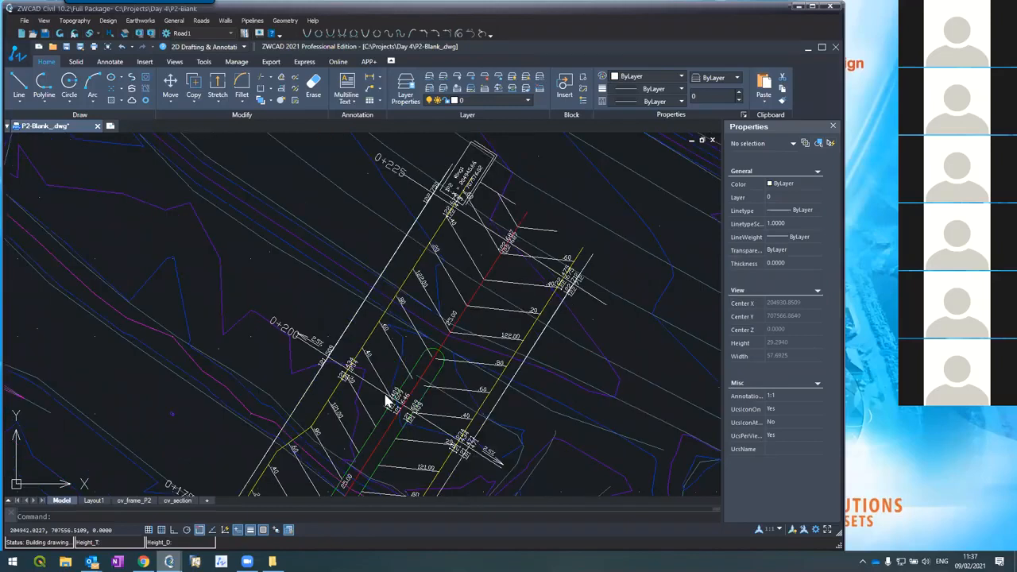
pyautogui.scroll(-5, 387, 397)
pyautogui.scroll(6, 390, 387)
pyautogui.scroll(-2, 413, 348)
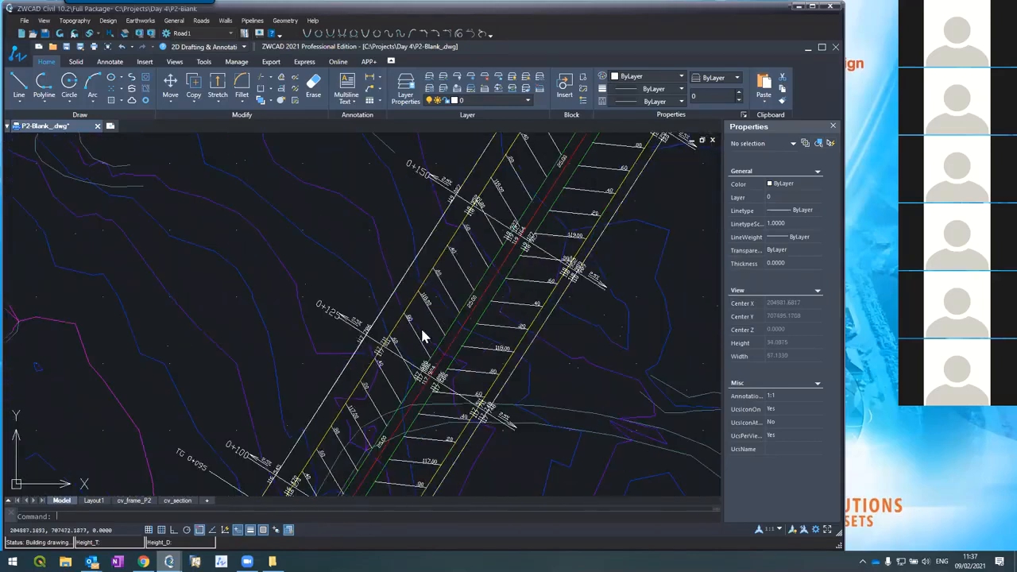
pyautogui.scroll(-2, 286, 459)
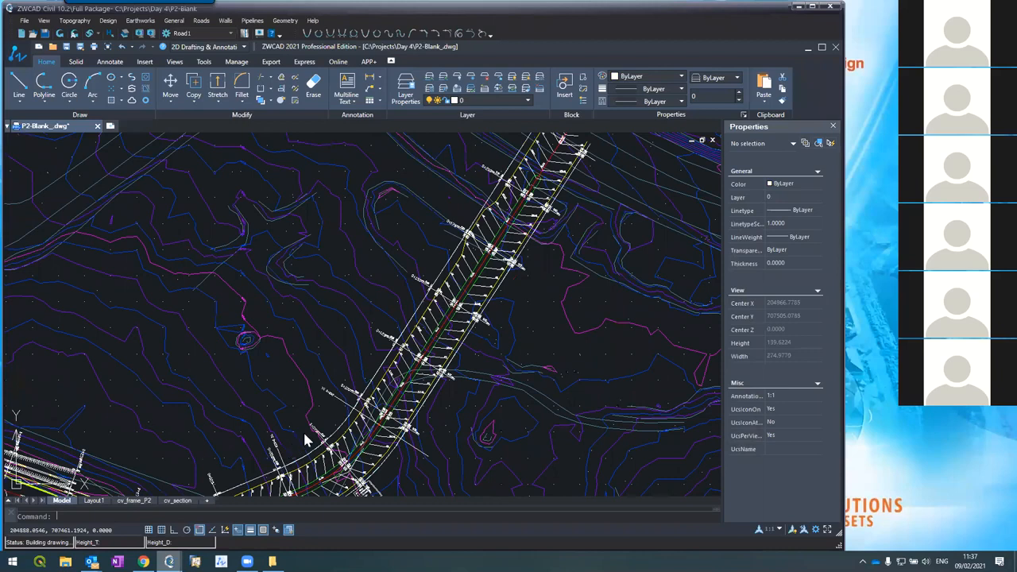
pyautogui.scroll(5, 307, 436)
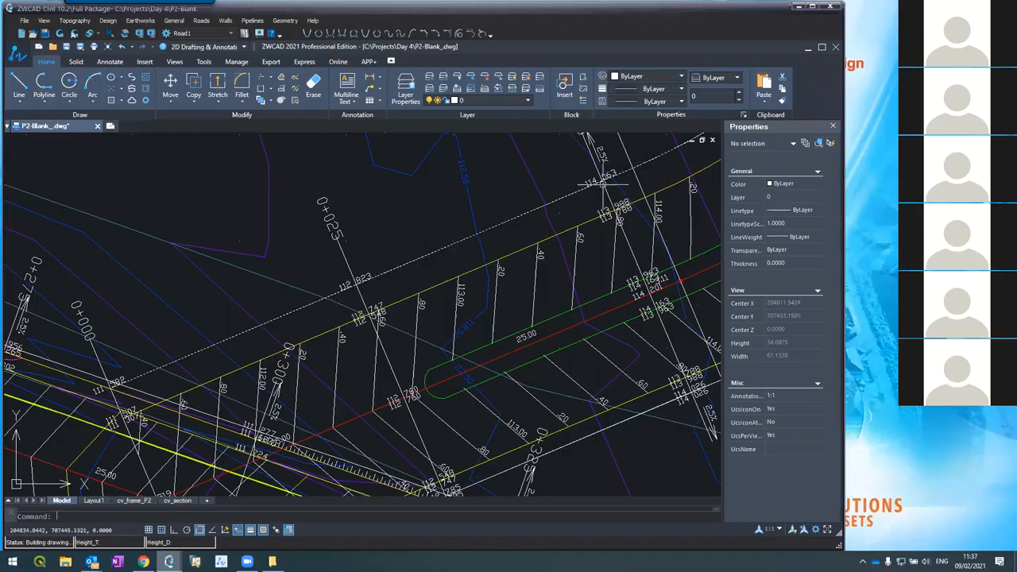
pyautogui.scroll(-3, 473, 235)
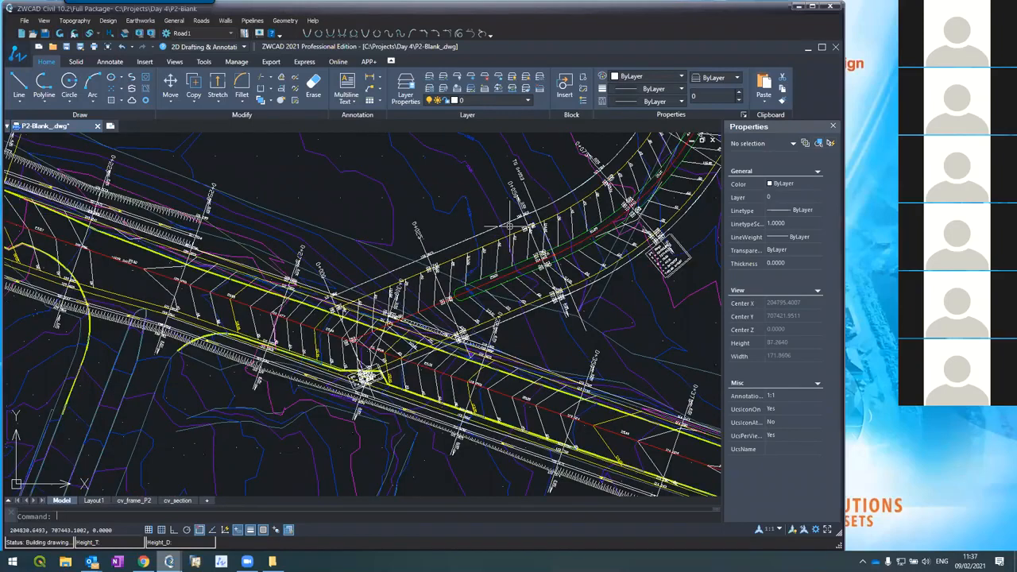
pyautogui.scroll(3, 536, 227)
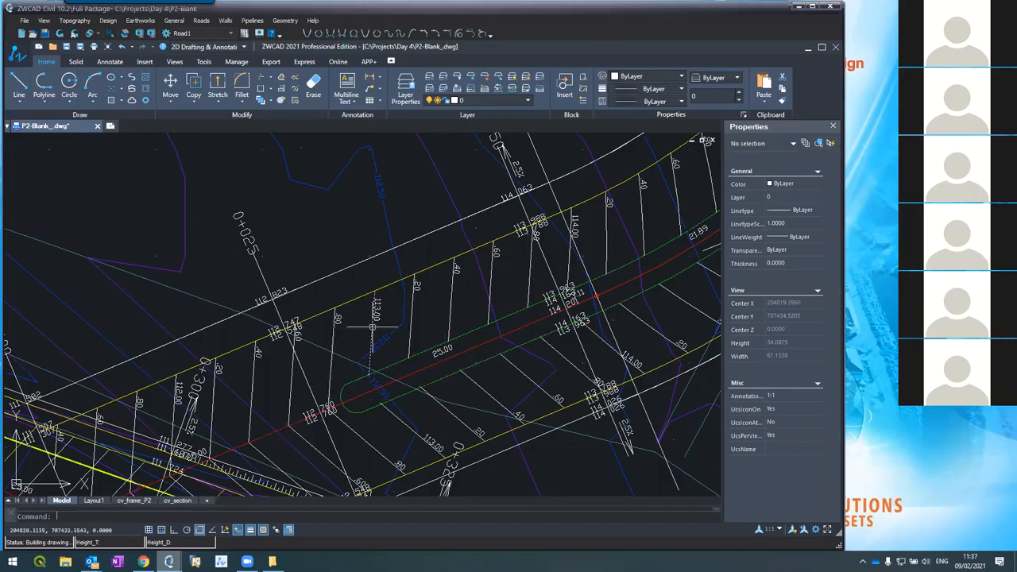
pyautogui.scroll(-8, 340, 356)
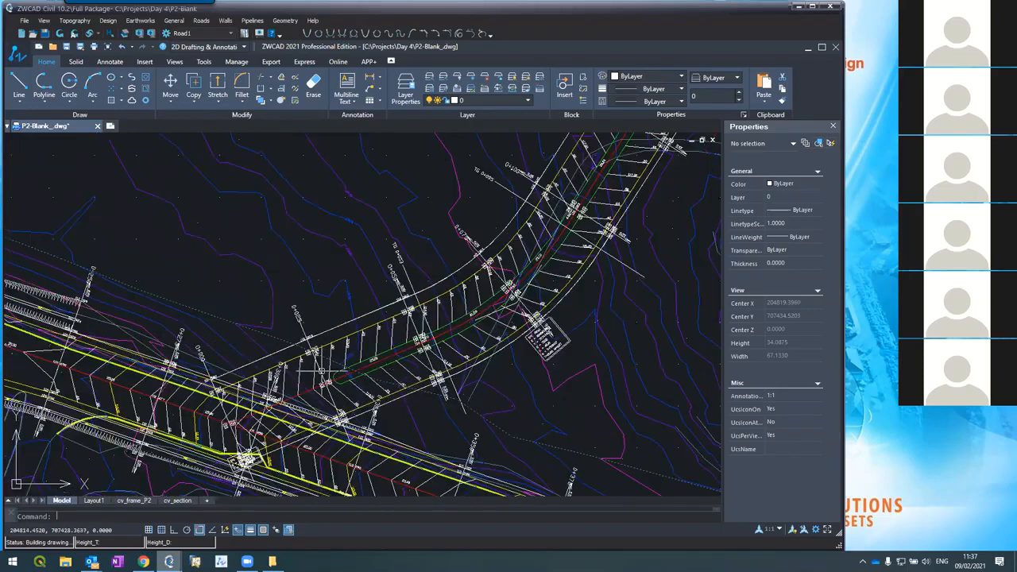
pyautogui.scroll(4, 414, 258)
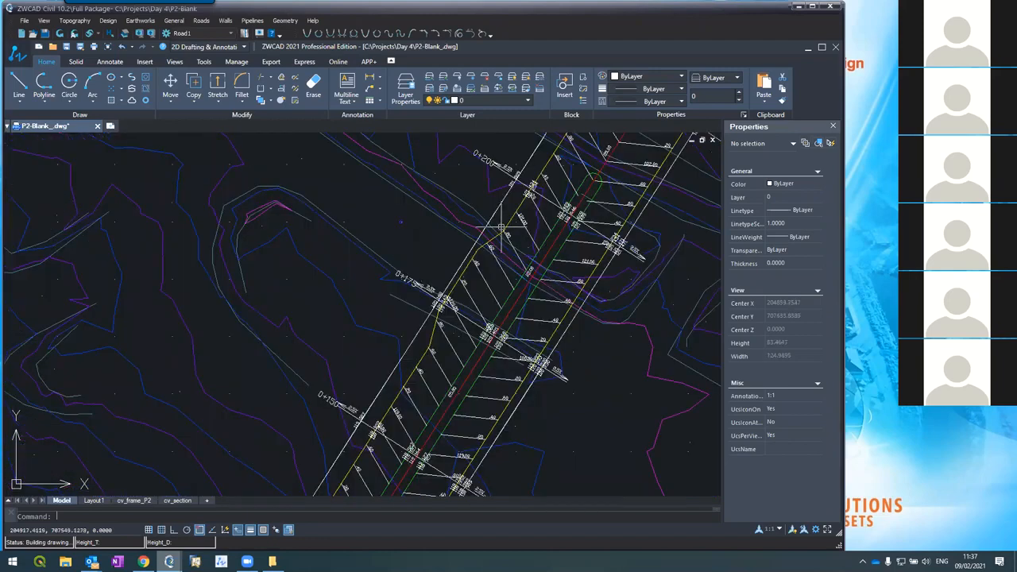
pyautogui.scroll(2, 473, 318)
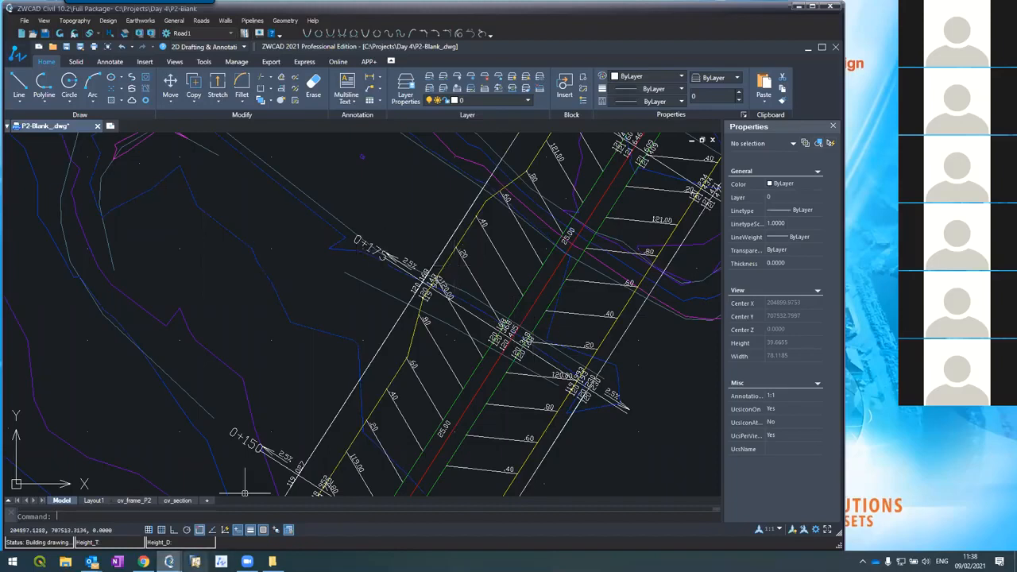
# Bring back the Typical Sections window and close it
pyautogui.click(169, 562)
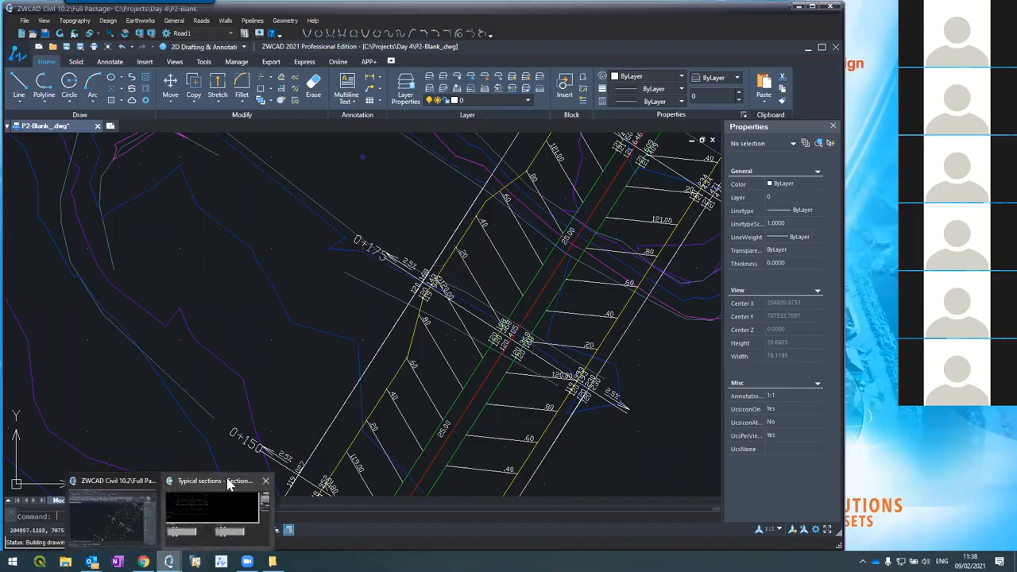
pyautogui.click(214, 509)
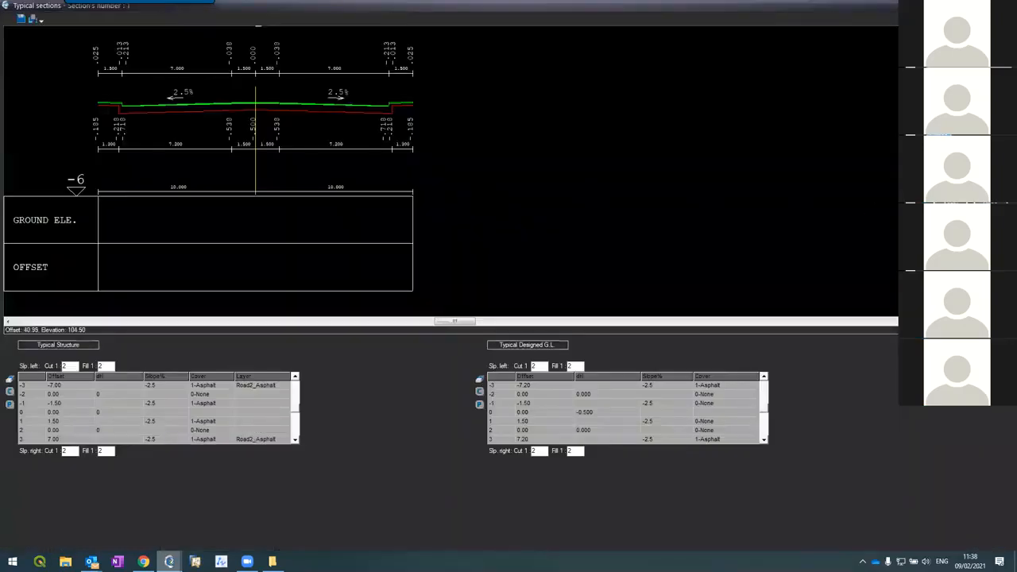
pyautogui.press('Escape')
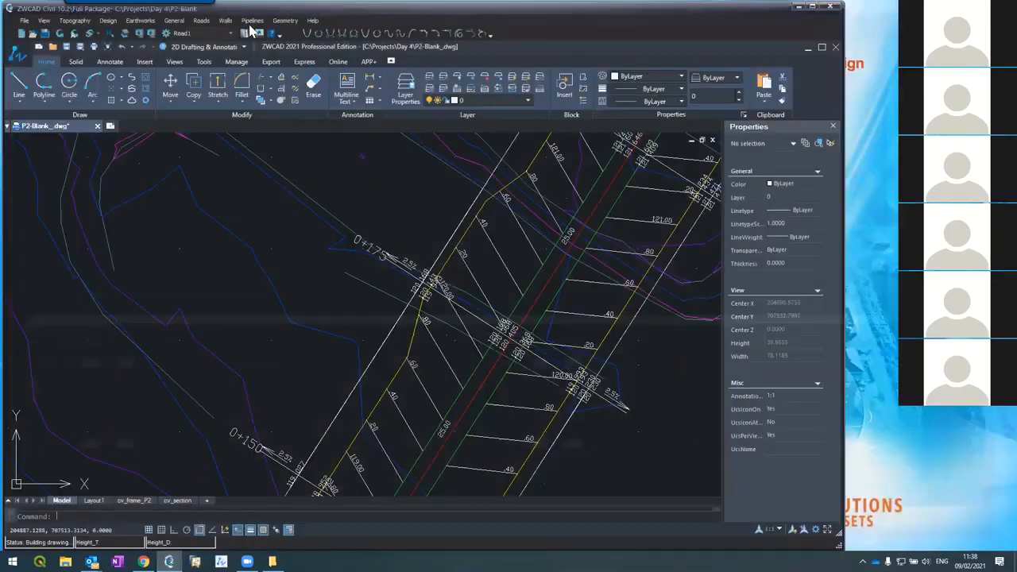
# Open the cross sections of Road1 and review the designed ground line at sections 0+000 and 0+025
pyautogui.click(201, 21)
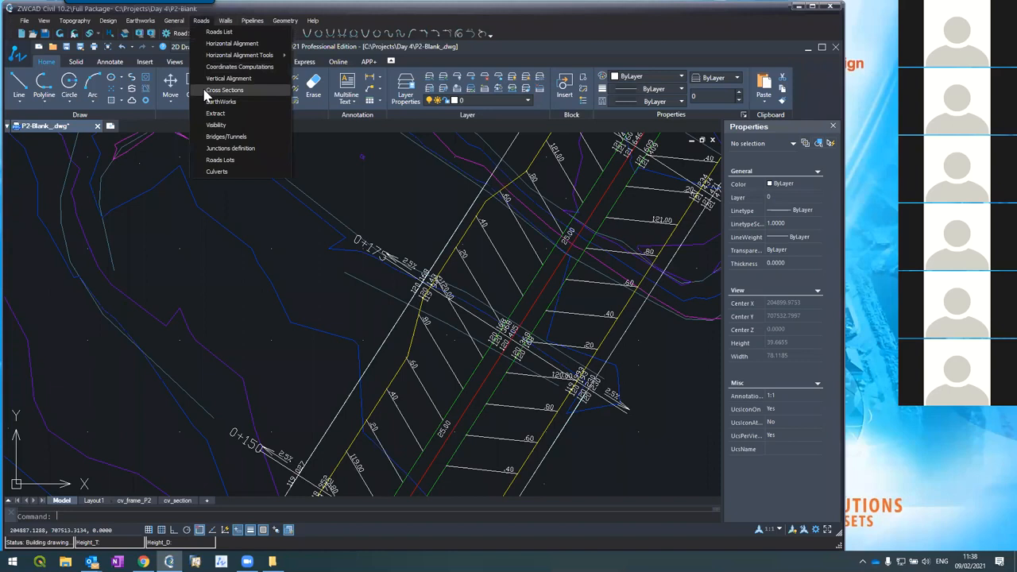
pyautogui.click(205, 91)
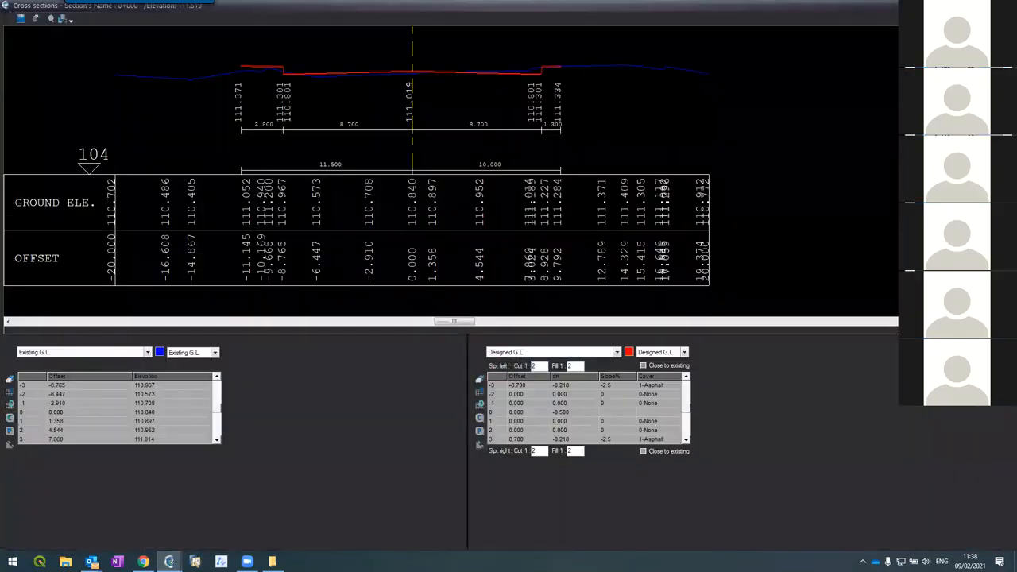
pyautogui.press('pagedown')
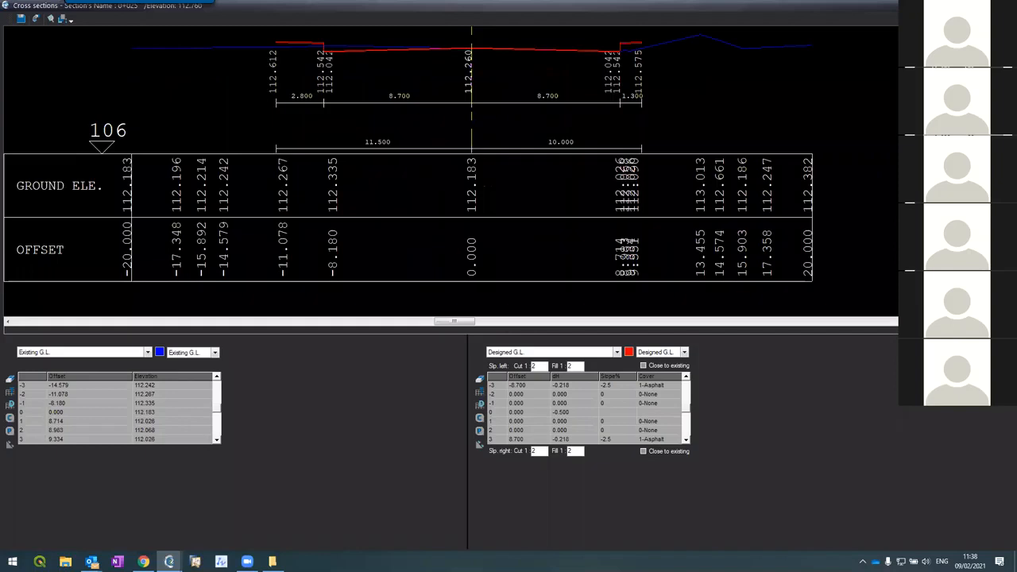
pyautogui.press('pagedown')
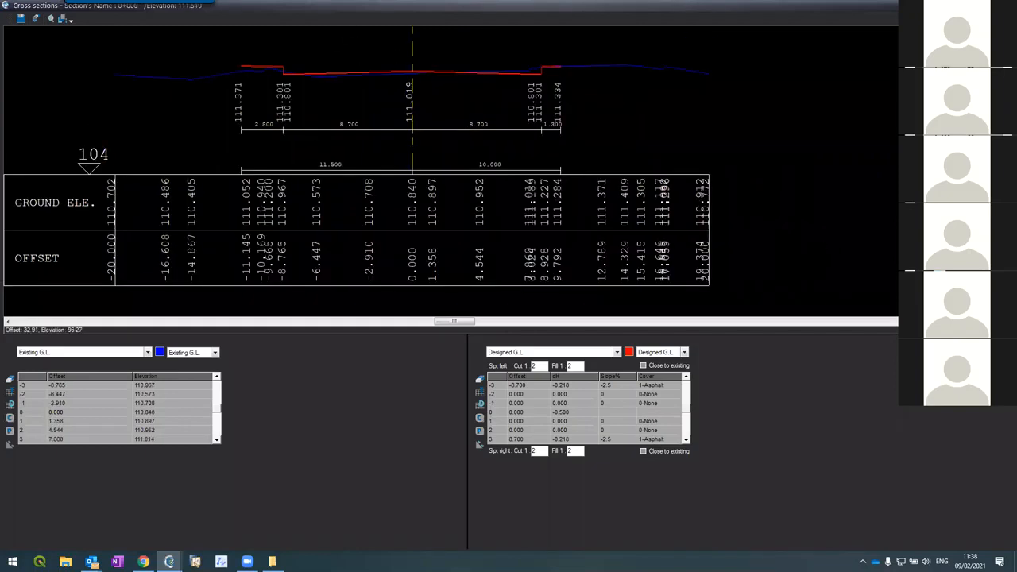
# Accept the table selection for section 0+000 and review the designed ground line and structure in the cross sections through 0+050
pyautogui.hotkey('ctrl', 'c')
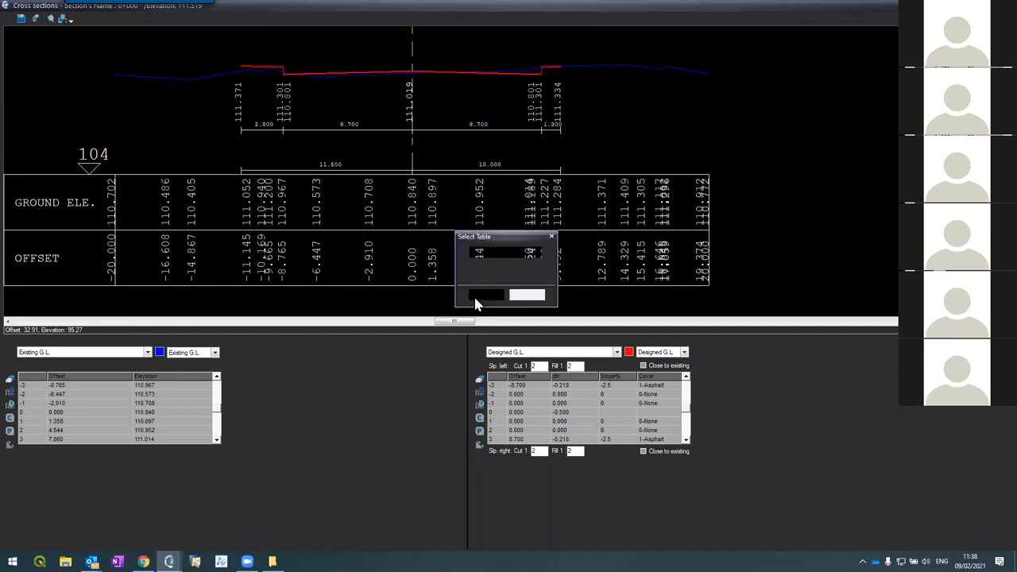
pyautogui.click(488, 296)
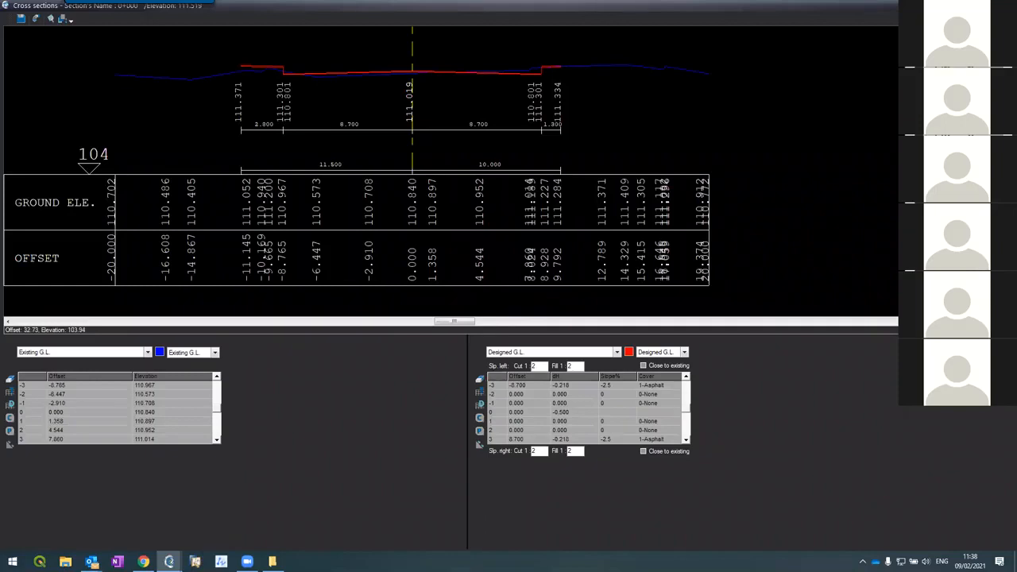
pyautogui.press('pagedown')
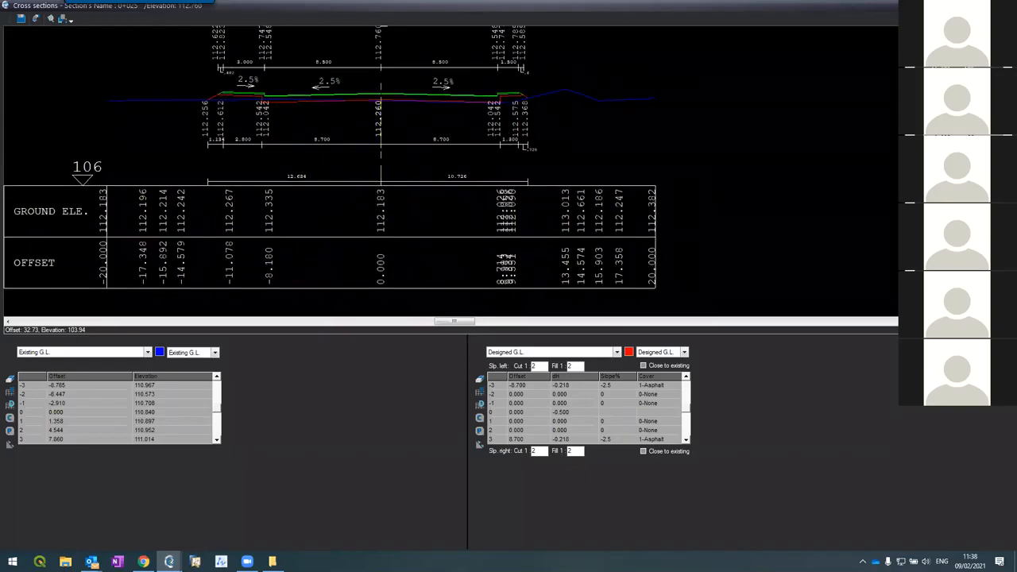
pyautogui.press('pagedown')
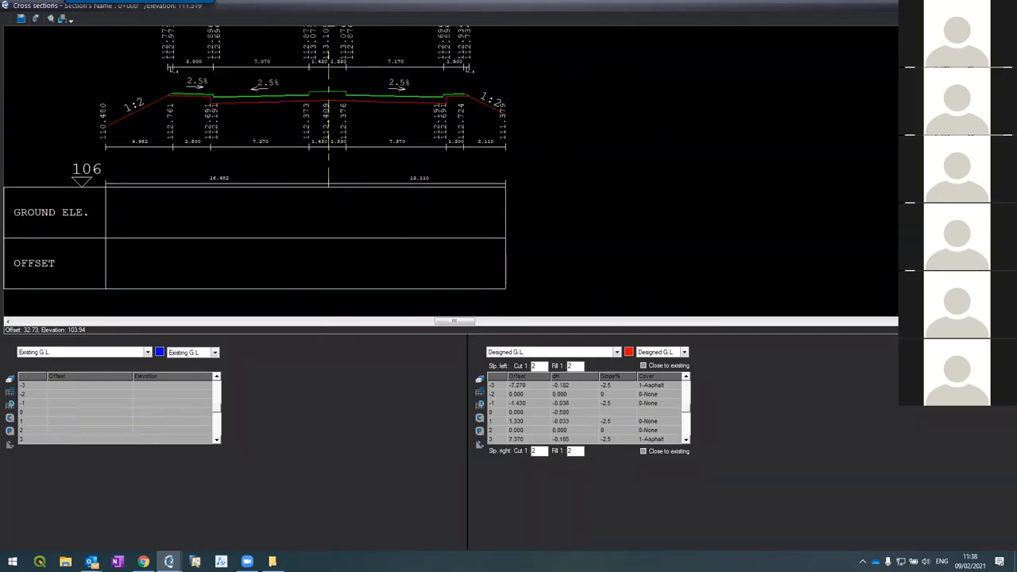
pyautogui.press('pagedown')
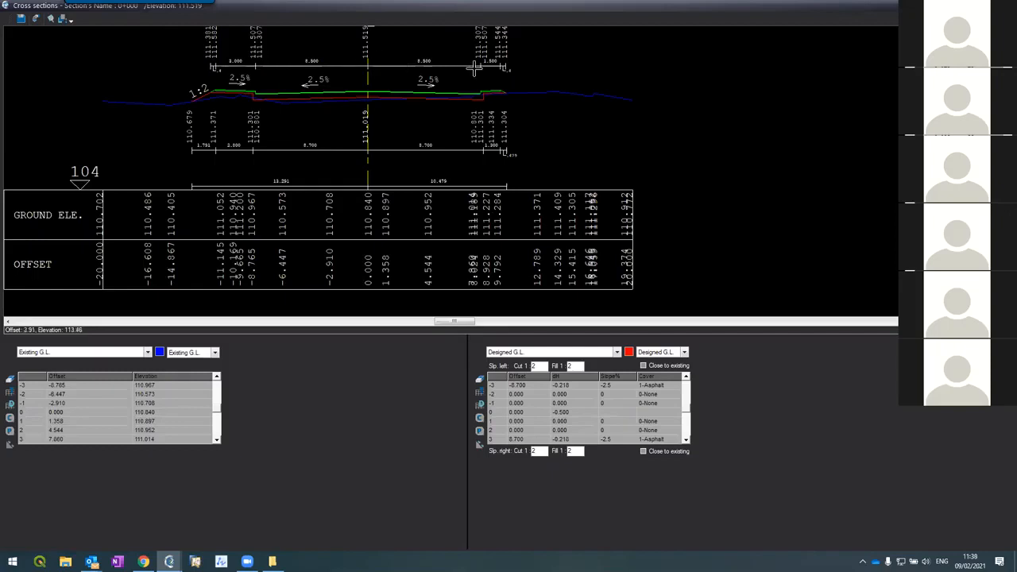
pyautogui.click(914, 89)
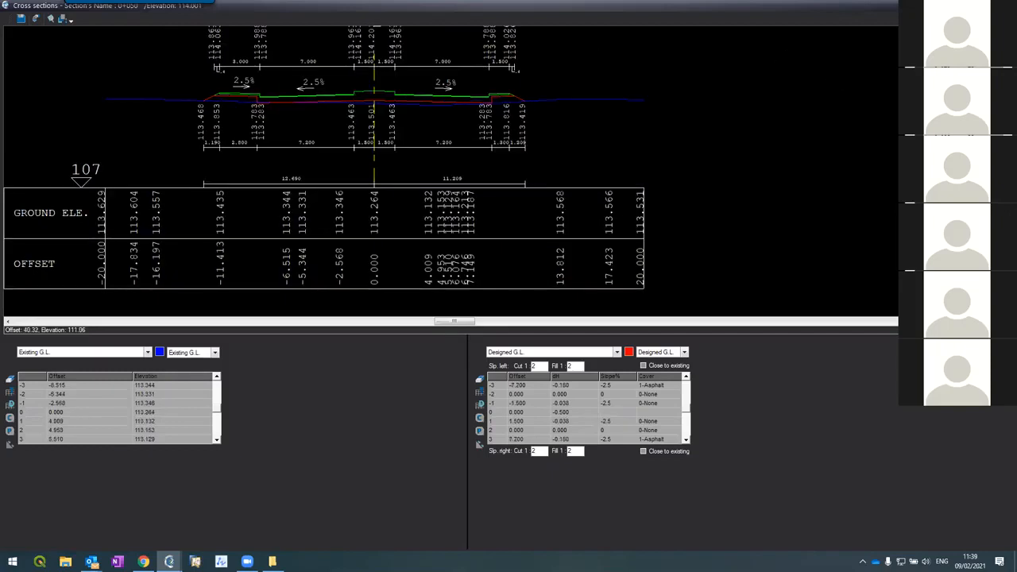
pyautogui.scroll(3, 341, 82)
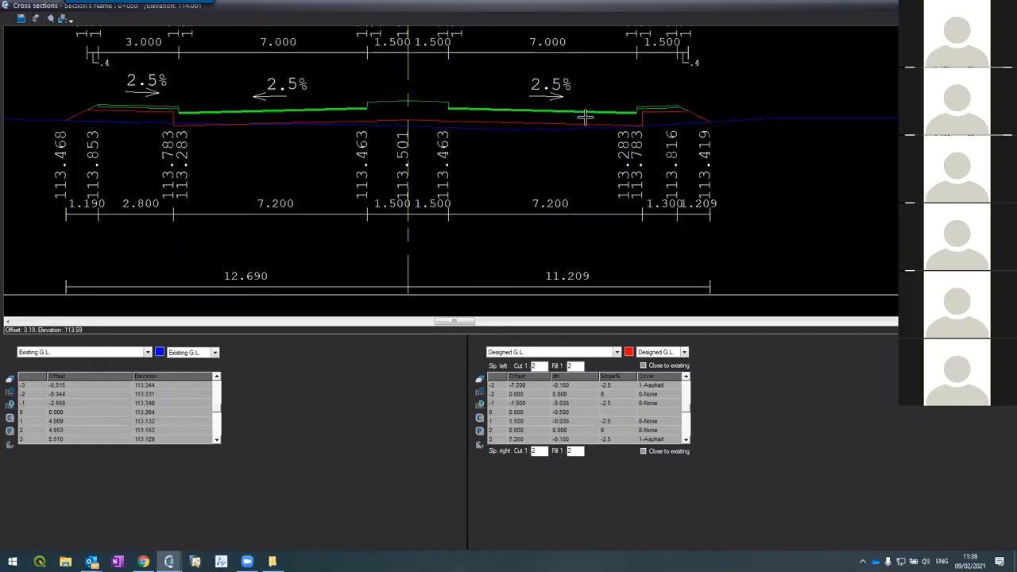
pyautogui.click(914, 134)
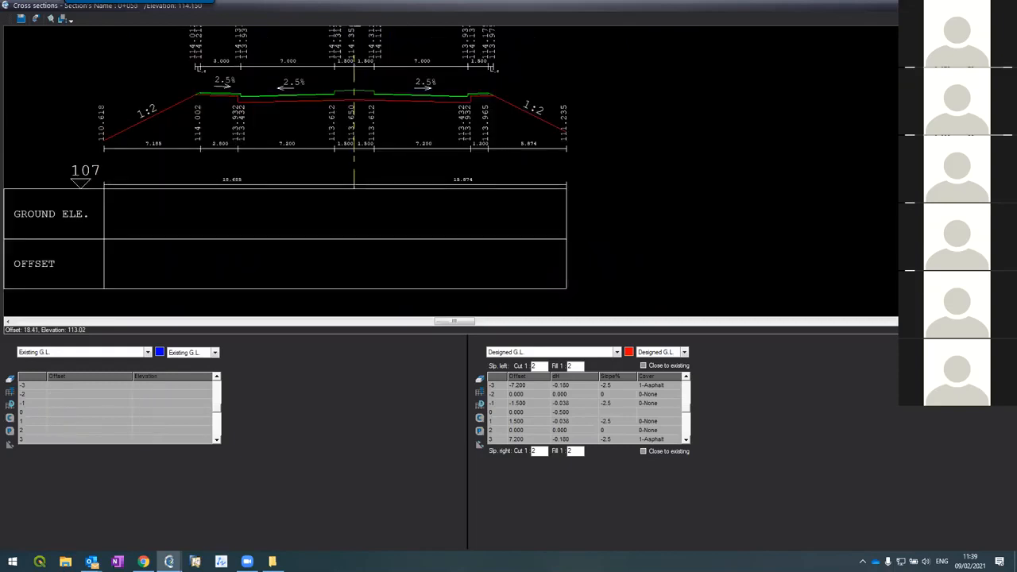
# Step through the remaining cross sections to 0+175, examine its left pavement edge and sidewalk, and return to 0+096
pyautogui.press('Down')
pyautogui.press('Down')
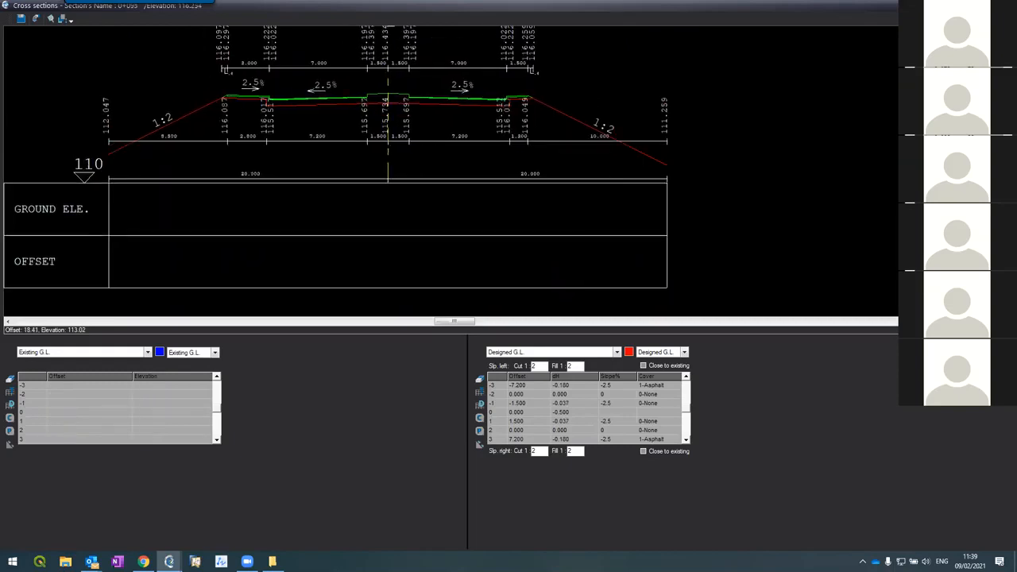
pyautogui.press('Down')
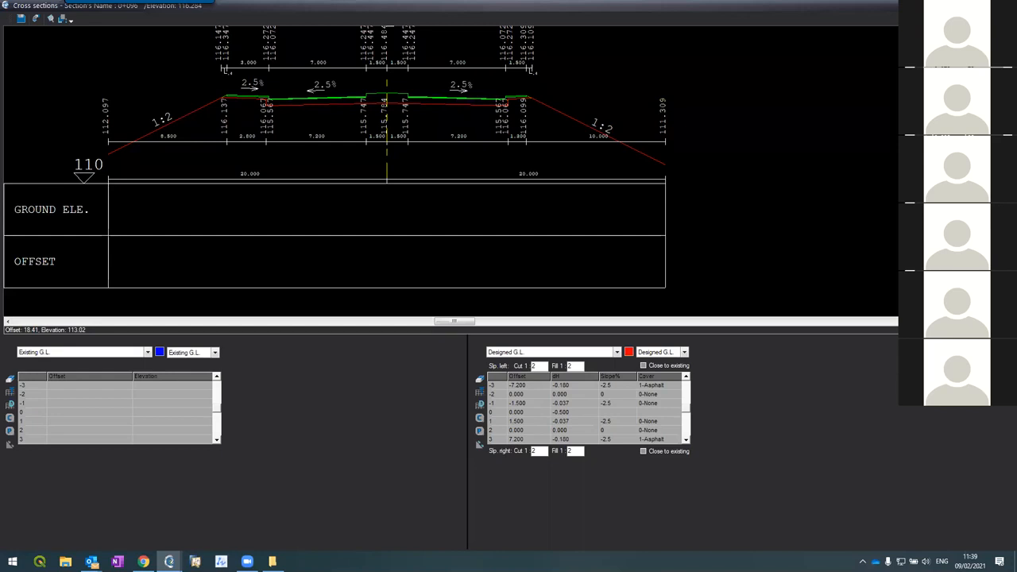
pyautogui.press('Down')
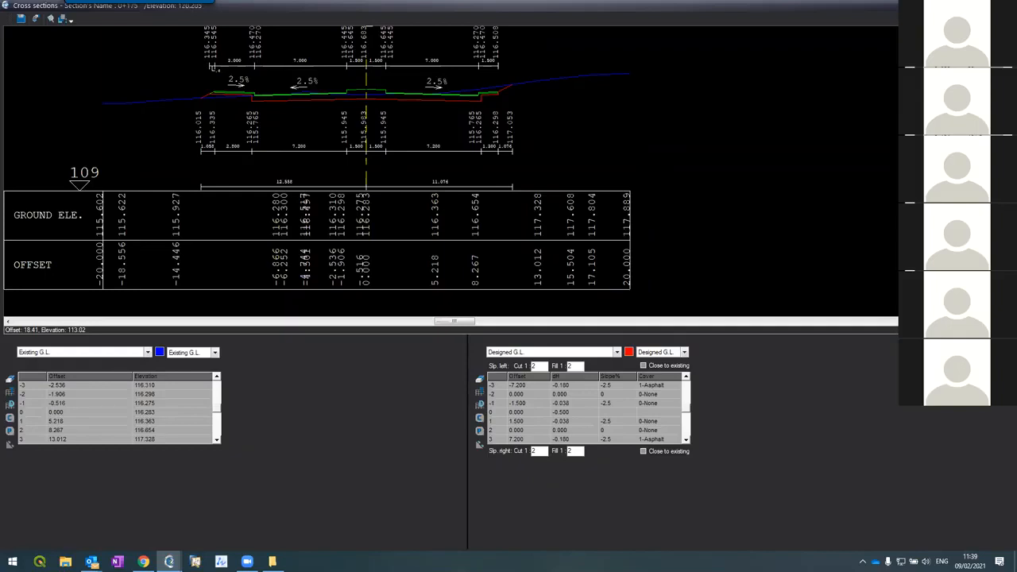
pyautogui.press('Down')
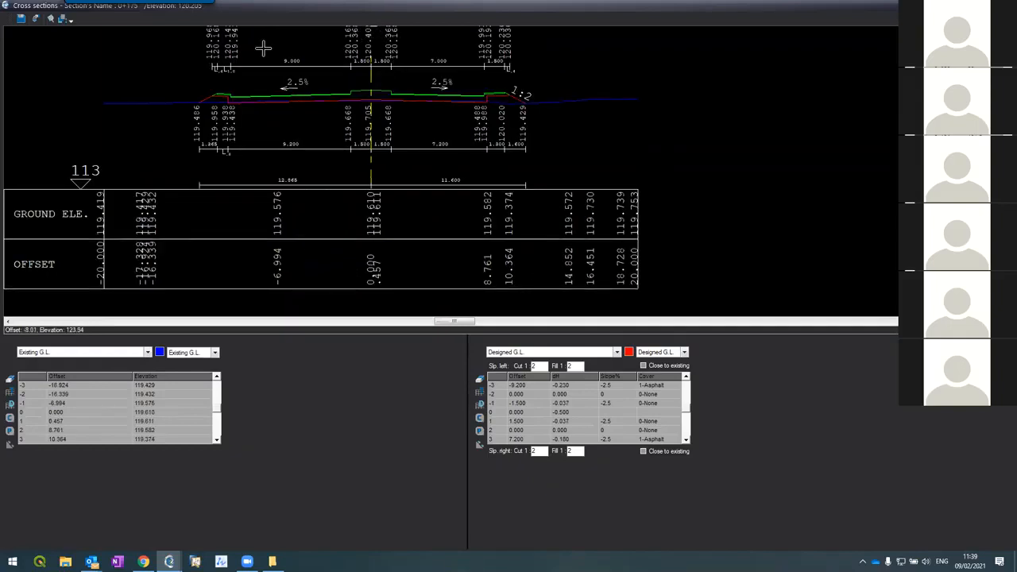
pyautogui.scroll(3, 262, 49)
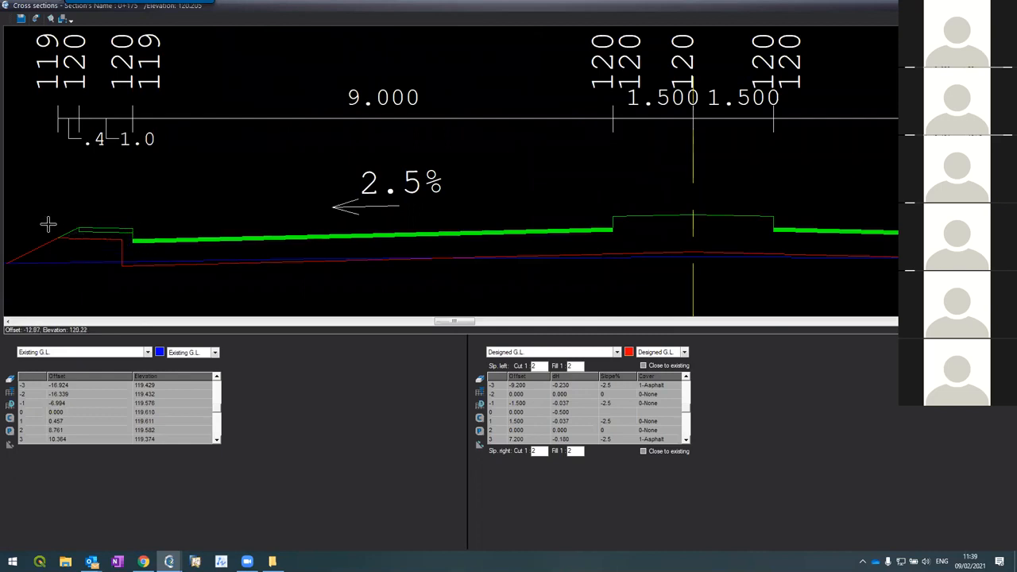
pyautogui.scroll(-5, 59, 173)
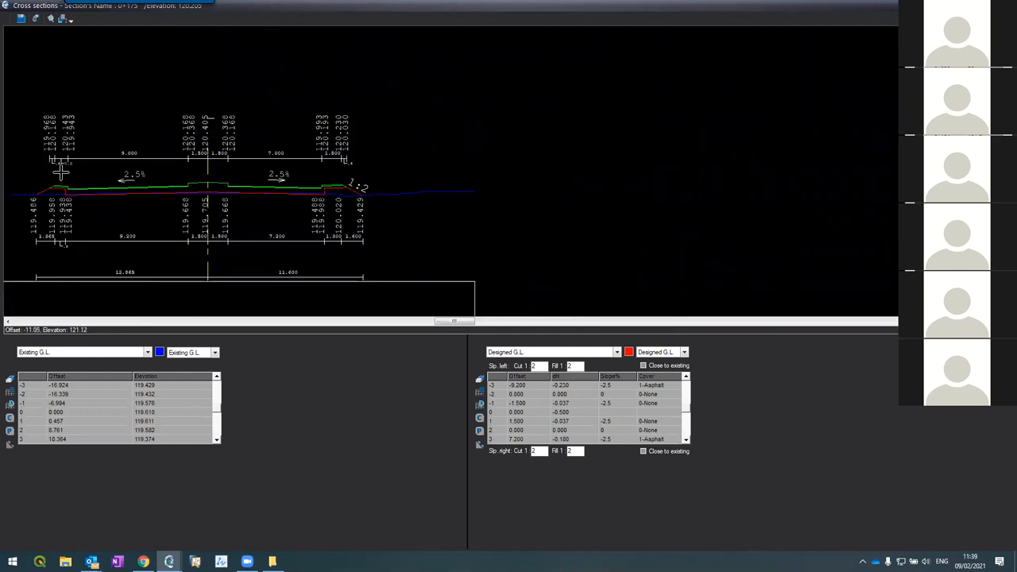
pyautogui.scroll(2, 69, 169)
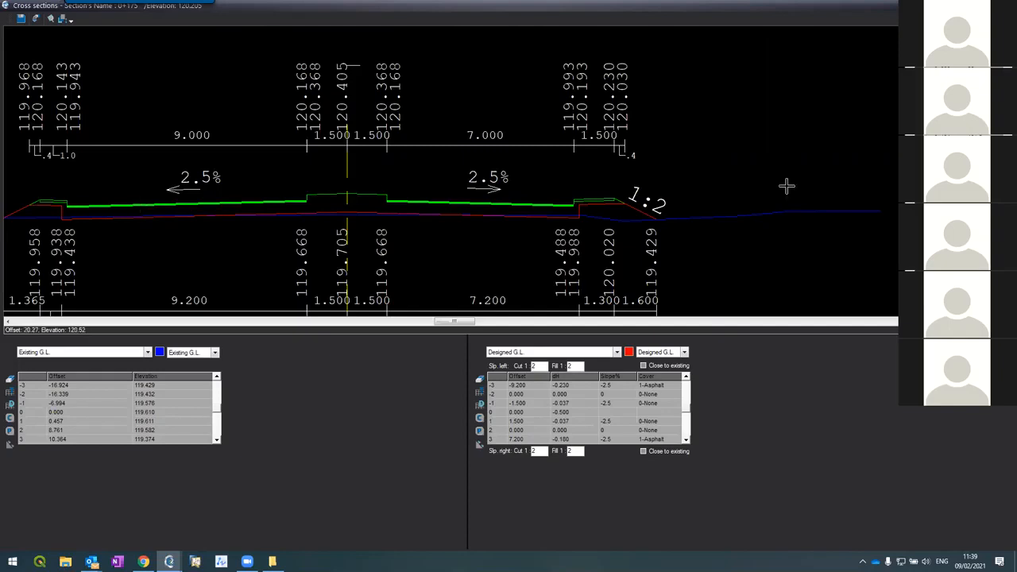
pyautogui.press('pageup')
pyautogui.press('pageup')
pyautogui.press('pageup')
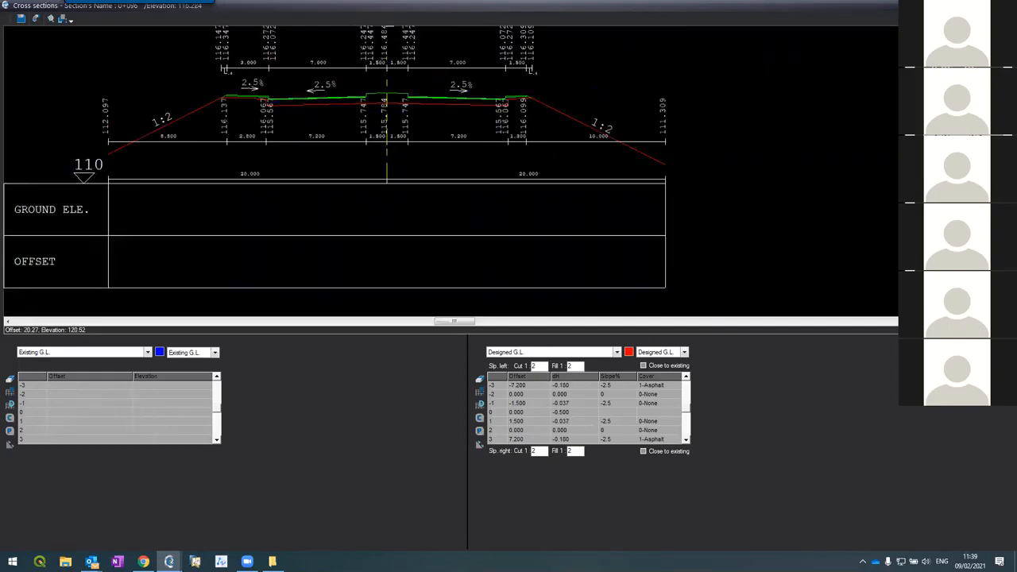
pyautogui.press('pagedown')
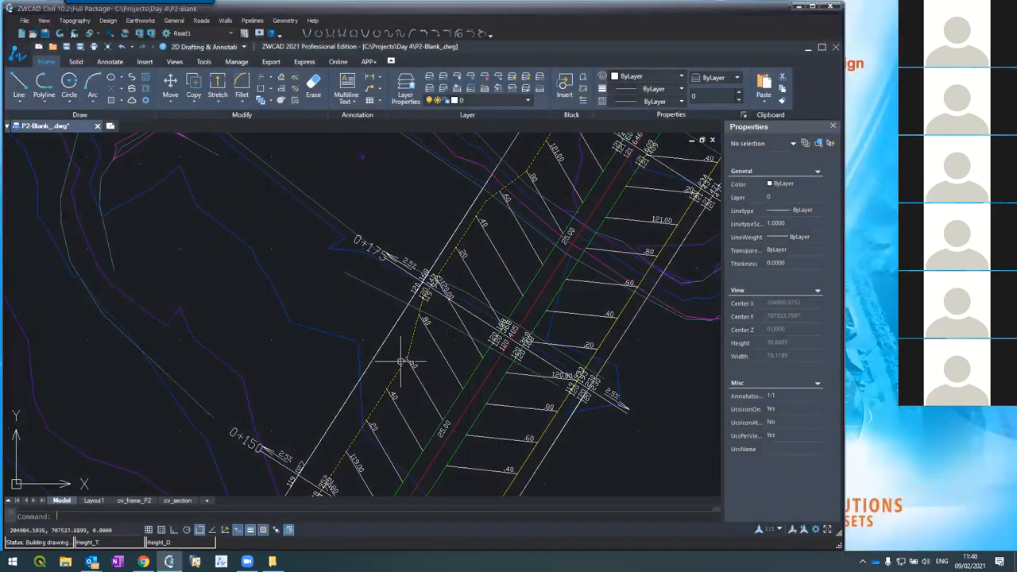
# Move the Road2_Asphalt polyline vertex just before station 0+175 back along the pavement edge toward 0+150
pyautogui.click(405, 351)
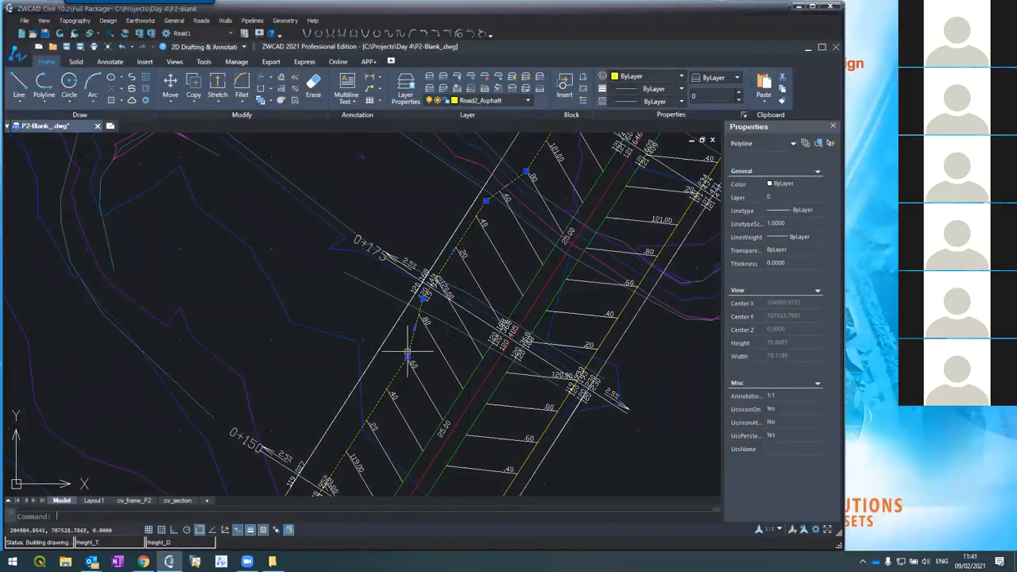
pyautogui.click(407, 358)
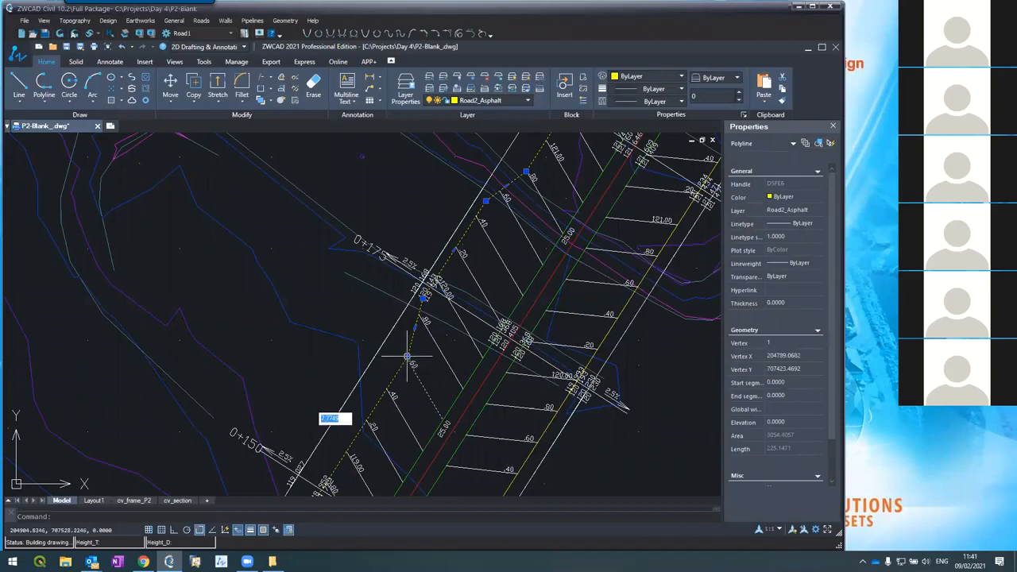
pyautogui.click(360, 396)
pyautogui.scroll(-4, 322, 269)
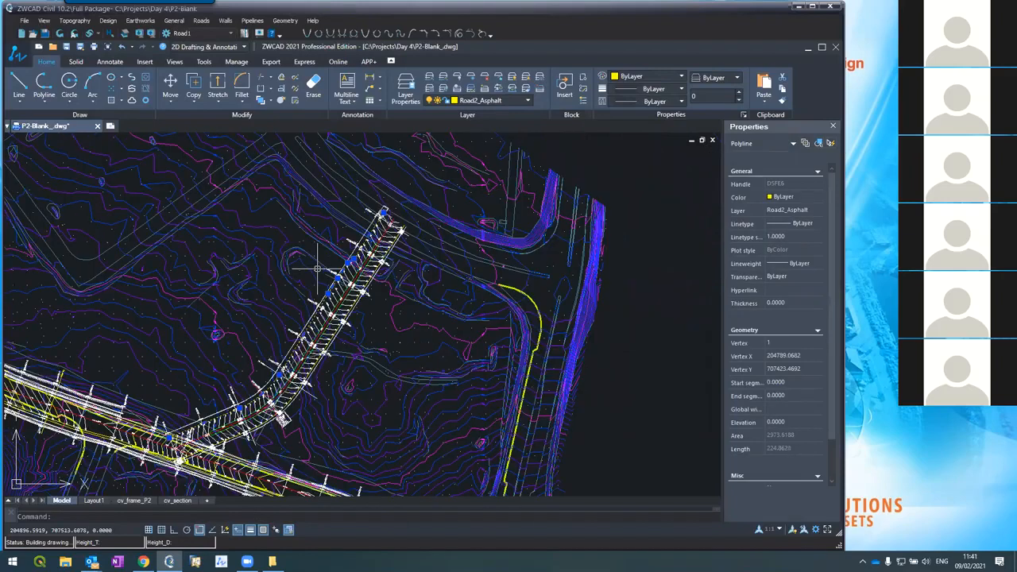
pyautogui.scroll(3, 309, 308)
pyautogui.scroll(1, 307, 274)
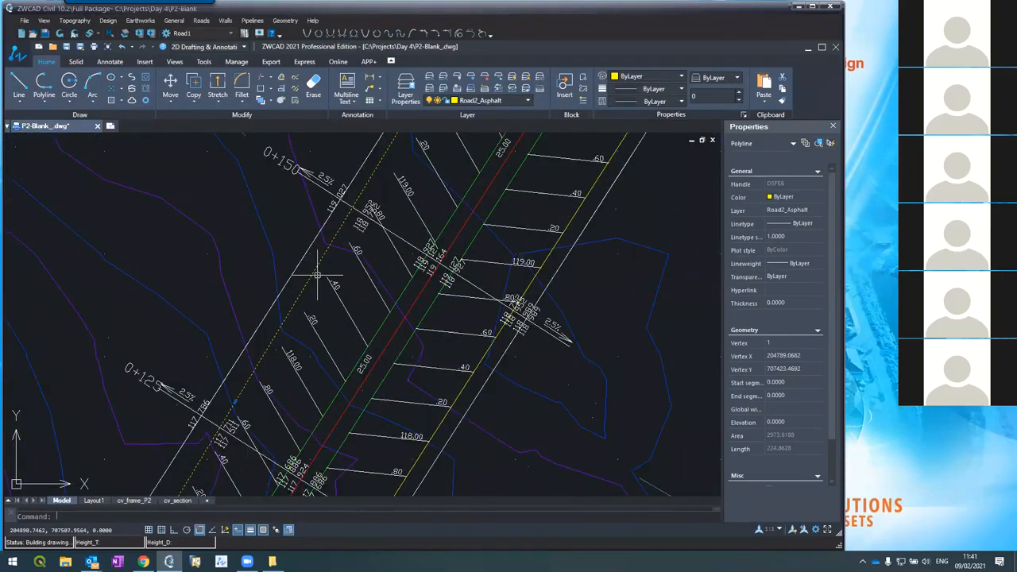
# Move the Road2_Asphalt polyline vertex between stations 0+175 and 0+200 inward toward the road's centreline
pyautogui.scroll(-3, 352, 327)
pyautogui.scroll(2, 385, 234)
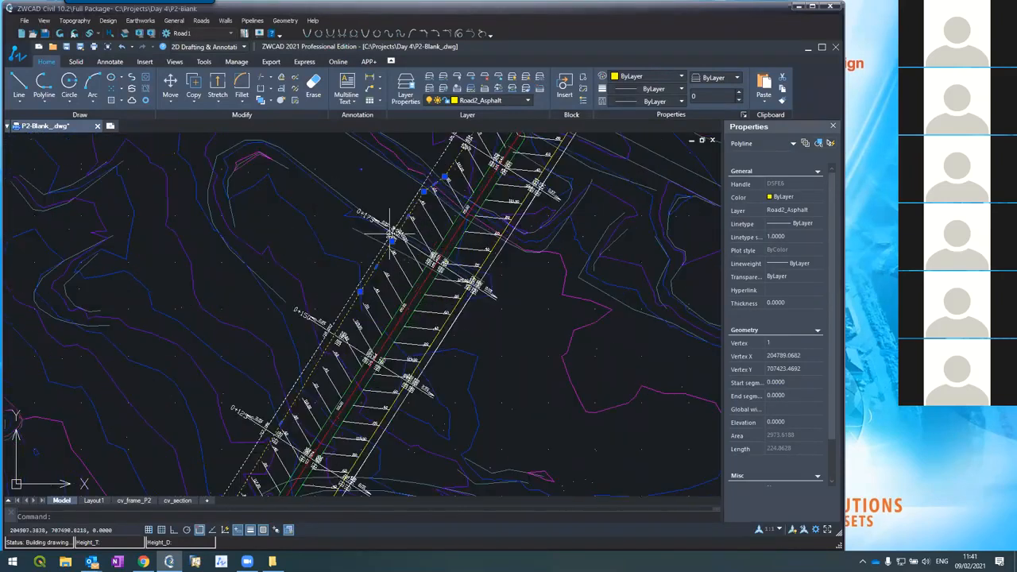
pyautogui.scroll(2, 425, 175)
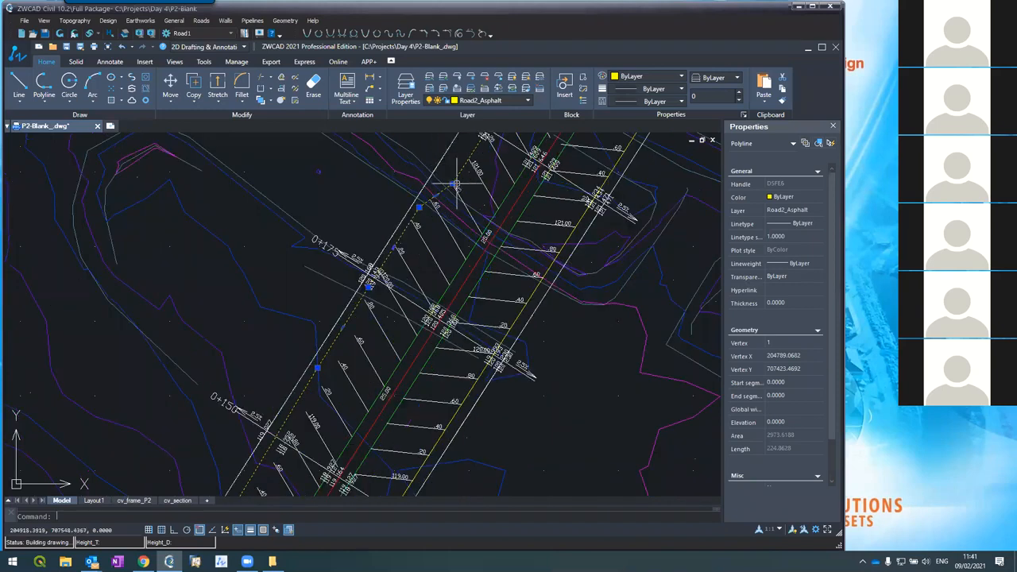
pyautogui.click(451, 184)
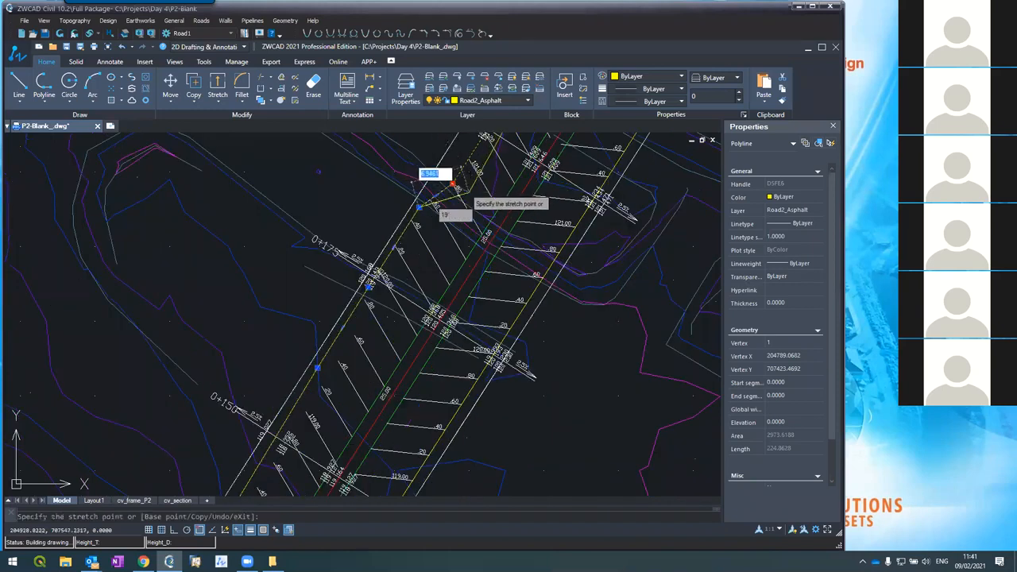
pyautogui.click(466, 196)
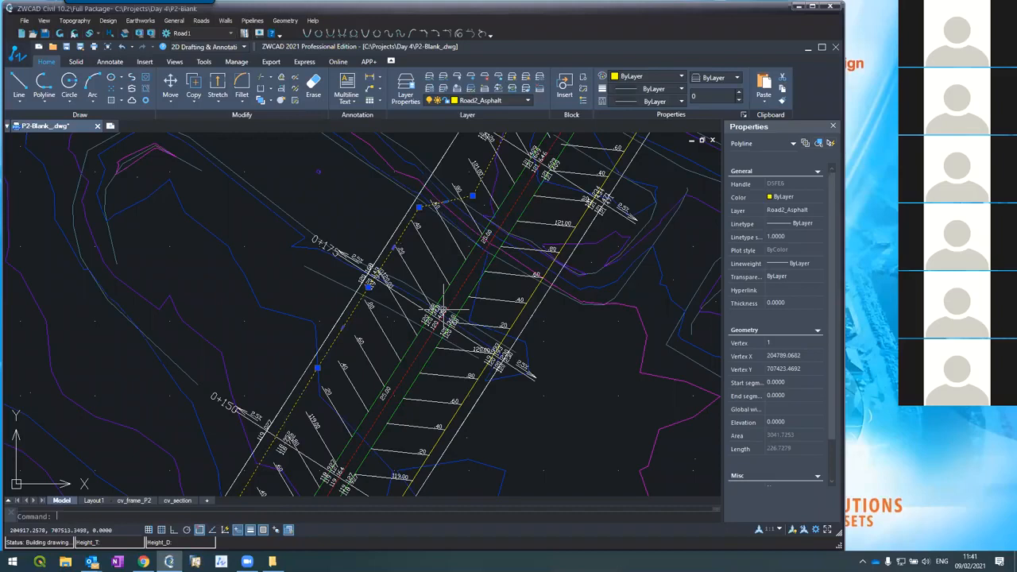
pyautogui.scroll(-3, 444, 306)
pyautogui.scroll(2, 437, 230)
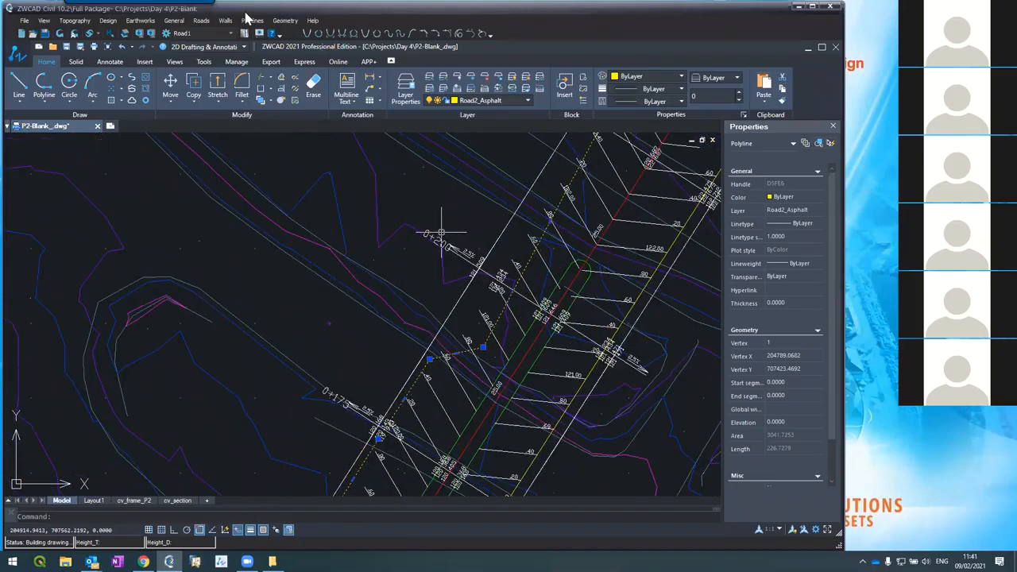
# Apply typical section 1 to the listed road sections, overwrite the old section data, and update the road layout
pyautogui.click(202, 22)
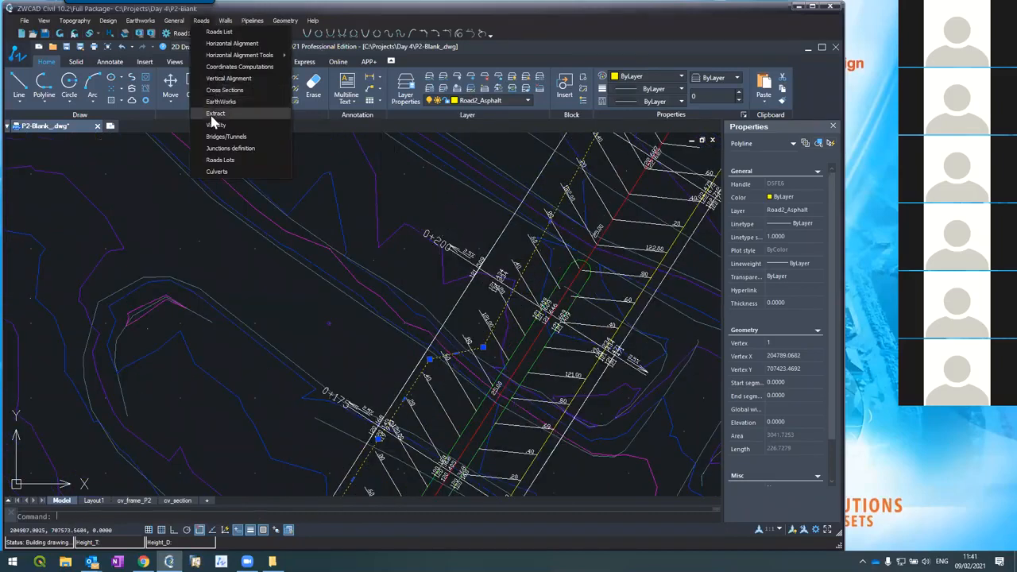
pyautogui.click(366, 232)
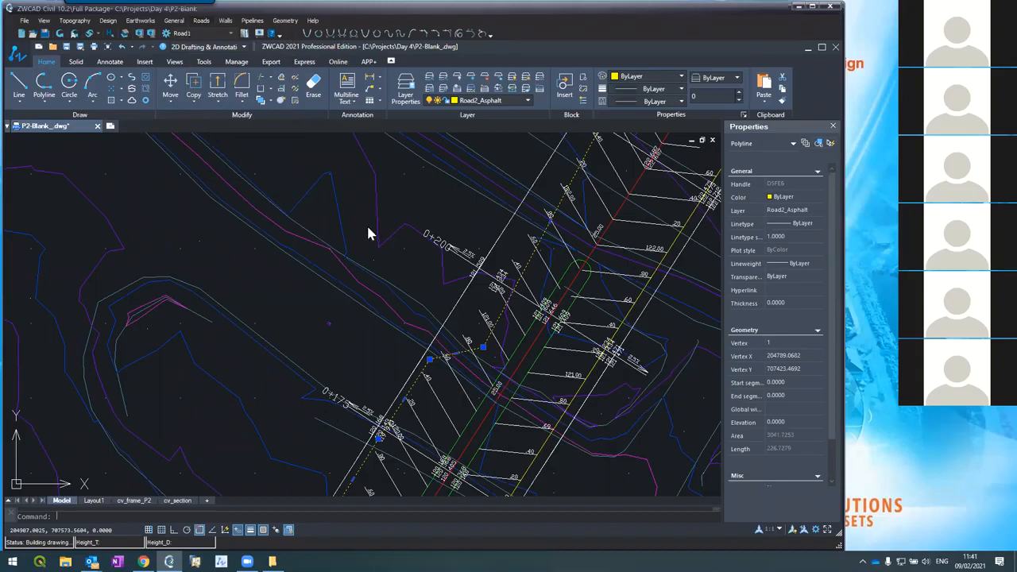
pyautogui.press('Escape')
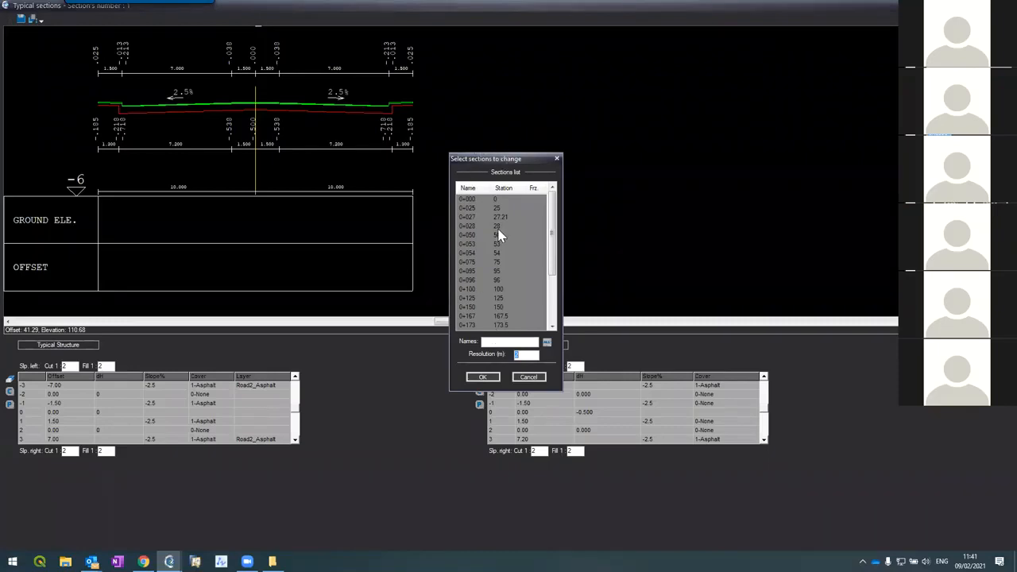
pyautogui.click(483, 377)
pyautogui.click(488, 290)
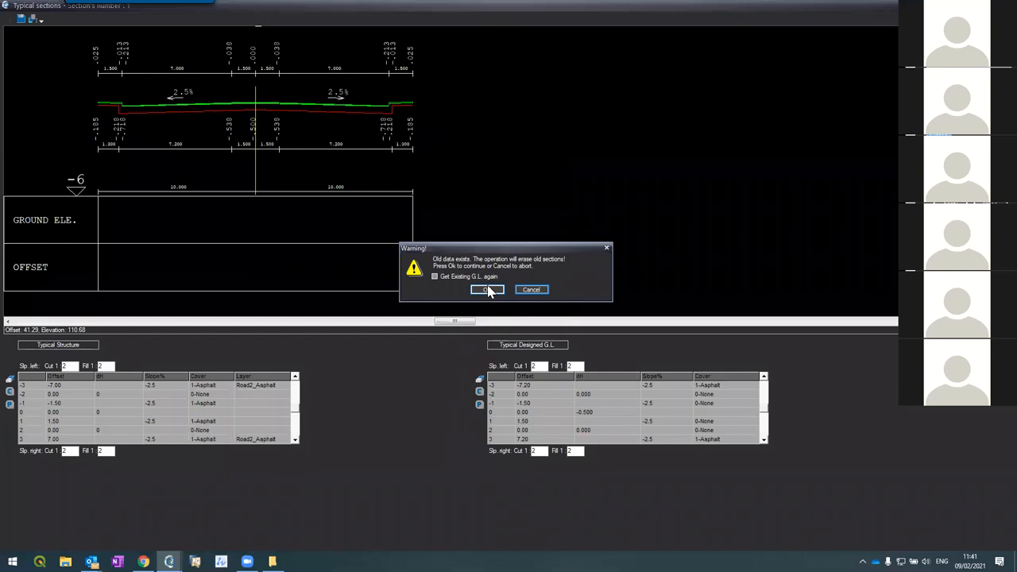
pyautogui.click(487, 279)
pyautogui.click(488, 291)
pyautogui.click(483, 280)
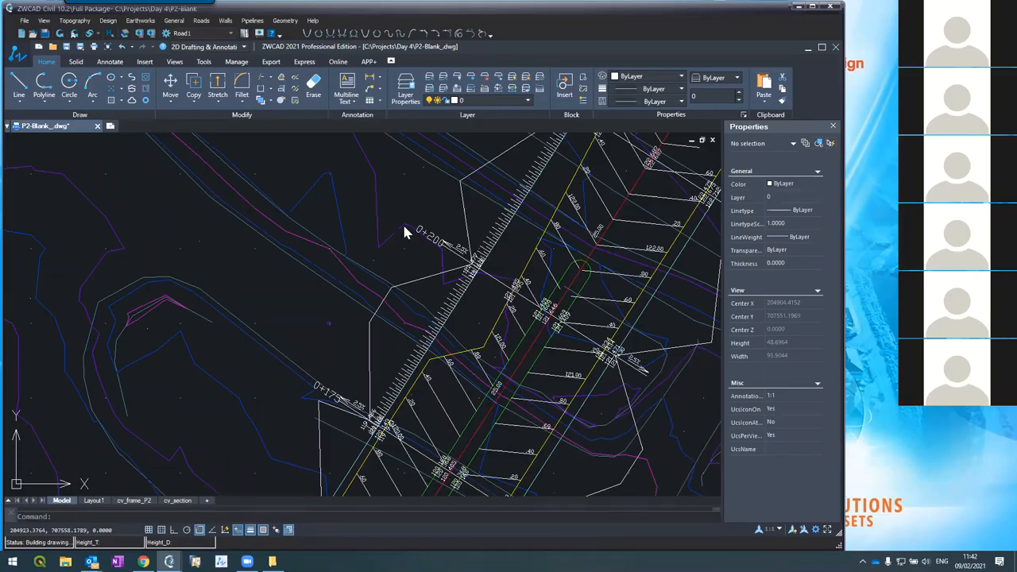
# Examine the regenerated road layout around 0+175, checking the pavement edge, slope hatching and contours along the whole road
pyautogui.scroll(-3, 379, 306)
pyautogui.scroll(4, 379, 306)
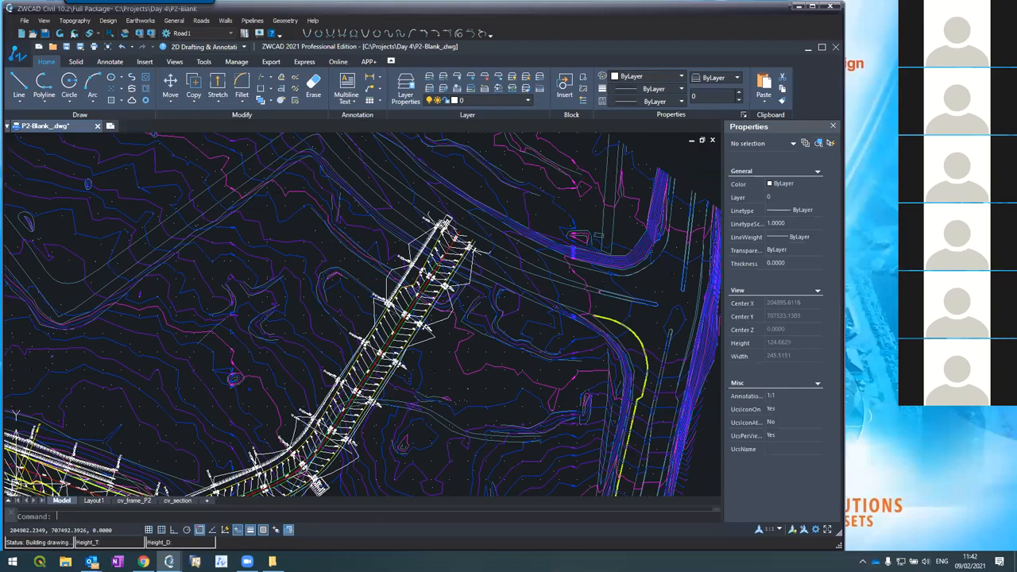
pyautogui.scroll(2, 383, 300)
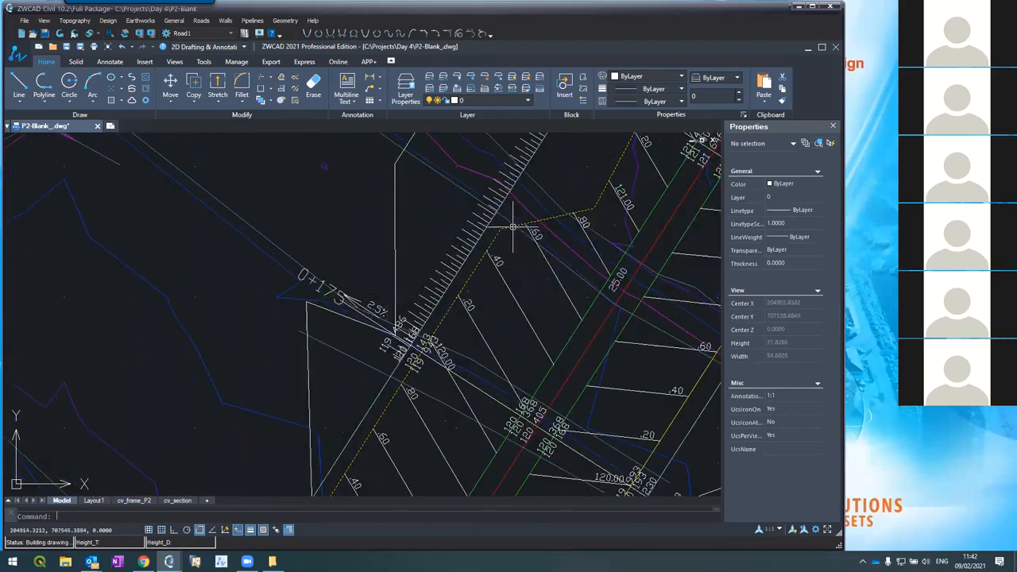
pyautogui.scroll(-5, 558, 215)
pyautogui.scroll(4, 477, 373)
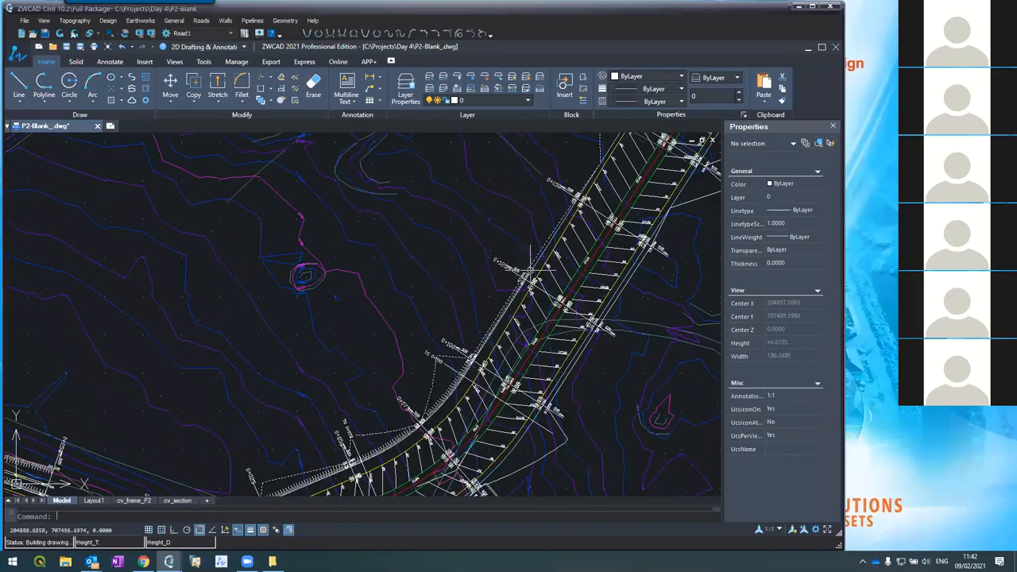
pyautogui.scroll(2, 530, 270)
pyautogui.scroll(-4, 530, 275)
pyautogui.scroll(-6, 531, 280)
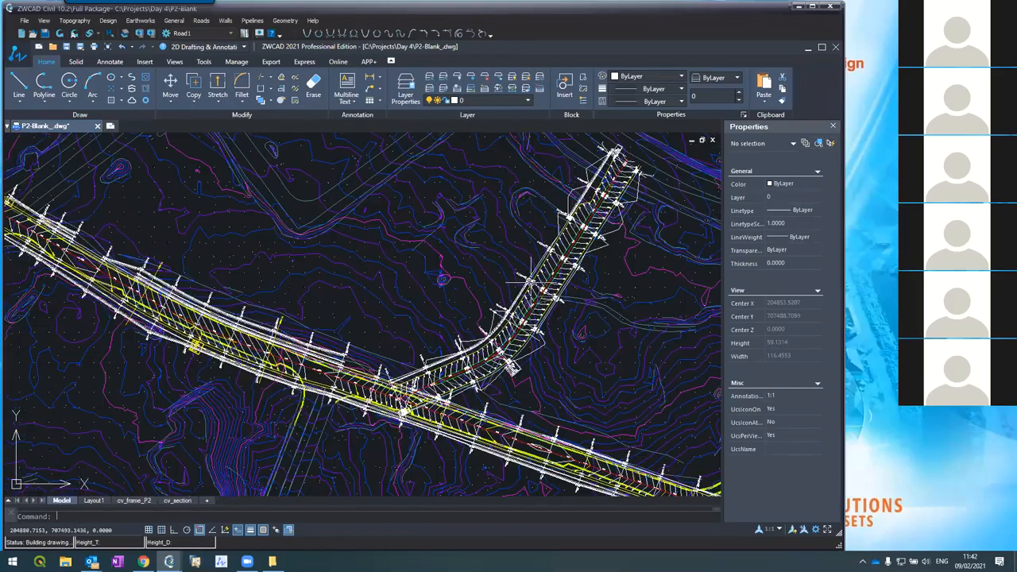
# Inspect the side road's pavement edge and slope hatching from the junction up to the stretch between 0+150 and 0+200
pyautogui.scroll(2, 556, 238)
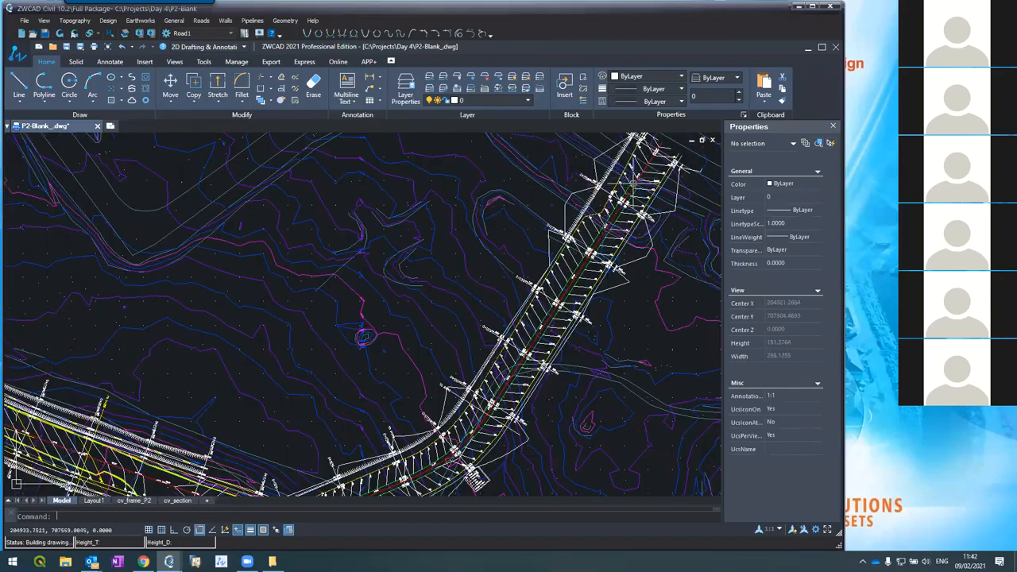
pyautogui.scroll(2, 628, 189)
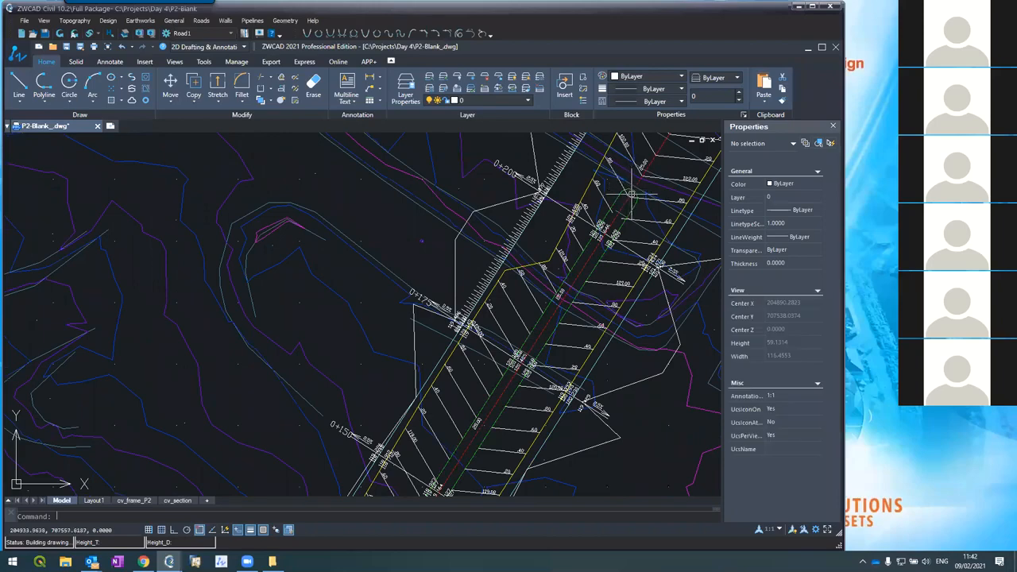
pyautogui.scroll(-4, 632, 190)
pyautogui.scroll(2, 560, 274)
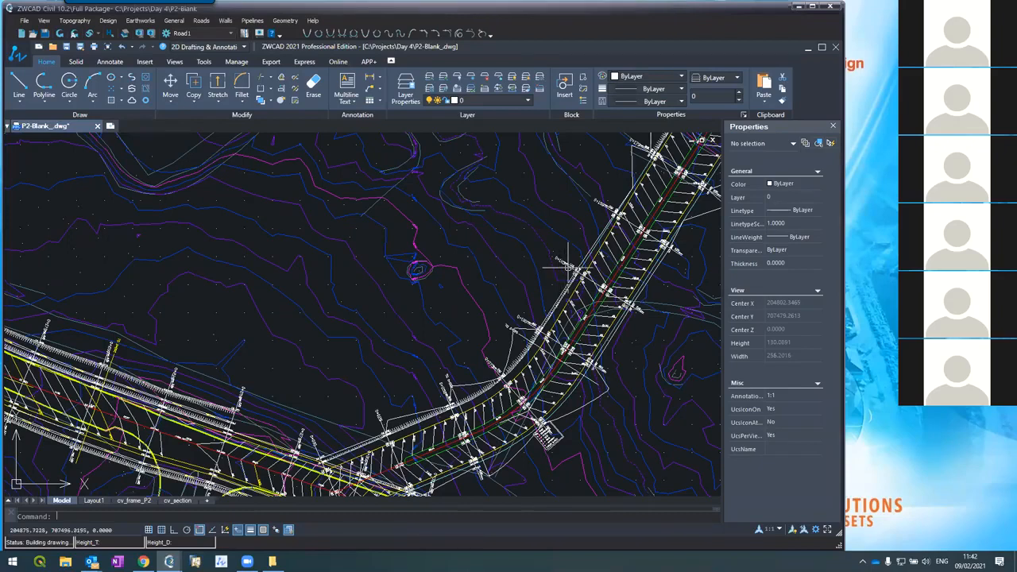
pyautogui.scroll(-4, 556, 286)
pyautogui.scroll(2, 589, 230)
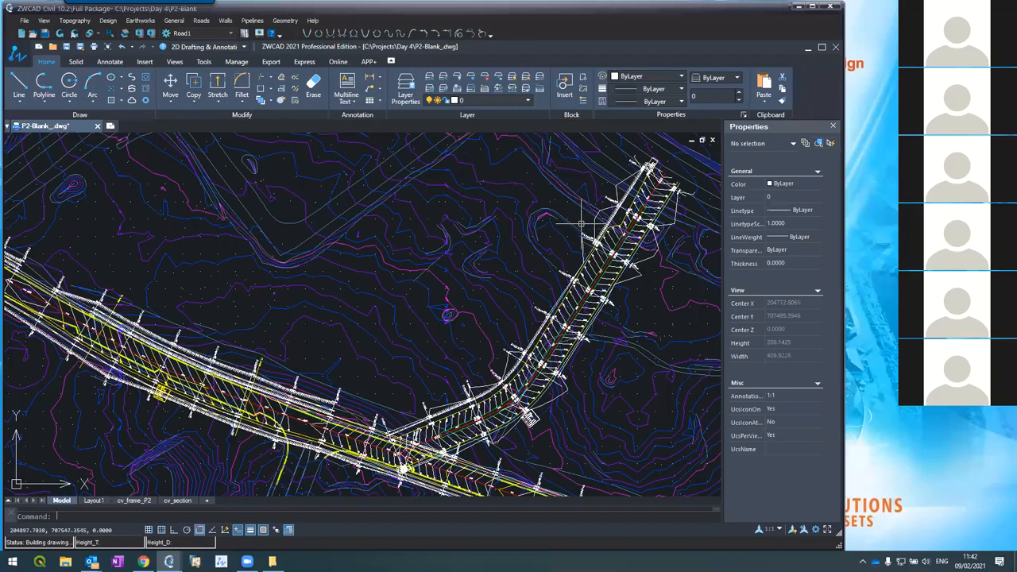
pyautogui.scroll(3, 592, 230)
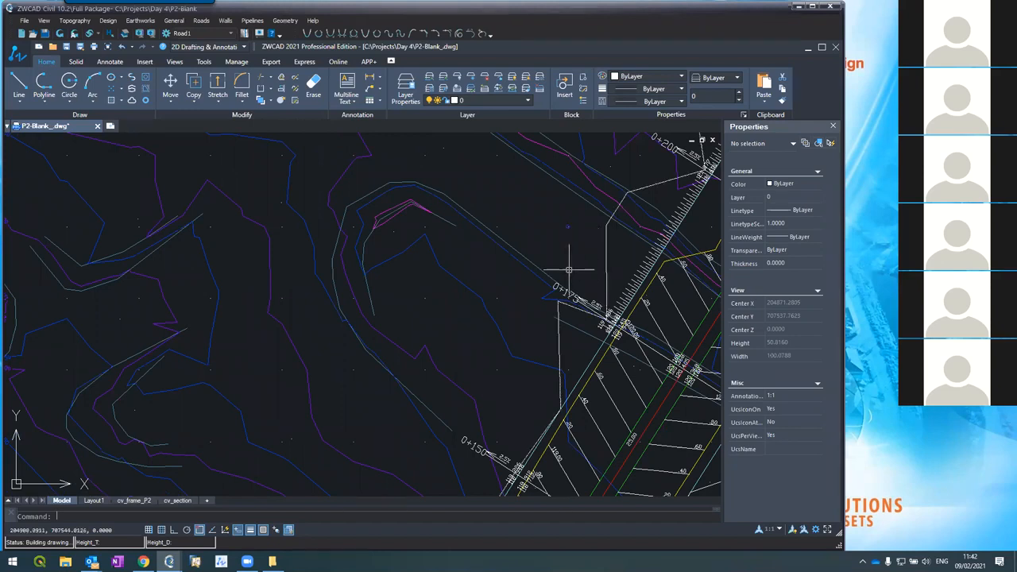
# Close the typical sections window and open the road's cross sections at section 0+027
pyautogui.moveTo(170, 561)
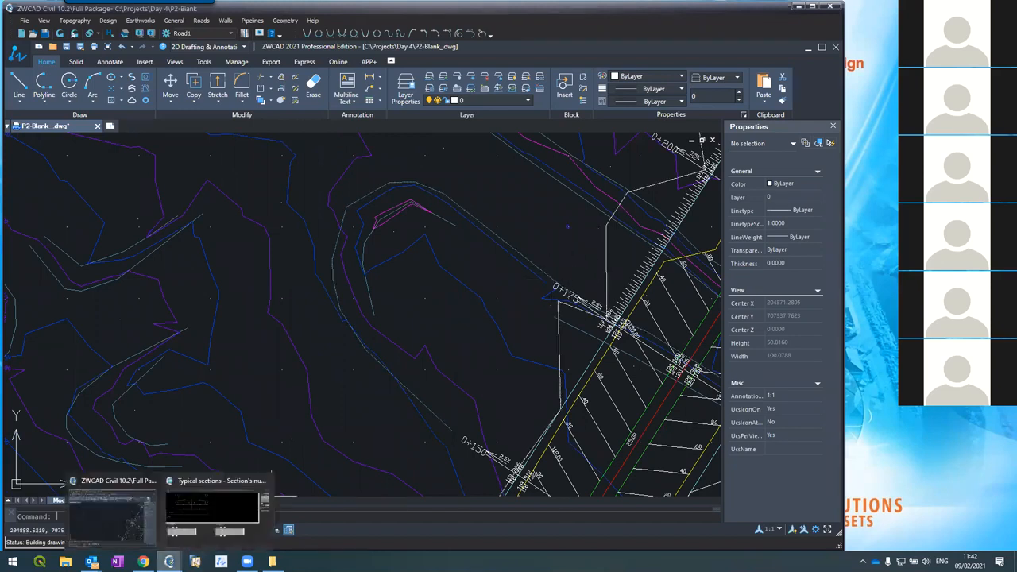
pyautogui.click(208, 517)
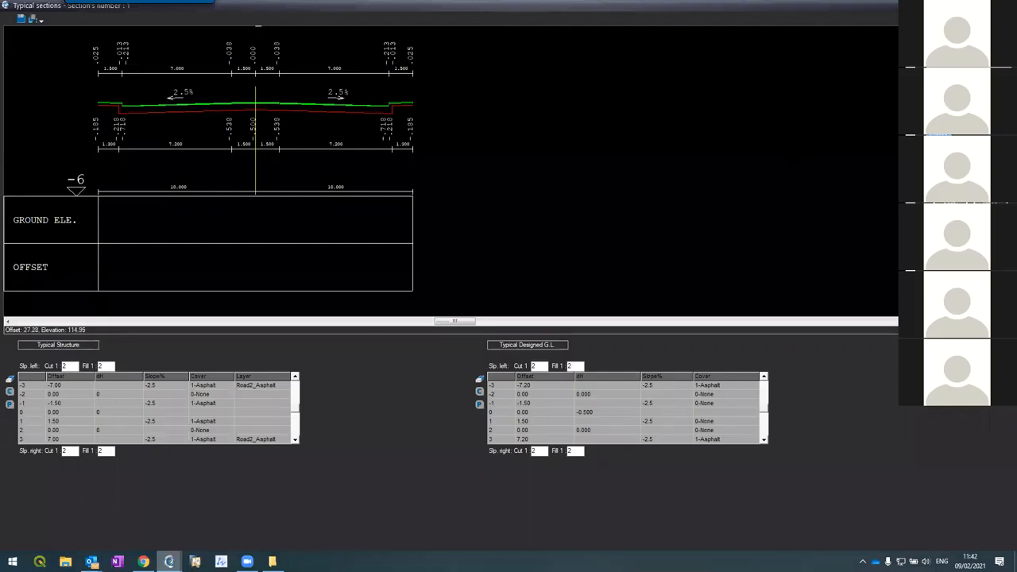
pyautogui.click(1004, 6)
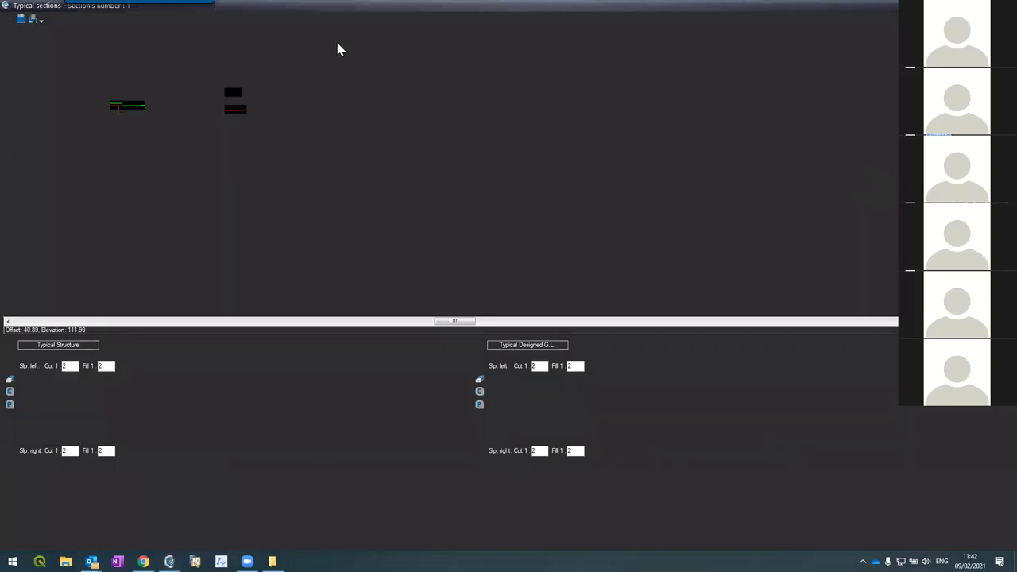
pyautogui.click(201, 20)
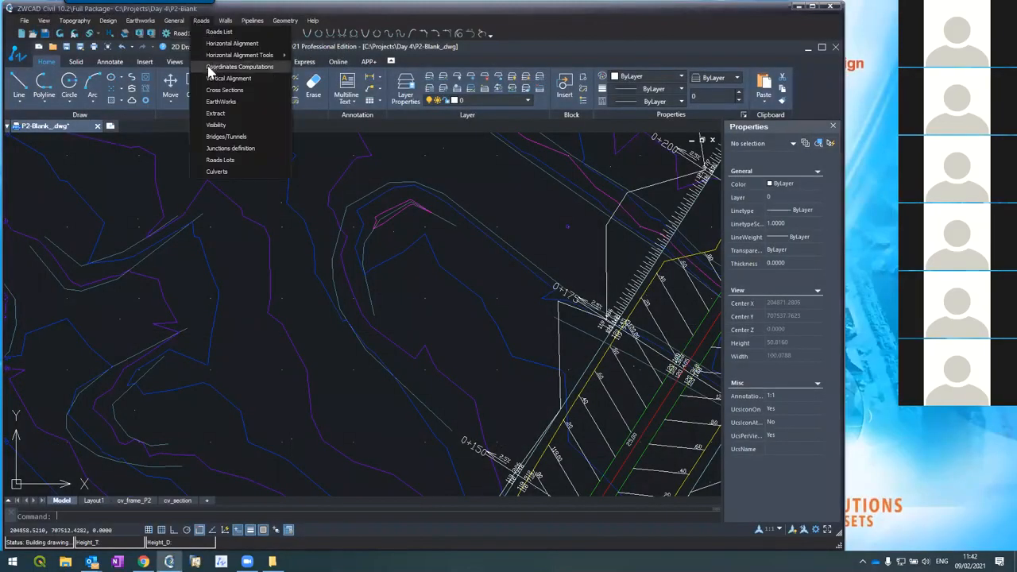
pyautogui.click(208, 90)
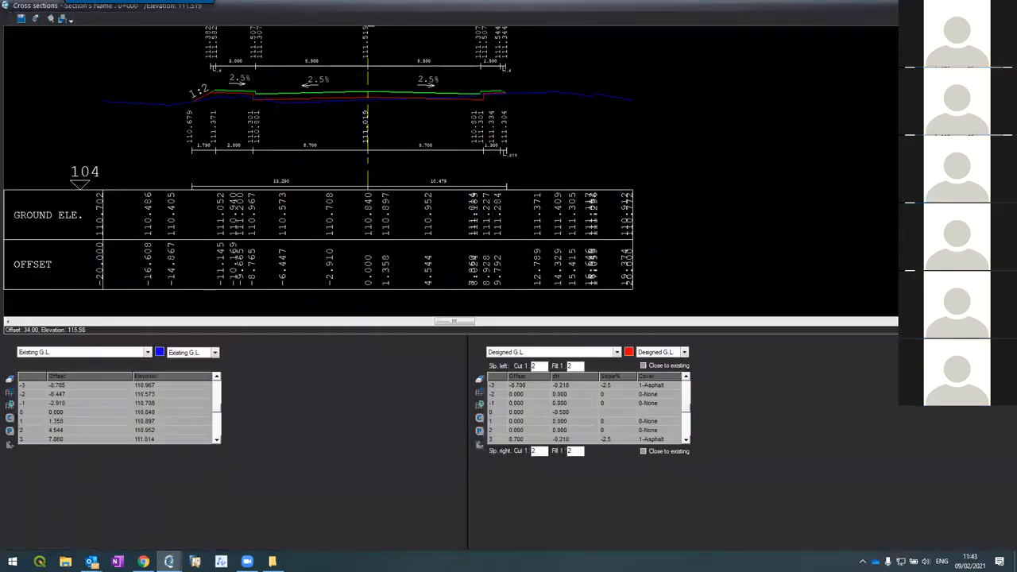
pyautogui.press('pagedown')
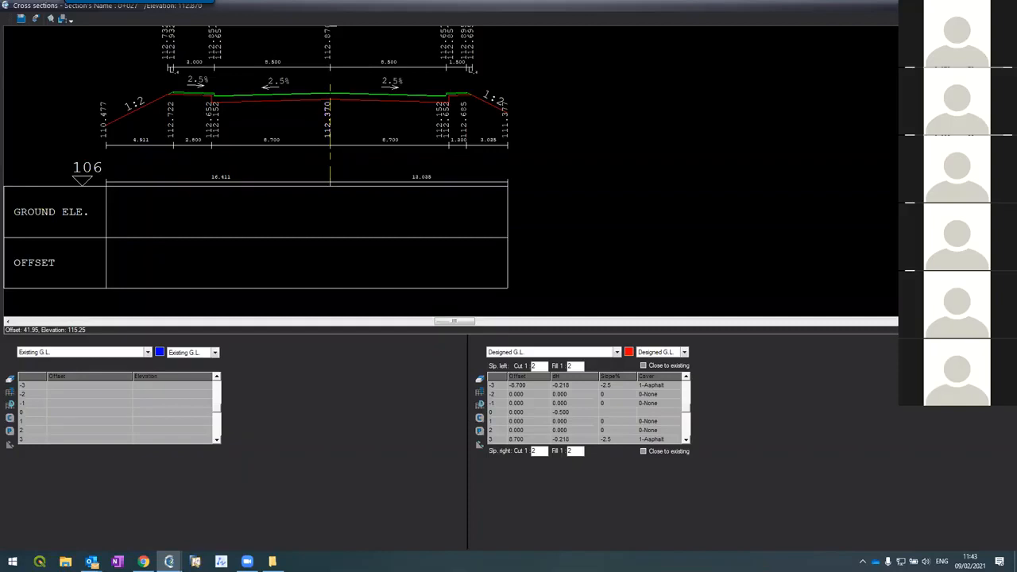
# Examine the start of the median between stations 0+025 and 0+050 in plan and review cross section 0+025
pyautogui.click(1005, 6)
pyautogui.scroll(-5, 538, 229)
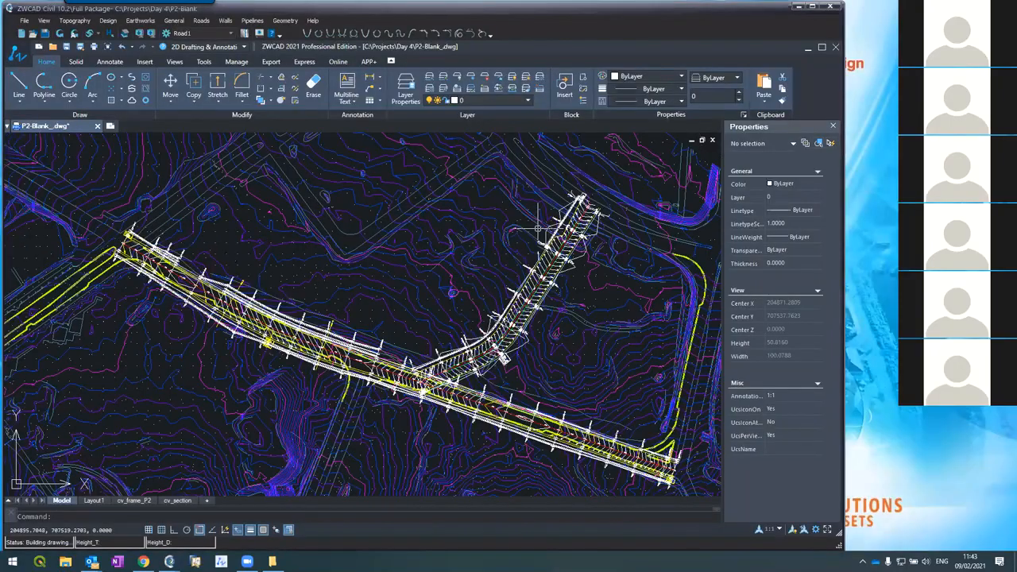
pyautogui.scroll(1, 429, 382)
pyautogui.scroll(1, 456, 359)
pyautogui.scroll(4, 456, 360)
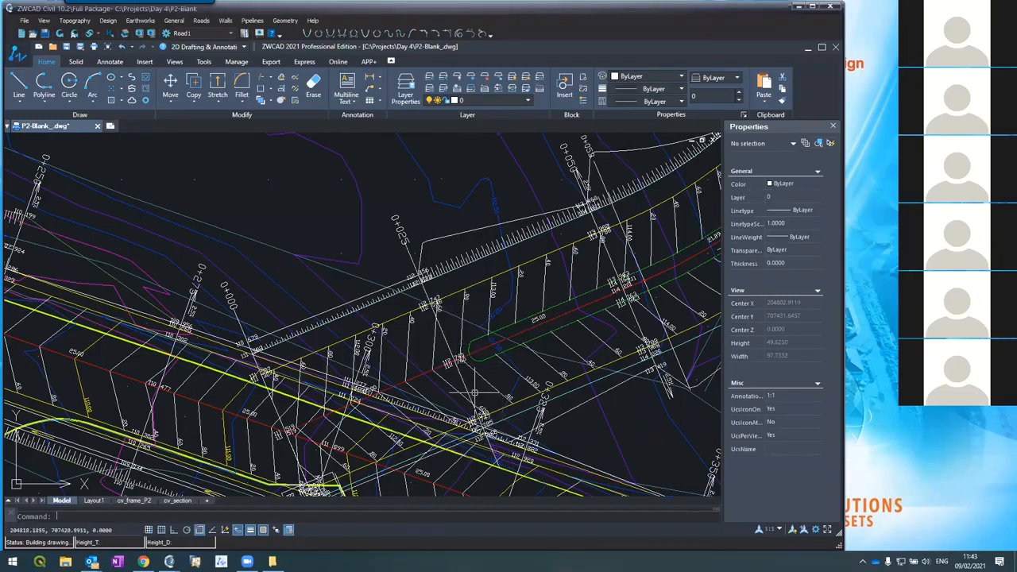
pyautogui.moveTo(272, 561)
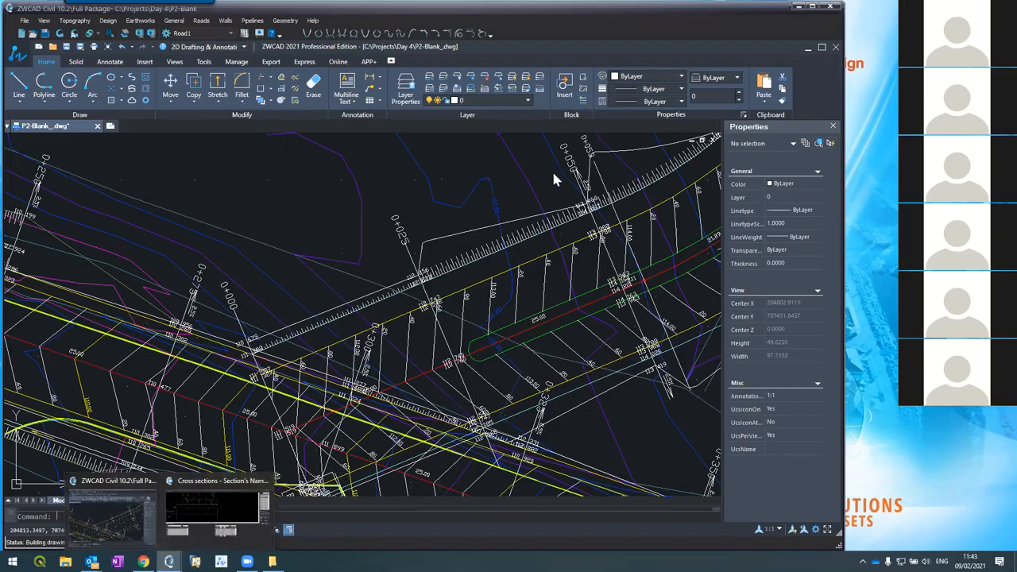
pyautogui.click(204, 529)
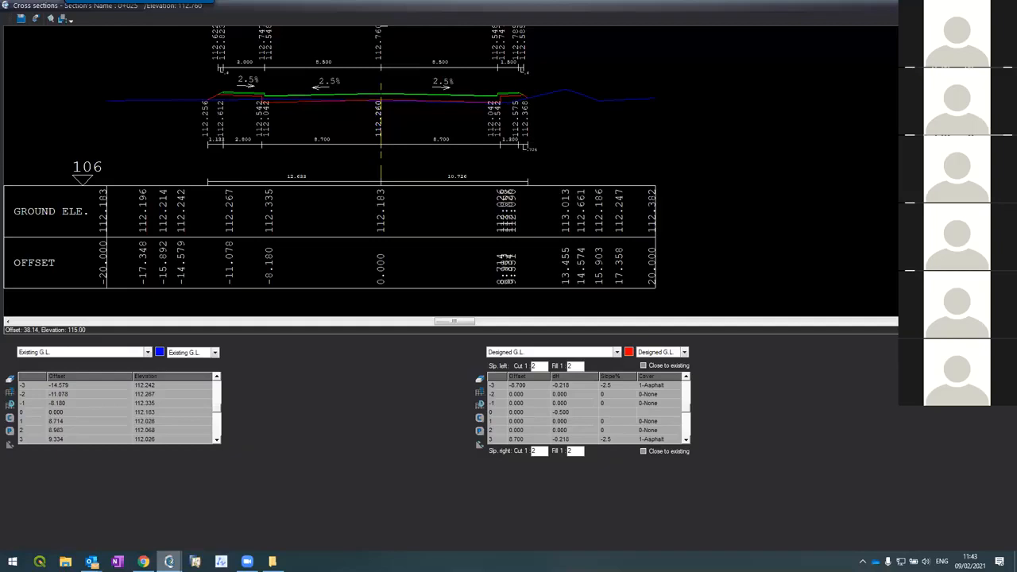
pyautogui.press('Escape')
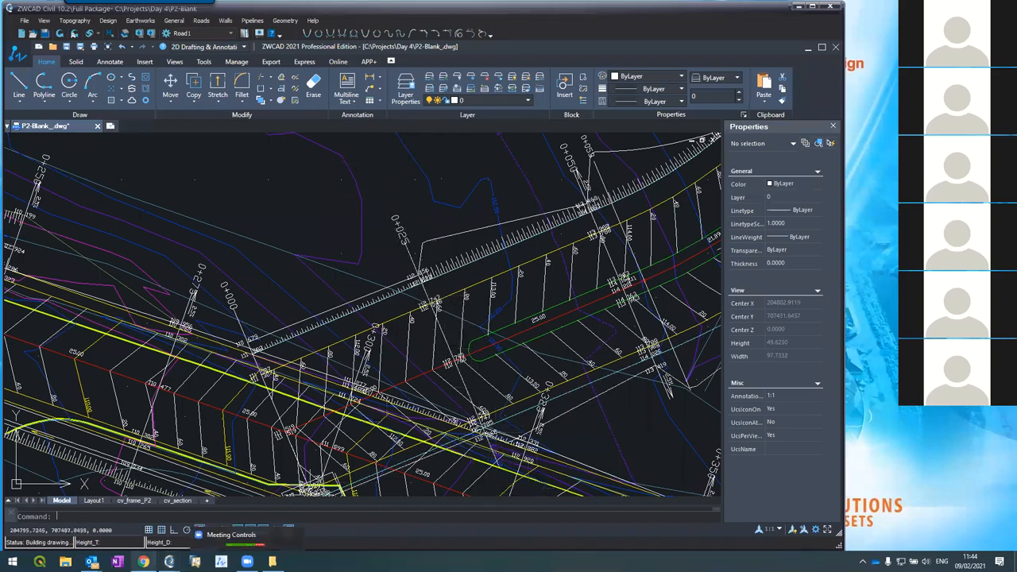
# Update the current road's layout with interval 2, including layout, contours, distances and triangles, without creating junctions
pyautogui.moveTo(168, 562)
pyautogui.click(233, 498)
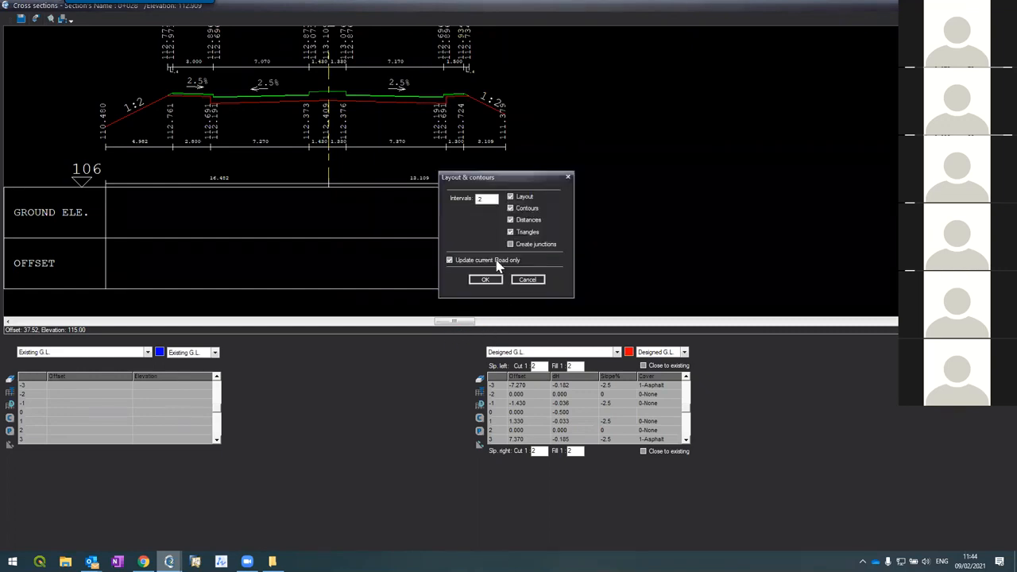
pyautogui.click(488, 281)
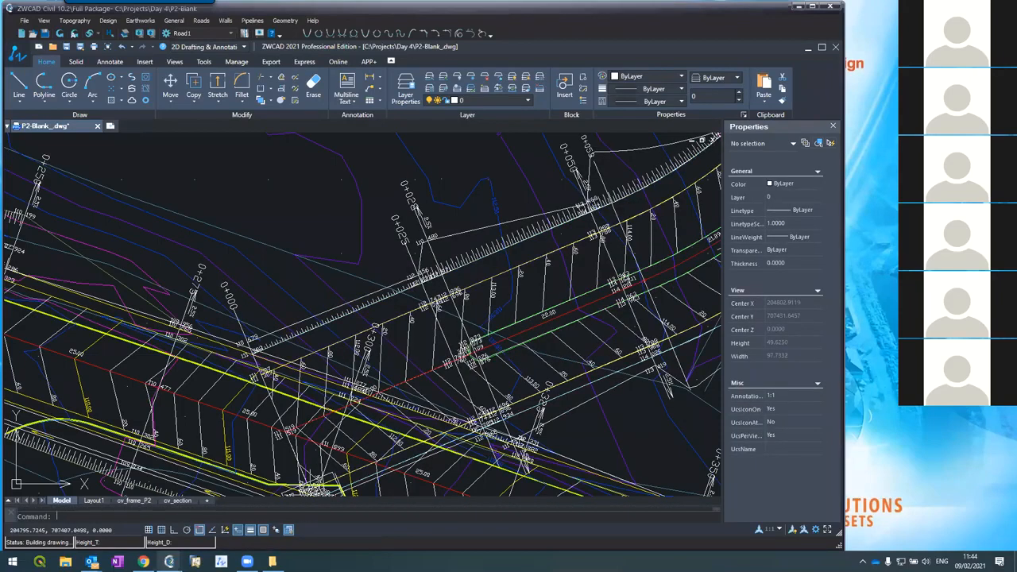
# Check section 0+028 at the median's start in plan, and review the cross sections at 0+028 and 0+027
pyautogui.scroll(6, 461, 371)
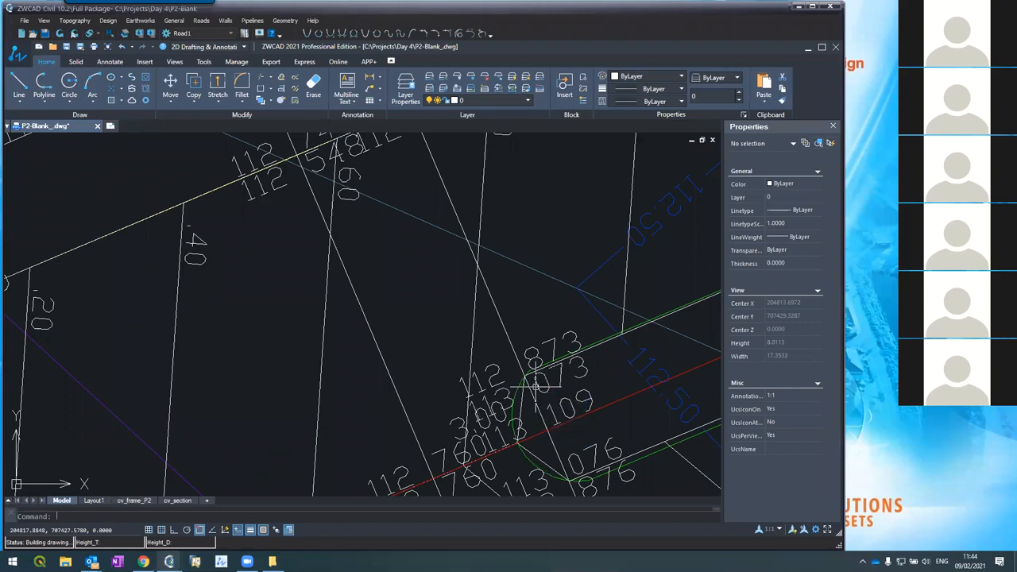
pyautogui.scroll(-8, 538, 383)
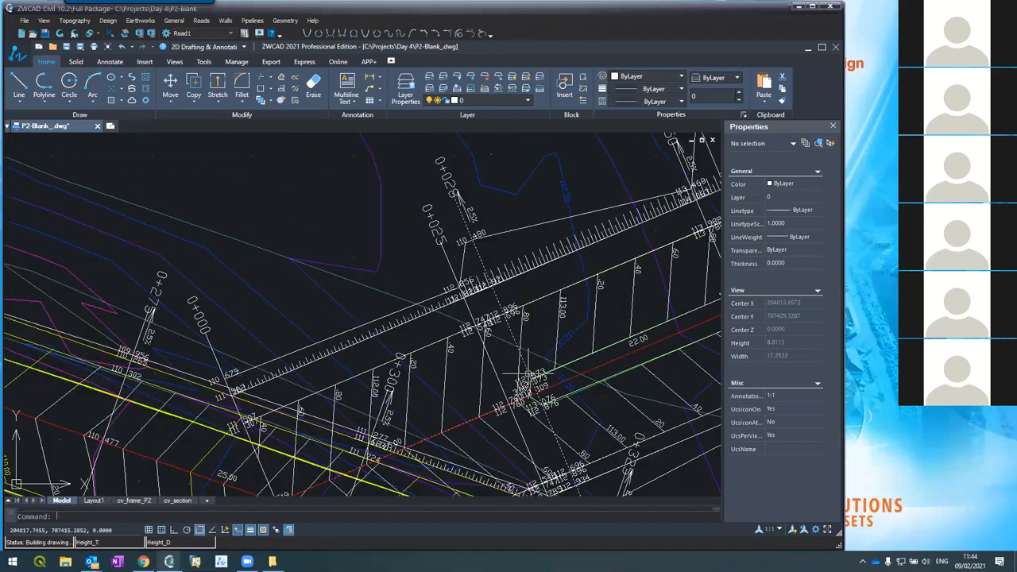
pyautogui.scroll(2, 537, 336)
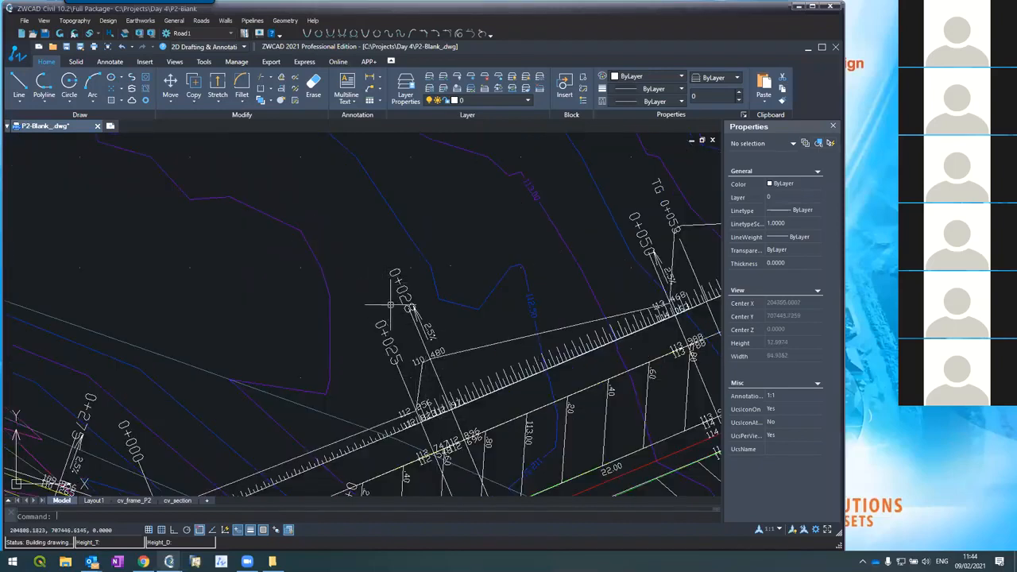
pyautogui.scroll(-2, 369, 282)
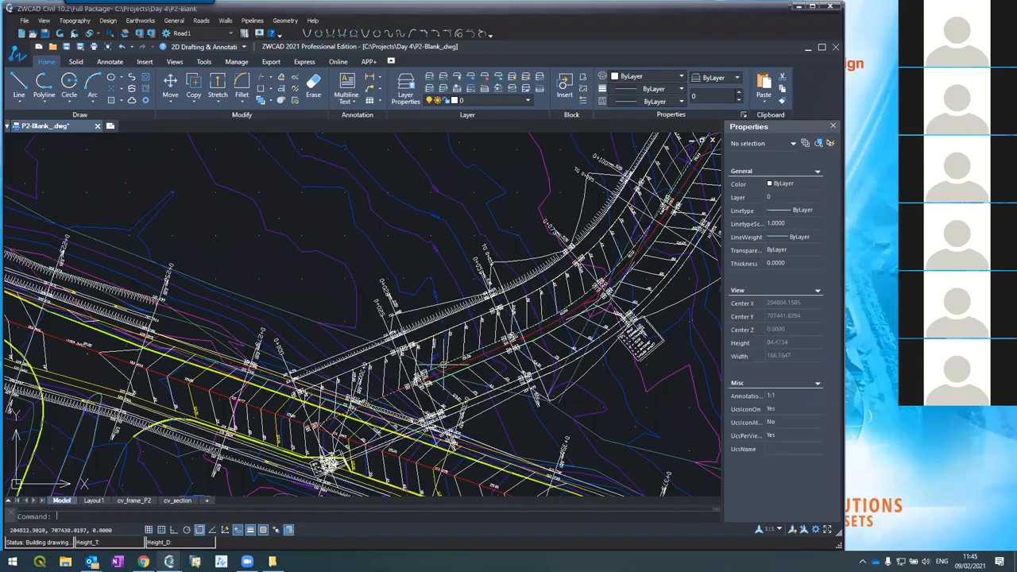
pyautogui.scroll(2, 421, 359)
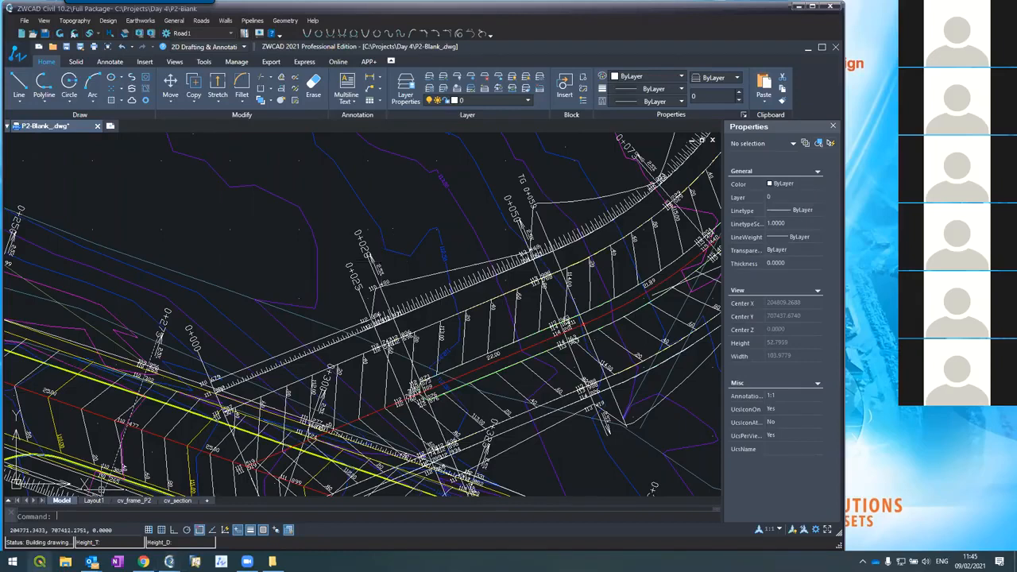
pyautogui.moveTo(170, 562)
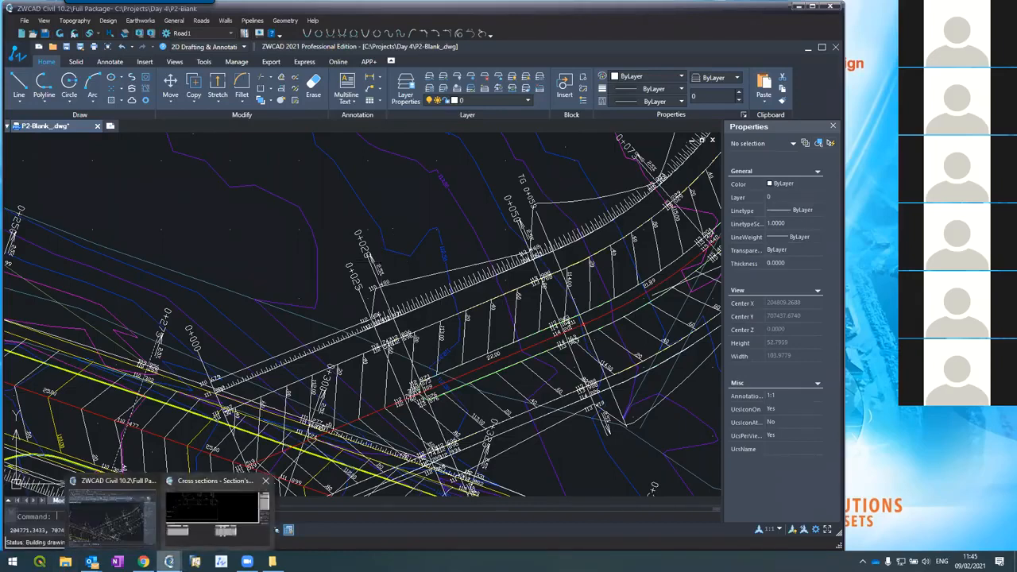
pyautogui.click(202, 517)
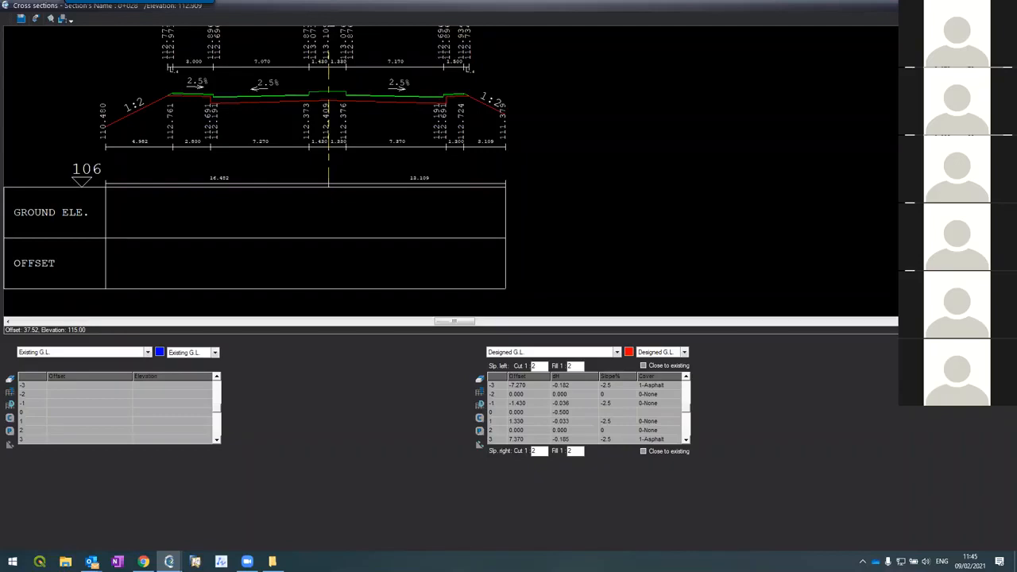
pyautogui.scroll(3, 309, 65)
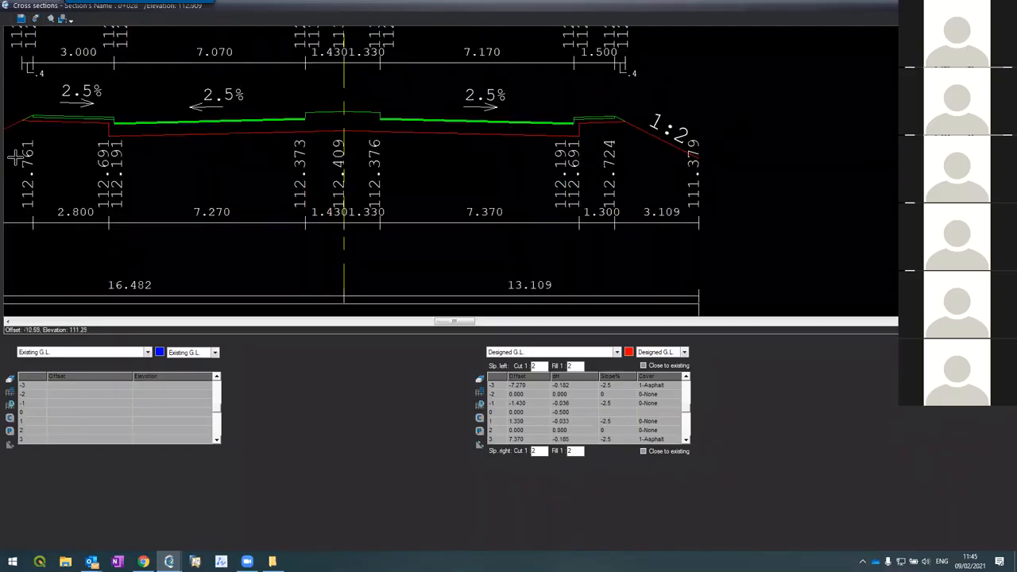
pyautogui.scroll(-3, 458, 172)
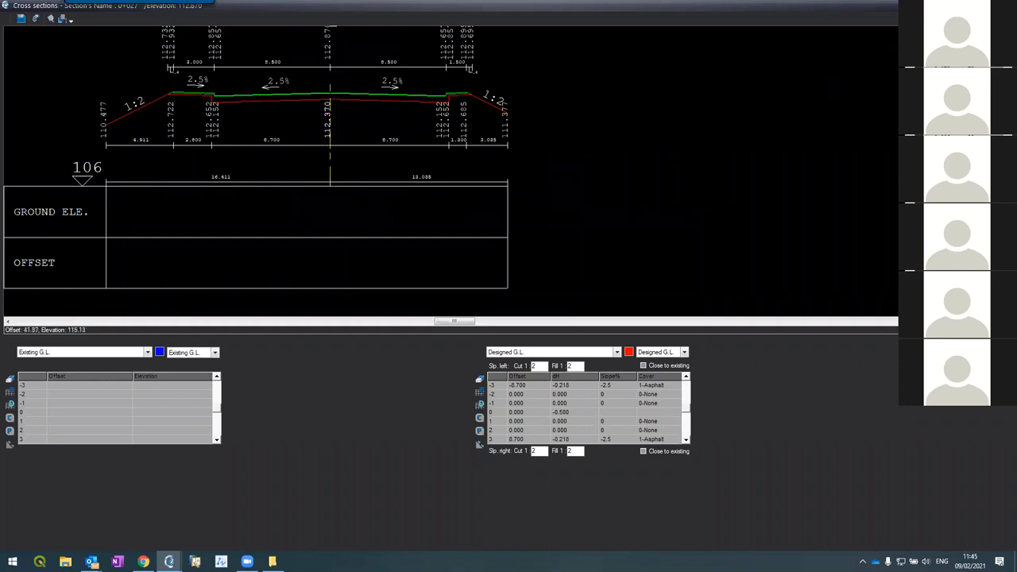
# Inspect the bent pavement edge just before station 0+200 in the plan
pyautogui.hotkey('alt', 'Tab')
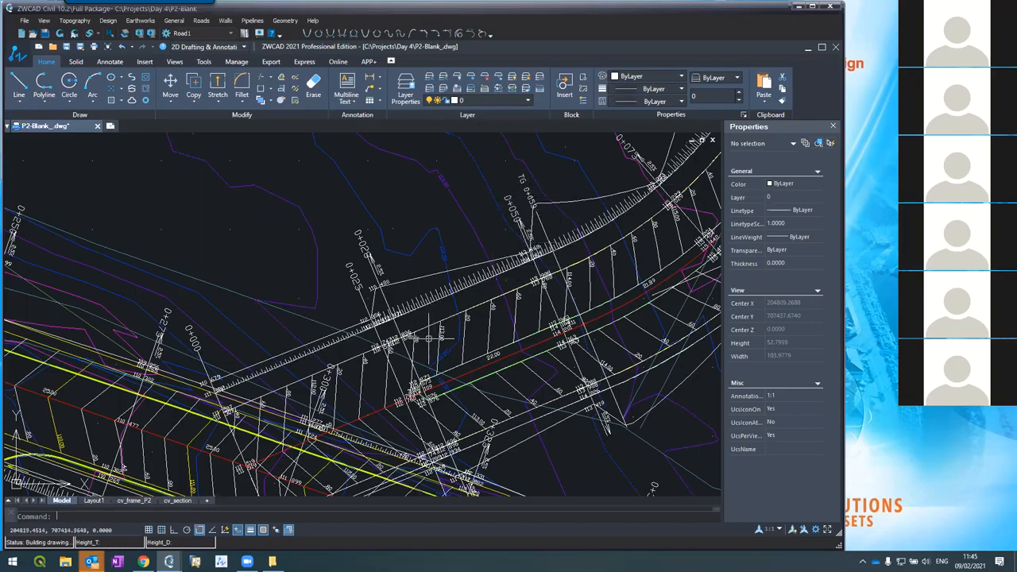
pyautogui.scroll(-6, 429, 337)
pyautogui.scroll(2, 534, 193)
pyautogui.scroll(2, 446, 296)
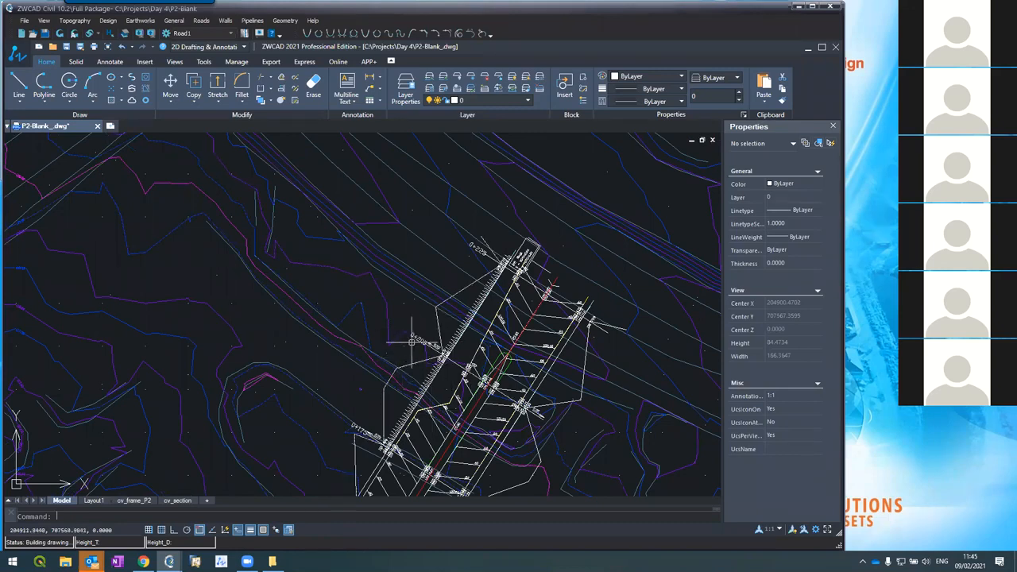
pyautogui.moveTo(91, 562)
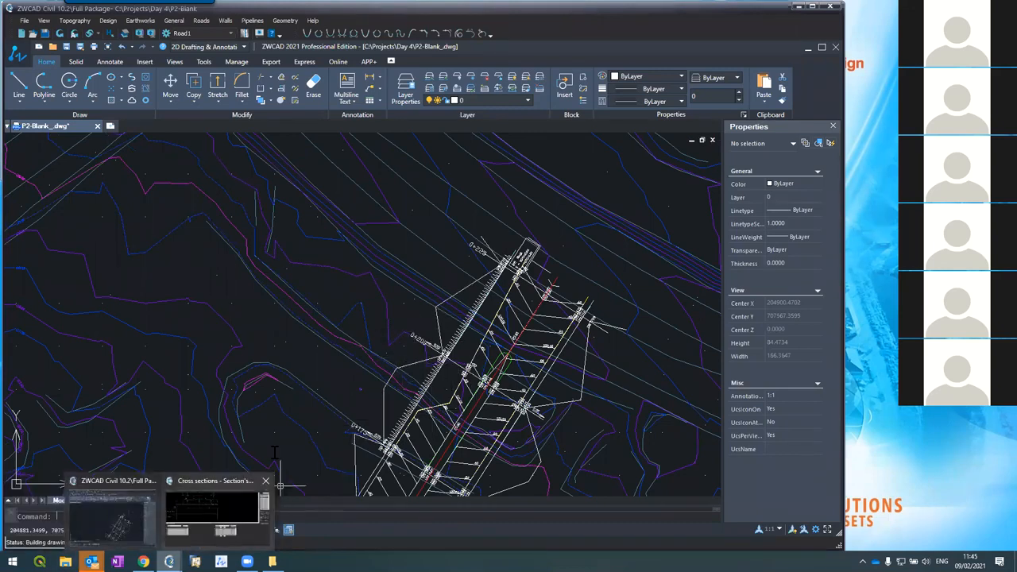
pyautogui.scroll(4, 417, 392)
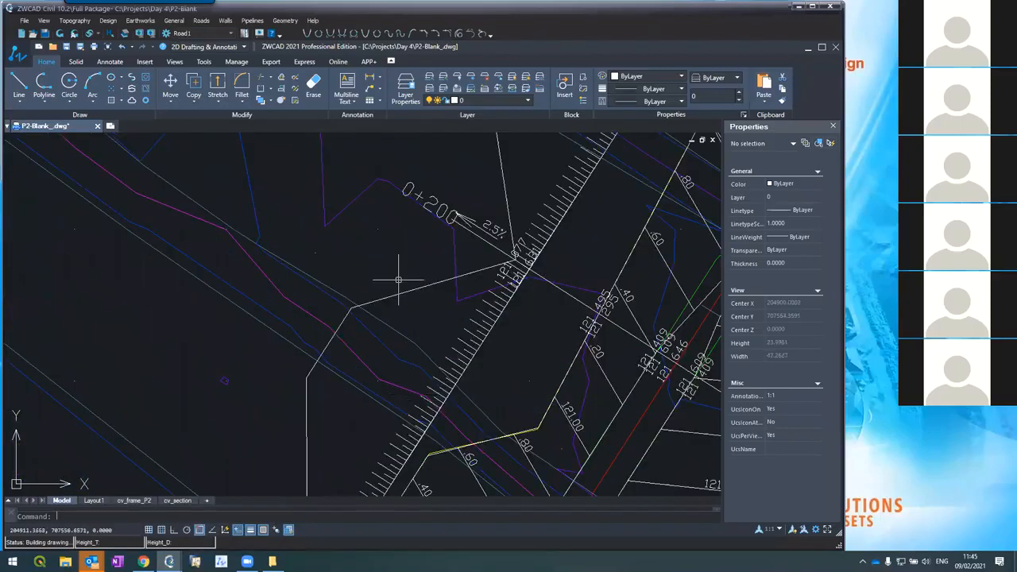
# Return to cross section 0+027 and generate its existing ground data, choosing Existing G.L. for both table selections
pyautogui.moveTo(169, 562)
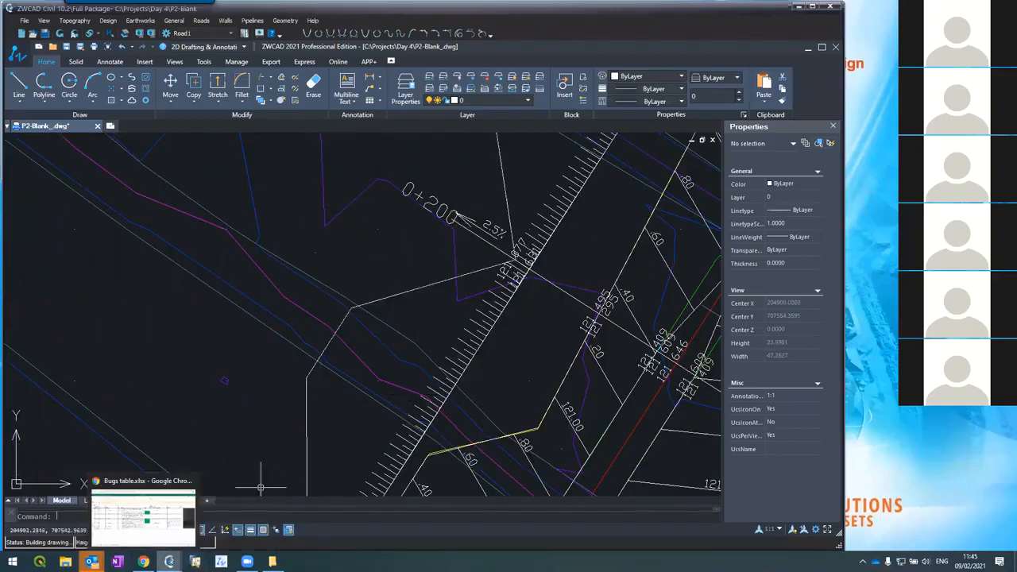
pyautogui.click(183, 524)
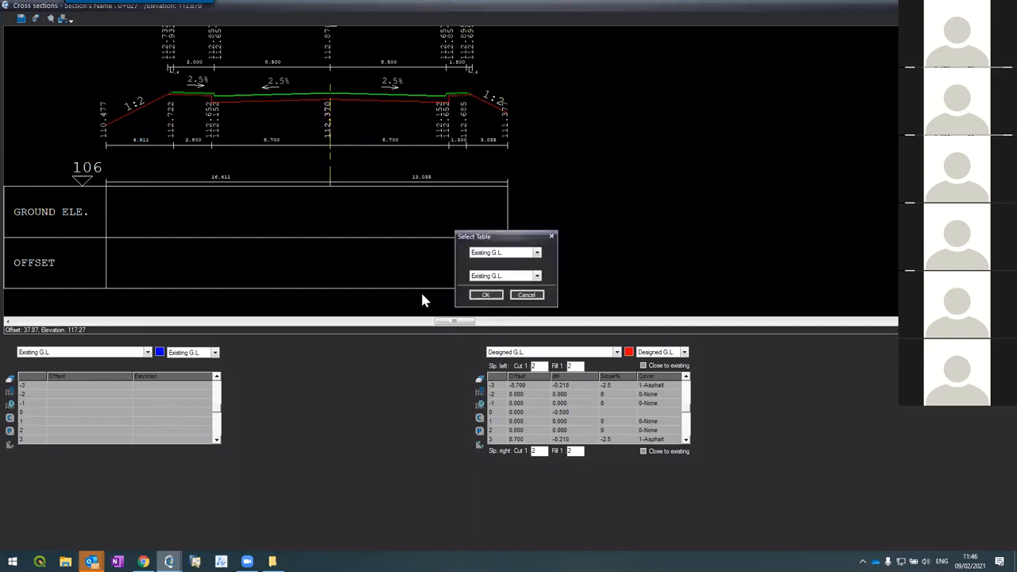
pyautogui.click(475, 294)
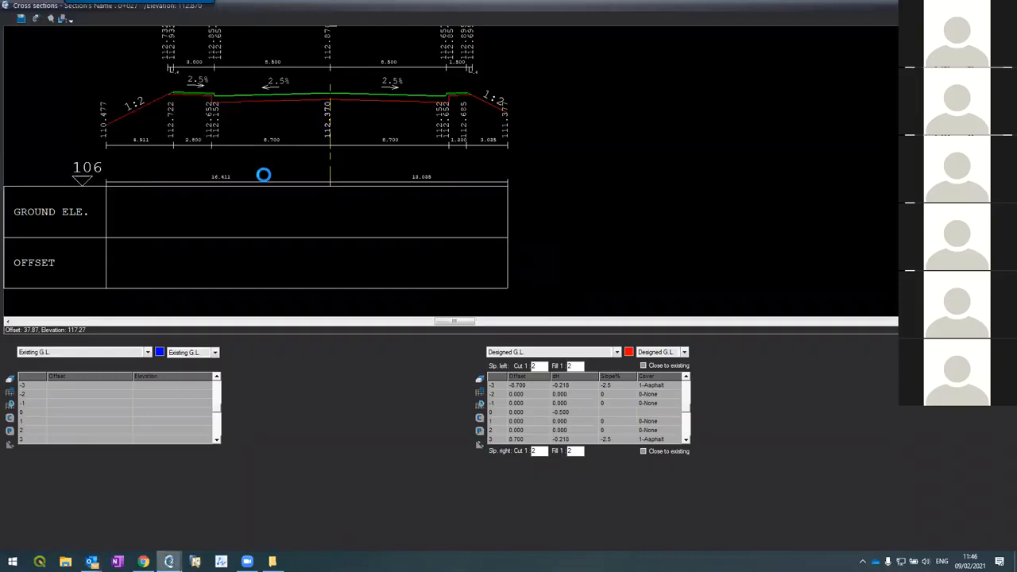
pyautogui.click(481, 309)
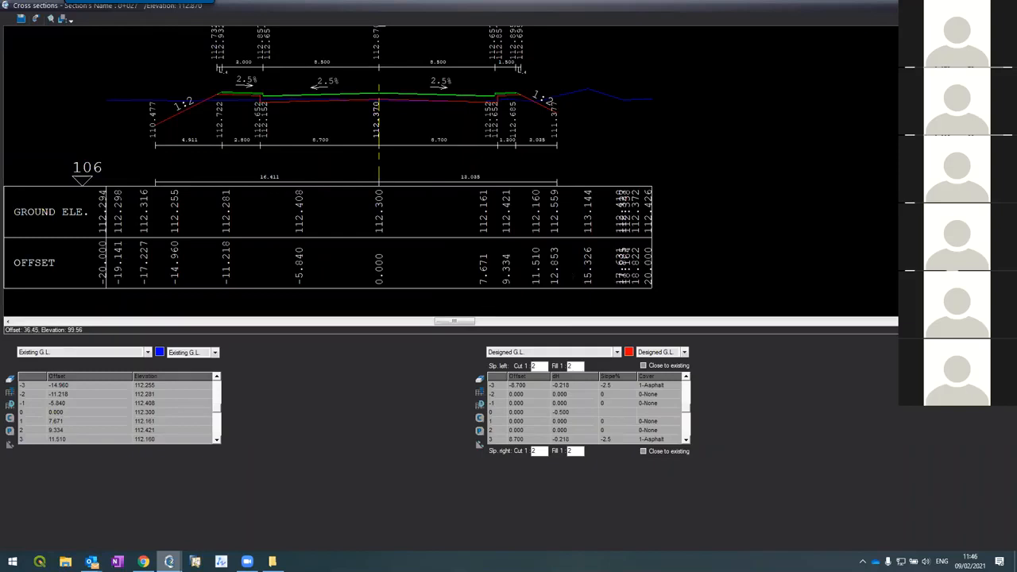
# Recalculate the side slopes of cross section 0+027 for All Design and check where they meet the existing ground
pyautogui.click(500, 277)
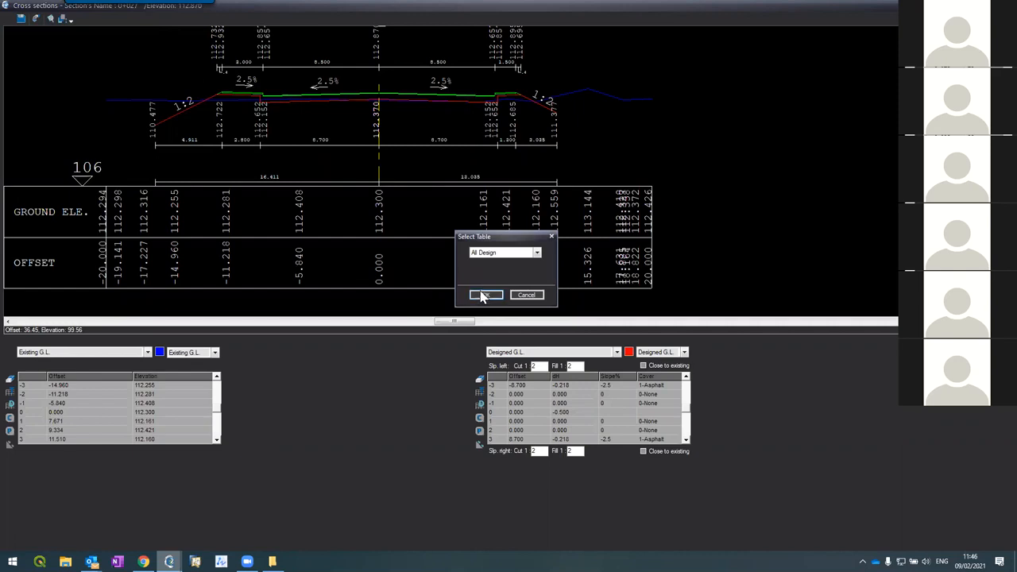
pyautogui.click(483, 296)
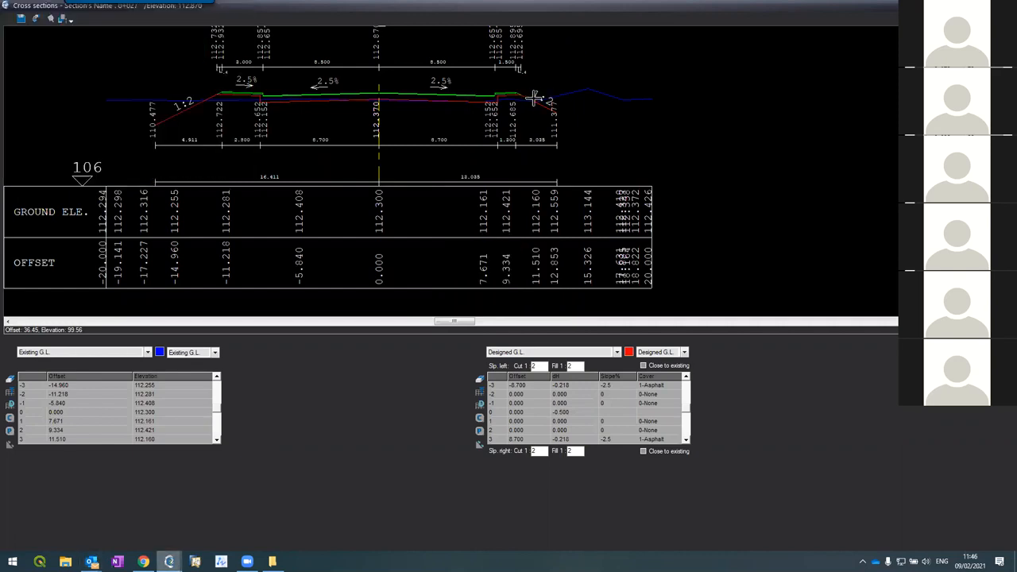
pyautogui.press('pagedown')
pyautogui.press('pageup')
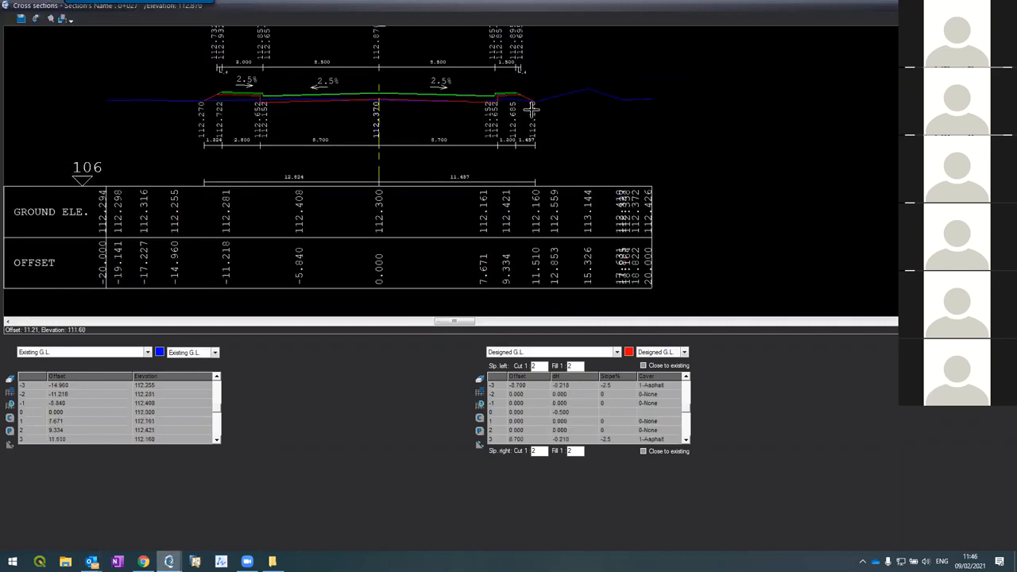
pyautogui.scroll(2, 530, 102)
pyautogui.scroll(2, 557, 87)
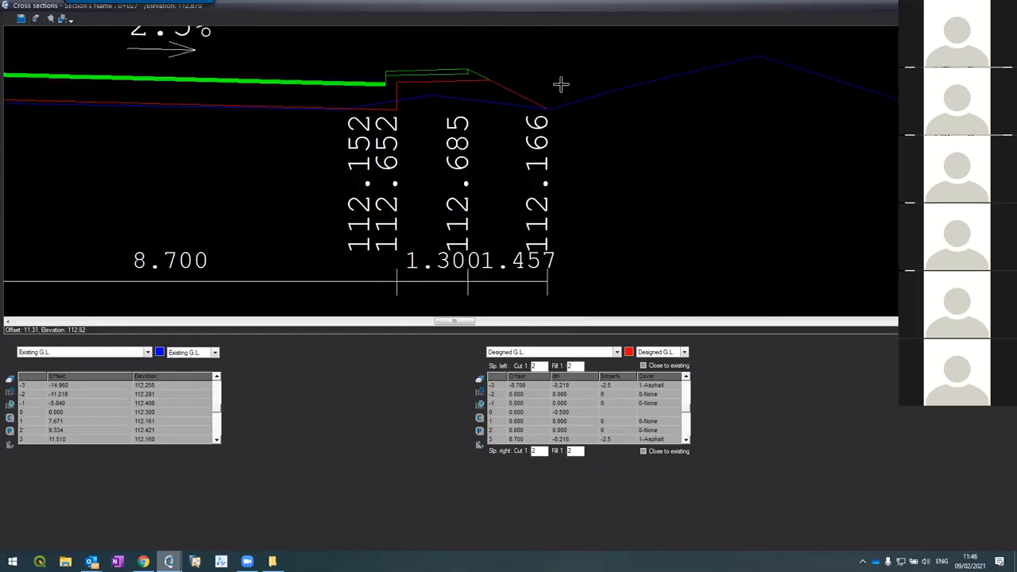
# Advance to cross section 0+050 and regenerate the road's layout and contours
pyautogui.press('pagedown')
pyautogui.press('pagedown')
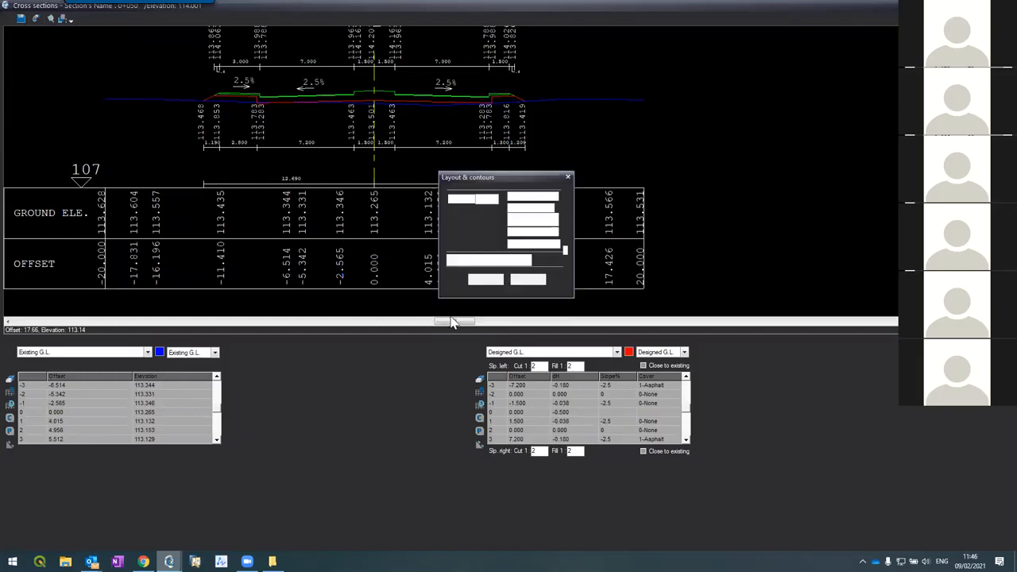
pyautogui.click(488, 280)
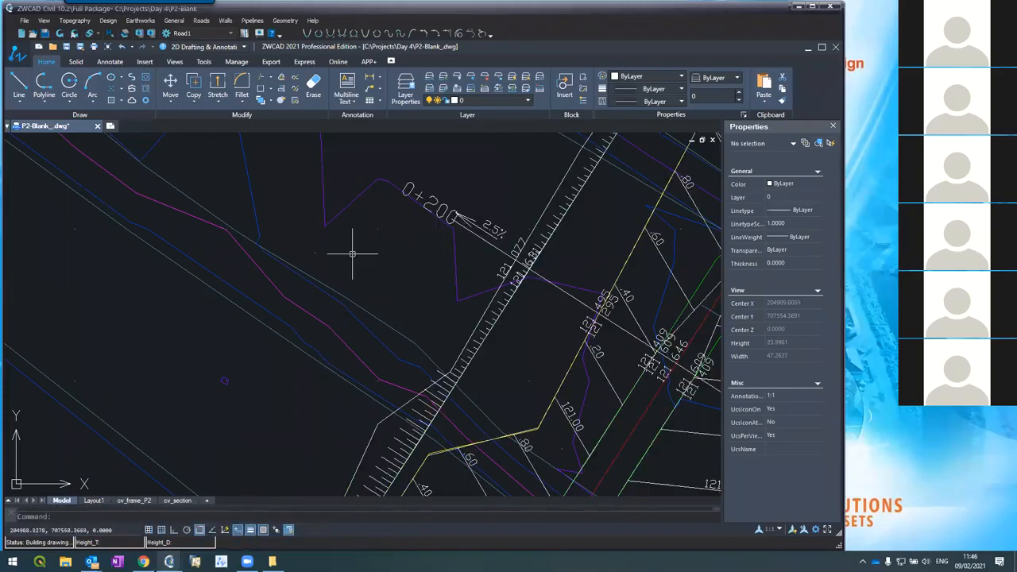
# Examine the updated side road layout in plan, including its intersection with the main road around station 0+000
pyautogui.scroll(-5, 341, 214)
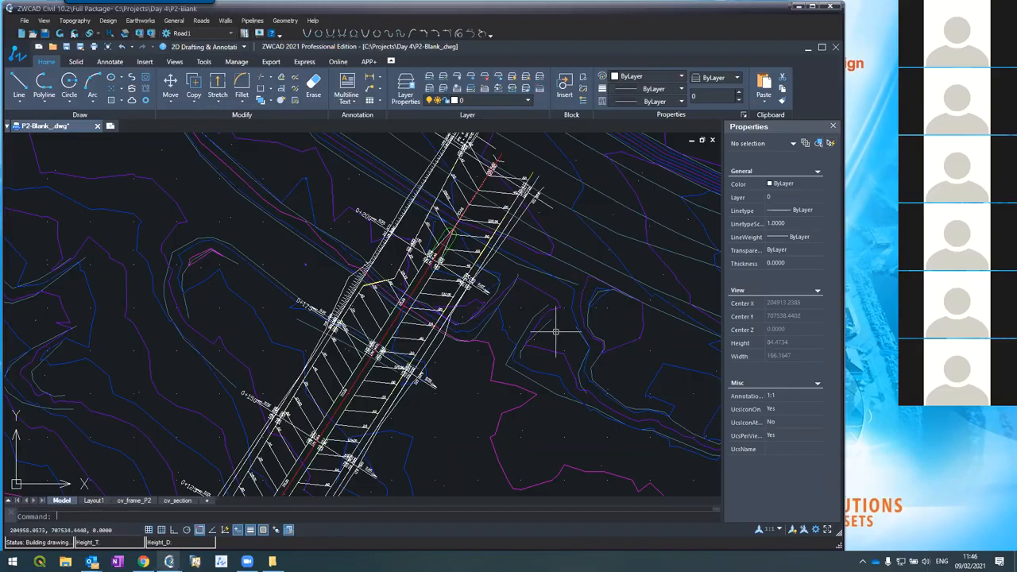
pyautogui.scroll(-2, 537, 294)
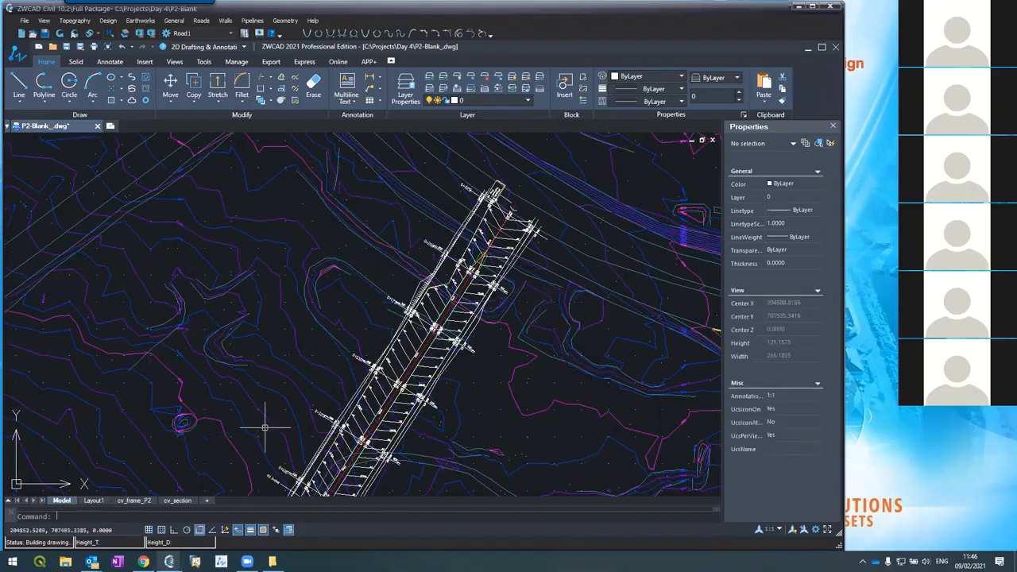
pyautogui.scroll(2, 270, 421)
pyautogui.scroll(-4, 470, 192)
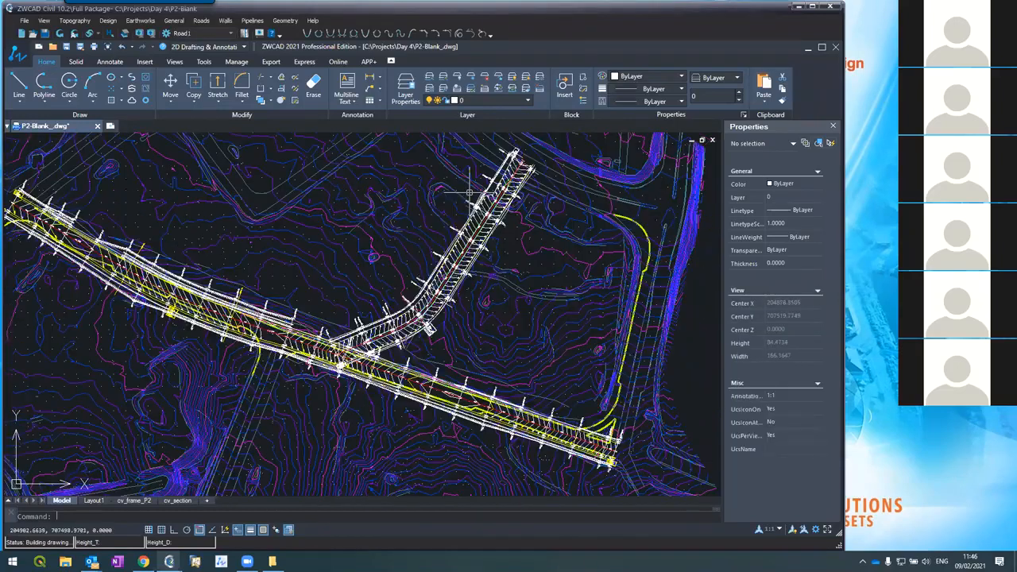
pyautogui.scroll(4, 304, 373)
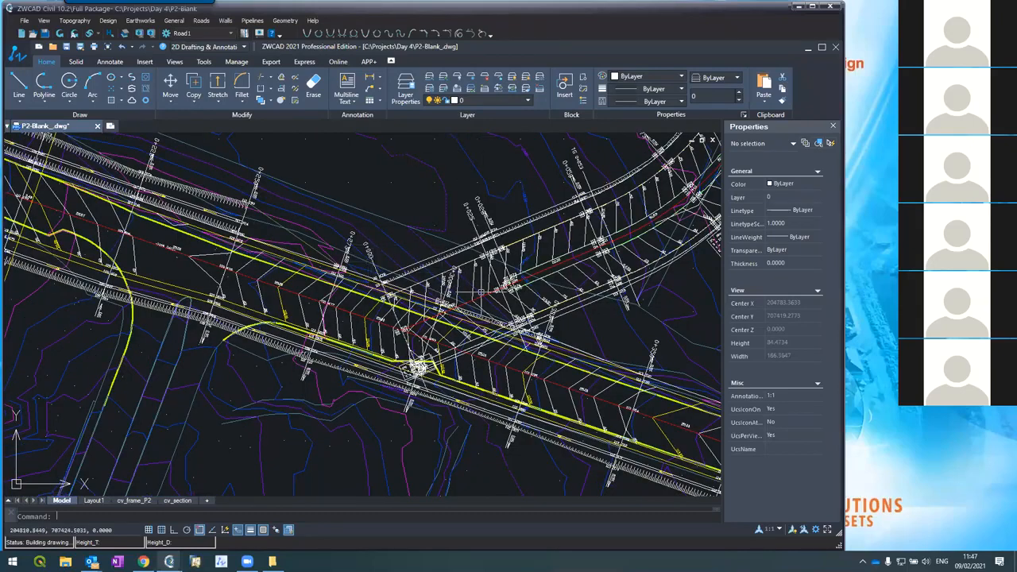
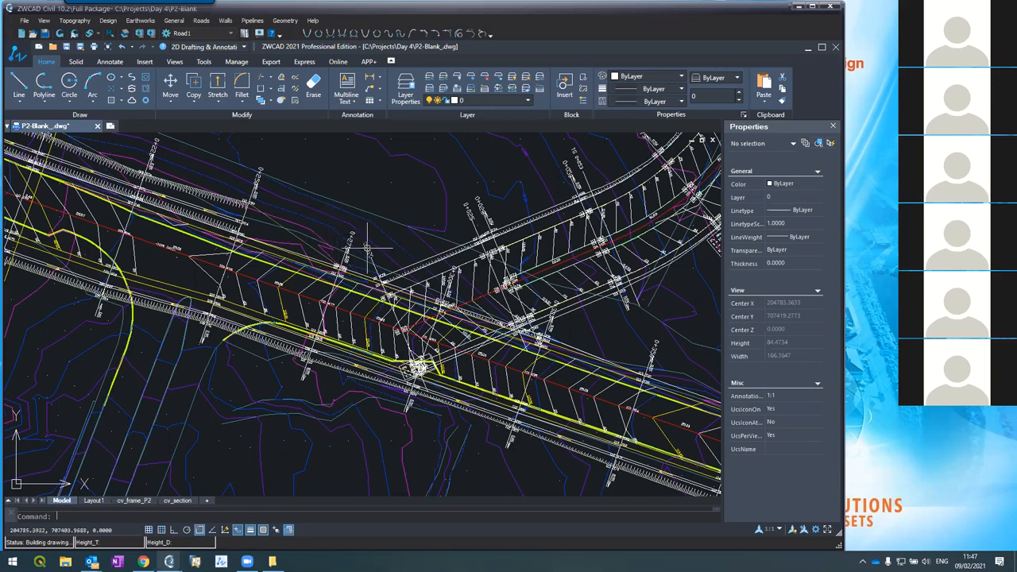
pyautogui.scroll(2, 368, 247)
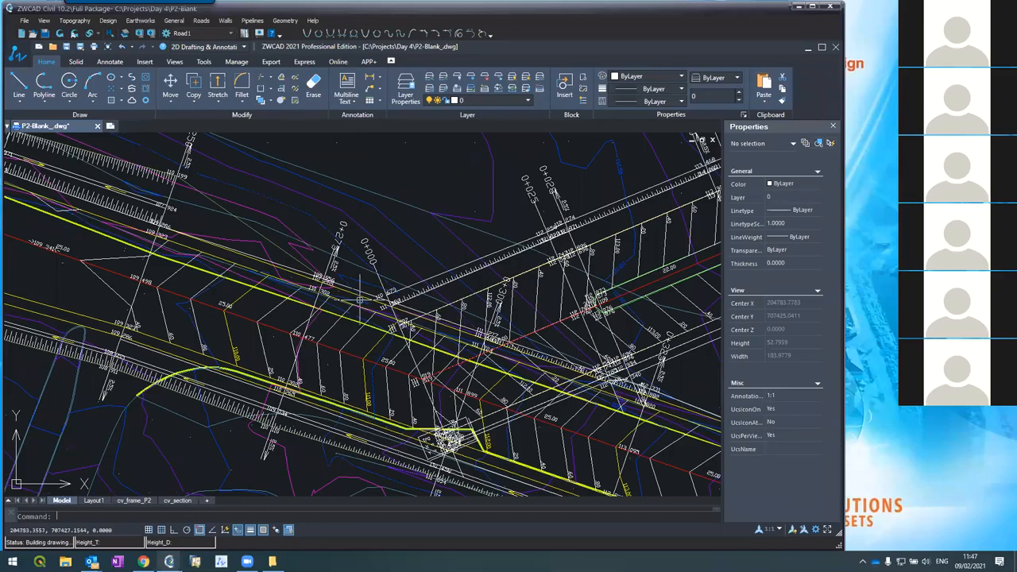
pyautogui.scroll(-2, 375, 286)
pyautogui.scroll(3, 375, 287)
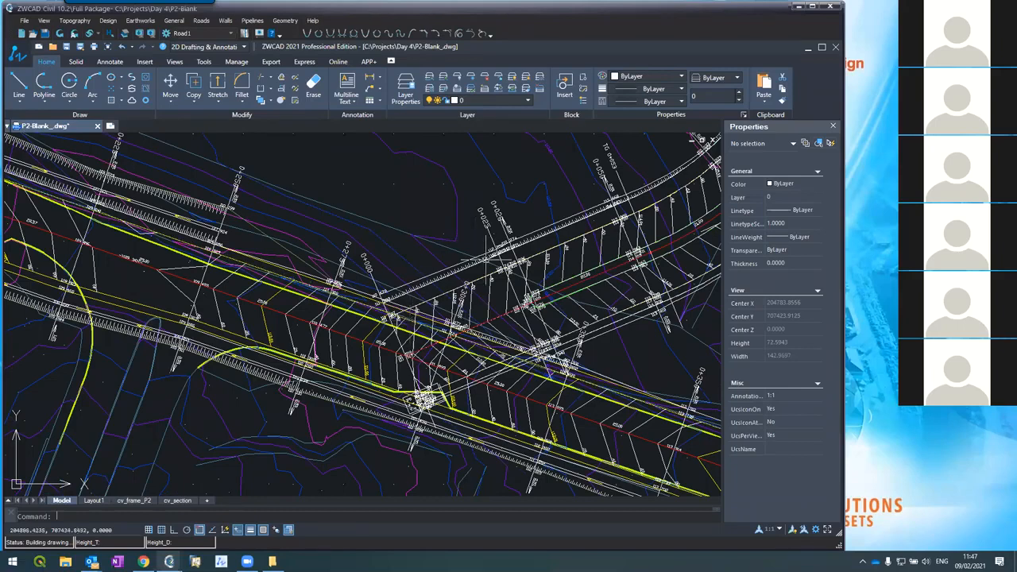
pyautogui.click(205, 20)
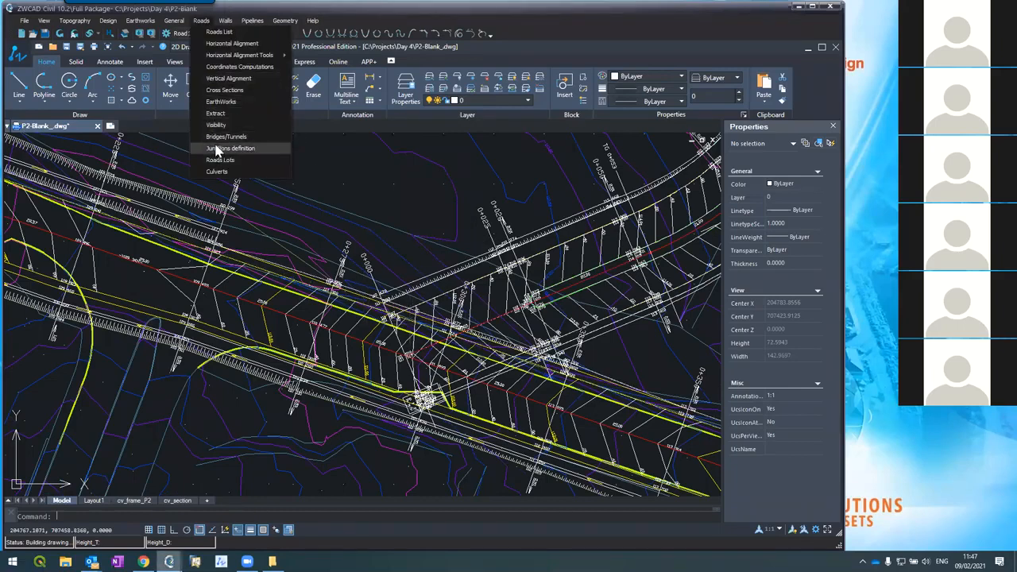
pyautogui.click(404, 181)
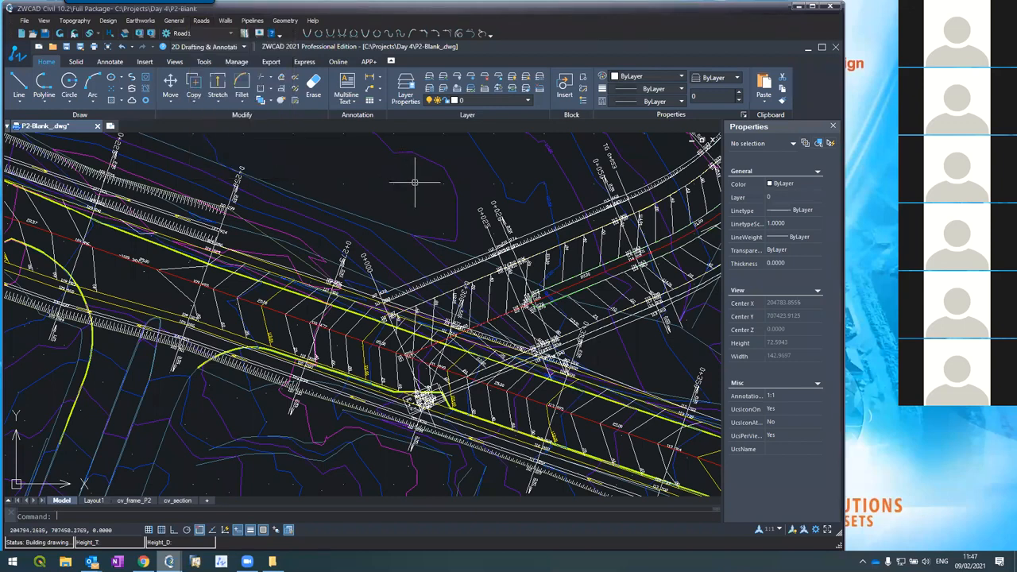
# Look over both roads in plan and examine the side road between stations 0+100 and 0+150
pyautogui.scroll(-4, 414, 181)
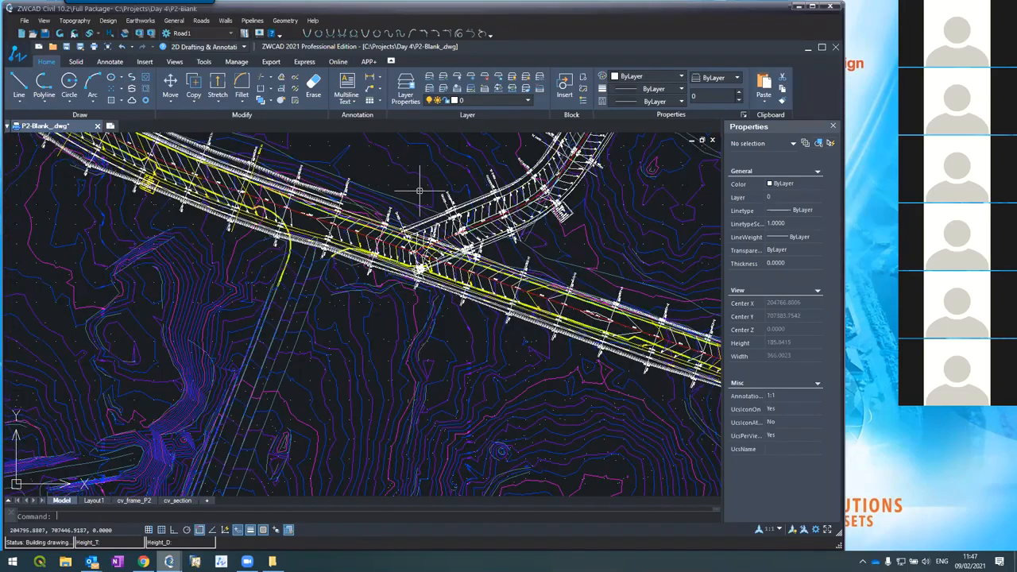
pyautogui.scroll(2, 421, 187)
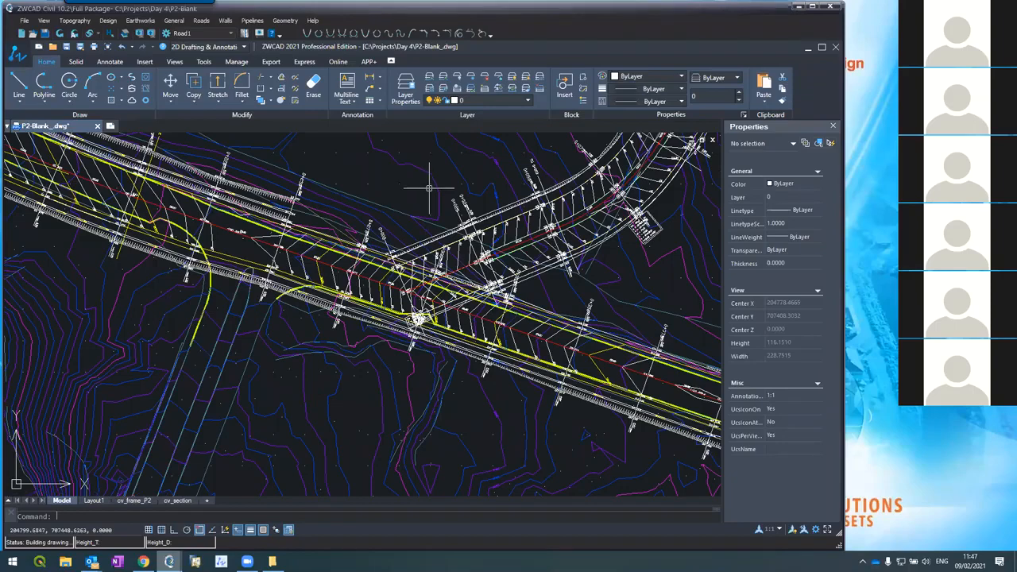
pyautogui.scroll(-2, 432, 183)
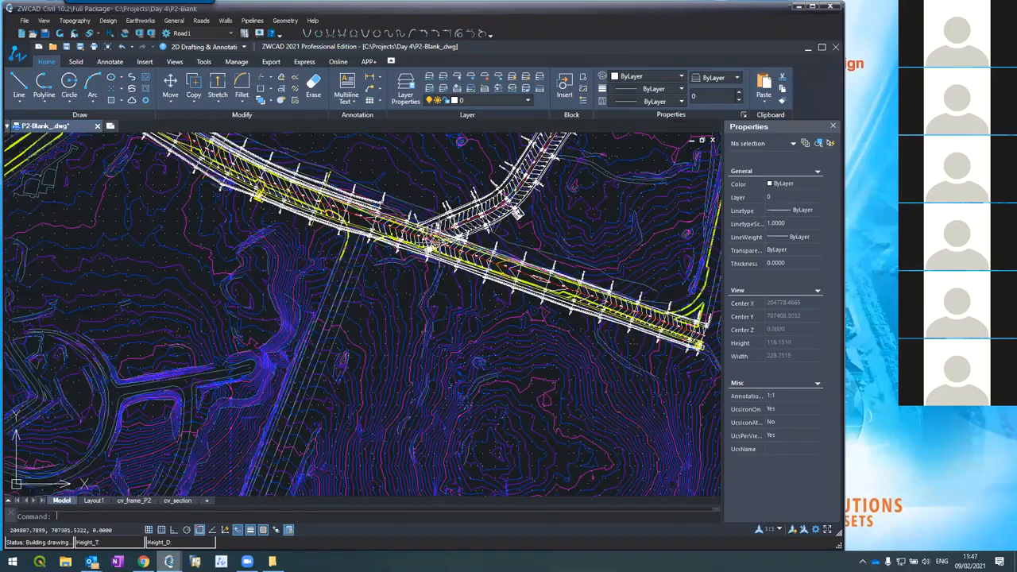
pyautogui.scroll(-2, 421, 238)
pyautogui.scroll(-2, 436, 267)
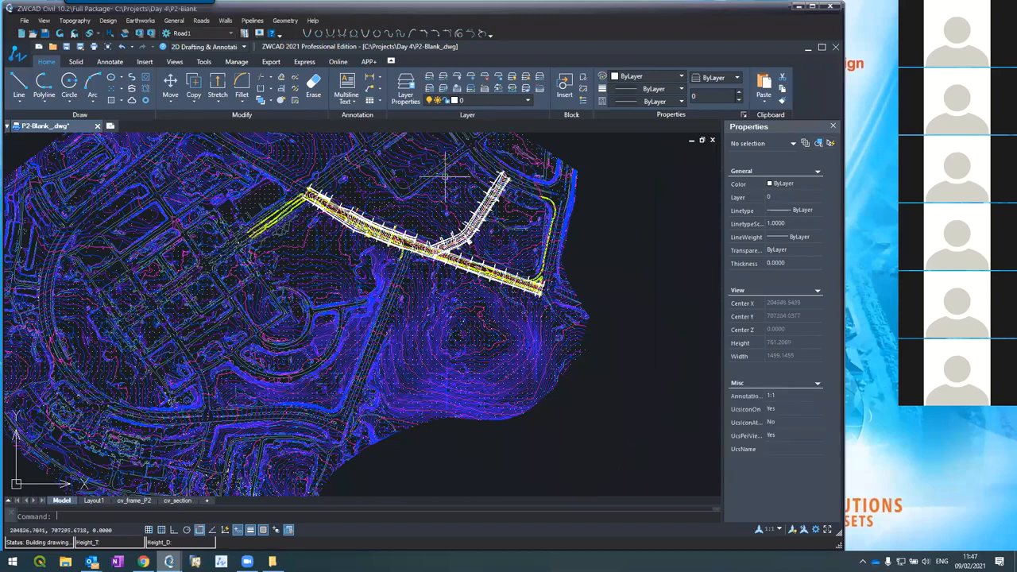
pyautogui.scroll(6, 443, 176)
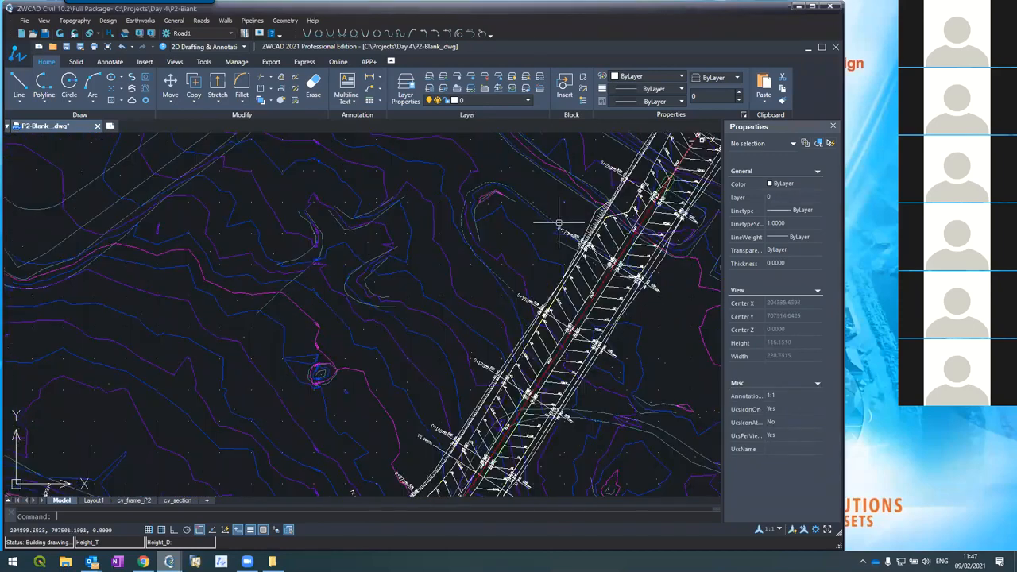
pyautogui.scroll(-2, 559, 221)
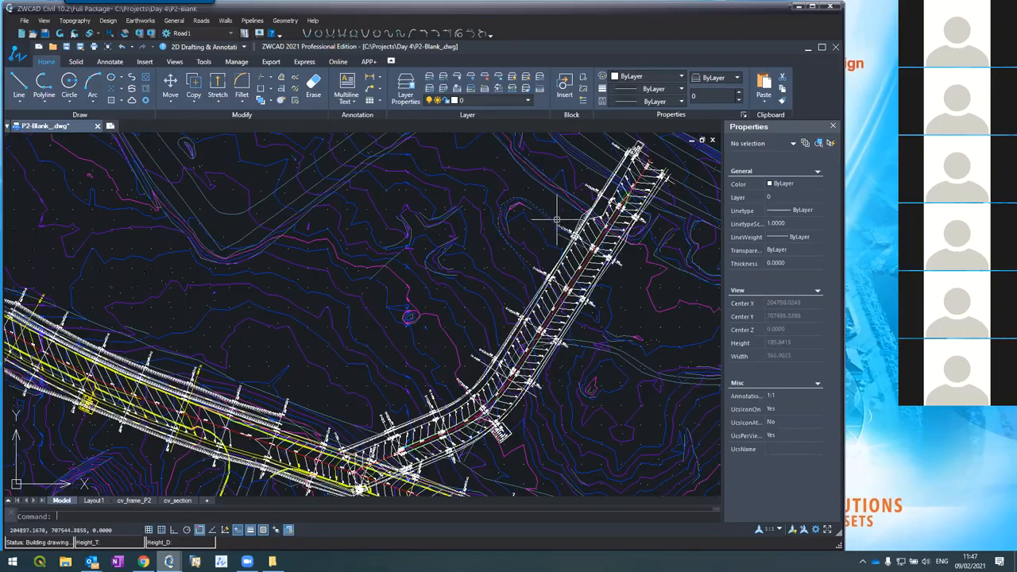
pyautogui.scroll(3, 559, 221)
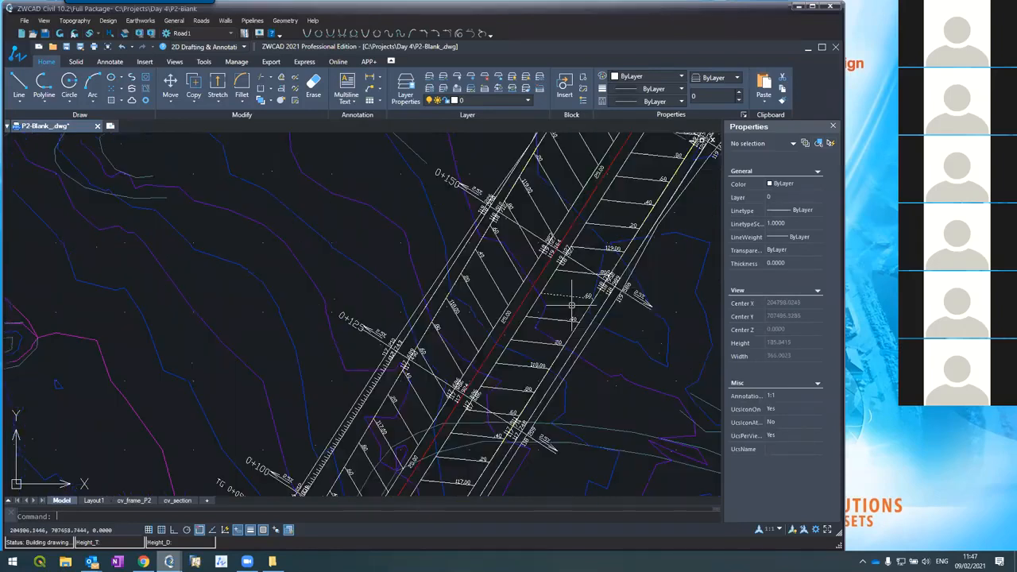
# Inspect the pavement edge and side slope around station 0+125 in the plan
pyautogui.moveTo(169, 560)
pyautogui.click(177, 524)
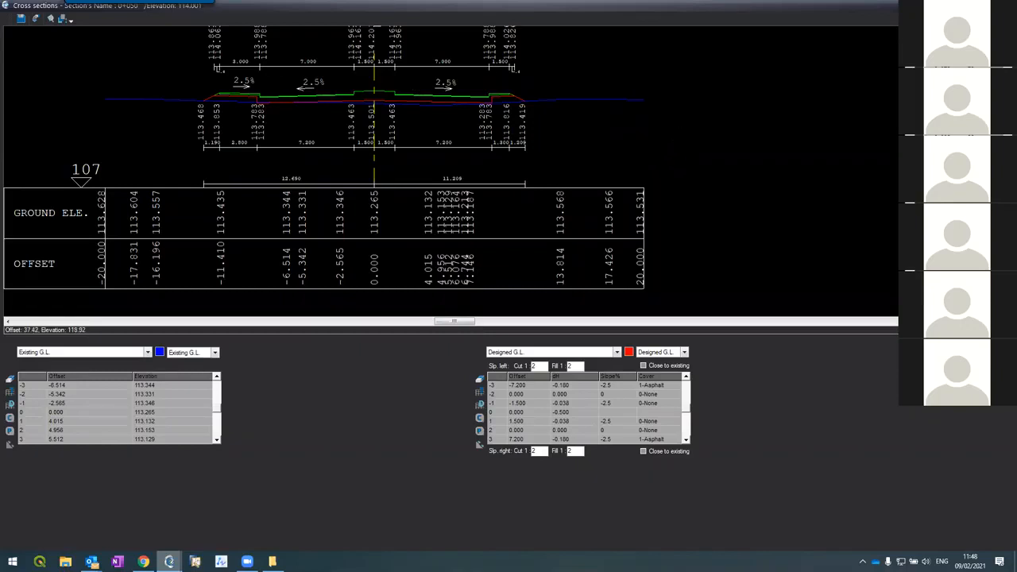
pyautogui.click(1003, 5)
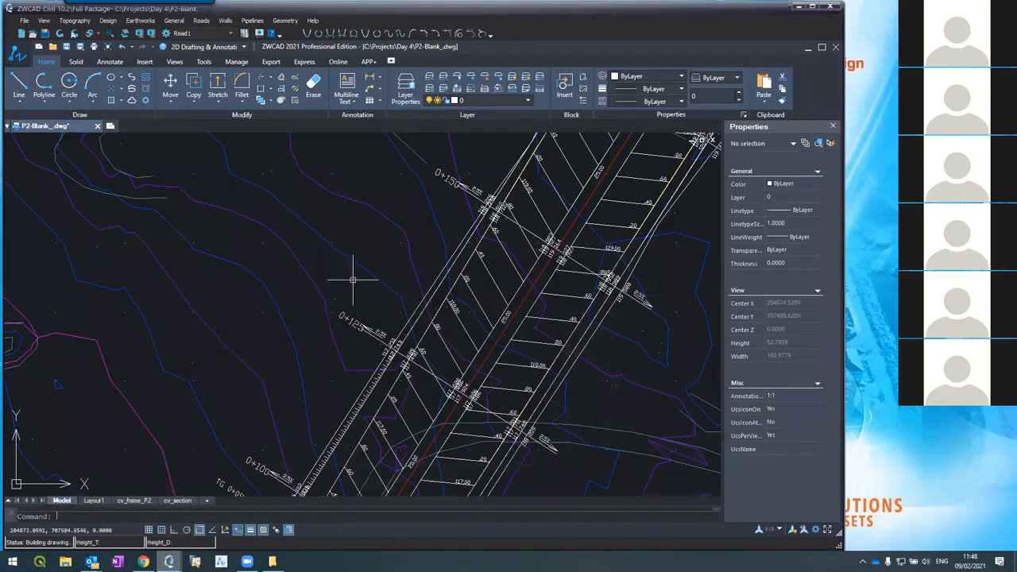
pyautogui.scroll(-3, 363, 245)
pyautogui.scroll(6, 367, 295)
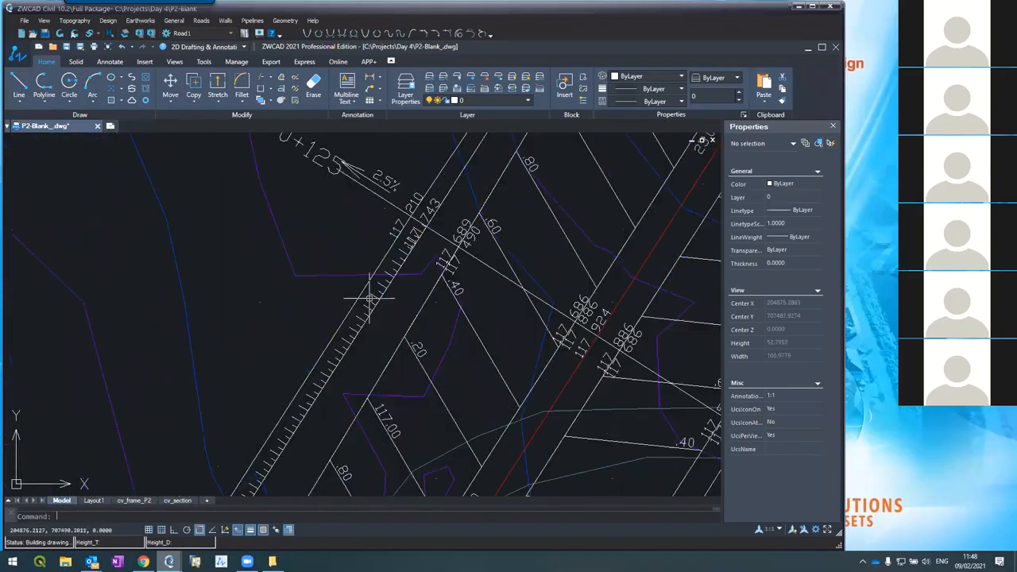
pyautogui.scroll(-2, 370, 294)
pyautogui.scroll(5, 374, 270)
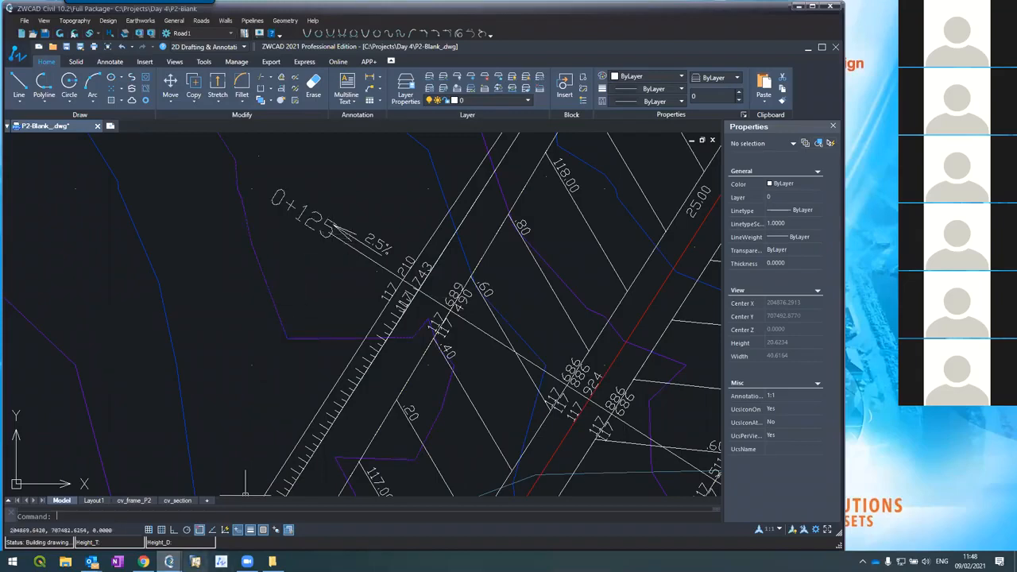
# Go to cross section 0+125 and display its Structure table alongside the Designed G.L. table
pyautogui.moveTo(169, 562)
pyautogui.click(179, 515)
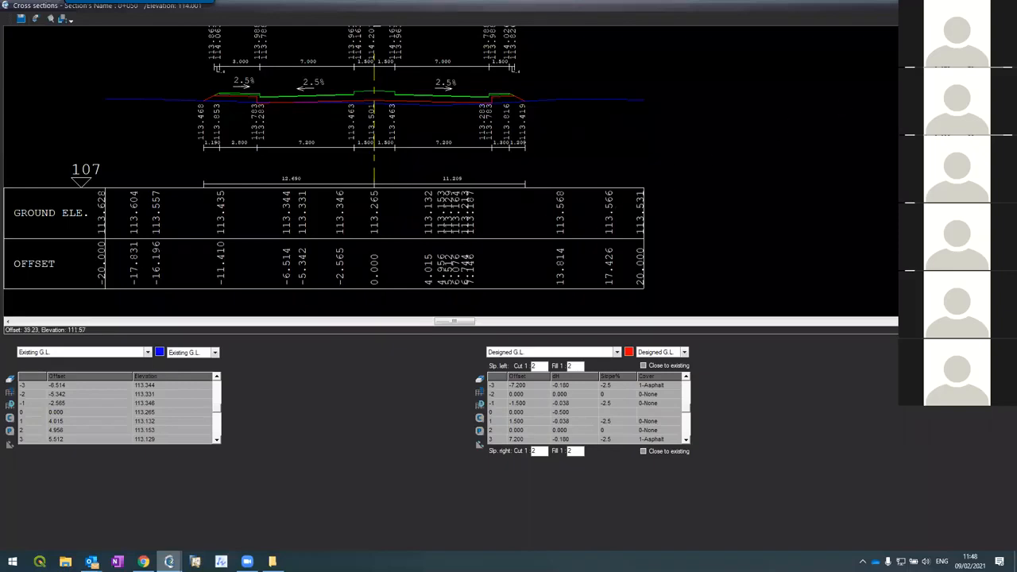
pyautogui.press('pagedown')
pyautogui.press('pagedown')
pyautogui.press('pagedown')
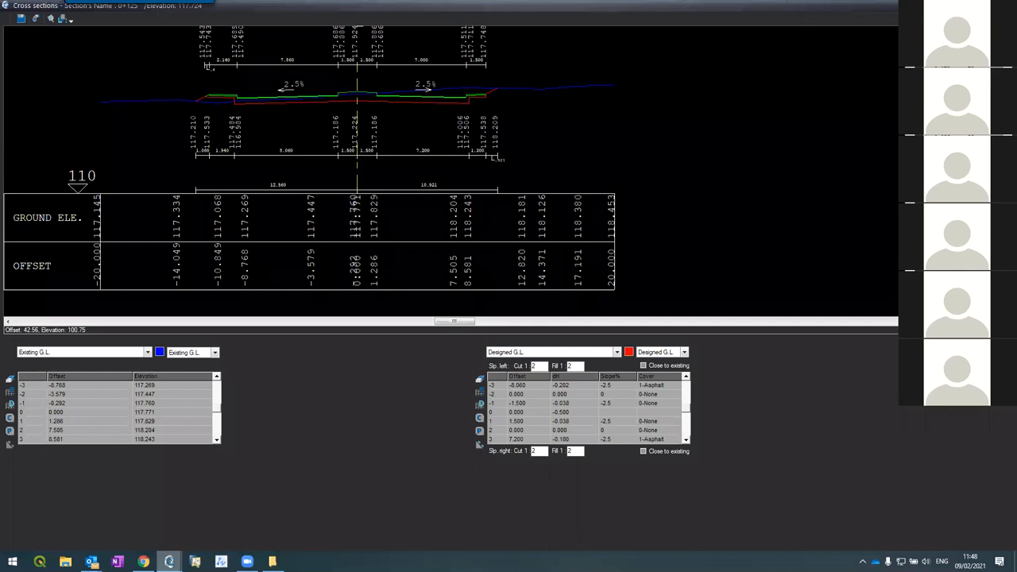
pyautogui.click(103, 354)
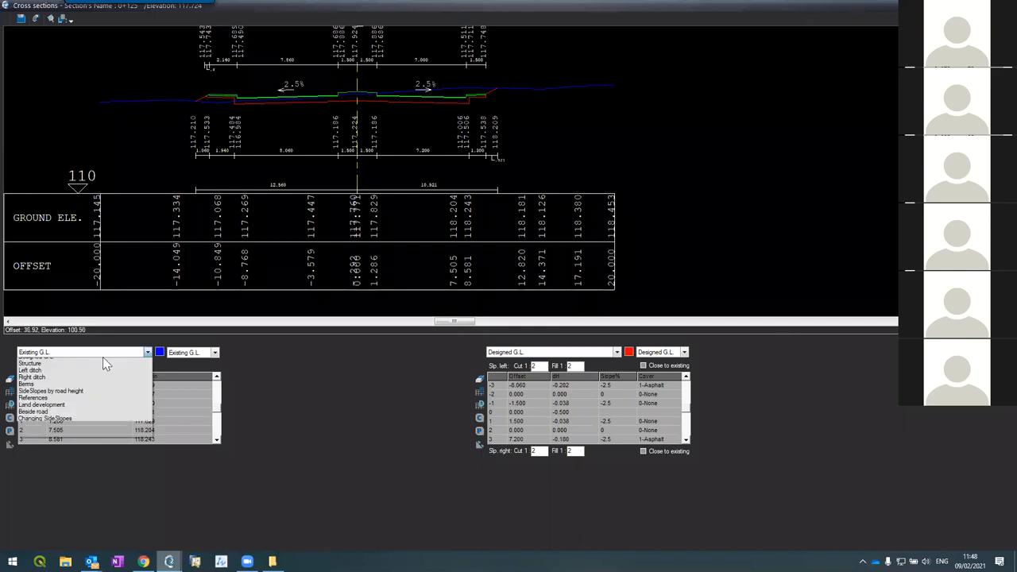
pyautogui.click(76, 375)
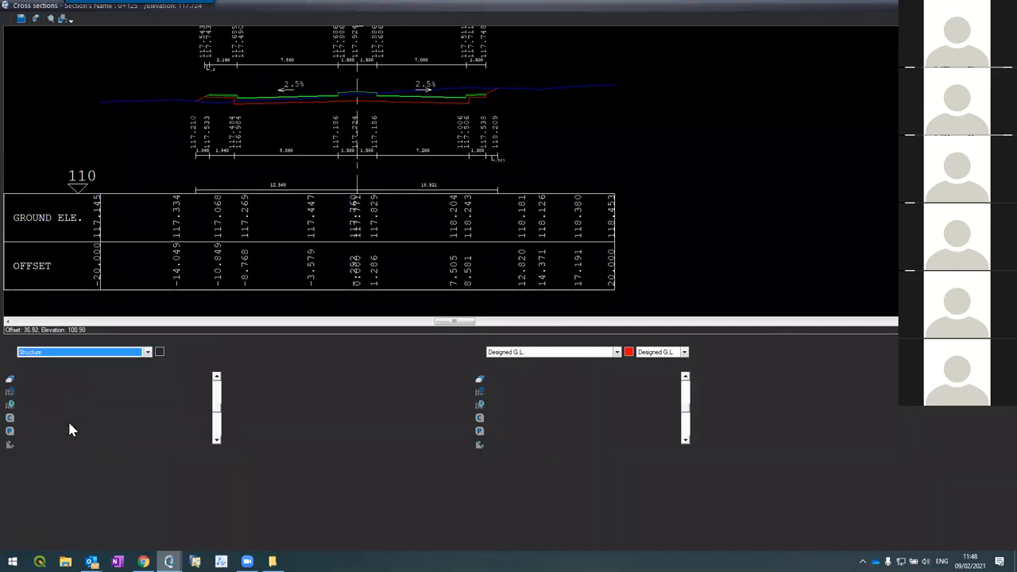
# Set the left asphalt row in section 0+125's Structure table to offset -10 with a slope of -2.5%
pyautogui.click(56, 394)
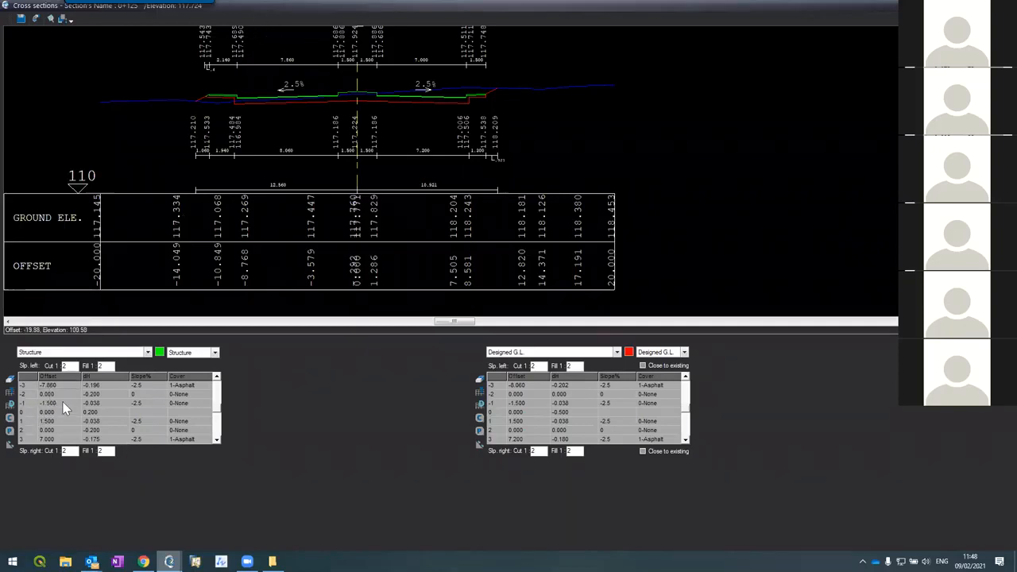
pyautogui.write('-10')
pyautogui.press('Return')
pyautogui.write('-2.5')
pyautogui.press('Return')
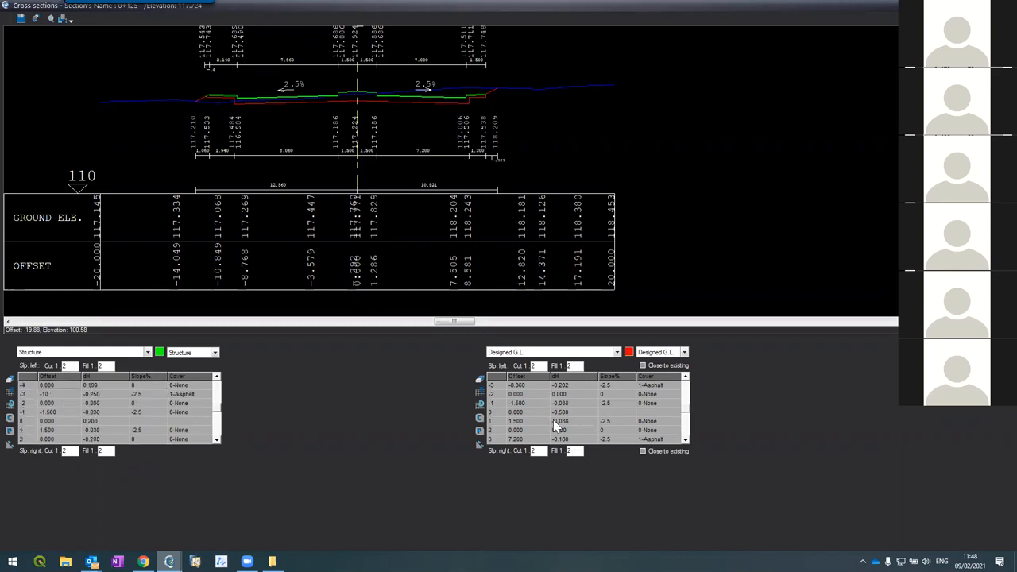
# Set the left asphalt offset in section 0+125's Designed G.L. table to -10.2 and refresh the section drawing
pyautogui.click(686, 379)
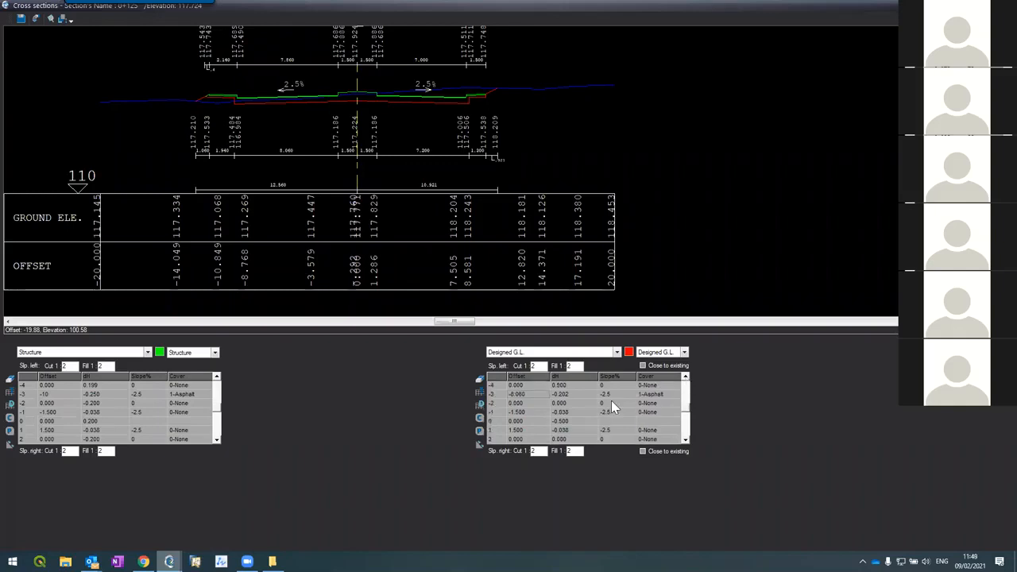
pyautogui.write('-10.2')
pyautogui.press('Return')
pyautogui.press('Return')
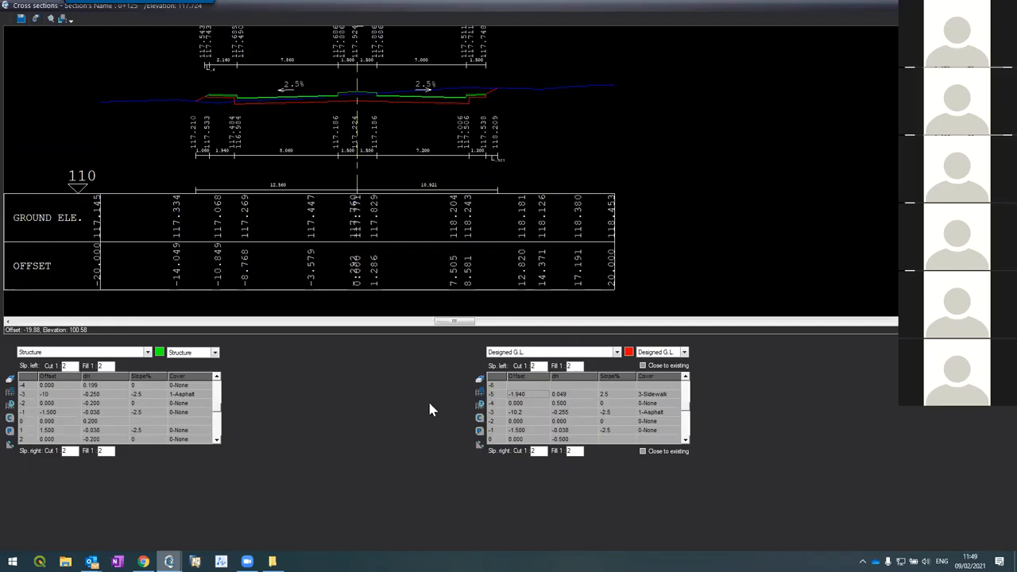
pyautogui.click(215, 377)
pyautogui.click(215, 377)
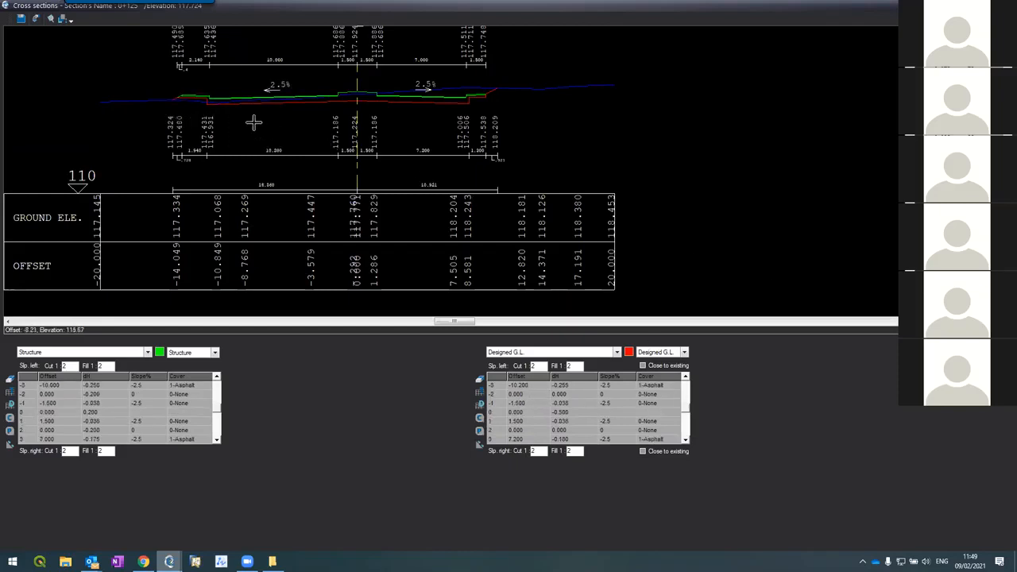
# Check the widened left lane in section 0+125 and update the current road's layout, contours, distances and triangles
pyautogui.scroll(5, 223, 95)
pyautogui.scroll(-5, 224, 99)
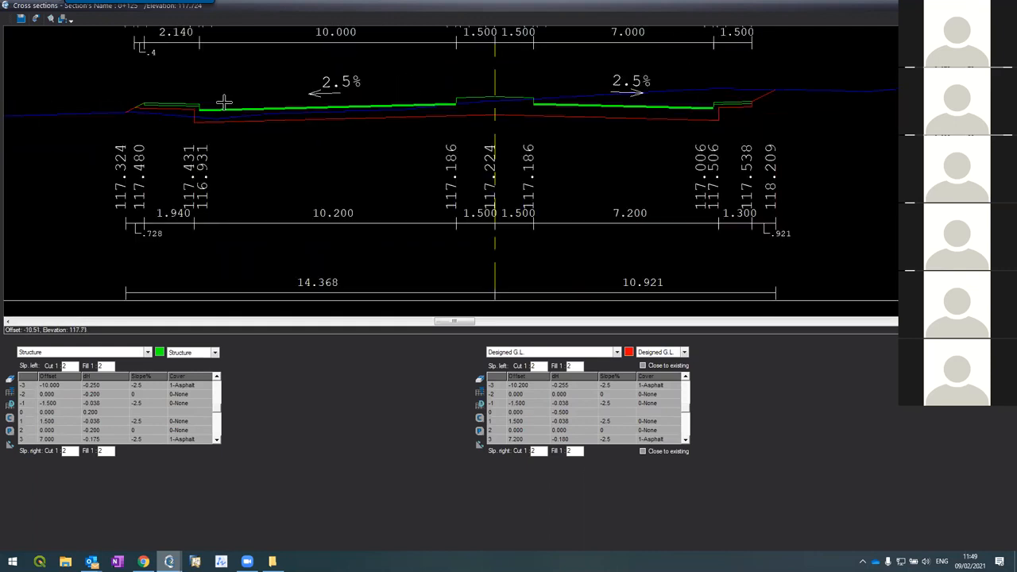
pyautogui.scroll(-2, 230, 101)
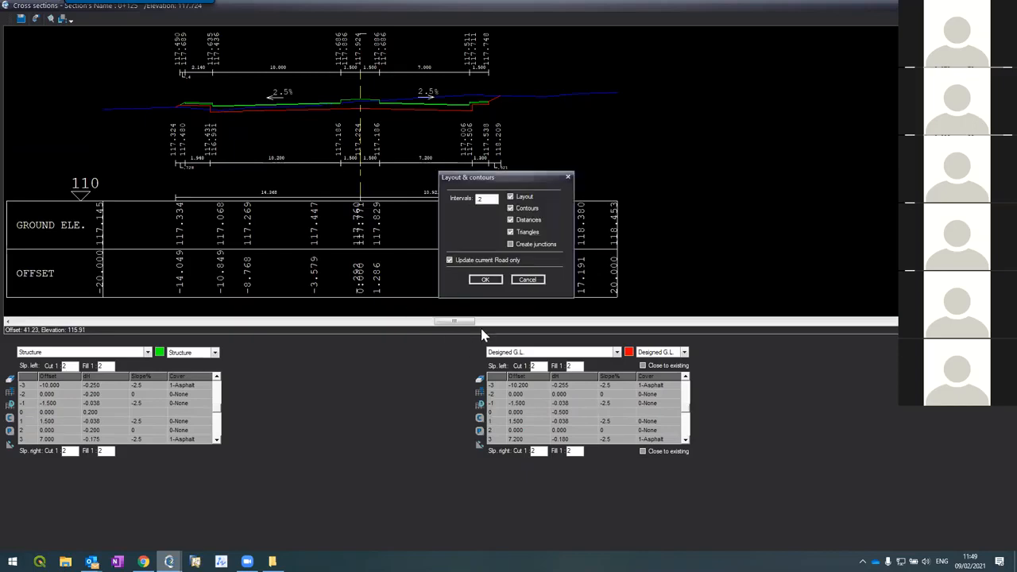
pyautogui.click(481, 279)
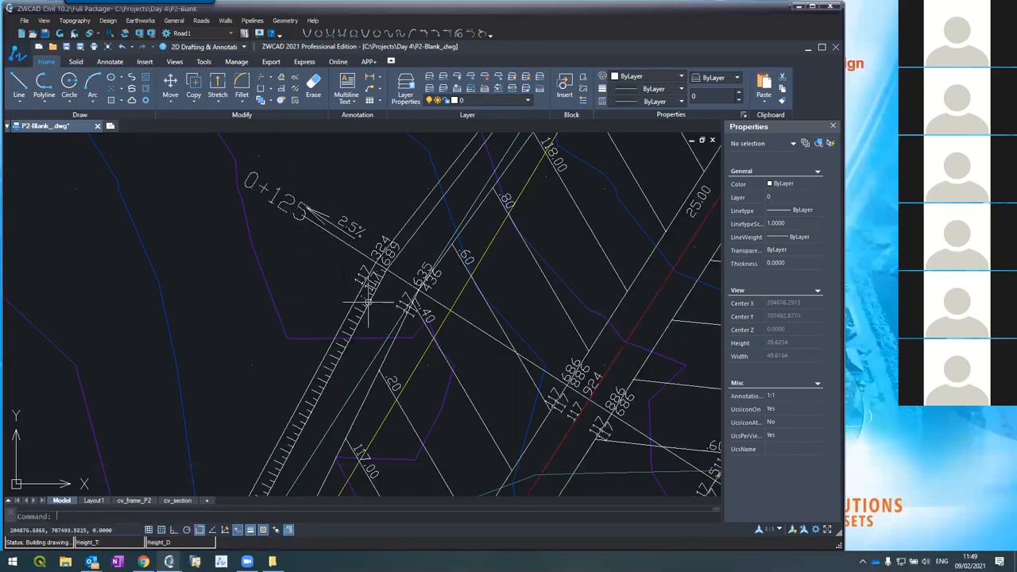
# Examine the updated left asphalt edge between stations 0+100 and 0+125 in the plan
pyautogui.scroll(3, 413, 290)
pyautogui.scroll(-5, 373, 212)
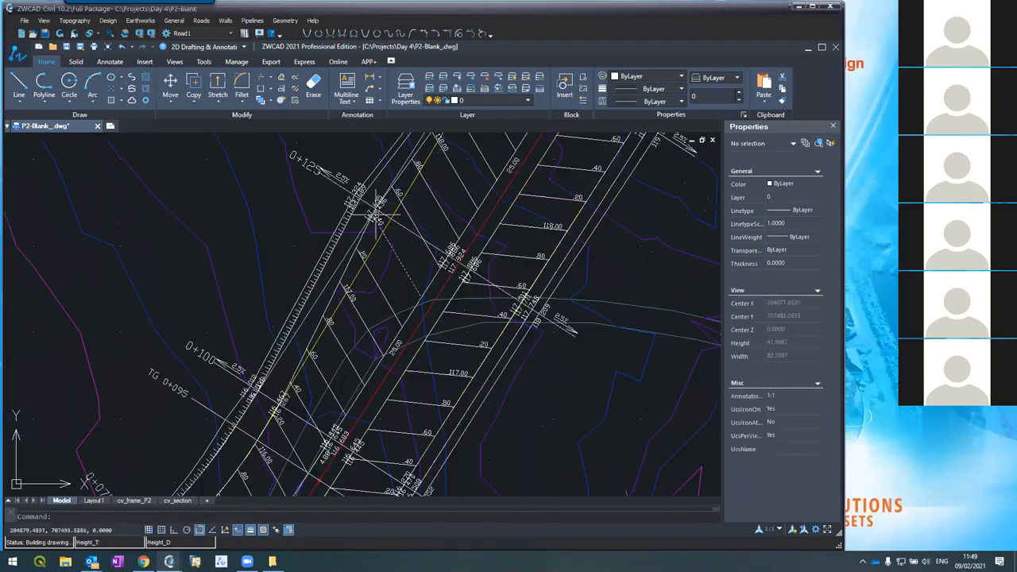
pyautogui.scroll(2, 373, 207)
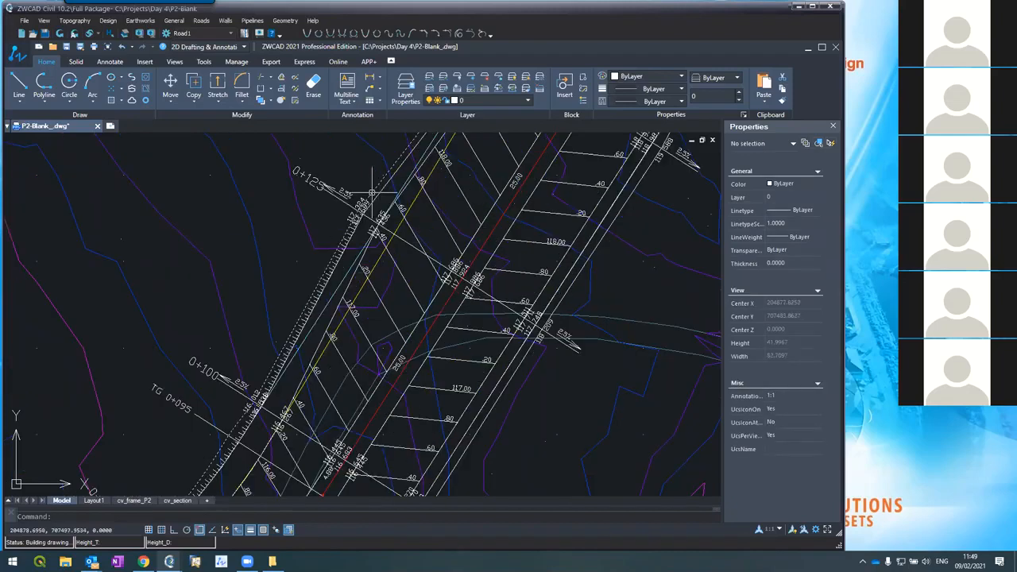
pyautogui.click(466, 338)
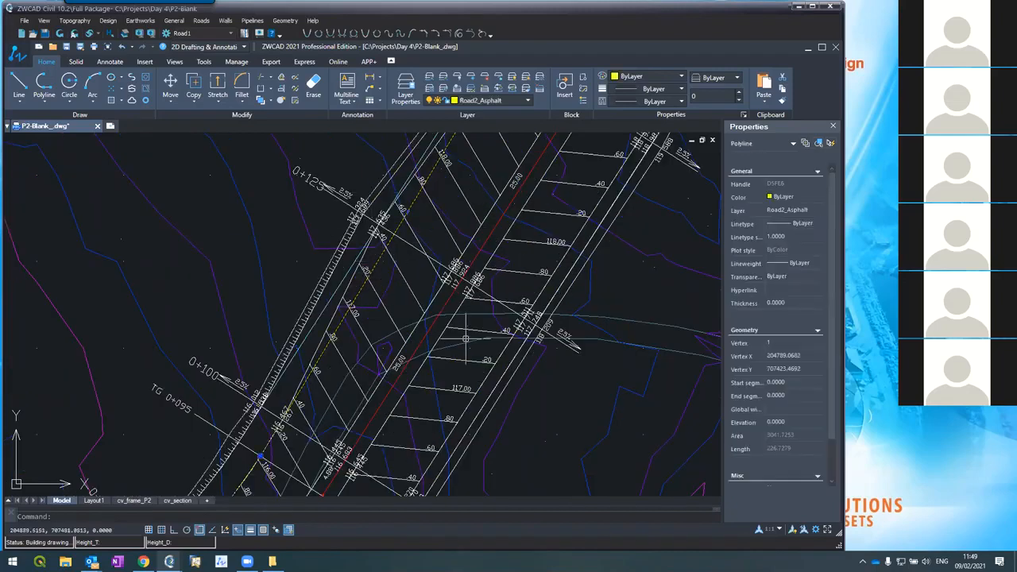
pyautogui.press('Escape')
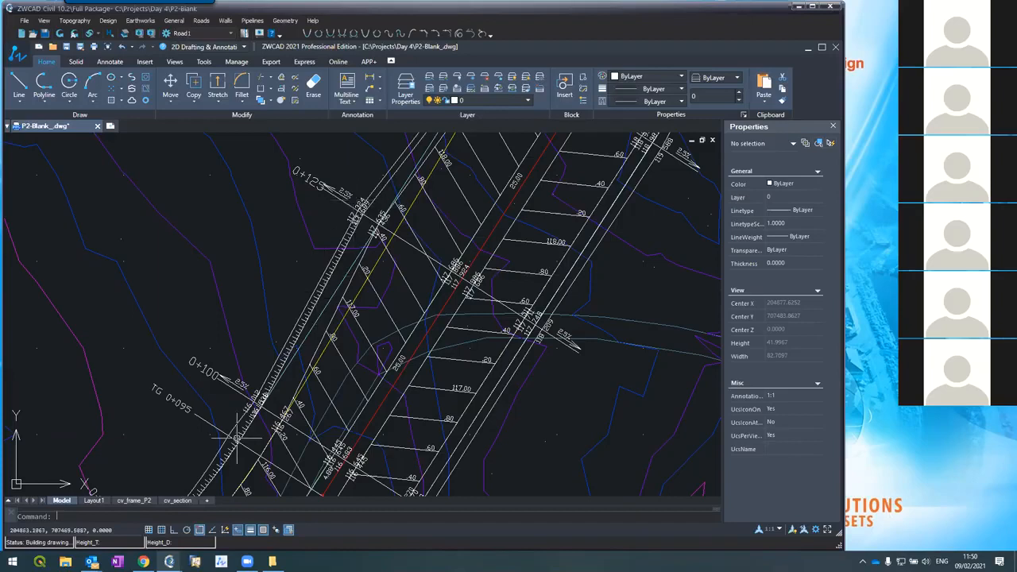
# Bring back the cross sections window for section 0+125 and close it to return to the plan
pyautogui.moveTo(169, 562)
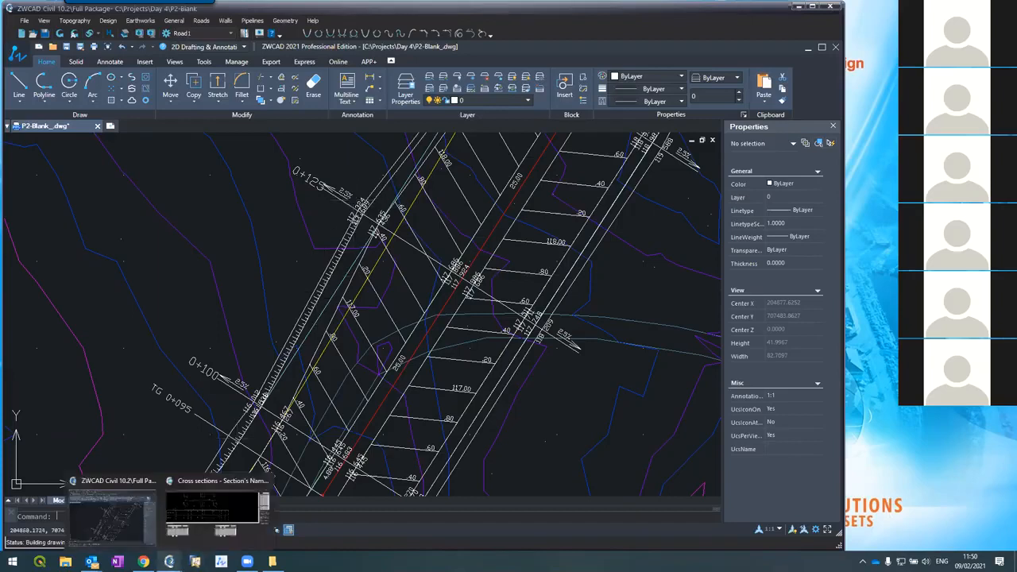
pyautogui.click(187, 529)
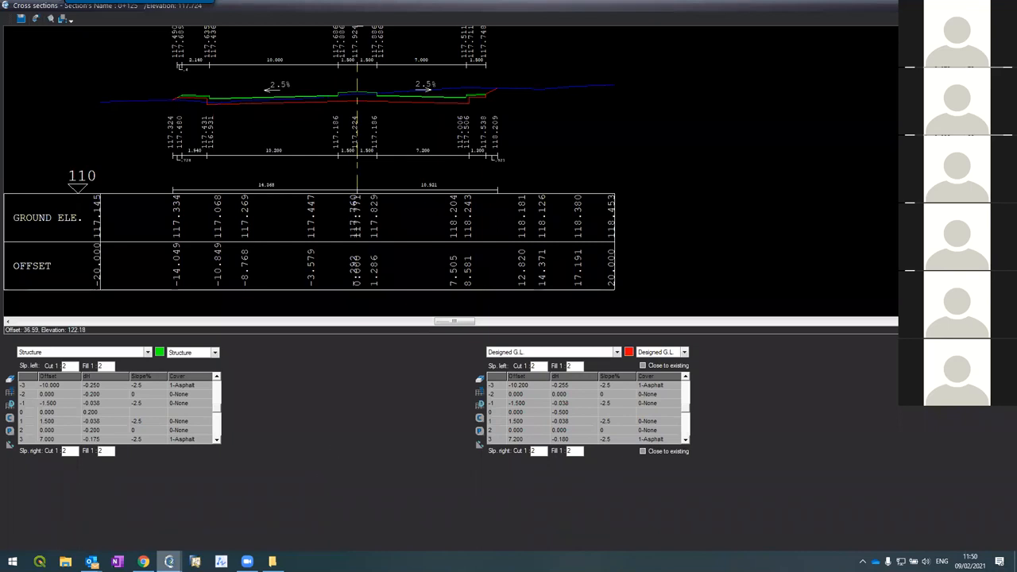
pyautogui.click(1004, 5)
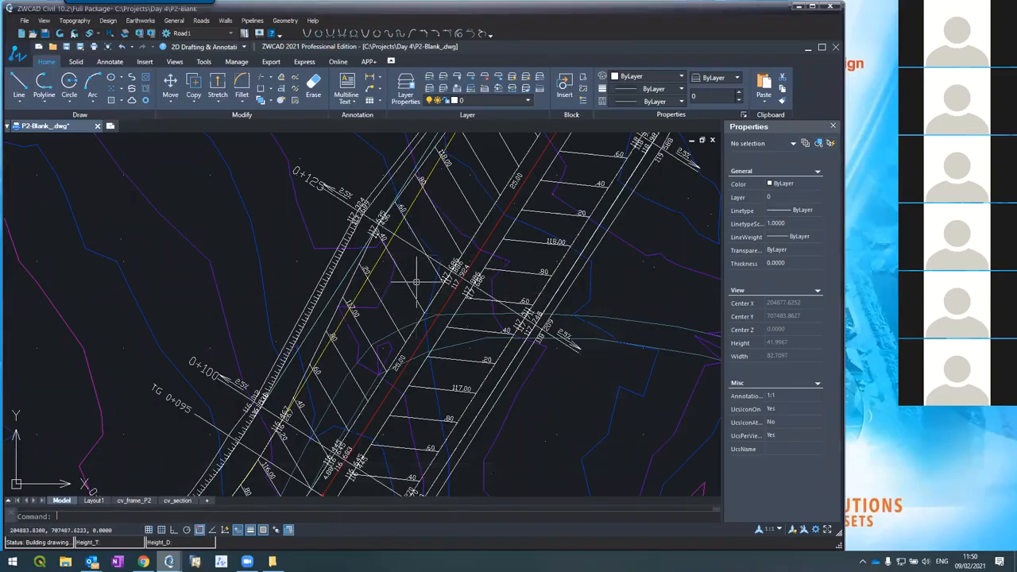
# Stretch both end vertices of the green Road2_Median polyline near station 0+025 towards the left lane, shifting the median's nose
pyautogui.scroll(-5, 419, 280)
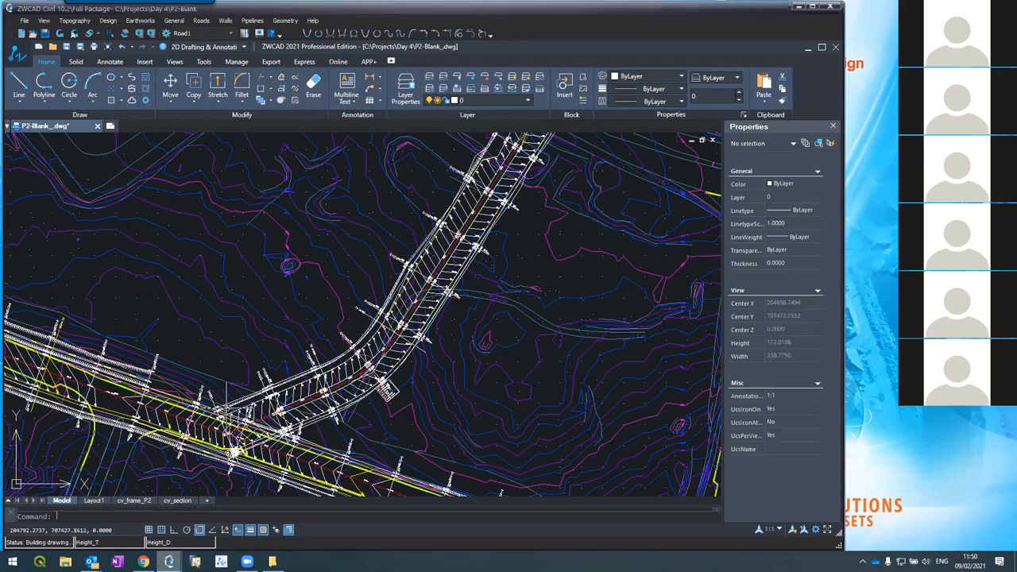
pyautogui.scroll(-2, 226, 408)
pyautogui.scroll(5, 226, 408)
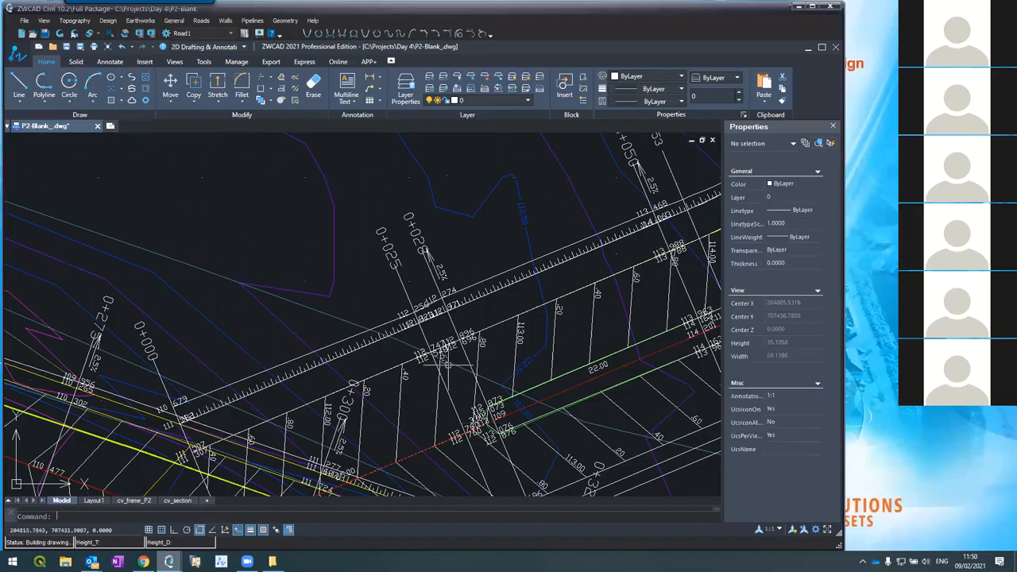
pyautogui.scroll(-2, 405, 370)
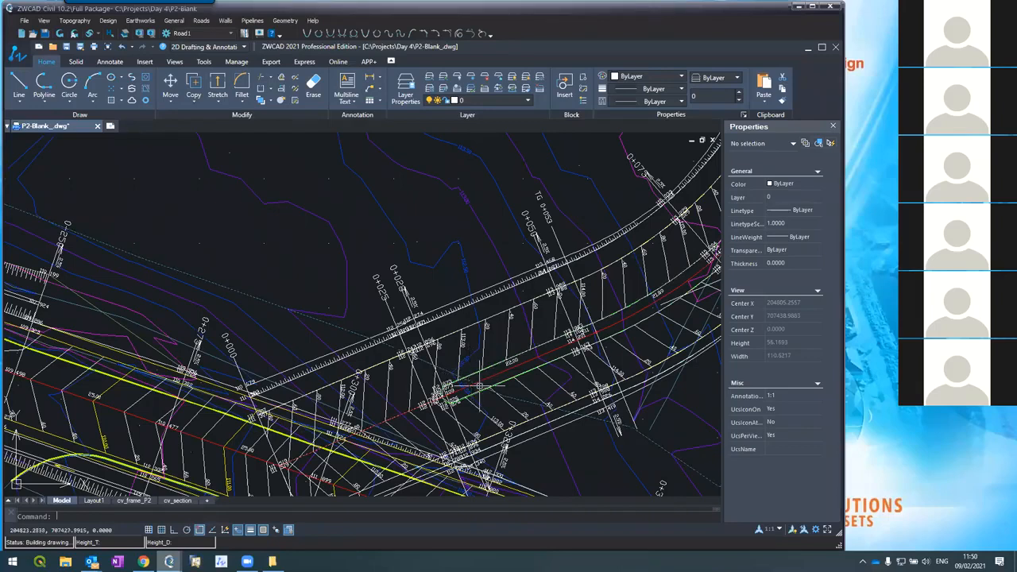
pyautogui.scroll(-3, 481, 343)
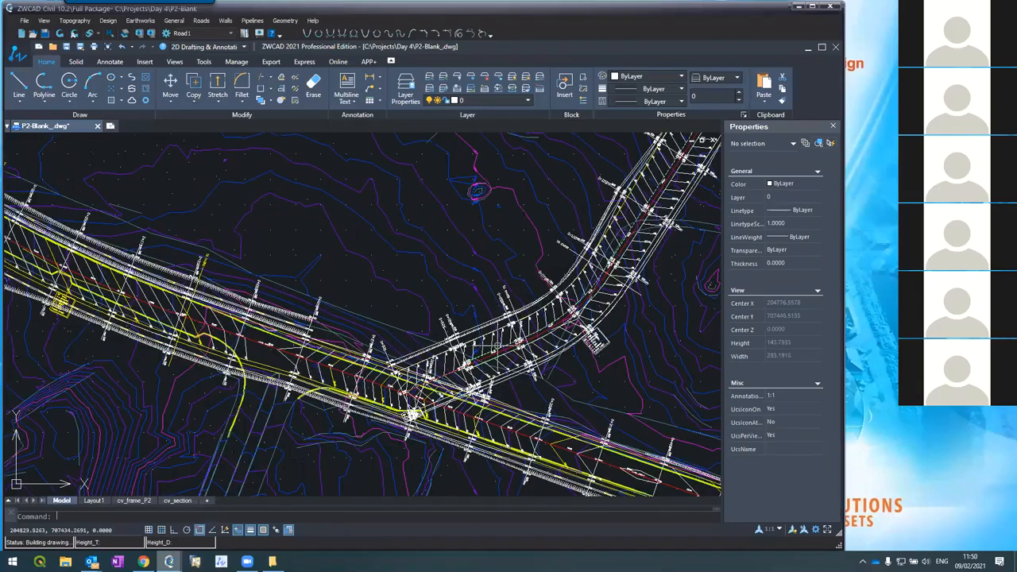
pyautogui.scroll(3, 497, 346)
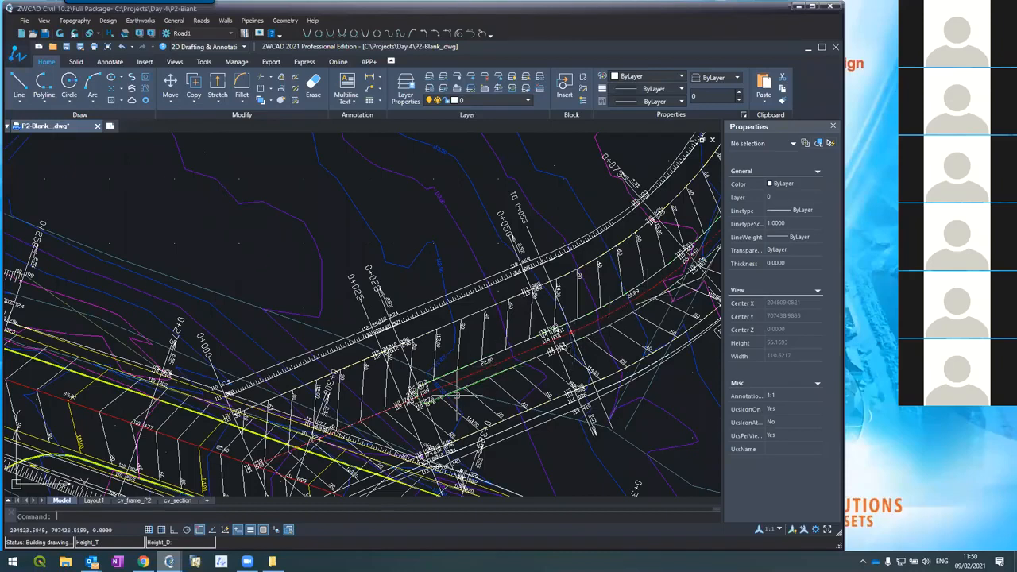
pyautogui.scroll(5, 452, 386)
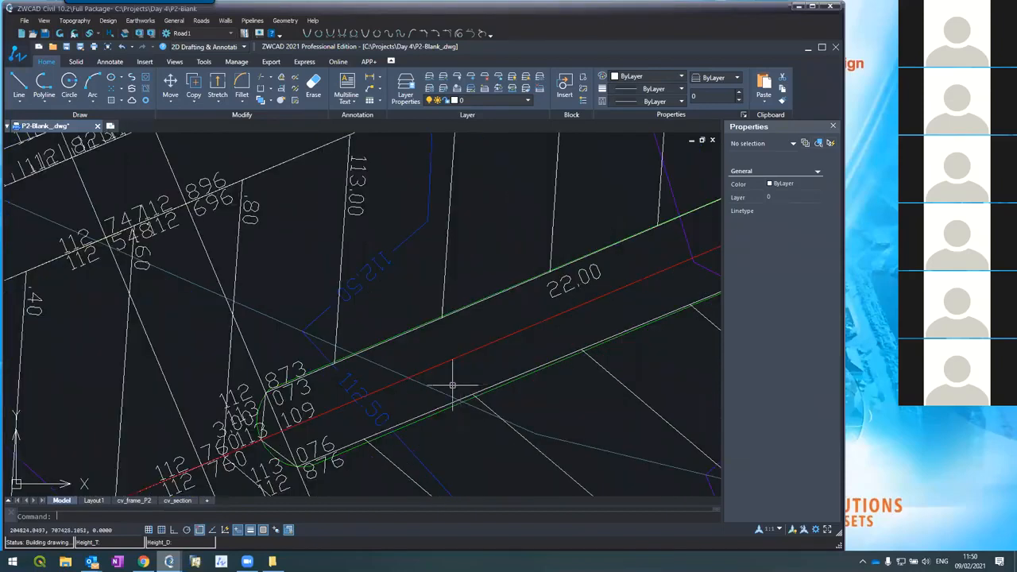
pyautogui.click(383, 435)
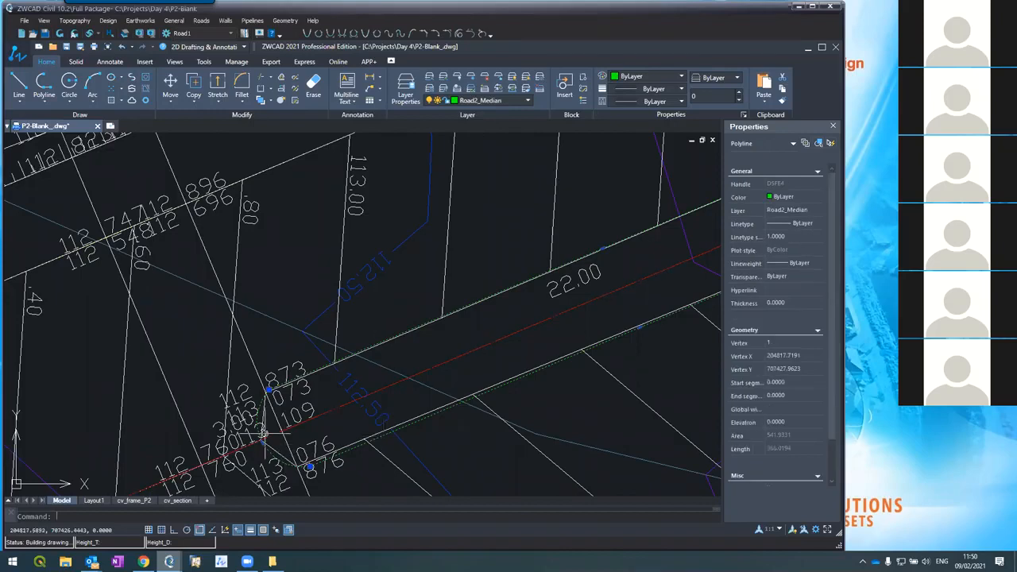
pyautogui.click(268, 388)
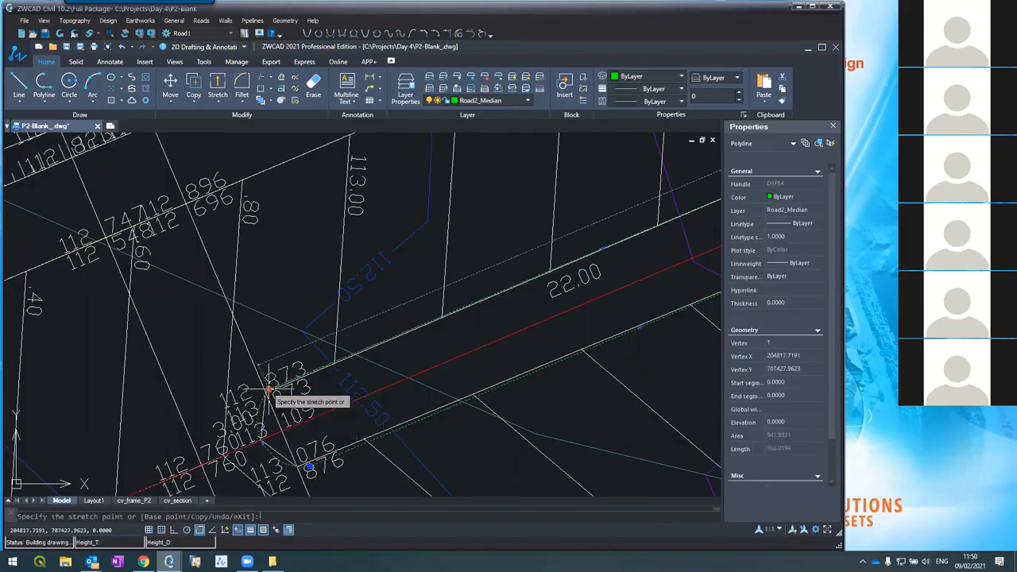
pyautogui.click(258, 314)
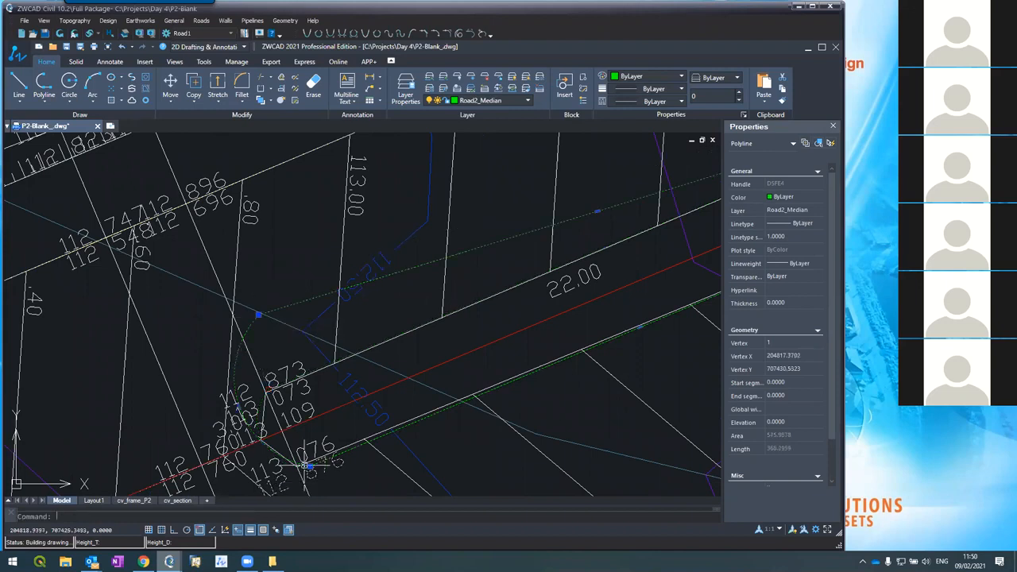
pyautogui.click(308, 466)
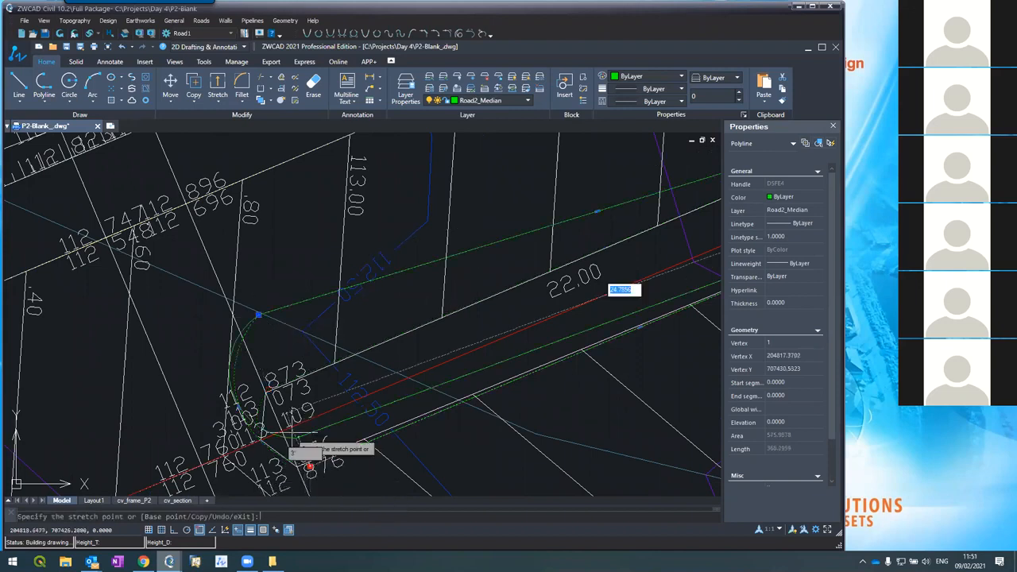
pyautogui.click(318, 384)
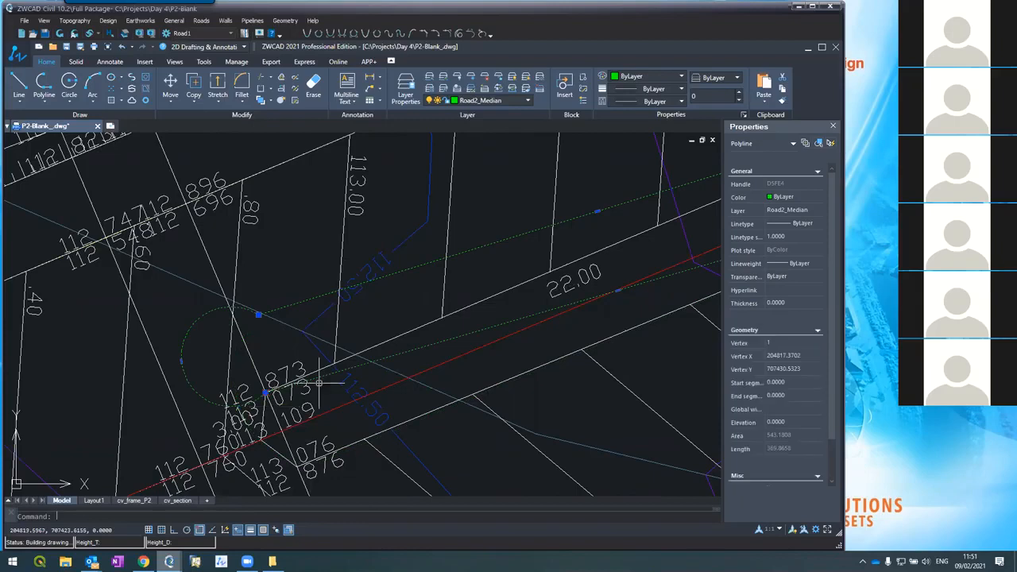
# Pull the midpoint of the median nose's arc inwards to flatten the rounded end, and deselect the polyline
pyautogui.scroll(-3, 319, 384)
pyautogui.scroll(2, 302, 364)
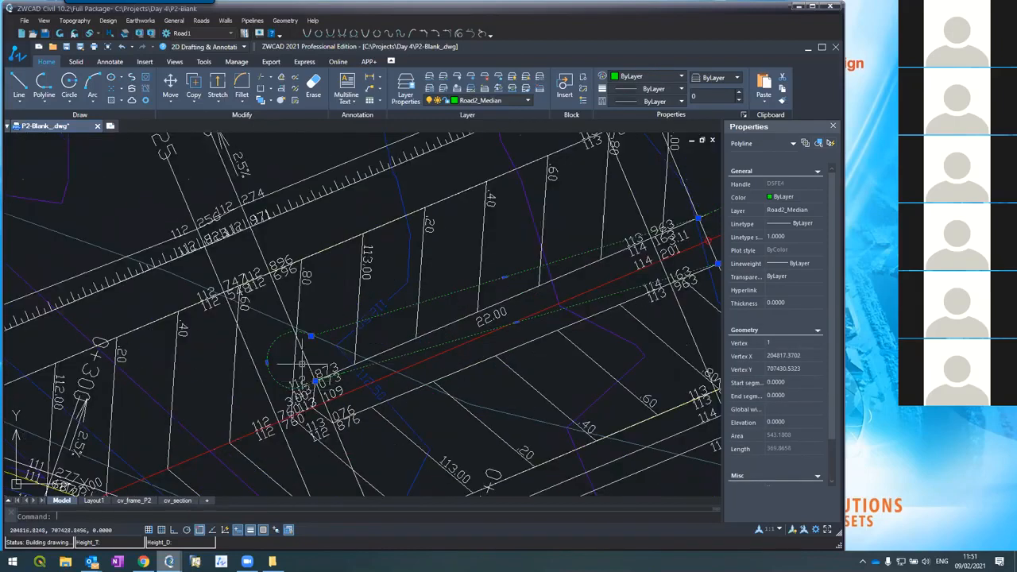
pyautogui.click(267, 362)
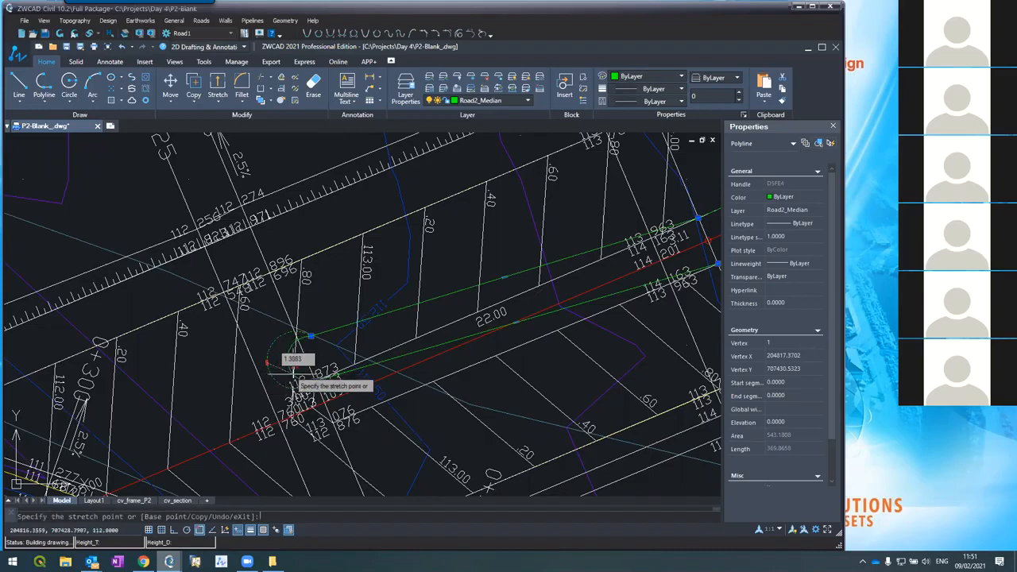
pyautogui.click(294, 360)
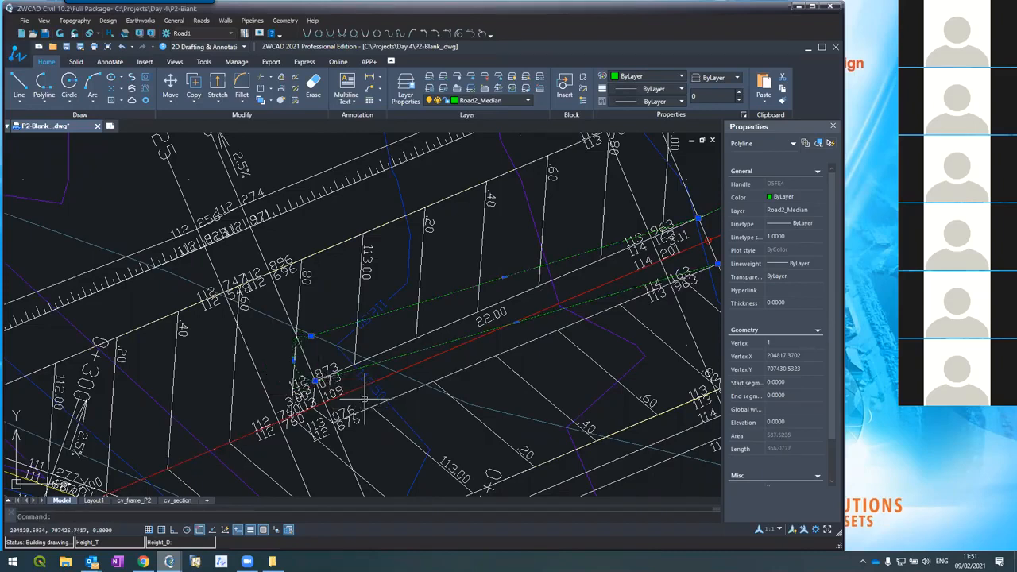
pyautogui.scroll(-3, 364, 400)
pyautogui.press('Escape')
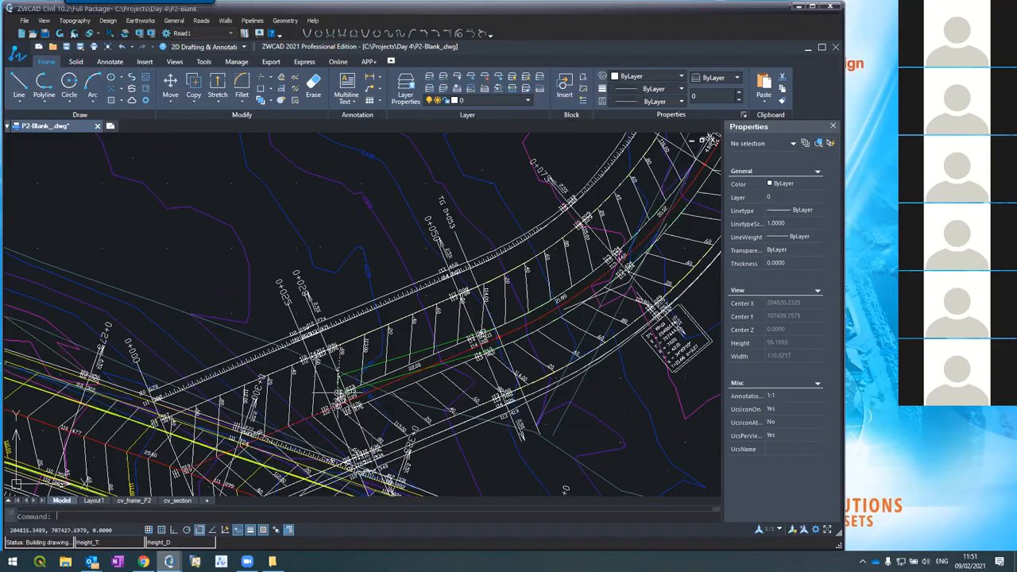
# Examine the reshaped median between stations 0+025 and 0+050 and its position relative to the junction with the main road
pyautogui.scroll(5, 333, 386)
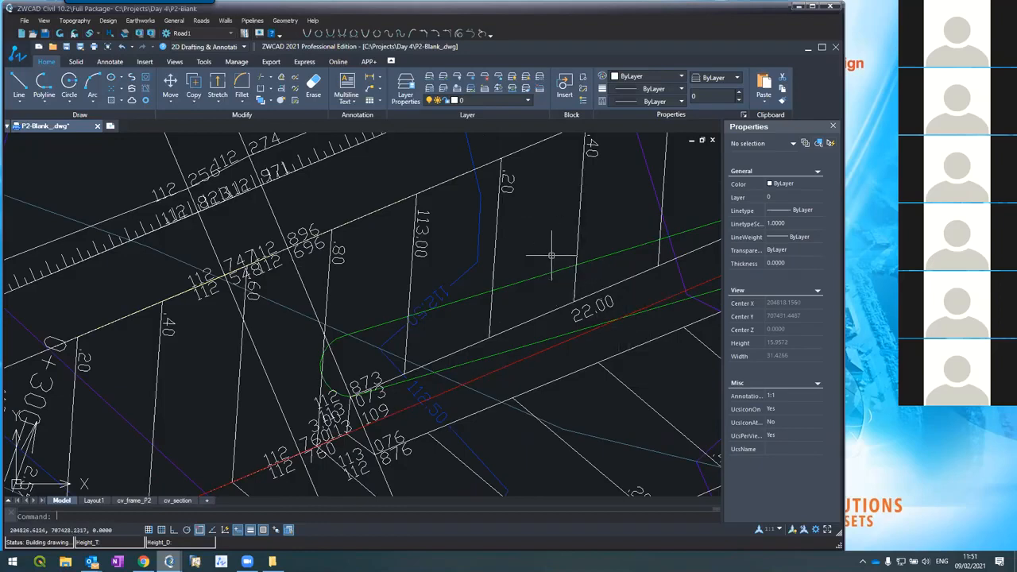
pyautogui.scroll(-5, 550, 255)
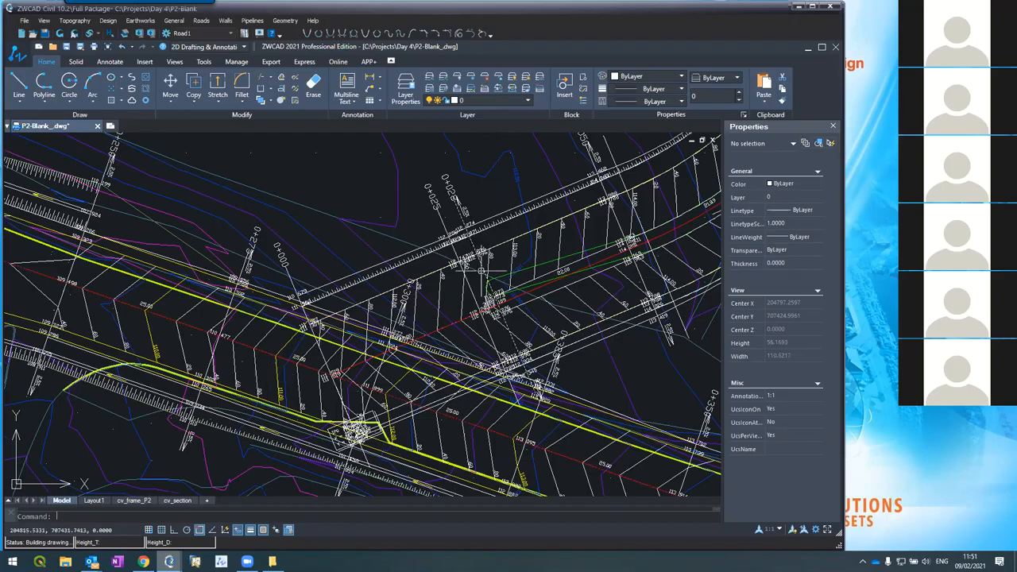
pyautogui.scroll(4, 556, 270)
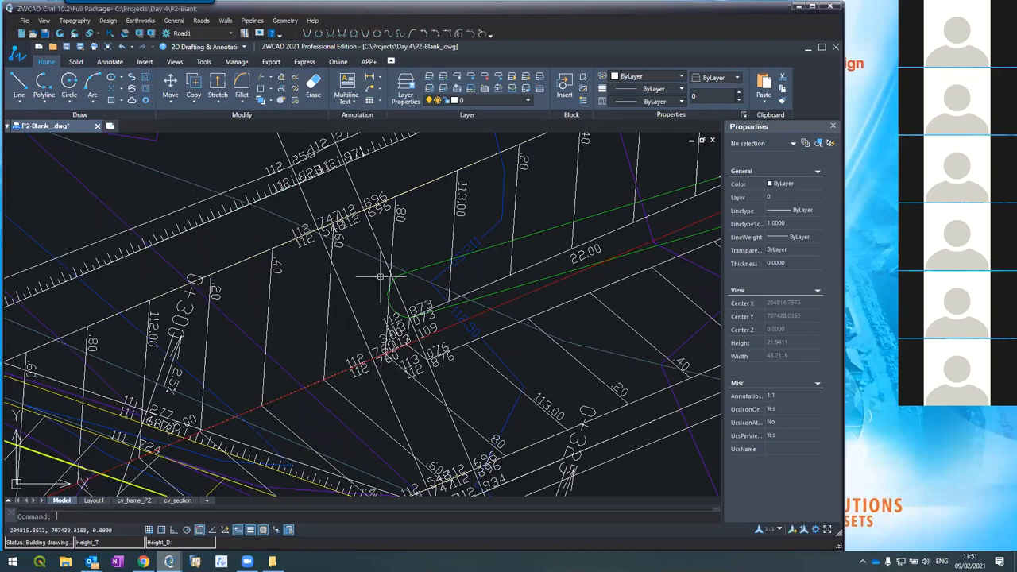
pyautogui.scroll(-4, 371, 303)
pyautogui.scroll(4, 469, 278)
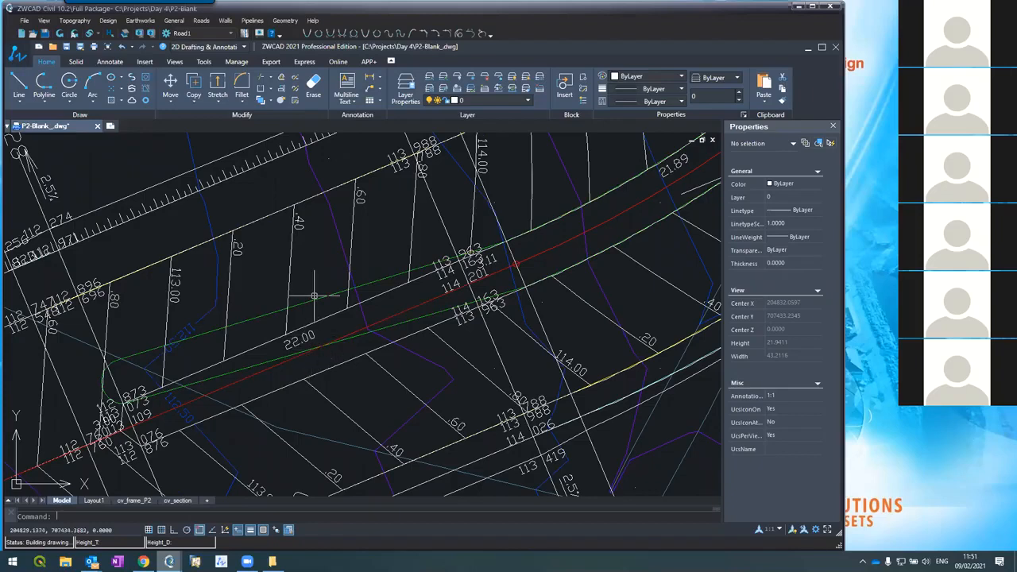
pyautogui.scroll(-2, 357, 343)
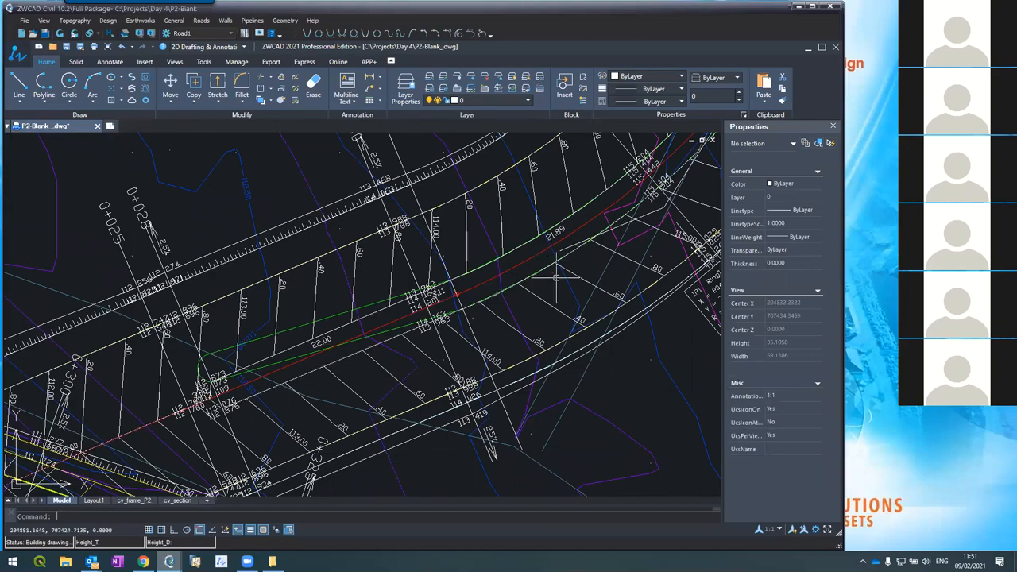
pyautogui.scroll(-3, 556, 277)
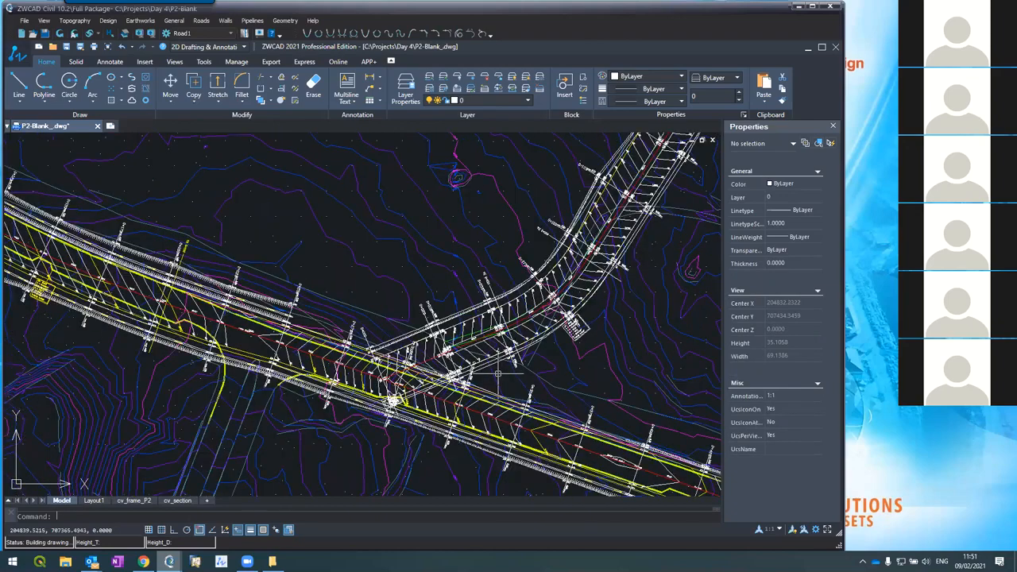
pyautogui.scroll(5, 498, 373)
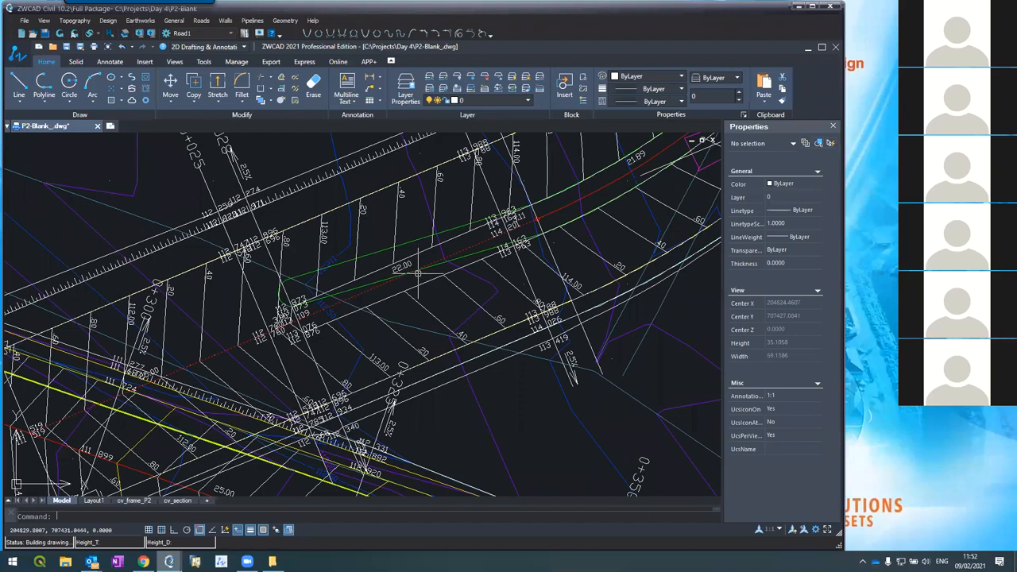
pyautogui.scroll(-4, 425, 268)
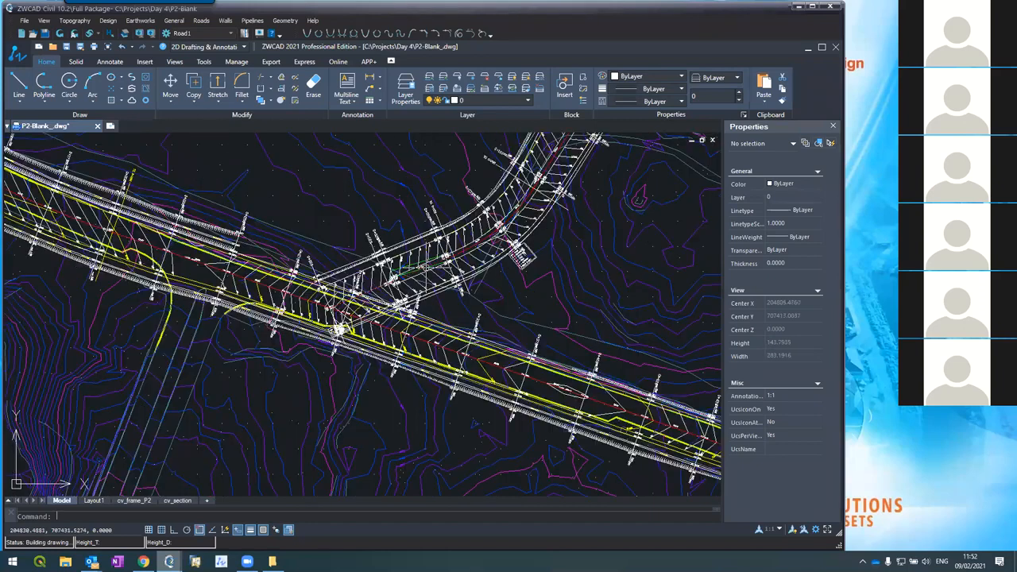
pyautogui.scroll(2, 425, 267)
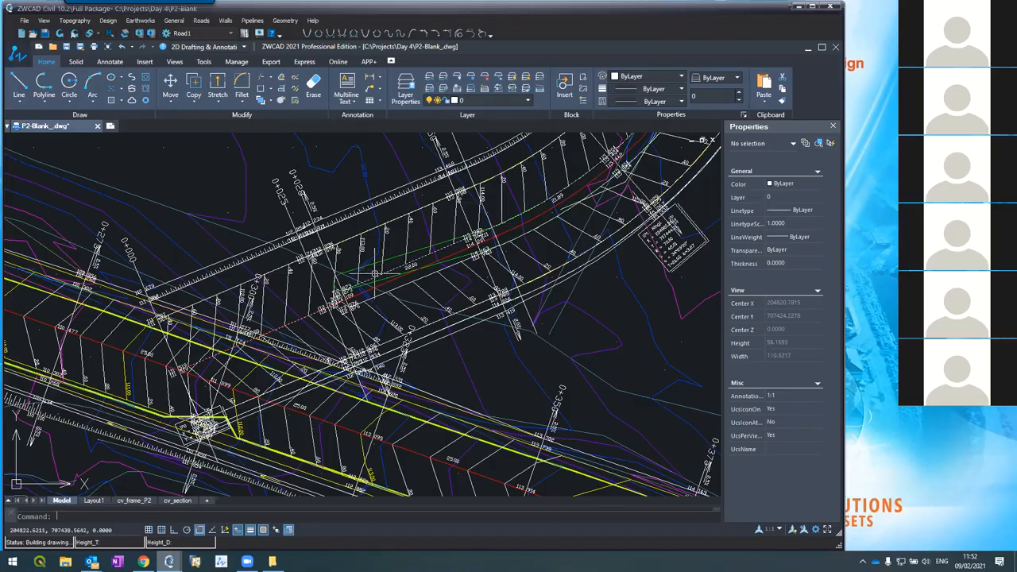
pyautogui.scroll(3, 343, 296)
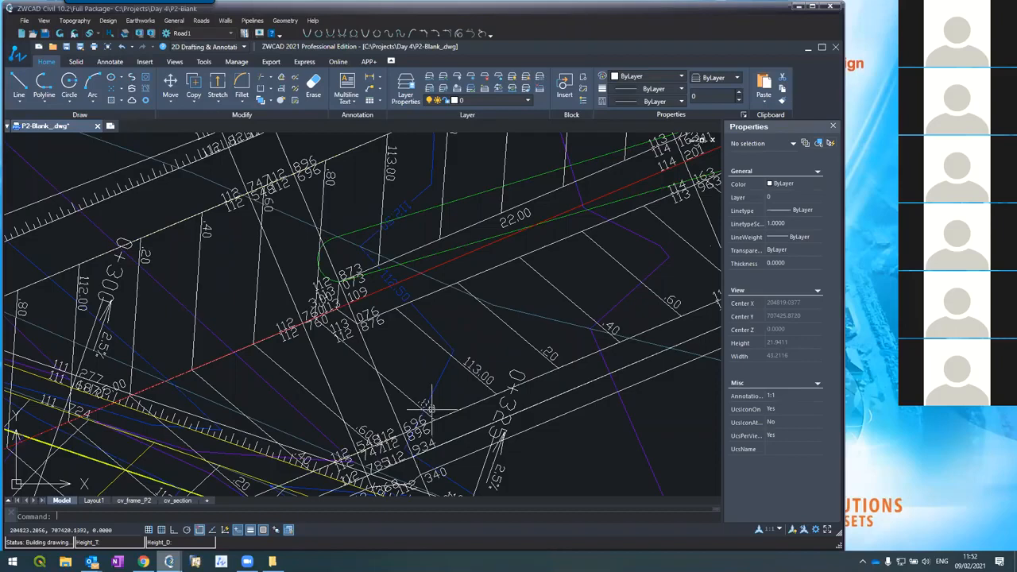
# Examine the plan layout of both roads, from the main road junction along the side road to its far end
pyautogui.scroll(-5, 411, 325)
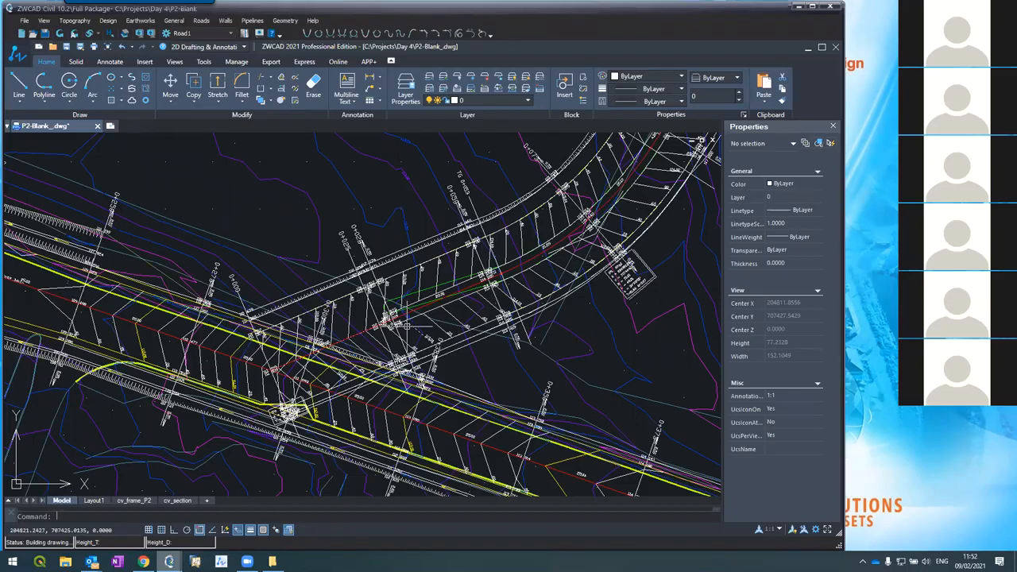
pyautogui.scroll(-4, 407, 326)
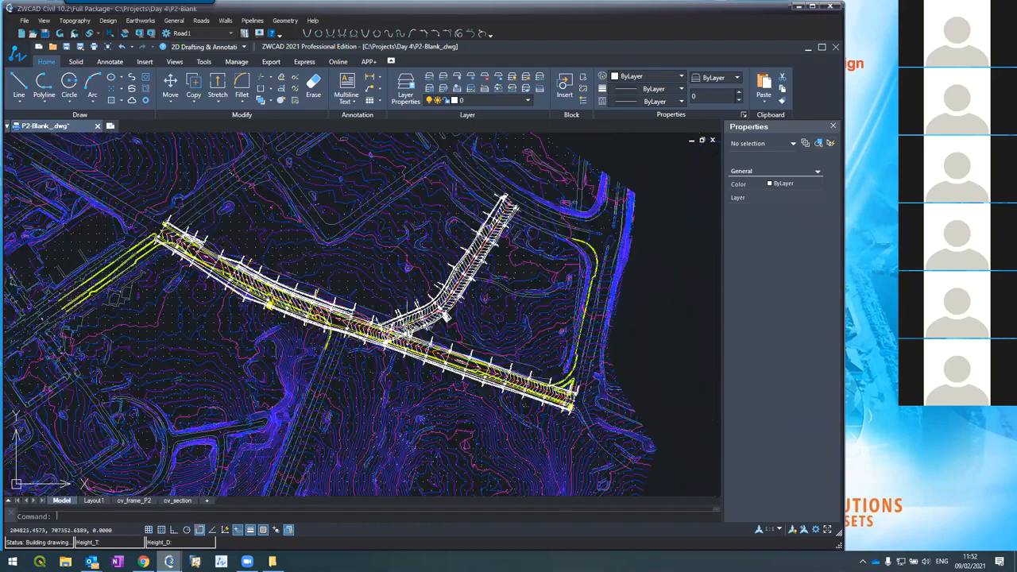
pyautogui.scroll(5, 453, 222)
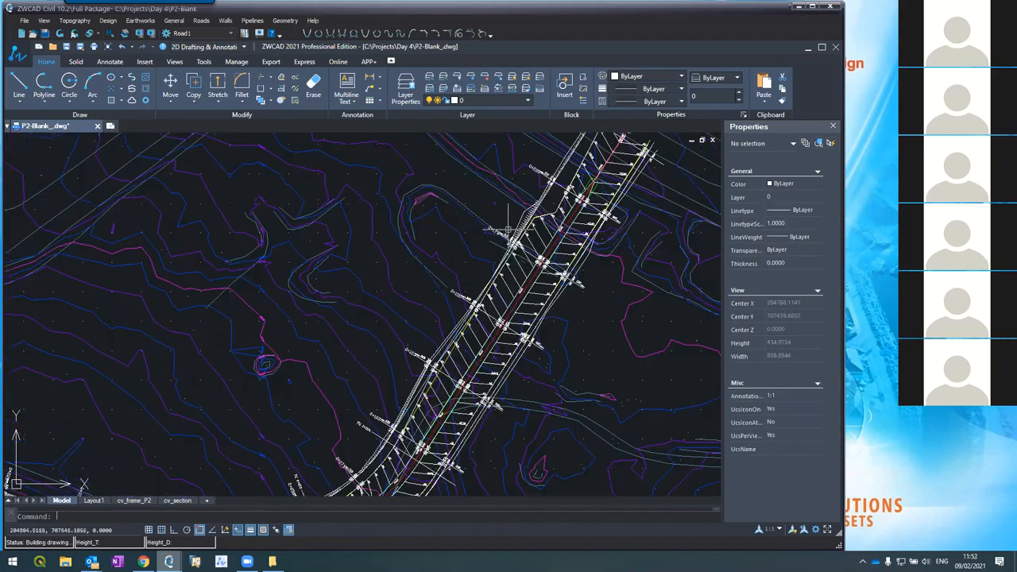
pyautogui.scroll(-3, 465, 337)
pyautogui.scroll(-3, 460, 322)
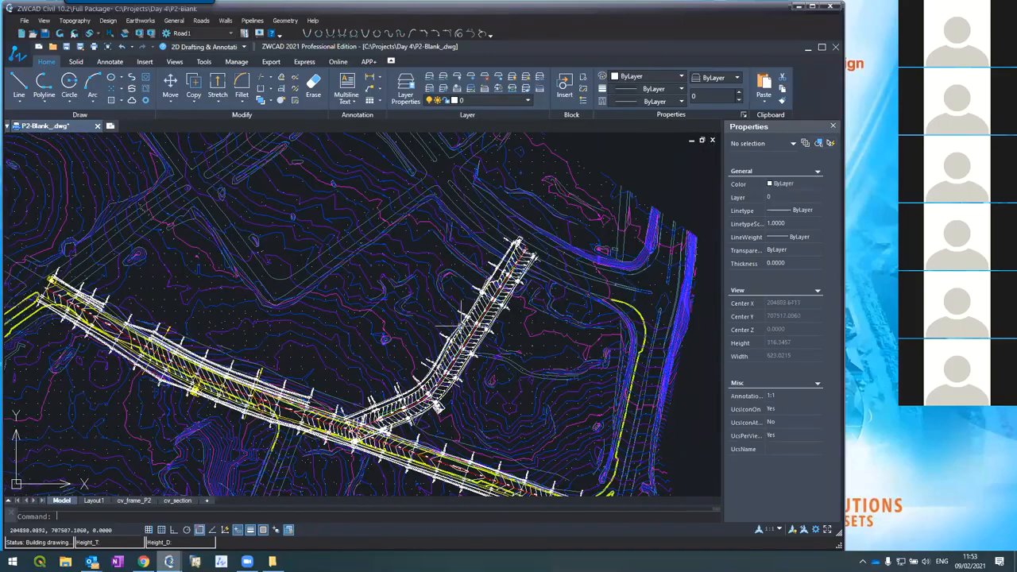
pyautogui.scroll(3, 401, 433)
pyautogui.scroll(2, 409, 421)
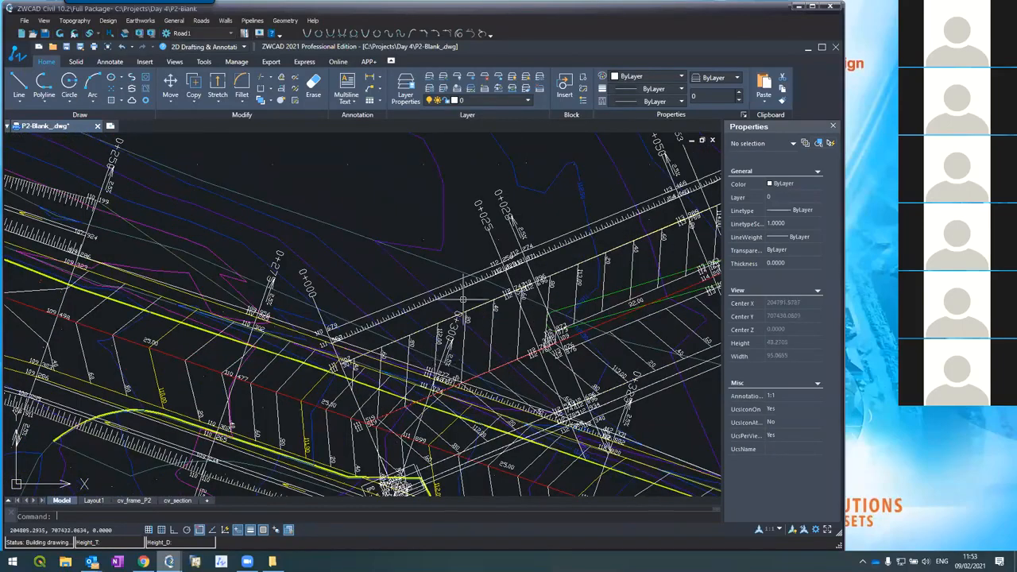
pyautogui.scroll(-2, 455, 320)
pyautogui.scroll(2, 455, 319)
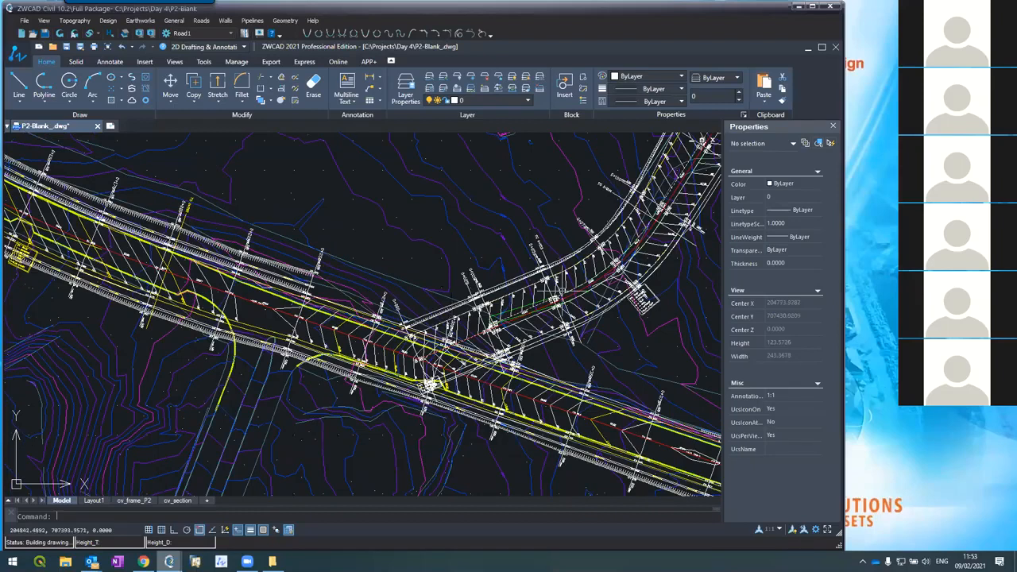
pyautogui.scroll(2, 562, 292)
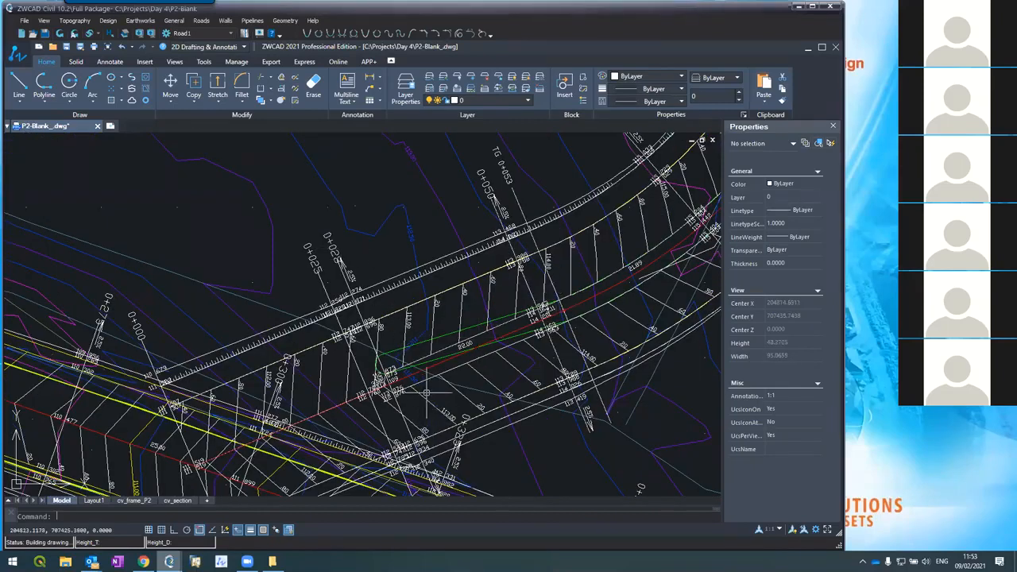
# Bring back the cross sections window, go to the blank unnamed section following 0+027 and erase it
pyautogui.moveTo(169, 561)
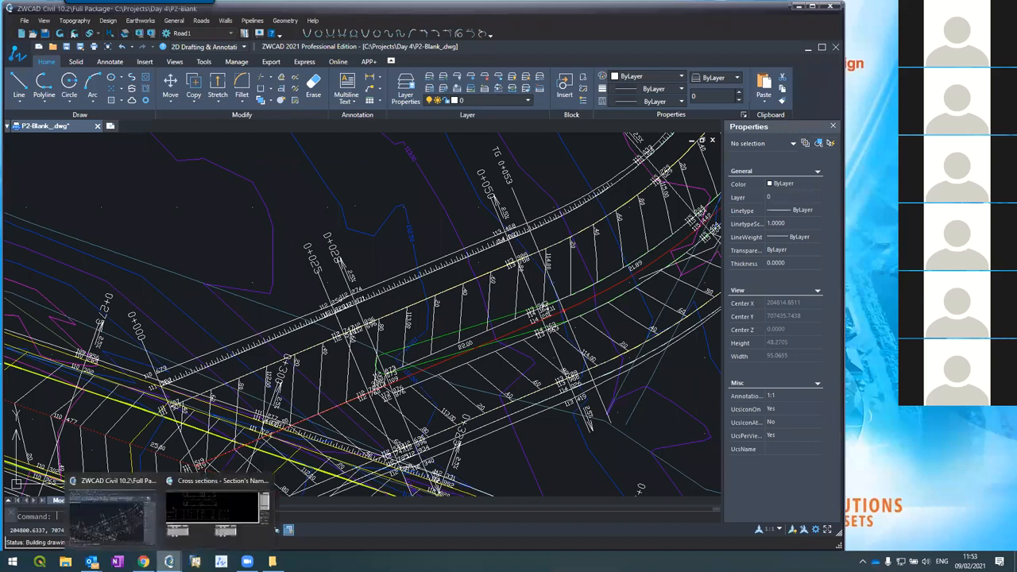
pyautogui.click(205, 494)
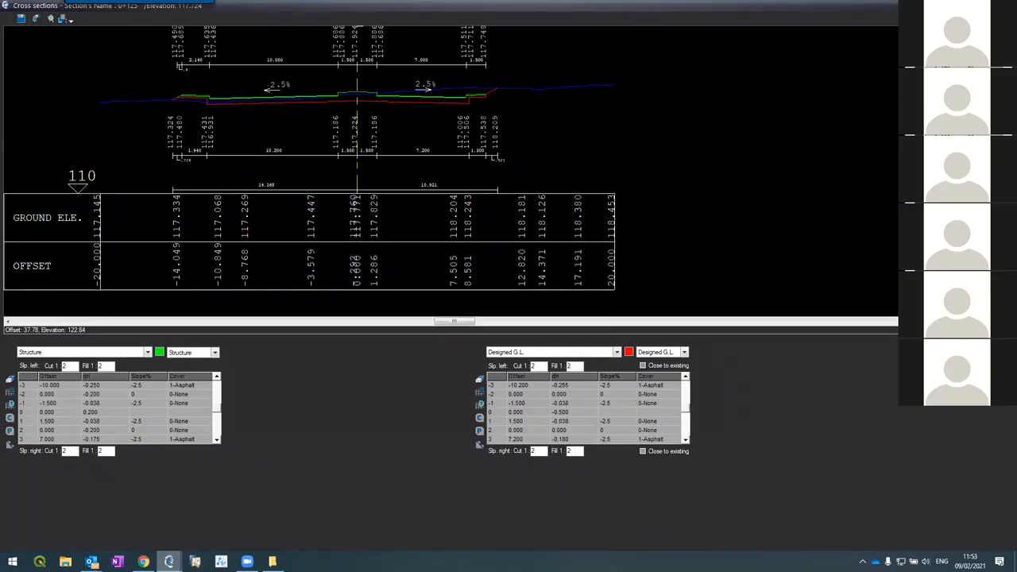
pyautogui.press('pageup')
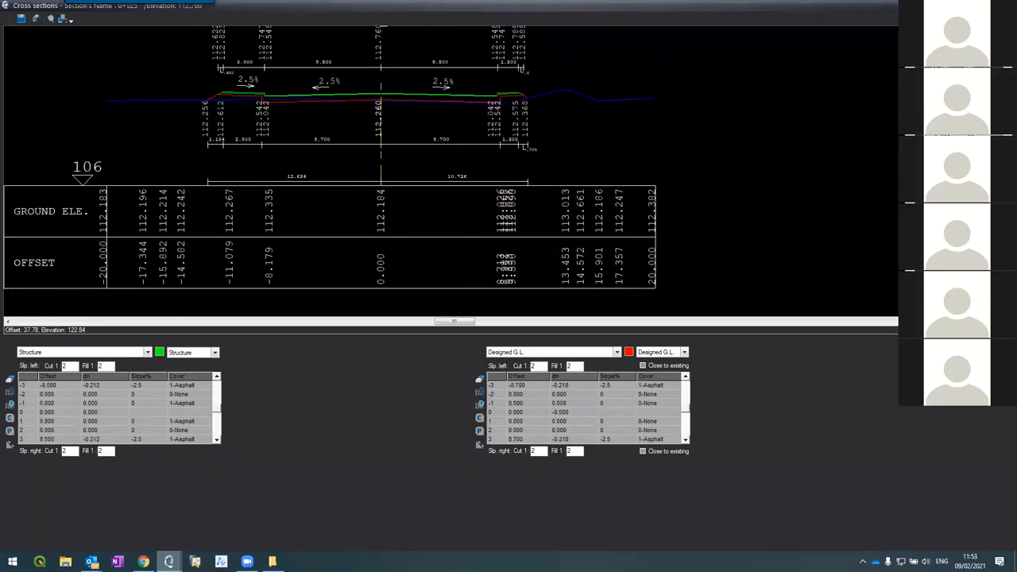
pyautogui.press('pagedown')
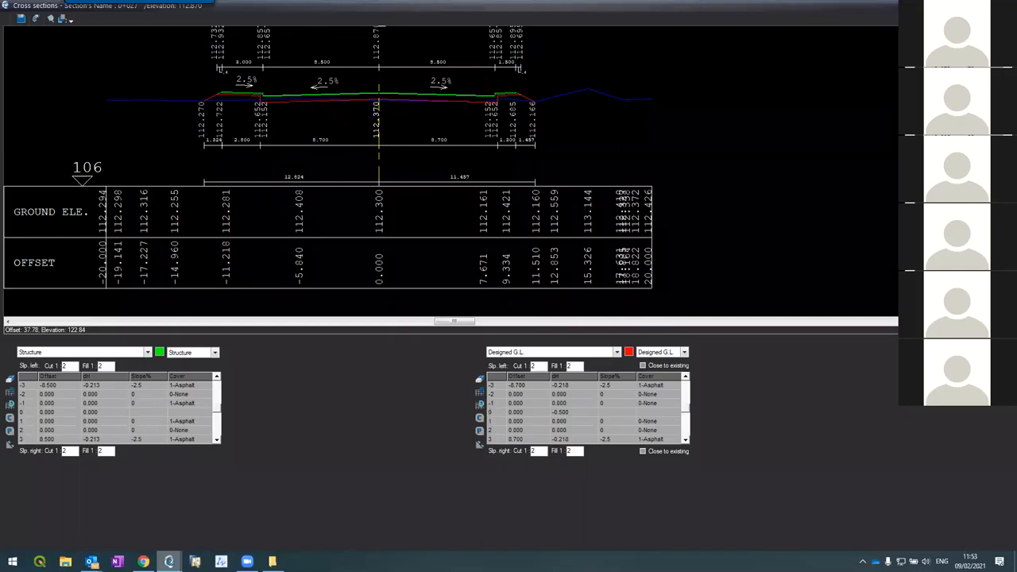
pyautogui.press('pagedown')
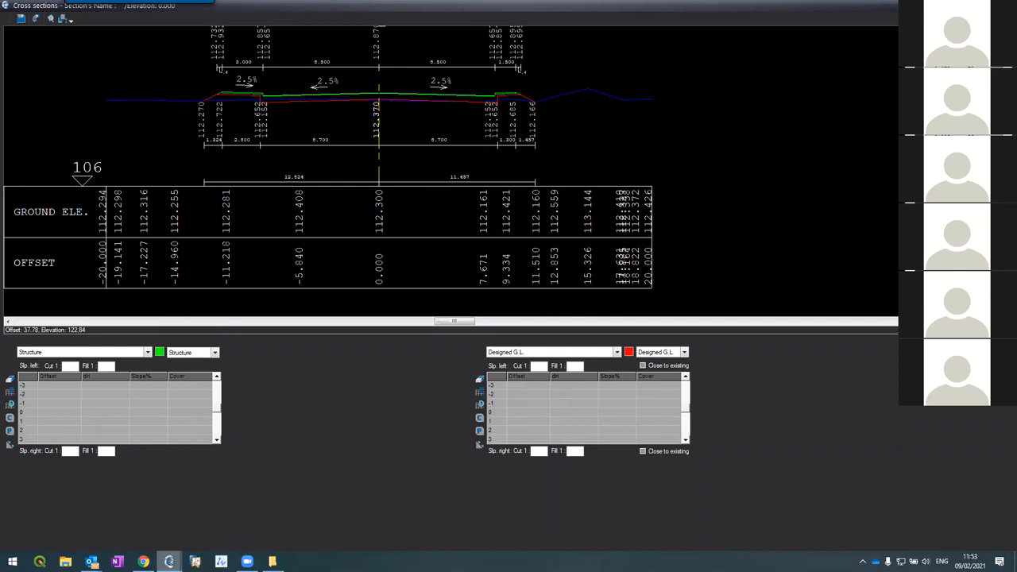
pyautogui.press('Delete')
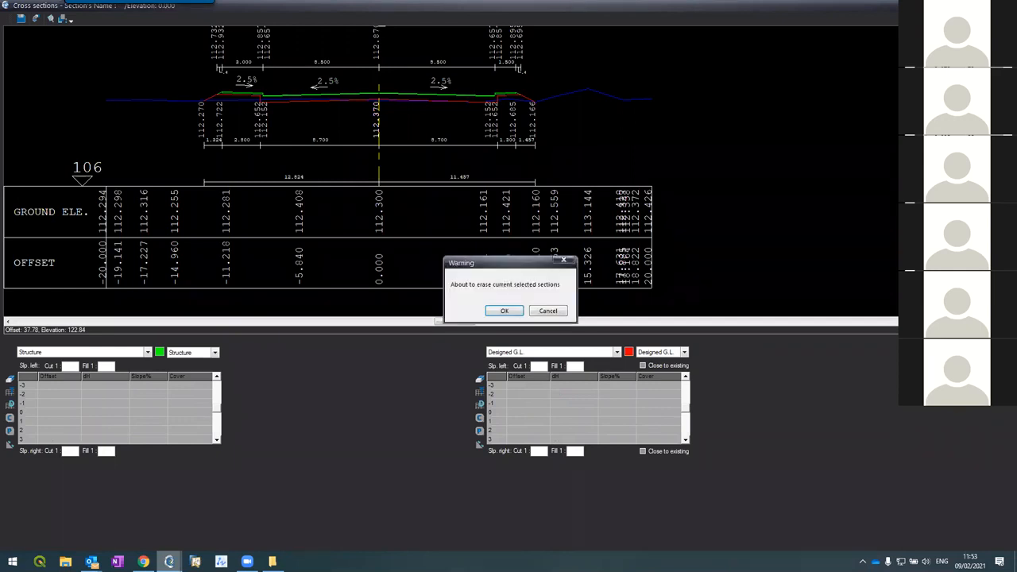
pyautogui.click(513, 310)
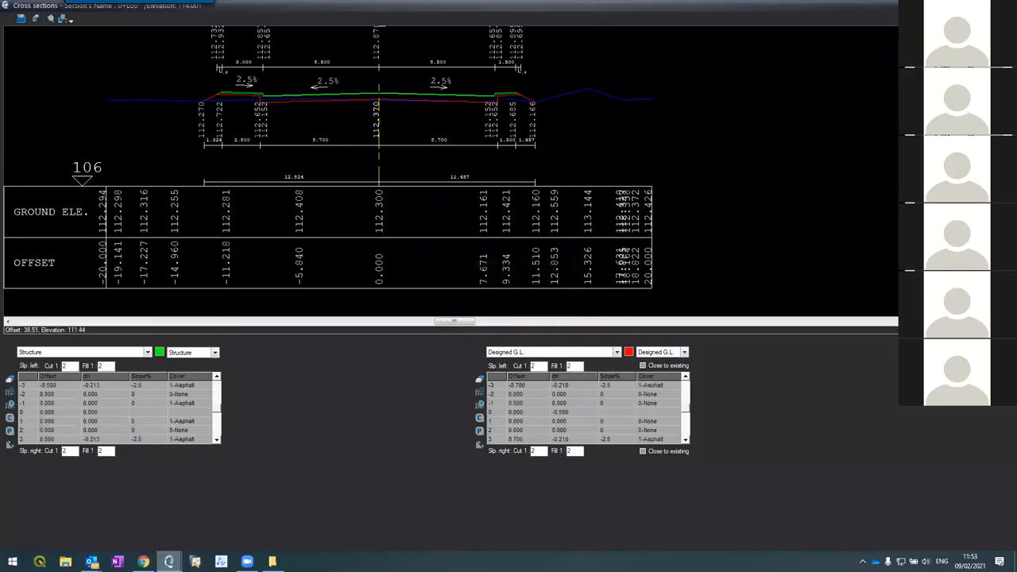
# Go on past section 0+050 to the next blank unnamed section and erase it as well
pyautogui.press('pagedown')
pyautogui.press('Delete')
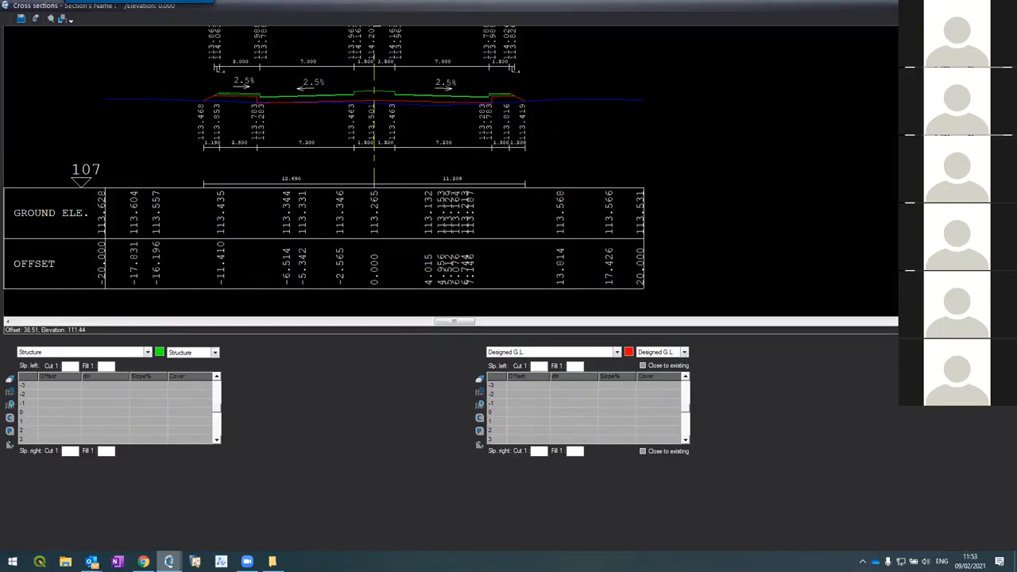
pyautogui.press('Delete')
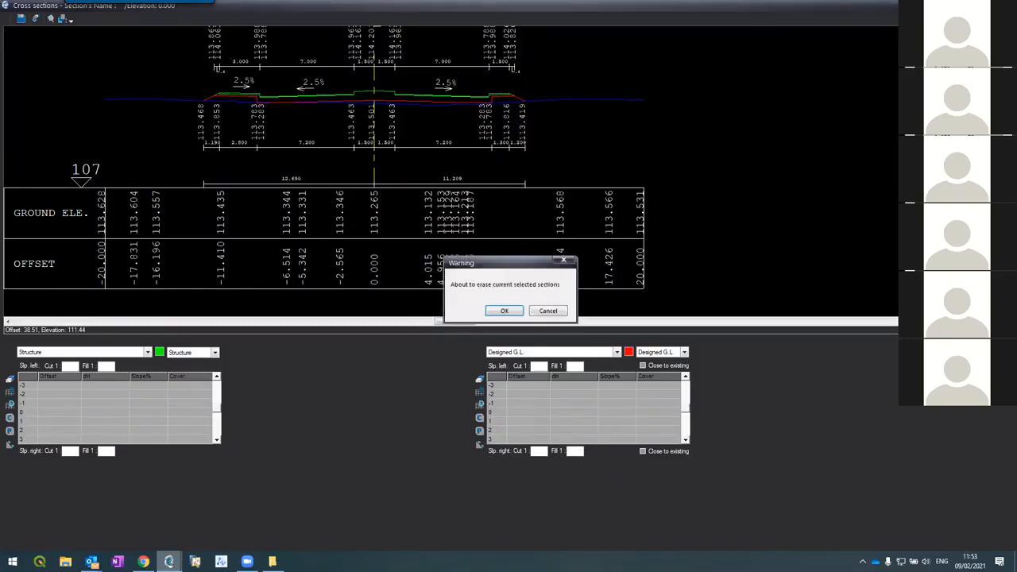
pyautogui.click(502, 310)
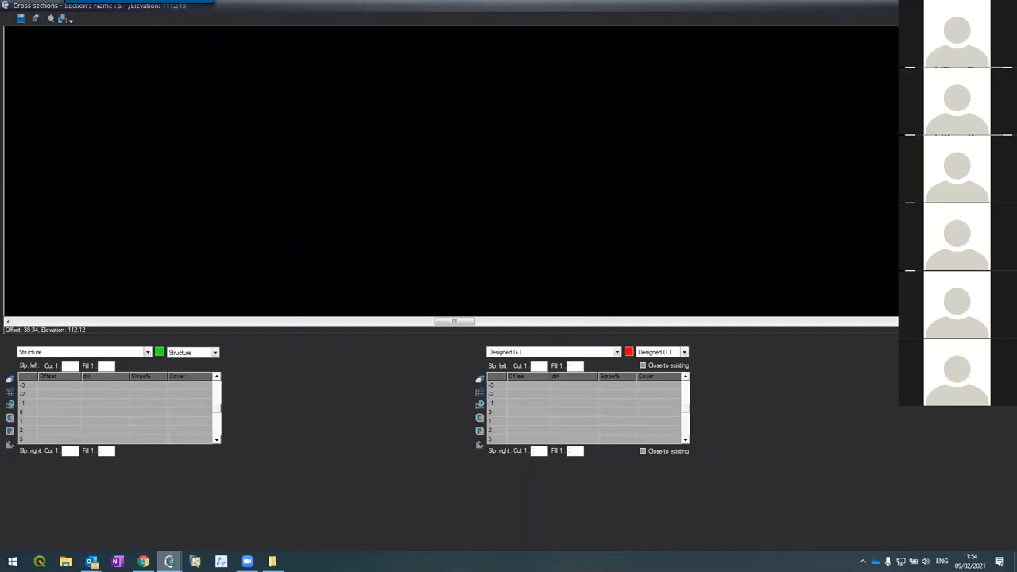
# Try to generate the Structure data of section 5 from the terrain
pyautogui.click(11, 391)
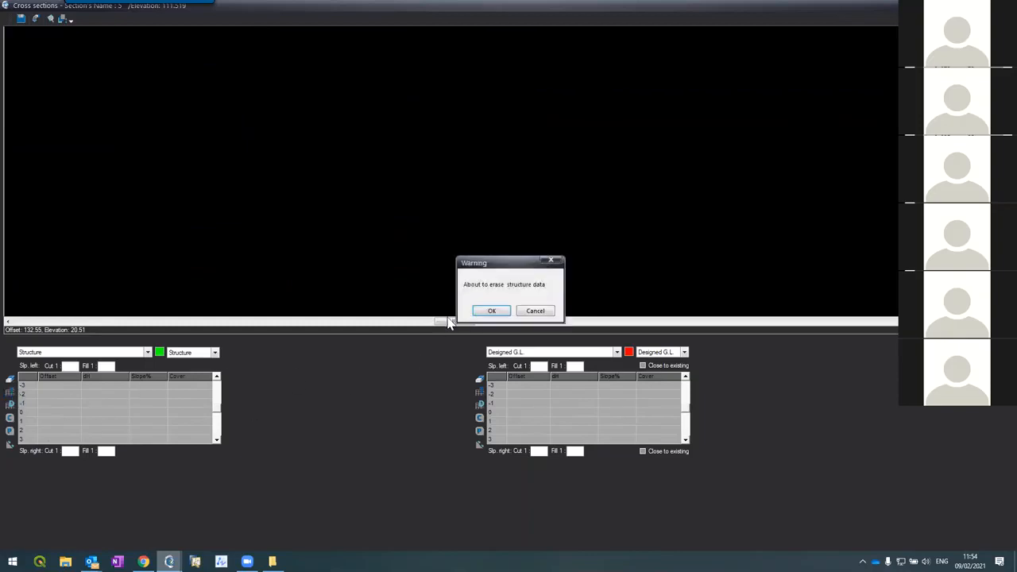
pyautogui.click(489, 311)
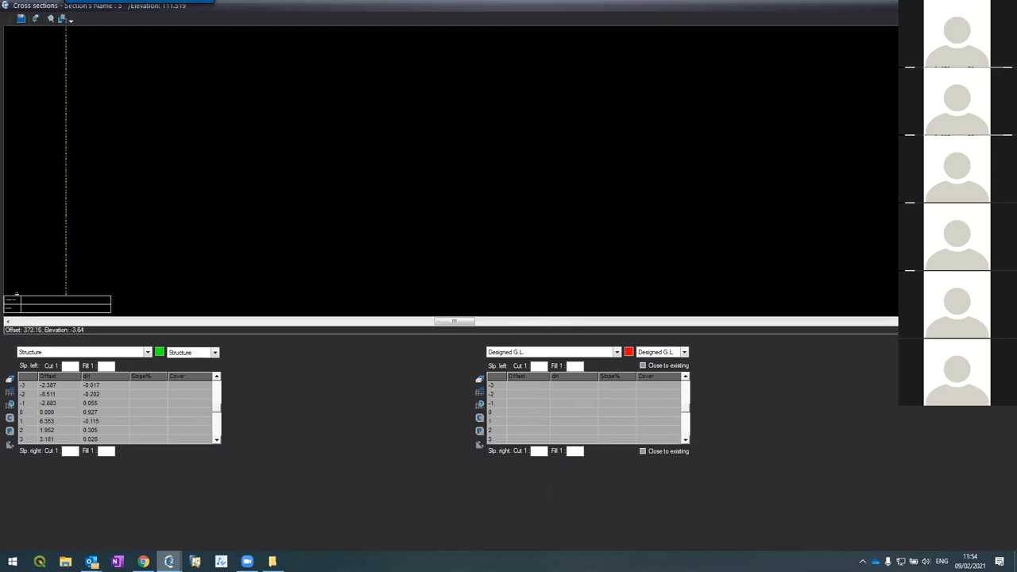
# Switch section 5's data to Existing G.L. and generate its ground line from the terrain
pyautogui.click(134, 353)
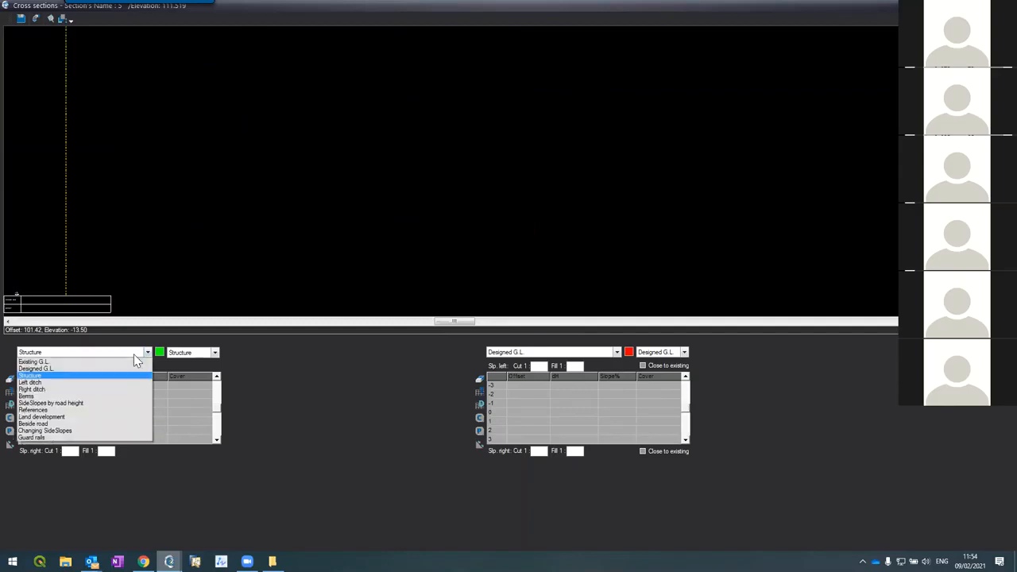
pyautogui.click(89, 362)
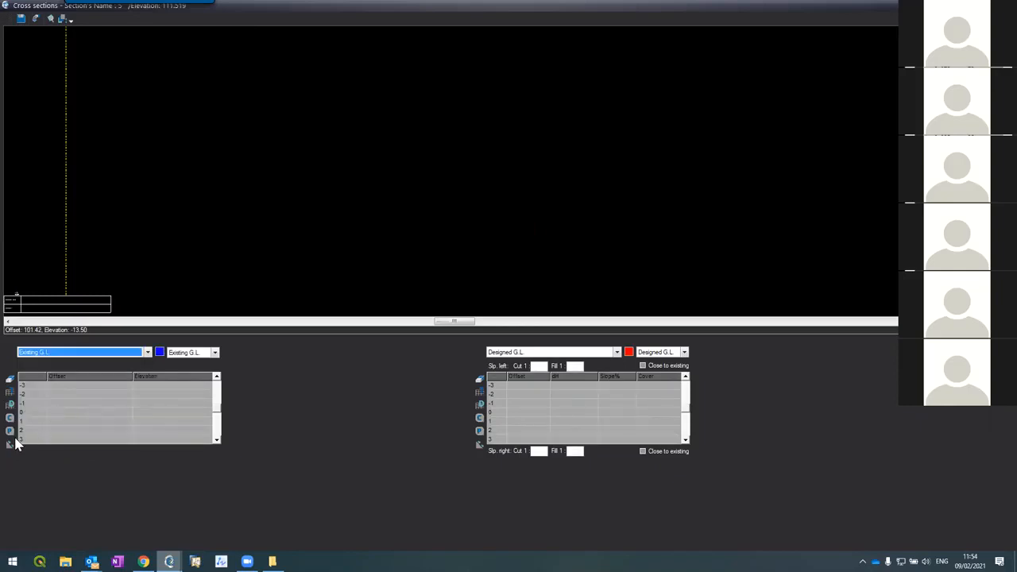
pyautogui.click(9, 392)
pyautogui.click(506, 313)
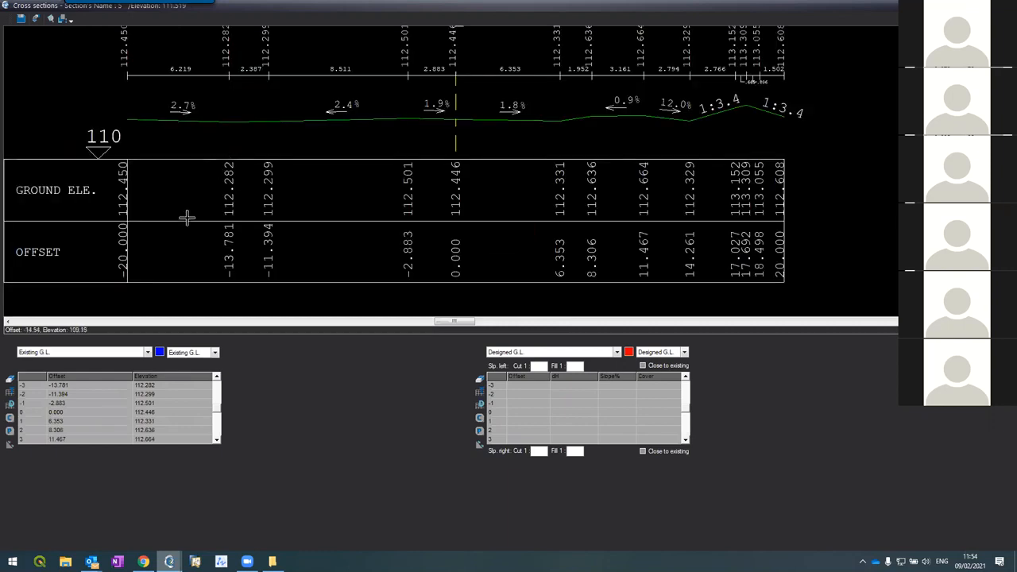
# Switch section 5's data to Structure and erase the wrongly generated structure data of this section
pyautogui.click(94, 354)
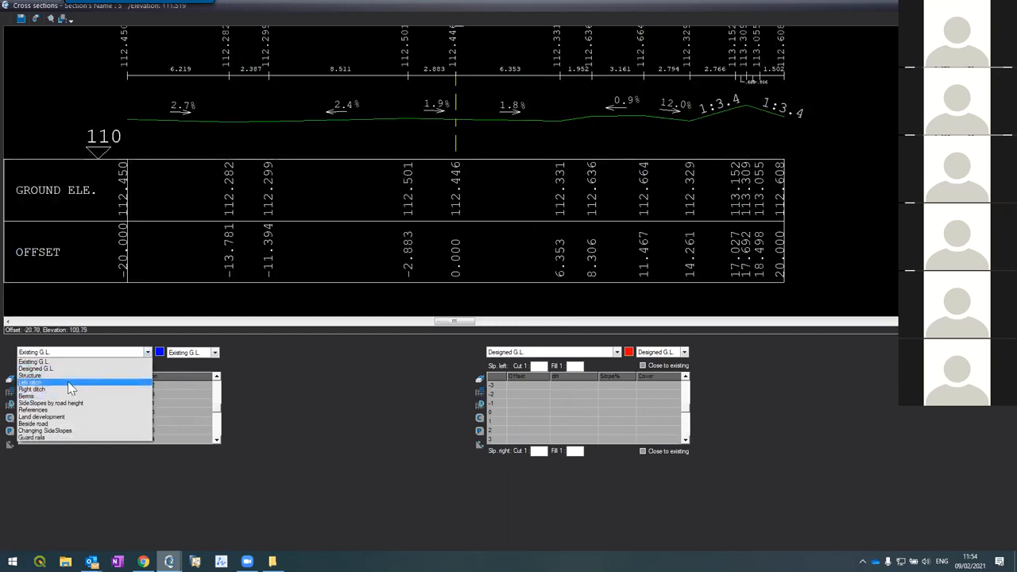
pyautogui.click(67, 381)
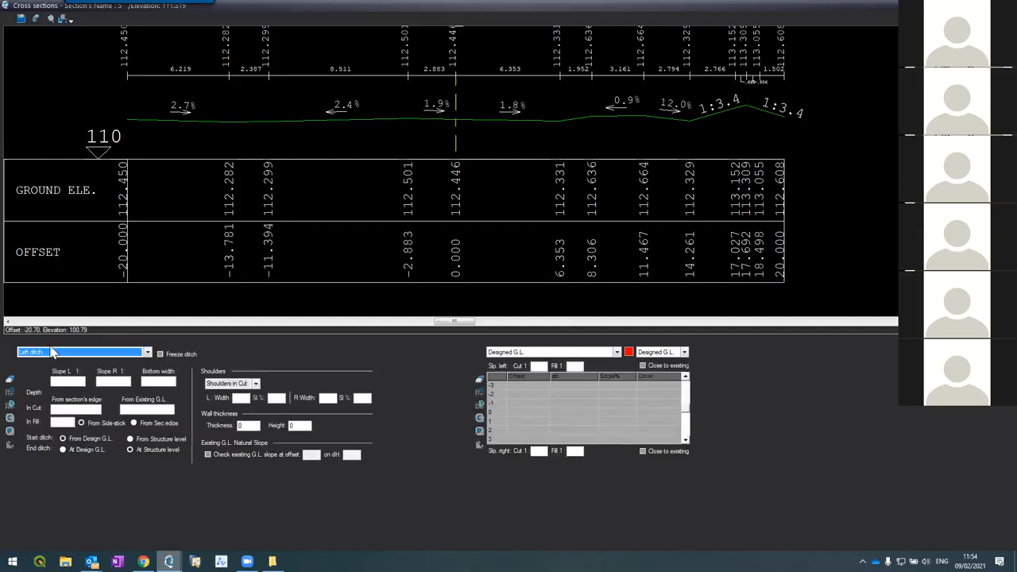
pyautogui.click(52, 353)
pyautogui.click(53, 377)
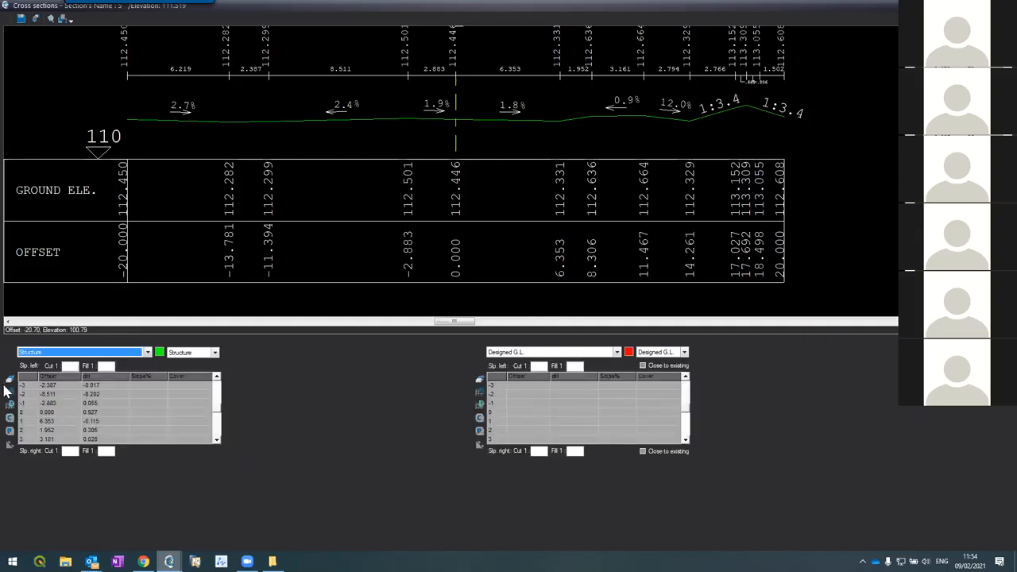
pyautogui.click(10, 379)
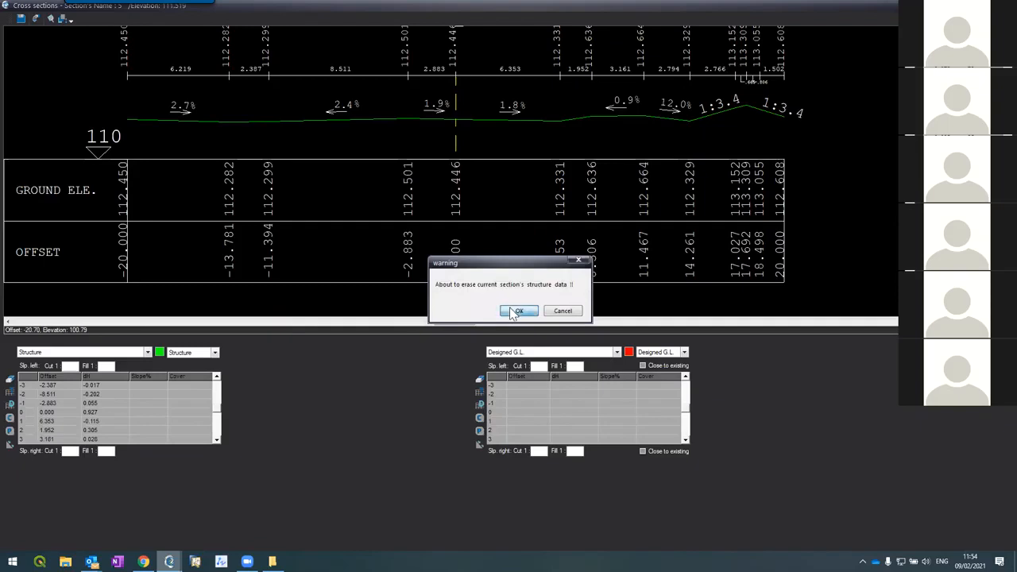
pyautogui.click(515, 311)
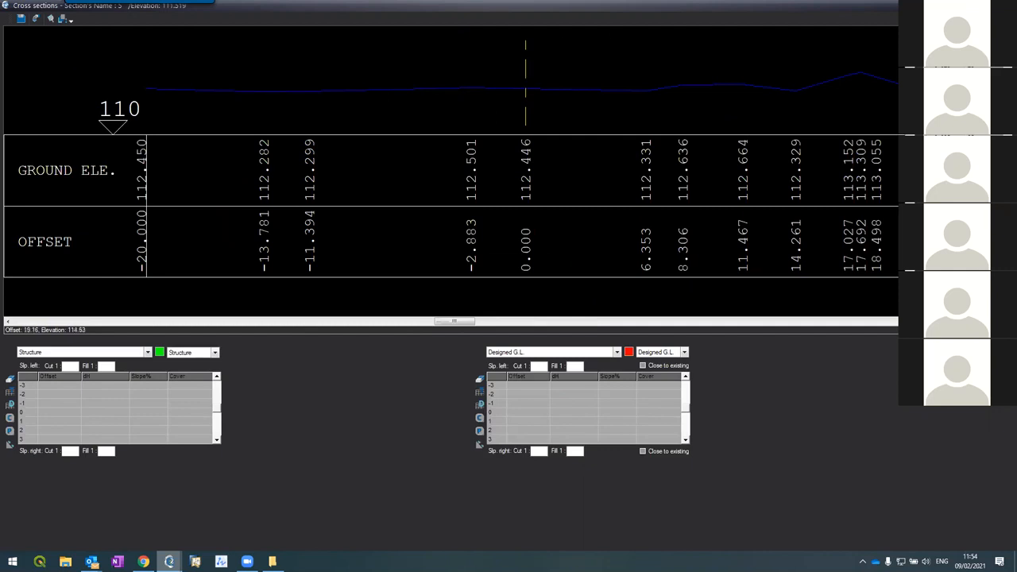
# Copy the structure and designed ground data of section 0+028 to section 5, and return to the updated plan
pyautogui.press('pagedown')
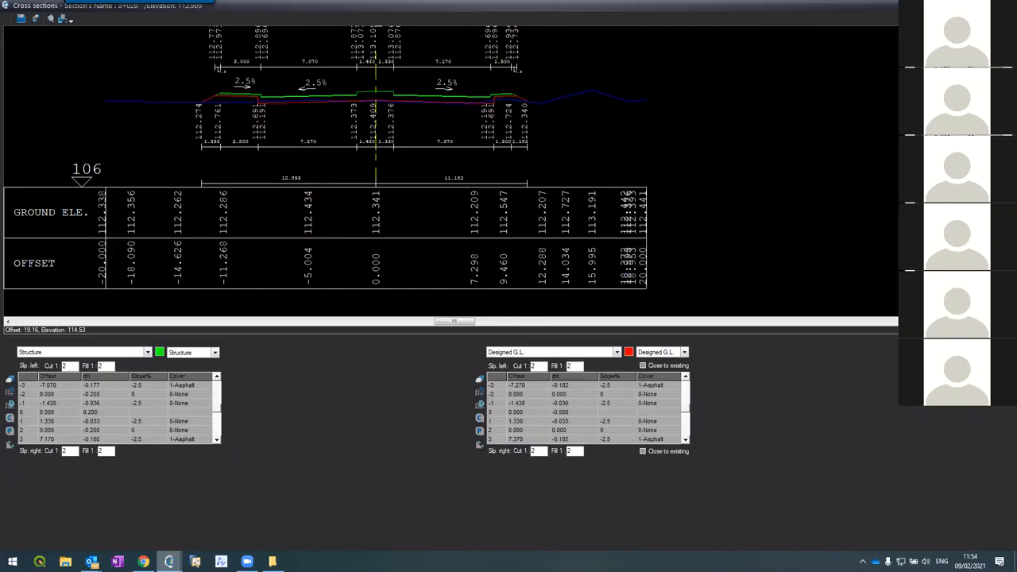
pyautogui.press('pageup')
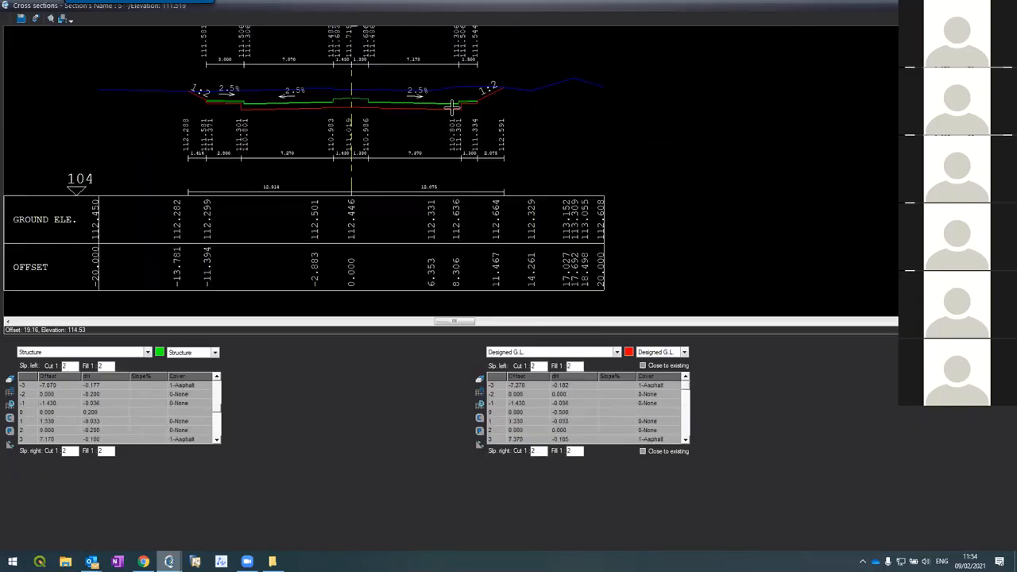
pyautogui.scroll(3, 286, 63)
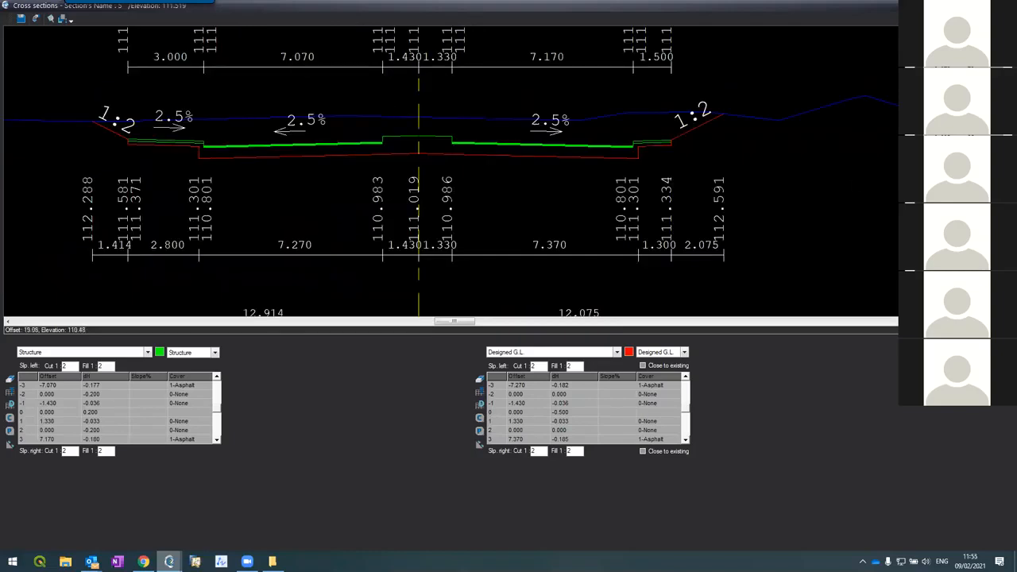
pyautogui.click(490, 280)
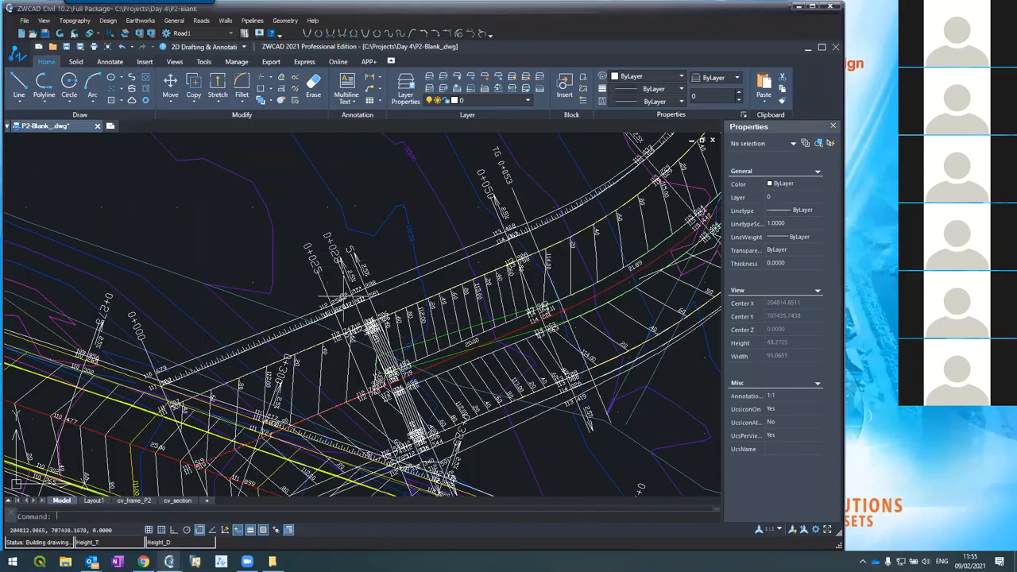
# Examine section 5 and the contours around the median nose in plan, and bring back the cross sections window
pyautogui.scroll(2, 344, 281)
pyautogui.scroll(-2, 345, 282)
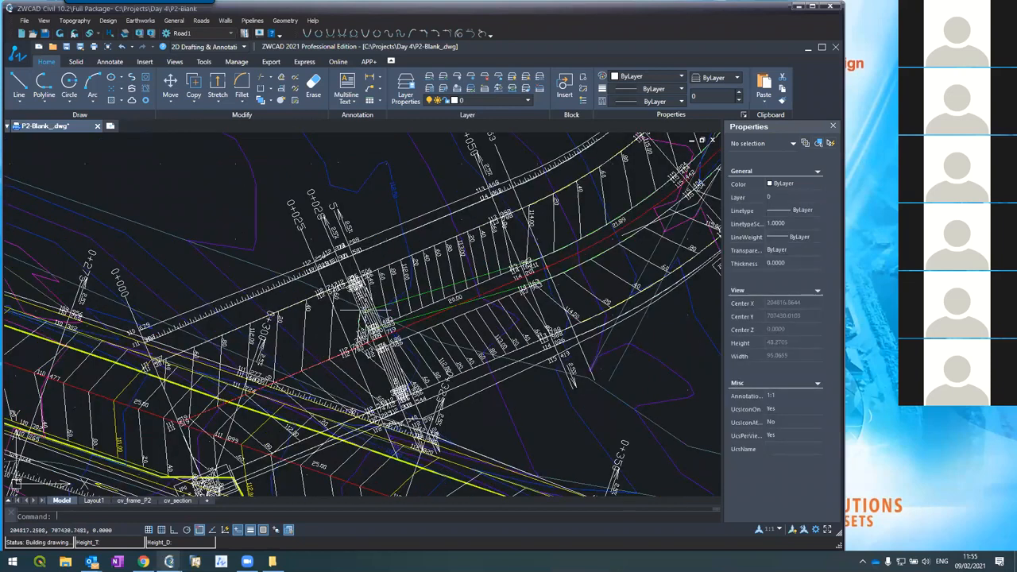
pyautogui.scroll(4, 350, 316)
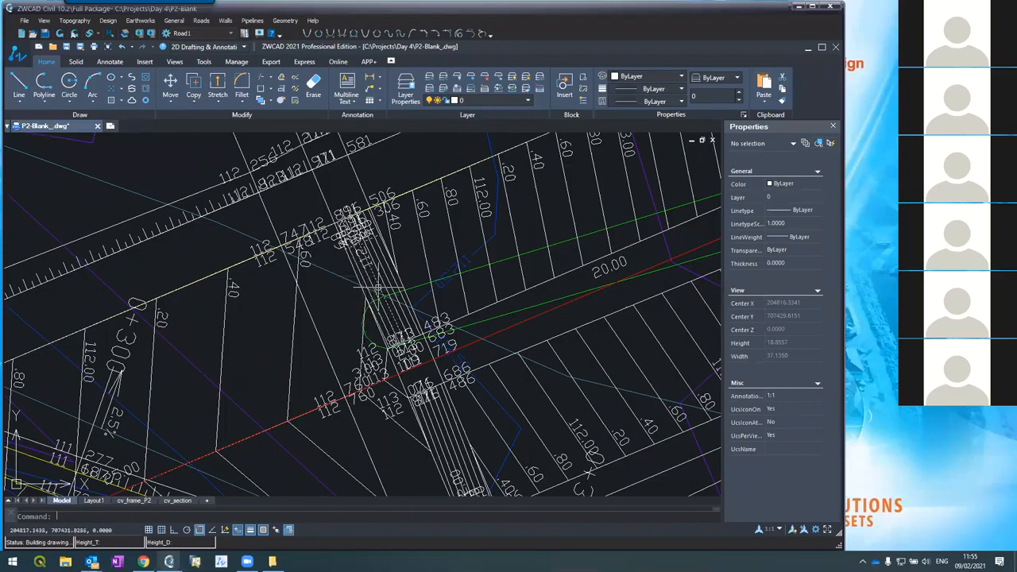
pyautogui.scroll(-2, 379, 279)
pyautogui.scroll(-4, 380, 278)
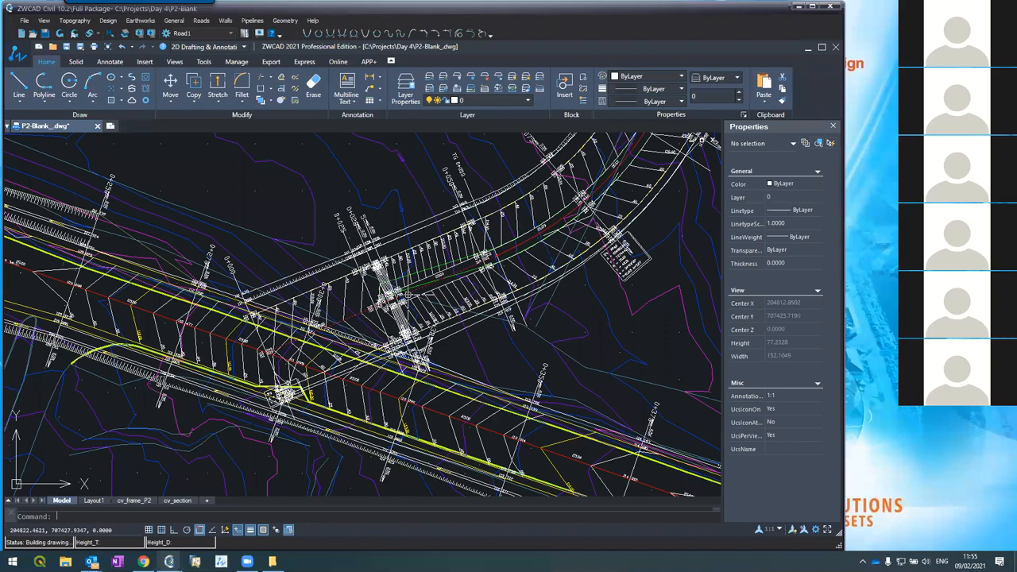
pyautogui.moveTo(169, 561)
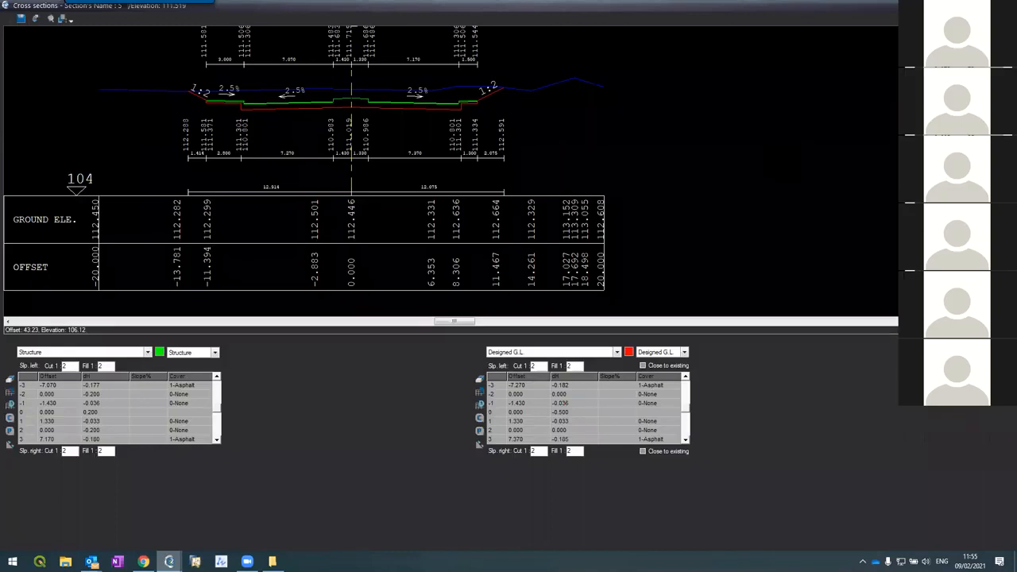
# Leave the cross sections and open Ring1's vertical alignment to examine the Road1 crossing flag at its start
pyautogui.press('Escape')
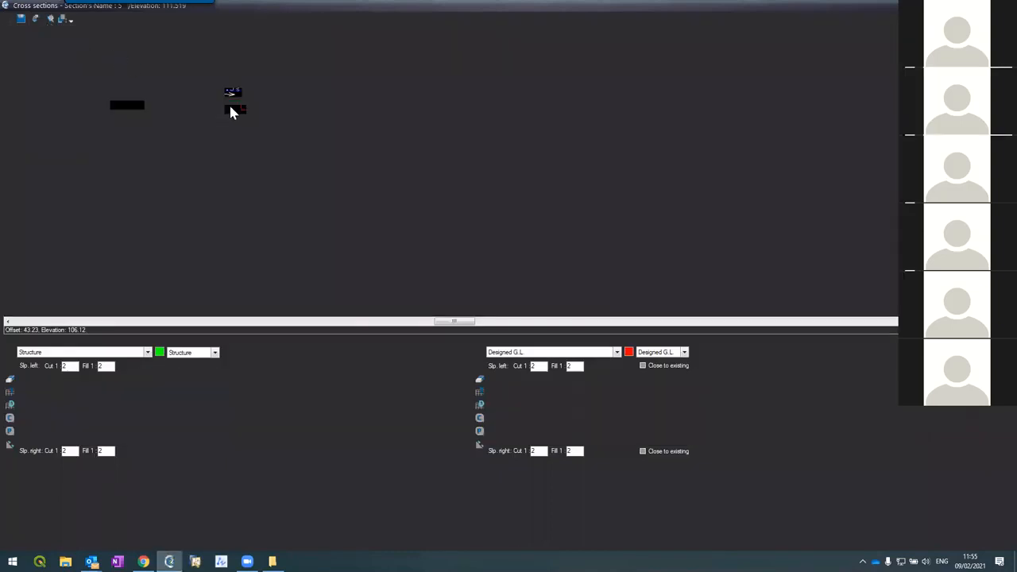
pyautogui.click(201, 20)
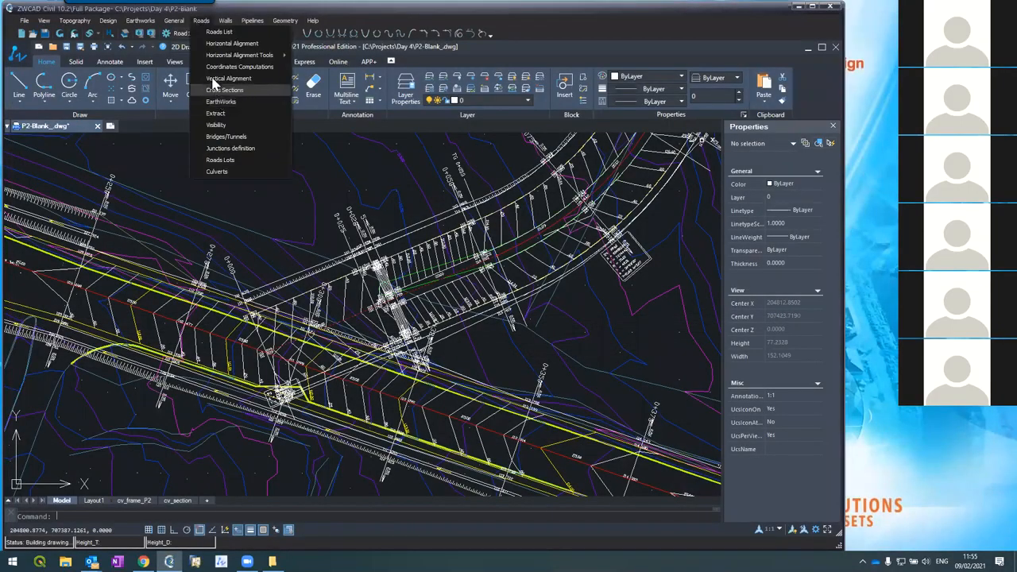
pyautogui.press('Escape')
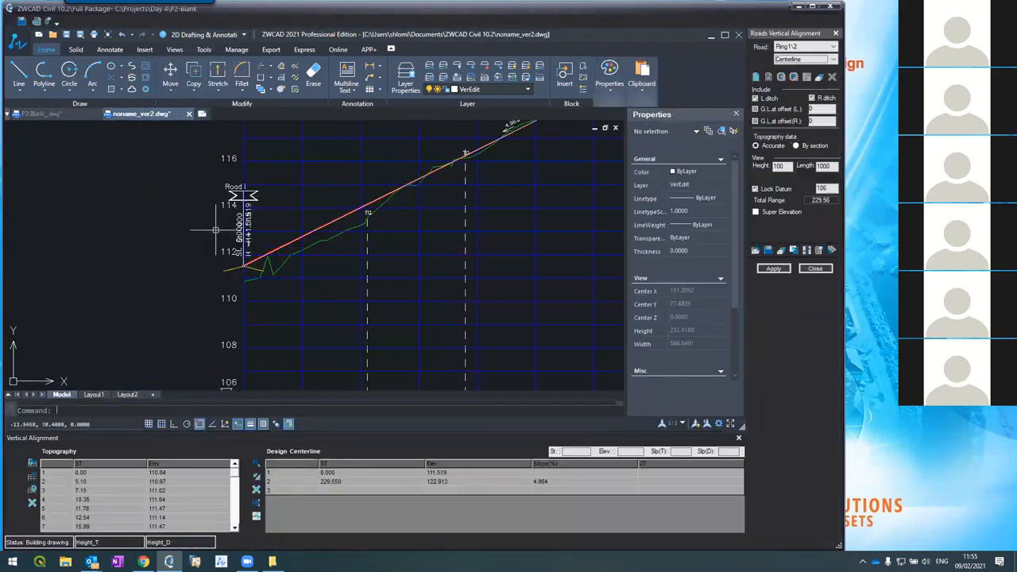
pyautogui.scroll(8, 218, 237)
pyautogui.click(256, 303)
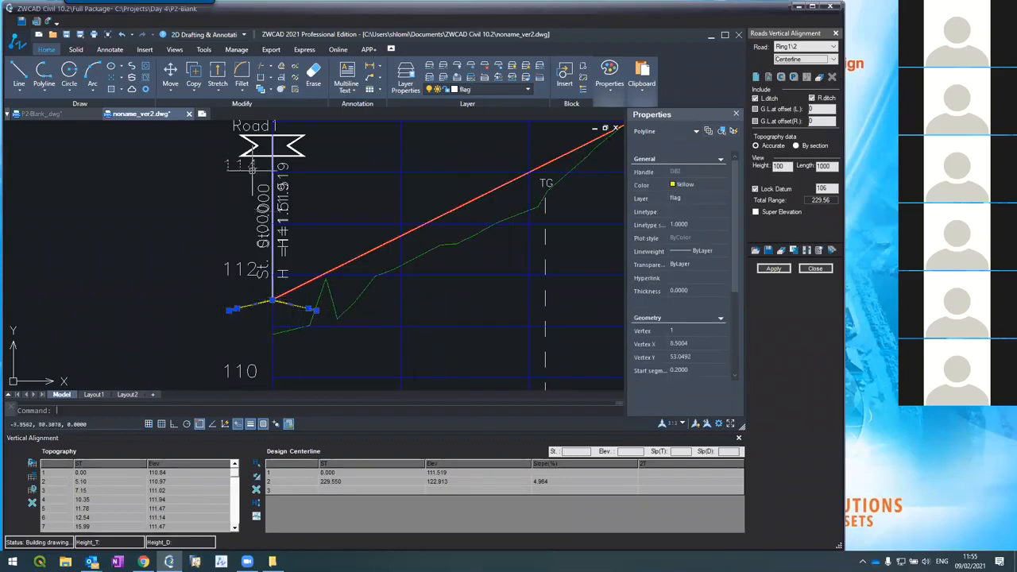
pyautogui.scroll(5, 294, 292)
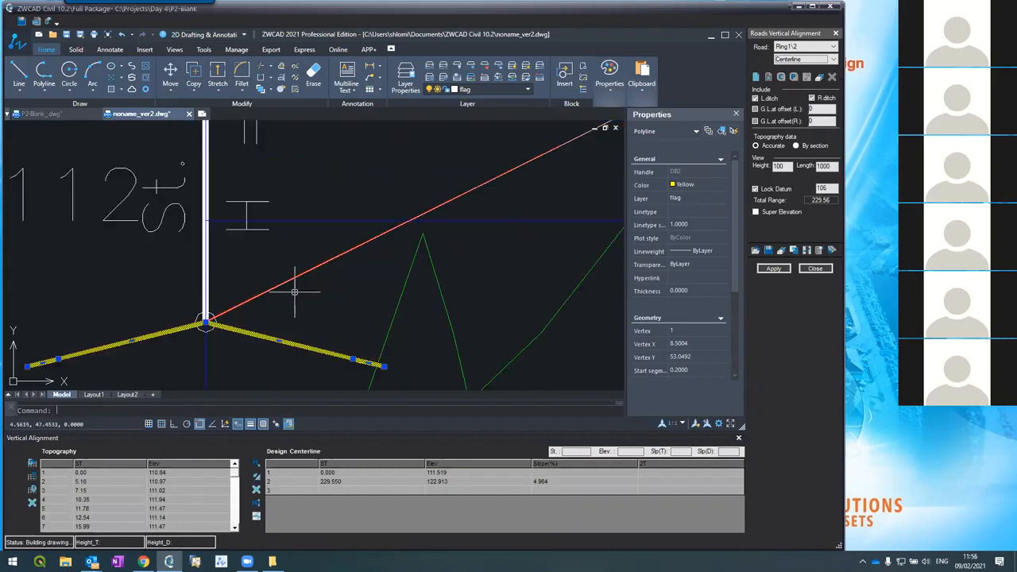
pyautogui.press('Escape')
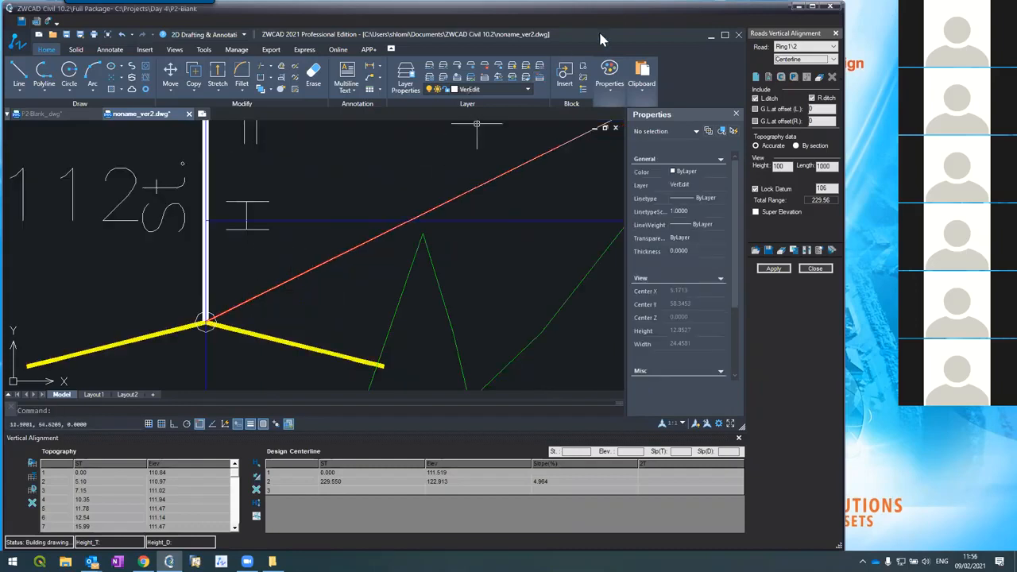
# Switch the vertical alignment to Road1 and update both its alignment and its cross sections with the changes
pyautogui.click(798, 46)
pyautogui.click(784, 54)
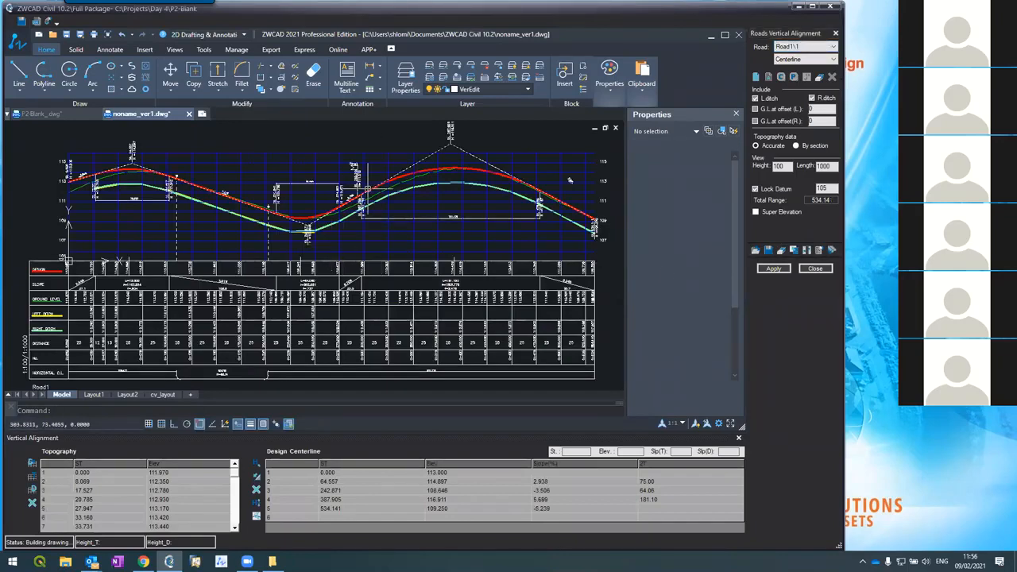
pyautogui.scroll(5, 374, 184)
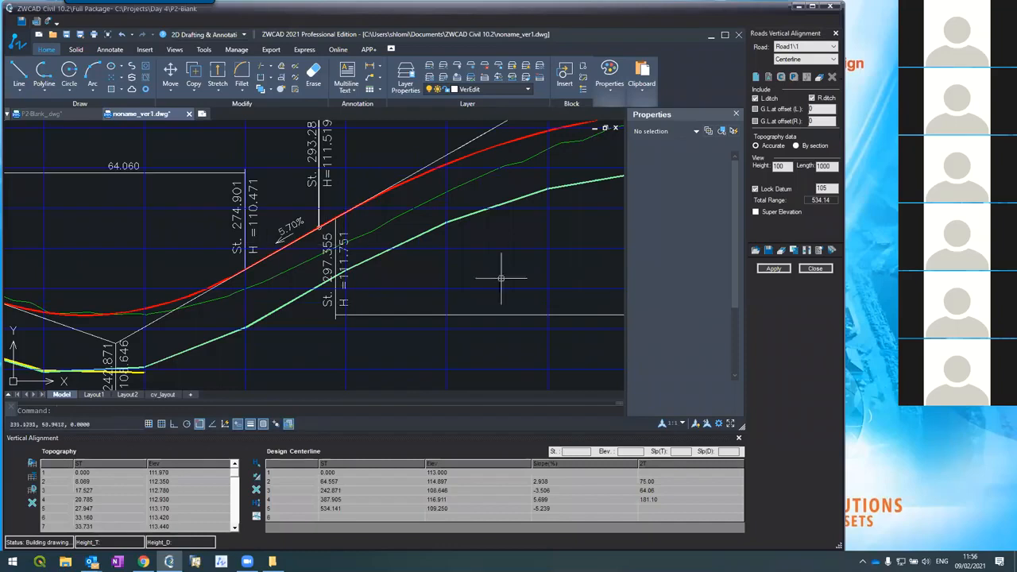
pyautogui.click(774, 270)
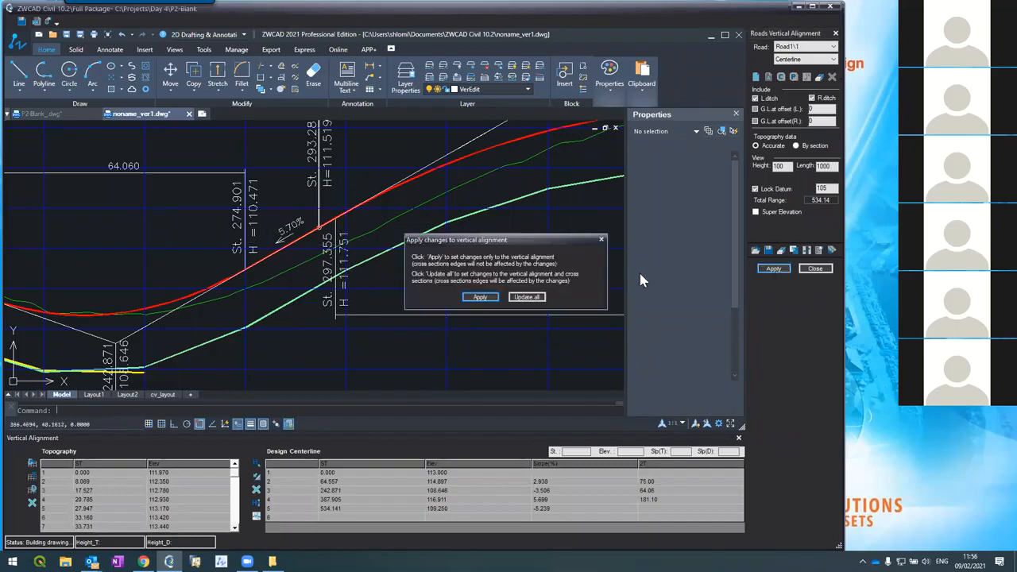
pyautogui.click(512, 296)
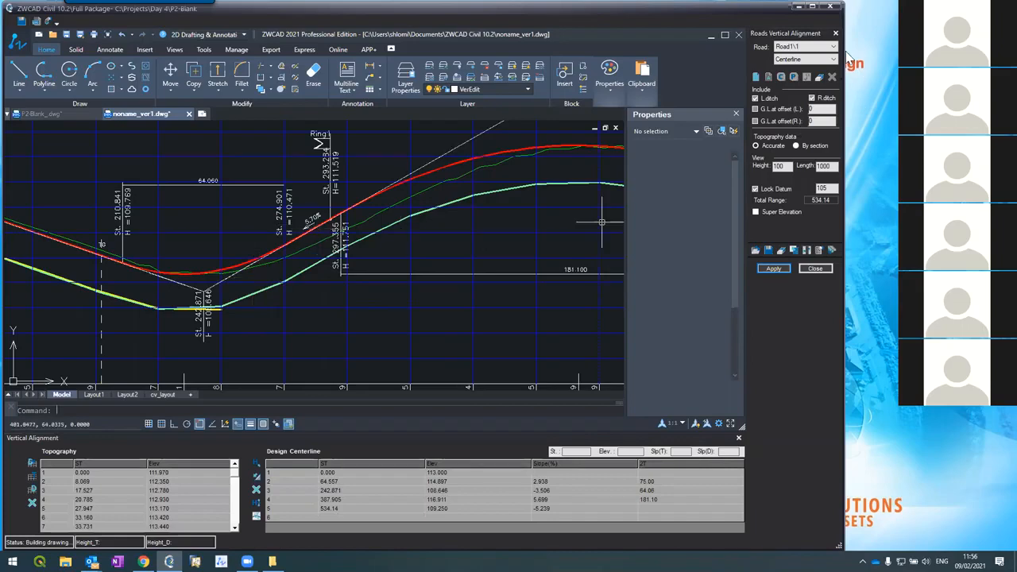
# Switch the vertical alignment back to Ring1, close the Properties palette and examine the full profile
pyautogui.click(816, 50)
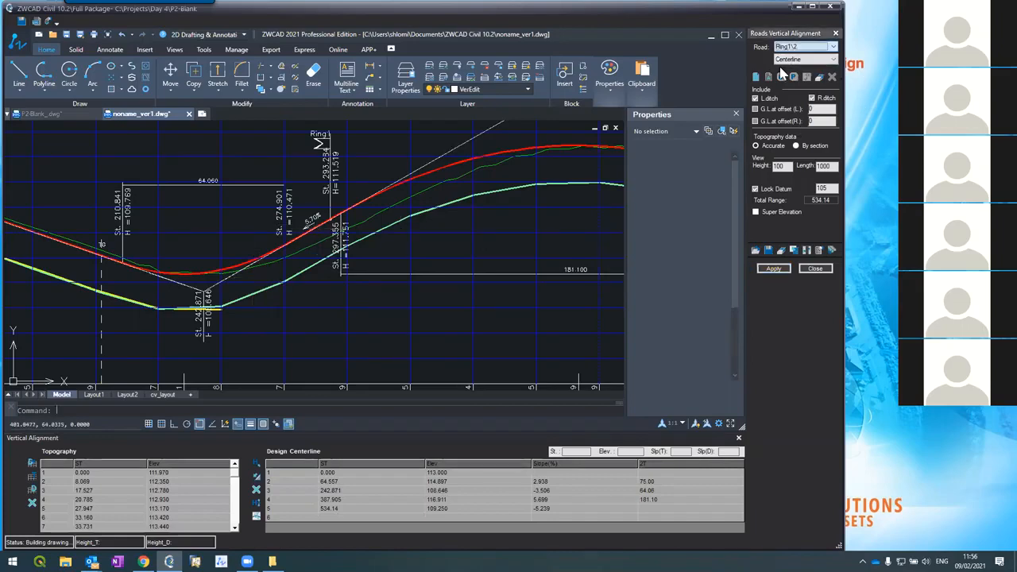
pyautogui.click(795, 63)
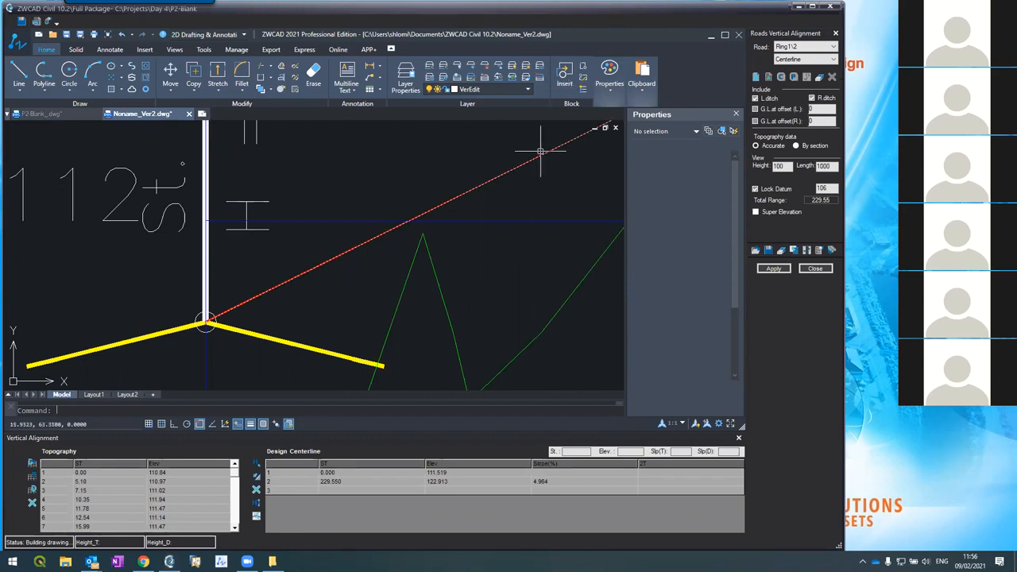
pyautogui.scroll(-5, 508, 191)
pyautogui.scroll(-8, 509, 192)
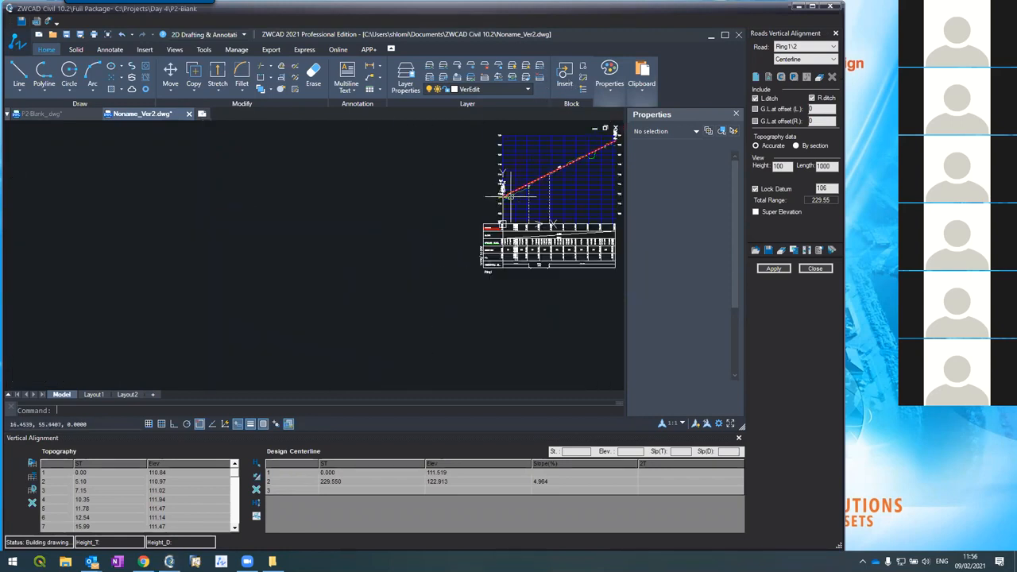
pyautogui.scroll(4, 563, 162)
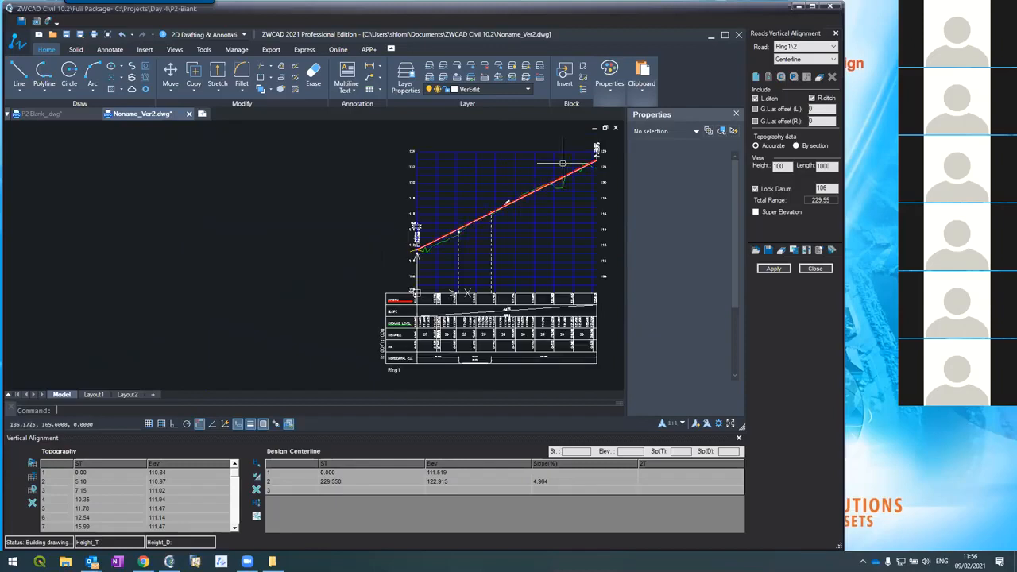
pyautogui.scroll(2, 563, 163)
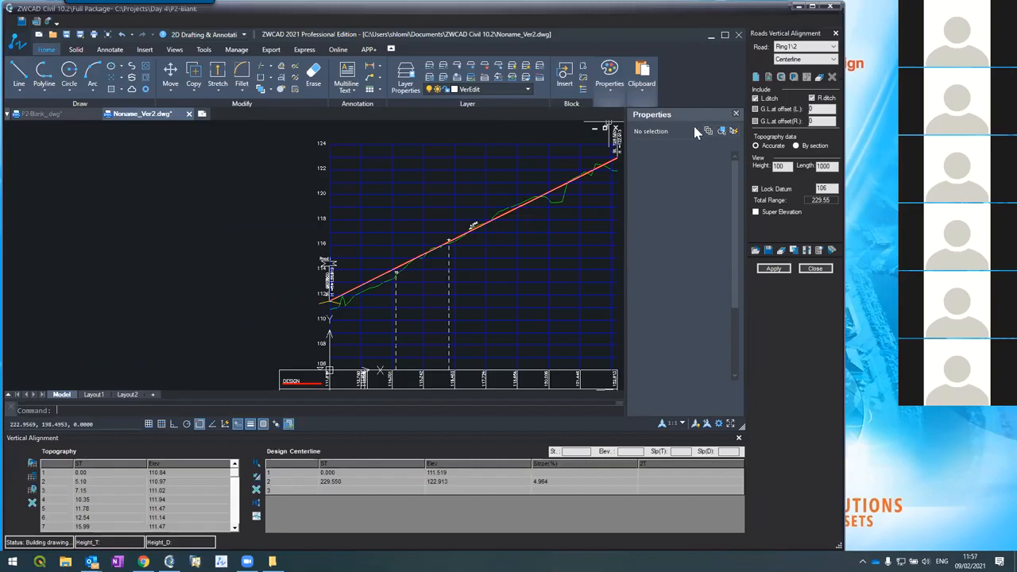
pyautogui.click(737, 116)
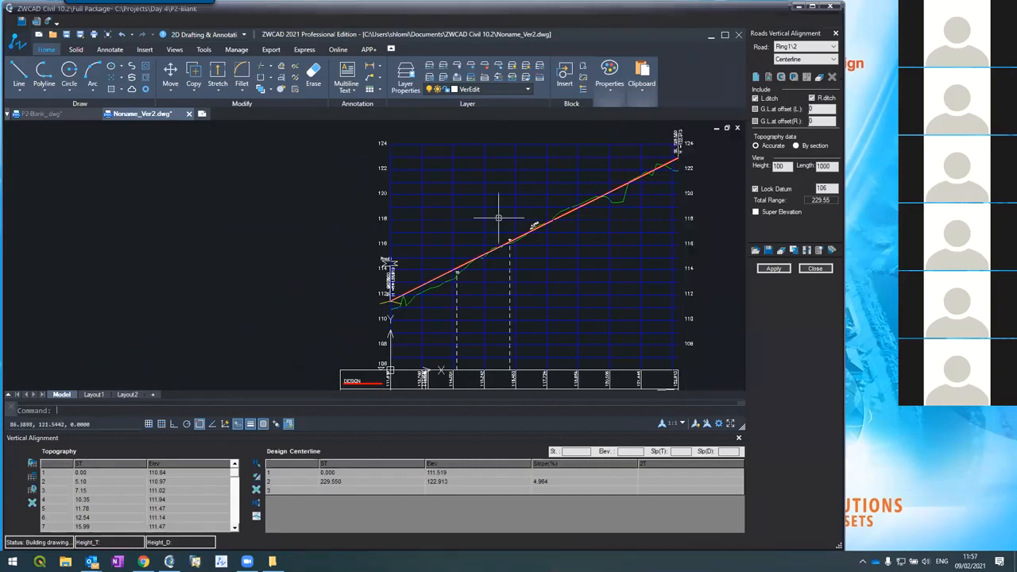
pyautogui.scroll(-2, 496, 215)
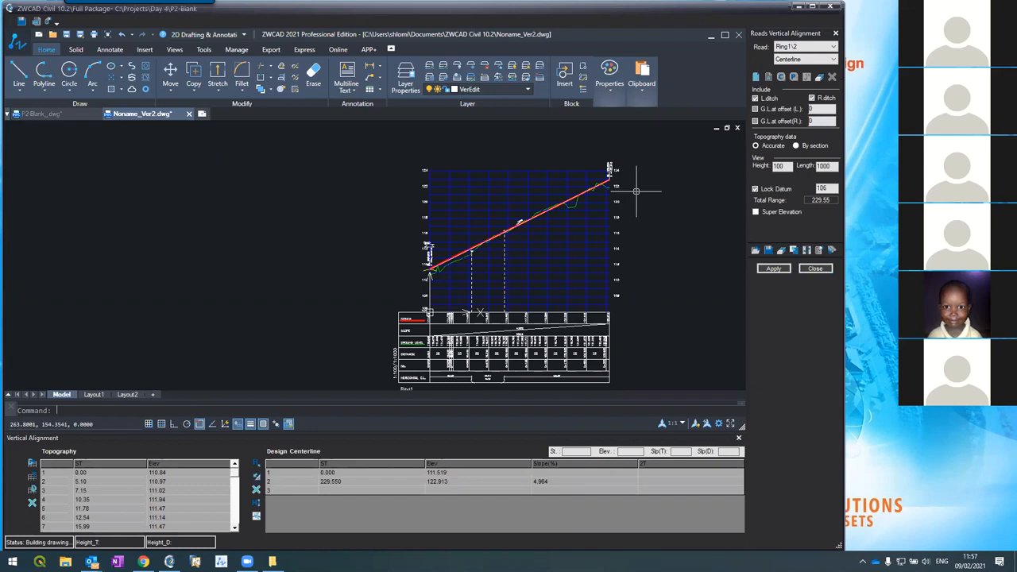
# Close the vertical alignment editor, return to the junction in plan and bring up the road commands
pyautogui.click(808, 269)
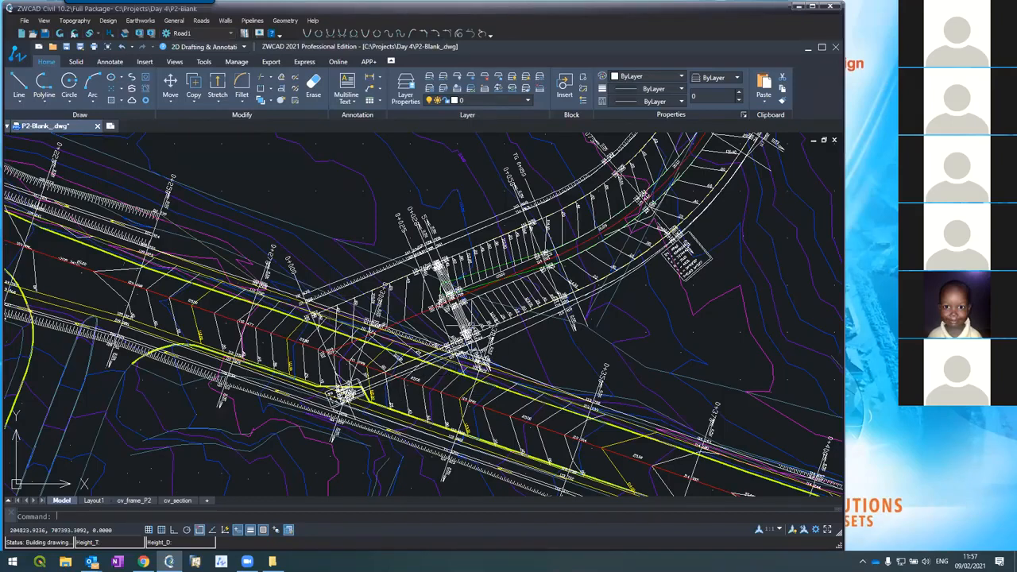
pyautogui.scroll(-3, 469, 326)
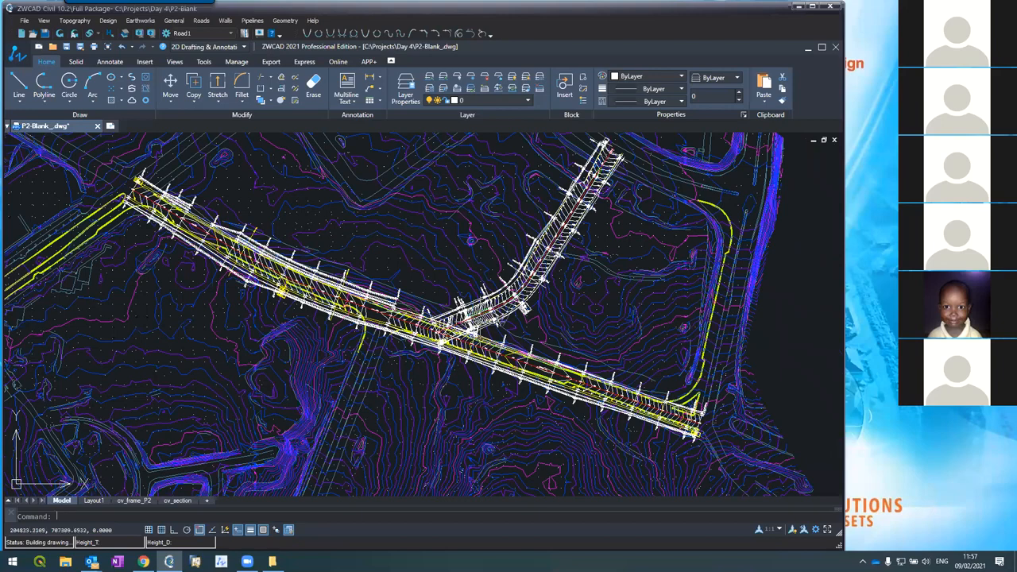
pyautogui.scroll(3, 476, 328)
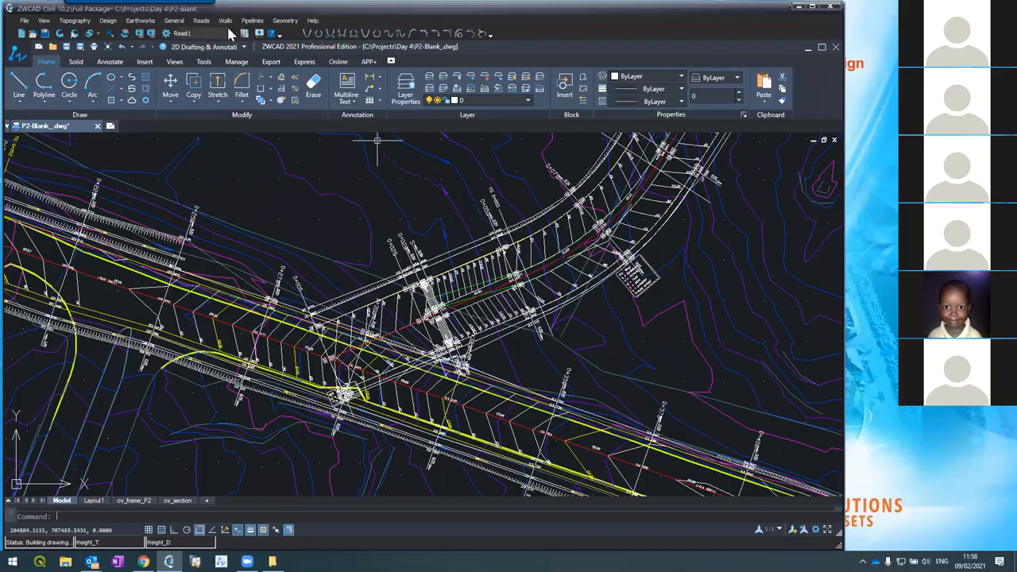
pyautogui.click(201, 21)
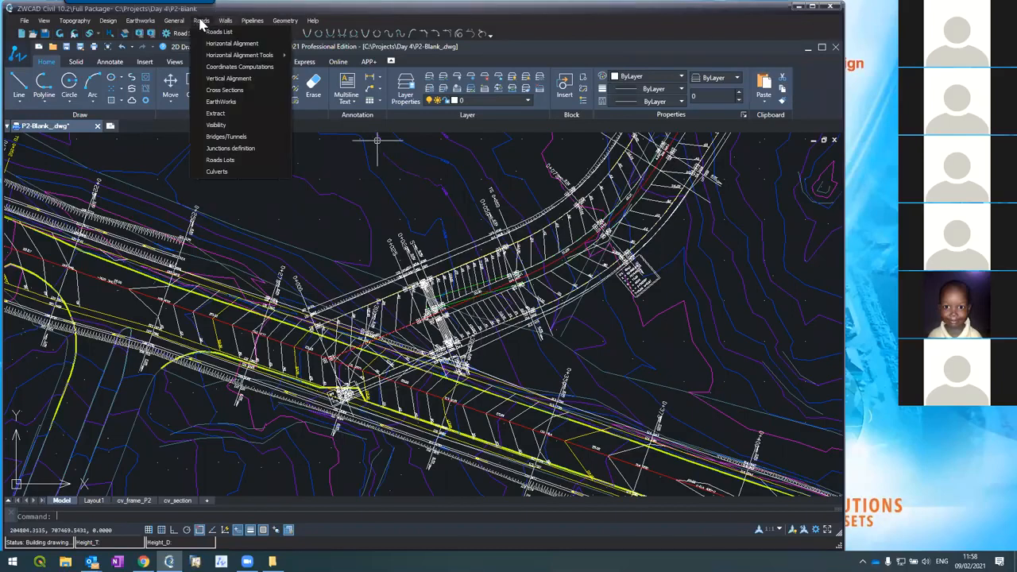